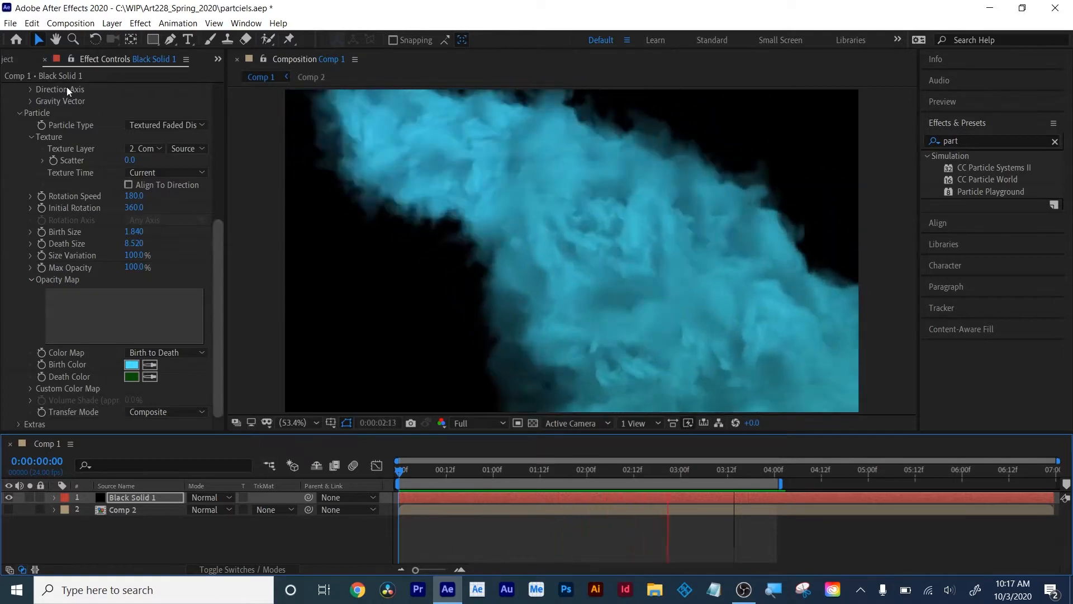
# Clear out the old particle setup, removing Comp 1 and Comp 2 from the project
pyautogui.click(12, 59)
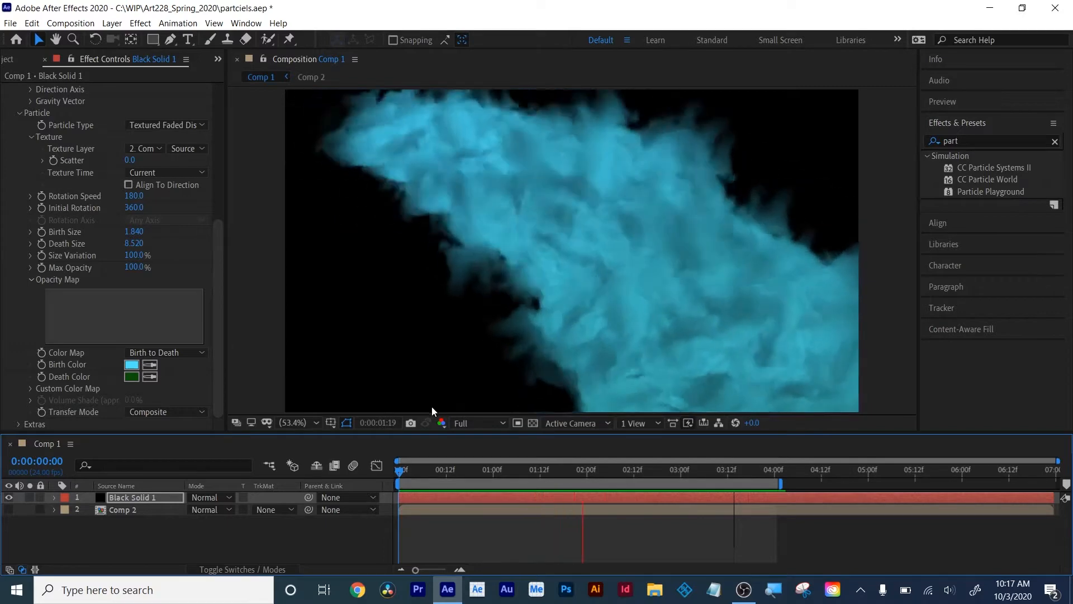
pyautogui.click(5, 61)
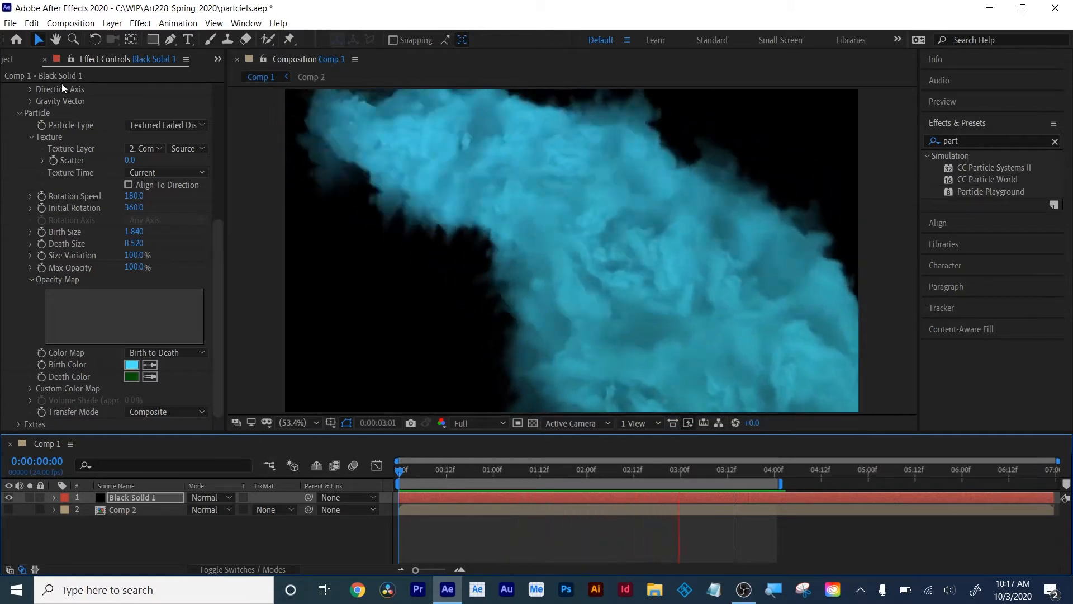
pyautogui.click(3, 62)
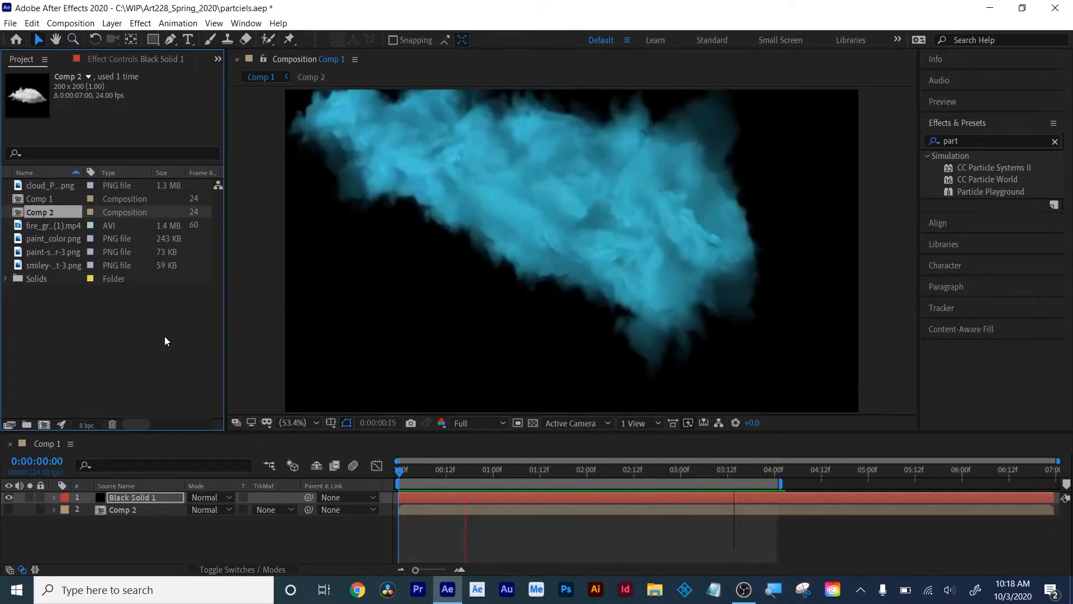
pyautogui.click(165, 336)
pyautogui.moveTo(104, 535); pyautogui.dragTo(126, 488)
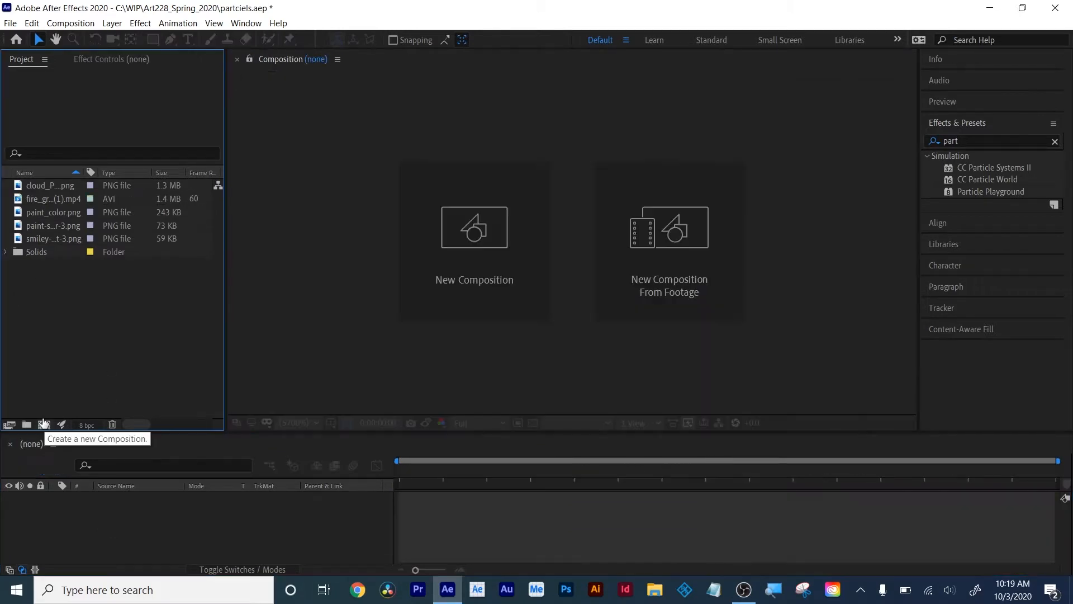
# Create a 1920 x 1080, 24 fps composition lasting 7 seconds and add a black solid at composition size
pyautogui.click(43, 425)
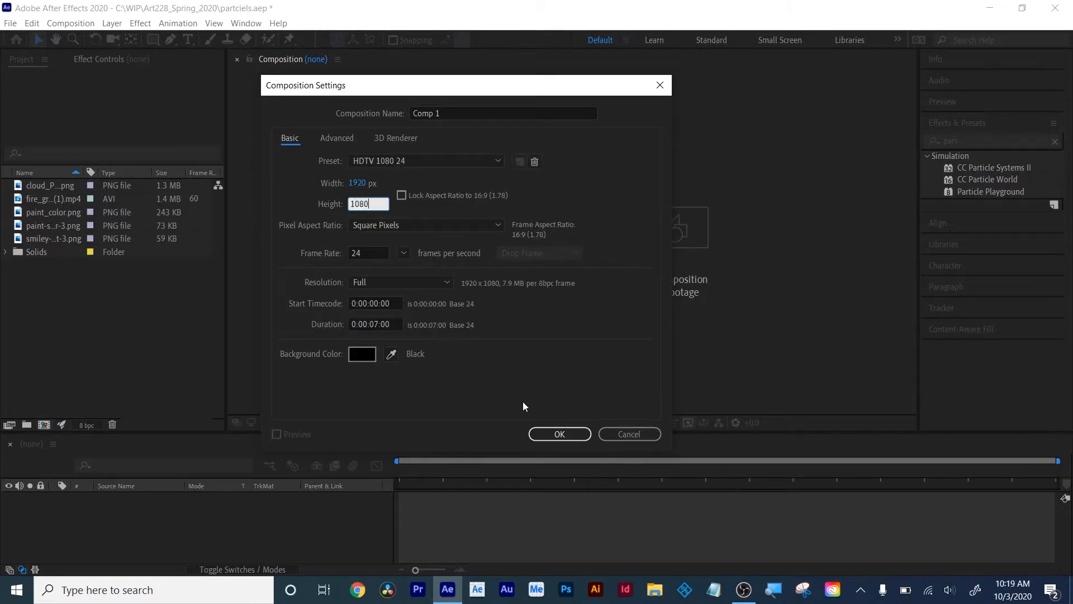
pyautogui.click(559, 435)
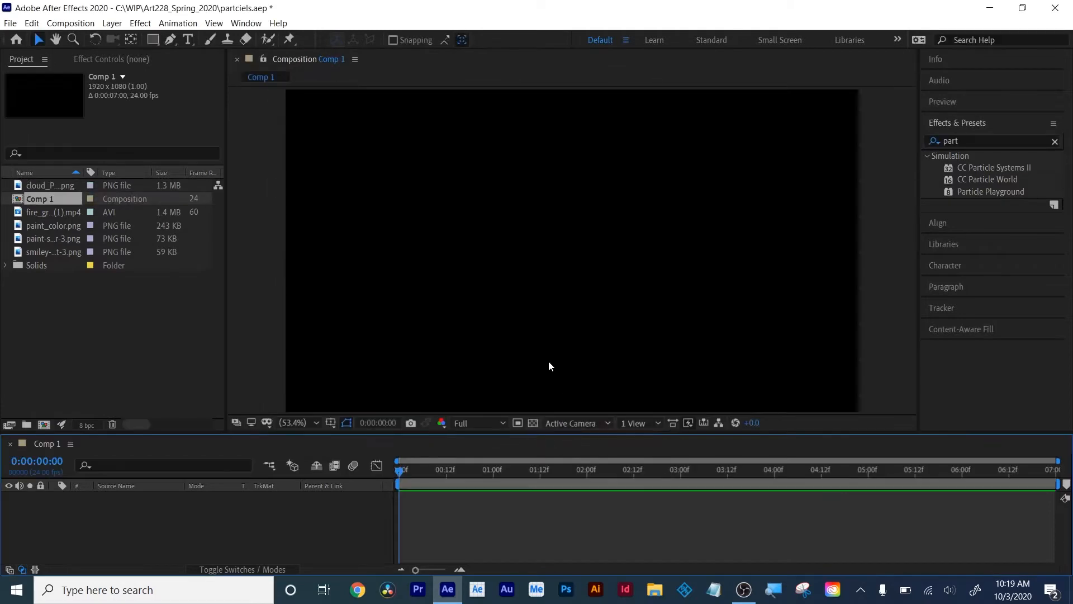
pyautogui.rightClick(171, 538)
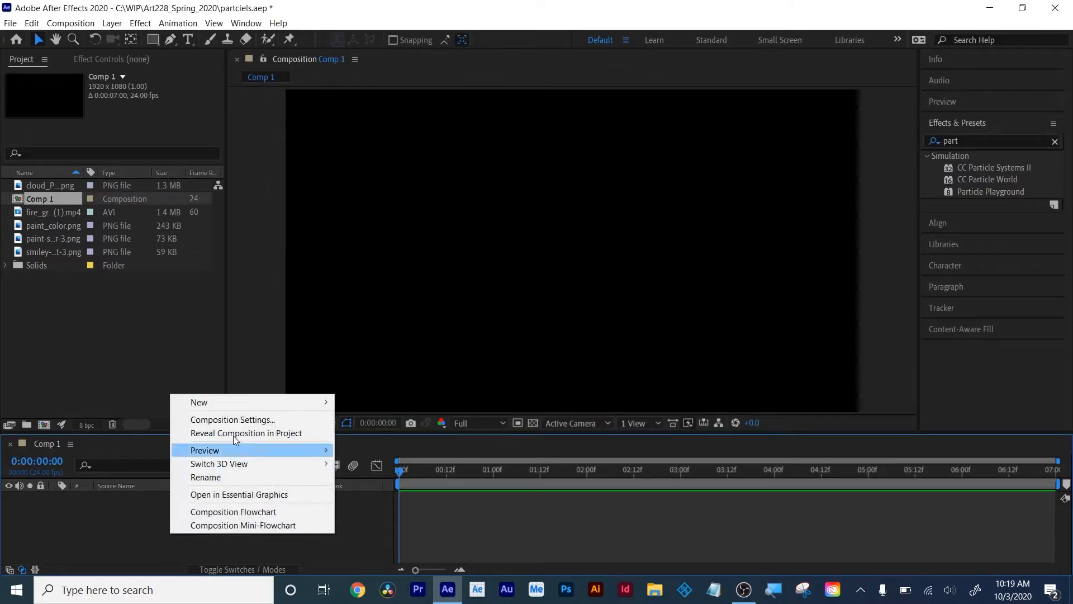
pyautogui.moveTo(243, 400)
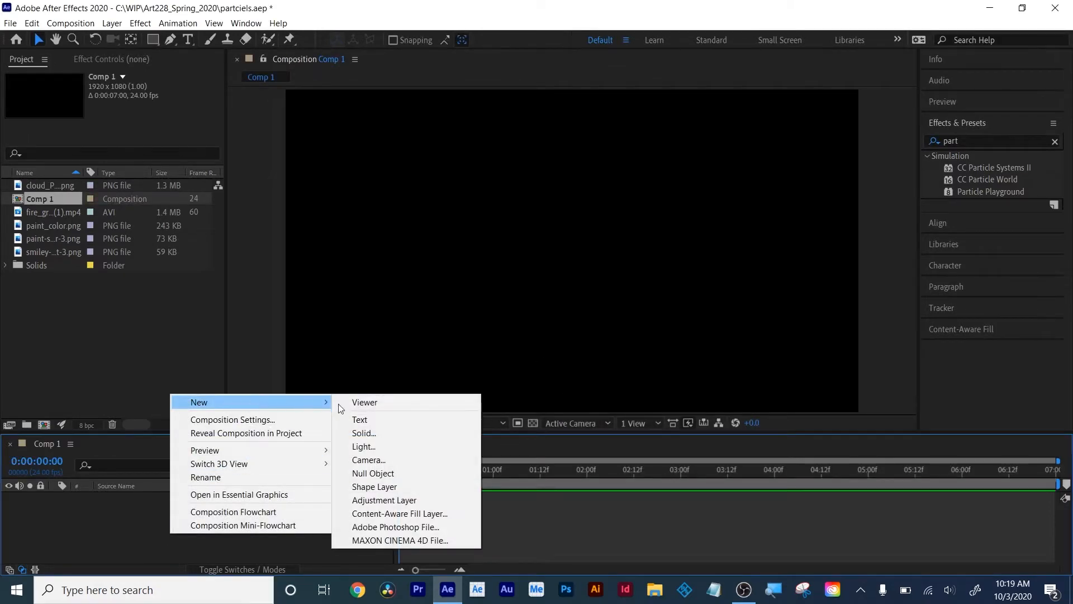
pyautogui.click(380, 431)
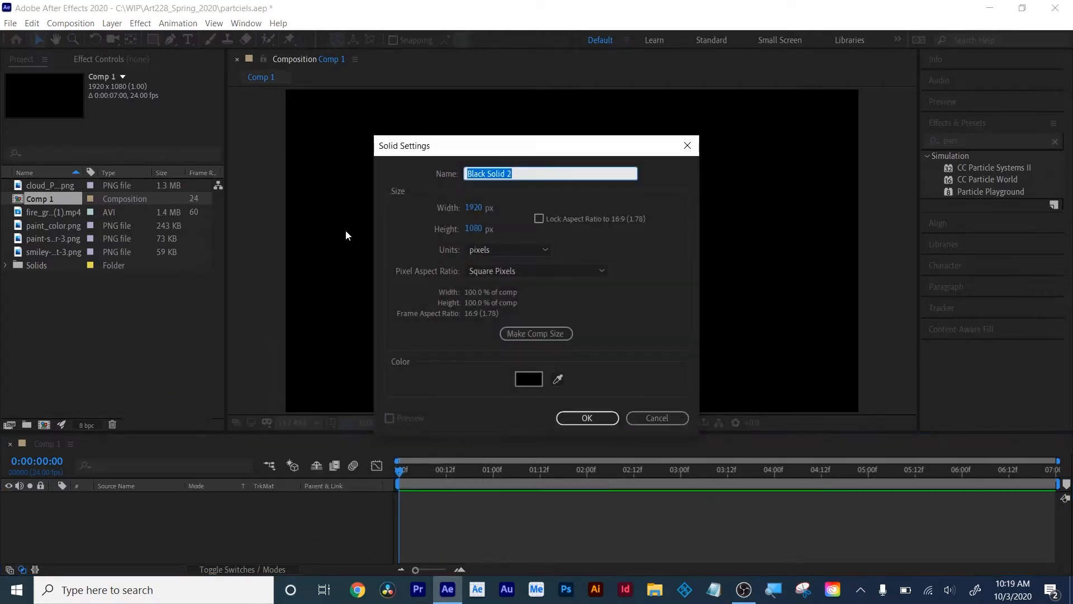
pyautogui.click(587, 419)
pyautogui.click(112, 28)
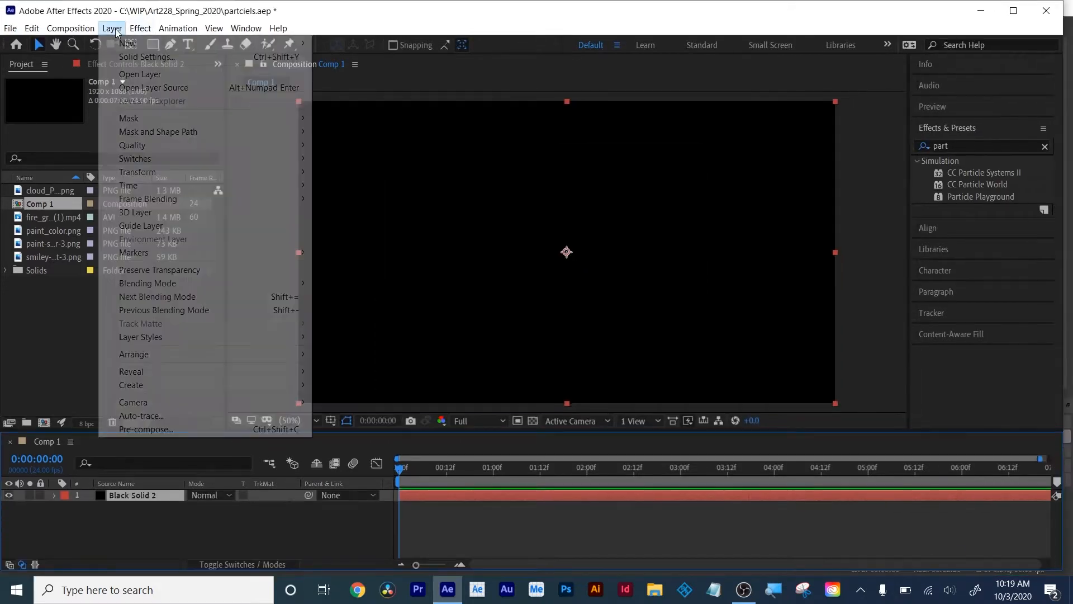
pyautogui.moveTo(123, 45)
pyautogui.press('Escape')
pyautogui.press('Escape')
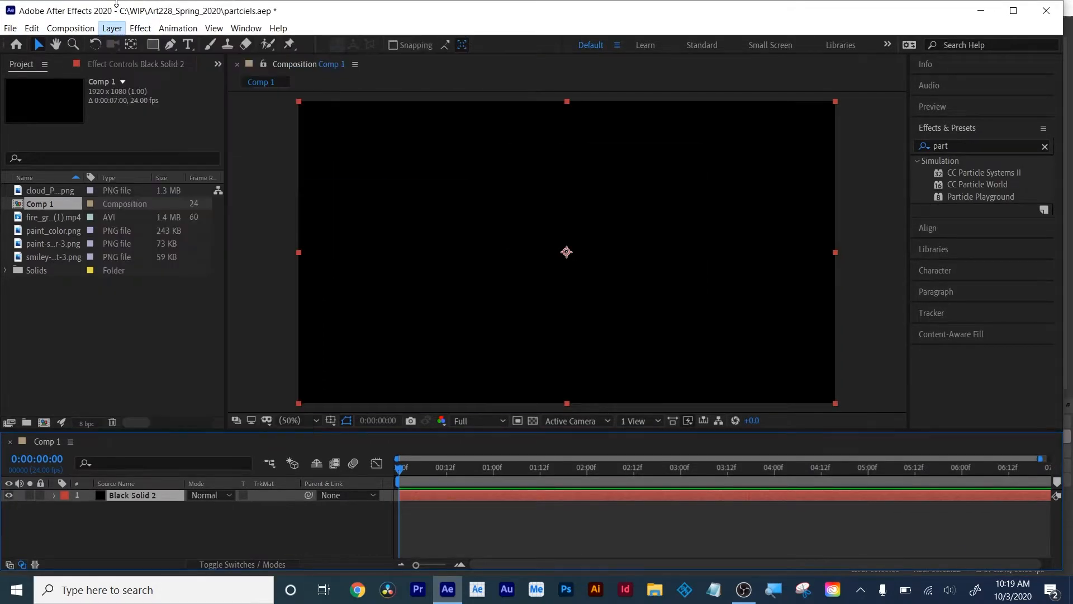
pyautogui.click(1014, 10)
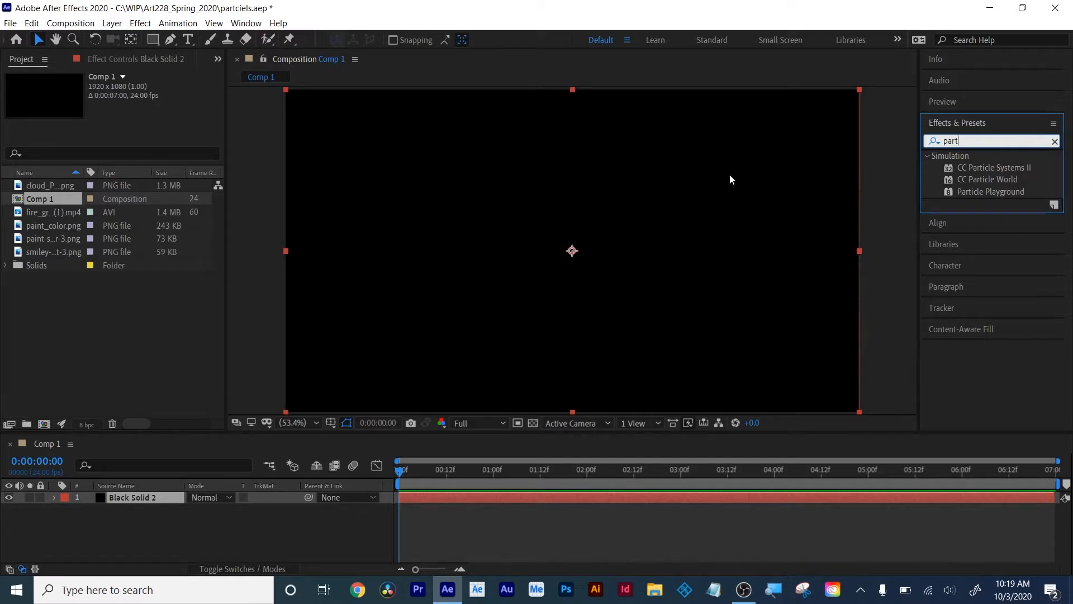
# Apply the Particle Playground effect to the black solid and expand its Cannon settings during preview playback
pyautogui.moveTo(996, 186); pyautogui.dragTo(734, 495)
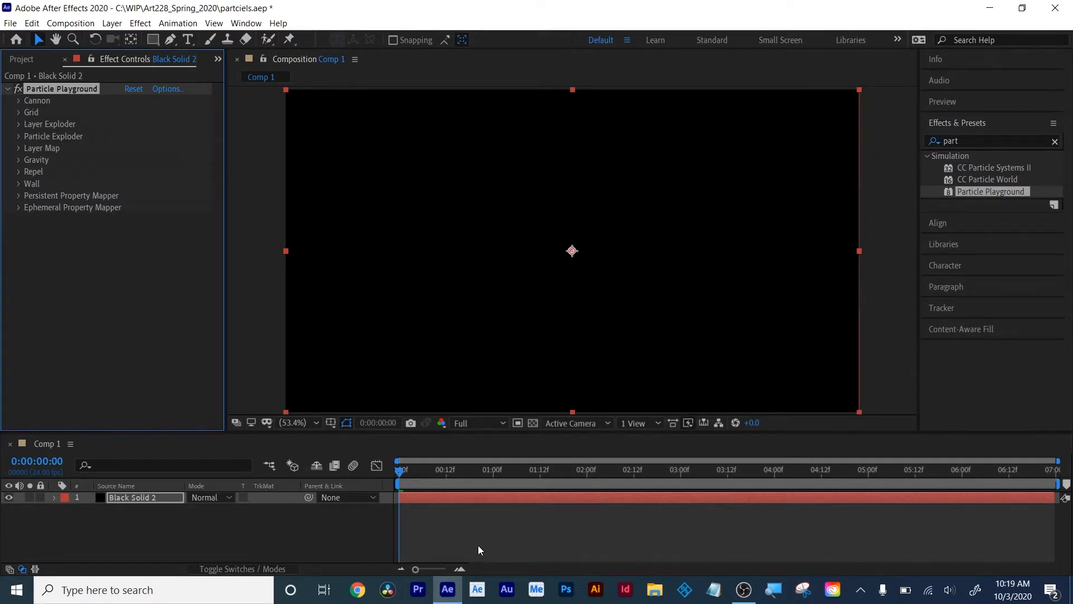
pyautogui.press('space')
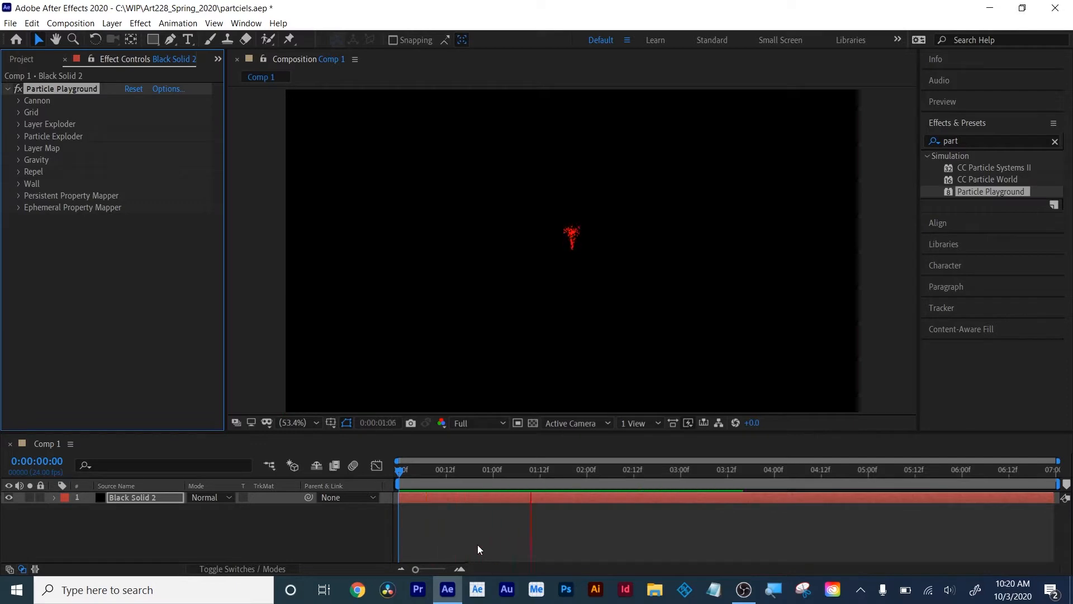
pyautogui.scroll(3, 555, 307)
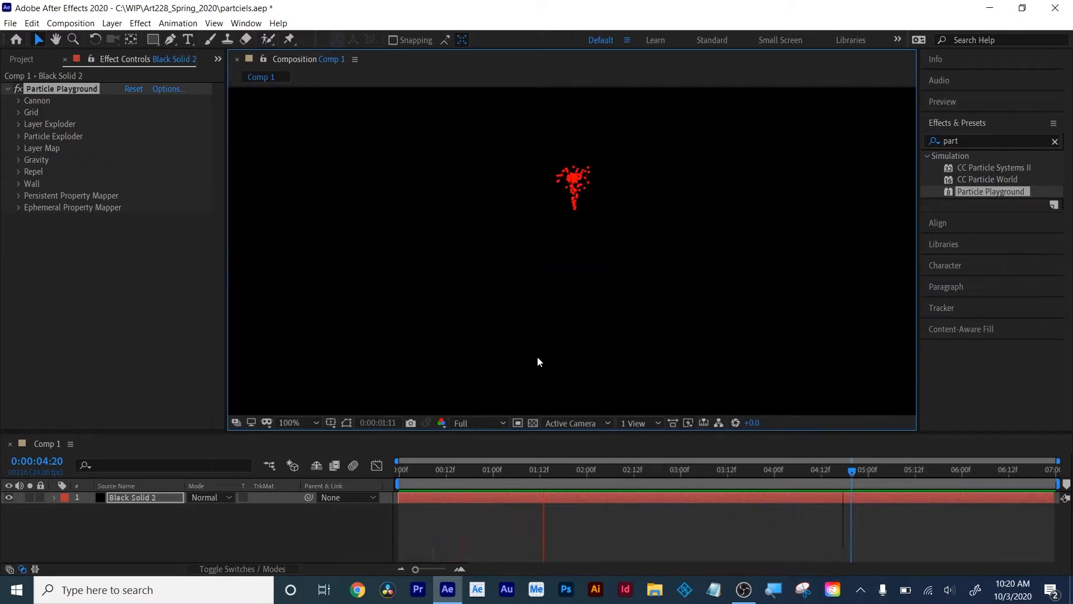
pyautogui.click(18, 102)
pyautogui.click(18, 102)
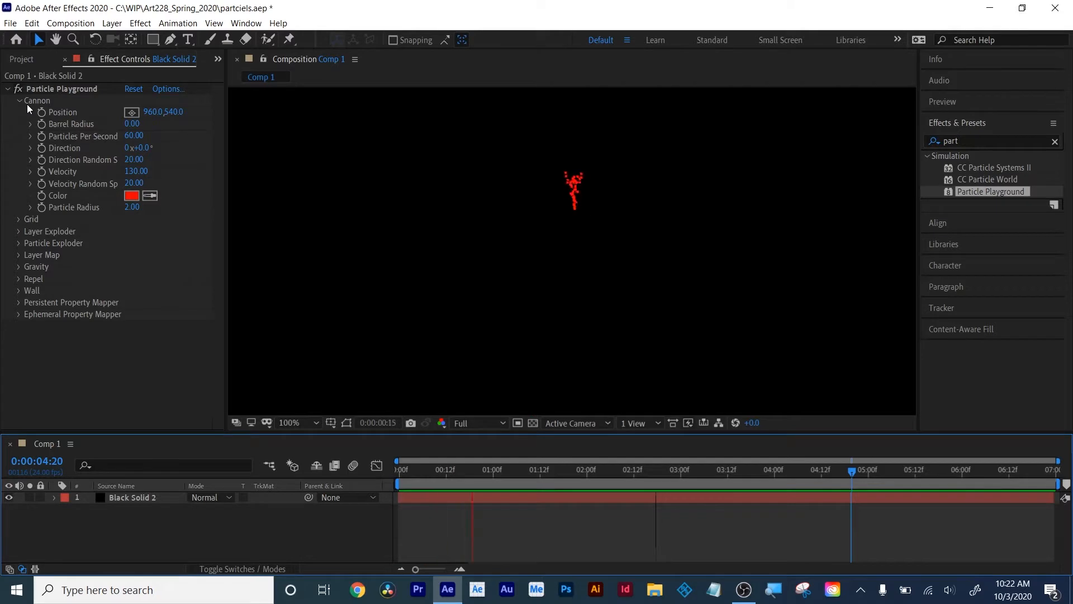
# Try moving the cannon's position freehand, first to about 809, 761 and from there to about 1005, 782
pyautogui.click(127, 110)
pyautogui.click(432, 277)
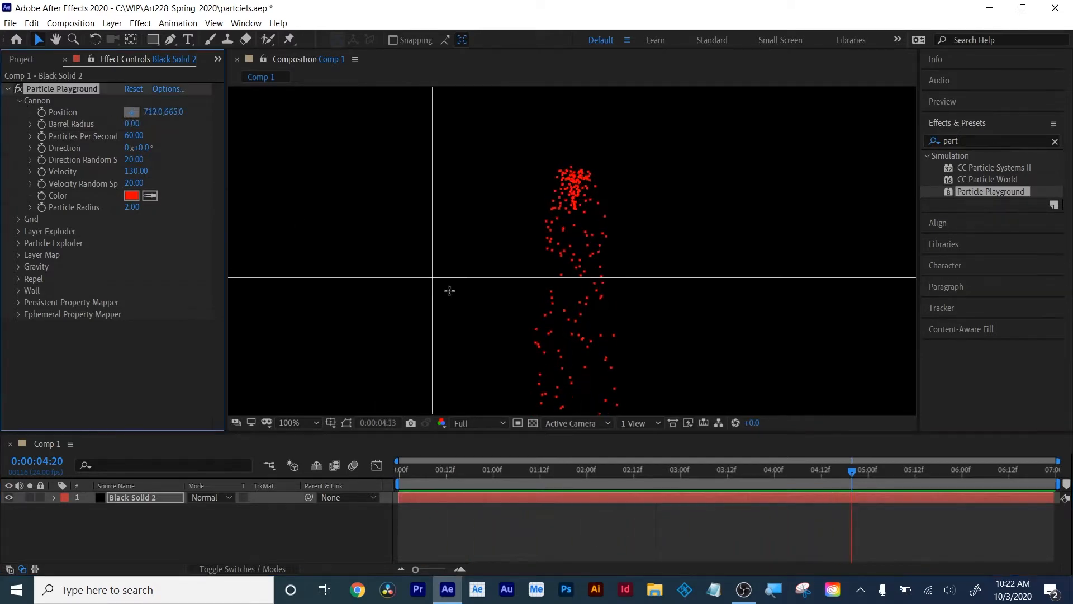
pyautogui.click(487, 331)
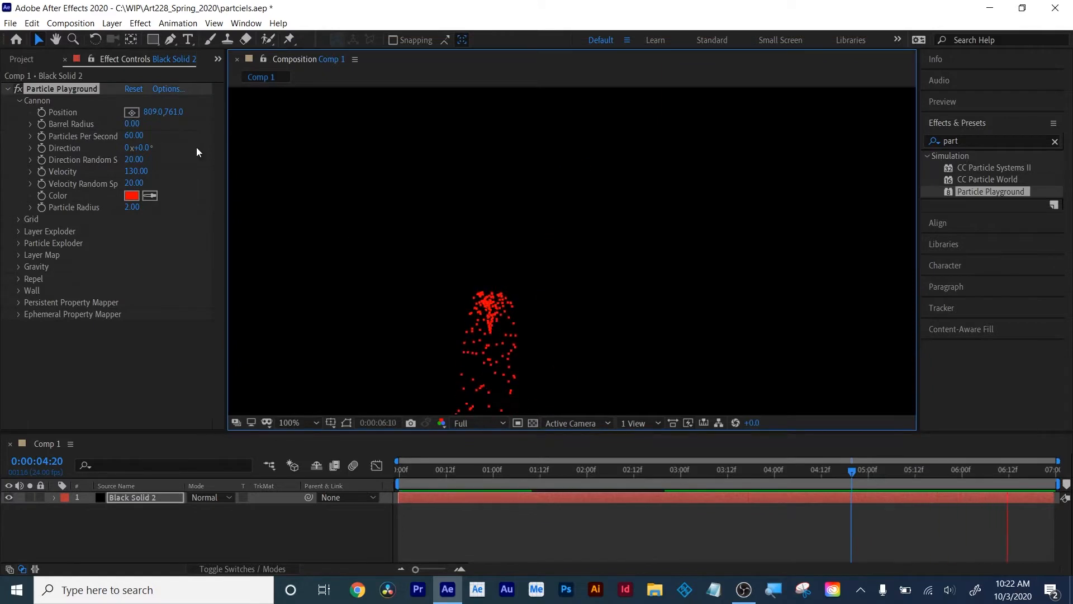
pyautogui.moveTo(150, 112); pyautogui.dragTo(314, 114)
pyautogui.moveTo(415, 124); pyautogui.dragTo(285, 123)
pyautogui.moveTo(175, 112); pyautogui.dragTo(196, 146)
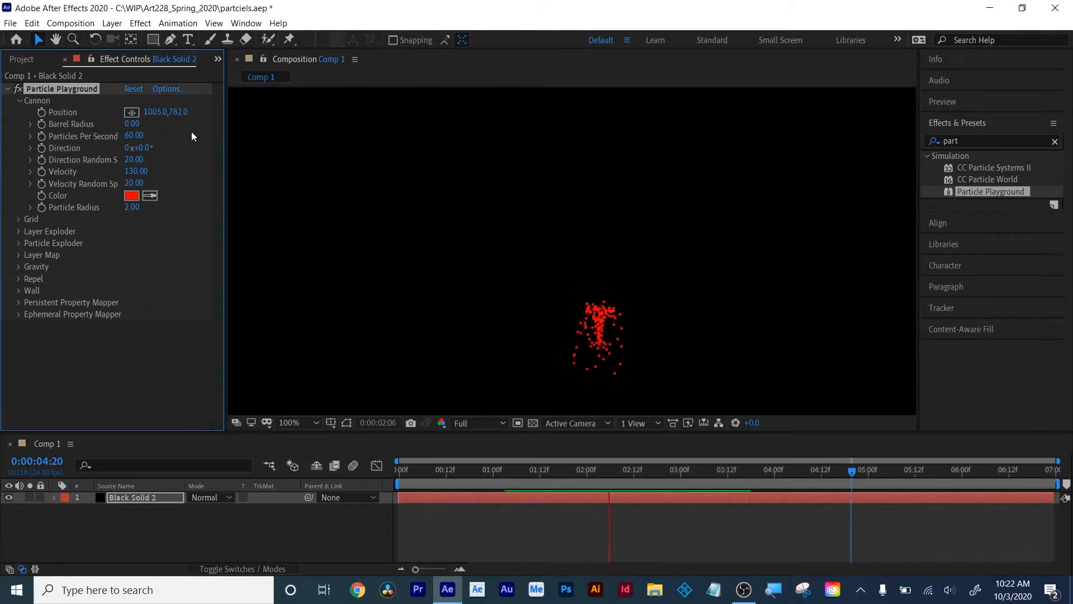
# Set the cannon's position to exactly 960, 540, the centre of the composition
pyautogui.click(179, 112)
pyautogui.write('540')
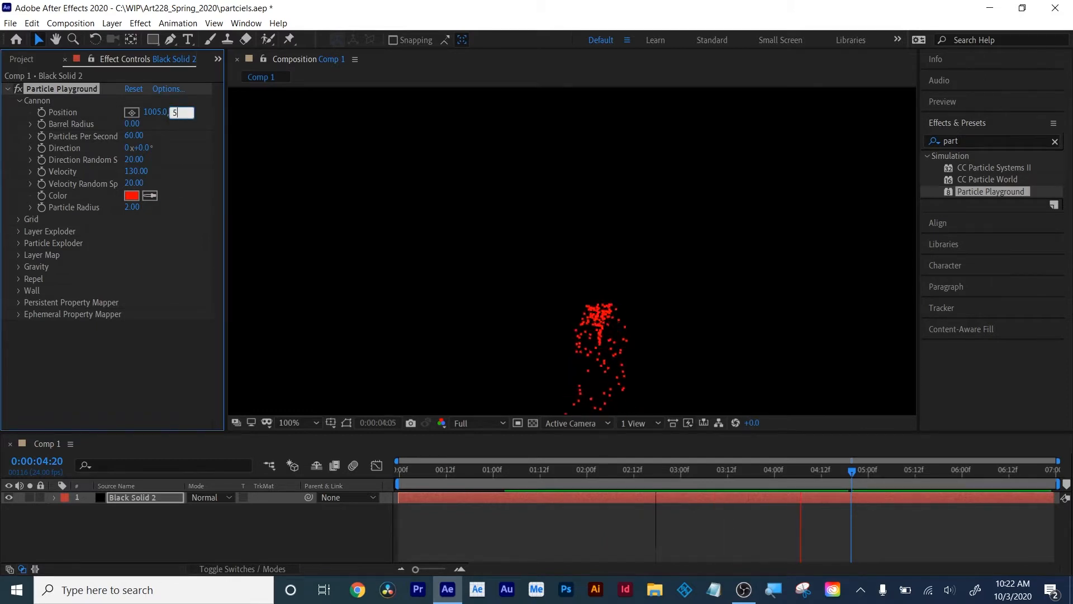
pyautogui.press('Return')
pyautogui.click(157, 111)
pyautogui.write('960')
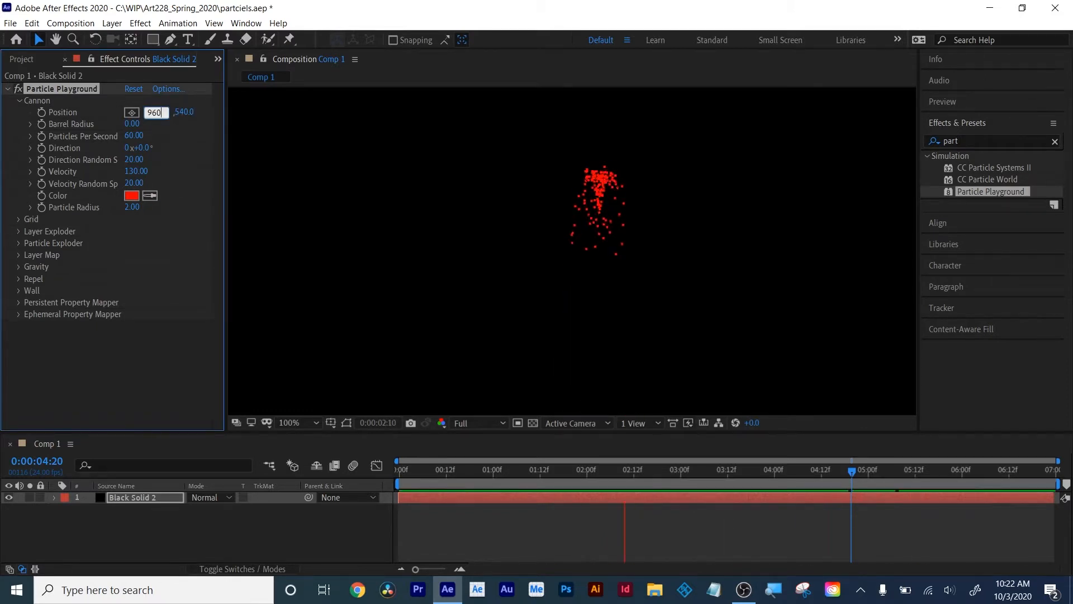
pyautogui.press('Return')
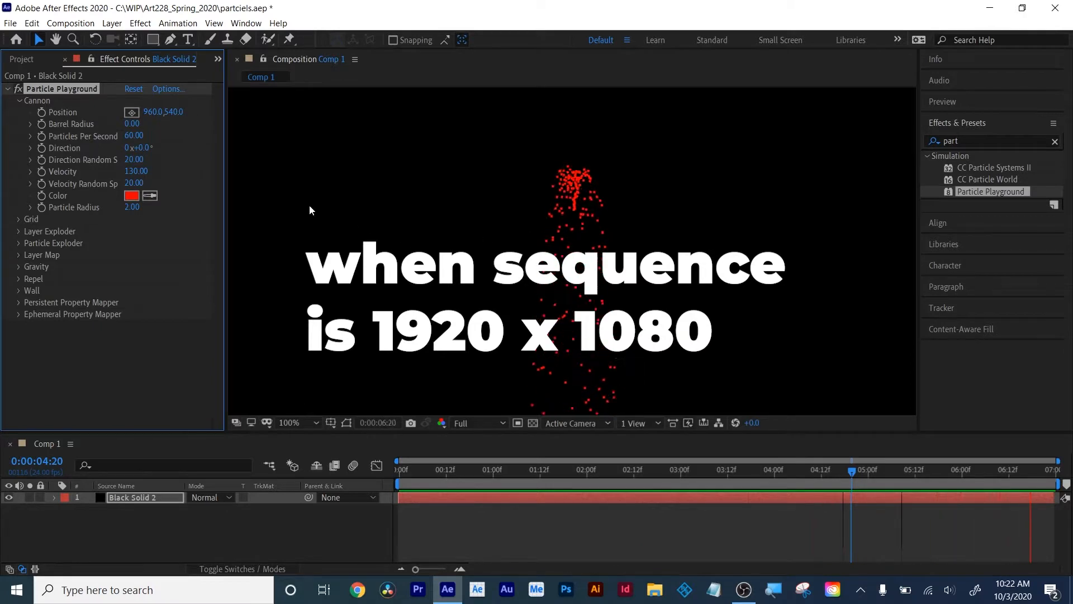
# Try several Barrel Radius values, settling on 285, and raise Particles Per Second to 436
pyautogui.moveTo(133, 123); pyautogui.dragTo(266, 117)
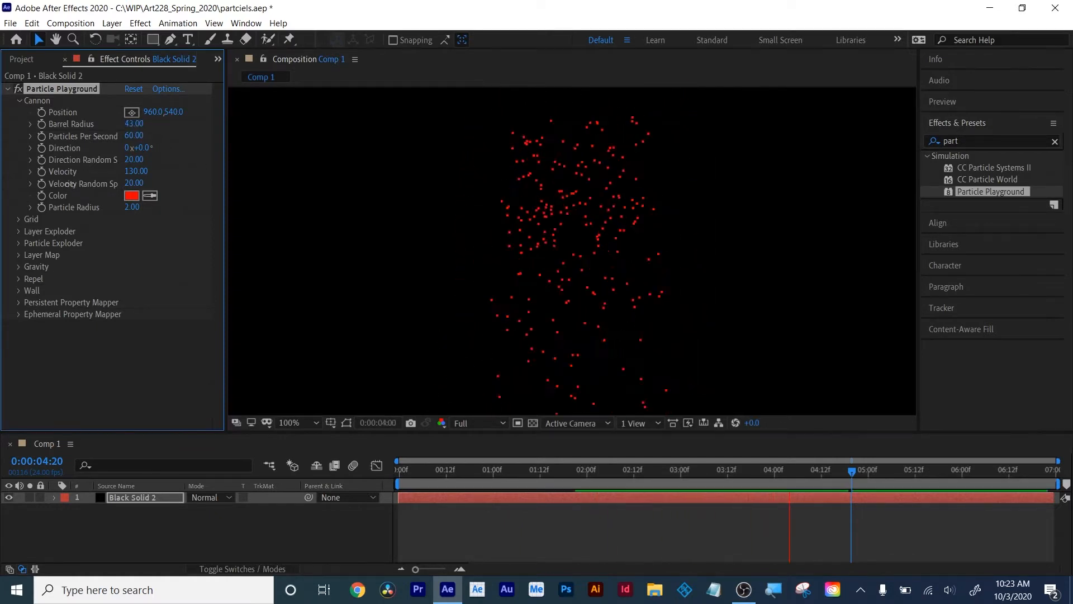
pyautogui.moveTo(136, 124); pyautogui.dragTo(67, 134)
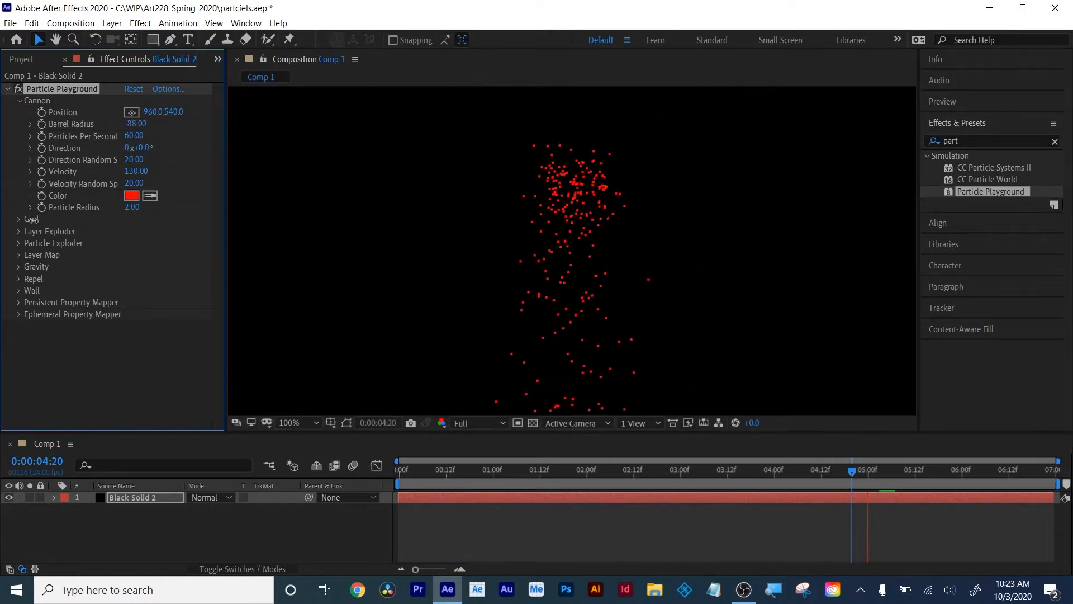
pyautogui.moveTo(136, 123); pyautogui.dragTo(372, 110)
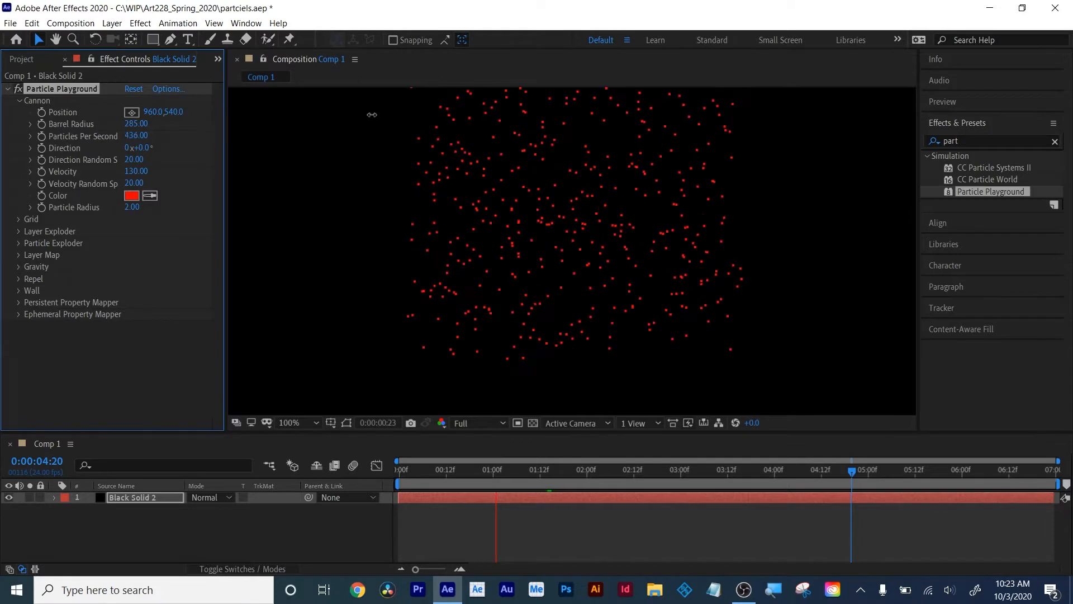
# Compare the cannon's emission with Particles Per Second set to 1 and to 500
pyautogui.click(136, 138)
pyautogui.write('1')
pyautogui.press('Return')
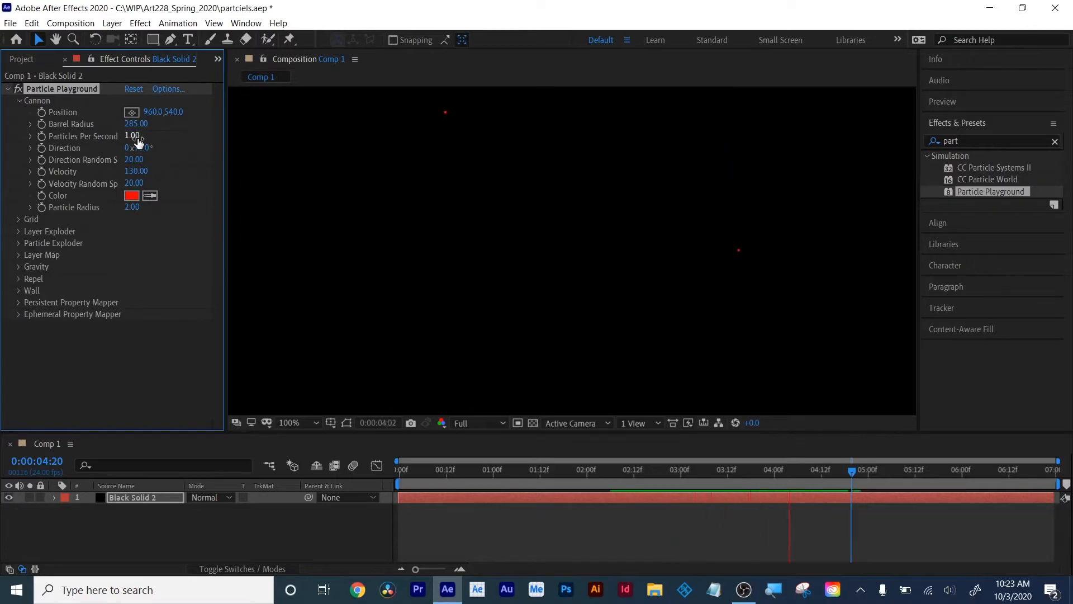
pyautogui.click(132, 136)
pyautogui.write('500')
pyautogui.press('Return')
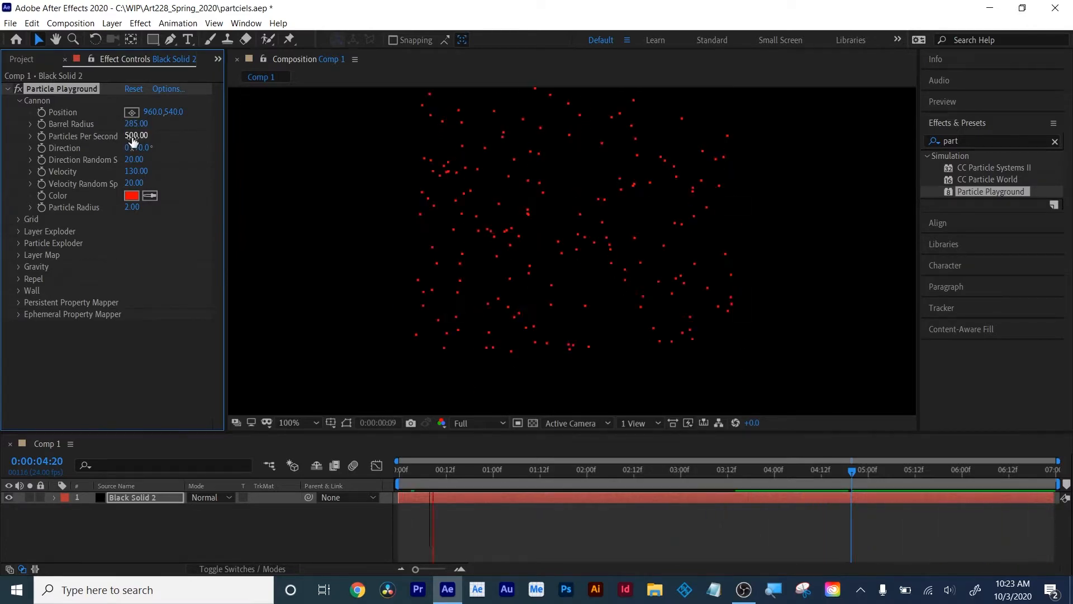
# Show the playback frame-rate information and set the cannon's Particles Per Second to 200
pyautogui.click(944, 61)
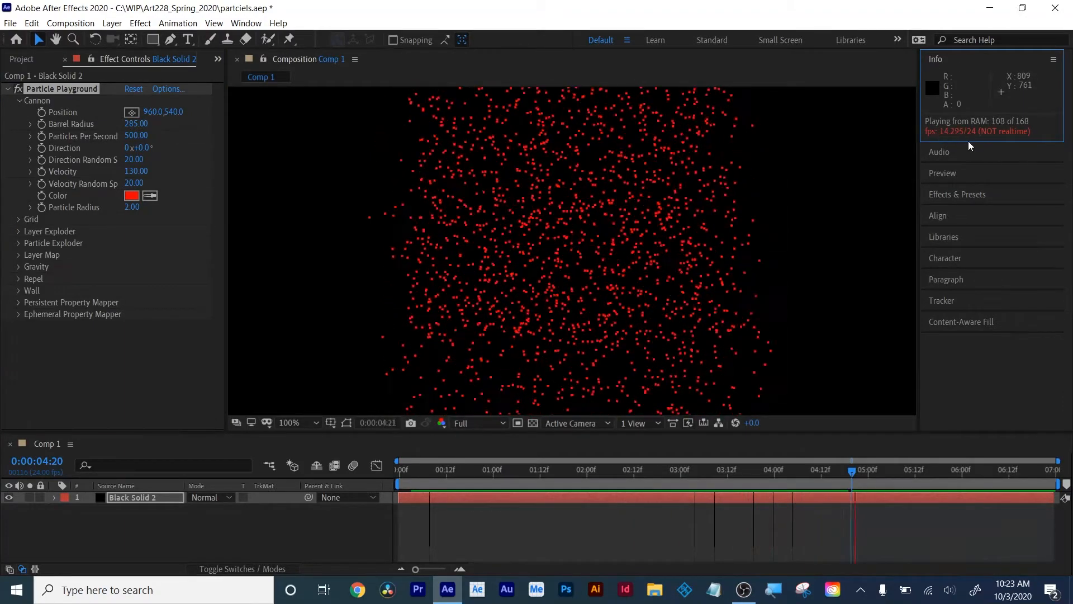
pyautogui.click(136, 136)
pyautogui.write('200')
pyautogui.press('Return')
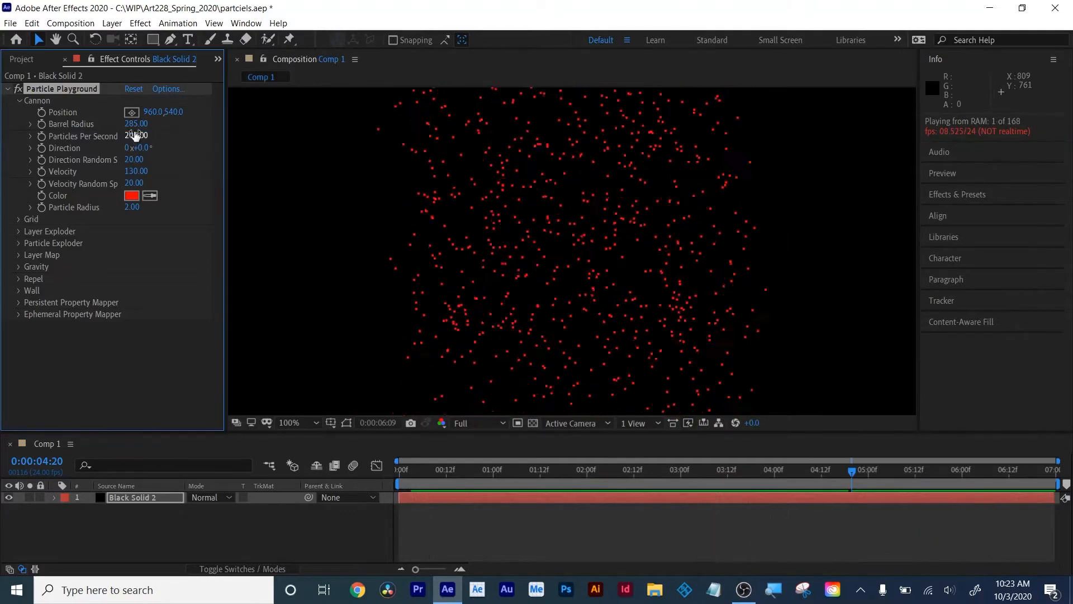
# Set the cannon's Direction to 137° and its Direction Random Spread to 341
pyautogui.moveTo(154, 148); pyautogui.dragTo(234, 142)
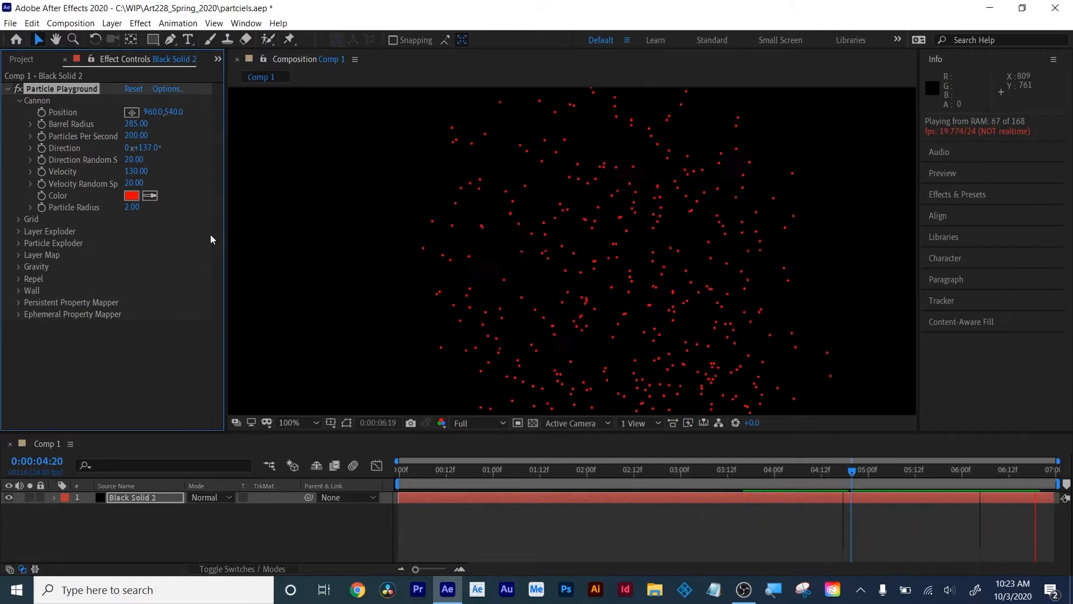
pyautogui.moveTo(130, 162); pyautogui.dragTo(309, 149)
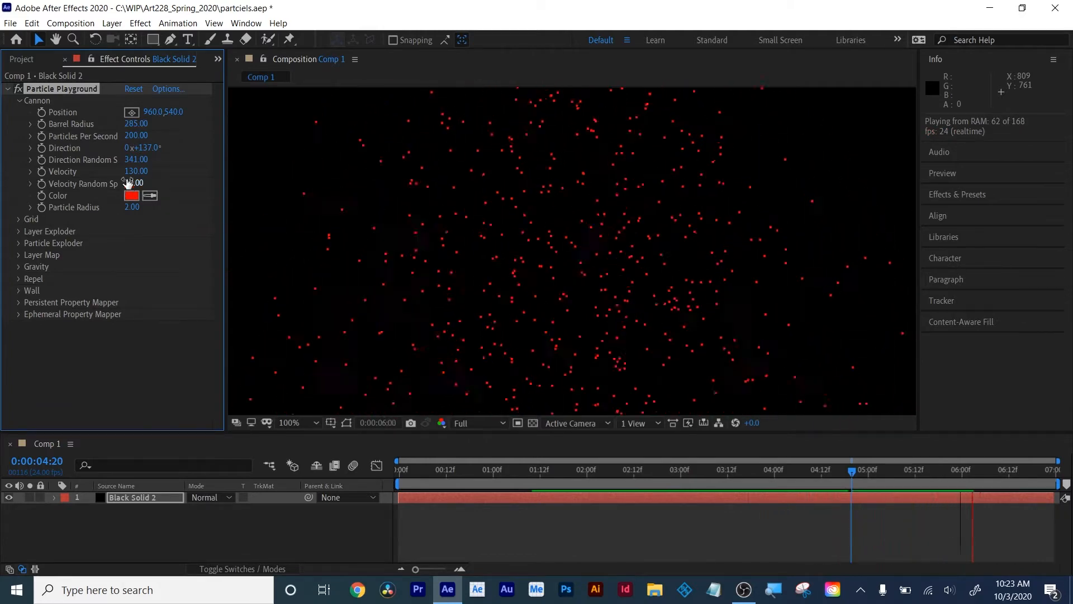
# Compare the cannon's emission at a Velocity of 37, 0 and 753
pyautogui.moveTo(135, 171); pyautogui.dragTo(304, 161)
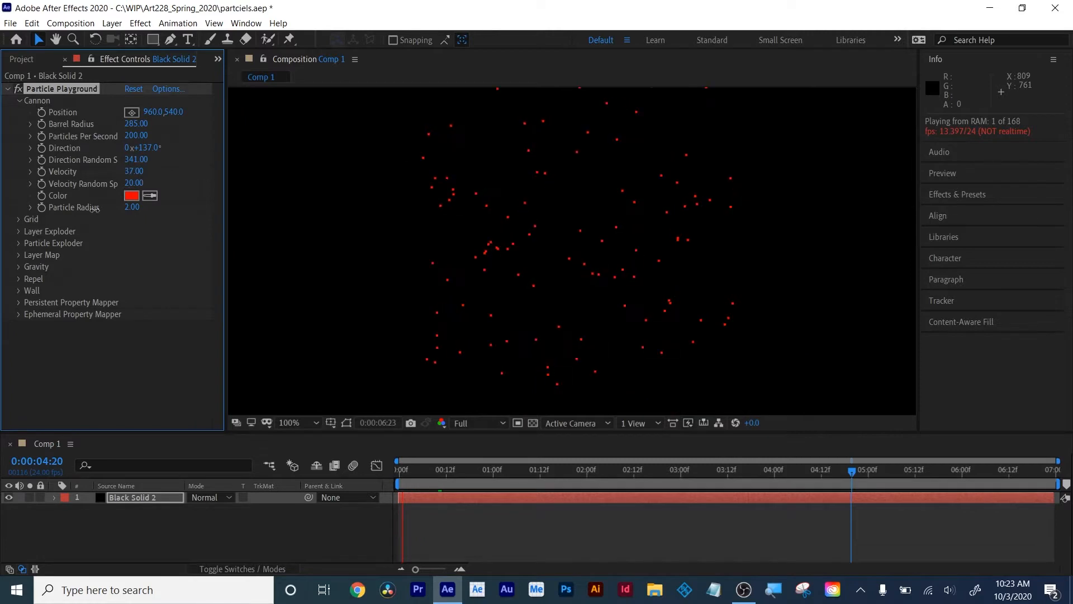
pyautogui.moveTo(94, 208); pyautogui.dragTo(67, 229)
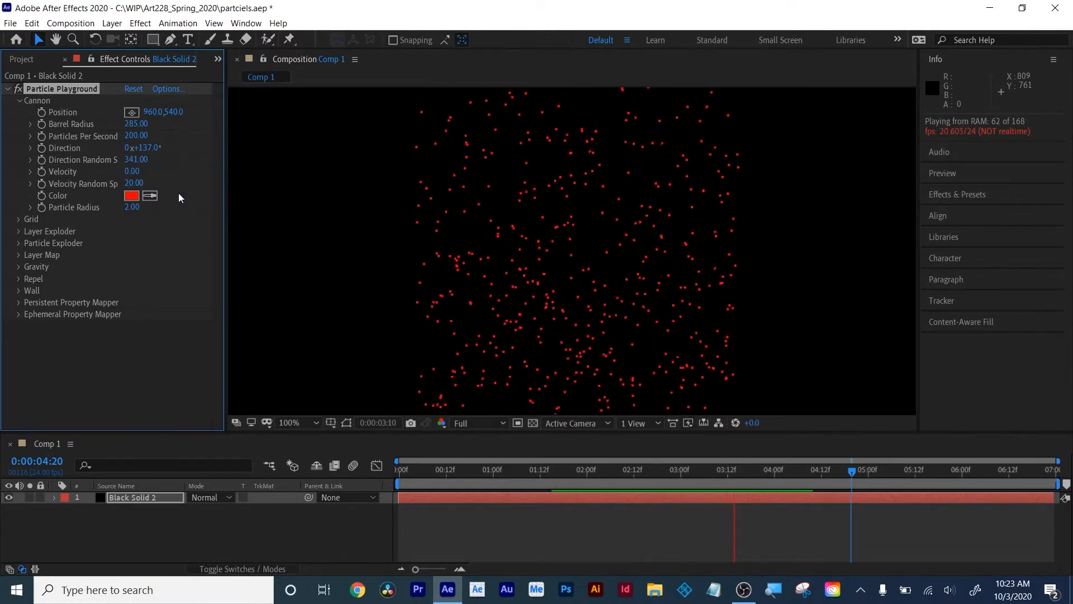
pyautogui.moveTo(133, 171); pyautogui.dragTo(637, 158)
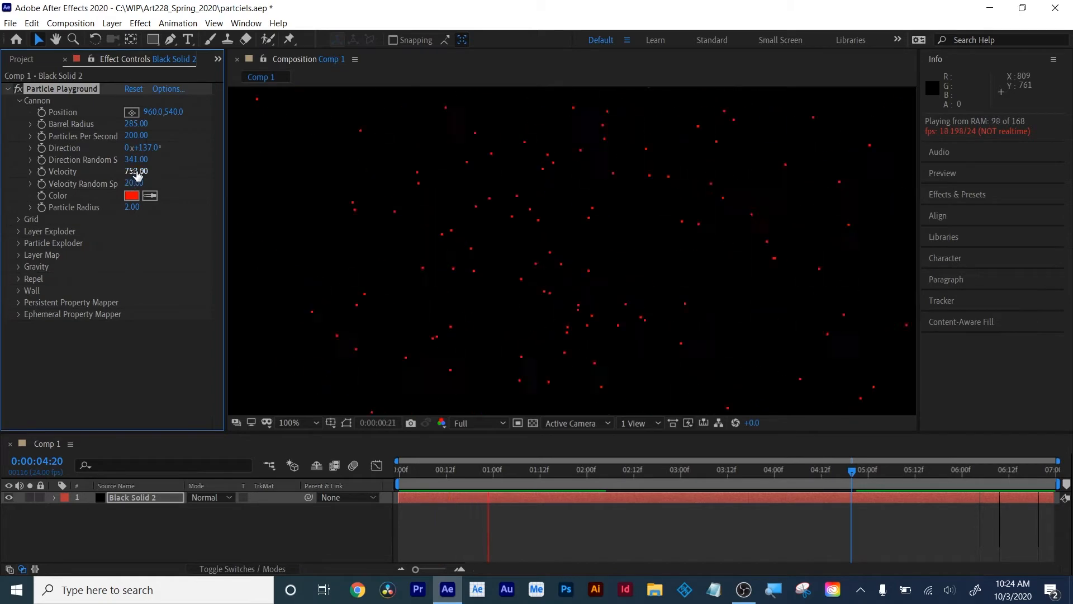
# Set the cannon's Velocity to 84 and its Velocity Random Spread to 905
pyautogui.moveTo(137, 175); pyautogui.dragTo(128, 179)
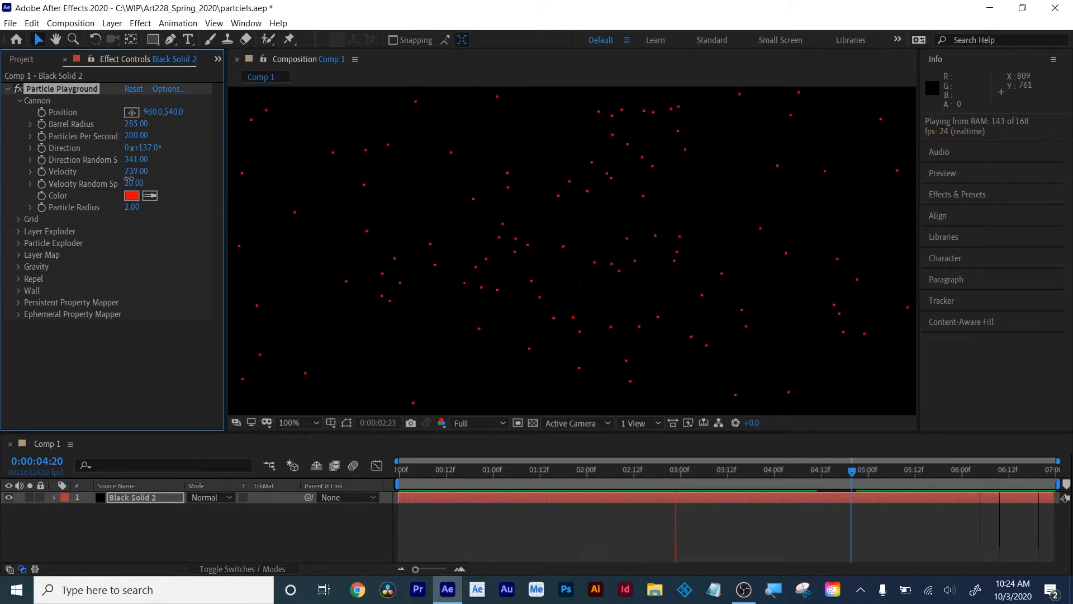
pyautogui.moveTo(100, 225); pyautogui.dragTo(112, 223)
pyautogui.moveTo(134, 183); pyautogui.dragTo(744, 171)
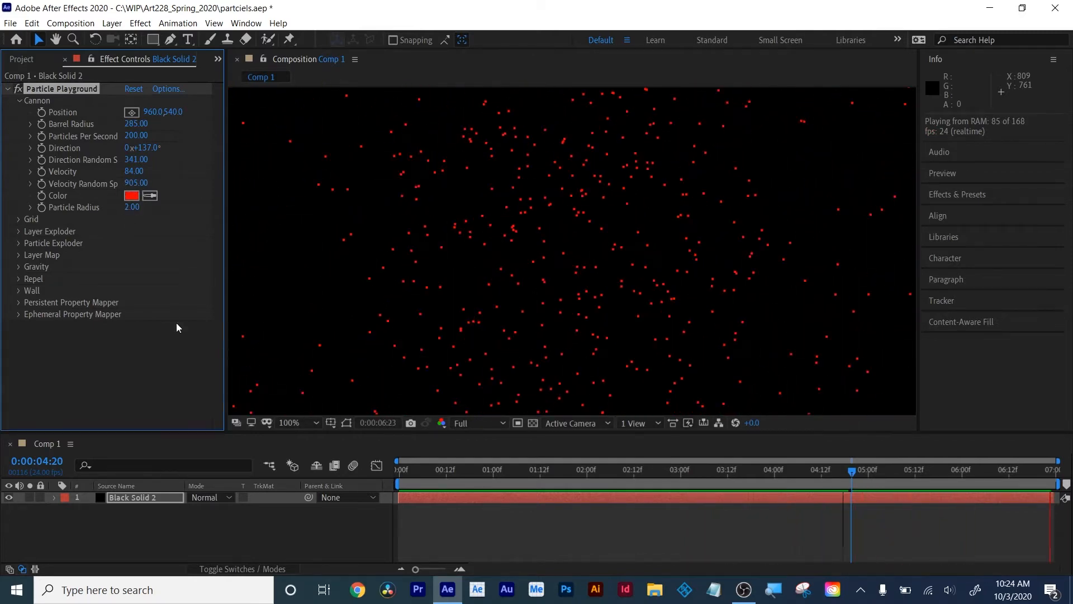
# Set the cannon's particle color to yellow
pyautogui.click(131, 196)
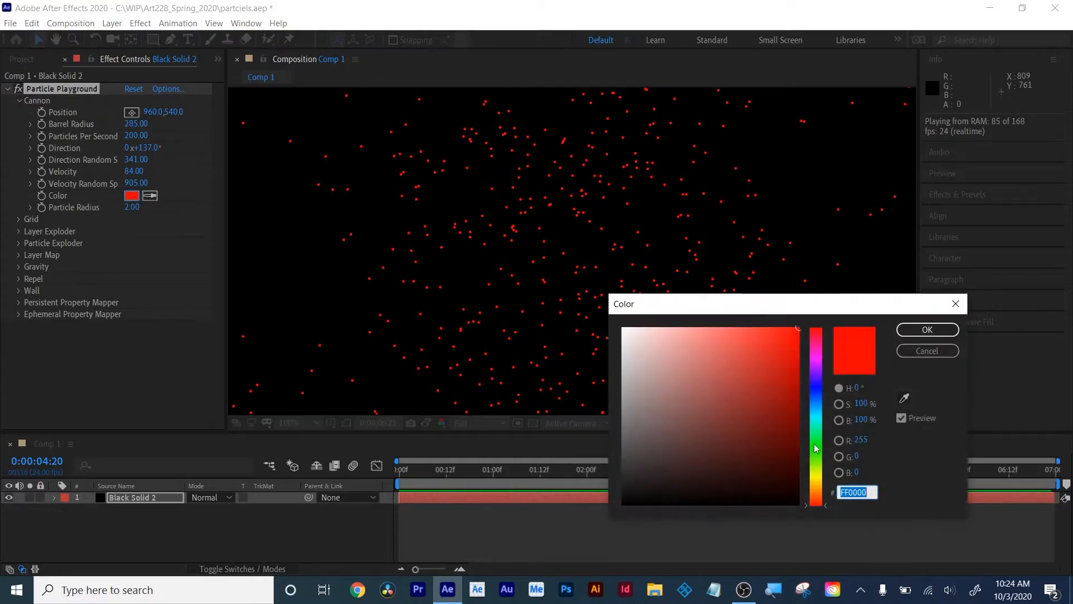
pyautogui.click(819, 471)
pyautogui.click(913, 328)
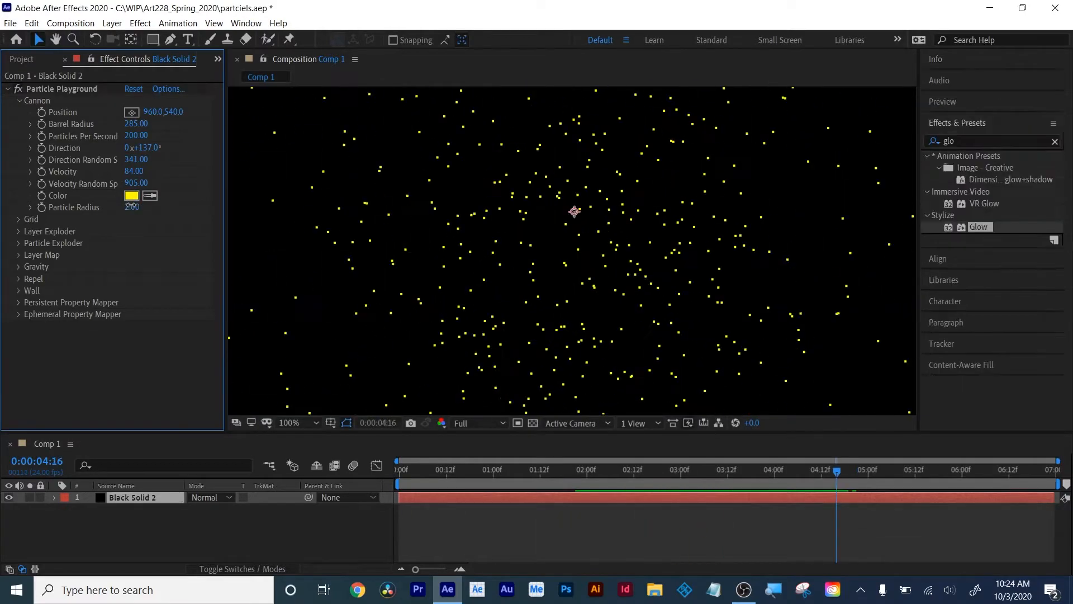
# Try a cannon Particle Radius of 32 and settle on 3
pyautogui.moveTo(130, 206); pyautogui.dragTo(150, 206)
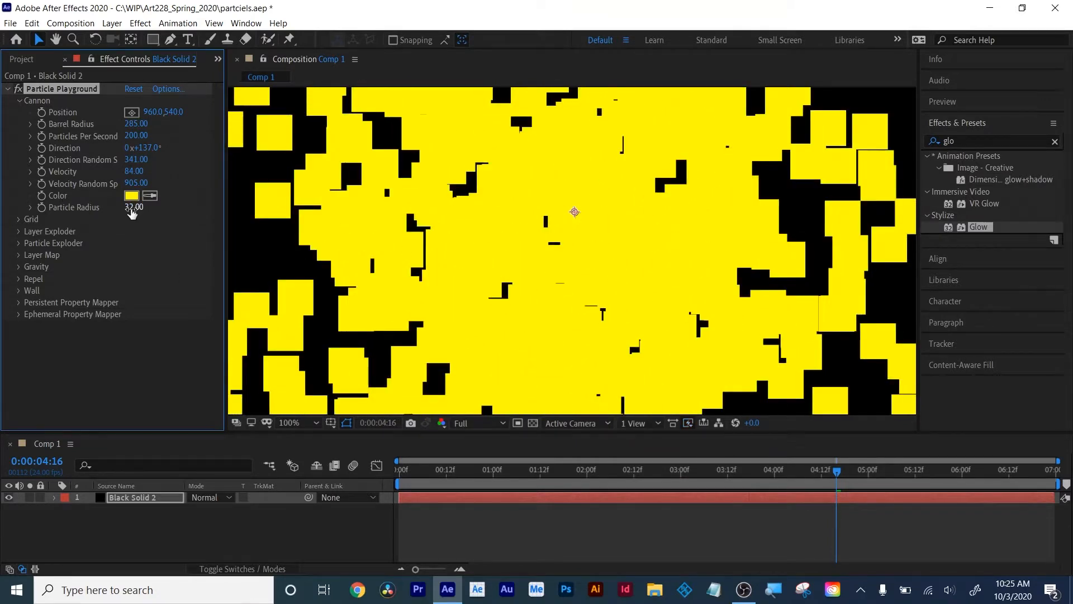
pyautogui.moveTo(130, 212); pyautogui.dragTo(124, 222)
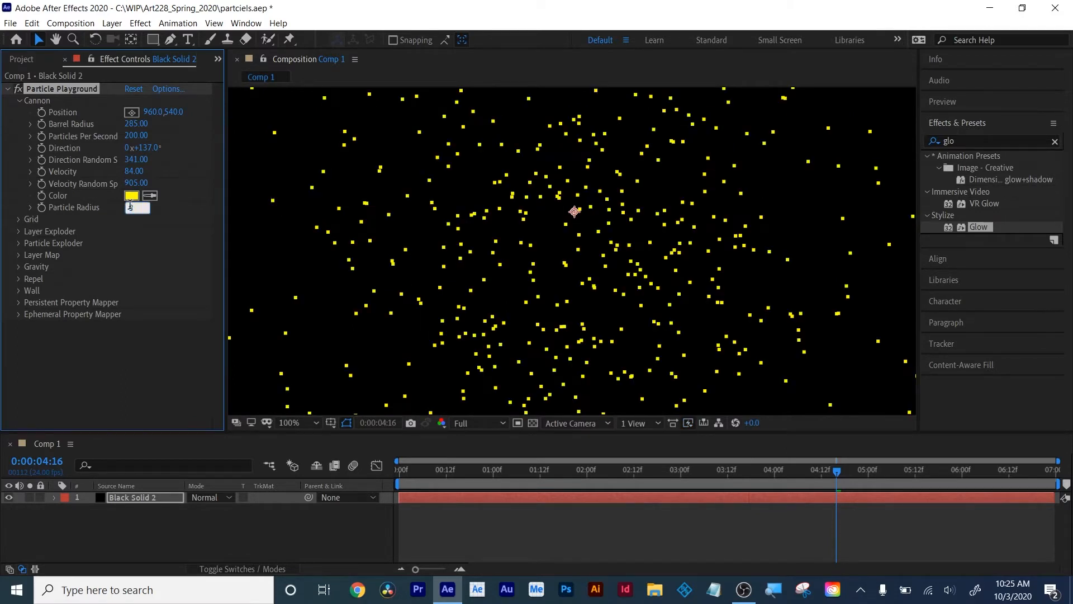
pyautogui.press('Return')
# Look through the Grid settings while previewing the particles from the first frame, and open the Layer Exploder settings
pyautogui.click(19, 218)
pyautogui.moveTo(603, 475); pyautogui.dragTo(373, 488)
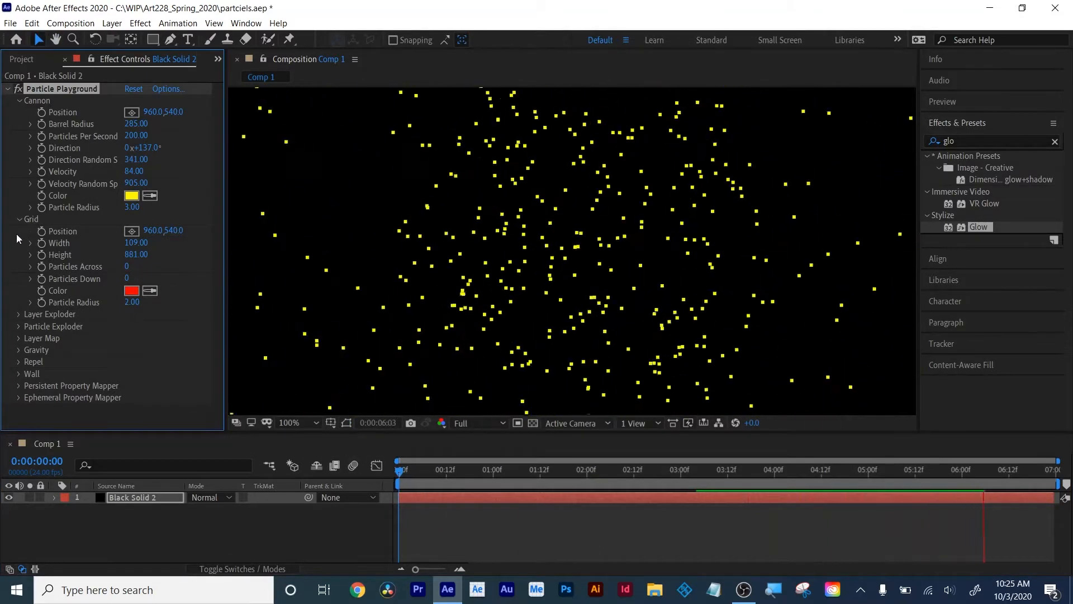
pyautogui.click(19, 220)
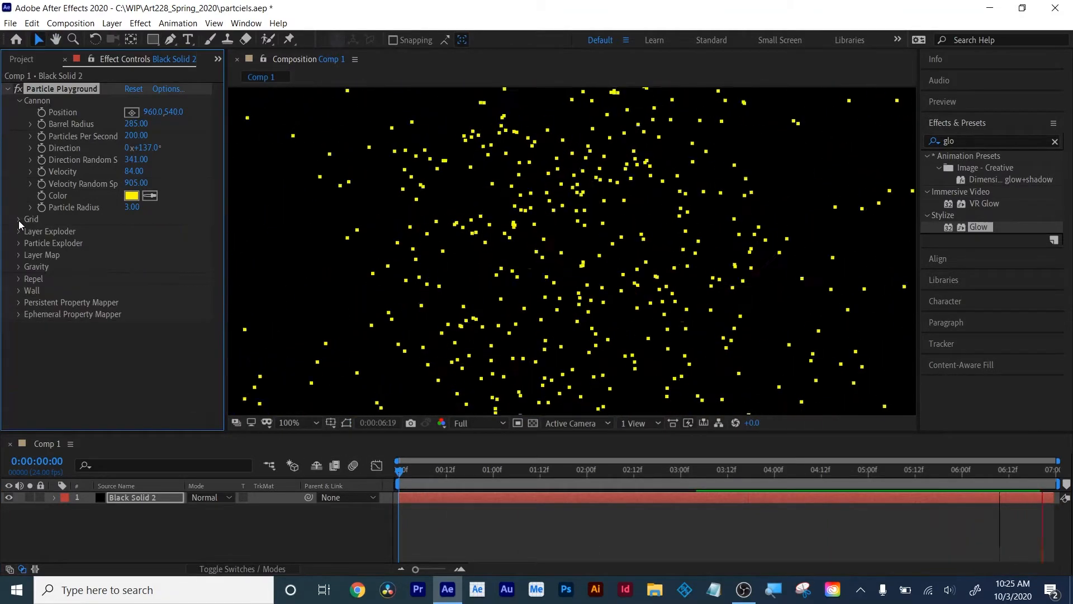
pyautogui.click(23, 231)
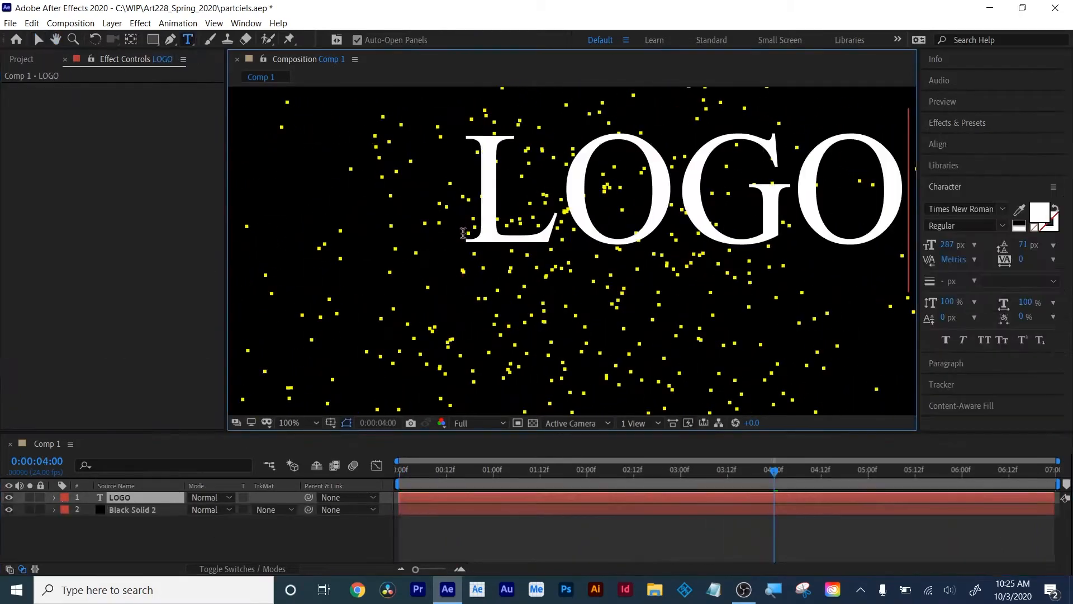
# Set the LOGO text in the Montserrat Extra font and choose it as the Layer Exploder's Explode Layer on Black Solid 2
pyautogui.click(961, 209)
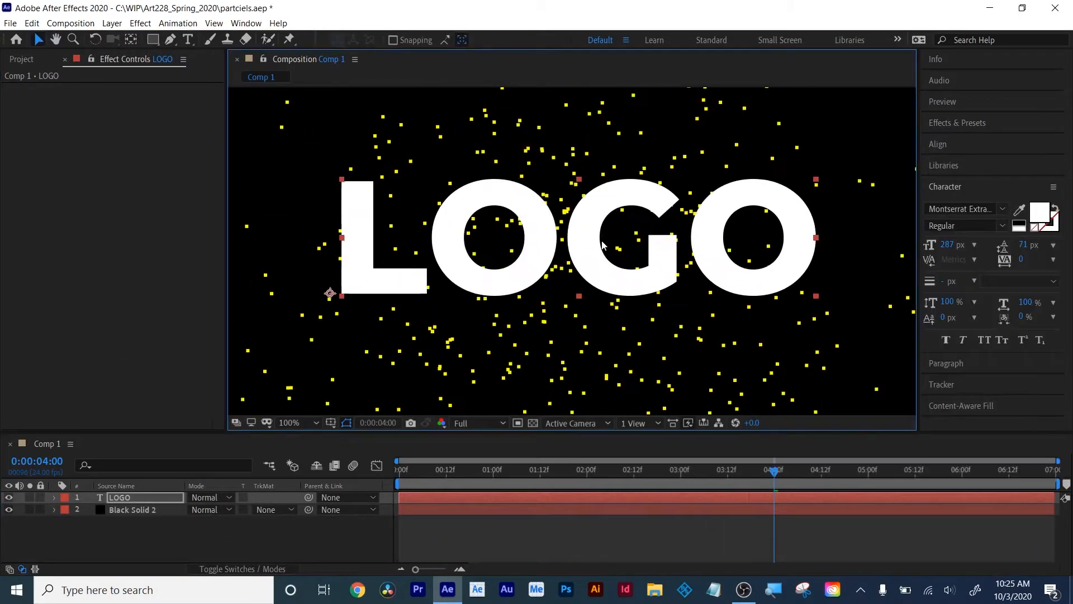
pyautogui.click(120, 509)
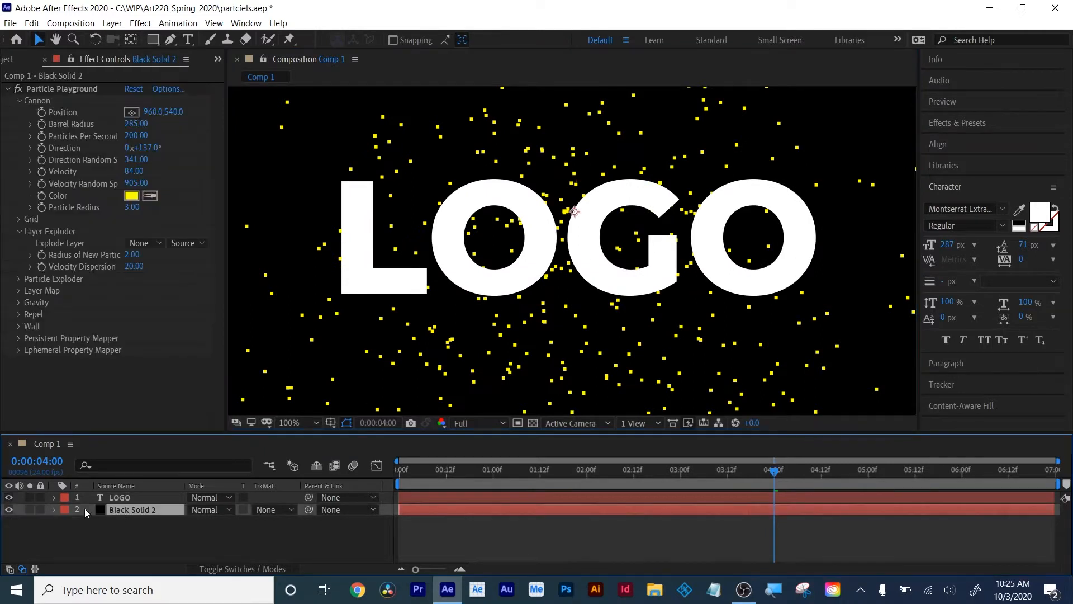
pyautogui.click(46, 234)
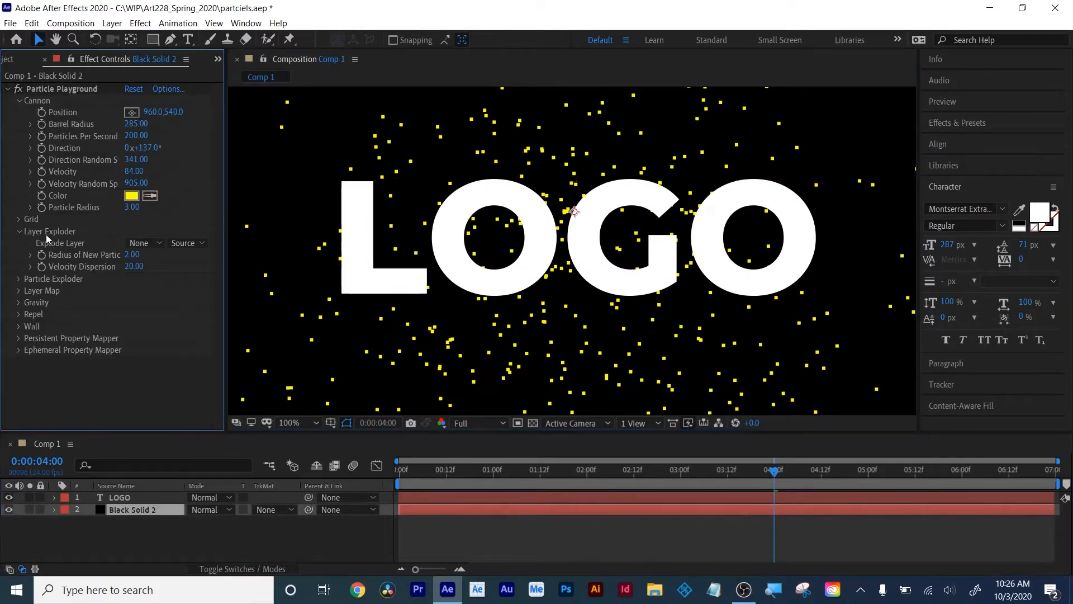
pyautogui.click(145, 242)
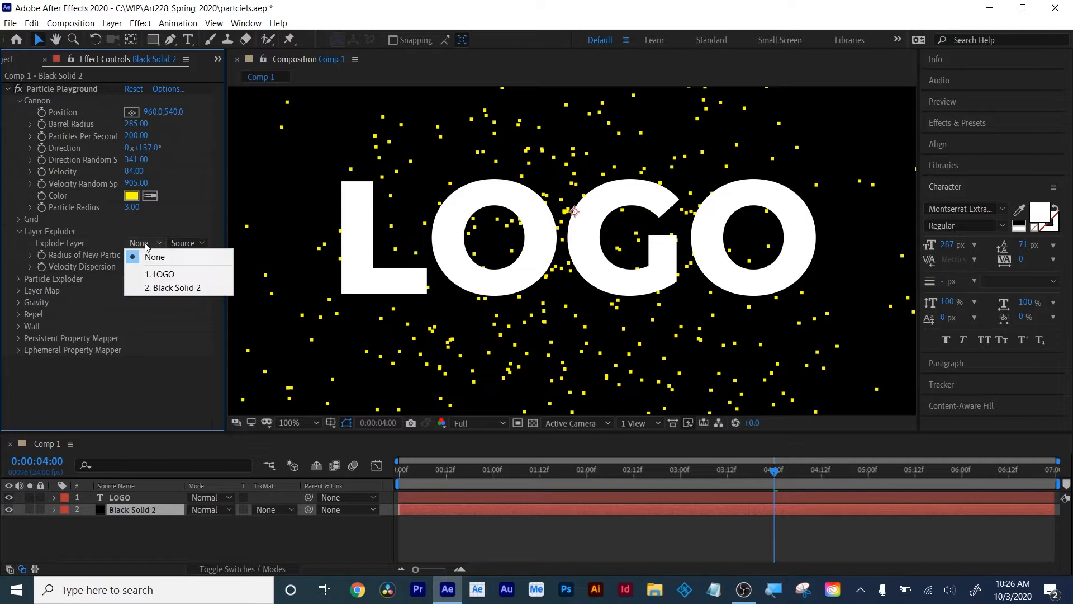
pyautogui.click(149, 277)
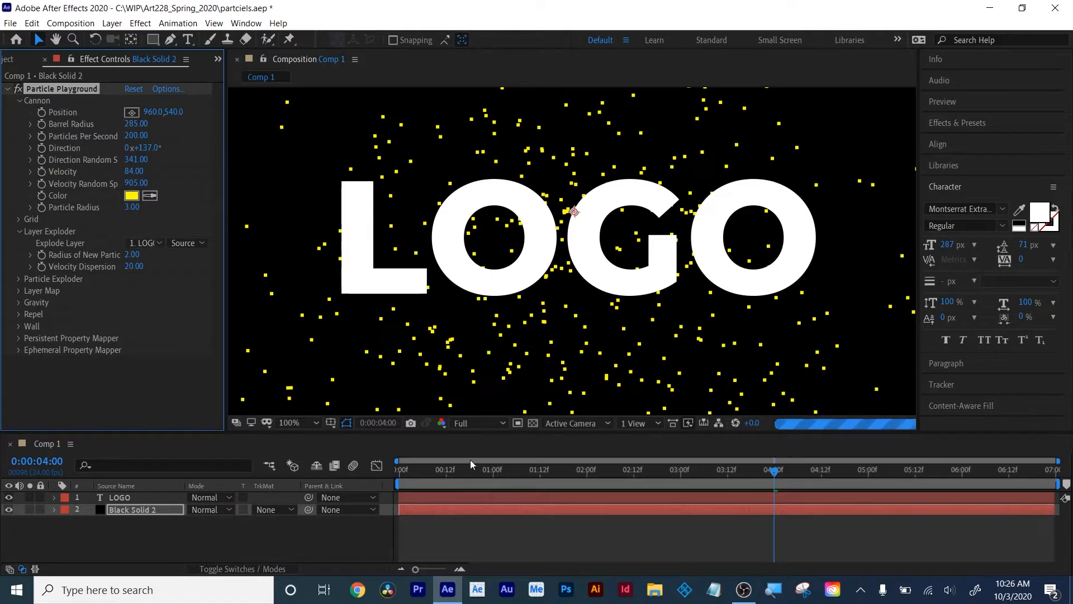
# Lower the composition's preview resolution to Quarter and return to the first frame
pyautogui.click(481, 420)
pyautogui.click(496, 499)
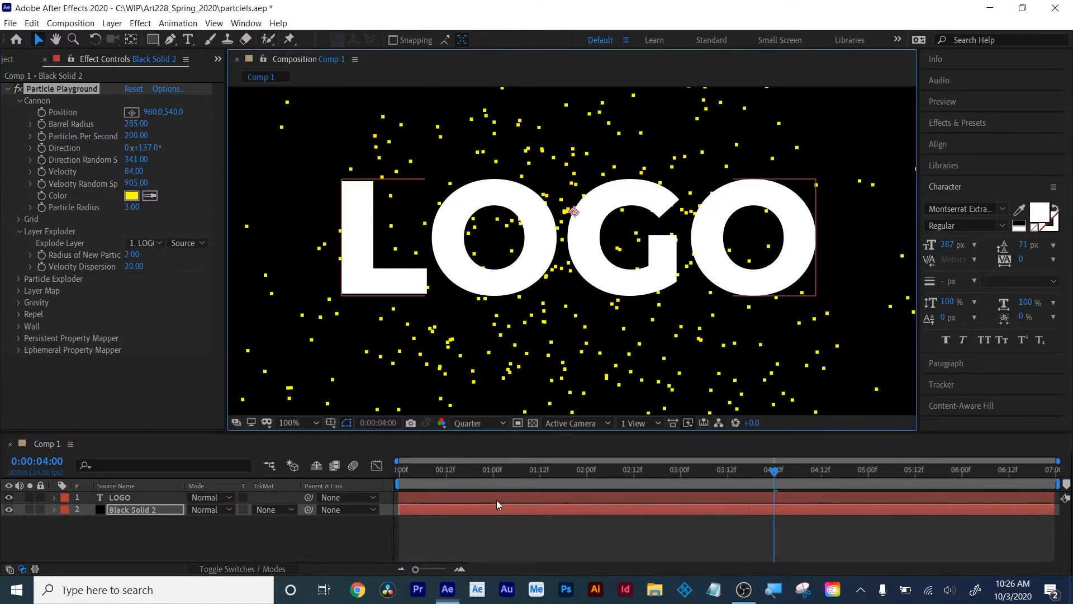
pyautogui.moveTo(491, 474); pyautogui.dragTo(421, 483)
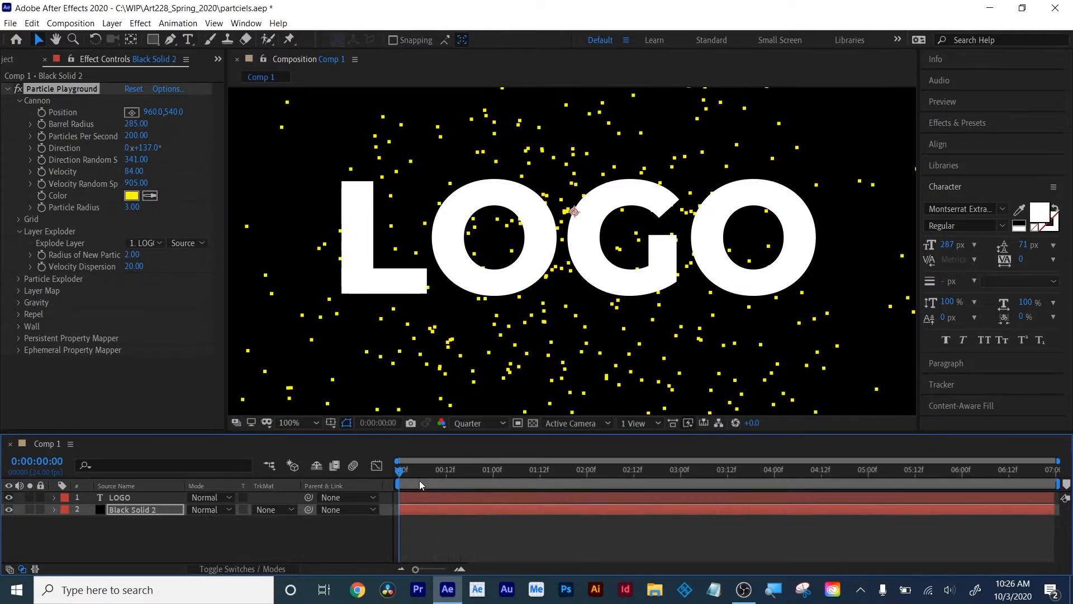
# Pre-compose the LOGO text layer as LOGO Comp 1, moving all attributes into the new composition
pyautogui.click(119, 496)
pyautogui.rightClick(119, 497)
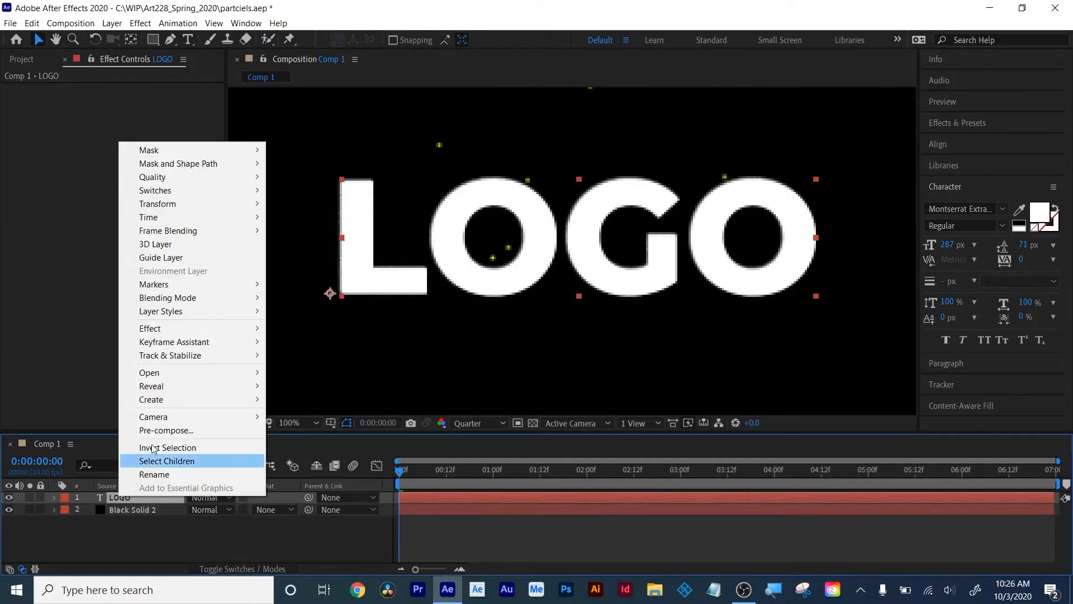
pyautogui.click(171, 428)
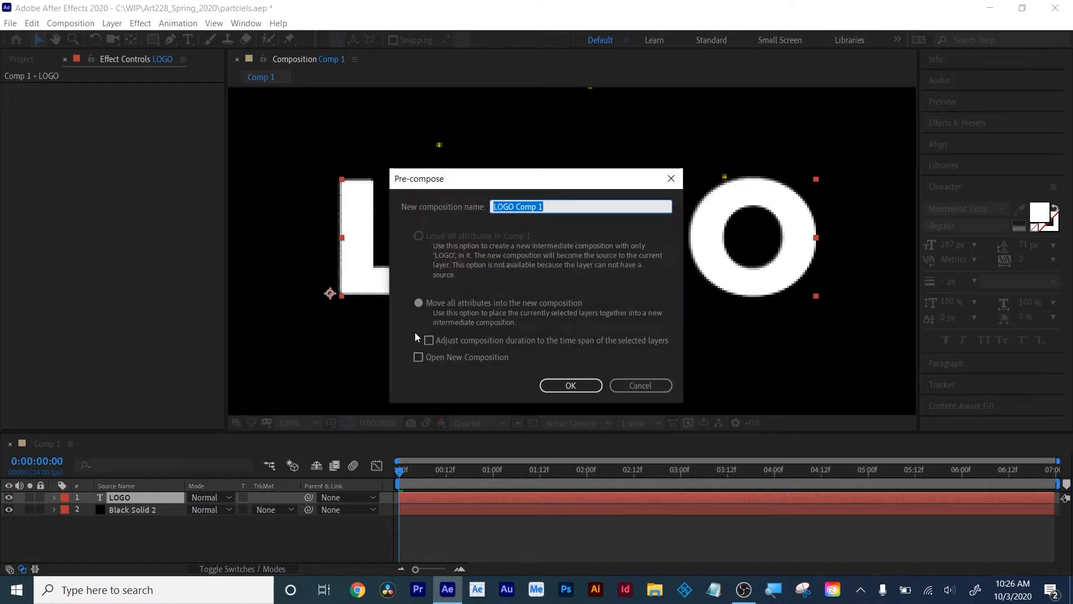
pyautogui.click(420, 303)
pyautogui.click(564, 384)
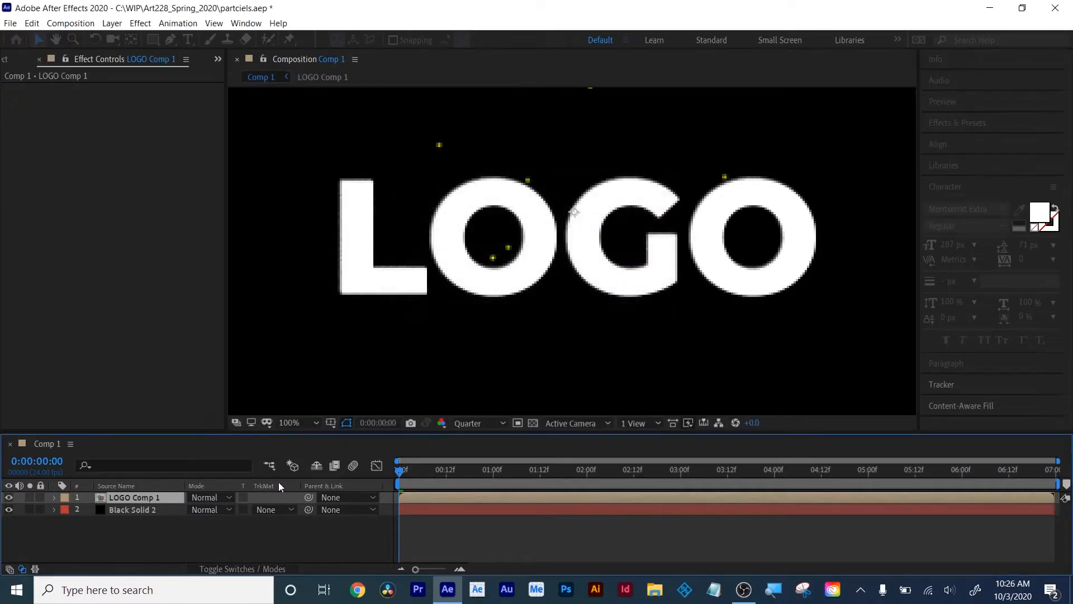
# Choose LOGO Comp 1 as the Explode Layer on Black Solid 2 and play the result
pyautogui.click(120, 509)
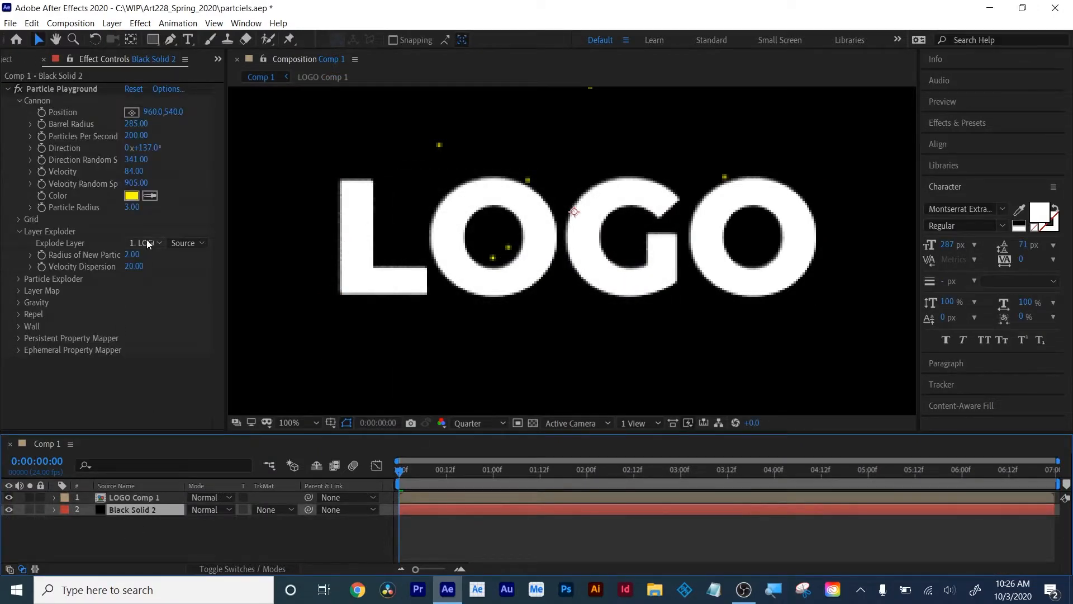
pyautogui.click(147, 243)
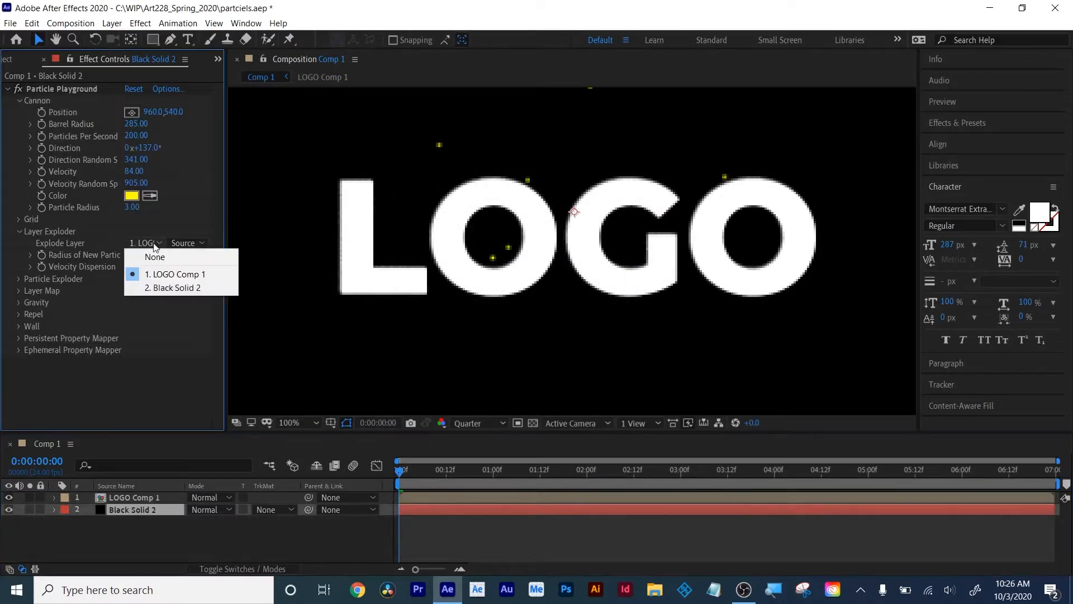
pyautogui.click(166, 275)
pyautogui.press('space')
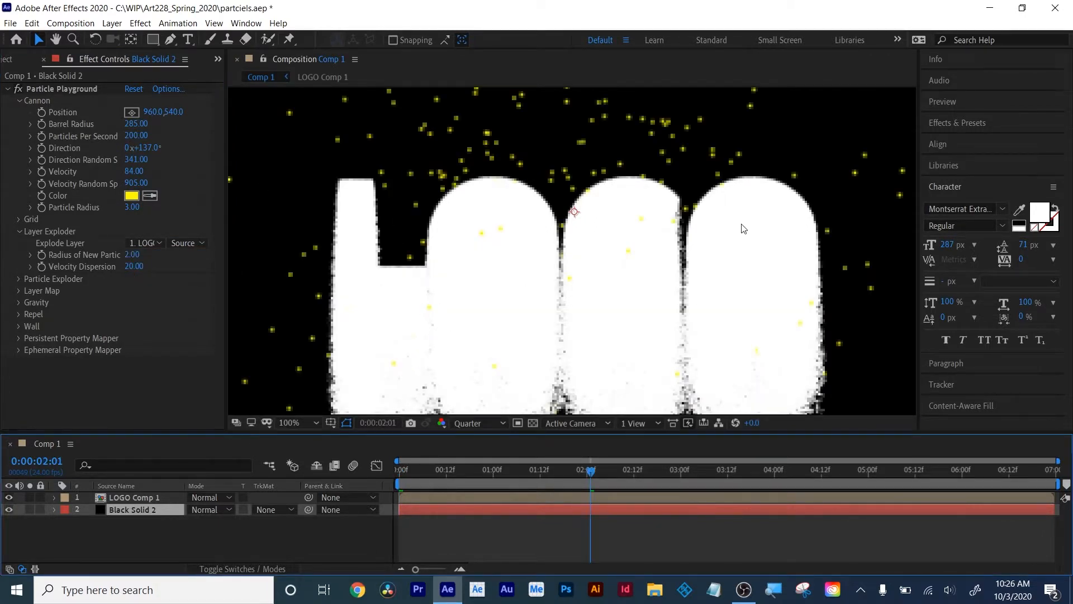
# At frame 0:00:00:18, turn off the cannon by setting its Barrel Radius and Particles Per Second to 0
pyautogui.click(471, 474)
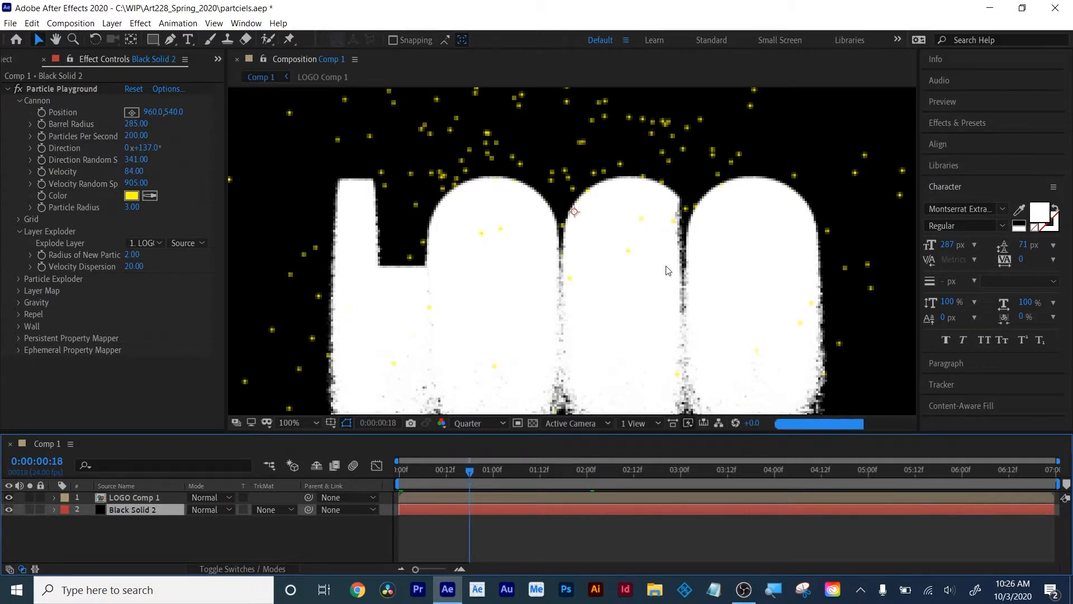
pyautogui.click(136, 124)
pyautogui.write('0')
pyautogui.press('Return')
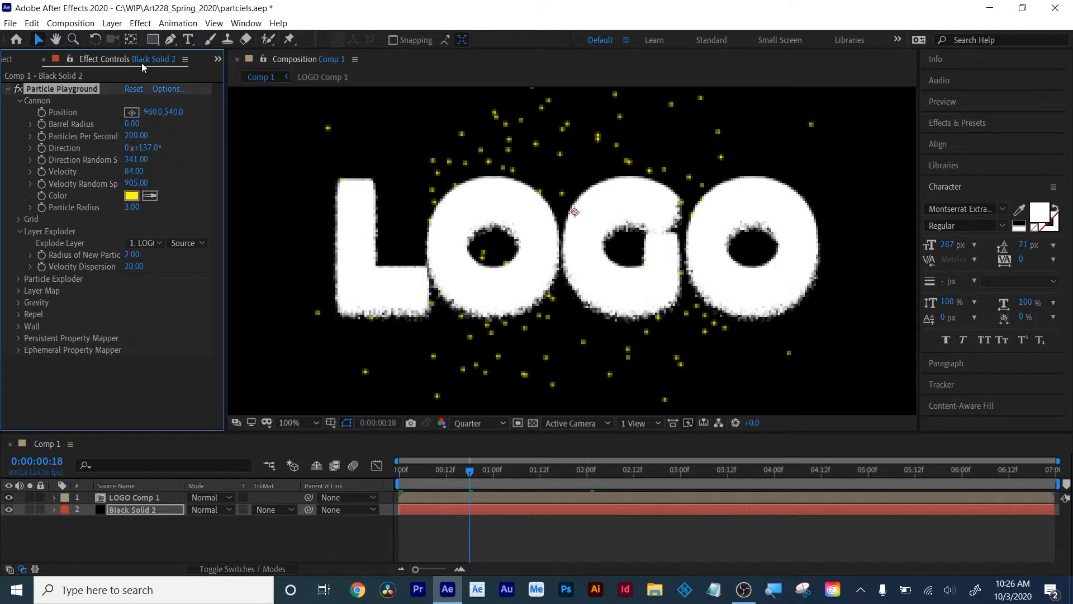
pyautogui.click(132, 136)
pyautogui.write('0')
pyautogui.press('Return')
pyautogui.click(176, 167)
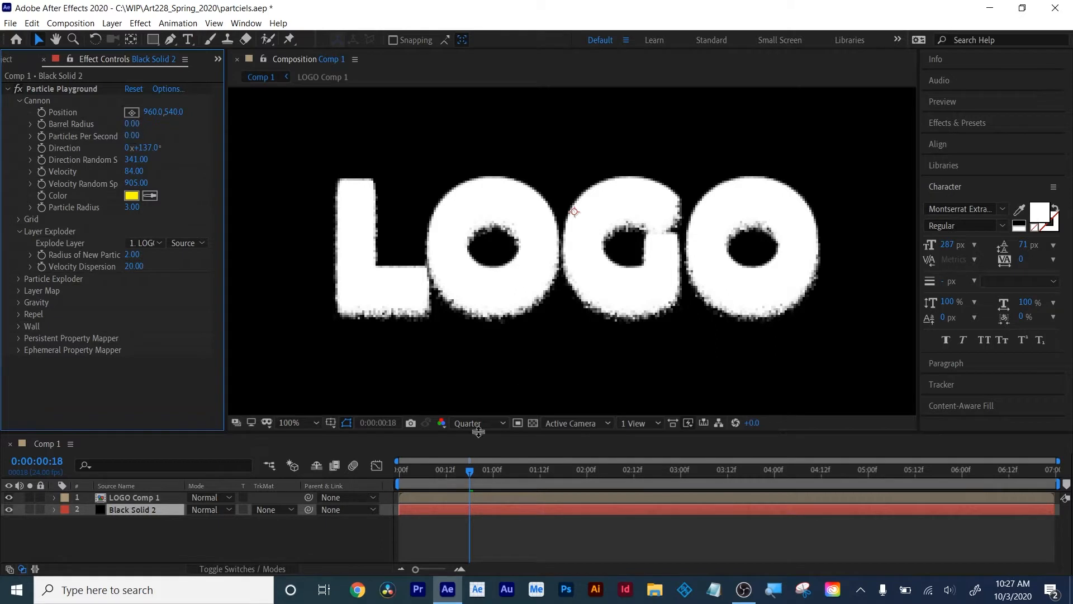
# Examine how the logo explodes at 0:00:00:11, 0:00:01:17 and 0:00:00:05
pyautogui.click(442, 469)
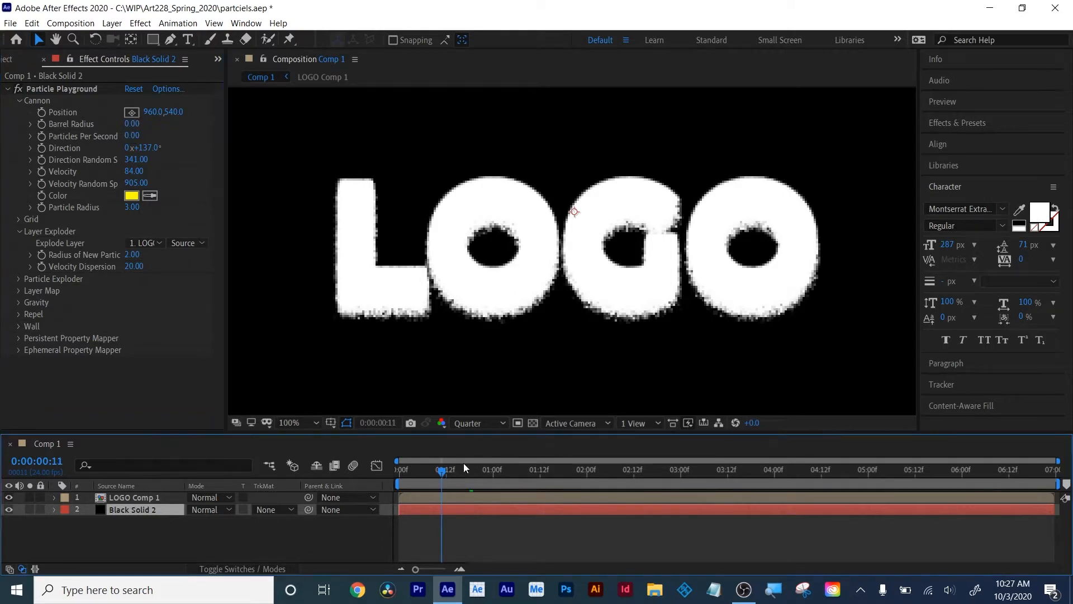
pyautogui.click(559, 474)
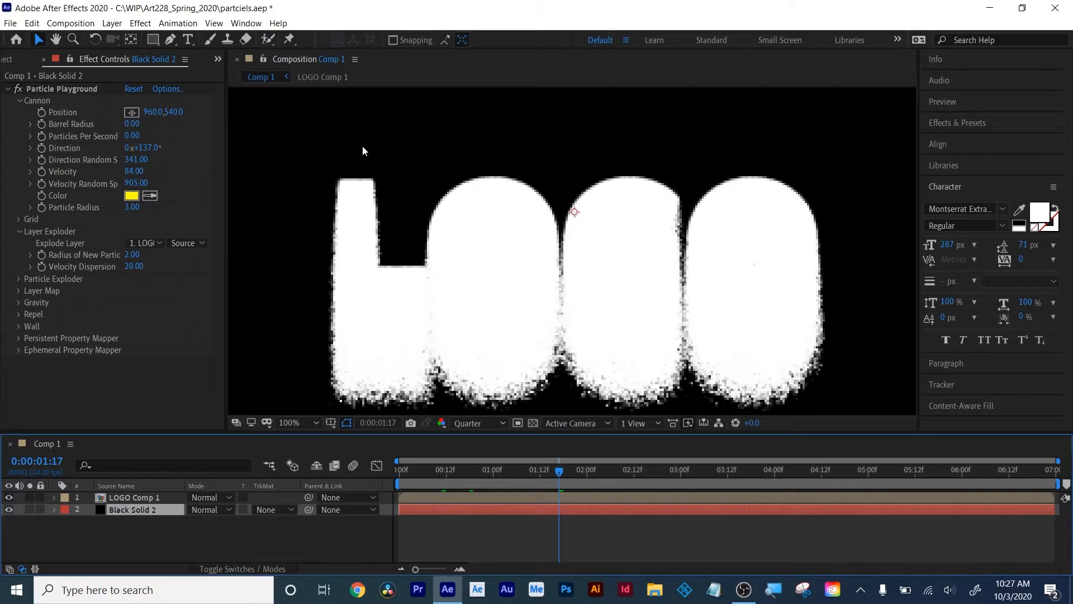
pyautogui.moveTo(472, 483); pyautogui.dragTo(419, 475)
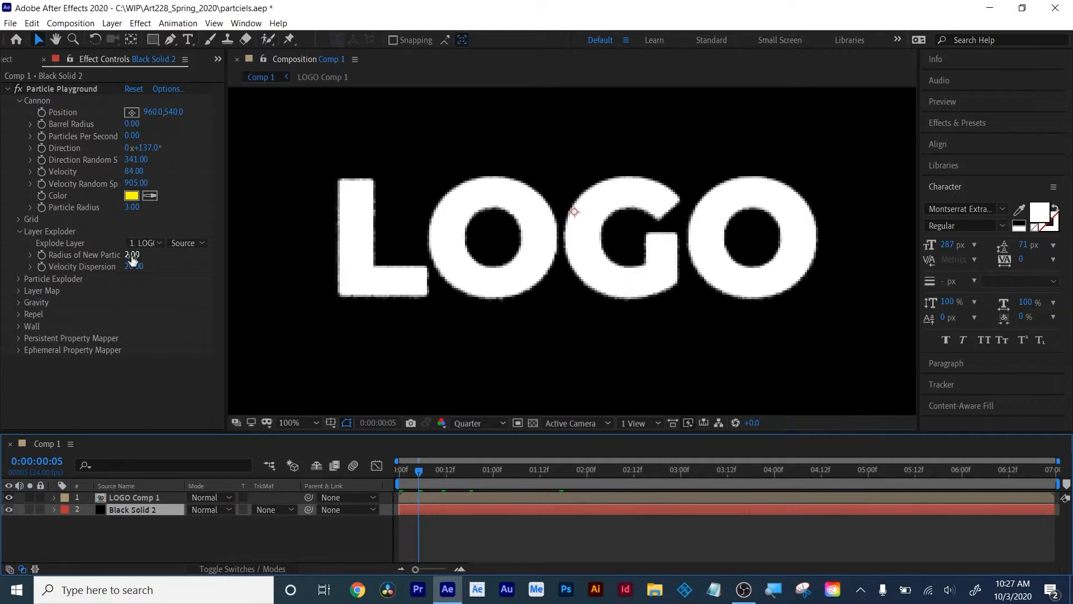
pyautogui.moveTo(132, 258); pyautogui.dragTo(134, 258)
# Go to 0:00:00:11 and set the Particle Exploder's Radius of New Particles to 173
pyautogui.click(18, 279)
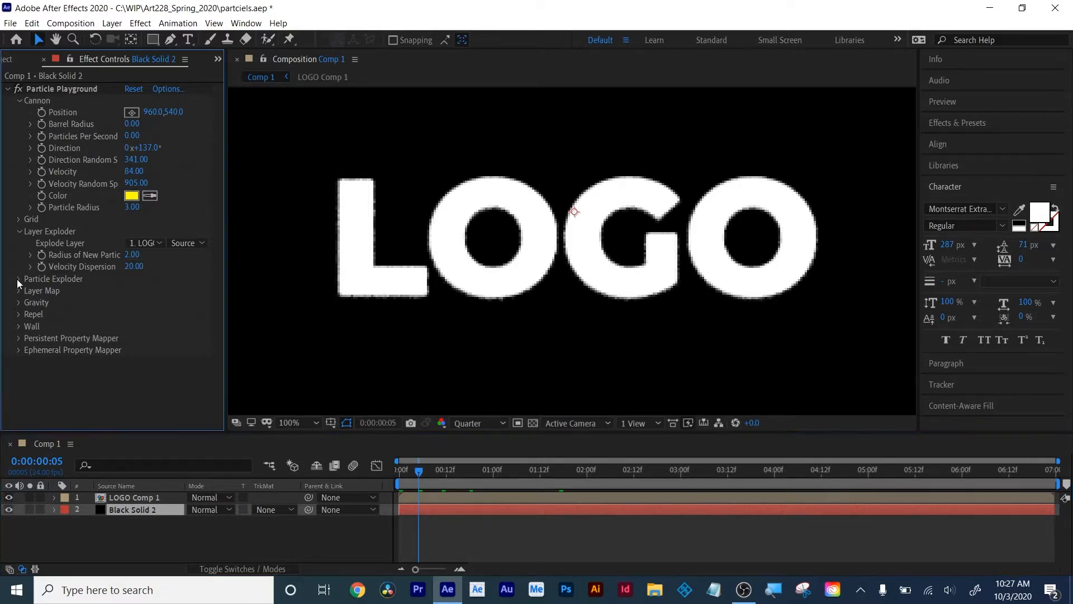
pyautogui.click(441, 469)
pyautogui.moveTo(135, 291); pyautogui.dragTo(220, 288)
# Limit the Particle Exploder to particles from the Layer Exploder in its Affects settings
pyautogui.click(31, 314)
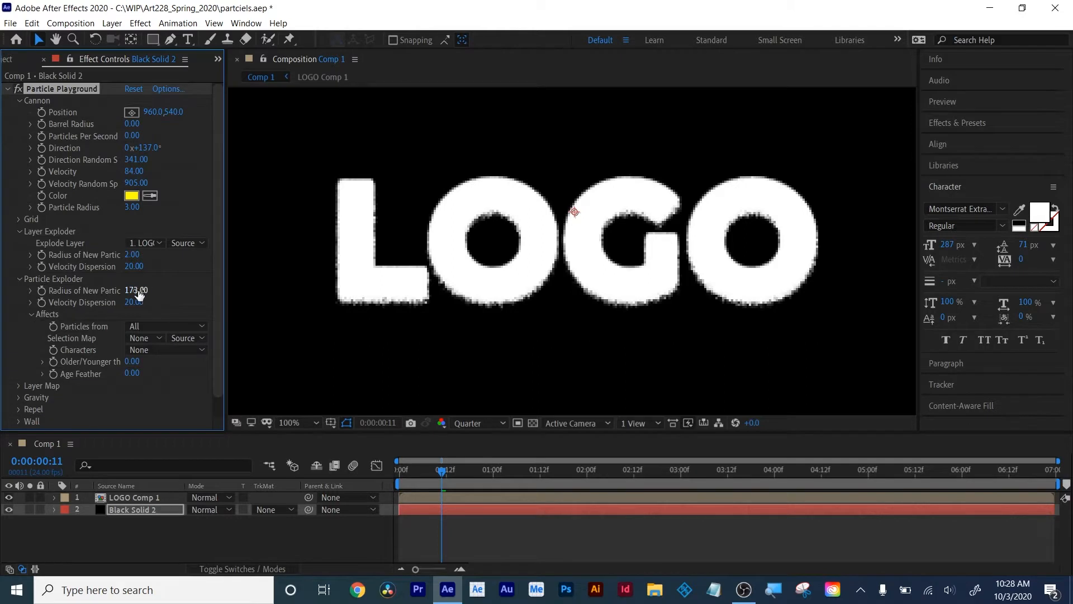
pyautogui.click(142, 327)
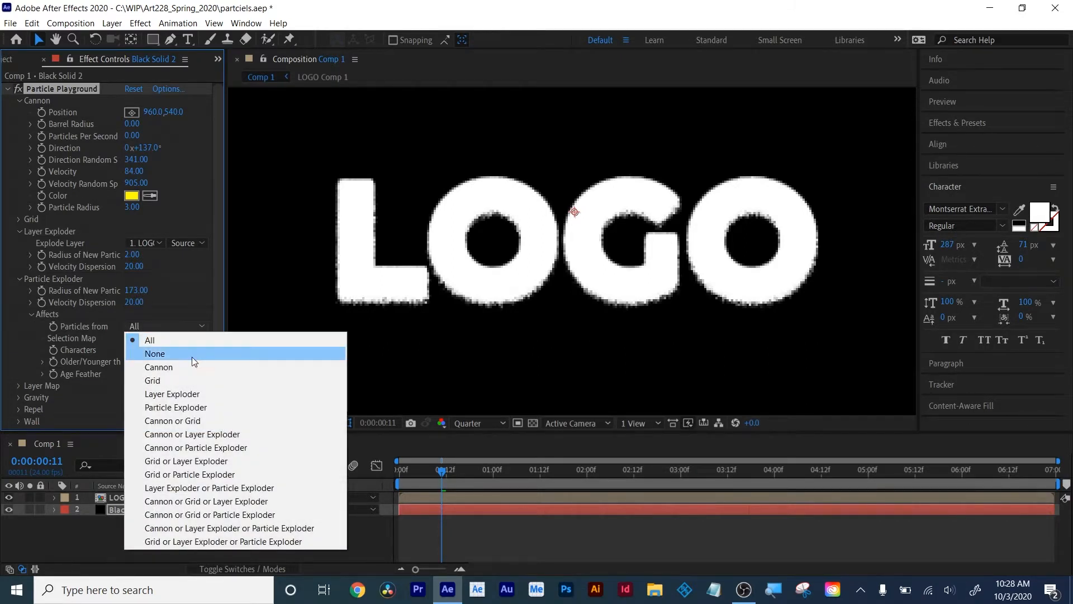
pyautogui.click(238, 391)
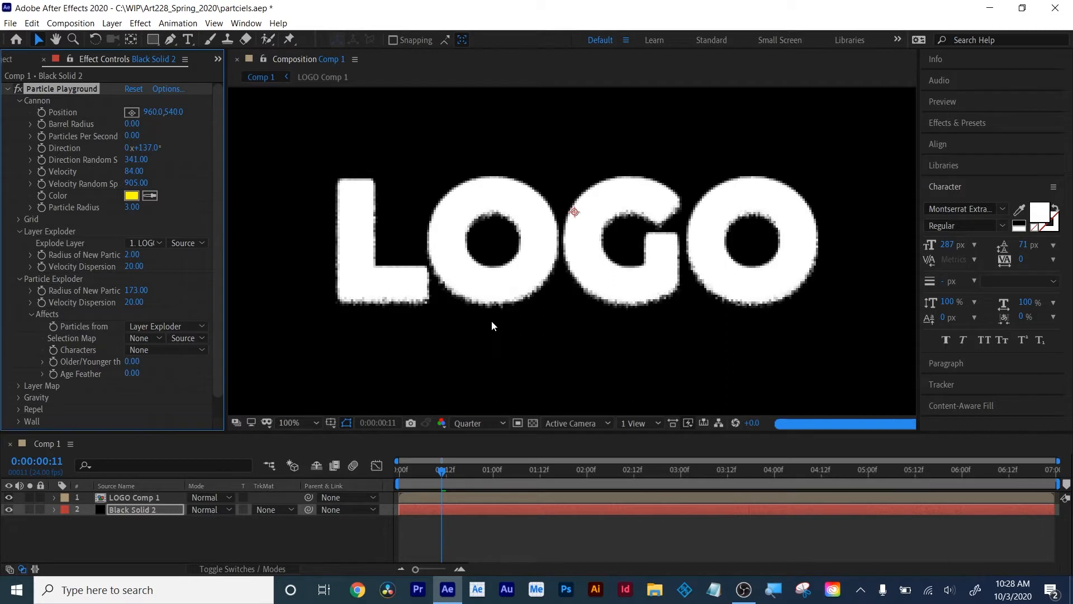
# At 0:00:00:16, set the Particle Exploder's Velocity Dispersion to 472, Older/Younger than to 3.40 and Age Feather to 0.55
pyautogui.click(461, 469)
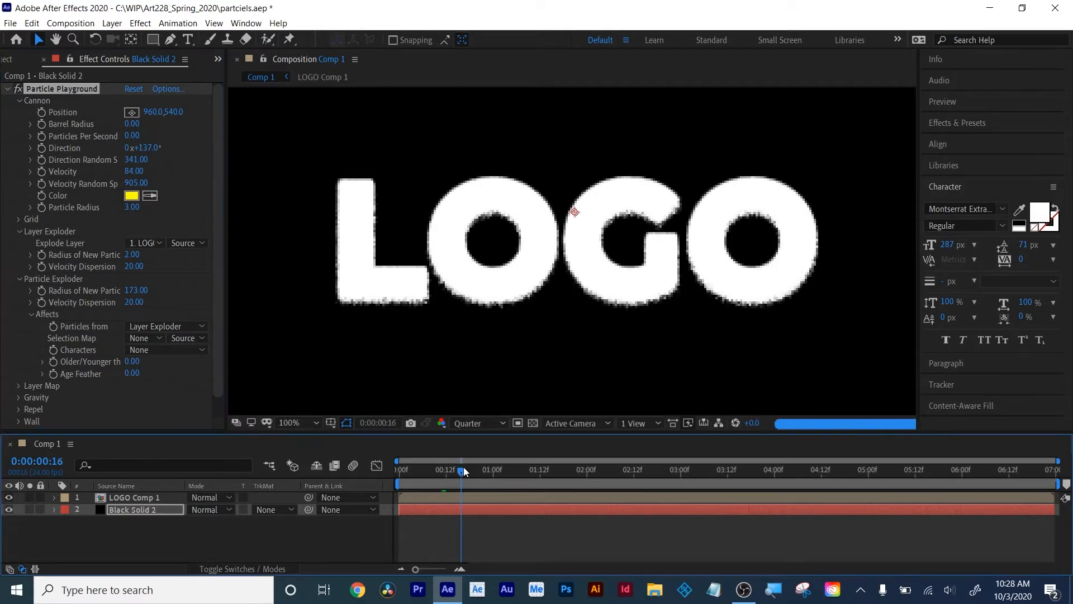
pyautogui.moveTo(133, 302); pyautogui.dragTo(407, 299)
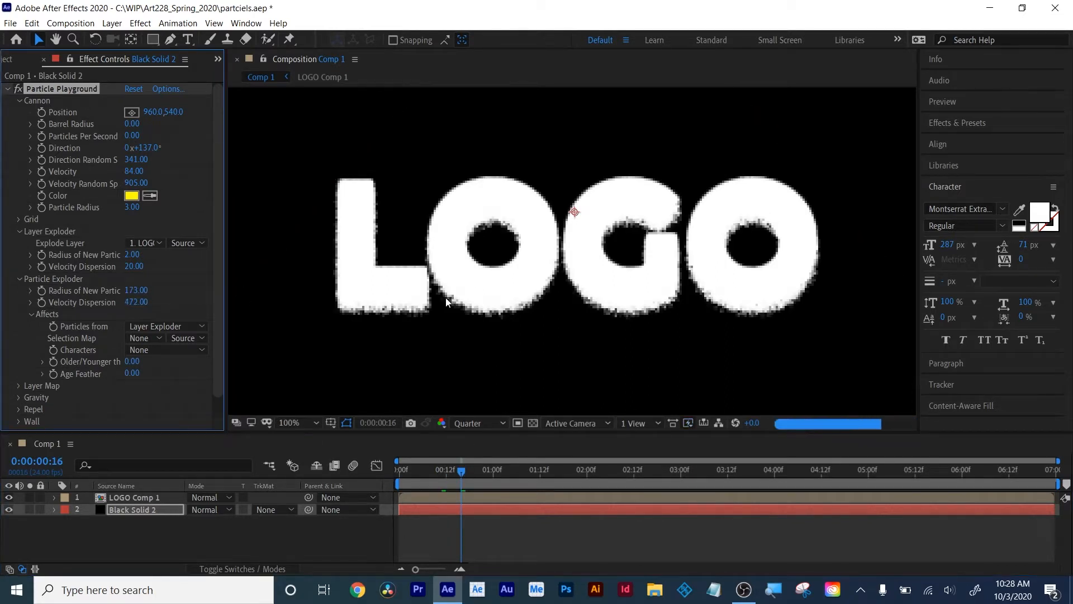
pyautogui.moveTo(150, 372); pyautogui.dragTo(162, 369)
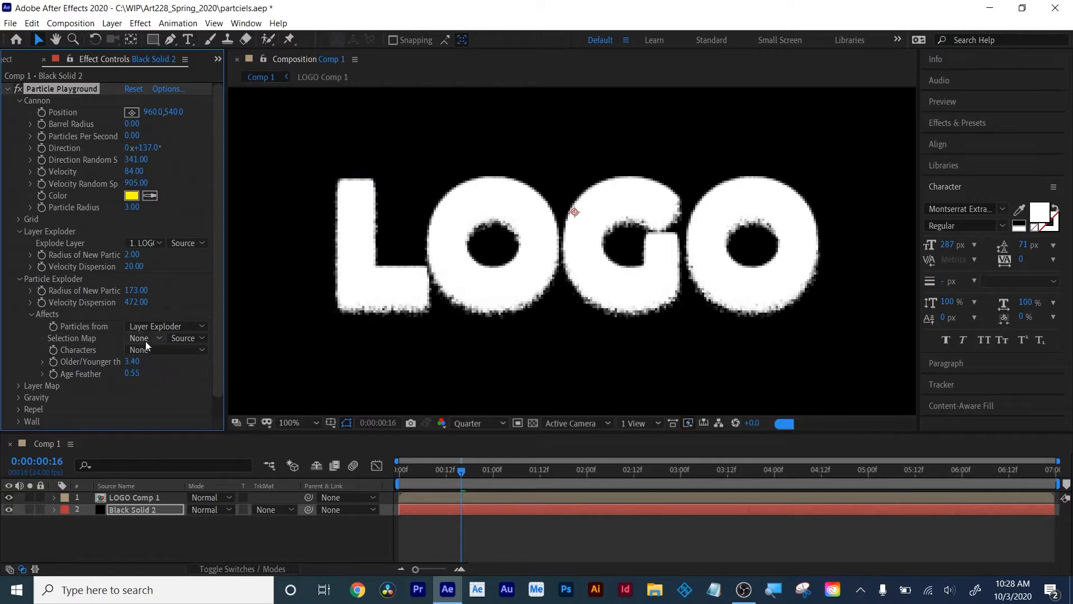
# Look through the Particle Exploder's Selection Map options and examine the exploded logo at 0:00:01:21
pyautogui.click(146, 338)
pyautogui.click(149, 369)
pyautogui.click(148, 341)
pyautogui.click(157, 351)
pyautogui.click(571, 468)
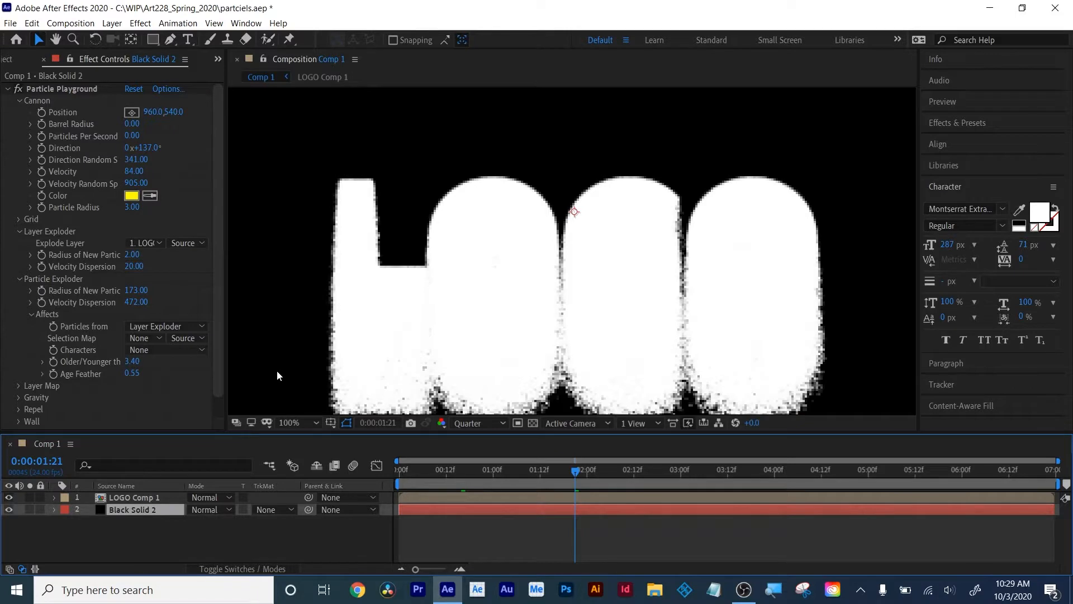
# Set the Layer Map to use LOGO Comp 1 with a Relative Random time offset and a Random Time Max of 5.60
pyautogui.click(25, 387)
pyautogui.scroll(-3, 140, 386)
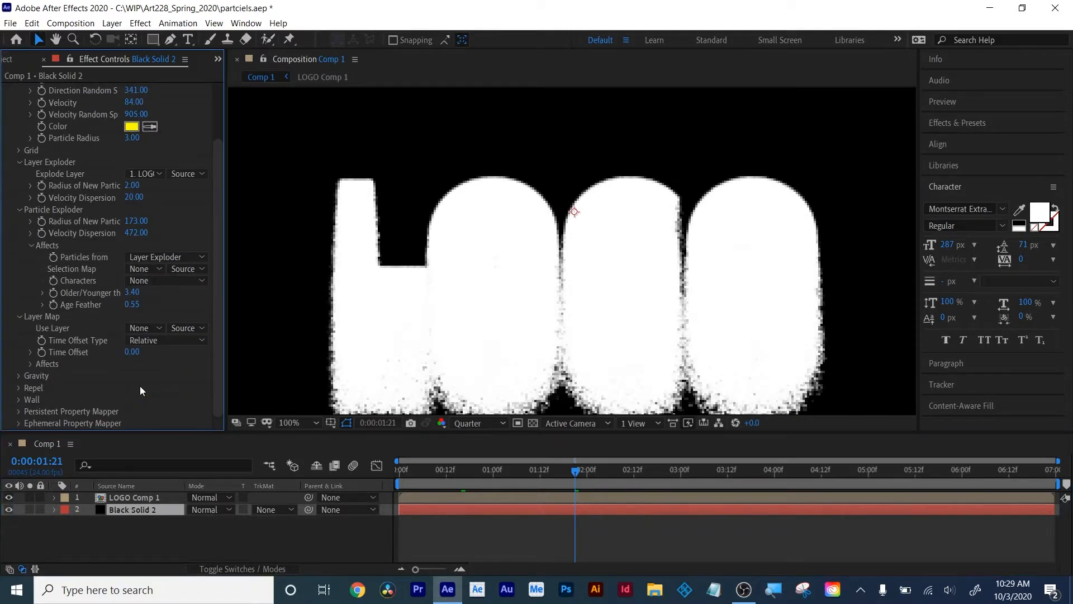
pyautogui.click(141, 330)
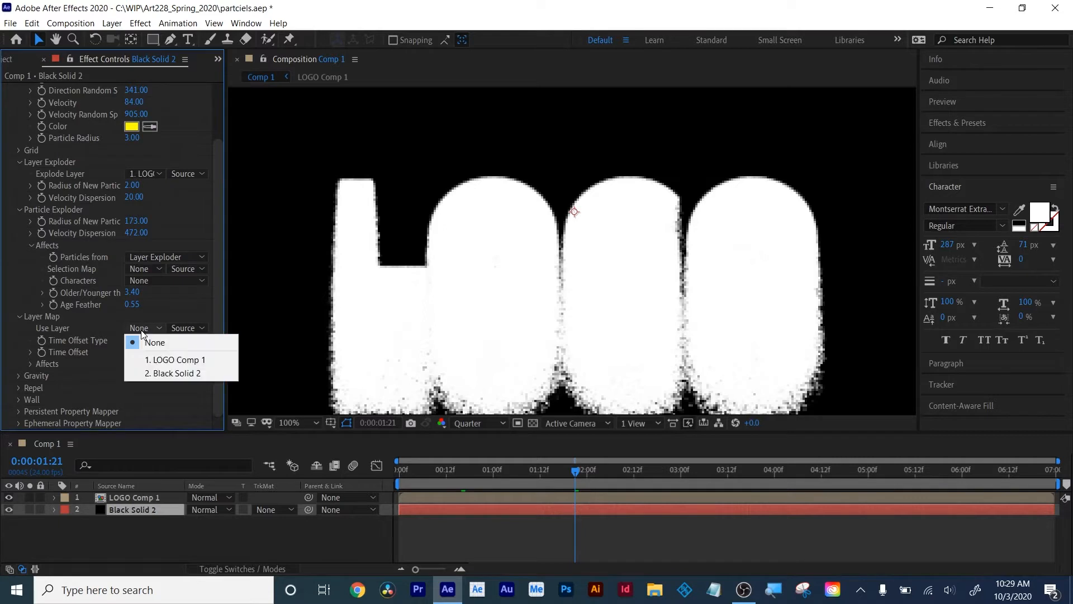
pyautogui.click(159, 358)
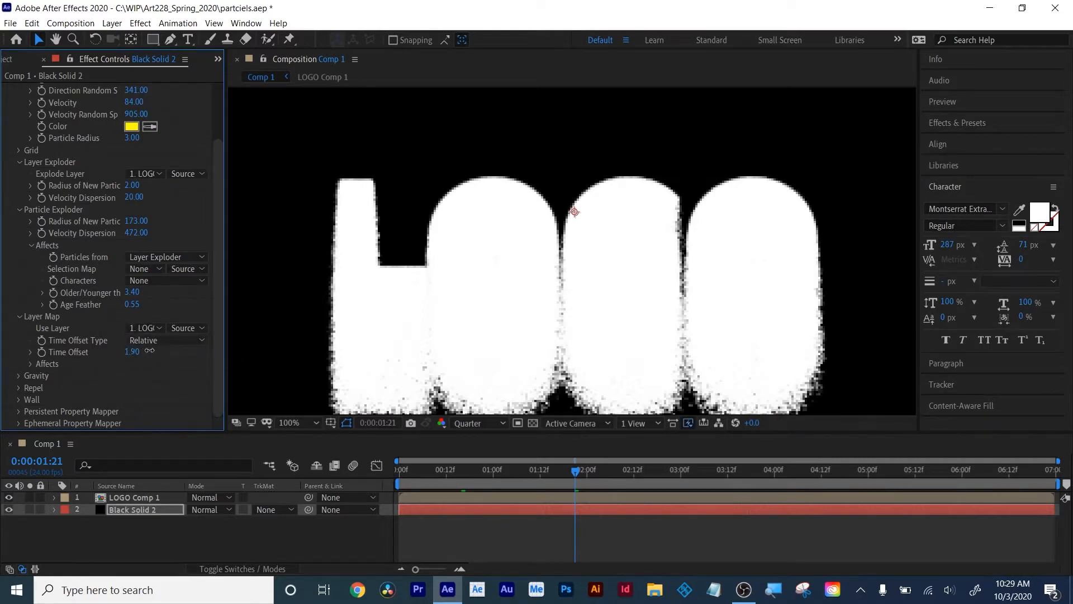
pyautogui.moveTo(133, 352); pyautogui.dragTo(173, 347)
pyautogui.click(169, 340)
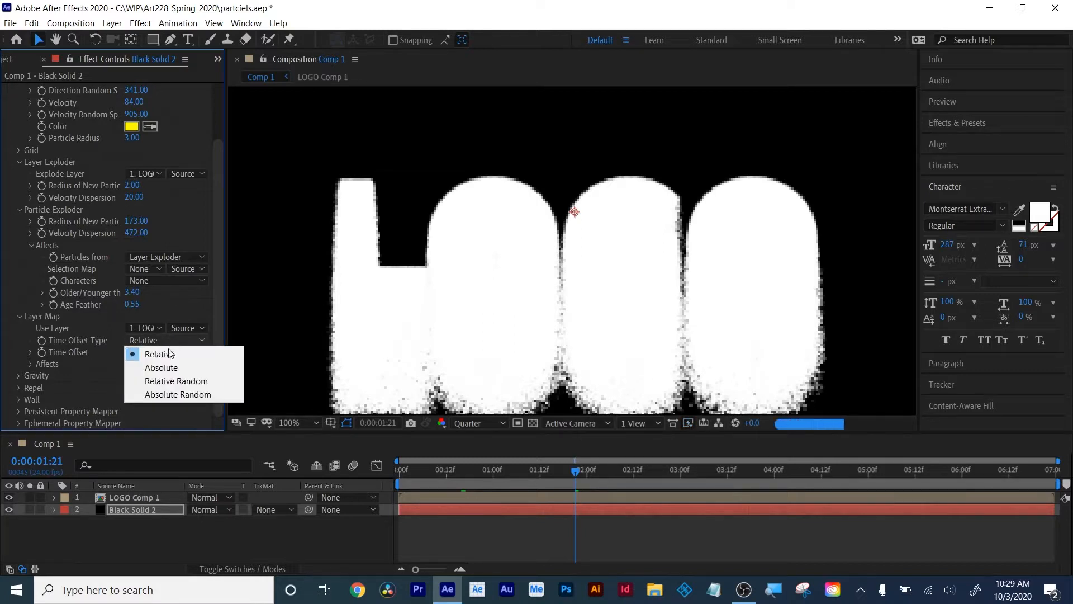
pyautogui.click(164, 381)
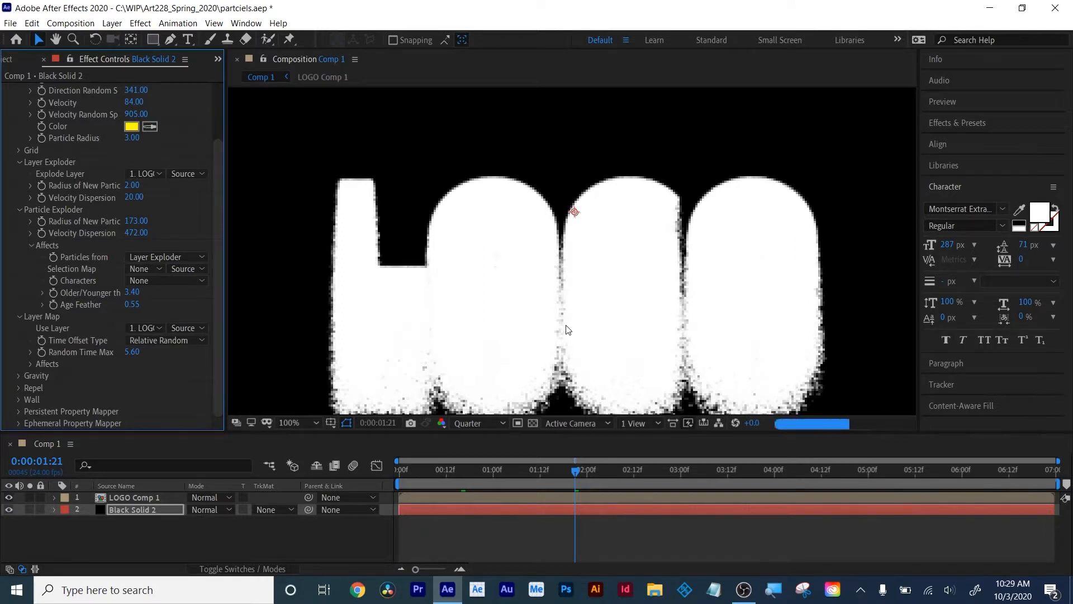
# Set the Layer Exploder's Explode Layer to None and turn the cannon back on with Barrel Radius 56 and Particles Per Second 43
pyautogui.scroll(-3, 119, 258)
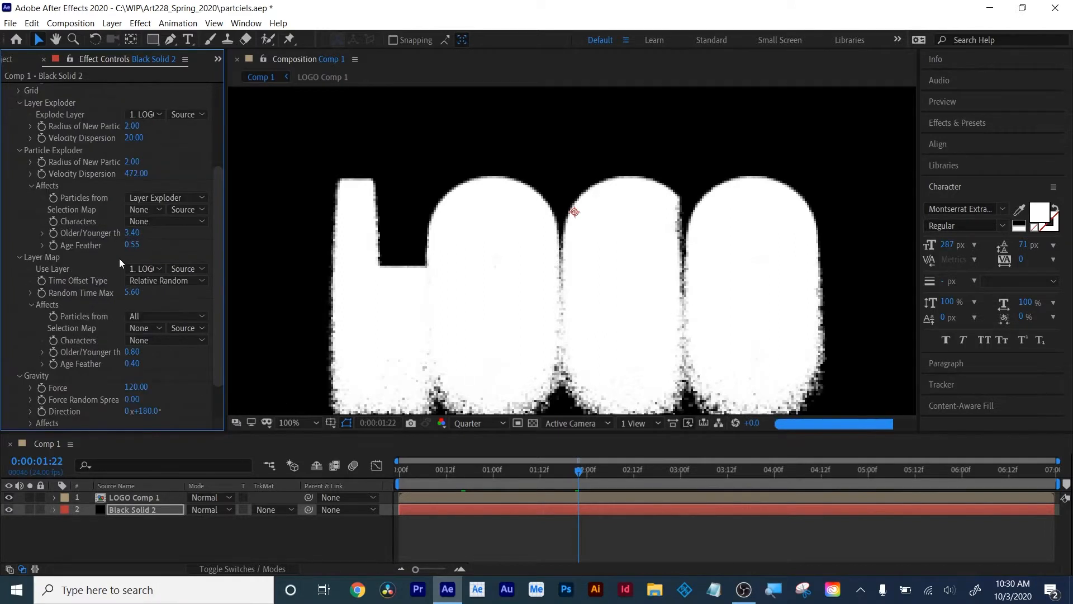
pyautogui.scroll(6, 118, 262)
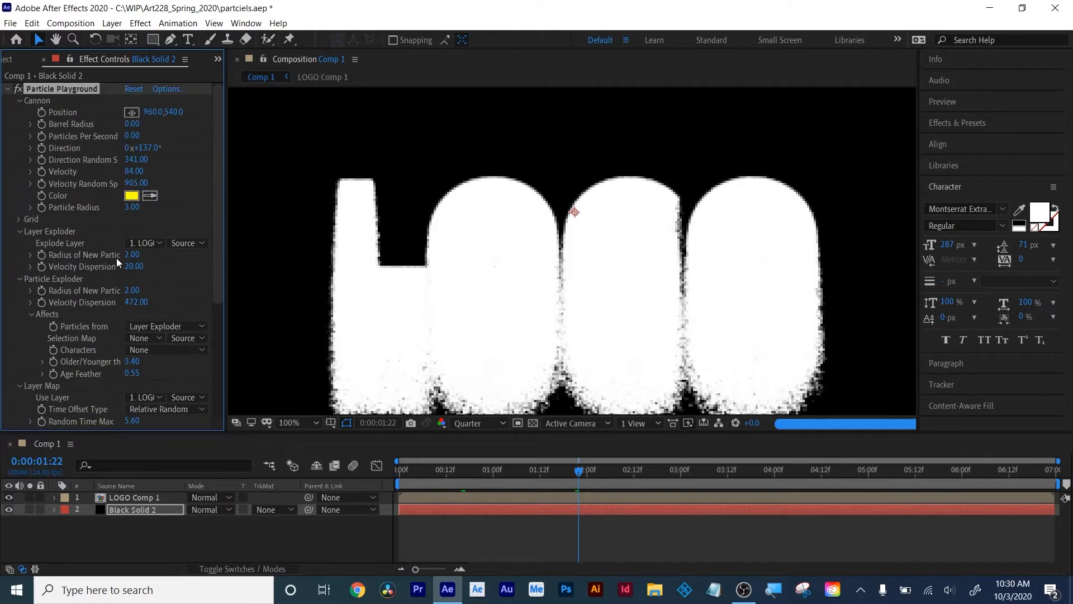
pyautogui.click(155, 246)
pyautogui.click(153, 257)
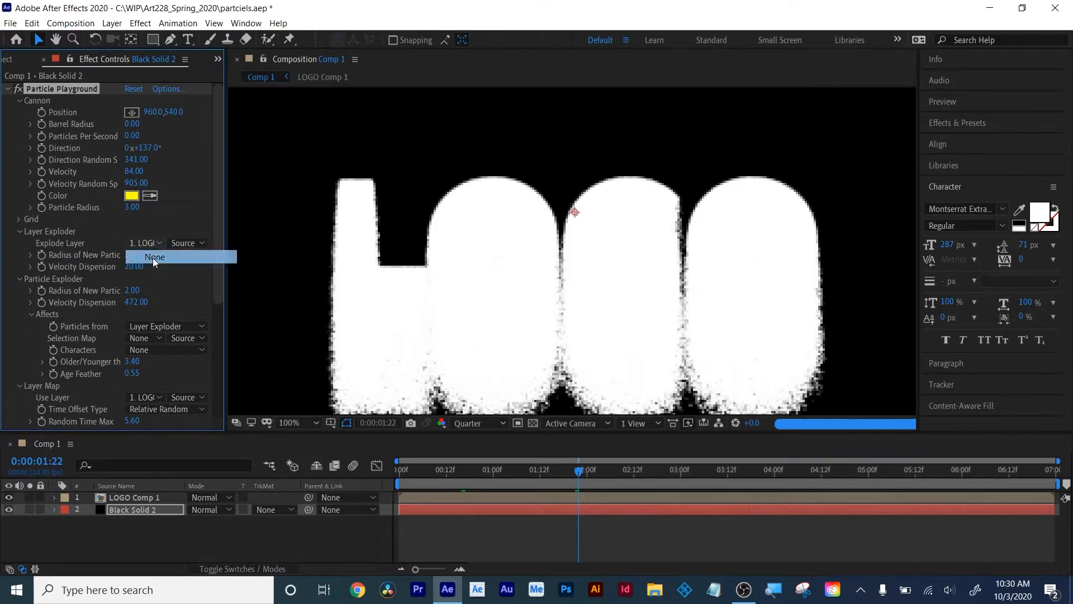
pyautogui.moveTo(132, 126); pyautogui.dragTo(155, 135)
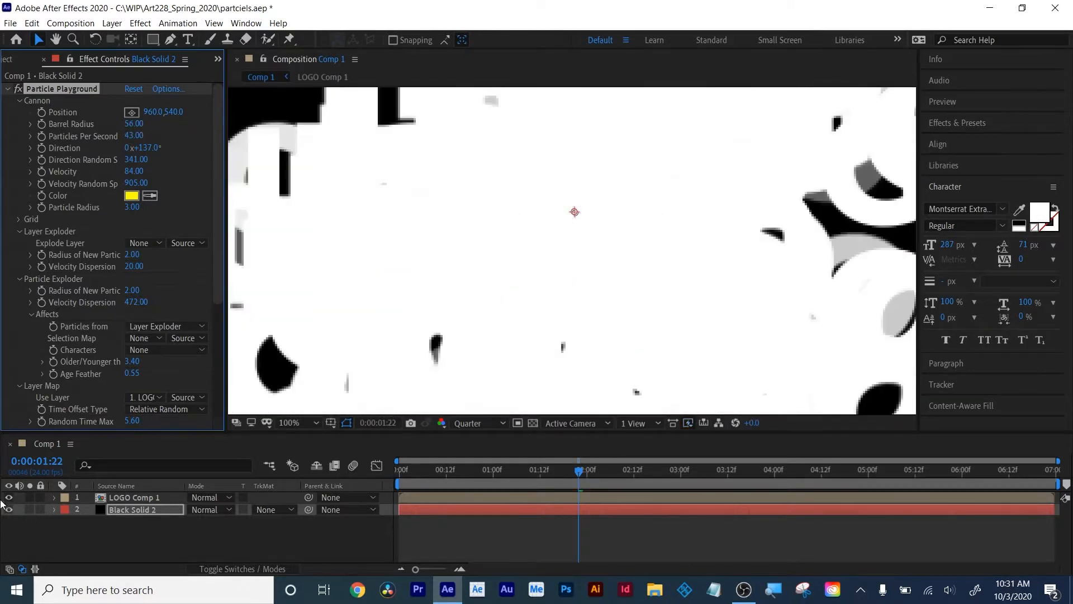
# Hide the LOGO Comp 1 layer and examine the logo particles at 0:00:00:20 and 0:00:00:23
pyautogui.click(8, 496)
pyautogui.moveTo(516, 471); pyautogui.dragTo(478, 468)
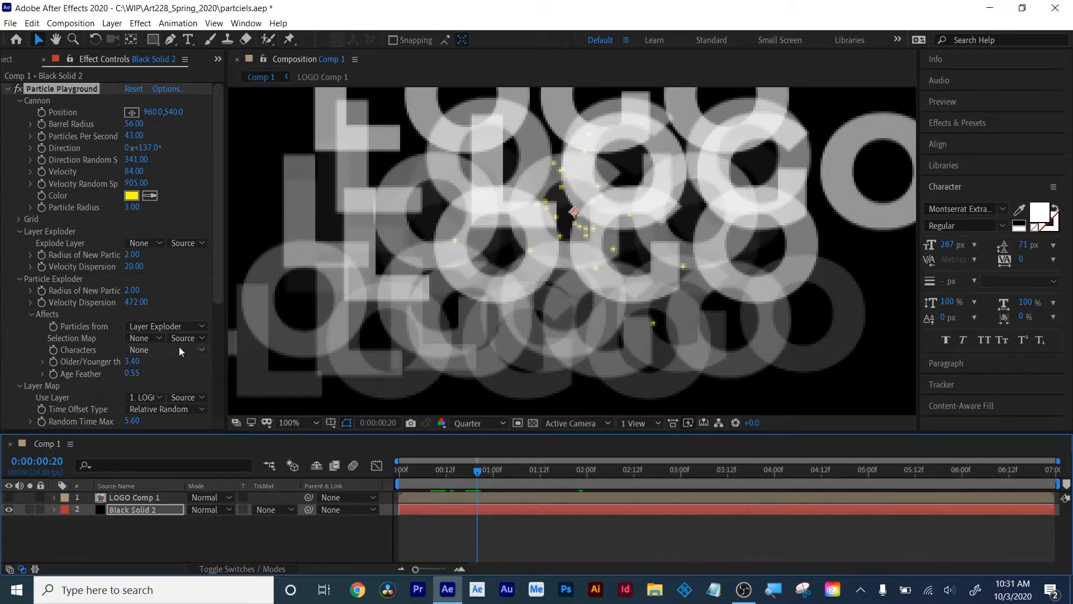
pyautogui.scroll(-3, 156, 339)
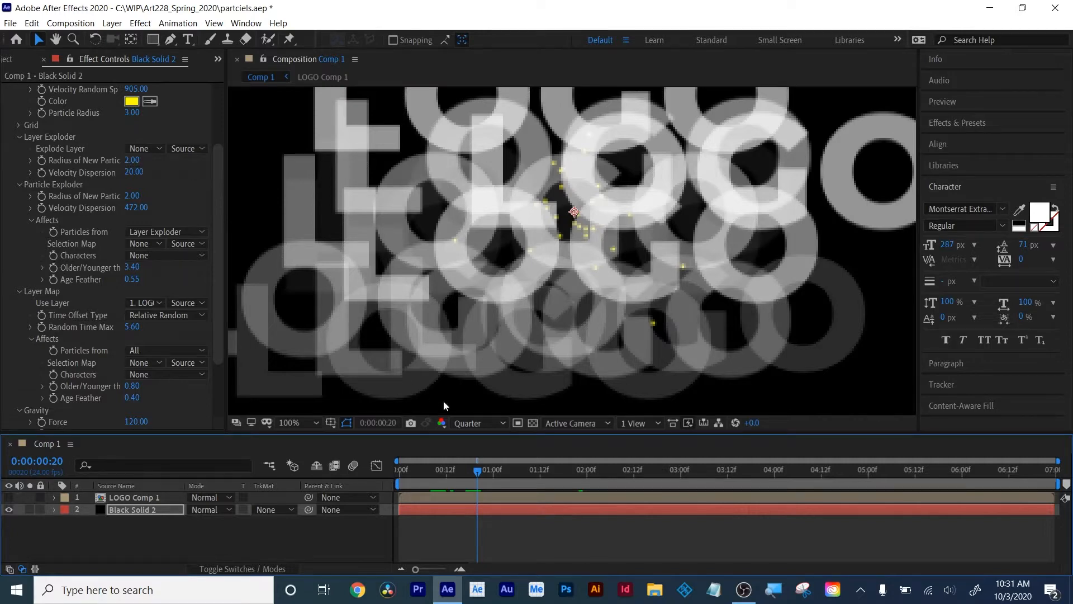
pyautogui.moveTo(625, 476); pyautogui.dragTo(488, 474)
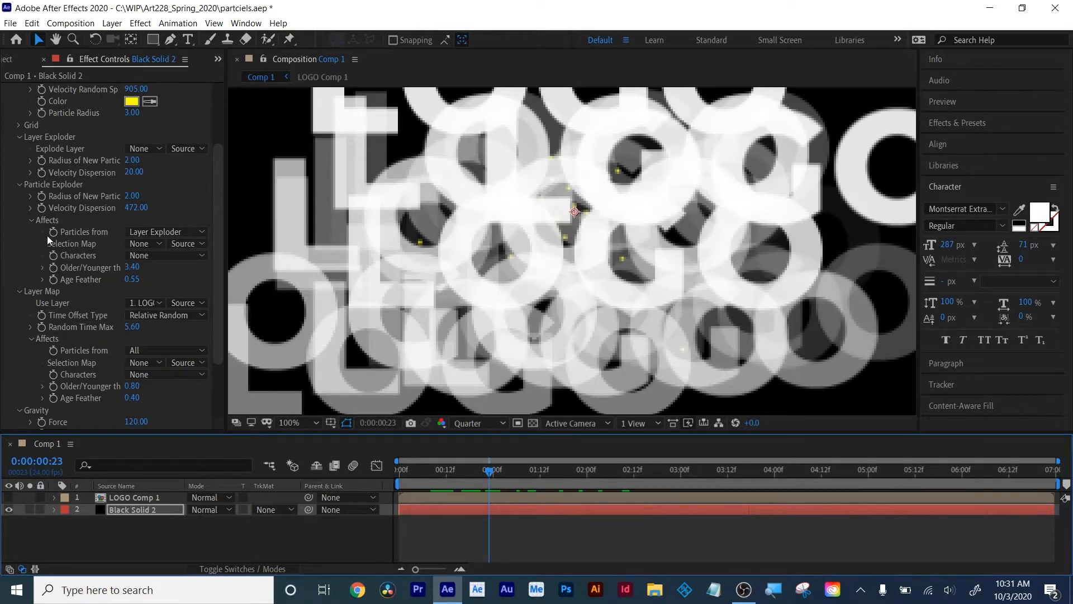
# Set Particles from to None in the Particle Exploder's Affects settings and preview the animation
pyautogui.click(149, 230)
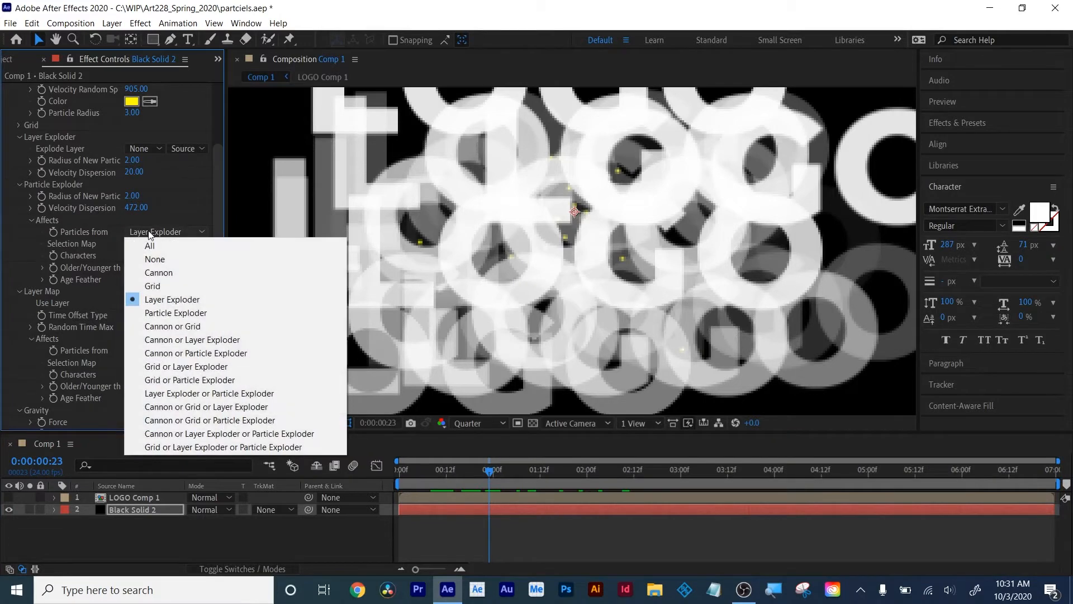
pyautogui.click(163, 191)
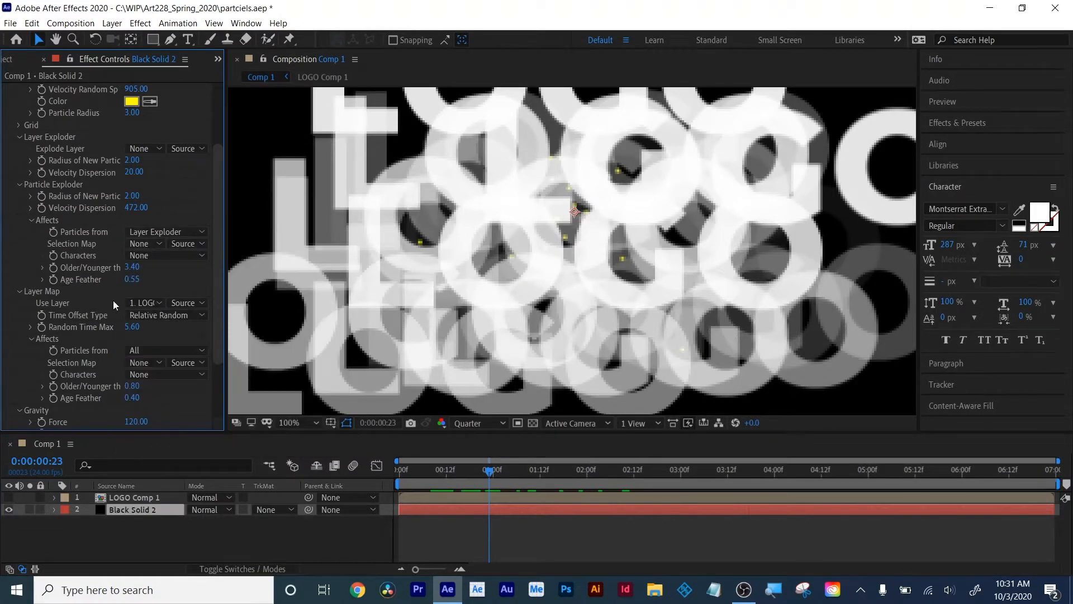
pyautogui.click(152, 232)
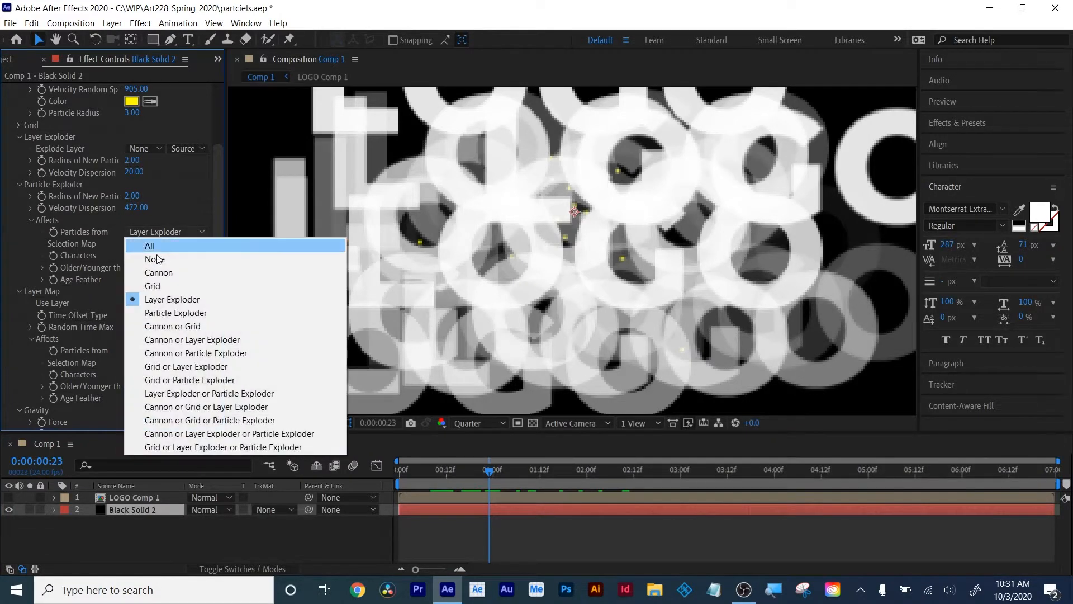
pyautogui.click(154, 258)
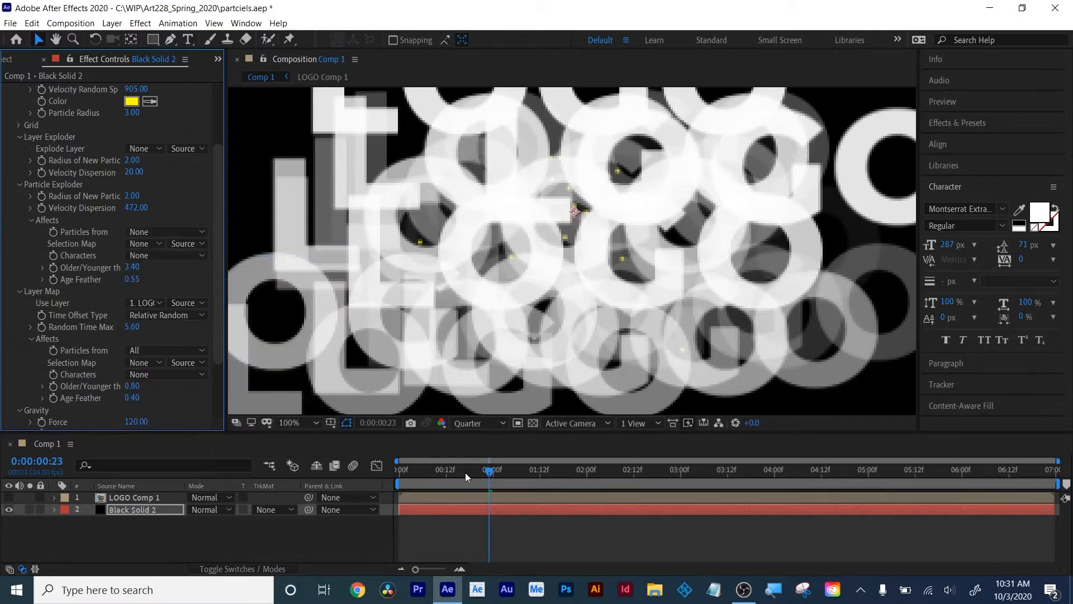
pyautogui.click(465, 472)
pyautogui.press('space')
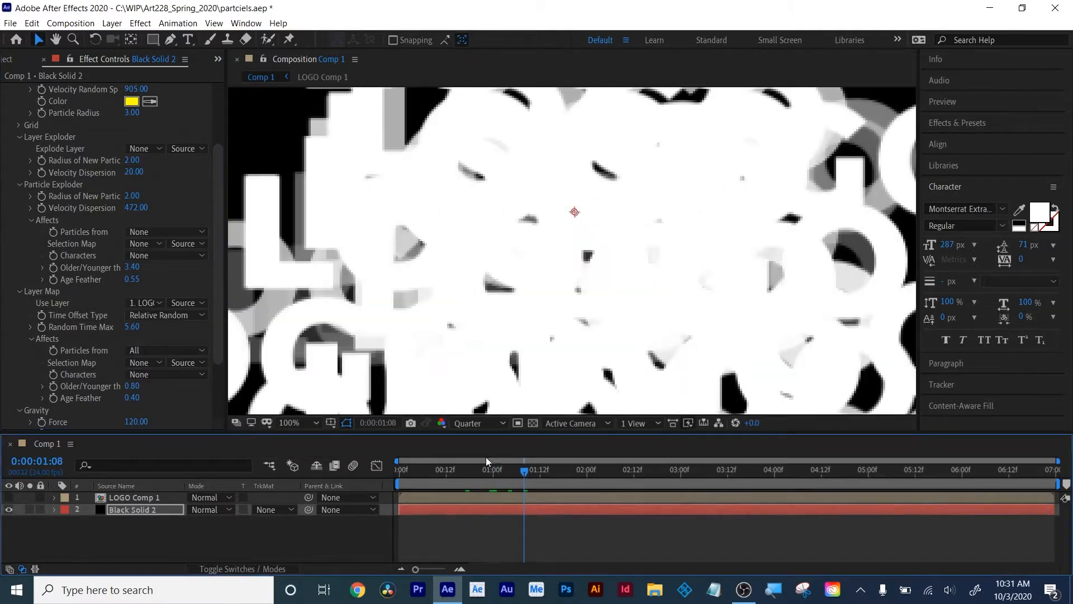
# Set the Layer Map's Use Layer to None and view the plain cannon particles at 0:00:00:21
pyautogui.click(156, 303)
pyautogui.click(154, 313)
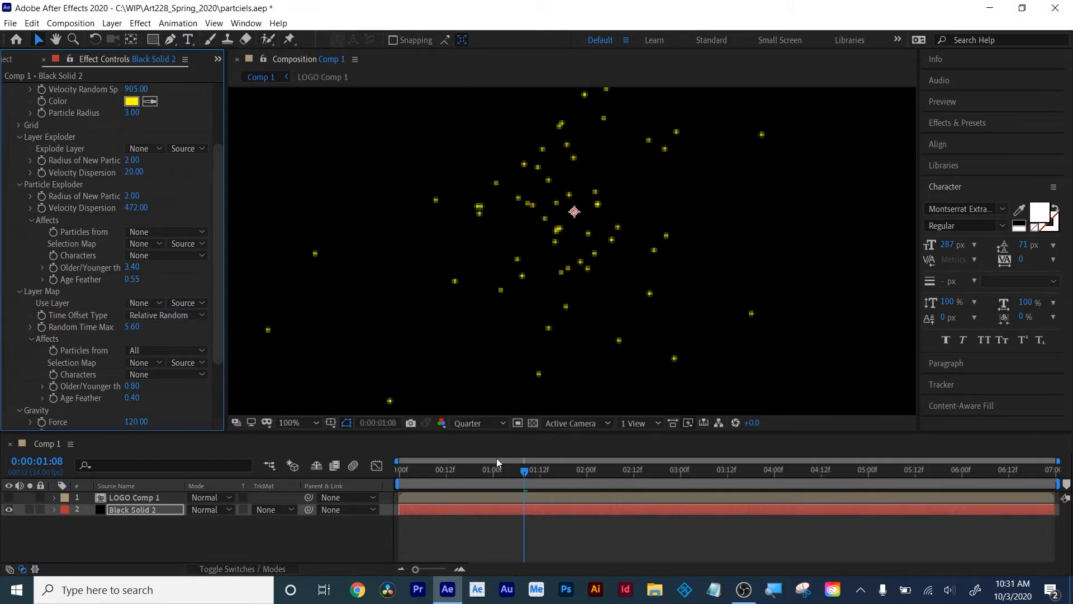
pyautogui.moveTo(496, 460); pyautogui.dragTo(481, 474)
pyautogui.click(173, 542)
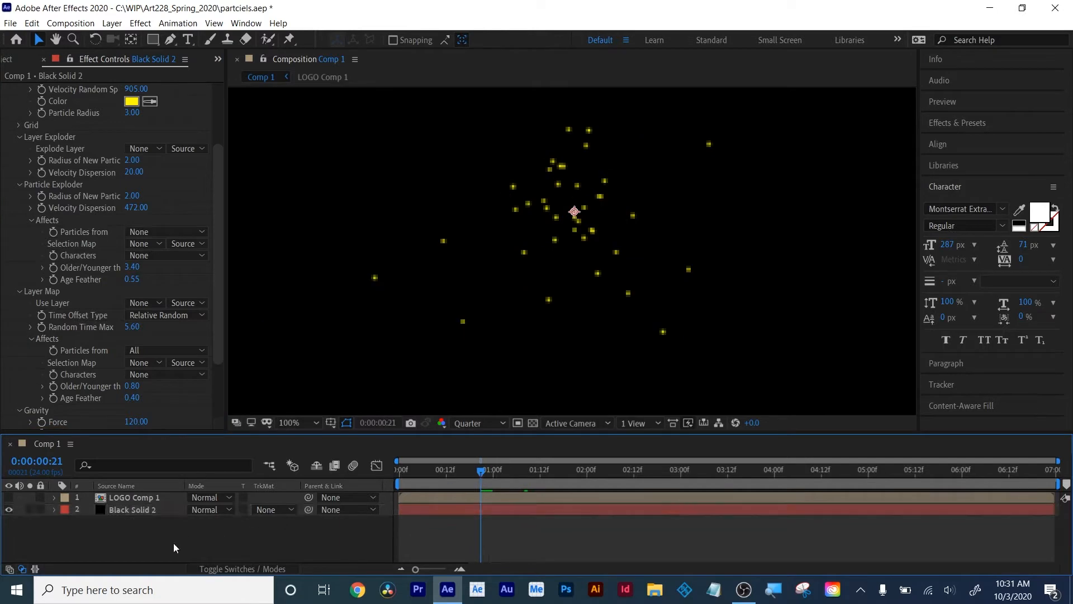
# Add the smiley face PNG from the project to Comp 1 as the lowest layer
pyautogui.click(2, 60)
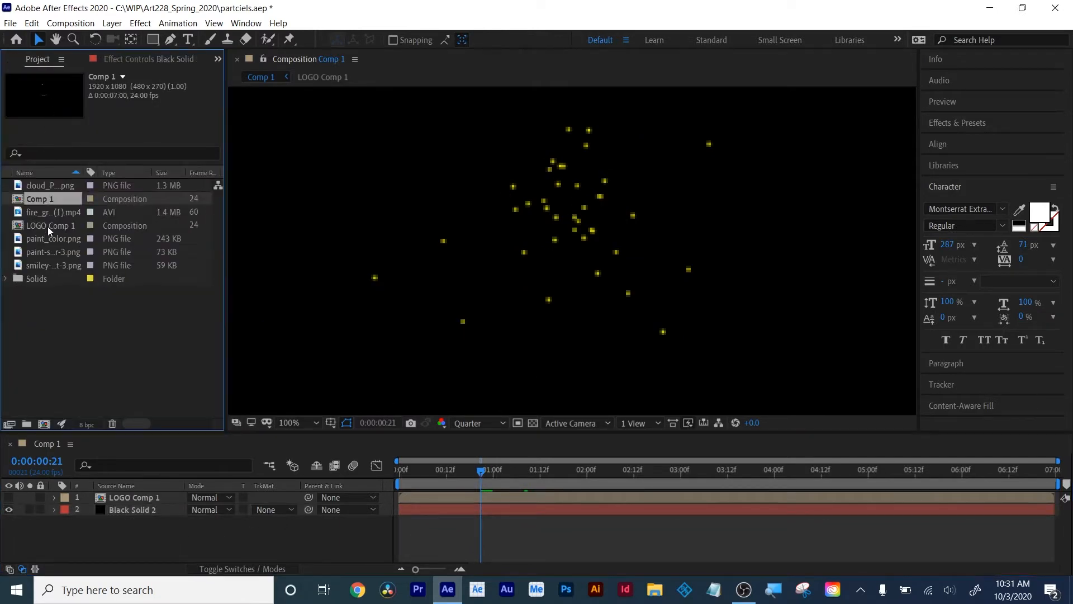
pyautogui.click(19, 268)
pyautogui.moveTo(19, 269); pyautogui.dragTo(103, 535)
# Pre-compose the smiley face layer under its default name, moving all attributes into the new composition
pyautogui.rightClick(117, 518)
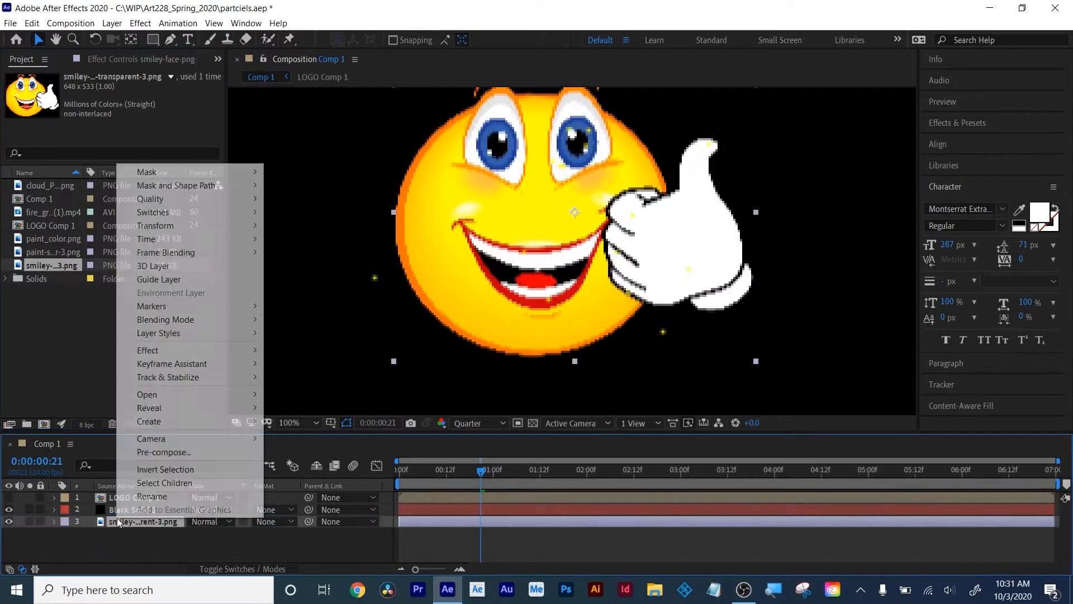
pyautogui.click(160, 453)
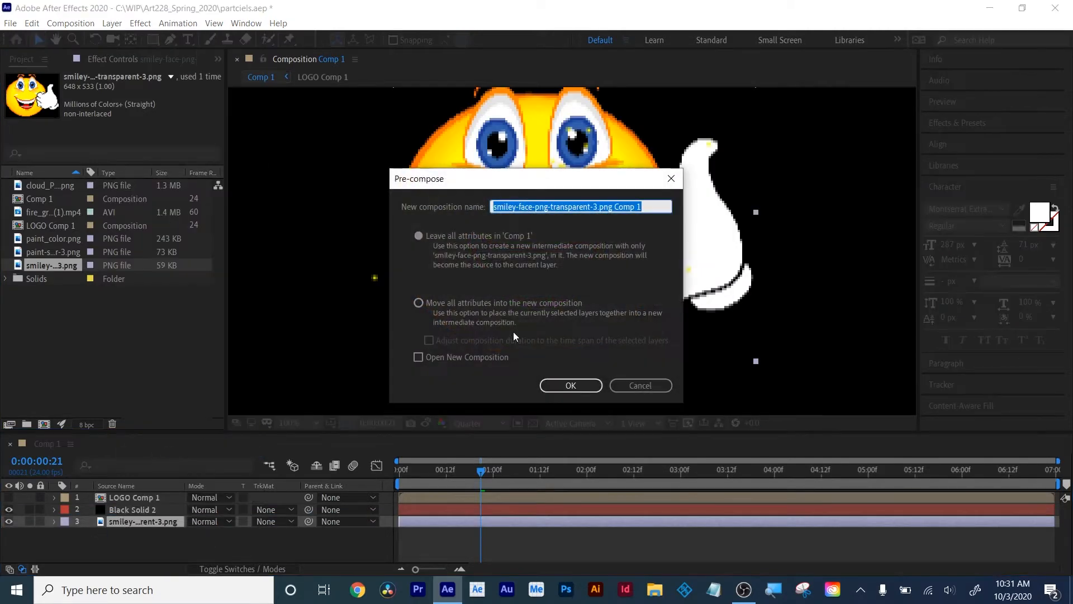
pyautogui.click(418, 303)
pyautogui.click(562, 386)
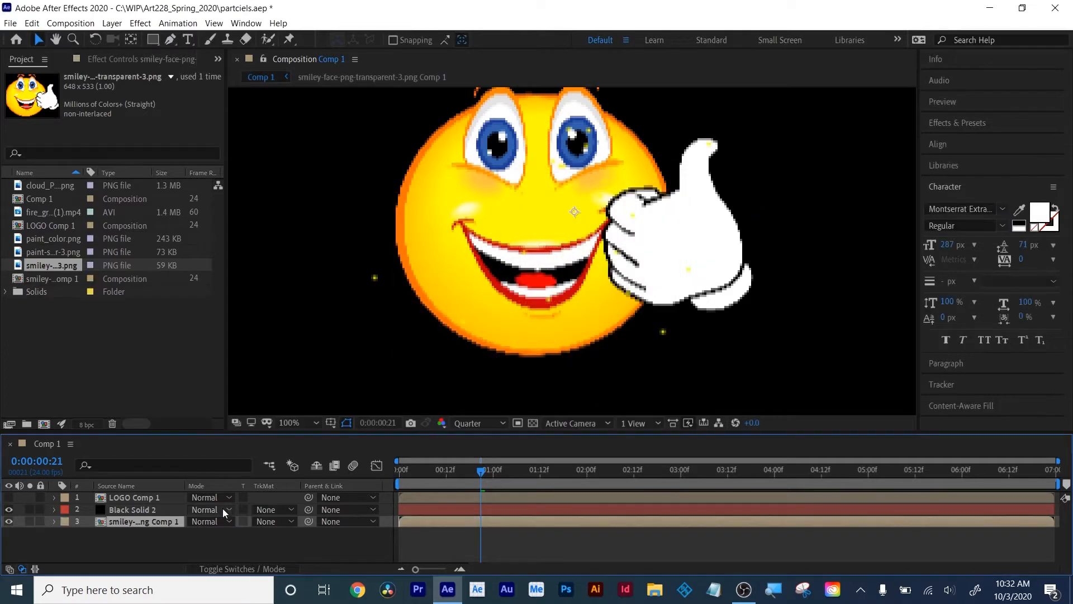
# Hide the smiley composition layer and bring up the Particle Playground settings of Black Solid 2
pyautogui.click(9, 521)
pyautogui.click(129, 509)
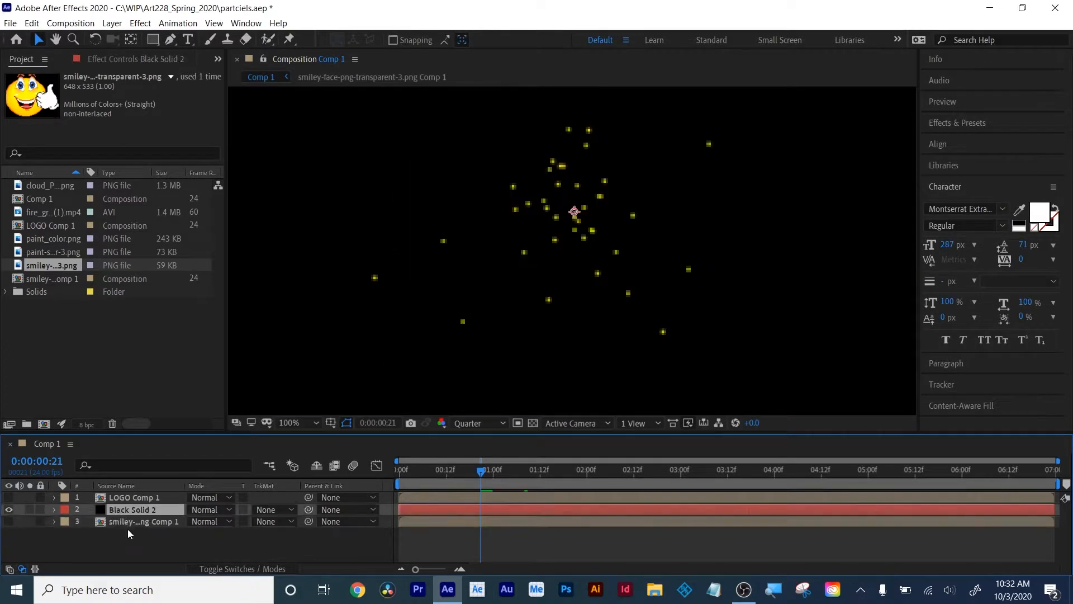
pyautogui.click(110, 57)
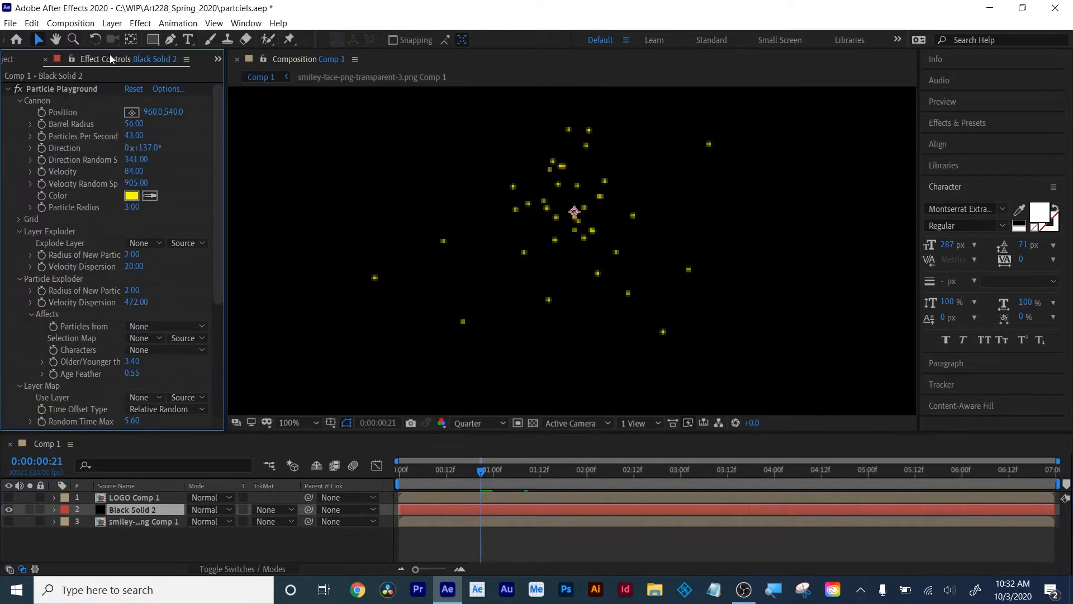
pyautogui.scroll(-5, 69, 263)
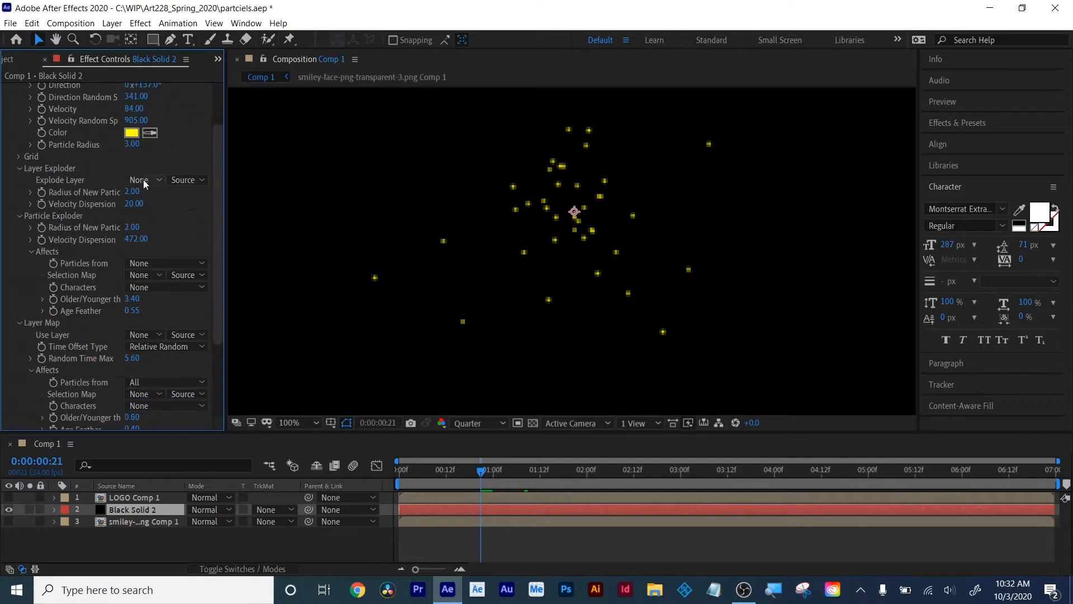
pyautogui.click(143, 179)
pyautogui.click(155, 240)
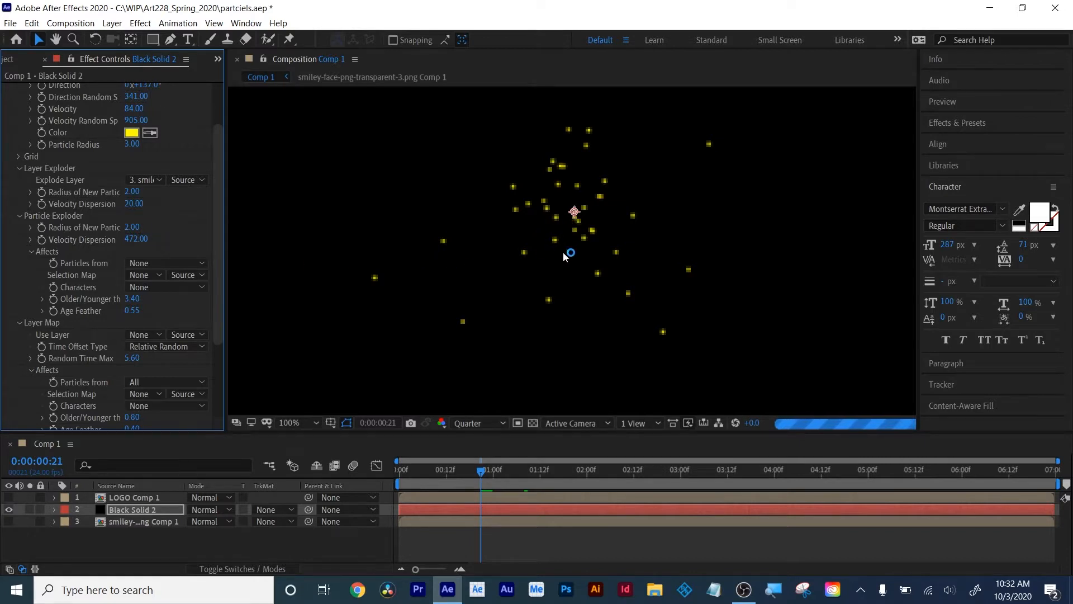
pyautogui.click(142, 181)
pyautogui.click(149, 193)
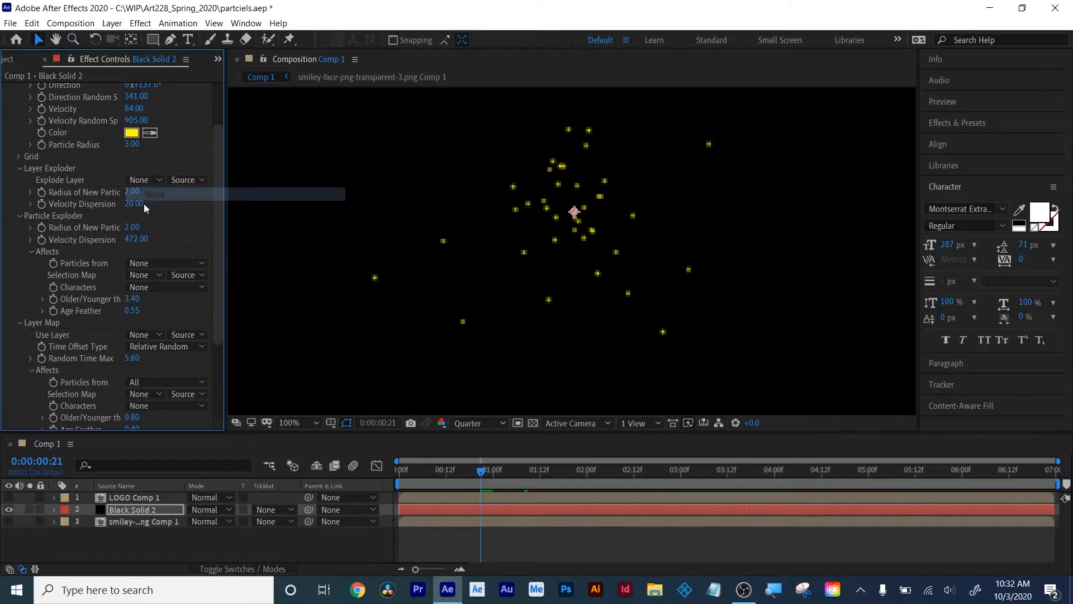
# Set the Layer Map's Use Layer to the smiley composition and check the smiley particles up to 0:00:01:00
pyautogui.click(147, 334)
pyautogui.click(166, 392)
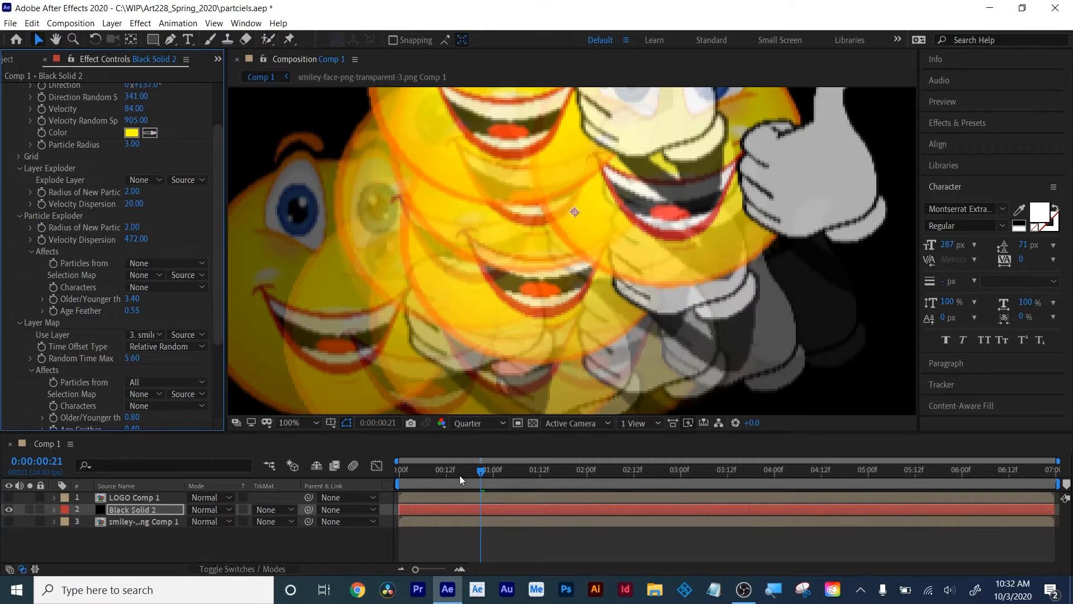
pyautogui.moveTo(460, 475); pyautogui.dragTo(492, 472)
# Open the smiley face pre-composition from Comp 1 for editing
pyautogui.click(122, 519)
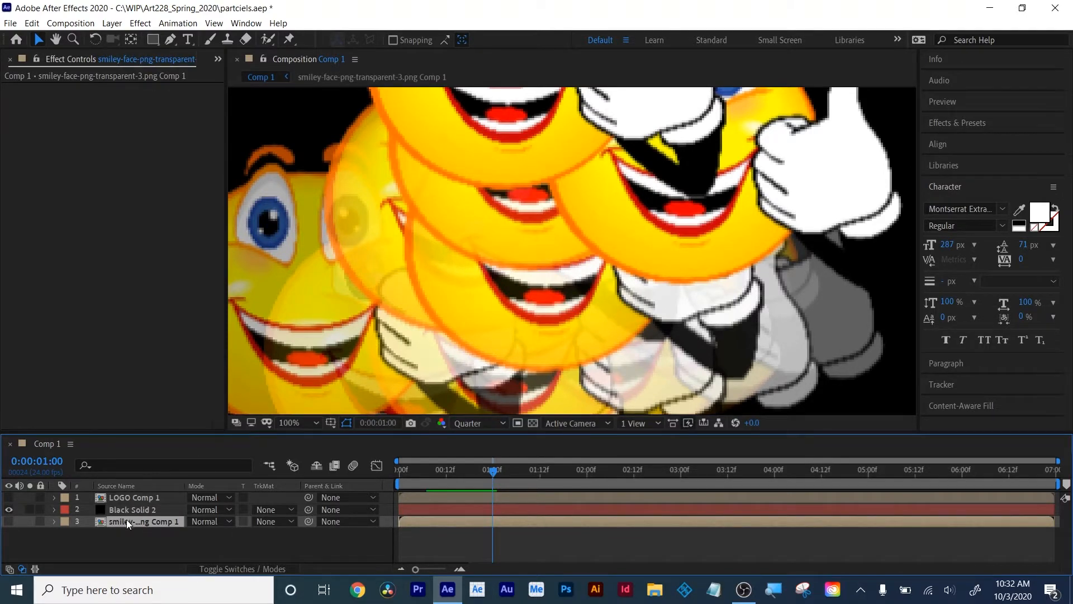
pyautogui.doubleClick(125, 521)
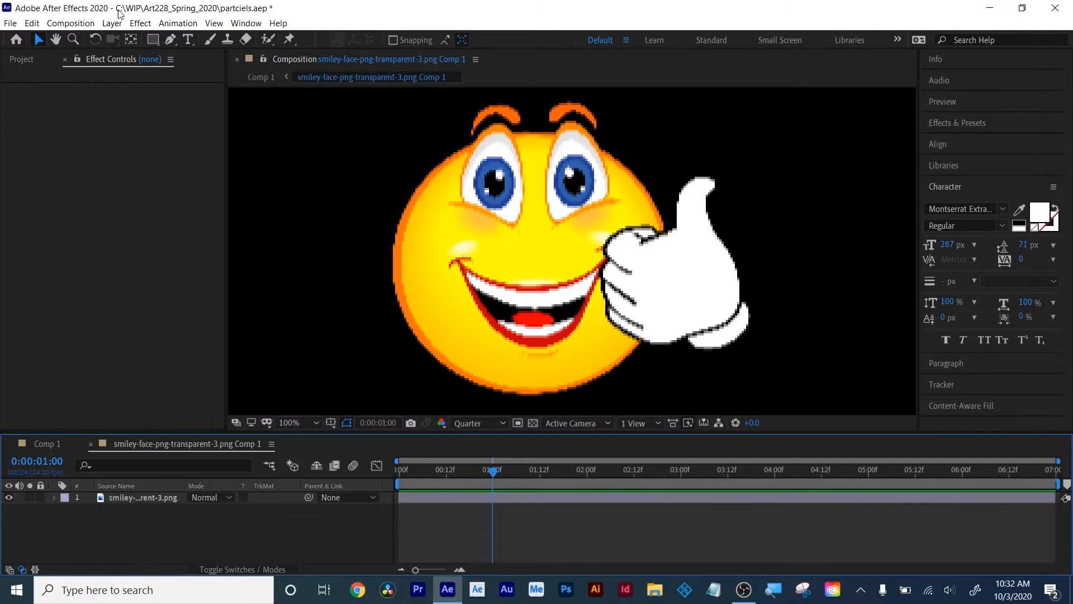
# Resize the smiley face pre-composition to 200 x 200 px
pyautogui.click(71, 23)
pyautogui.click(81, 56)
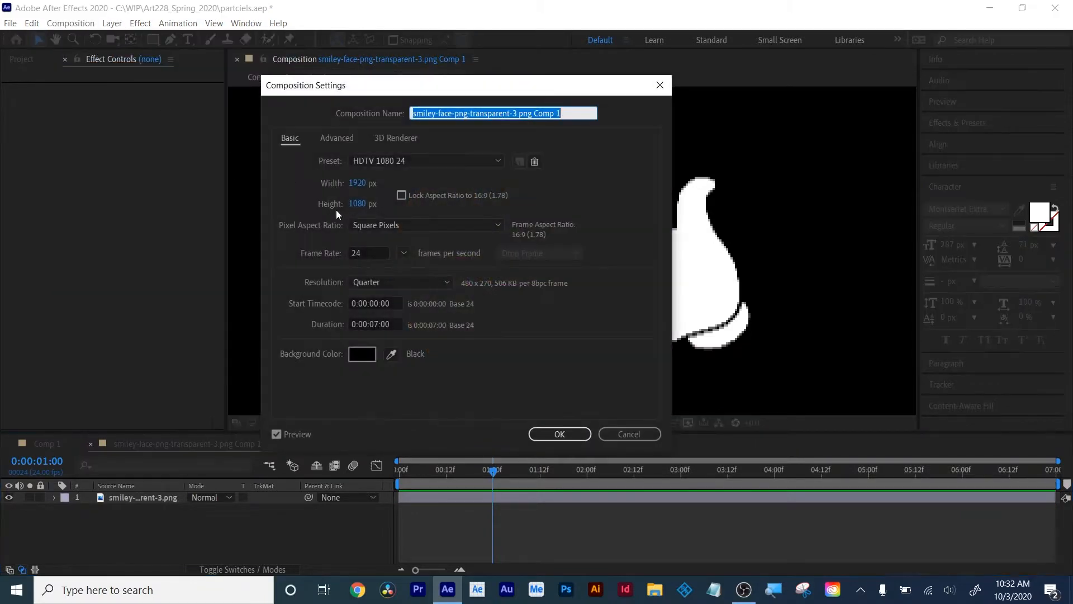
pyautogui.click(356, 184)
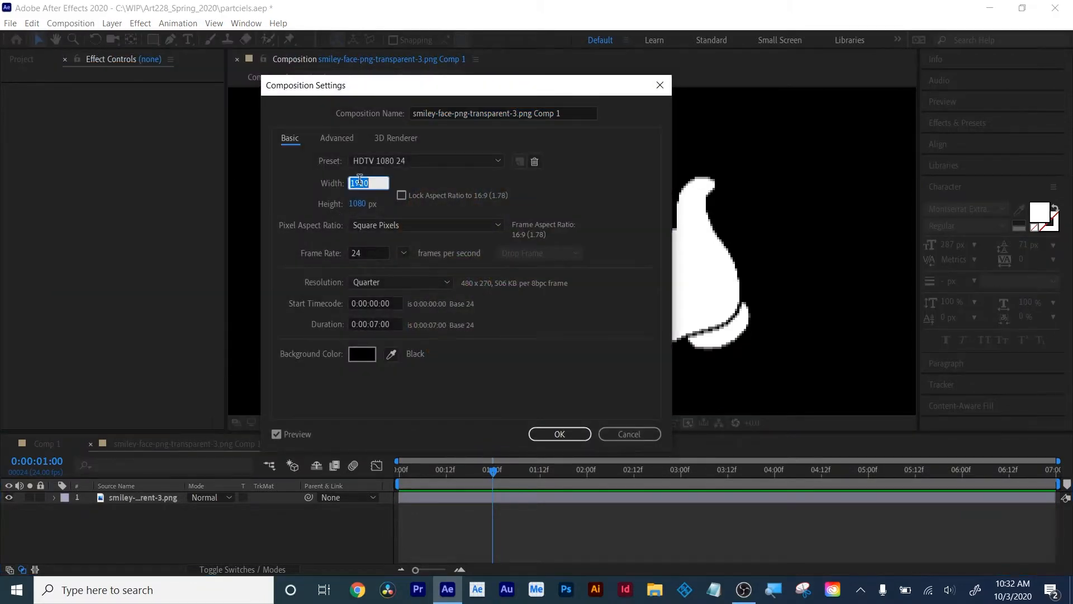
pyautogui.write('200')
pyautogui.click(358, 203)
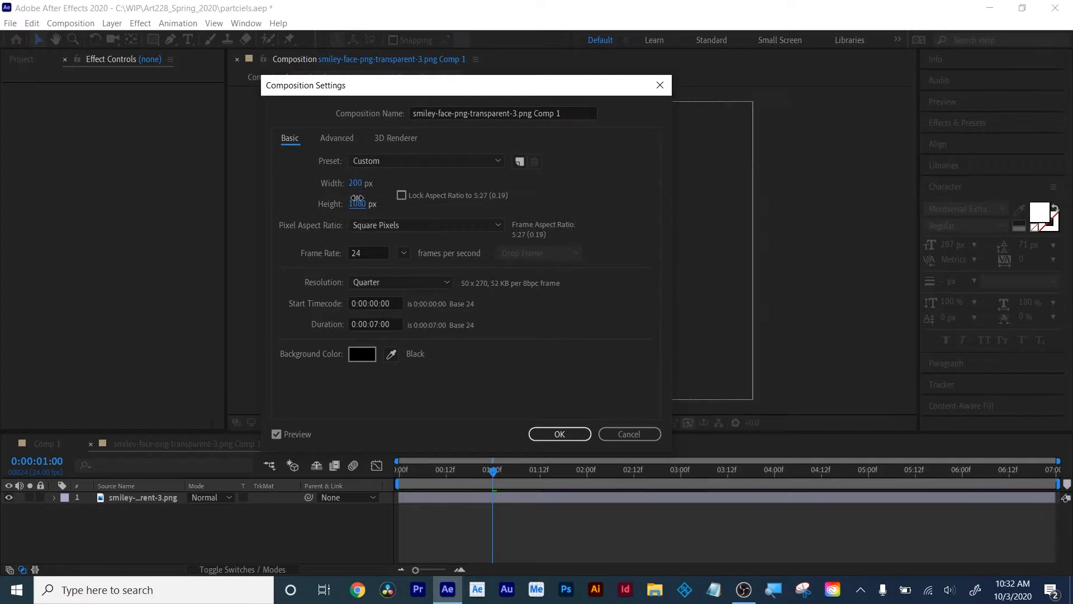
pyautogui.write('200')
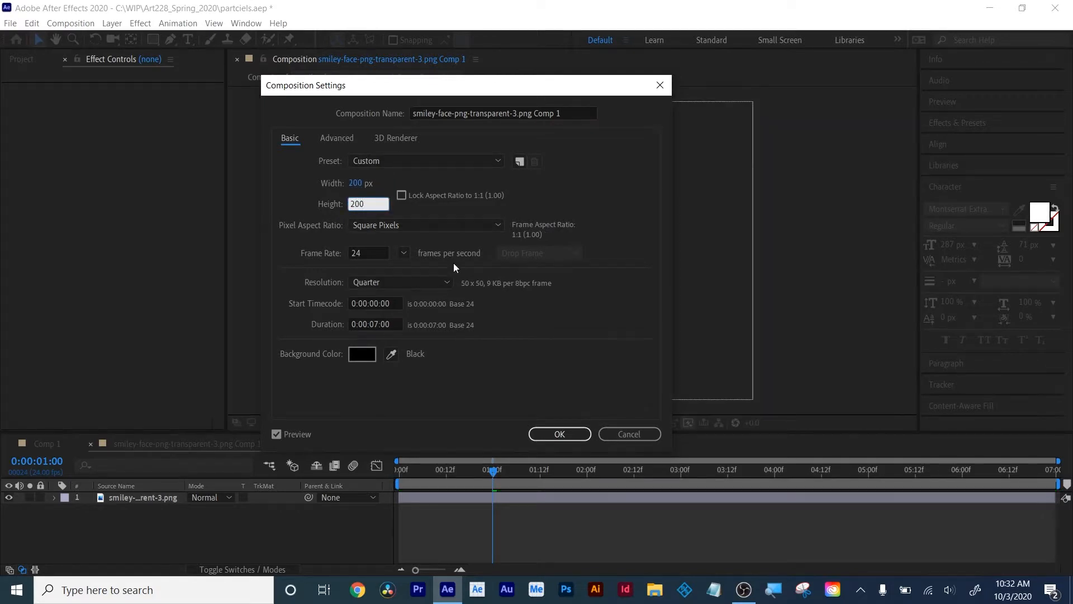
pyautogui.click(559, 434)
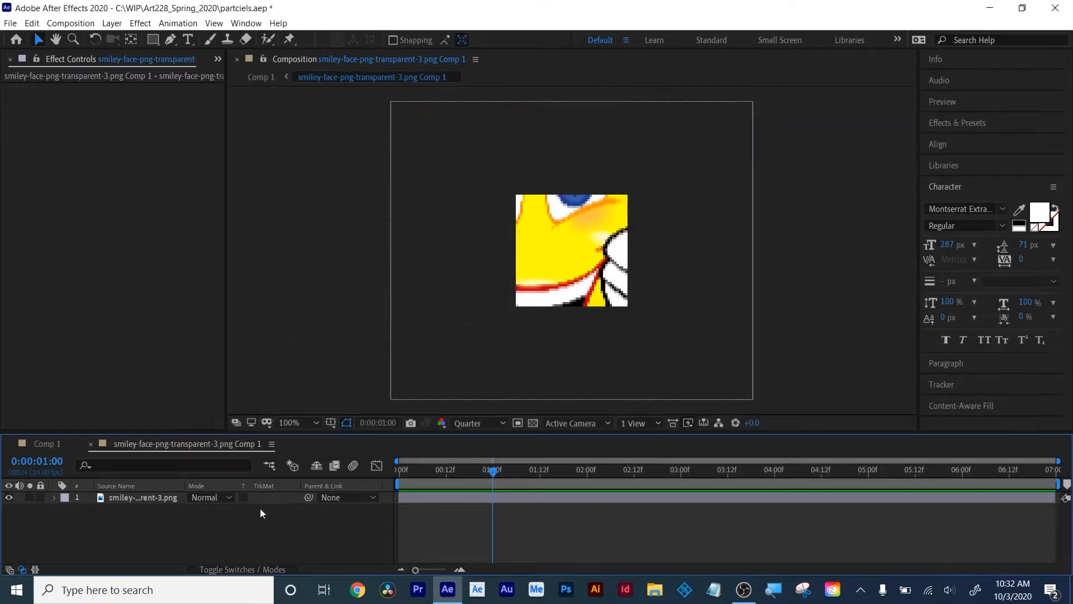
# Scale the smiley image layer to 28% and check the smaller smiley particles in Comp 1 up to 0:00:02:08
pyautogui.click(169, 497)
pyautogui.press('s')
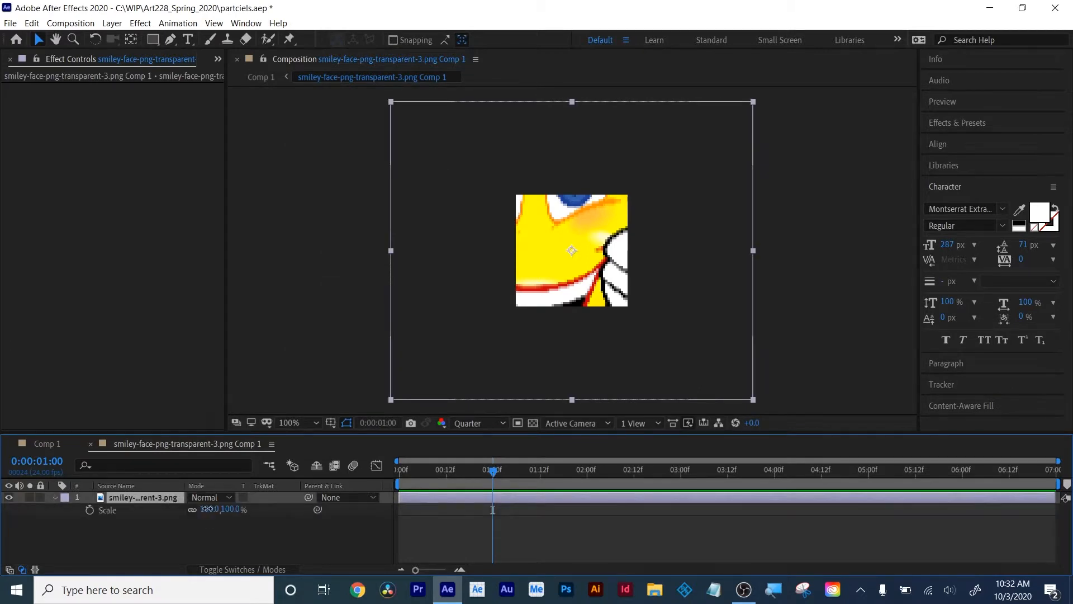
pyautogui.moveTo(211, 510); pyautogui.dragTo(171, 521)
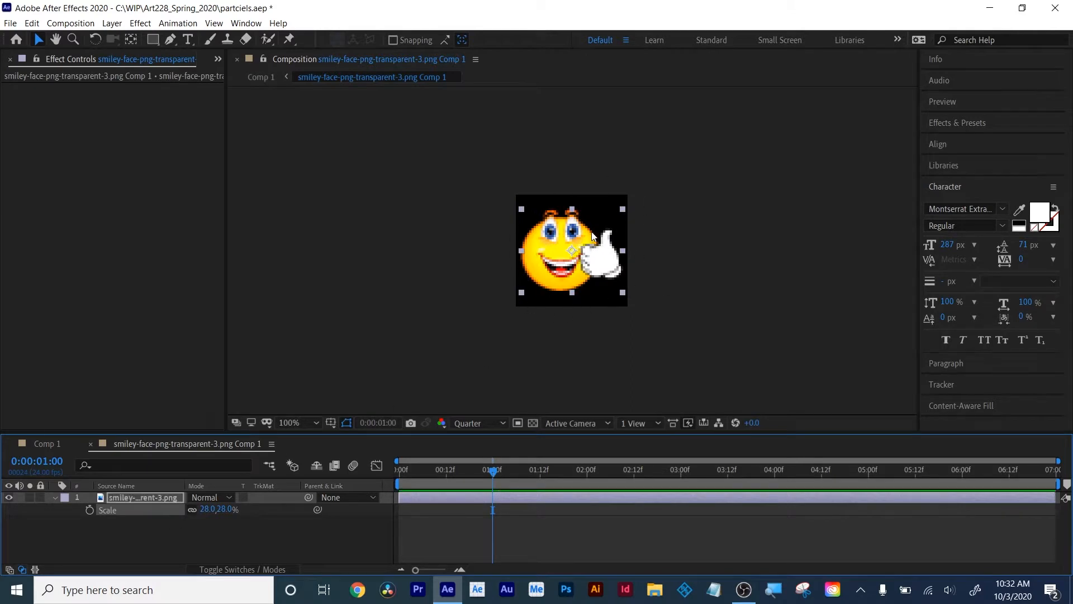
pyautogui.click(91, 444)
pyautogui.moveTo(406, 470); pyautogui.dragTo(521, 471)
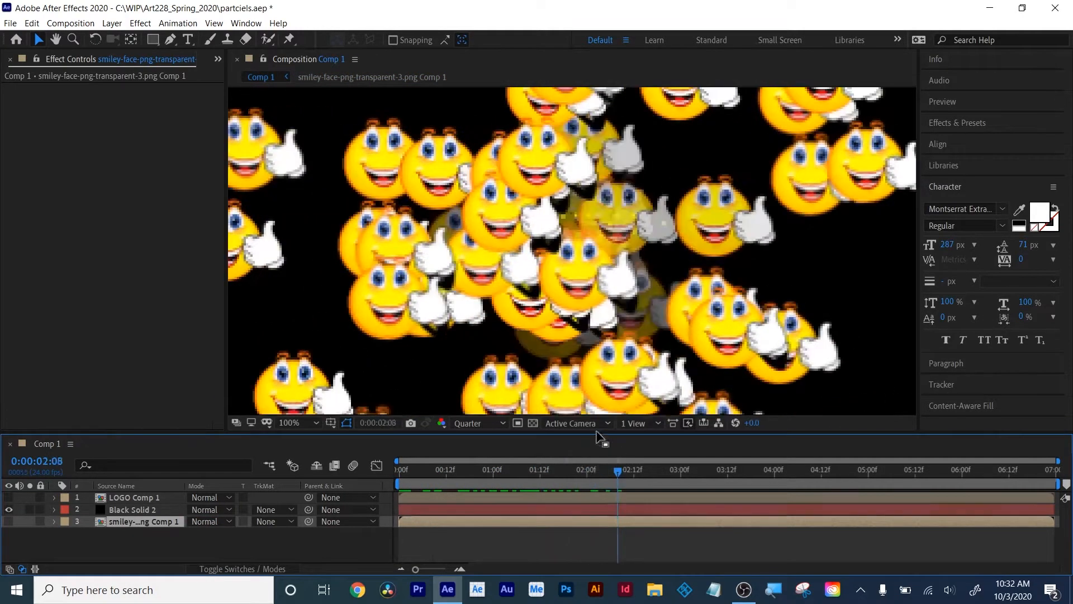
# Set the Cannon of Black Solid 2's Particle Playground to Barrel Radius 124 and Particles Per Second 33
pyautogui.click(122, 507)
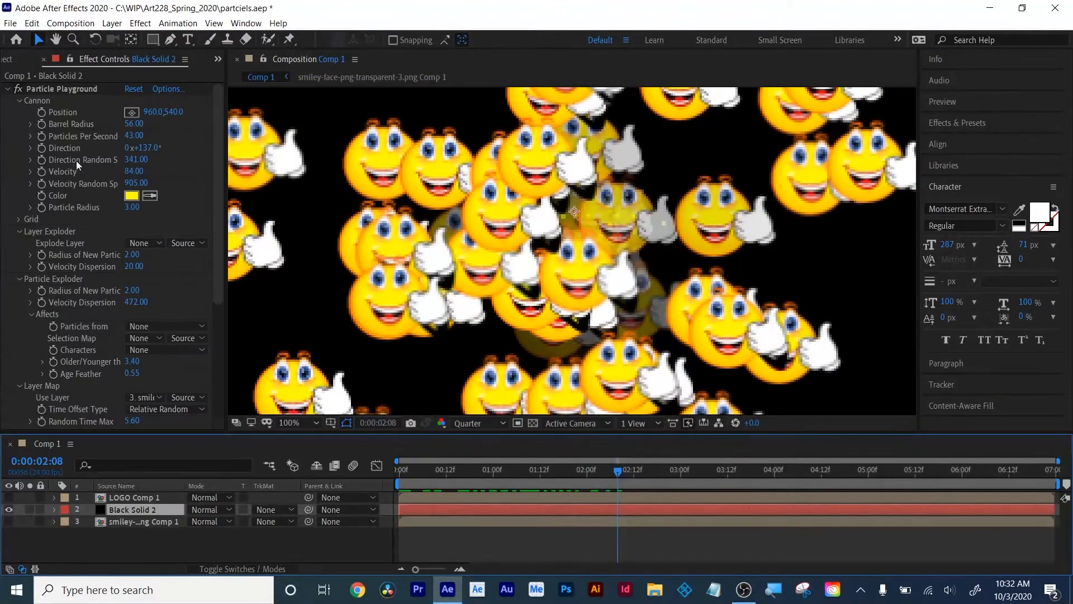
pyautogui.click(137, 123)
pyautogui.write('0')
pyautogui.press('Return')
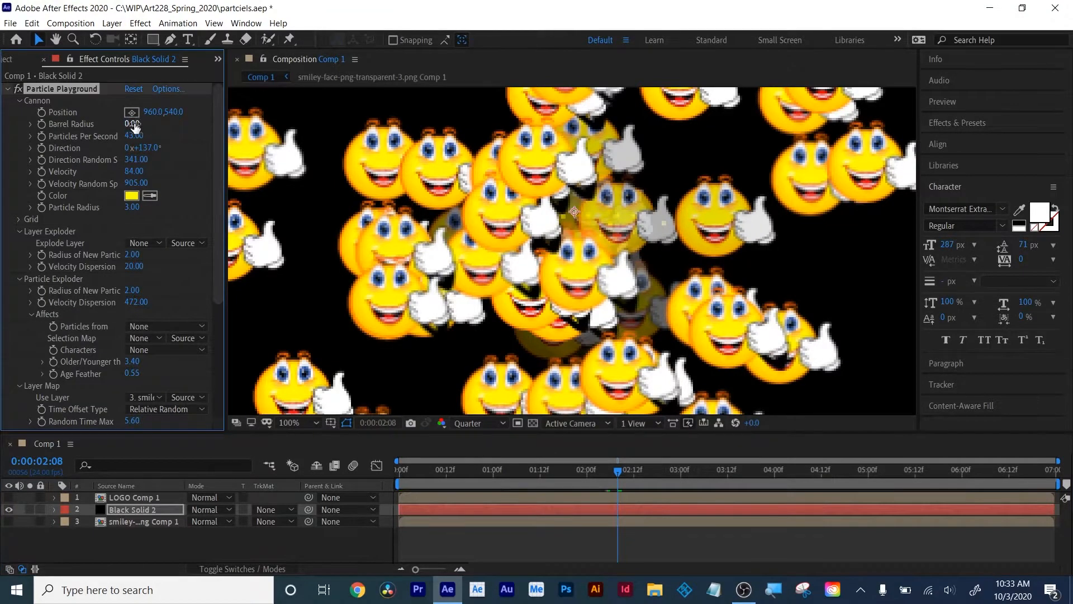
pyautogui.click(133, 138)
pyautogui.write('0')
pyautogui.press('Return')
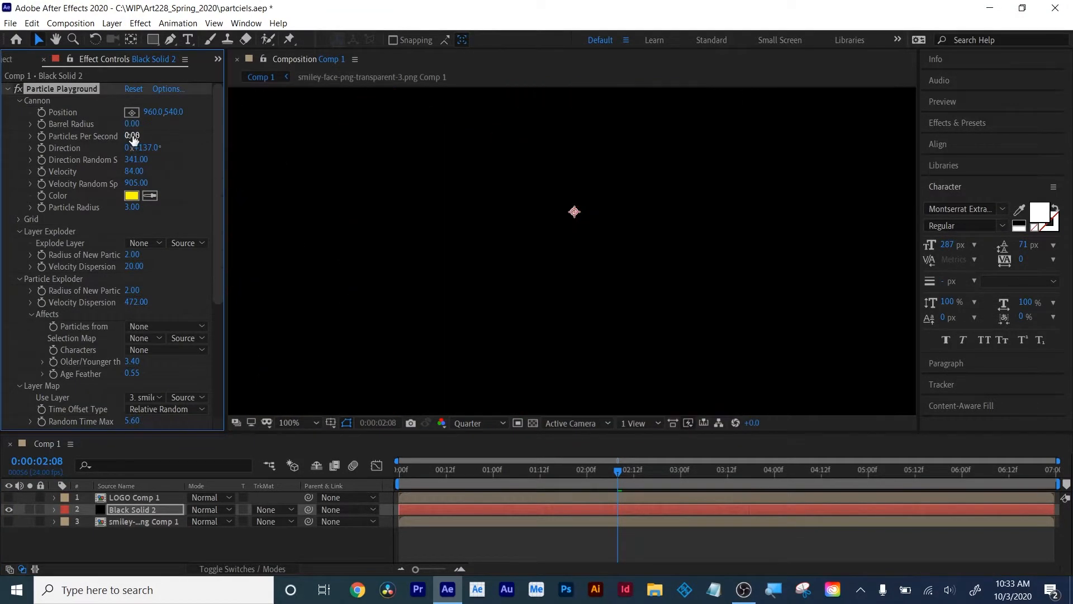
pyautogui.moveTo(133, 140); pyautogui.dragTo(165, 130)
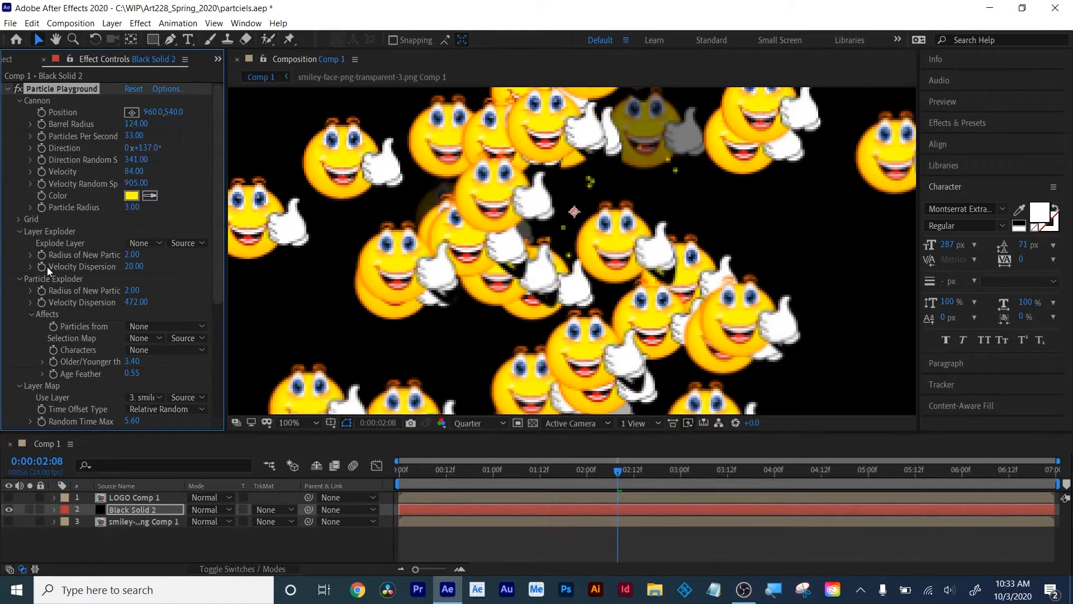
# Set the Layer Map to Absolute Random with Random Time Max 5.30, Older/Younger than -0.50 and Age Feather 0.83, and preview the particles
pyautogui.scroll(-3, 47, 267)
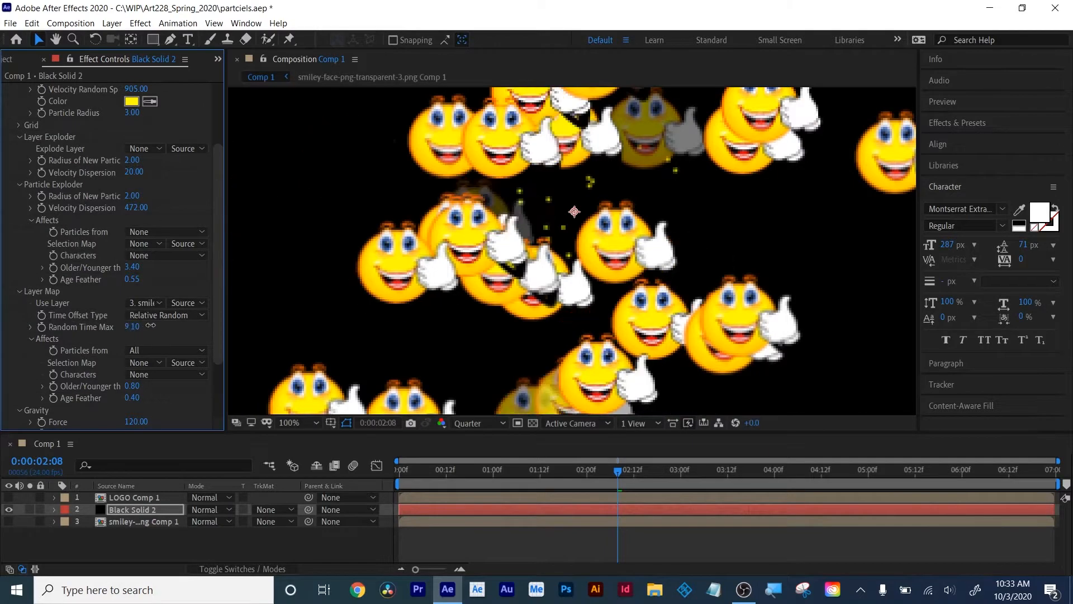
pyautogui.scroll(-3, 163, 321)
pyautogui.click(168, 236)
pyautogui.click(178, 287)
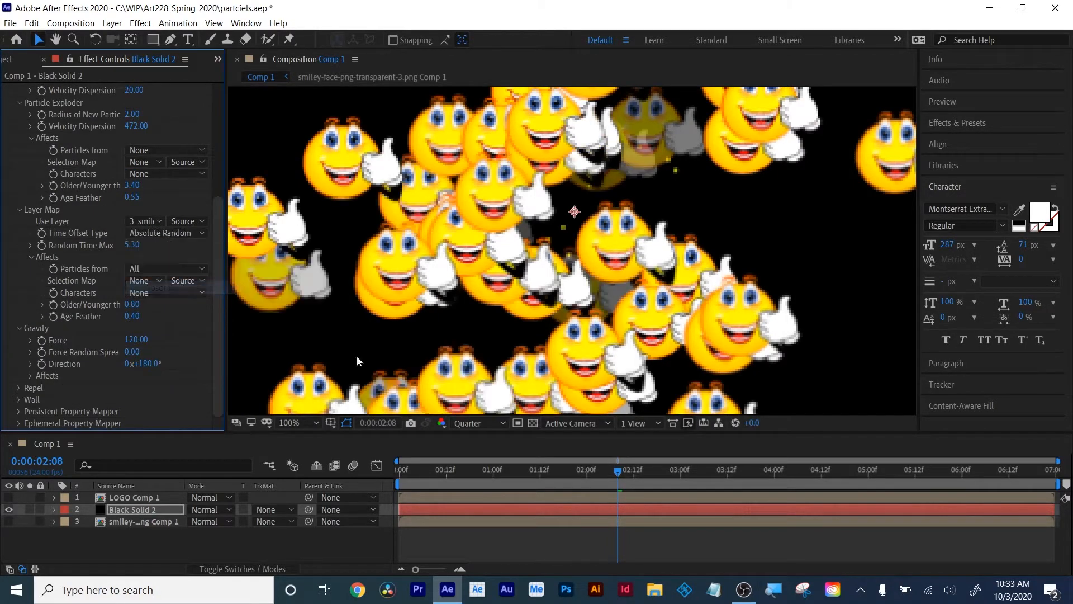
pyautogui.moveTo(133, 304); pyautogui.dragTo(165, 316)
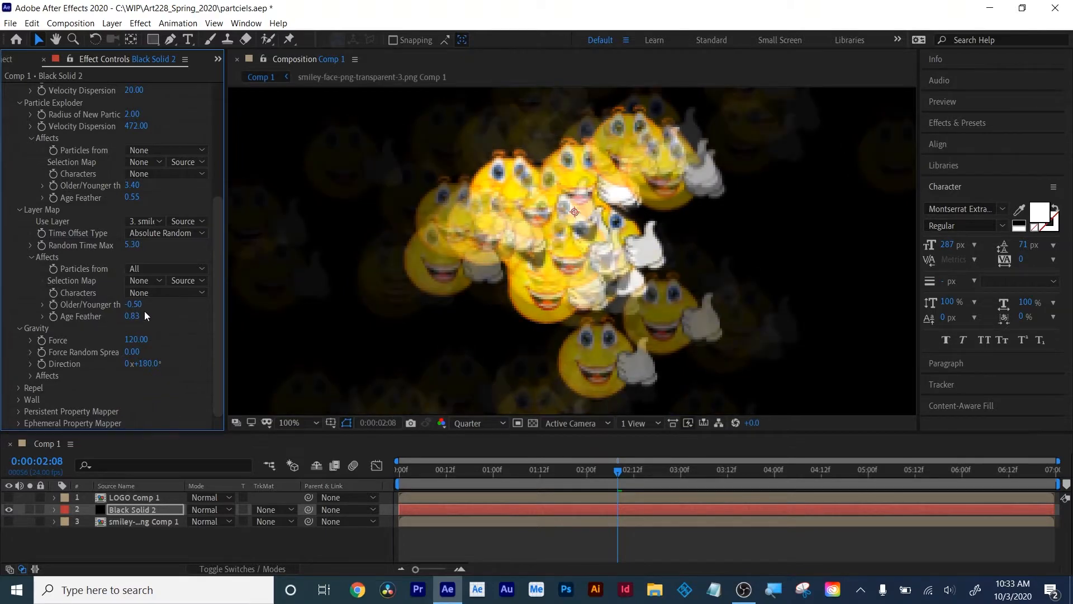
pyautogui.moveTo(495, 471); pyautogui.dragTo(606, 472)
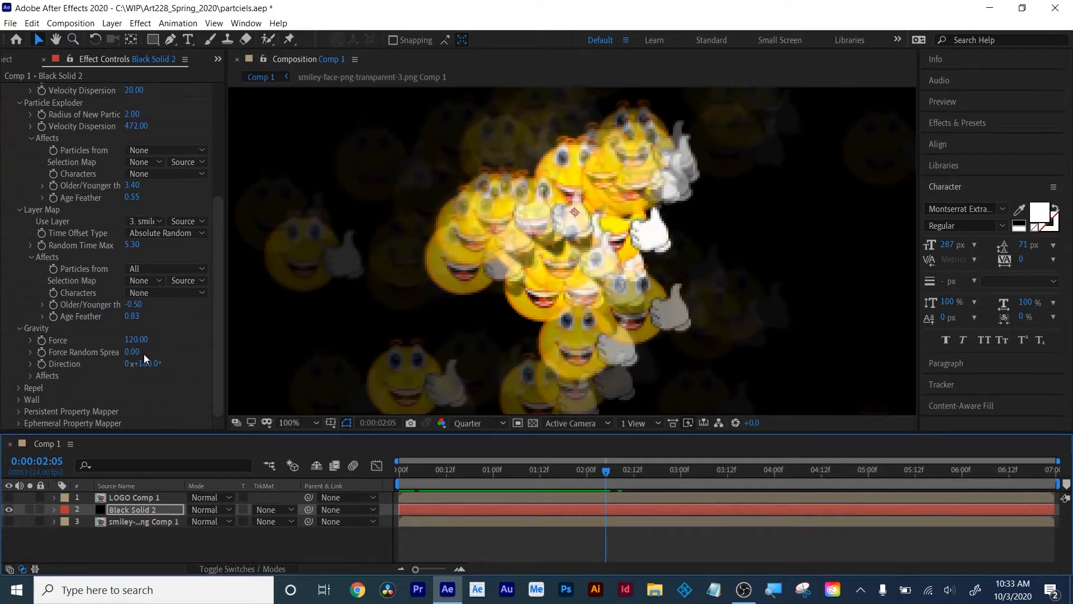
# Set the Gravity Force to -112, check the particles around 0:00:02:00 and adjust Force Random Spread
pyautogui.moveTo(136, 340); pyautogui.dragTo(6, 354)
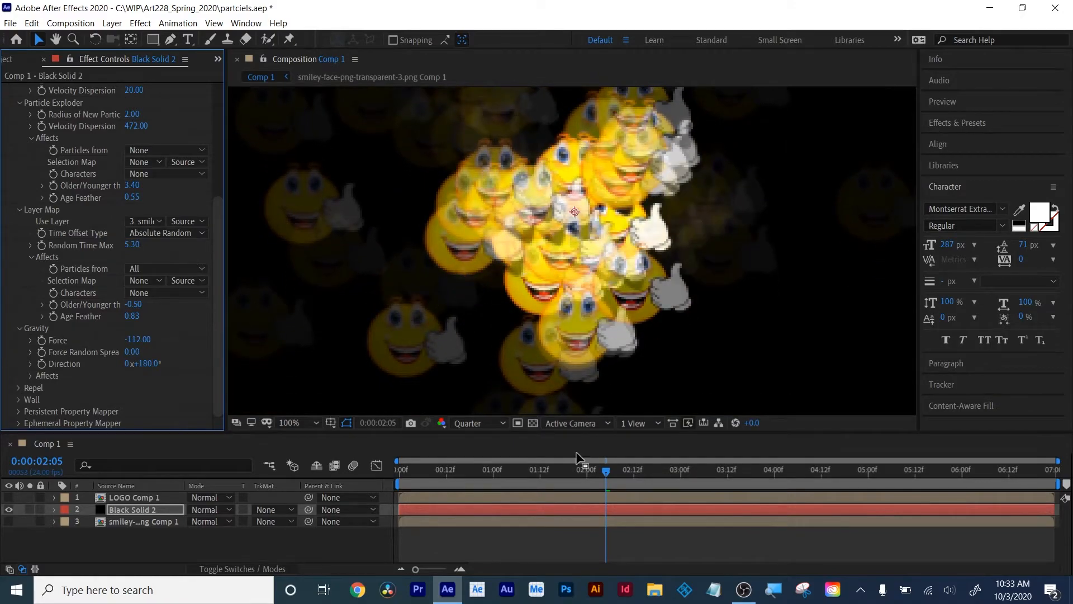
pyautogui.moveTo(577, 457)
pyautogui.mouseDown()
pyautogui.moveTo(365, 476)
pyautogui.moveTo(472, 476)
pyautogui.moveTo(588, 456)
pyautogui.mouseUp()
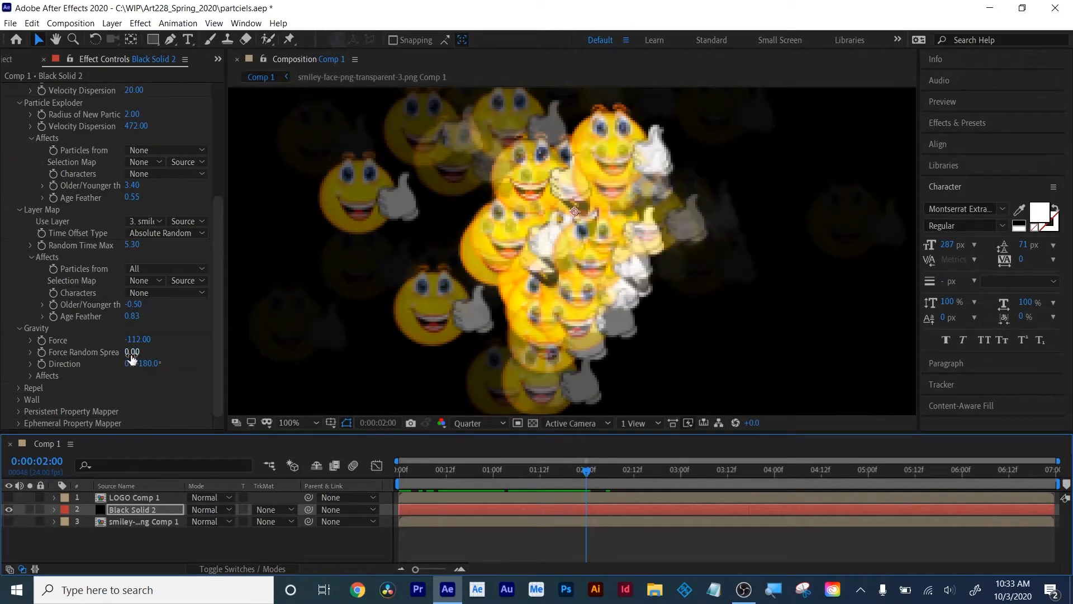
pyautogui.moveTo(132, 353)
pyautogui.mouseDown()
pyautogui.moveTo(177, 347)
pyautogui.moveTo(127, 362)
pyautogui.mouseUp()
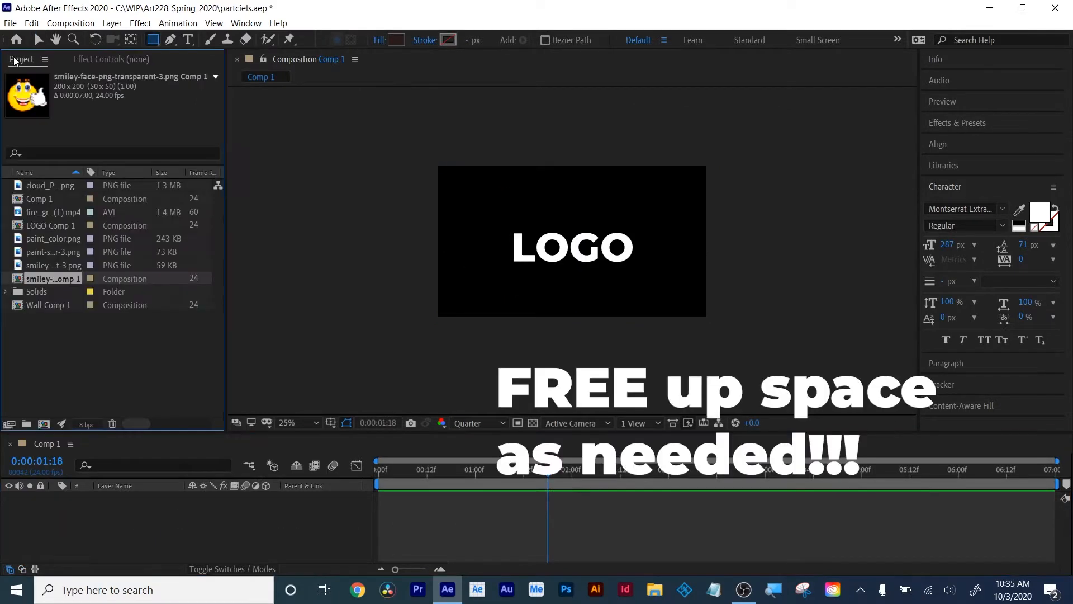
# Purge all memory and the disk cache to free up space
pyautogui.click(32, 23)
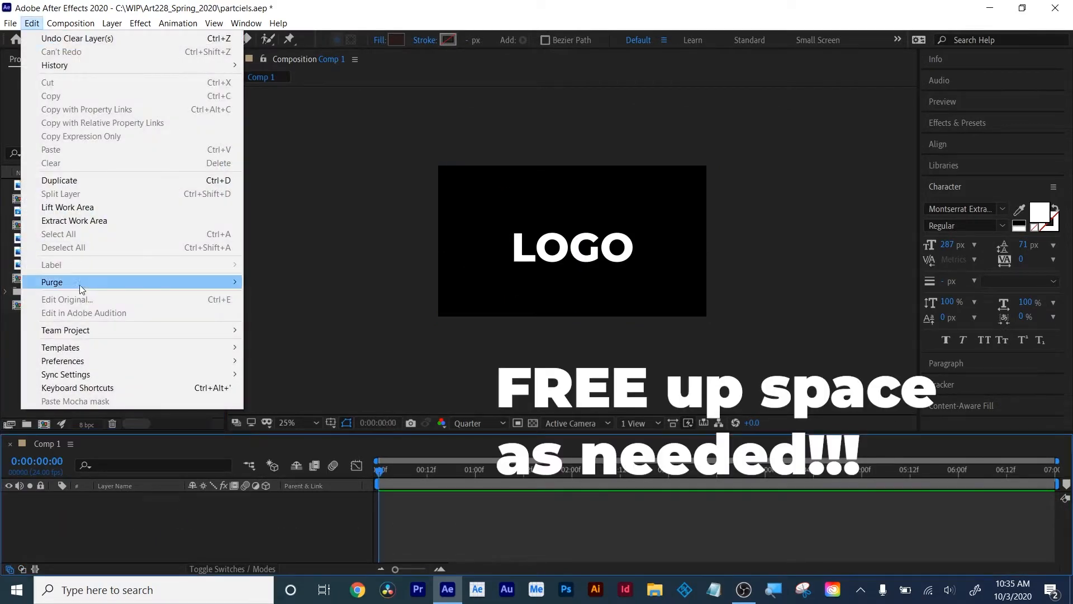
pyautogui.moveTo(52, 281)
pyautogui.click(312, 284)
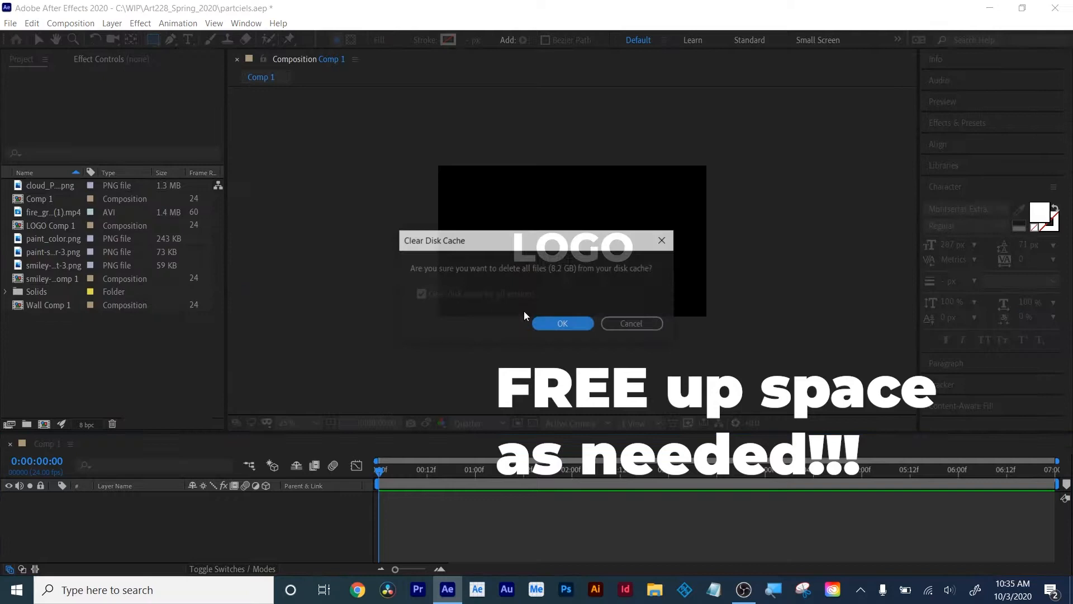
pyautogui.click(561, 324)
# Create a new 1920 x 1080 px composition under the default name Comp 2
pyautogui.hotkey('ctrl', 'n')
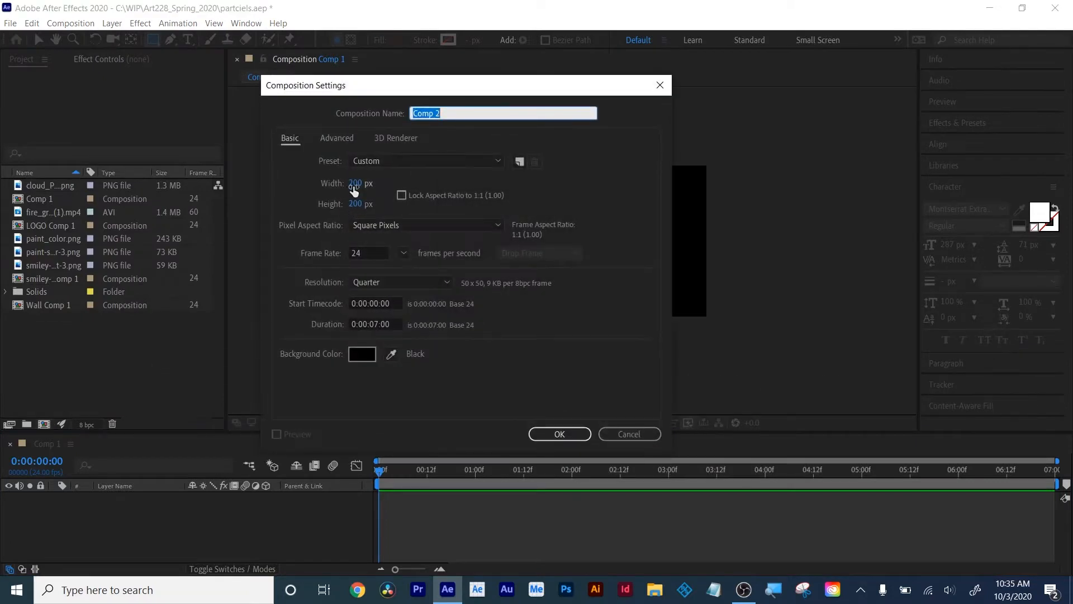
pyautogui.click(354, 183)
pyautogui.write('1920')
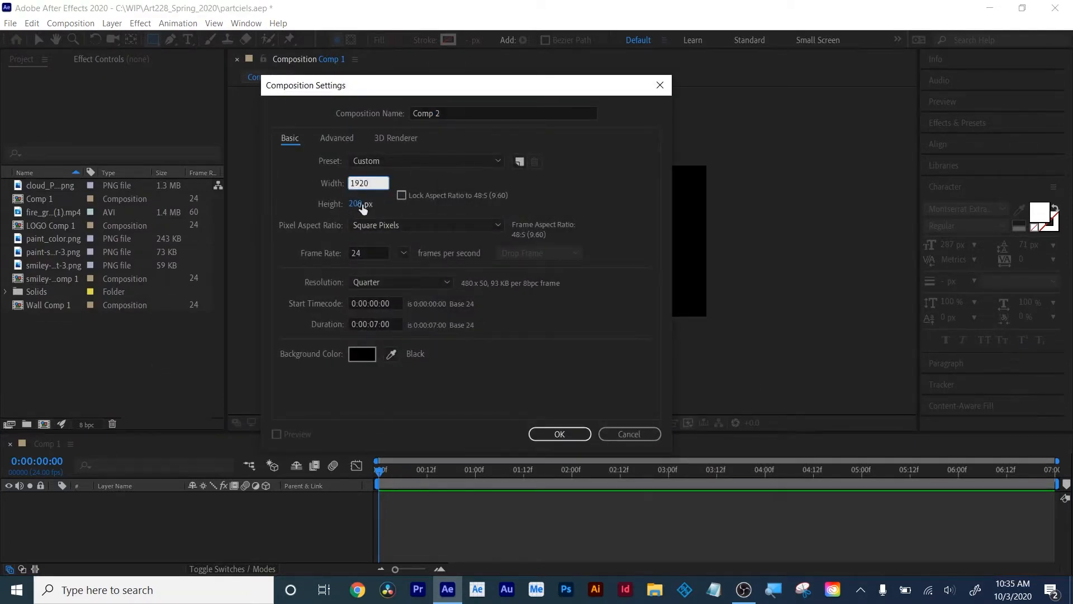
pyautogui.press('Tab')
pyautogui.write('1080')
pyautogui.click(570, 436)
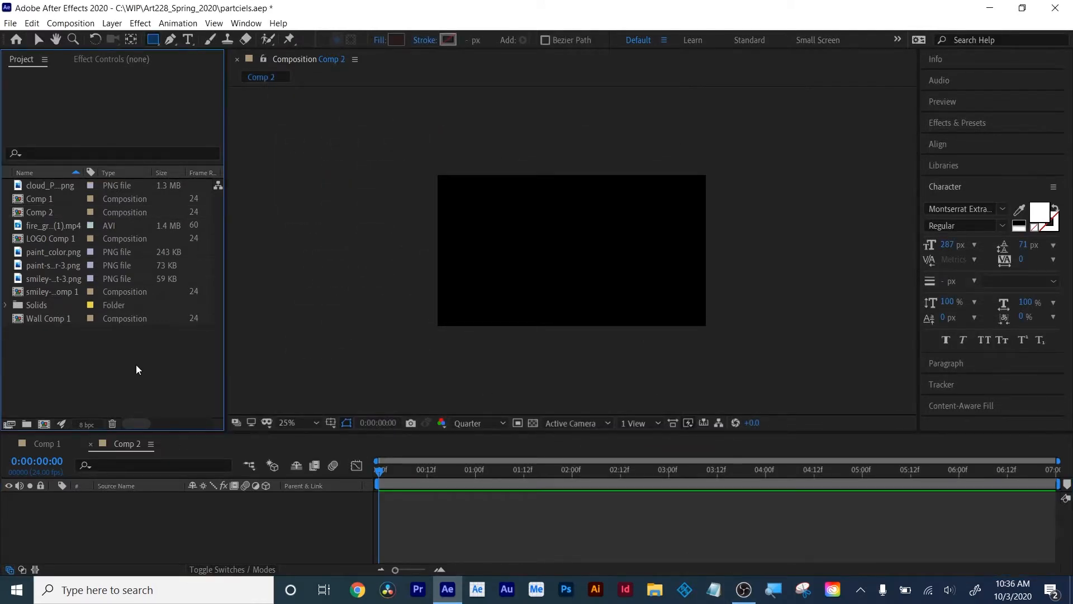
# Add a 1920 x 1080 px black solid to Comp 2 under its default name
pyautogui.click(112, 23)
pyautogui.click(109, 4)
pyautogui.click(271, 520)
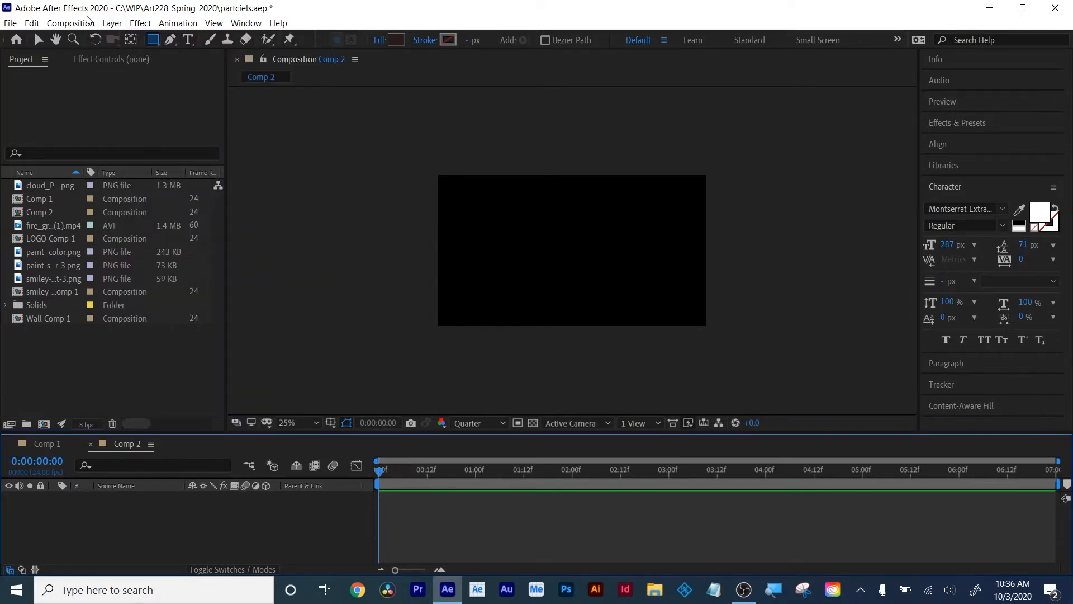
pyautogui.click(112, 23)
pyautogui.moveTo(134, 38)
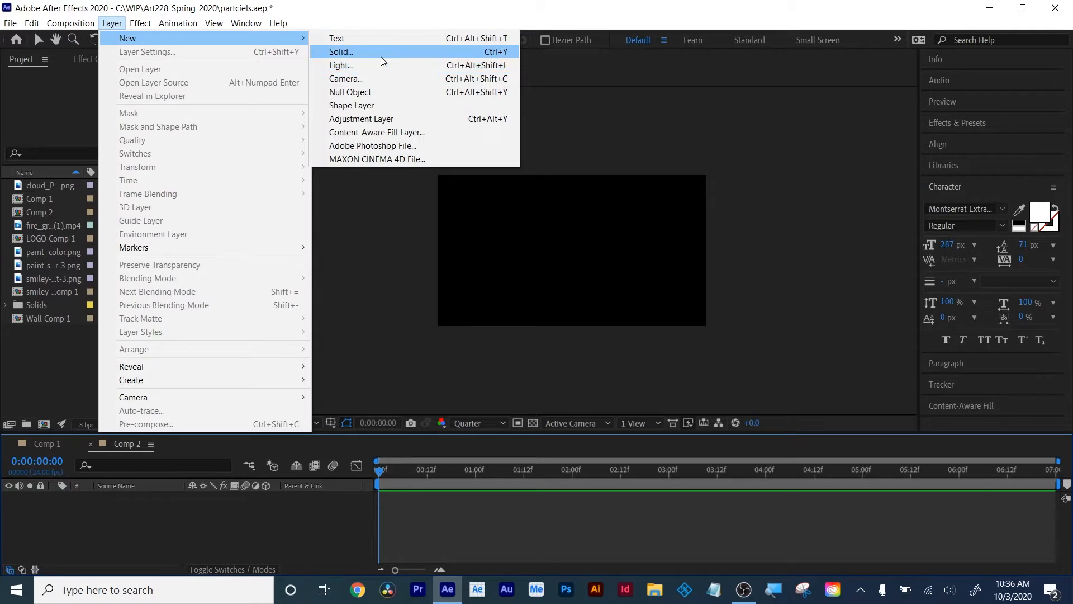
pyautogui.click(382, 56)
pyautogui.click(587, 417)
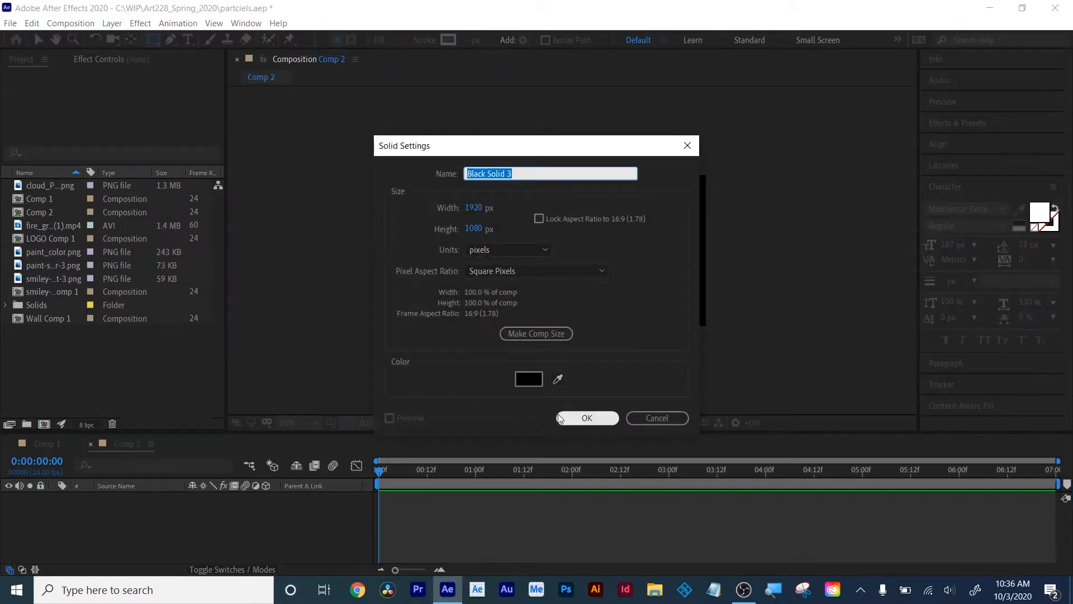
# Apply CC Particle Systems II to Black Solid 3 and preview the default particle animation
pyautogui.click(957, 122)
pyautogui.moveTo(980, 179); pyautogui.dragTo(719, 495)
pyautogui.press('.')
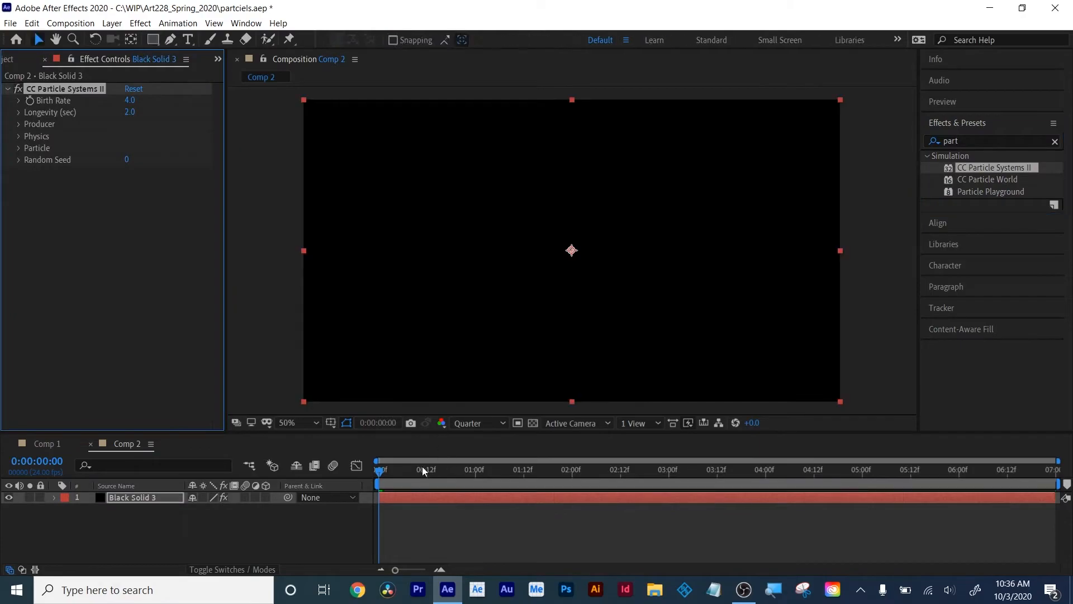
pyautogui.press('space')
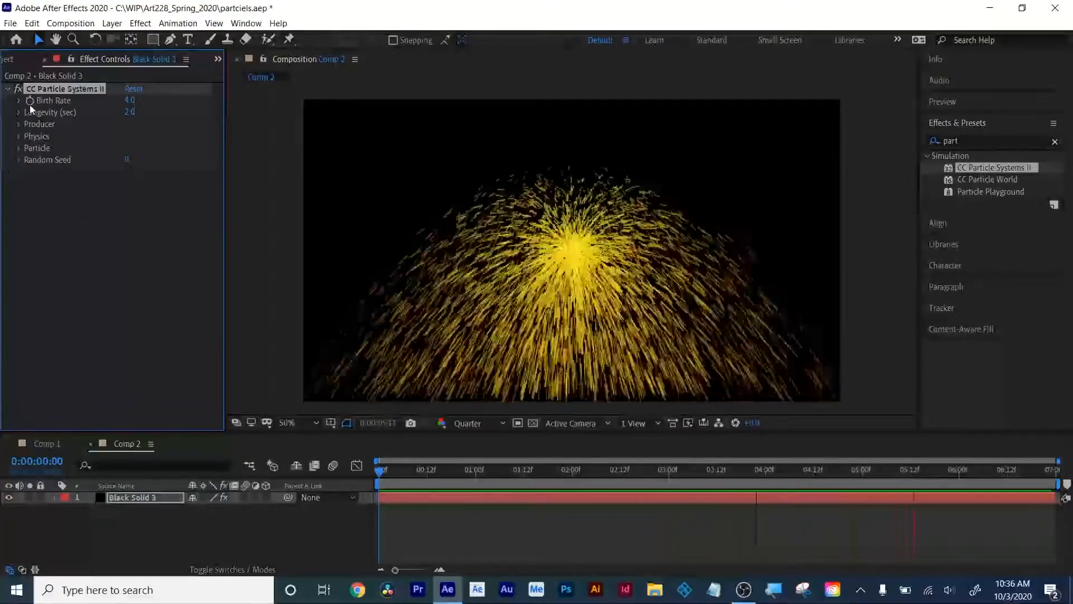
# Try different Birth Rate values such as 0.3 and 1.0, settling on Birth Rate 2.5 with a Longevity of 16.5 seconds
pyautogui.moveTo(129, 100); pyautogui.dragTo(140, 146)
pyautogui.click(961, 56)
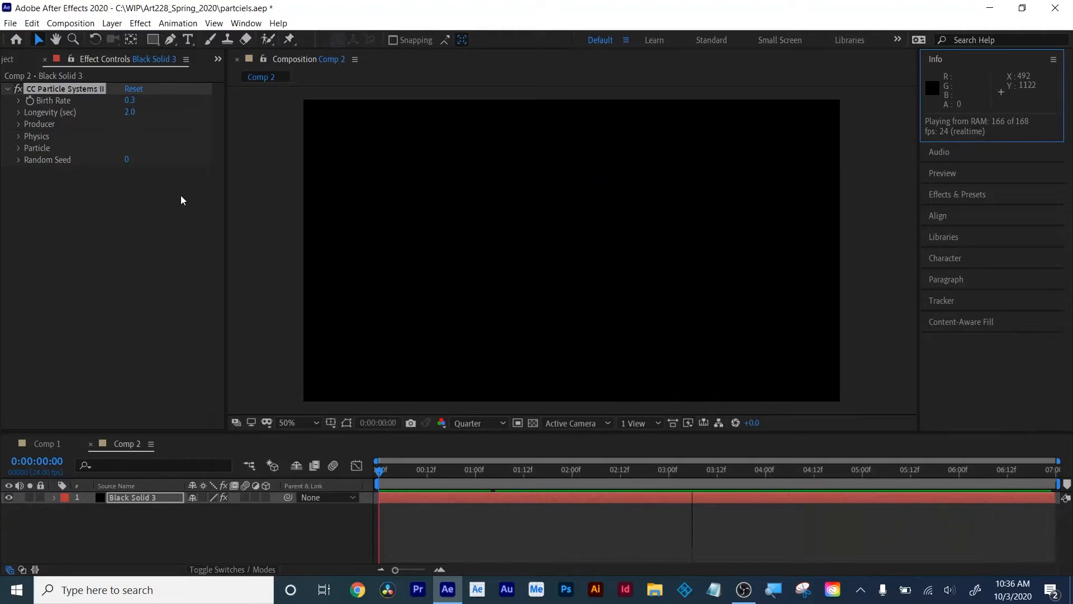
pyautogui.moveTo(134, 102); pyautogui.dragTo(158, 93)
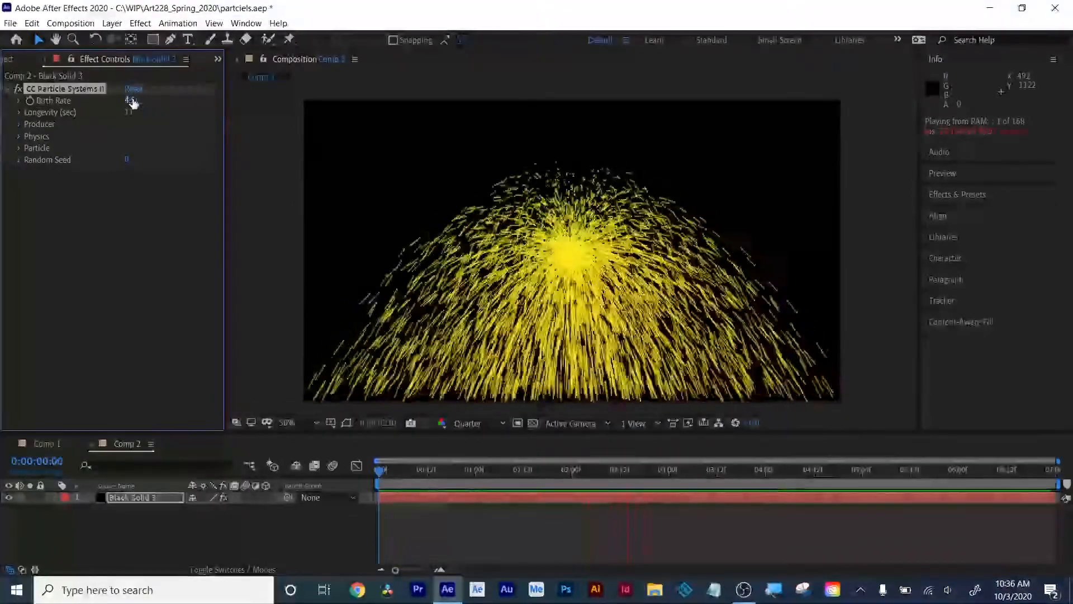
pyautogui.moveTo(132, 101); pyautogui.dragTo(368, 93)
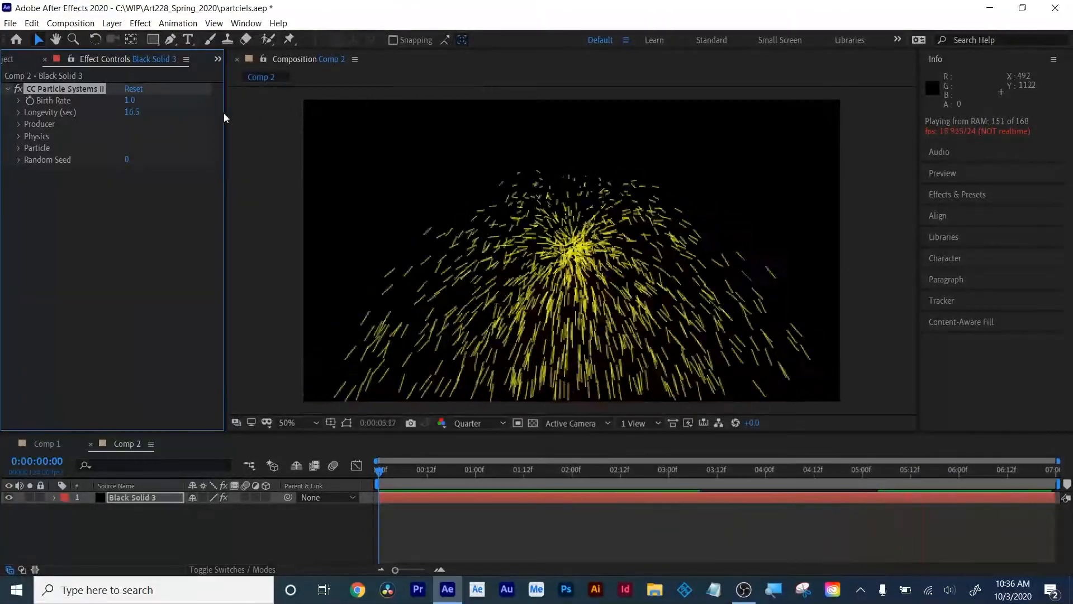
pyautogui.moveTo(134, 100); pyautogui.dragTo(143, 101)
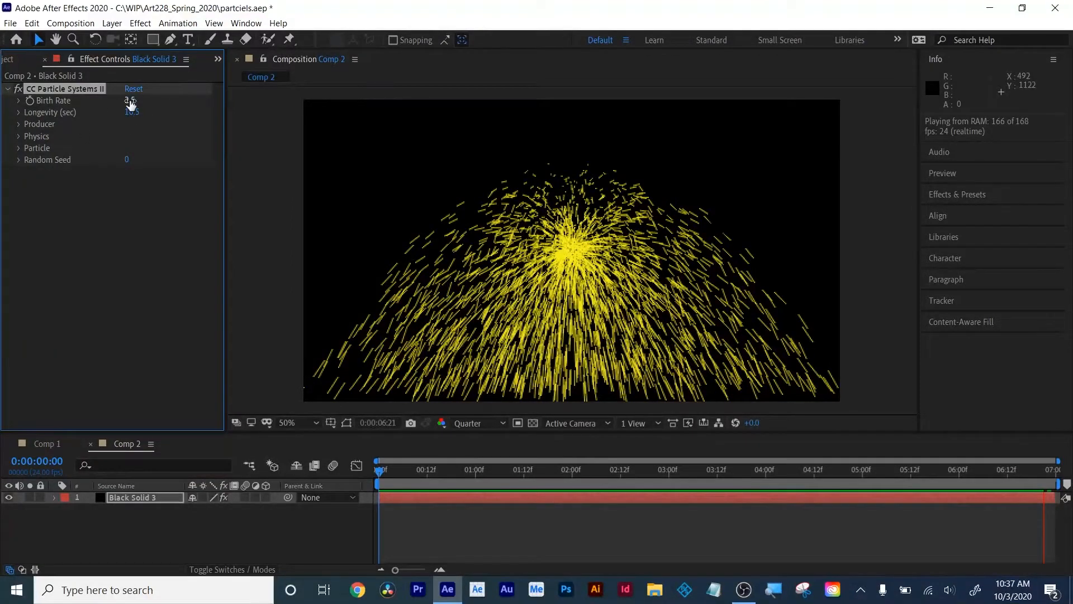
# Stop the preview and shift the Producer's horizontal Position so the emitter sits at 1330, 540
pyautogui.click(18, 125)
pyautogui.press('space')
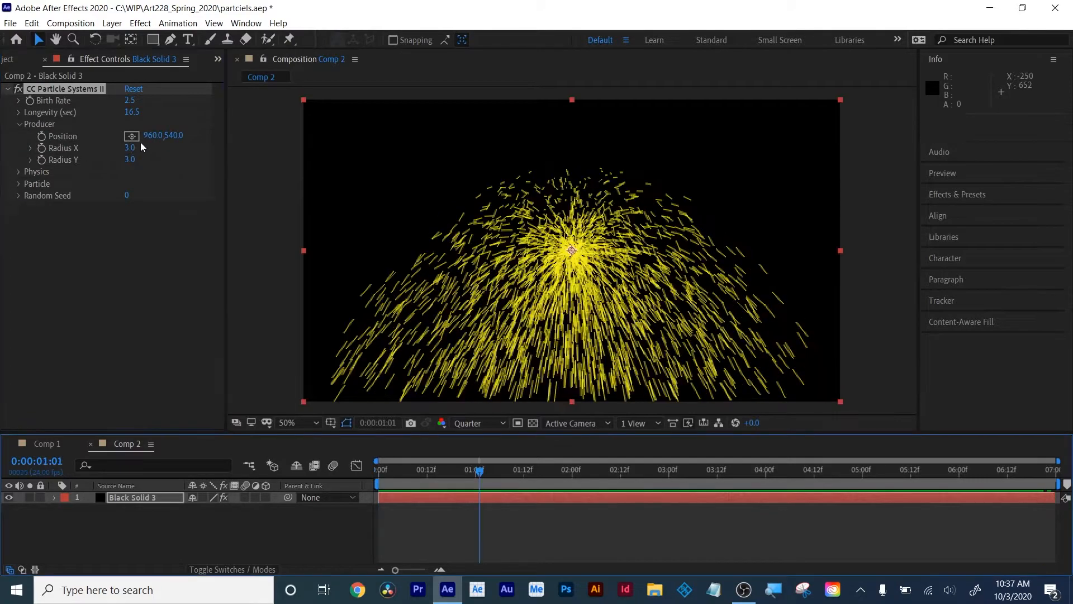
pyautogui.moveTo(152, 136); pyautogui.dragTo(394, 120)
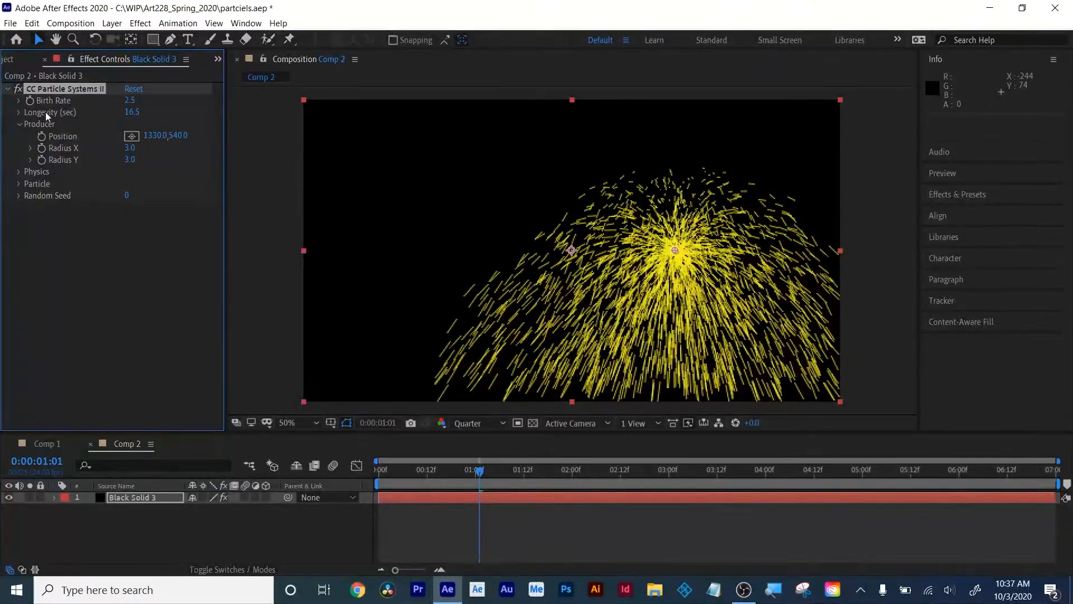
# Undo the Producer's last Position change and reopen the Producer settings
pyautogui.hotkey('ctrl', 'z')
pyautogui.click(18, 125)
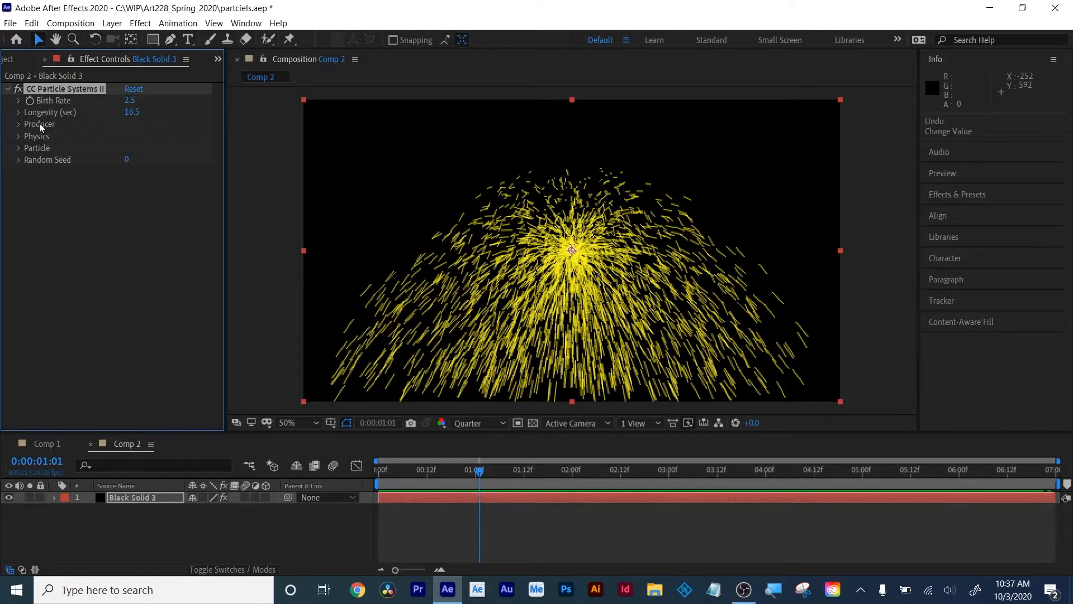
pyautogui.click(18, 124)
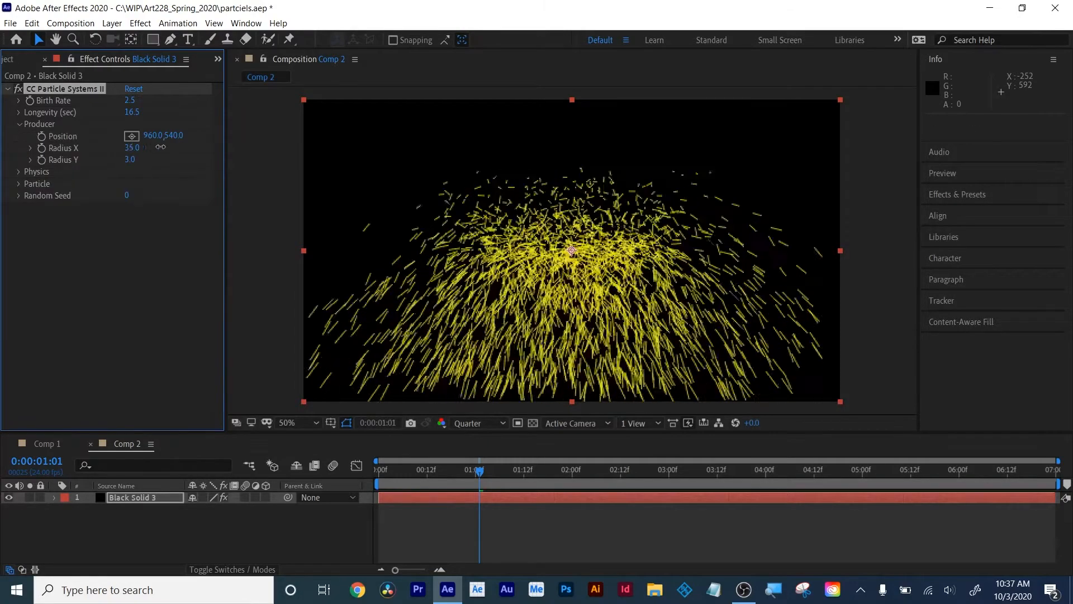
# Try widening the Producer to Radius X 340 and Radius Y 371, and preview the particles from the start
pyautogui.moveTo(161, 147); pyautogui.dragTo(271, 161)
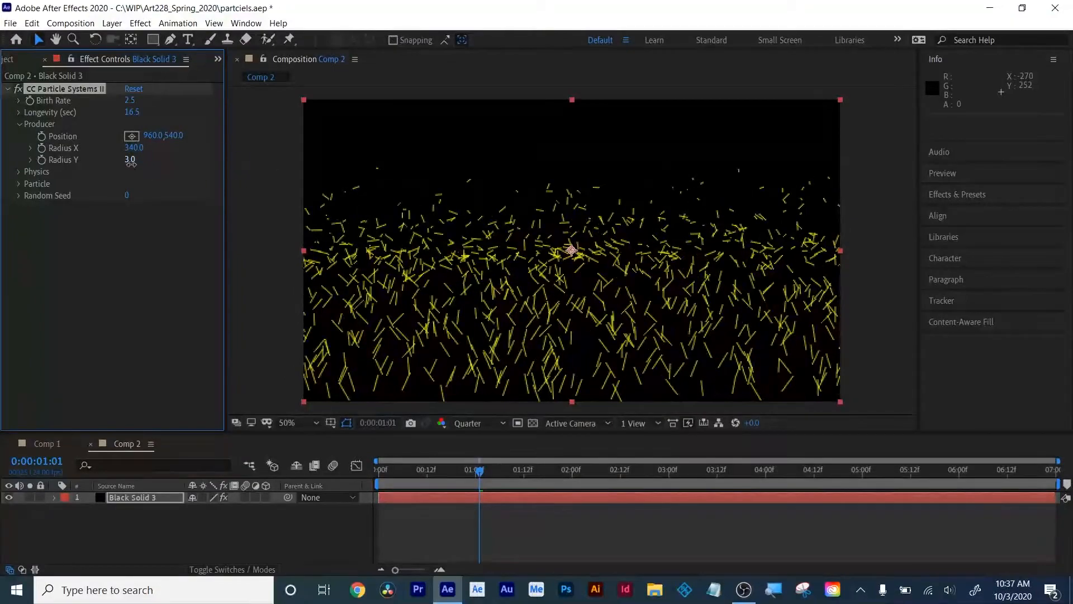
pyautogui.moveTo(130, 160); pyautogui.dragTo(370, 149)
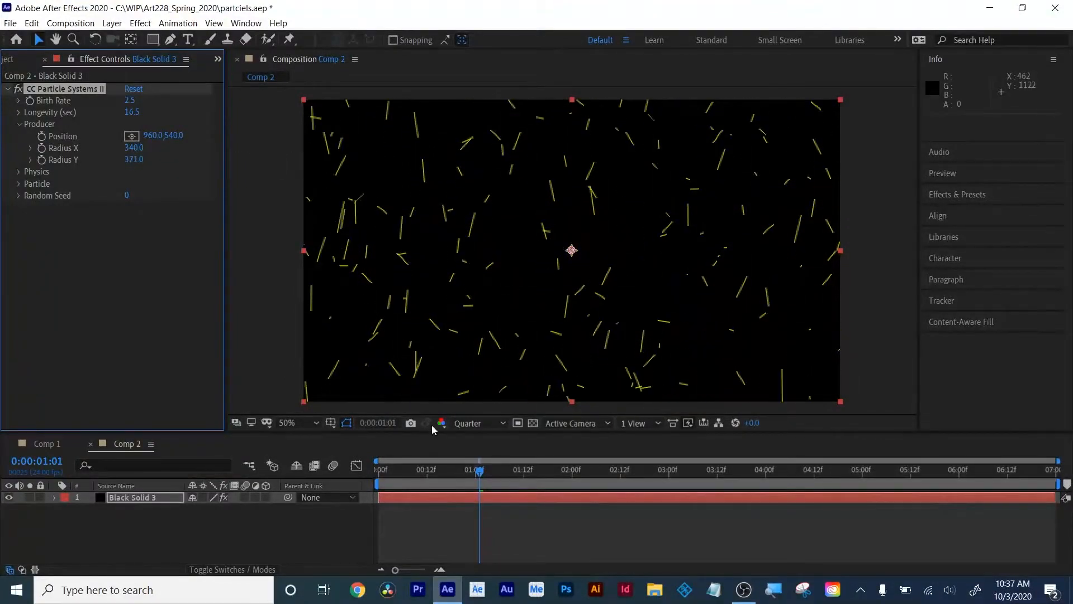
pyautogui.moveTo(400, 473); pyautogui.dragTo(366, 473)
pyautogui.press('space')
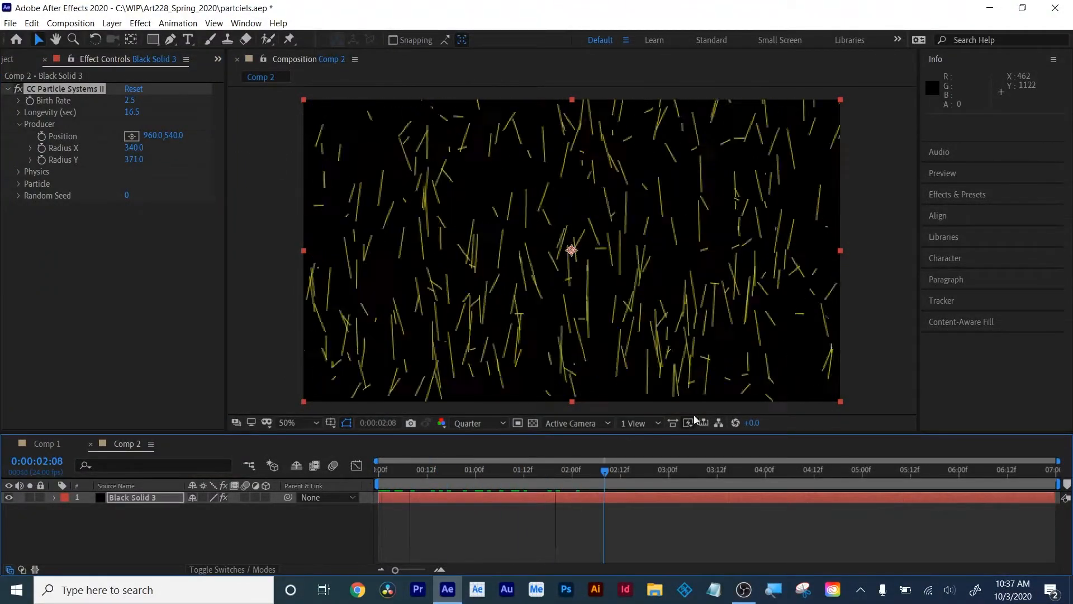
# Expand the Physics settings and reduce the Producer's Radius X and Radius Y to 0, checking the result in a preview
pyautogui.click(18, 172)
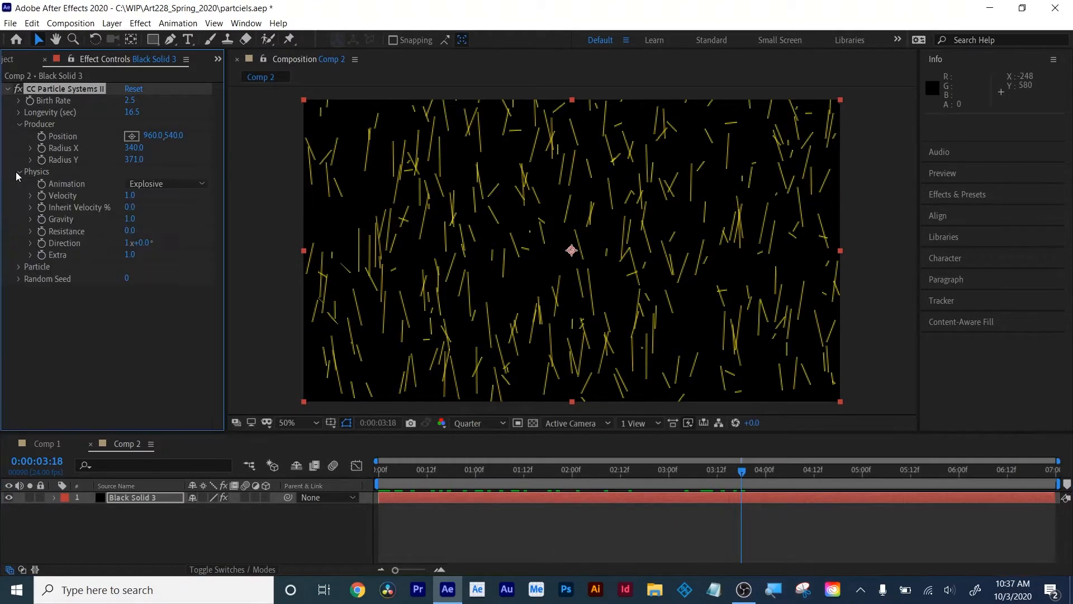
pyautogui.moveTo(132, 147); pyautogui.dragTo(3, 156)
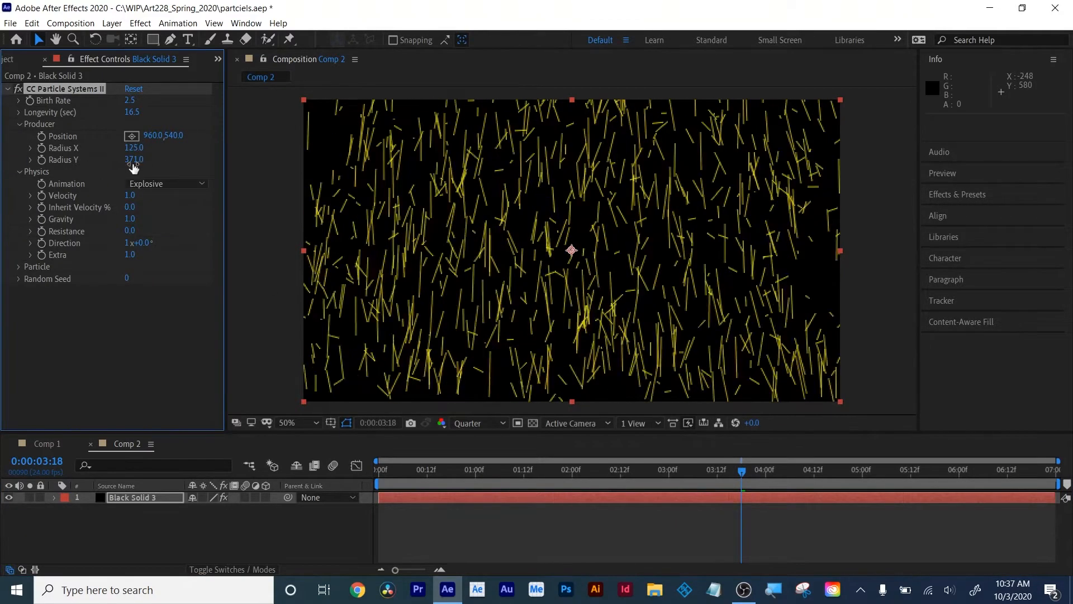
pyautogui.moveTo(133, 162); pyautogui.dragTo(5, 244)
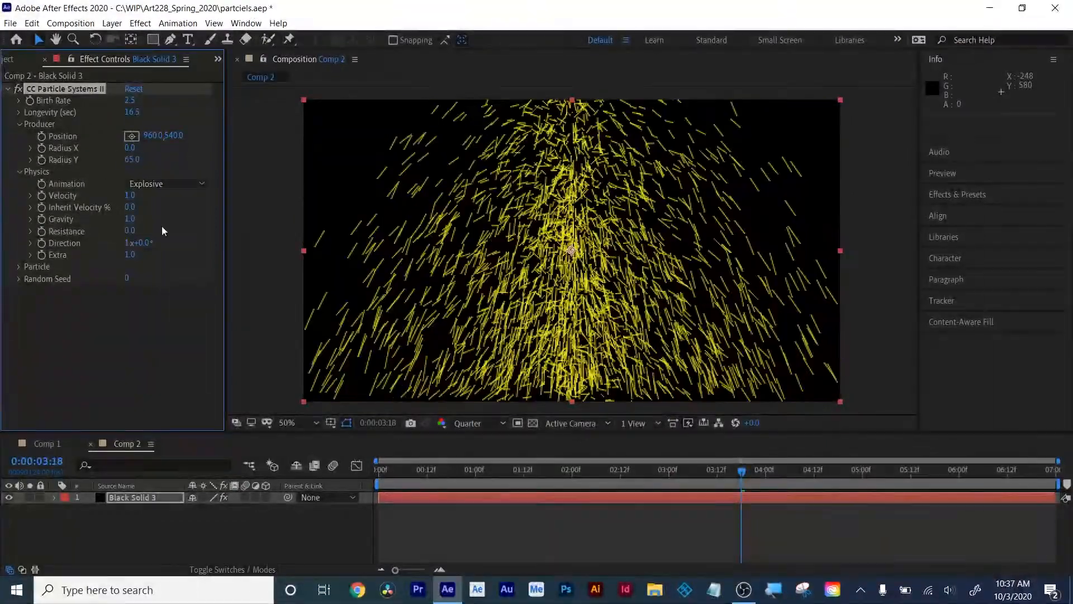
pyautogui.press('space')
pyautogui.press('space')
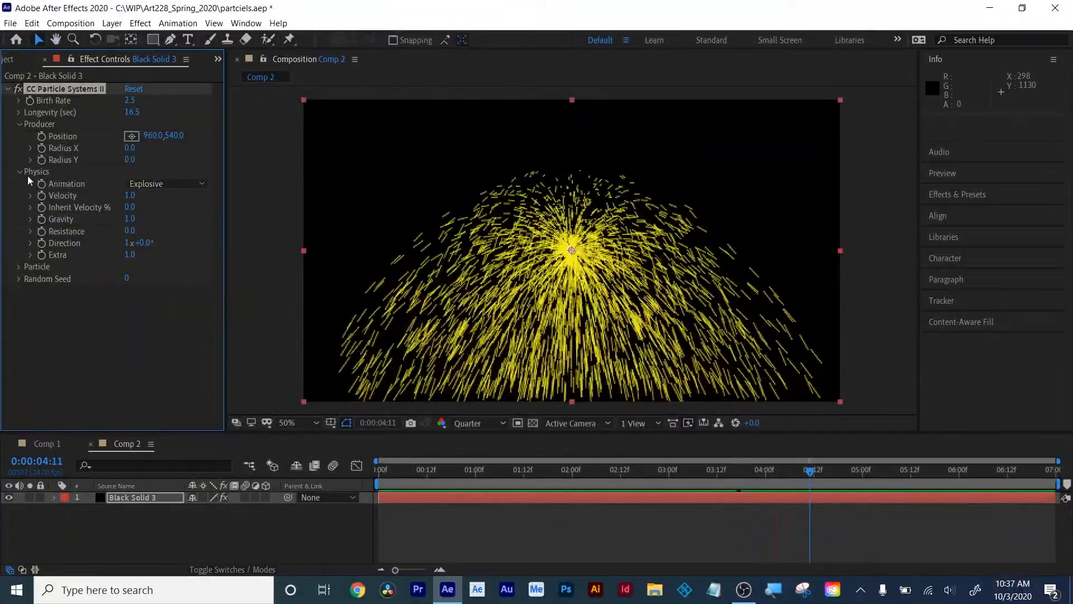
# Try the Fractal Explosive, Twirl and Twirly animation types in Physics, previewing each one
pyautogui.click(183, 185)
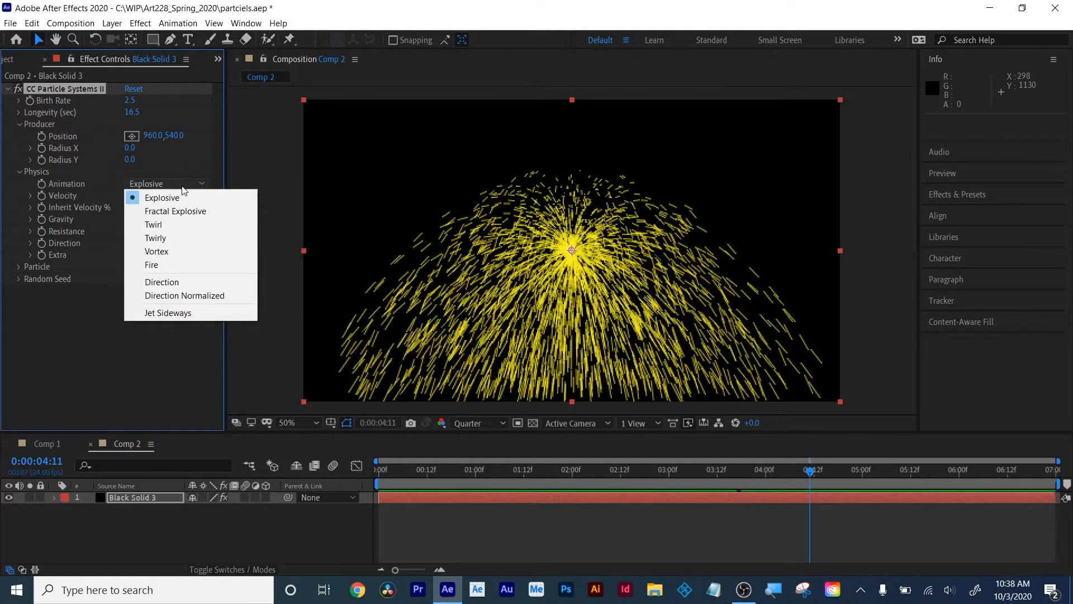
pyautogui.click(185, 210)
pyautogui.press('space')
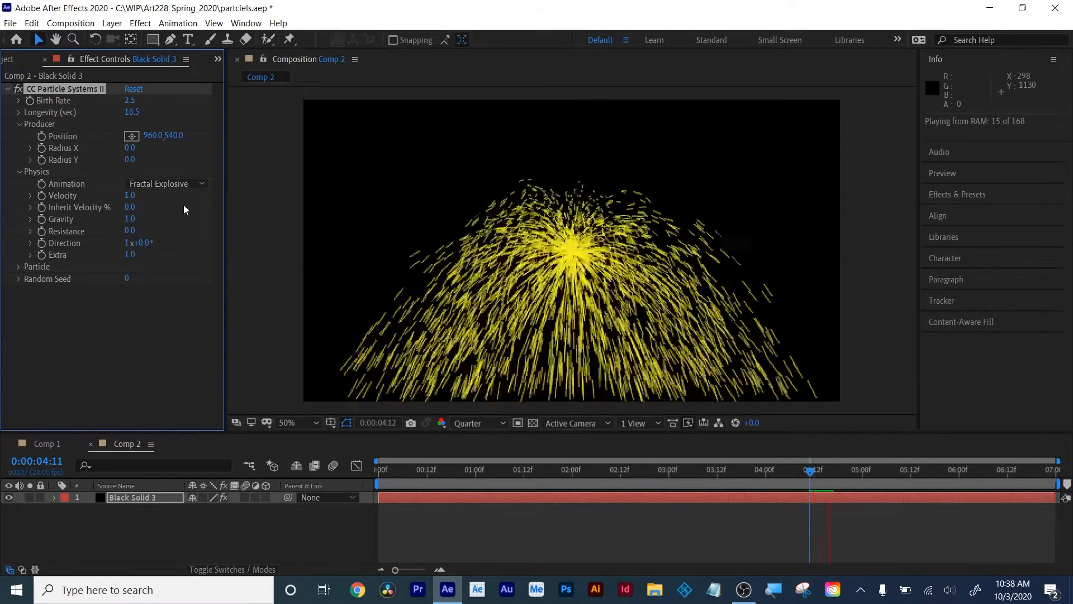
pyautogui.click(173, 185)
pyautogui.click(162, 225)
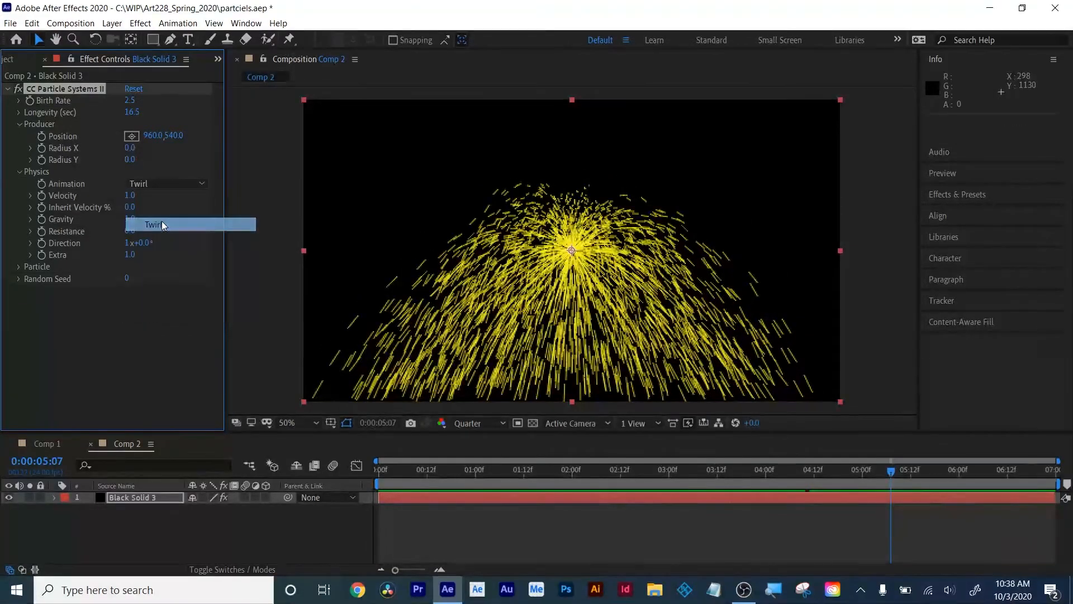
pyautogui.press('space')
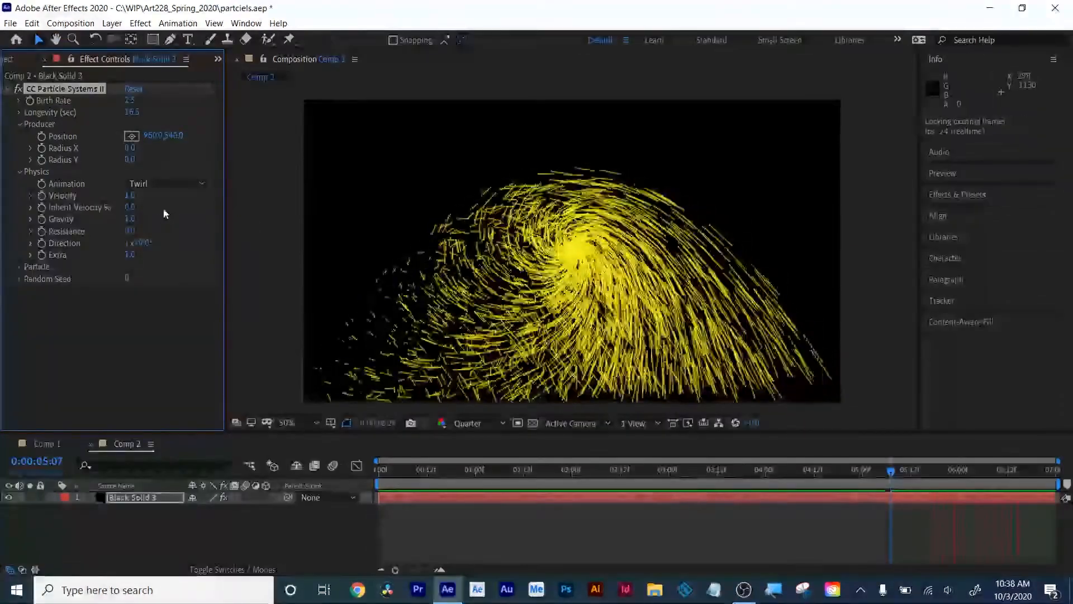
pyautogui.click(170, 186)
pyautogui.click(170, 239)
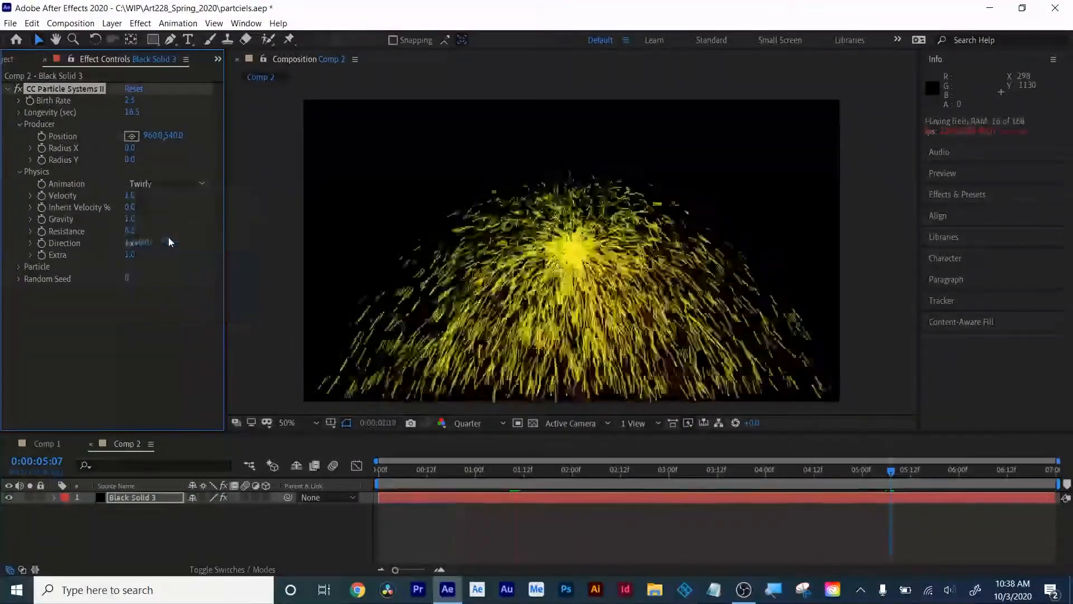
# Compare the Vortex and Fire animation types in the running preview, settling on Vortex
pyautogui.click(172, 185)
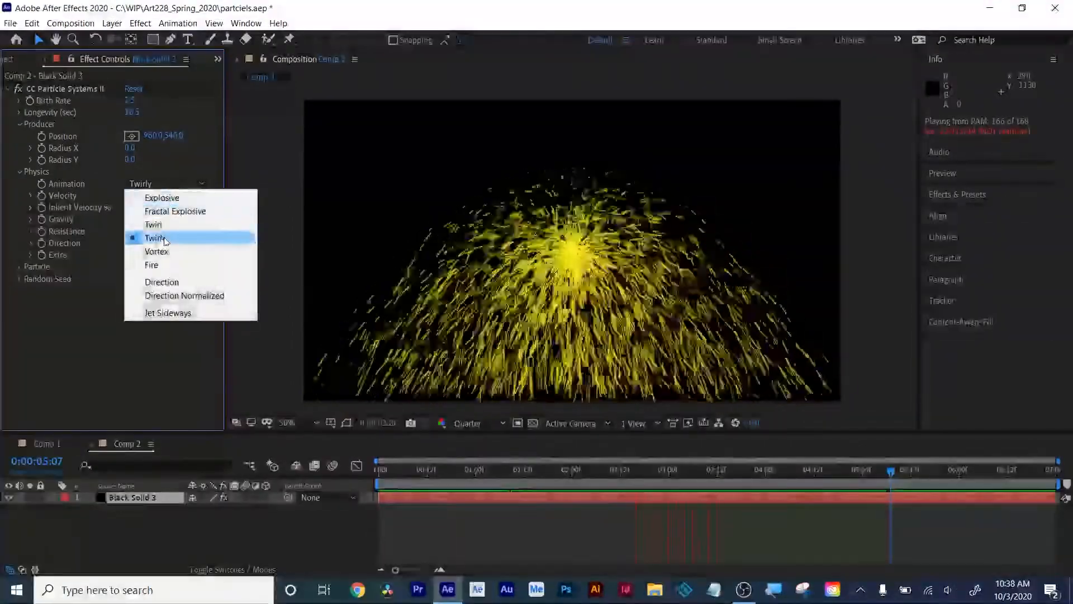
pyautogui.click(165, 251)
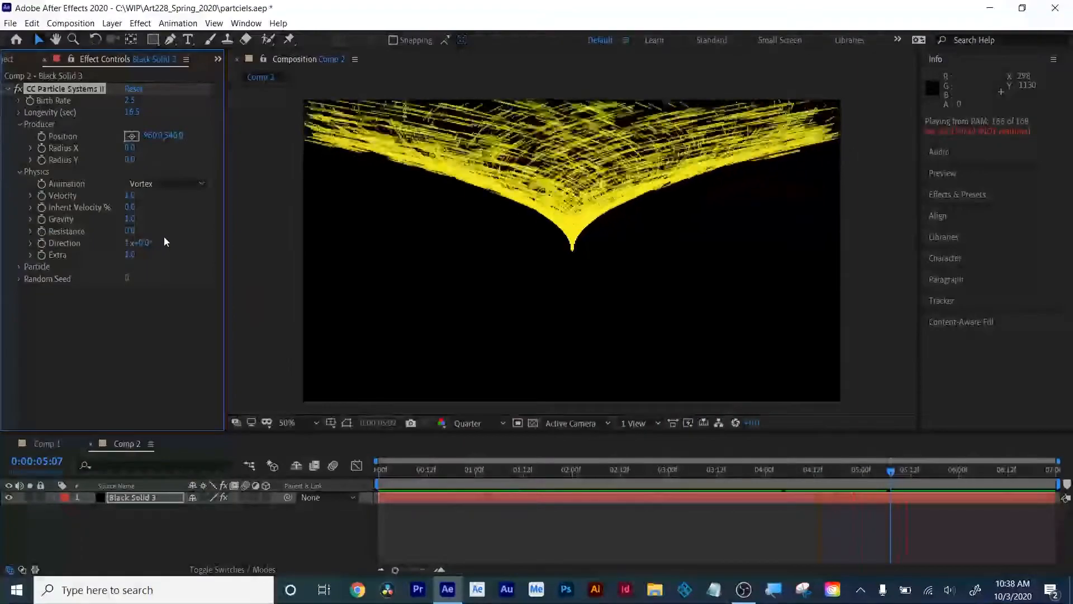
pyautogui.click(168, 184)
pyautogui.click(164, 265)
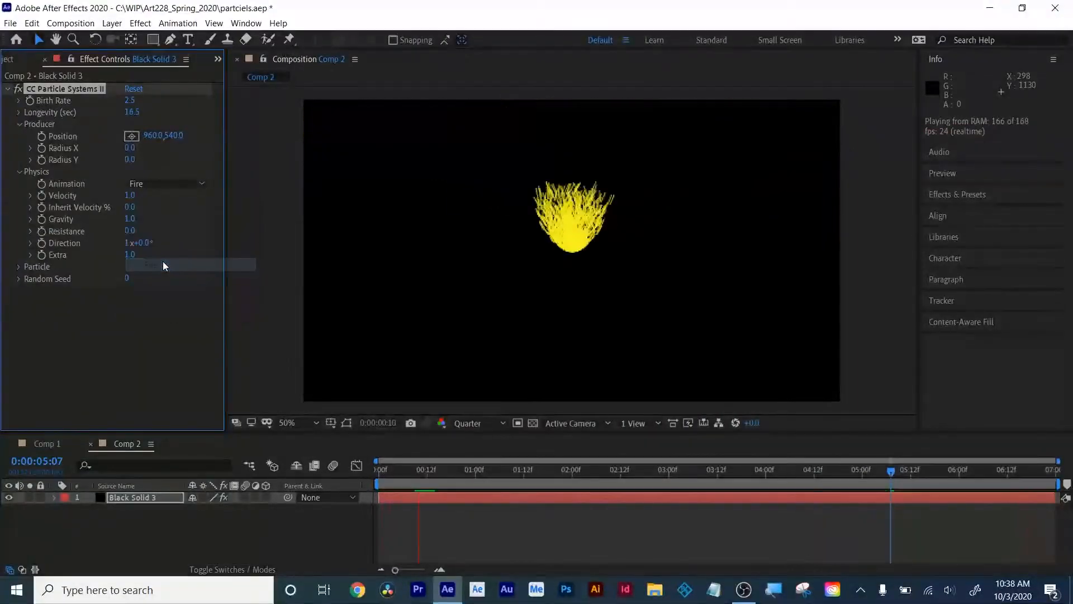
pyautogui.click(162, 184)
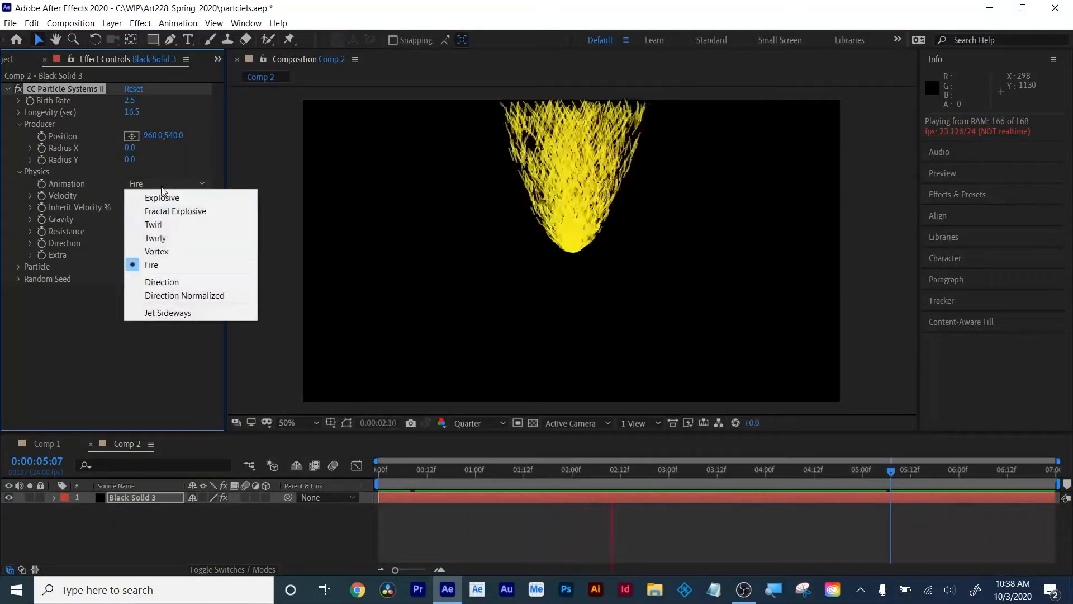
pyautogui.click(165, 254)
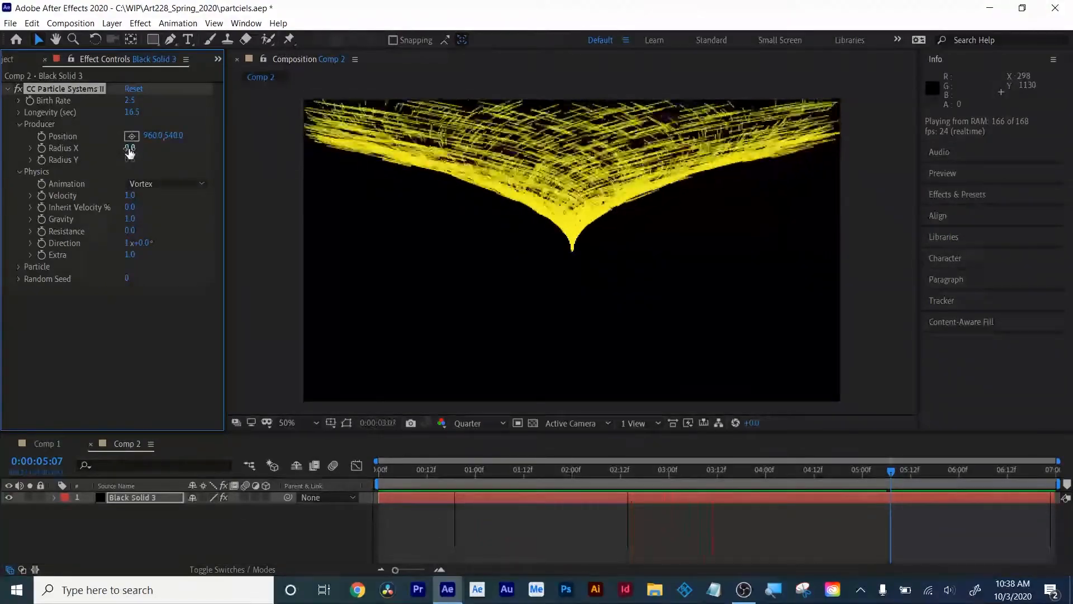
# Move the Producer down to 960, 1084 and try a larger Radius Y before returning it to 0
pyautogui.moveTo(170, 138); pyautogui.dragTo(207, 140)
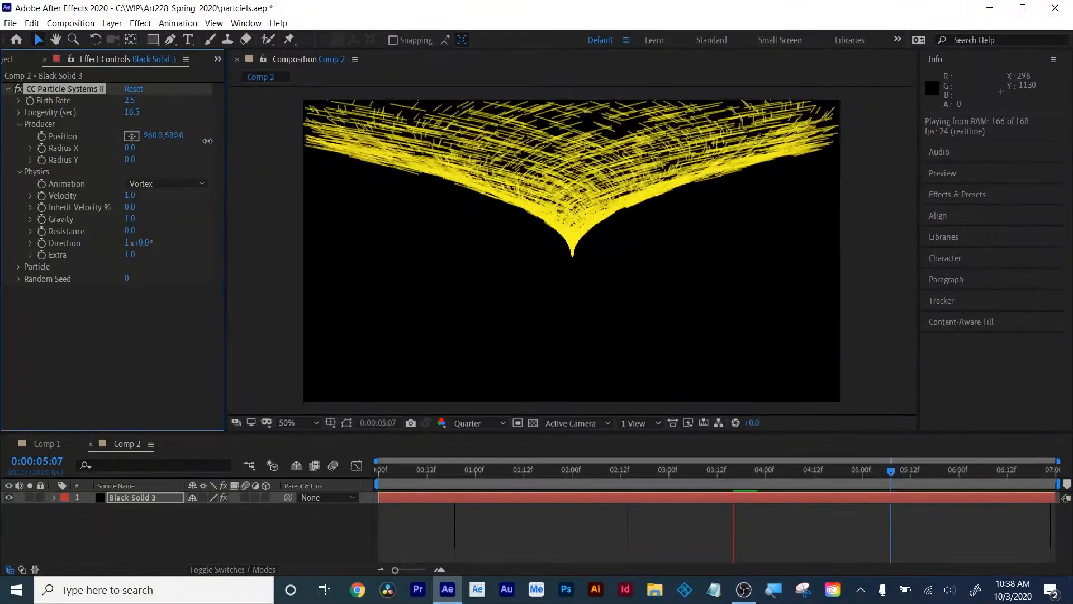
pyautogui.moveTo(299, 162); pyautogui.dragTo(501, 196)
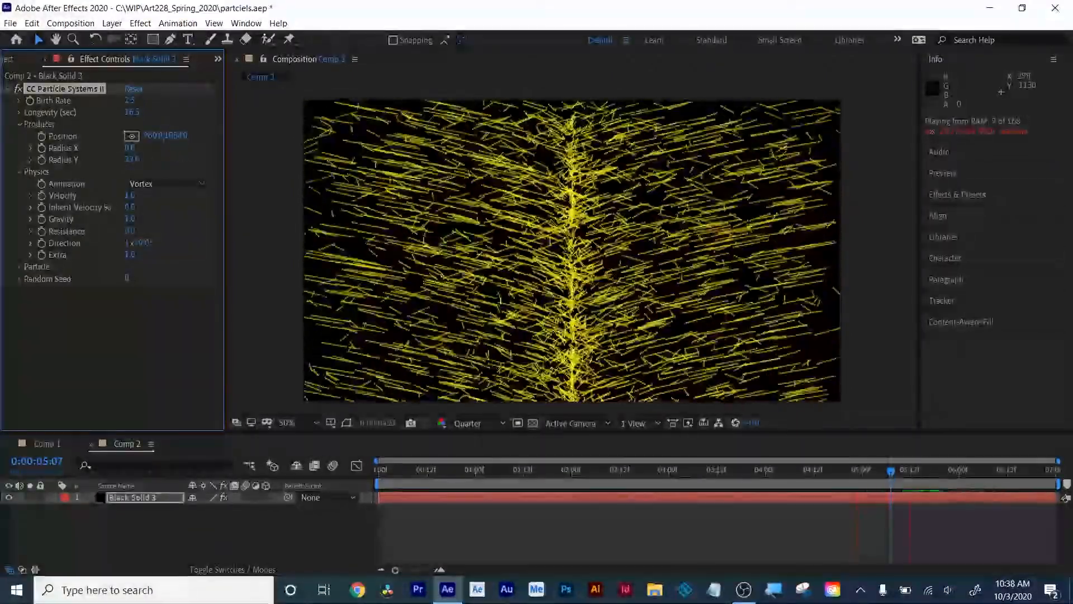
pyautogui.moveTo(95, 158)
pyautogui.mouseDown()
pyautogui.moveTo(189, 158)
pyautogui.moveTo(107, 172)
pyautogui.mouseUp()
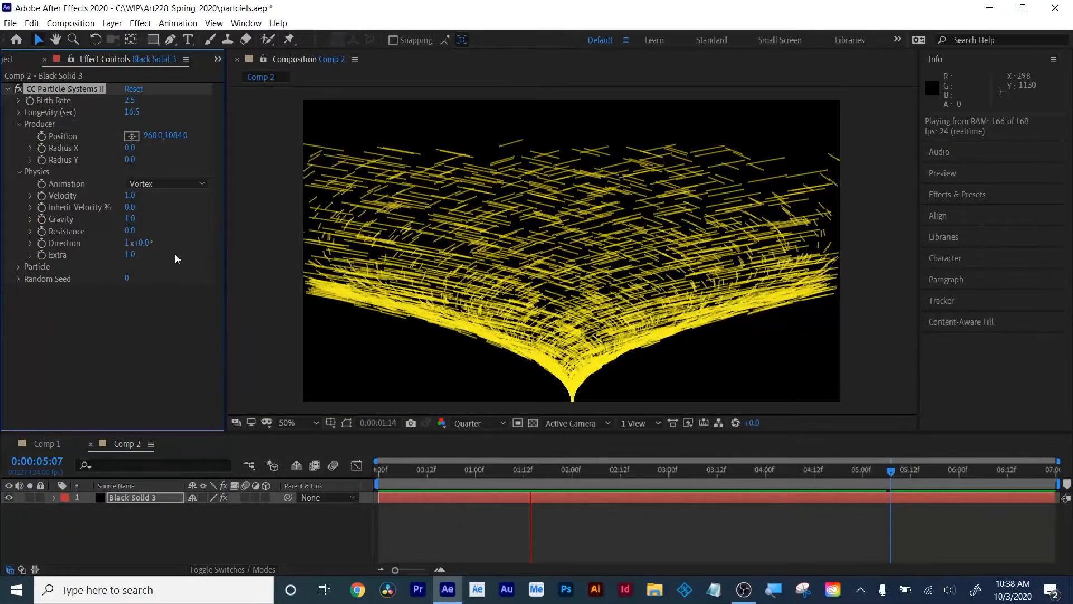
# Try different Velocity values for the Vortex particles, settling on 0.6
pyautogui.moveTo(130, 195); pyautogui.dragTo(306, 187)
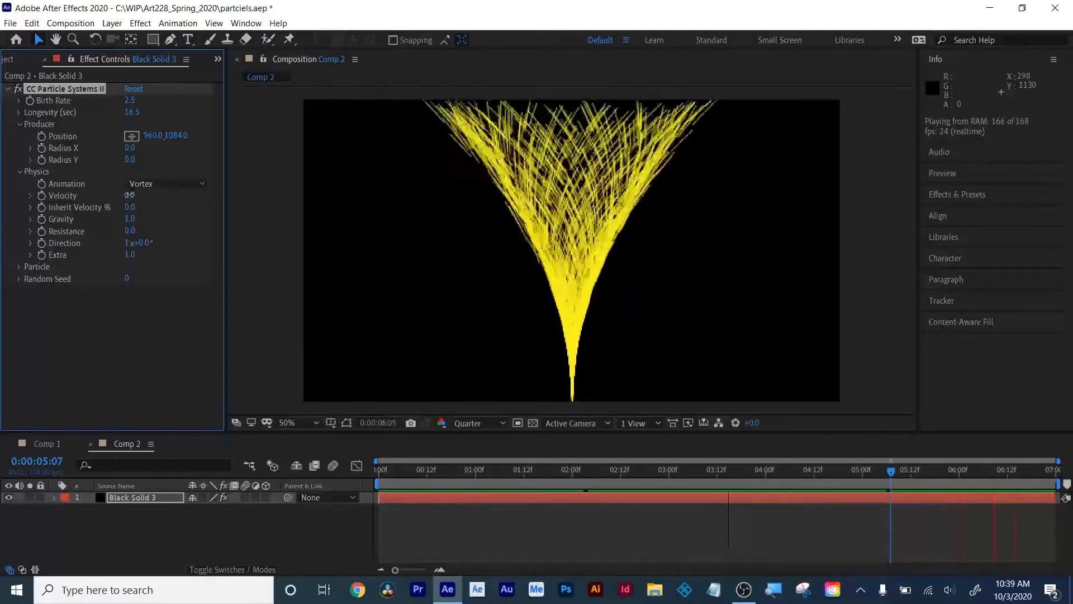
pyautogui.moveTo(52, 226); pyautogui.dragTo(3, 237)
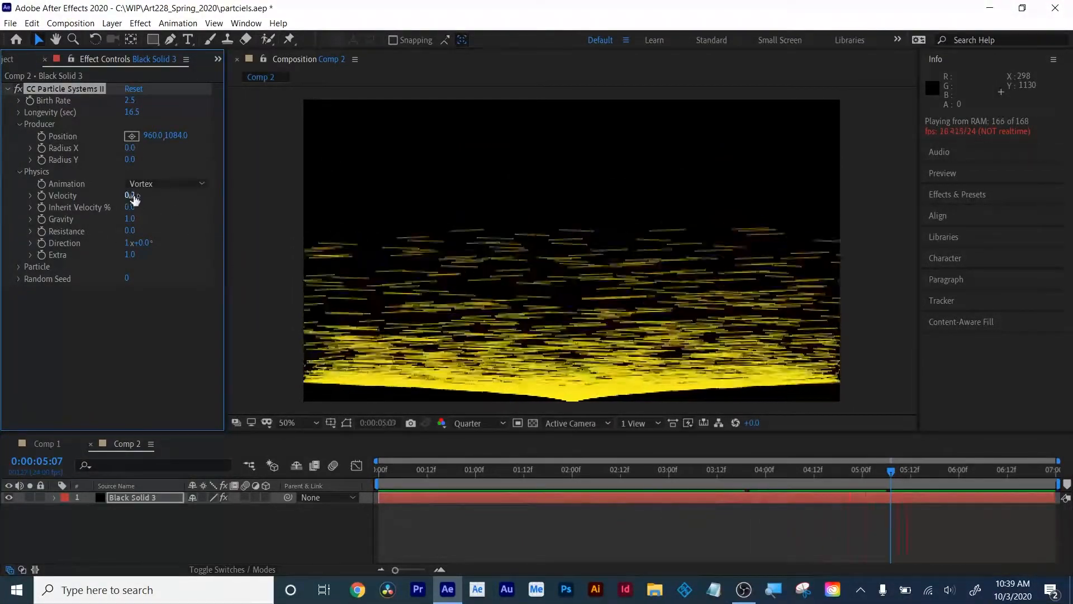
pyautogui.moveTo(129, 195); pyautogui.dragTo(159, 190)
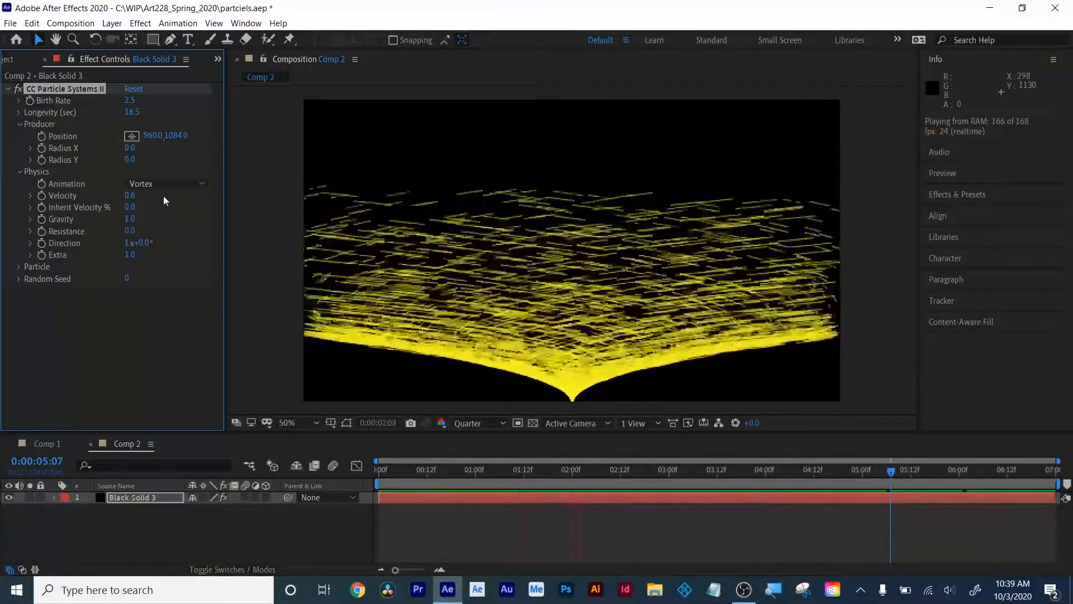
# Try a higher Inherit Velocity and undo it, and test Gravity at values such as 4.9 and -2.5 before restoring 1.0
pyautogui.moveTo(132, 207); pyautogui.dragTo(327, 199)
pyautogui.hotkey('ctrl', 'z')
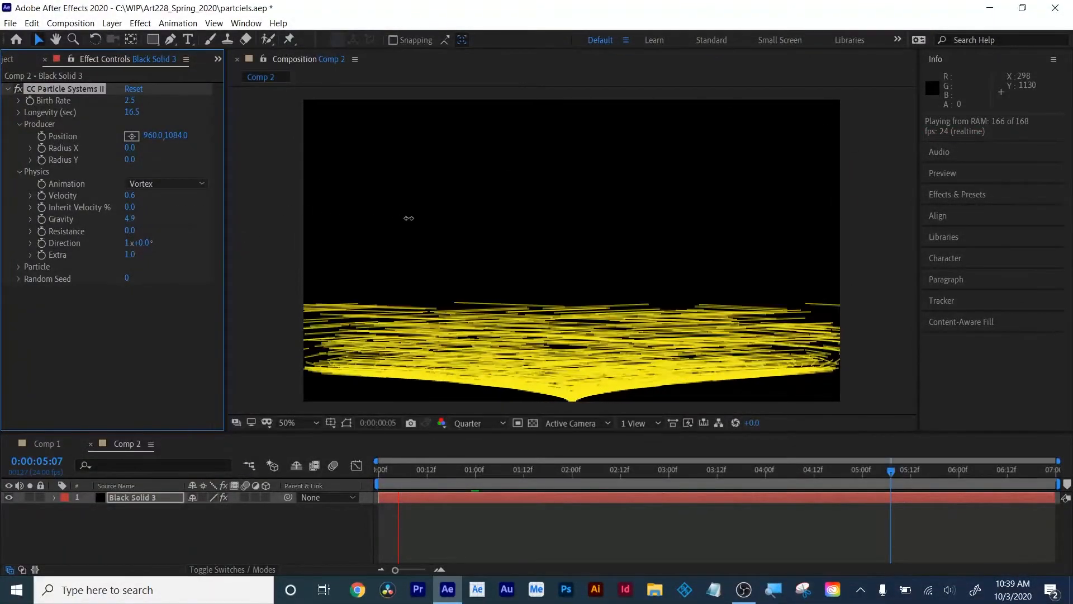
pyautogui.moveTo(500, 215); pyautogui.dragTo(3, 335)
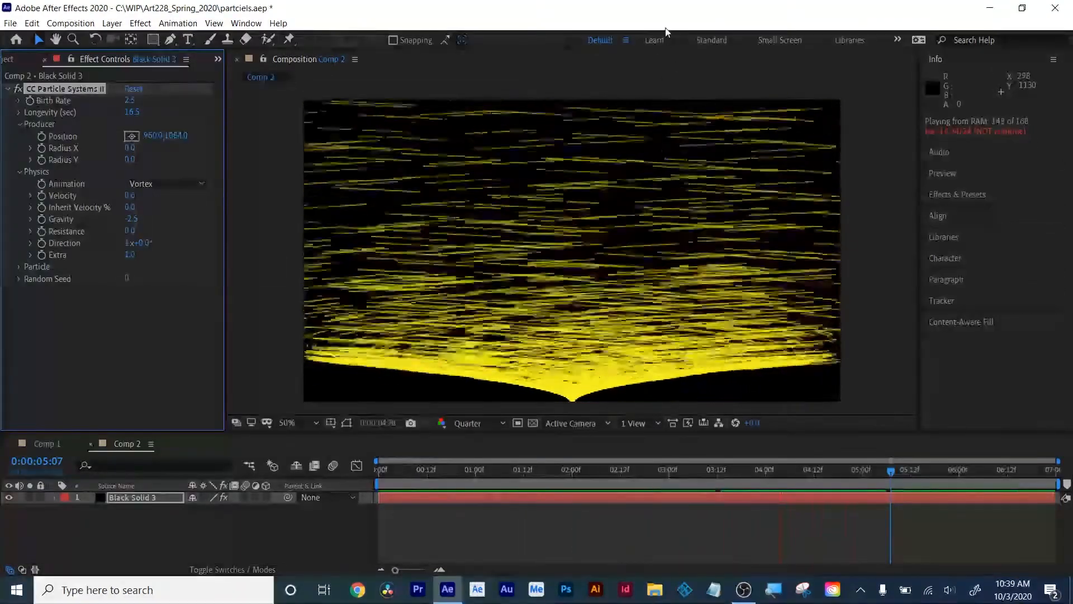
pyautogui.click(130, 218)
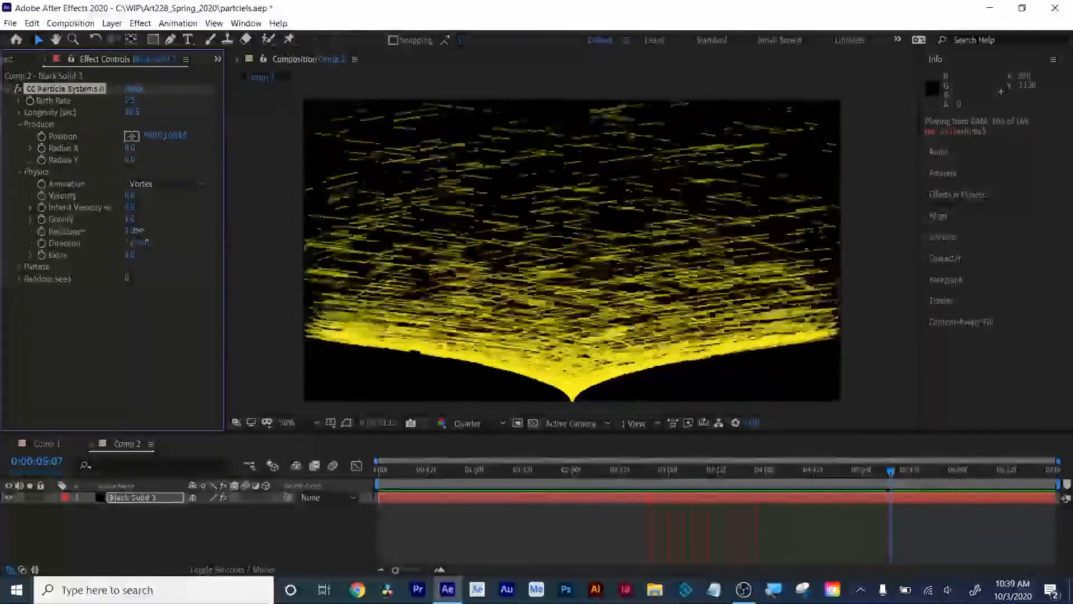
# Try a high Resistance such as 16.8 on the Vortex particles, settling on 0.3
pyautogui.moveTo(129, 230); pyautogui.dragTo(194, 229)
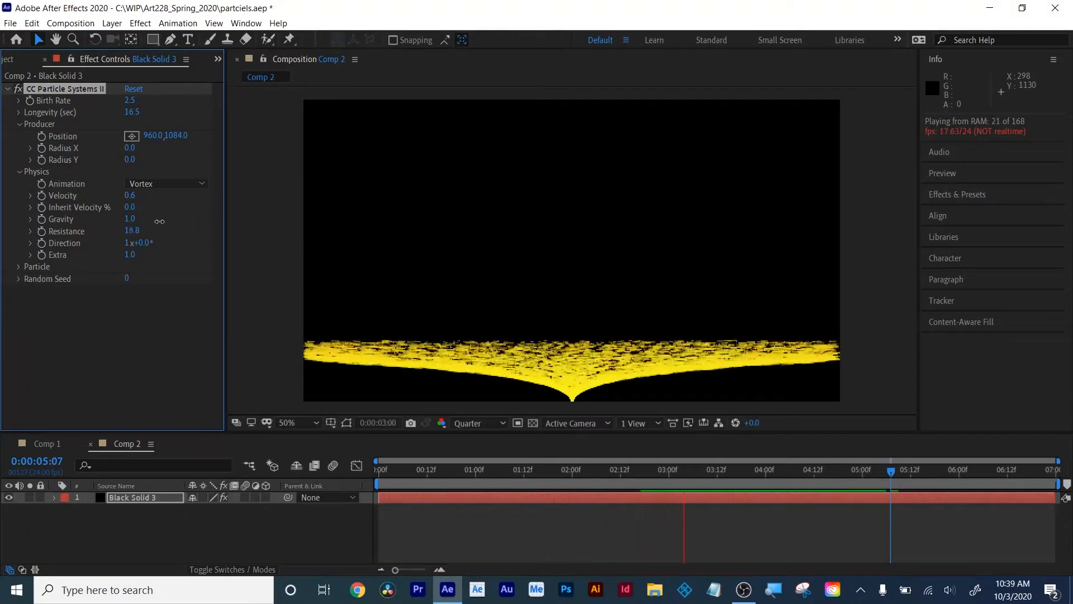
pyautogui.moveTo(159, 222); pyautogui.dragTo(9, 236)
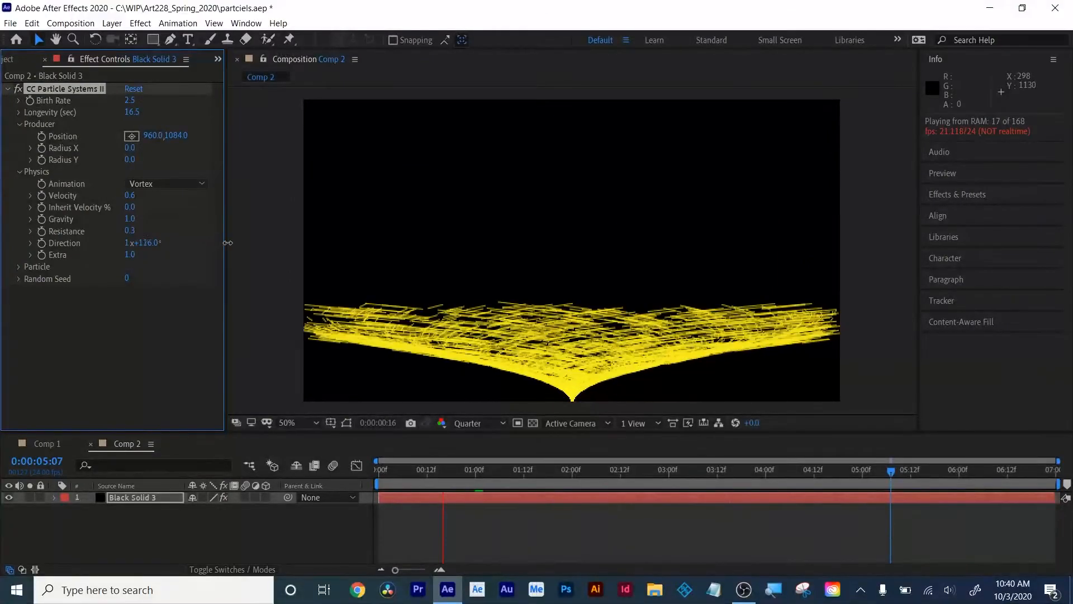
# Try rotating Direction under Vortex and under Fire, to values such as 2x+218°, and undo the Fire and Direction changes
pyautogui.moveTo(376, 244); pyautogui.dragTo(578, 240)
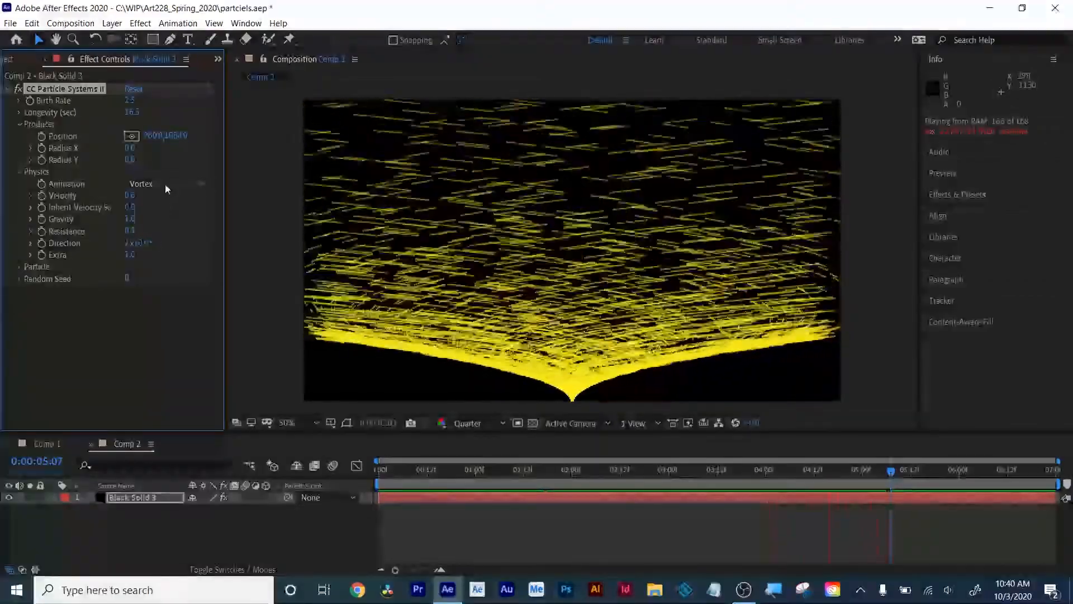
pyautogui.click(166, 183)
pyautogui.click(172, 265)
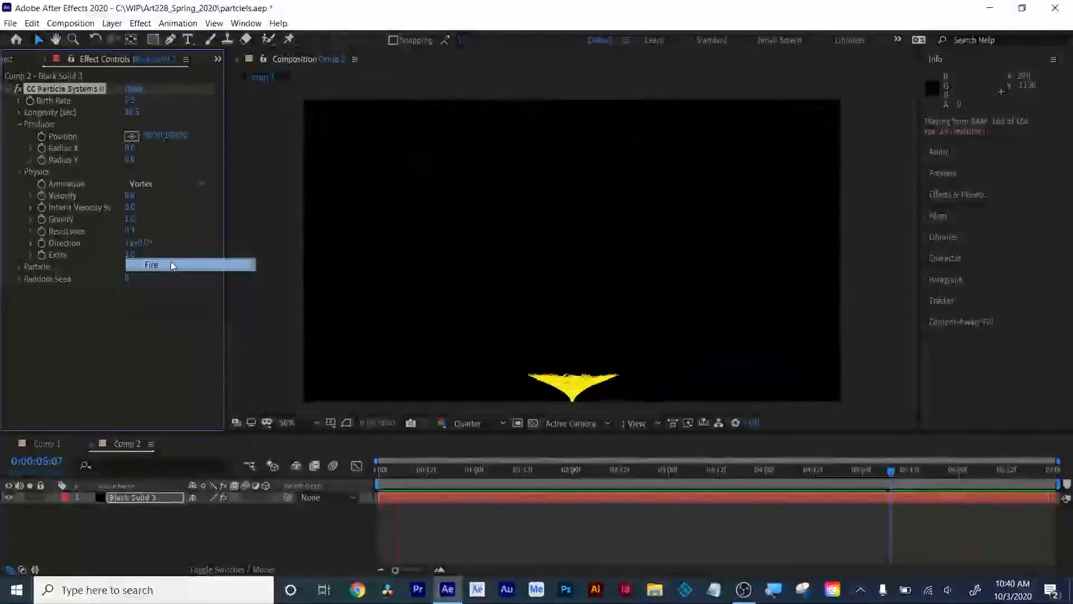
pyautogui.moveTo(141, 242); pyautogui.dragTo(479, 237)
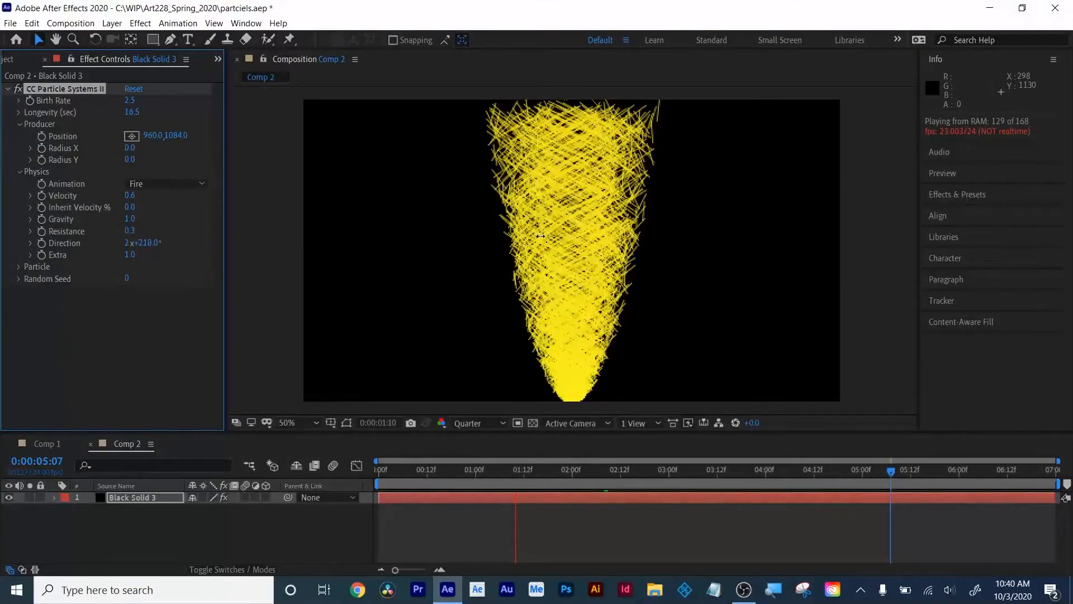
pyautogui.hotkey('ctrl', 'z')
pyautogui.hotkey('ctrl', 'z')
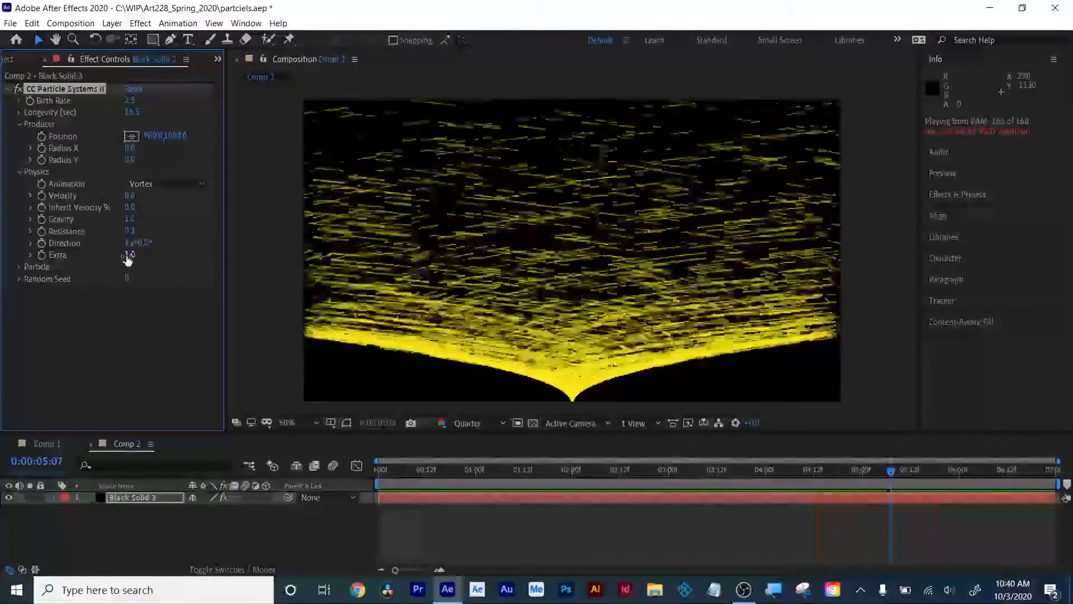
# Try different Extra values under Physics for the Vortex particles, settling on 1.8
pyautogui.moveTo(128, 255); pyautogui.dragTo(193, 254)
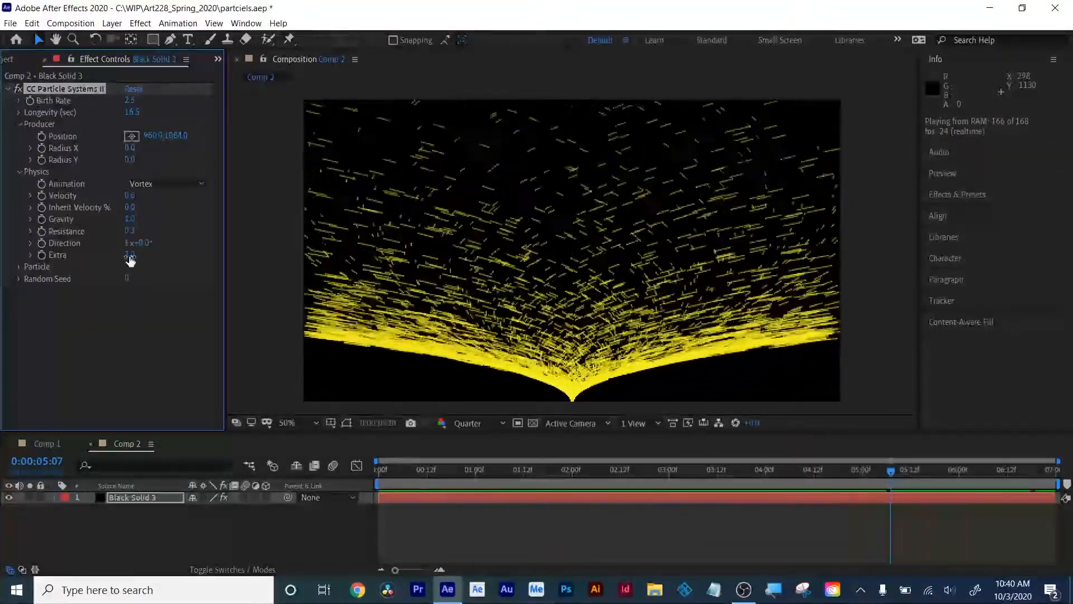
pyautogui.moveTo(130, 256); pyautogui.dragTo(213, 241)
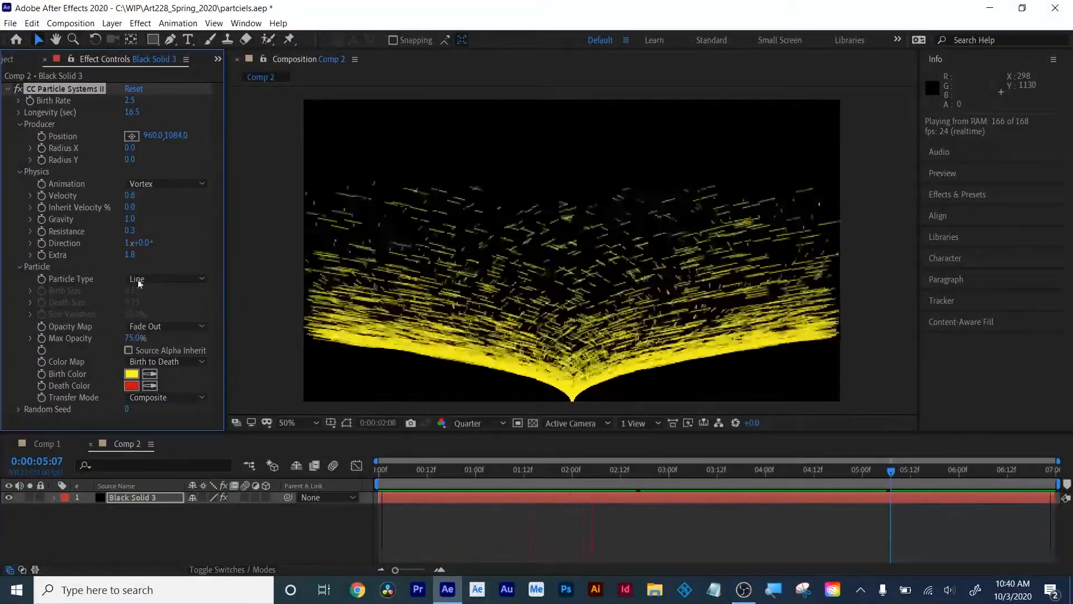
# Try the Star, Shaded Sphere, Faded Sphere and Lens Convex particle types, settling on Cube
pyautogui.click(170, 279)
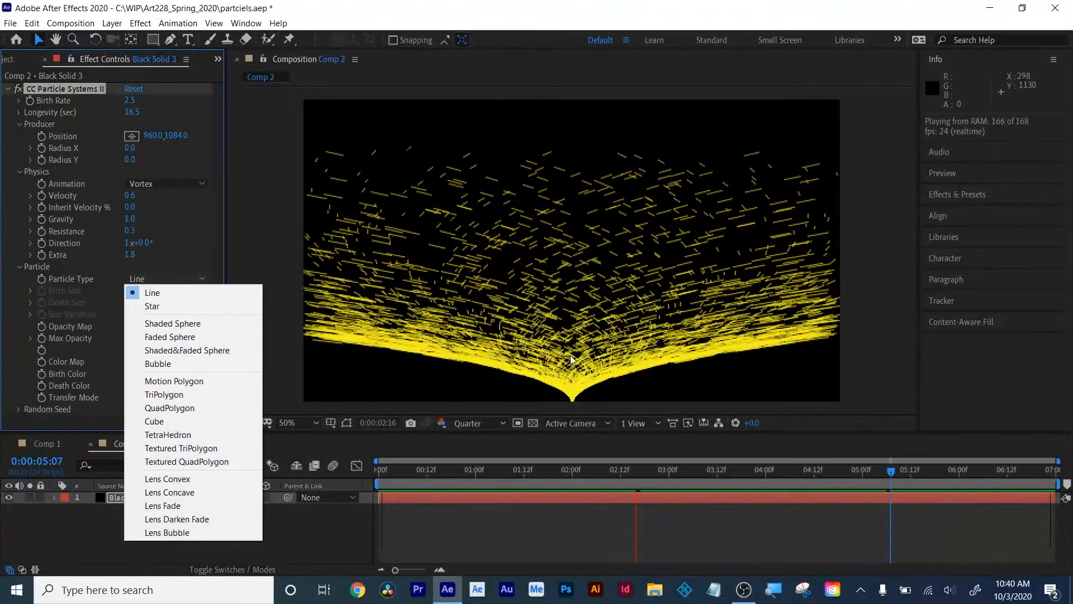
pyautogui.click(179, 306)
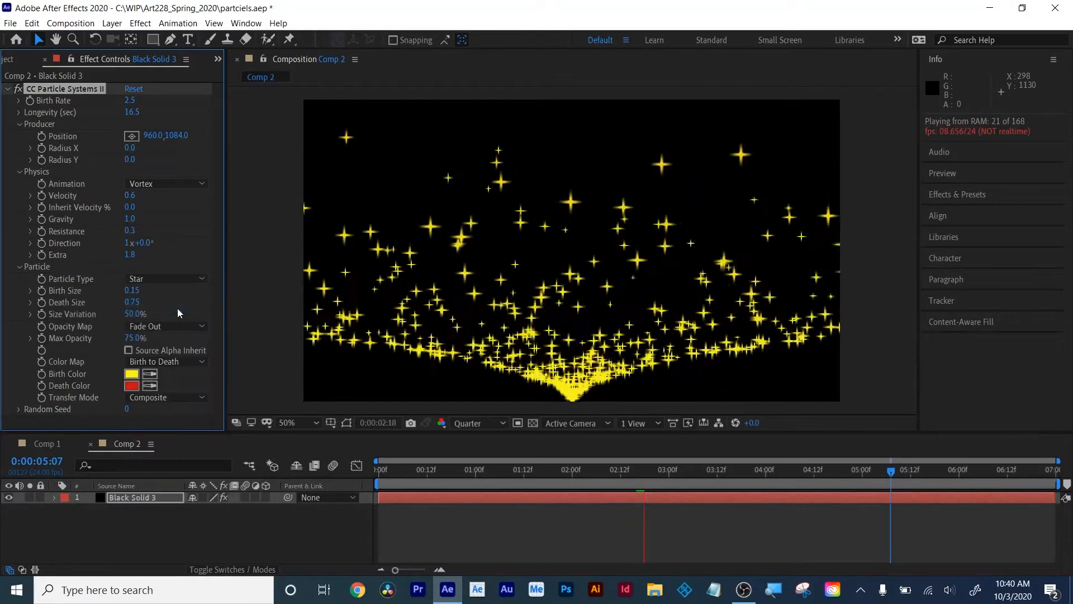
pyautogui.click(195, 279)
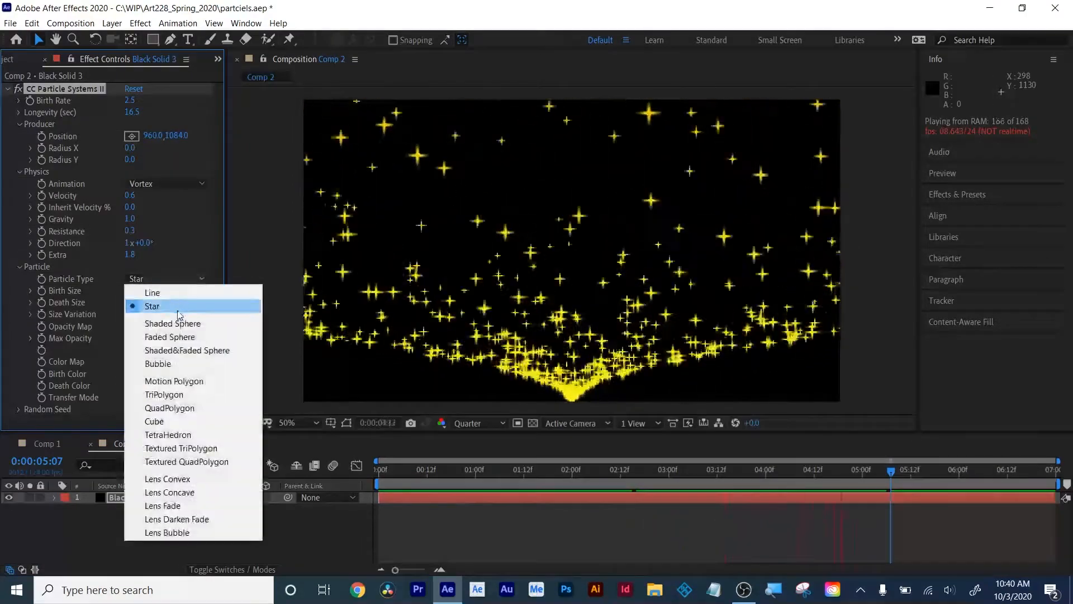
pyautogui.click(183, 324)
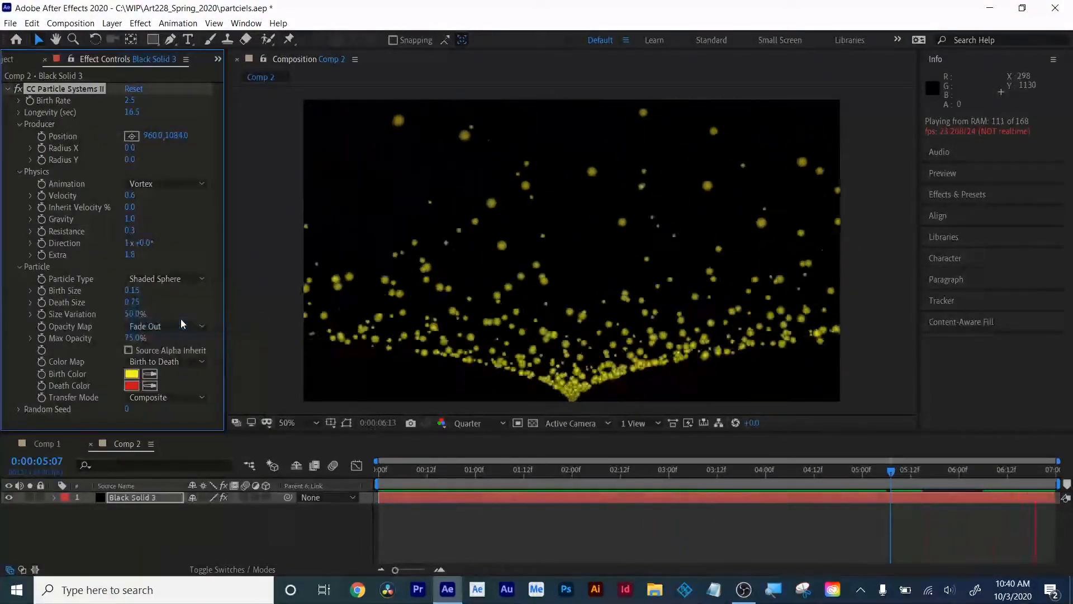
pyautogui.click(171, 281)
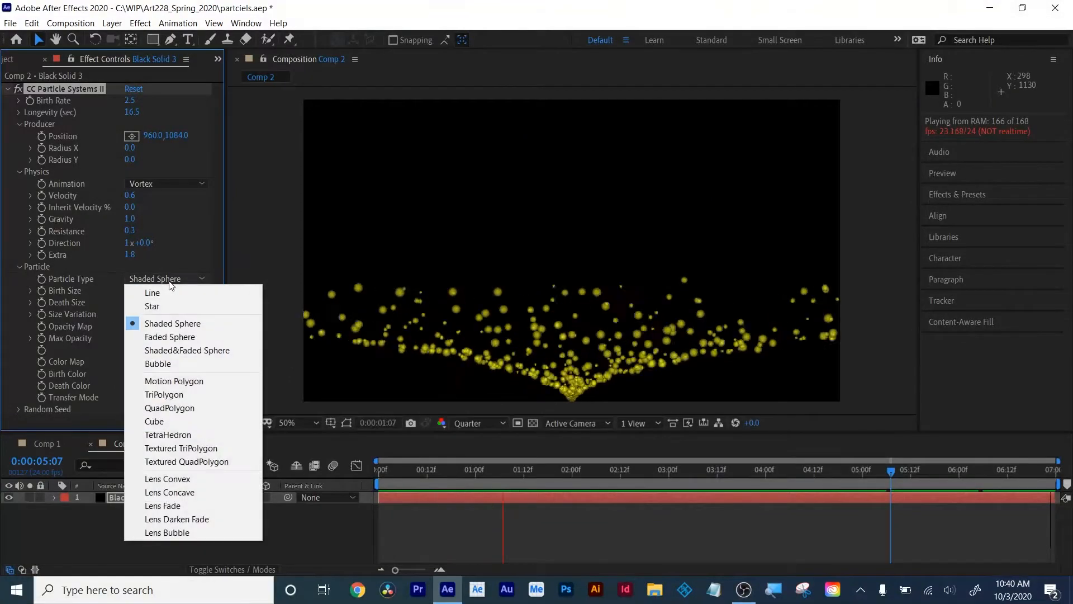
pyautogui.click(174, 337)
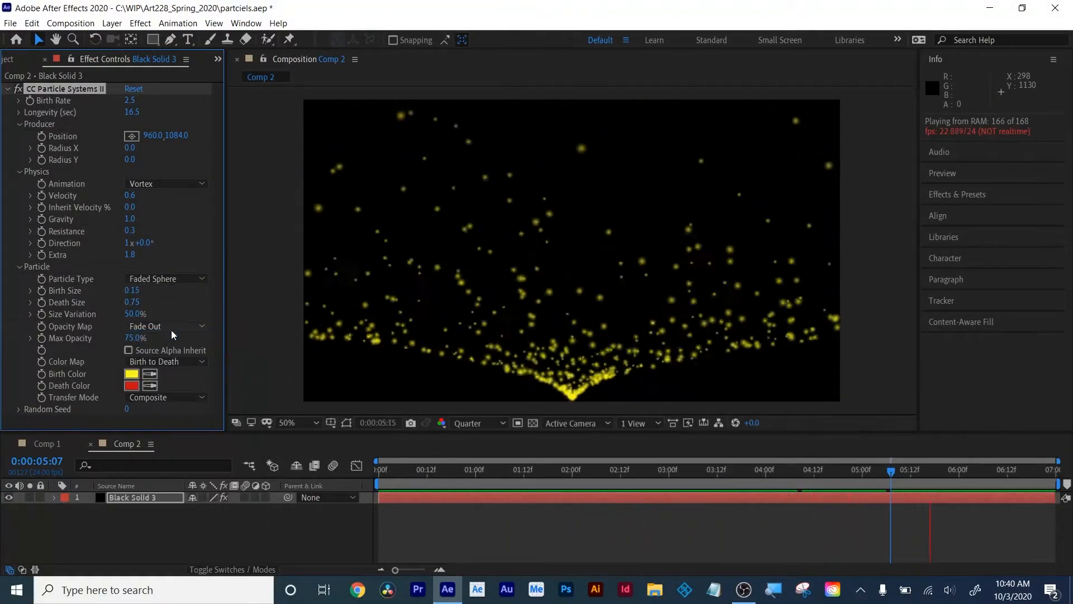
pyautogui.click(158, 279)
pyautogui.click(205, 482)
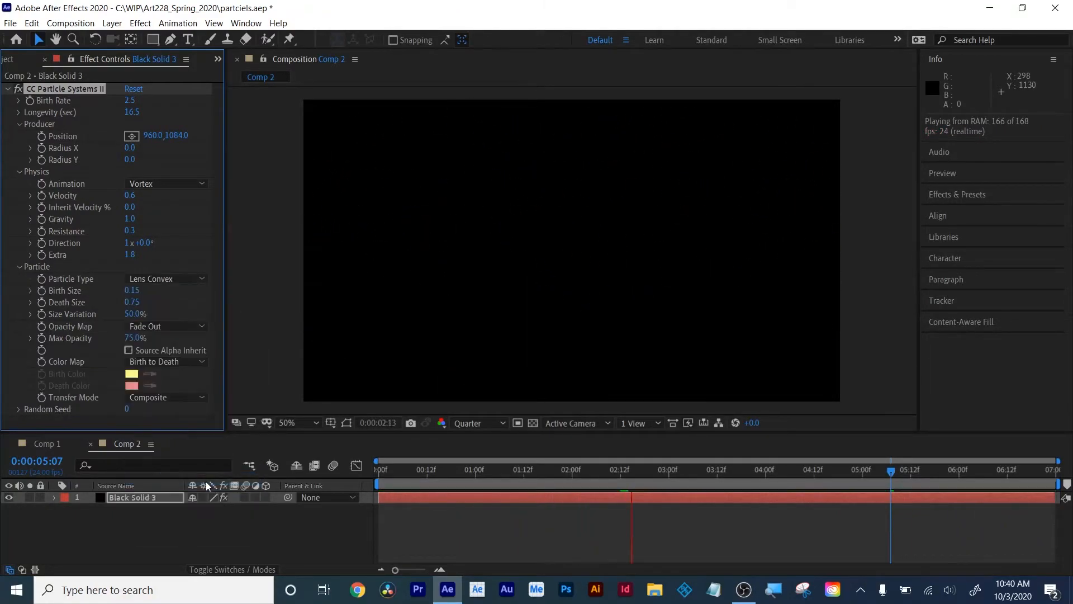
pyautogui.click(162, 278)
pyautogui.click(168, 419)
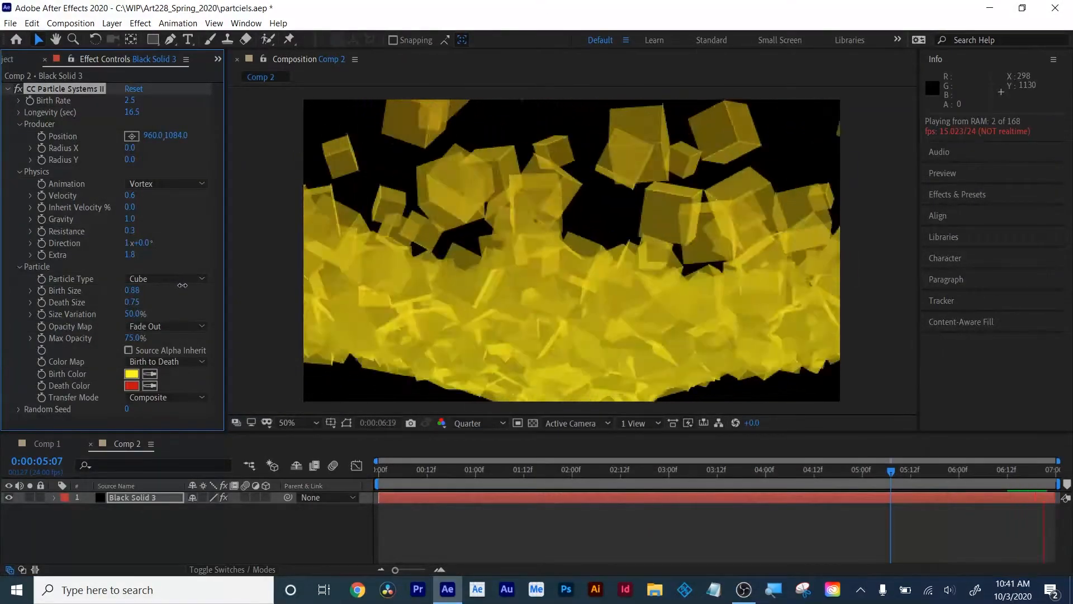
# Try different Birth Size and Death Size values for the cubes, settling on 0.33 and 10.07
pyautogui.moveTo(183, 285); pyautogui.dragTo(165, 302)
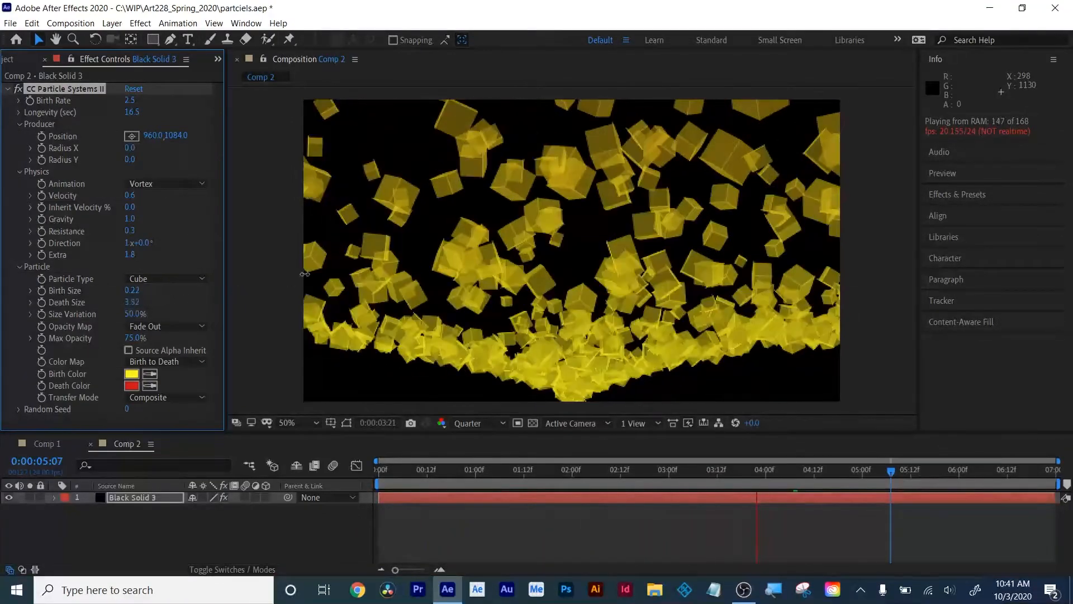
pyautogui.moveTo(407, 244); pyautogui.dragTo(496, 219)
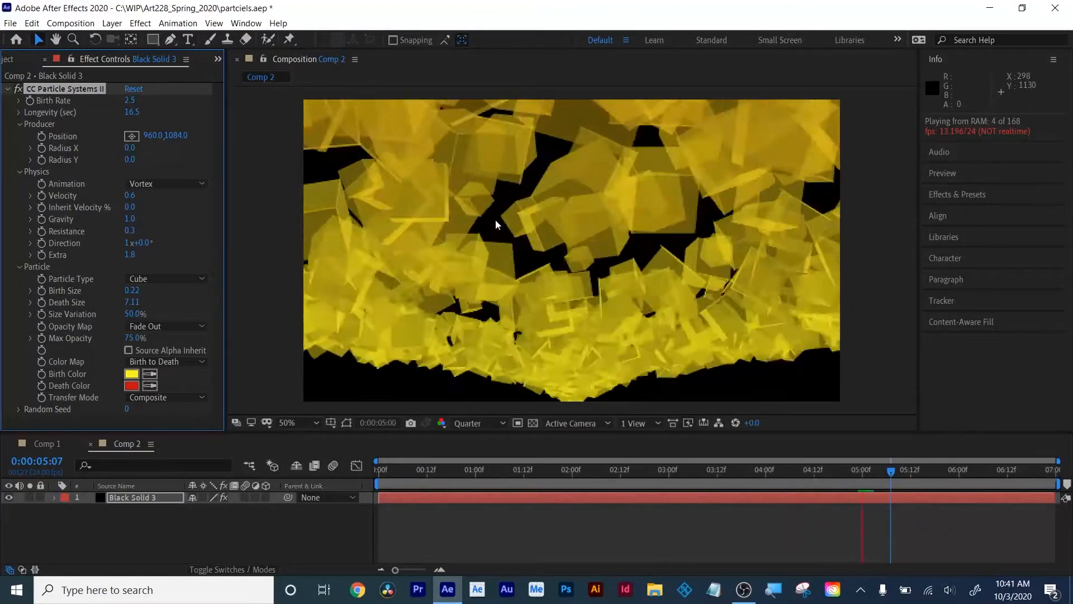
pyautogui.moveTo(132, 291); pyautogui.dragTo(135, 293)
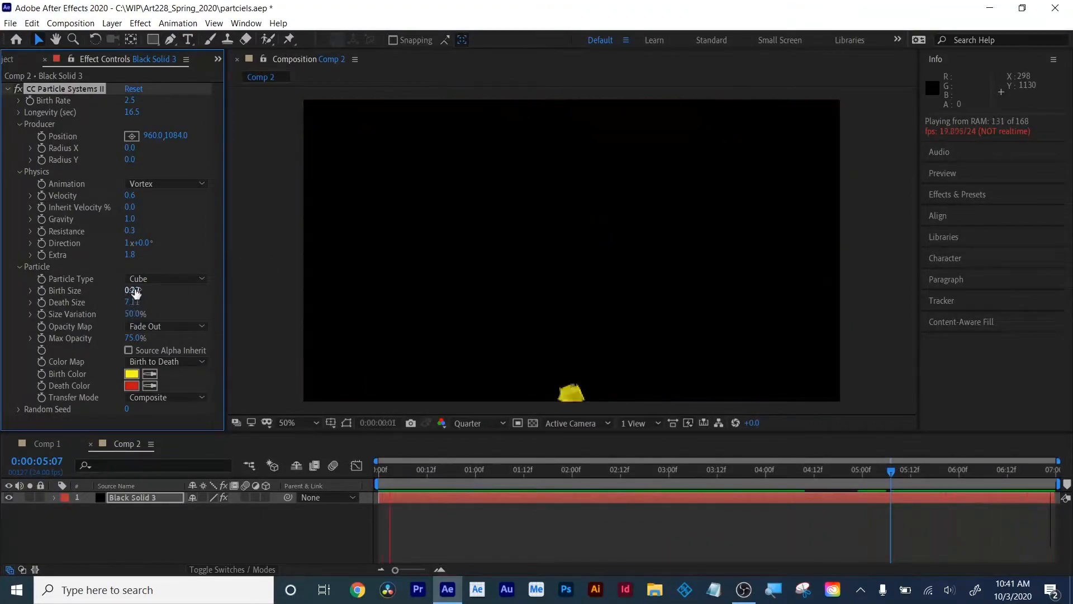
pyautogui.write('1')
pyautogui.press('Tab')
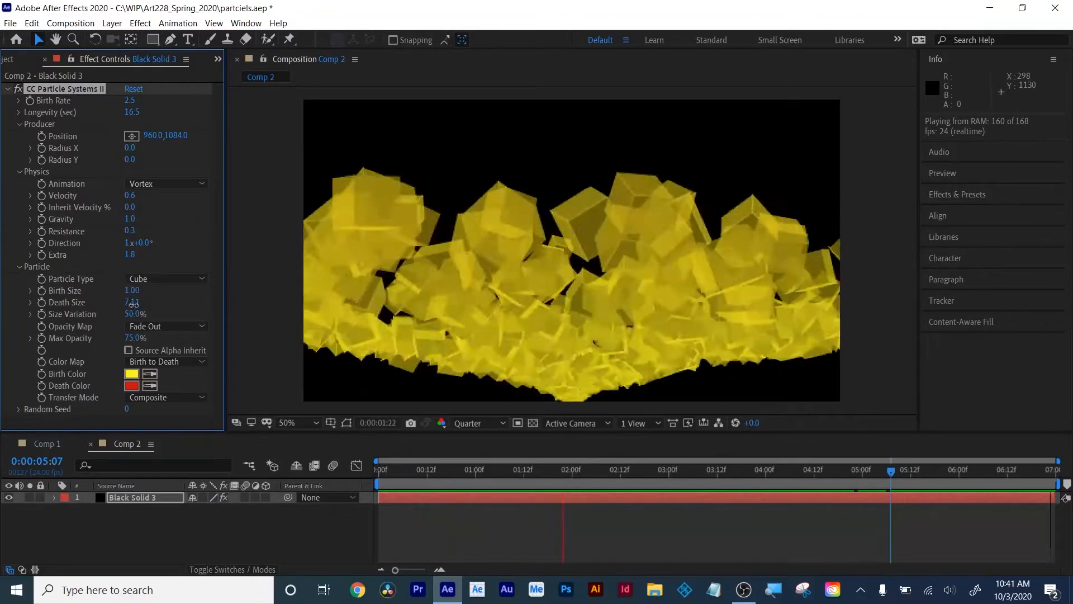
pyautogui.write('1')
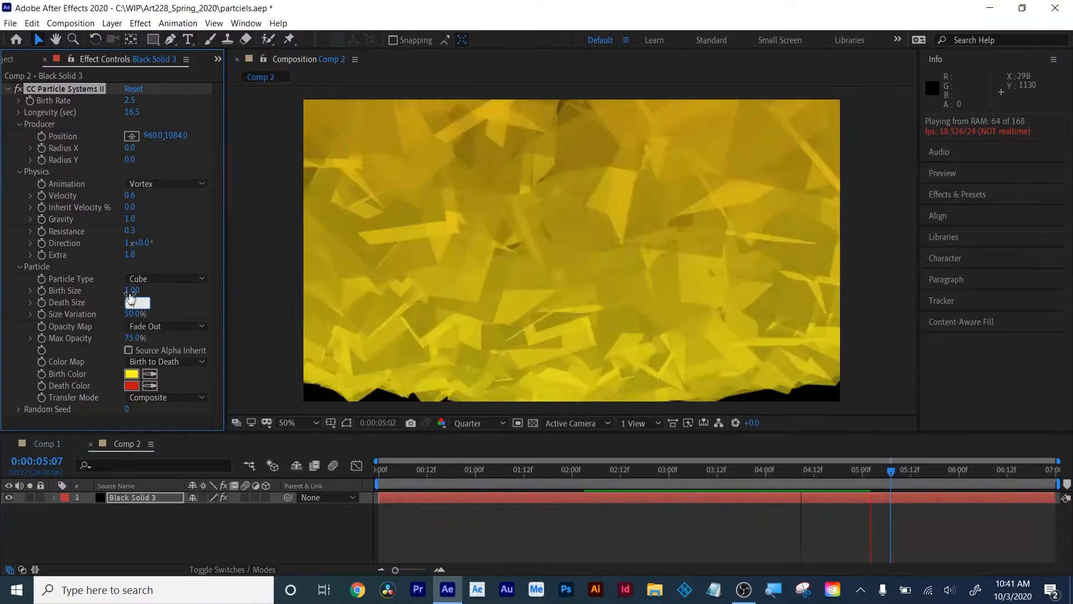
pyautogui.moveTo(137, 291); pyautogui.dragTo(687, 226)
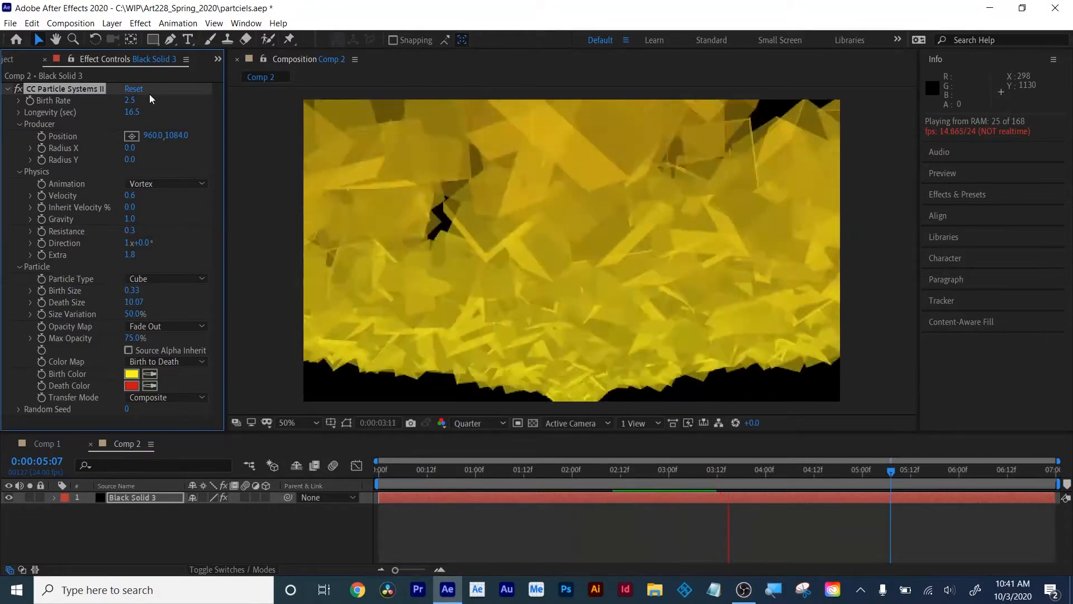
# Raise Longevity to 19.0 seconds and test Size Variation at 100% and 0% before restoring 50%
pyautogui.moveTo(130, 114); pyautogui.dragTo(286, 97)
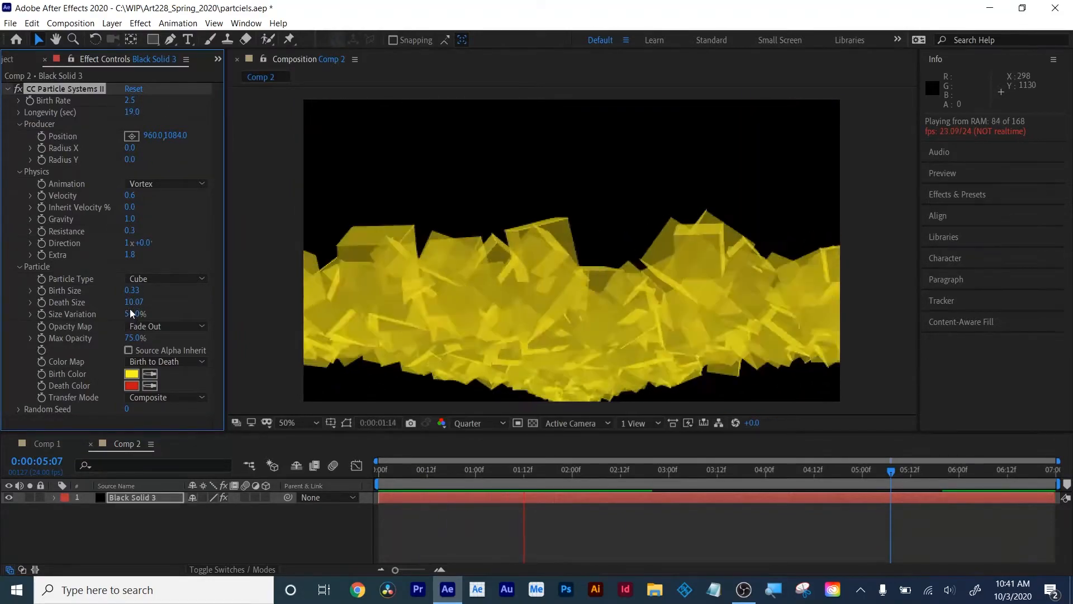
pyautogui.moveTo(131, 311); pyautogui.dragTo(179, 308)
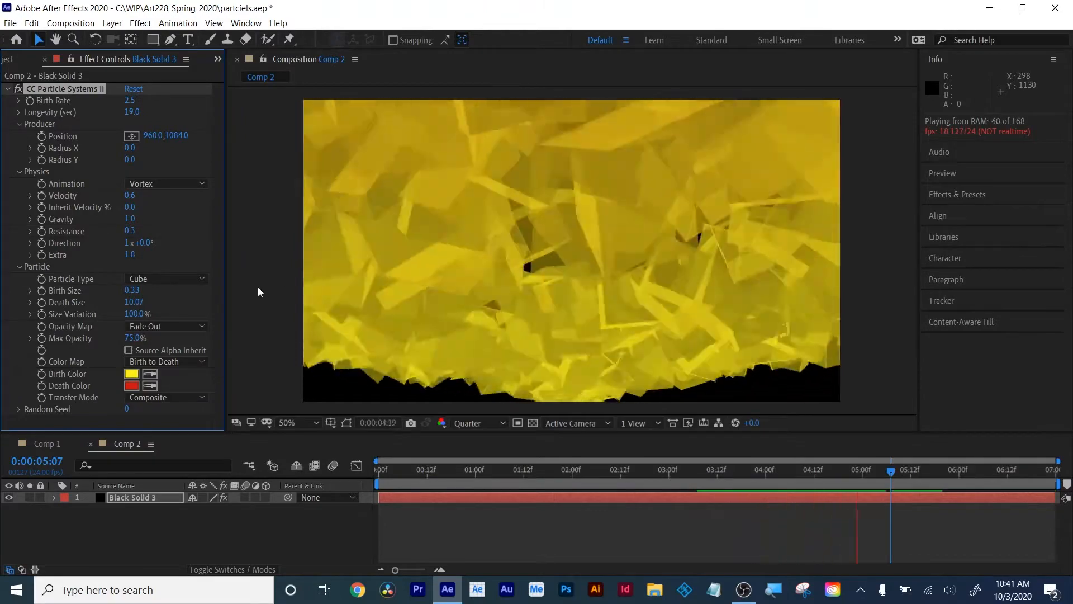
pyautogui.moveTo(134, 314); pyautogui.dragTo(72, 355)
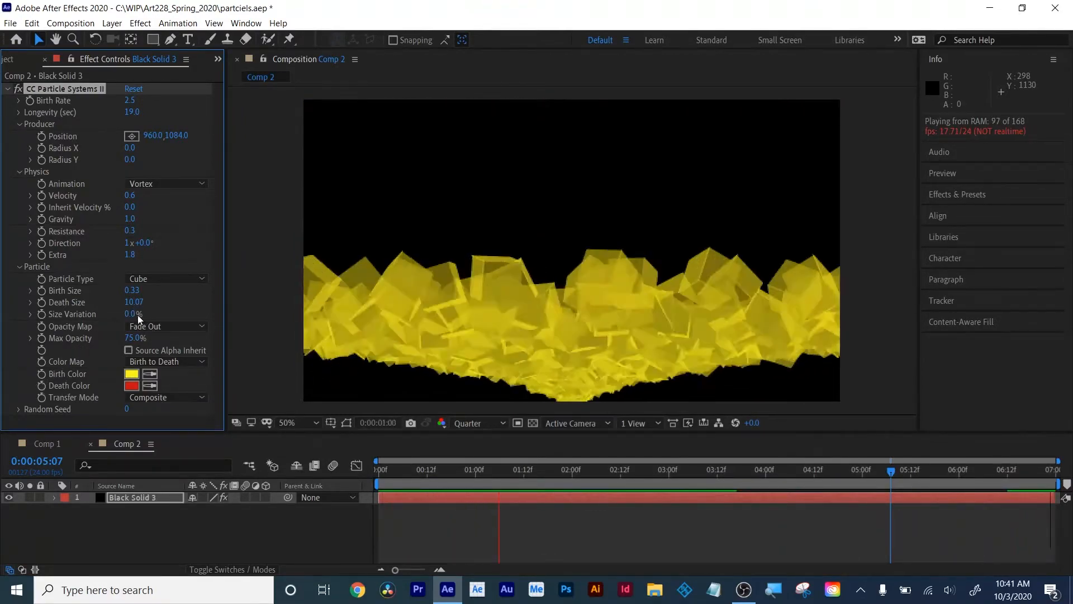
pyautogui.moveTo(138, 315)
pyautogui.mouseDown()
pyautogui.moveTo(173, 304)
pyautogui.moveTo(152, 303)
pyautogui.mouseUp()
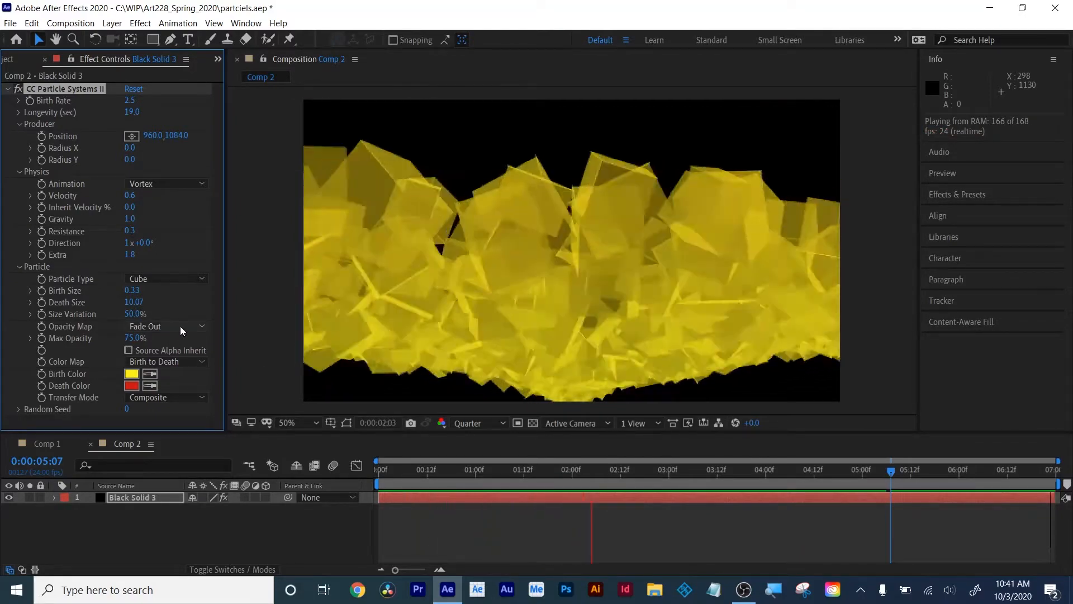
# Set the cubes' Opacity Map to Constant and Max Opacity to 100%
pyautogui.click(180, 326)
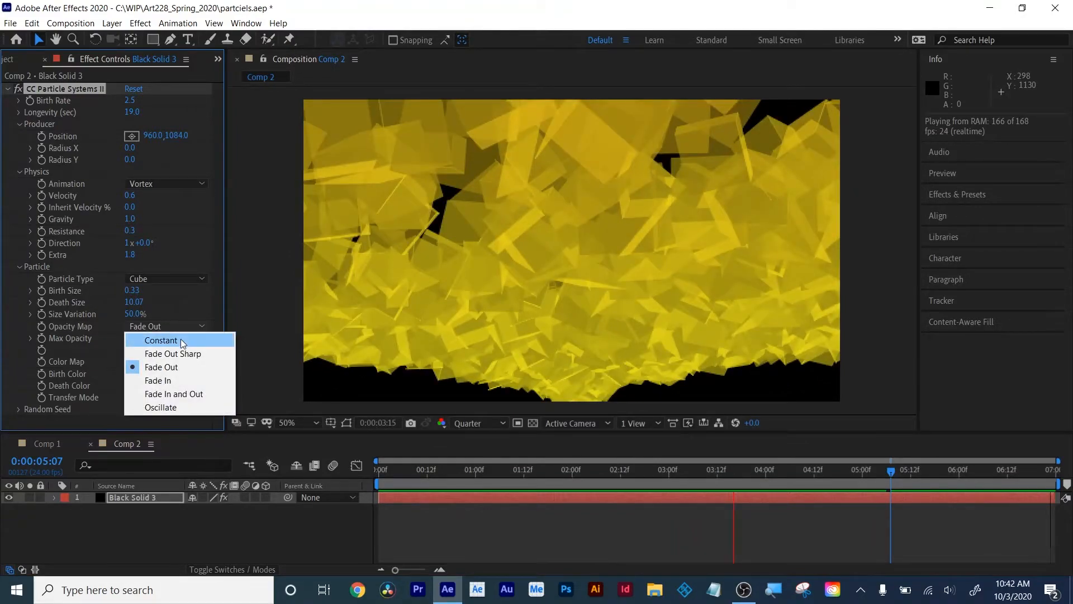
pyautogui.click(180, 340)
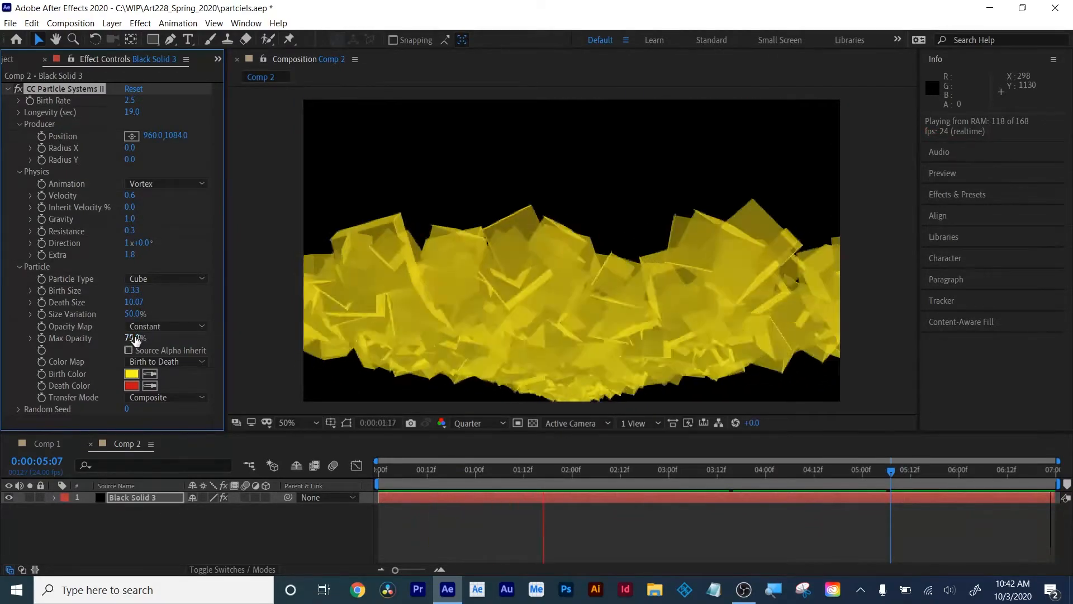
pyautogui.moveTo(129, 338); pyautogui.dragTo(168, 340)
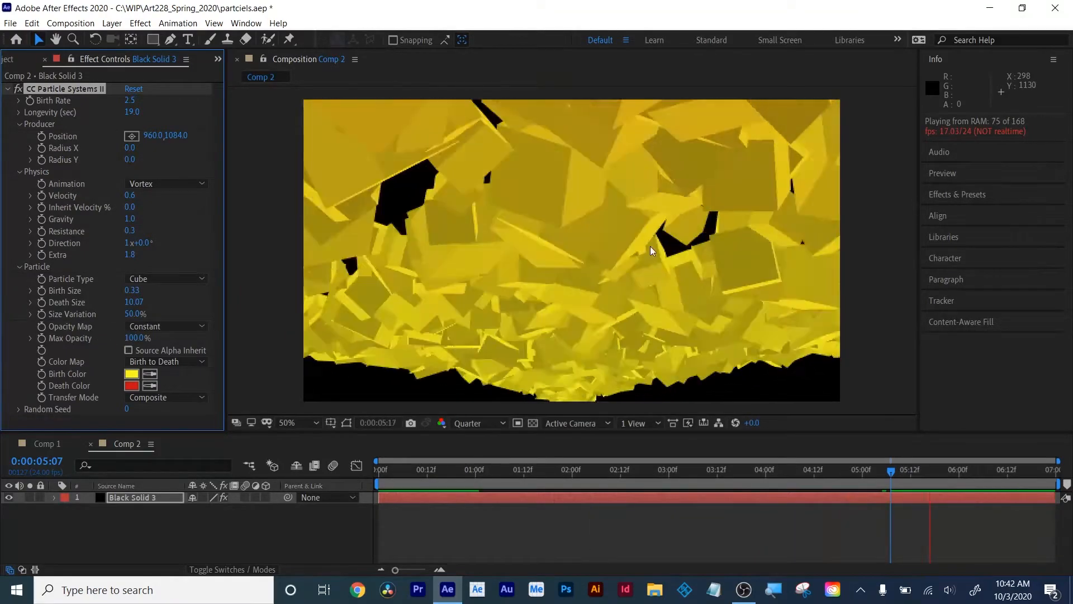
# Try the Fade In and Out opacity map on the cubes, settling on Oscillate
pyautogui.click(167, 327)
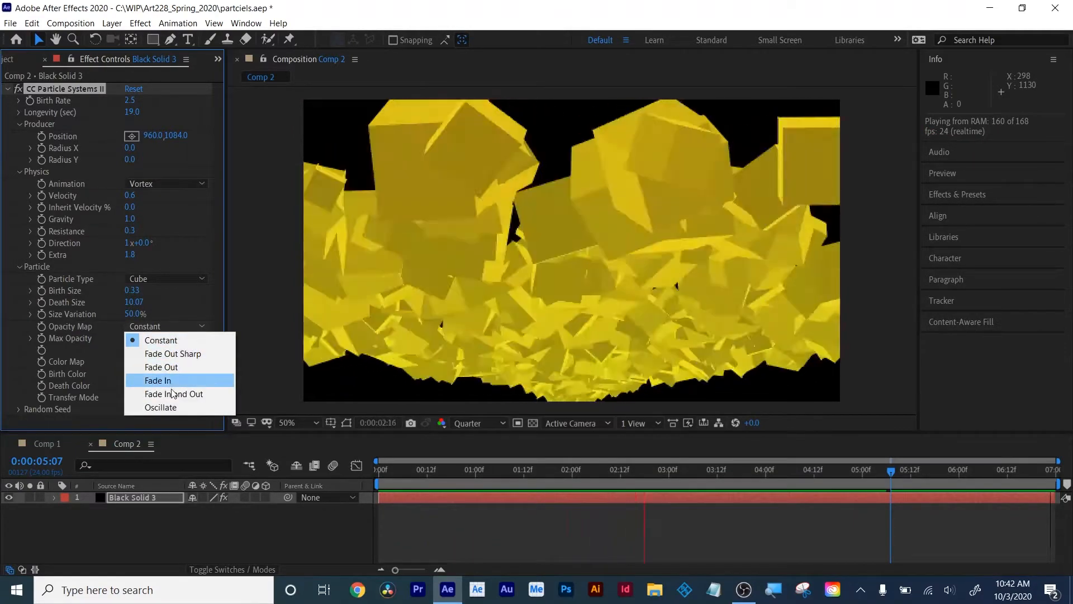
pyautogui.click(170, 393)
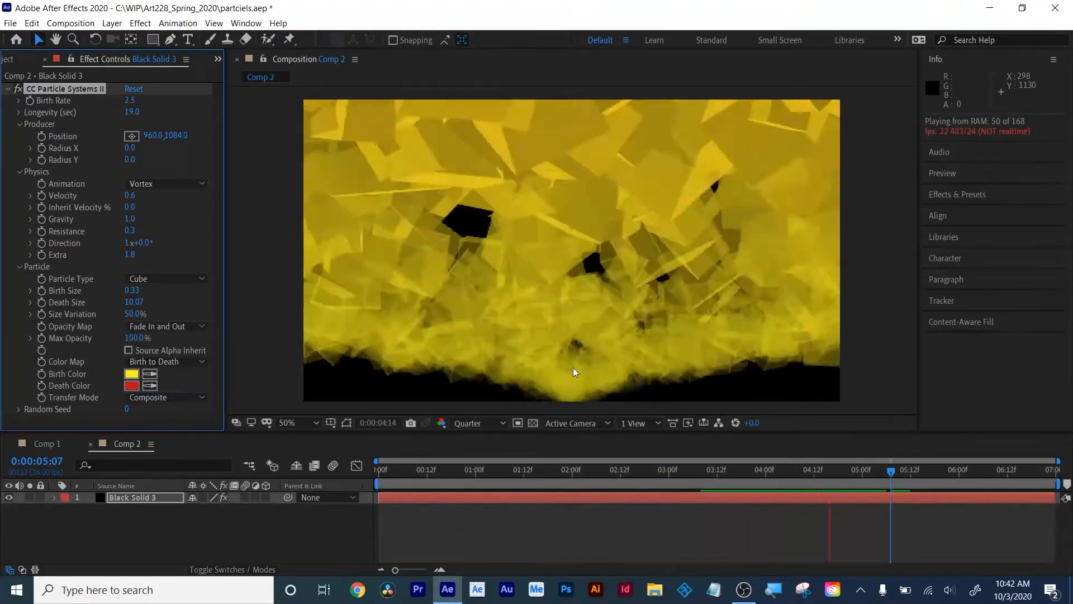
pyautogui.click(170, 329)
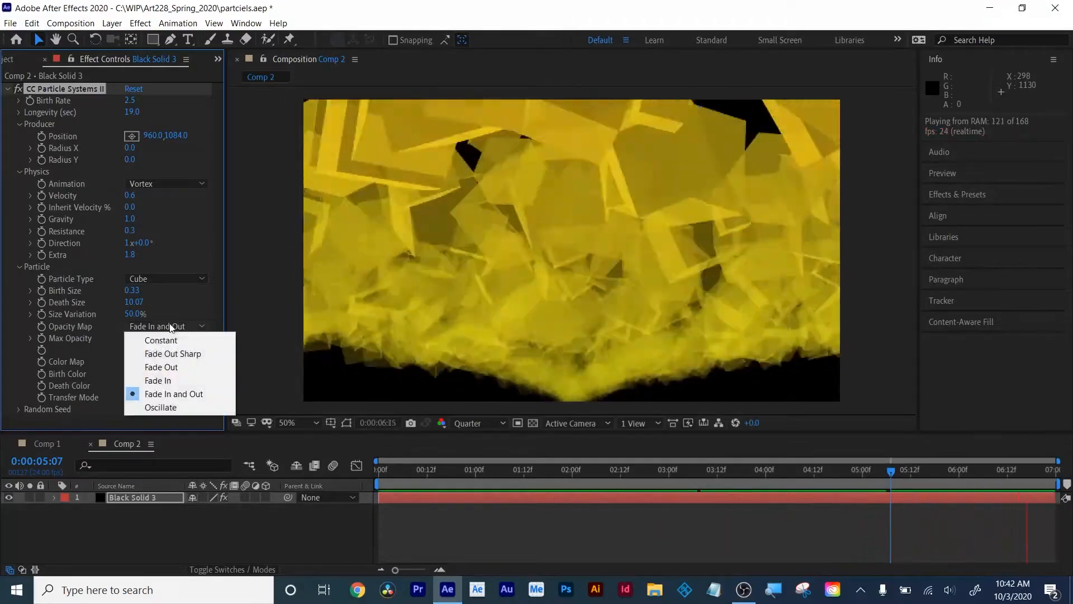
pyautogui.click(163, 407)
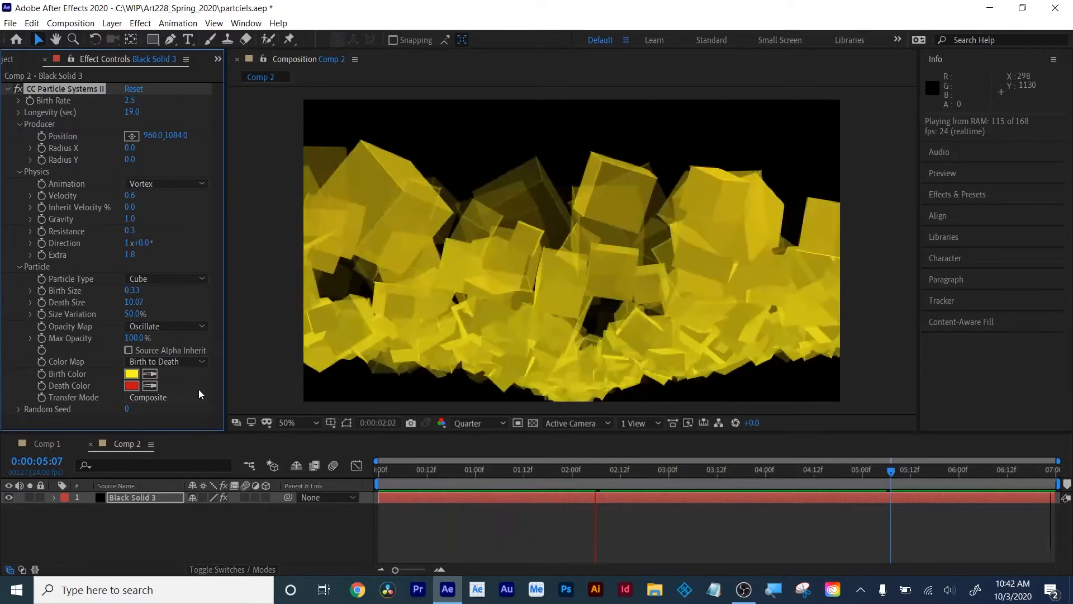
# Try the Origin to Death color map on the cubes and restore Birth to Death
pyautogui.click(179, 363)
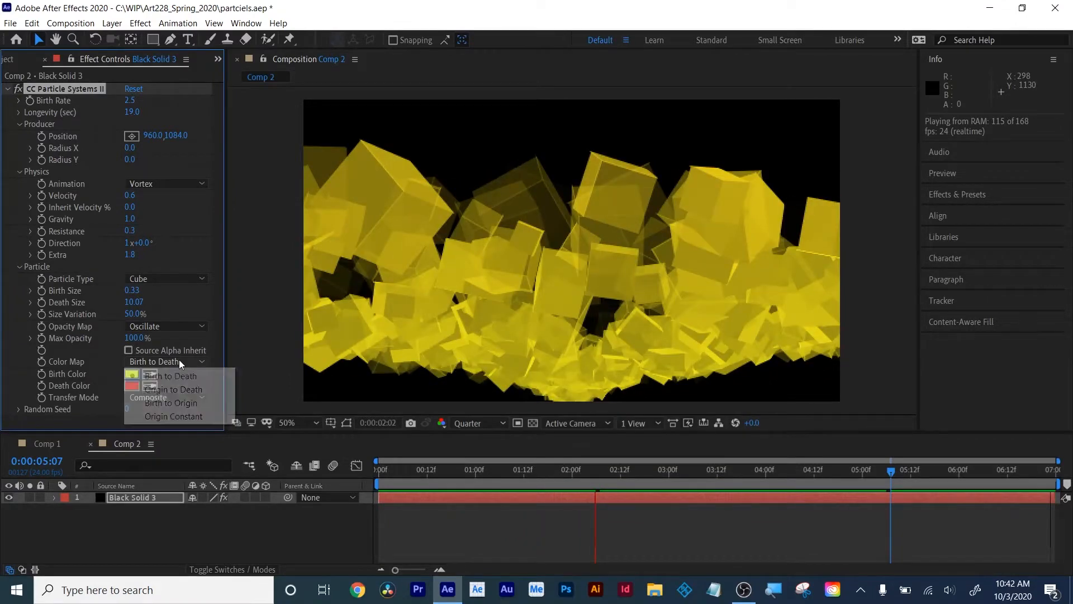
pyautogui.click(178, 389)
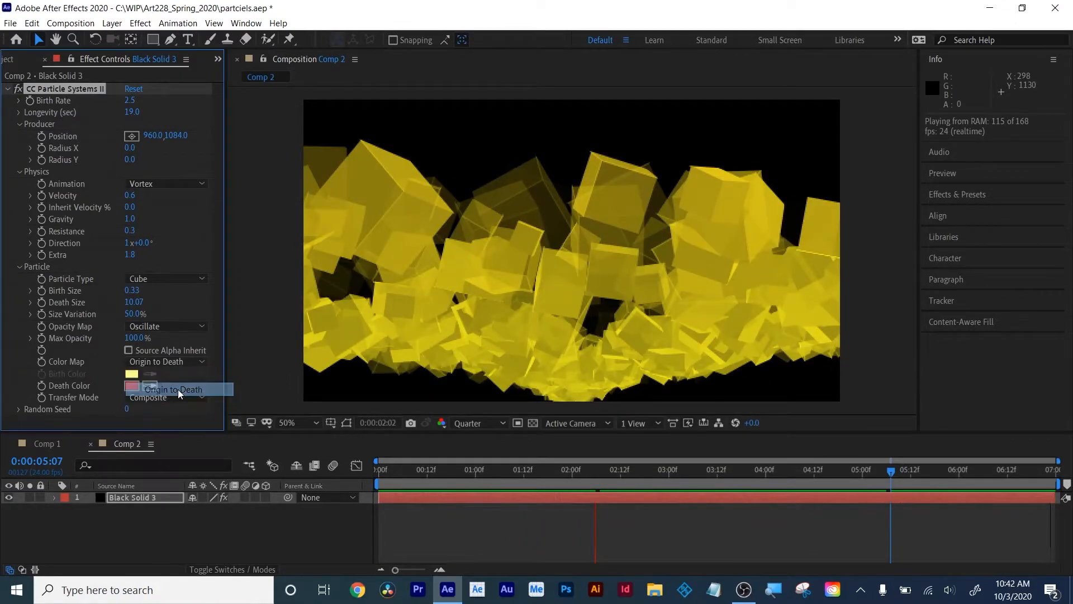
pyautogui.click(176, 361)
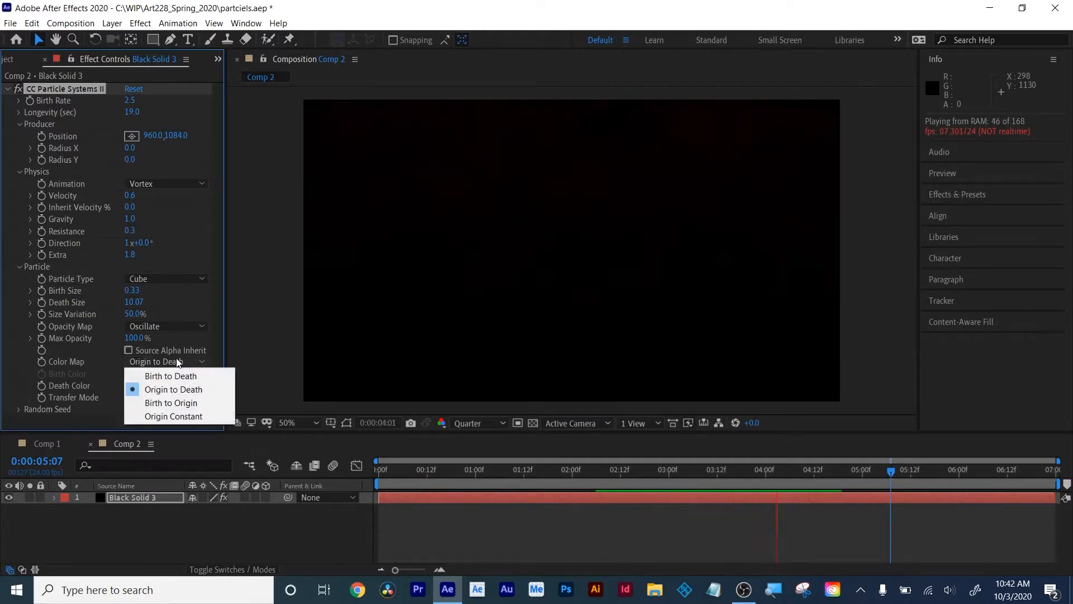
pyautogui.click(171, 376)
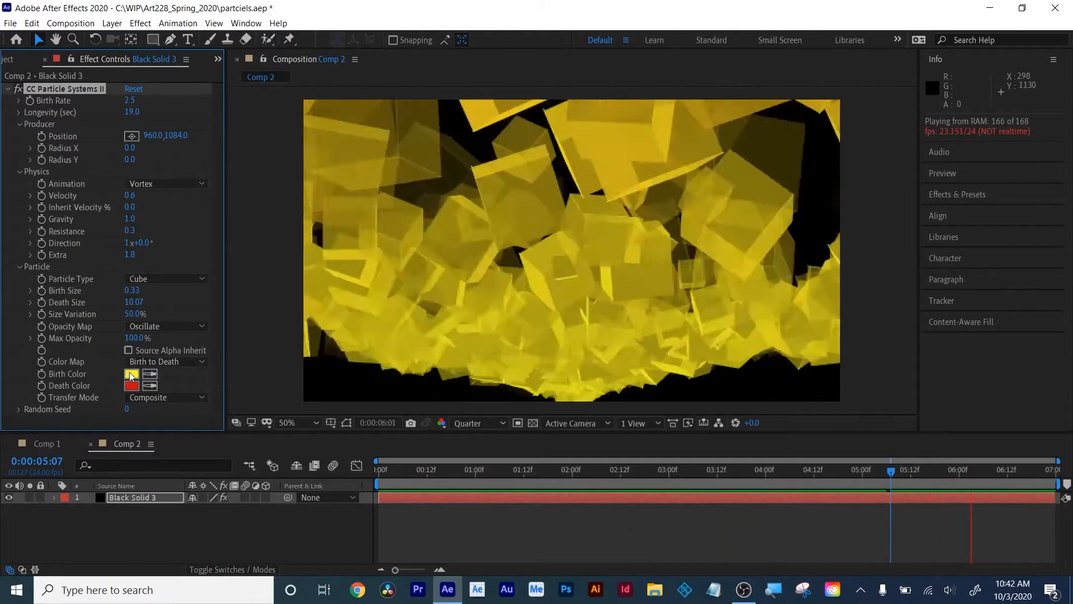
# Change the particles' Birth Color to cyan, 20FAF9
pyautogui.click(132, 373)
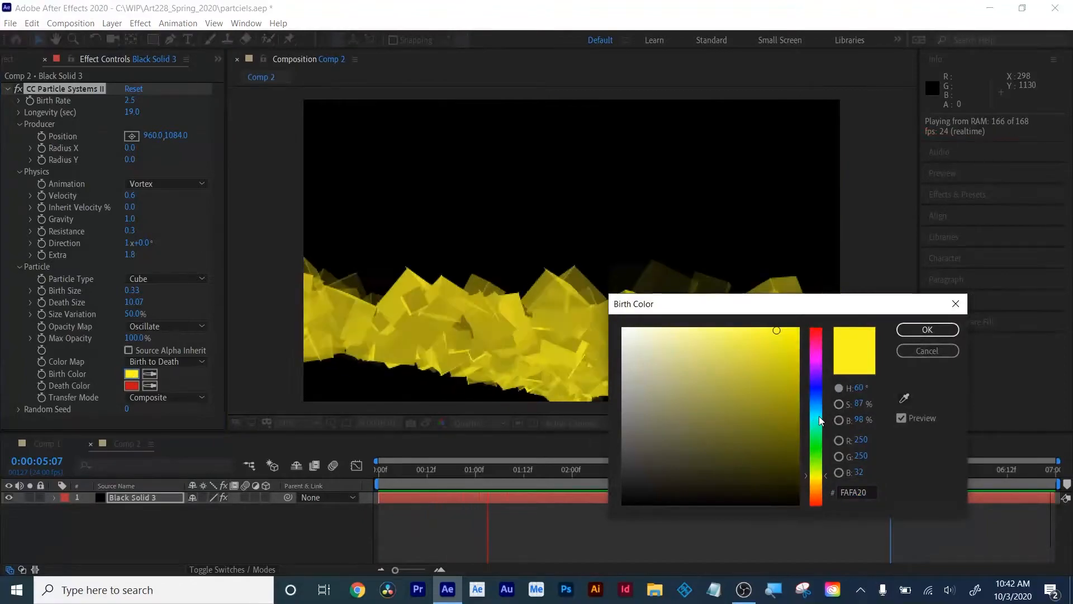
pyautogui.write('20FAF9')
pyautogui.click(912, 330)
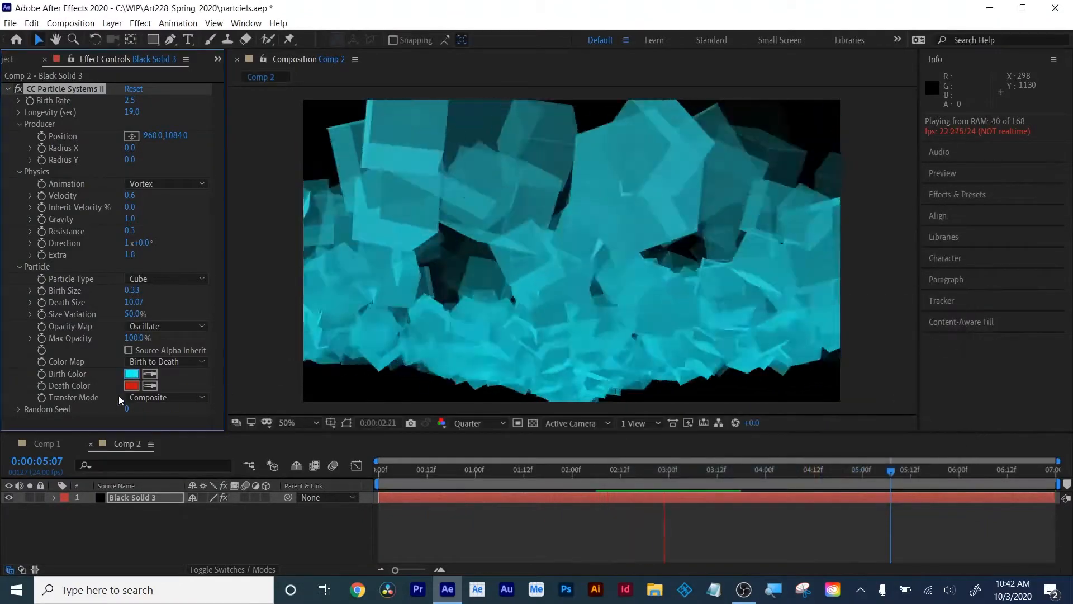
# Change the particles' Death Color to purple, A20AB3
pyautogui.click(131, 385)
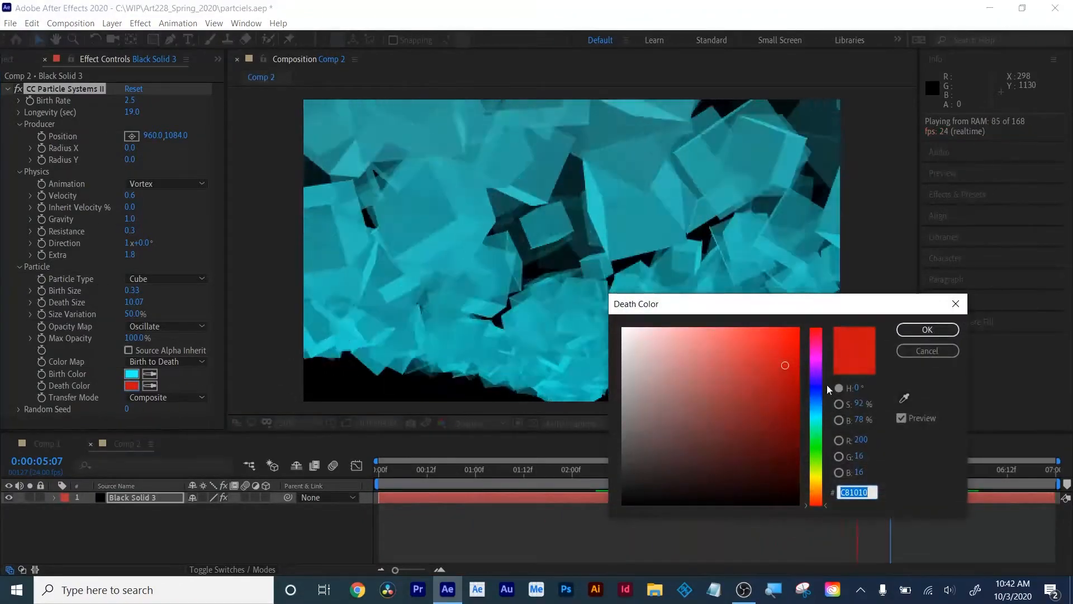
pyautogui.moveTo(816, 361)
pyautogui.mouseDown()
pyautogui.moveTo(816, 341)
pyautogui.moveTo(817, 352)
pyautogui.mouseUp()
pyautogui.click(790, 380)
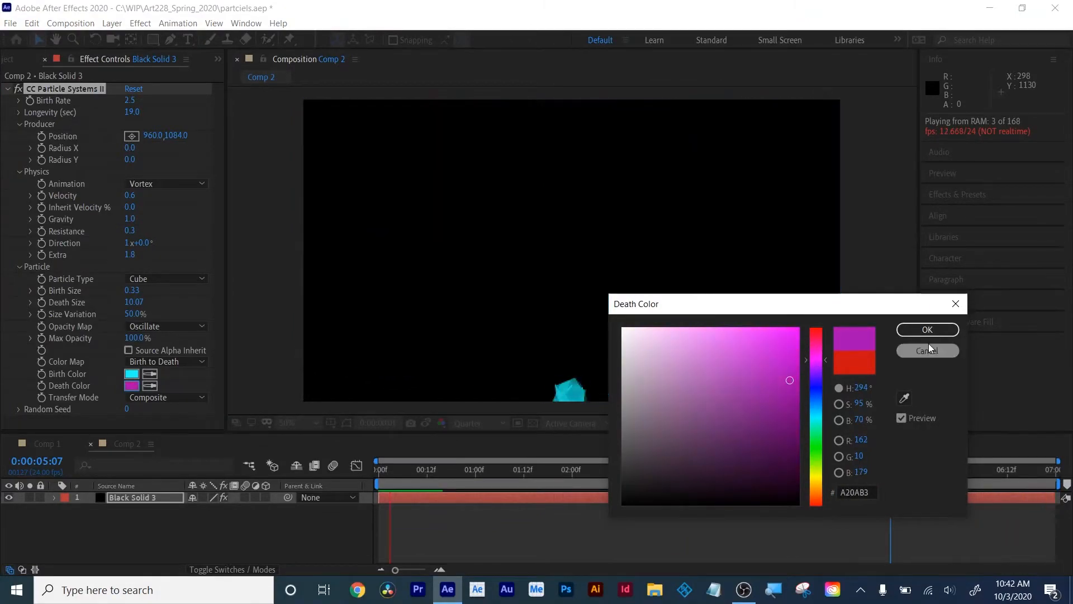
pyautogui.click(927, 329)
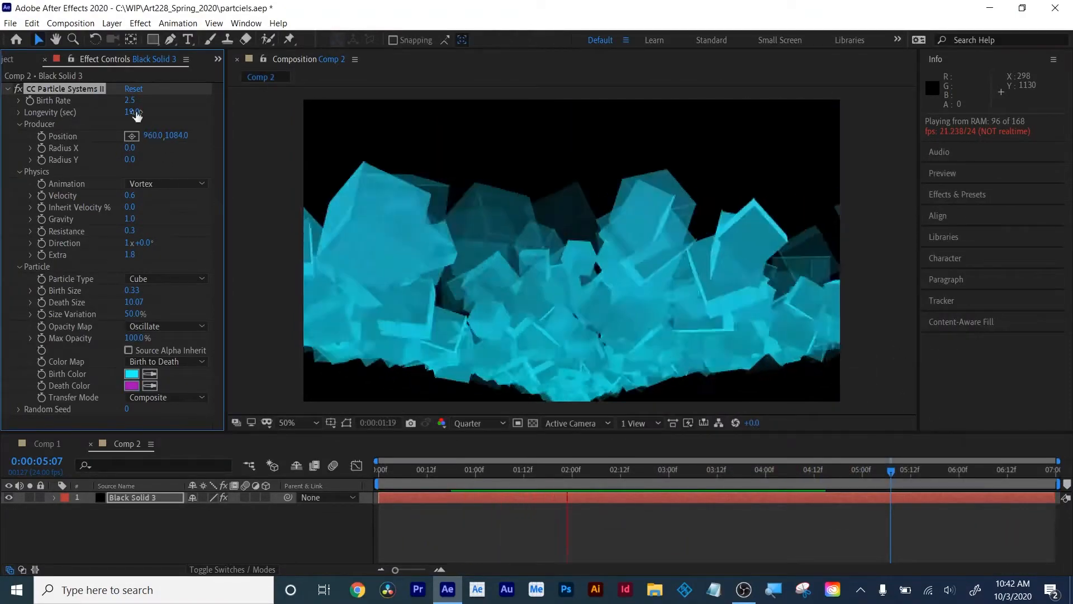
# Set the particle system's Birth Rate to 3.4 and its Longevity to 6.7 seconds
pyautogui.moveTo(131, 101); pyautogui.dragTo(0, 318)
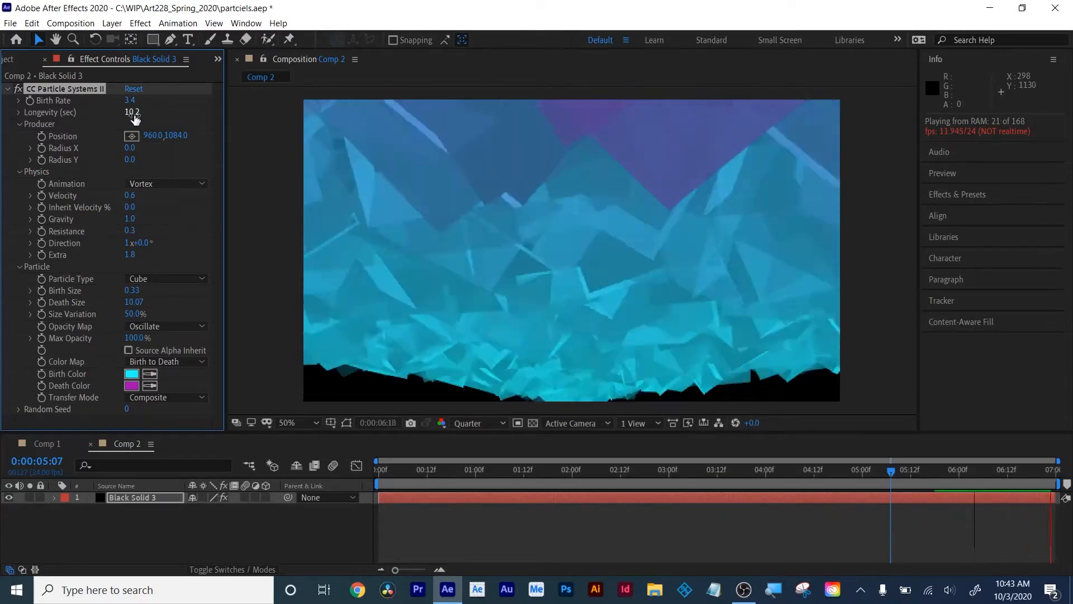
pyautogui.moveTo(130, 112); pyautogui.dragTo(56, 208)
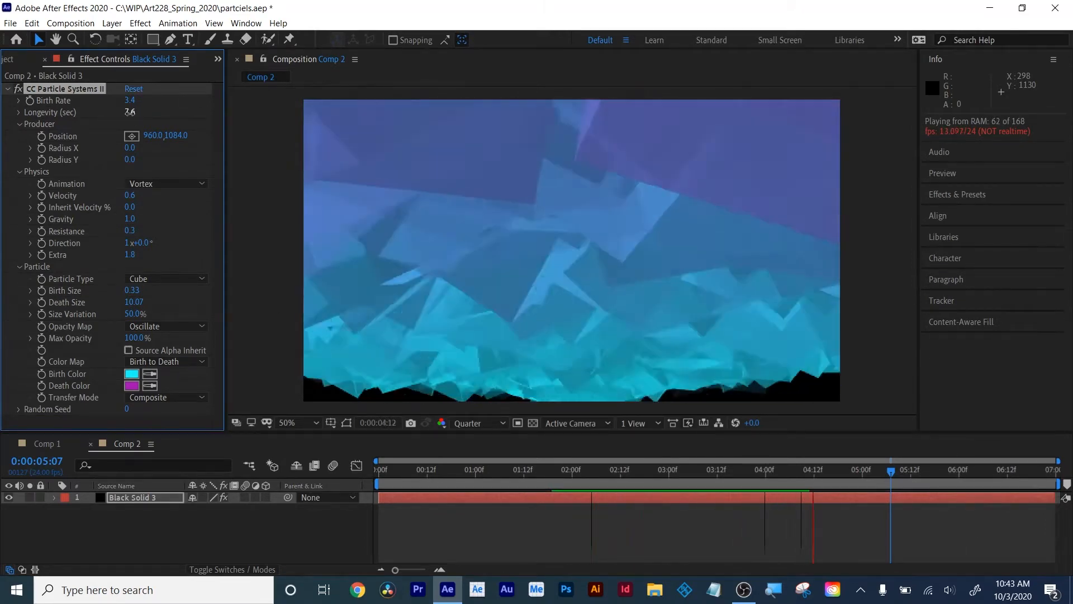
pyautogui.moveTo(129, 111); pyautogui.dragTo(99, 141)
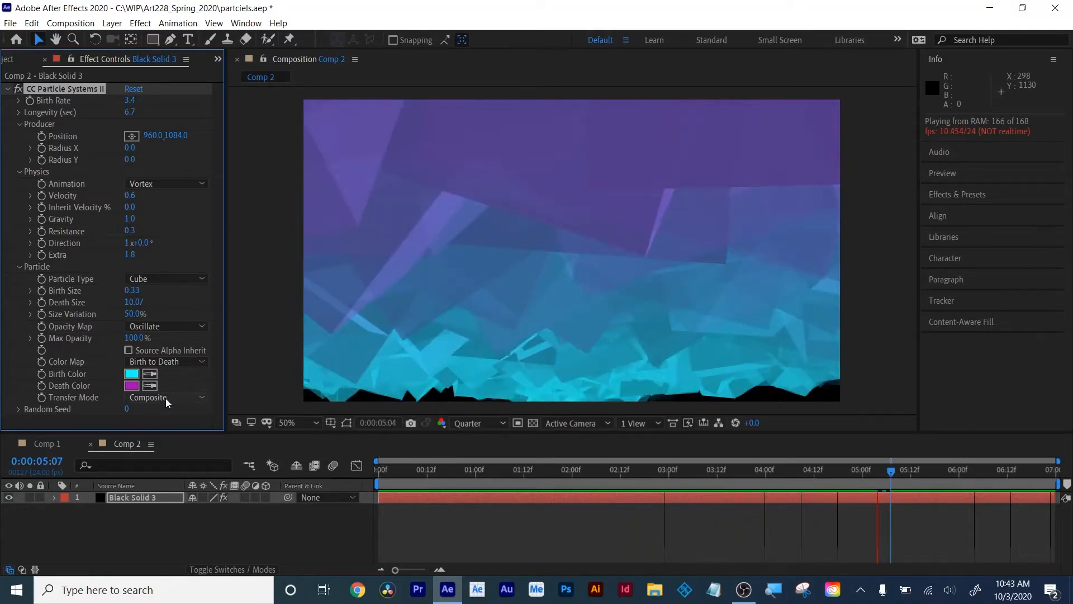
# Try the Screen and Add transfer modes on the cubes, settling on Screen
pyautogui.click(166, 398)
pyautogui.click(173, 424)
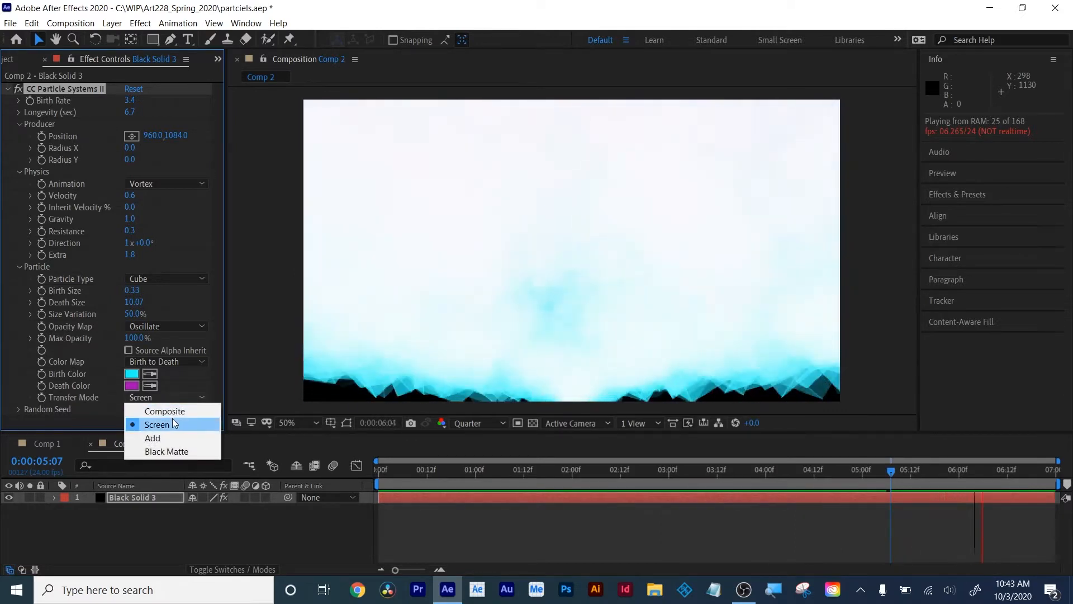
pyautogui.click(165, 437)
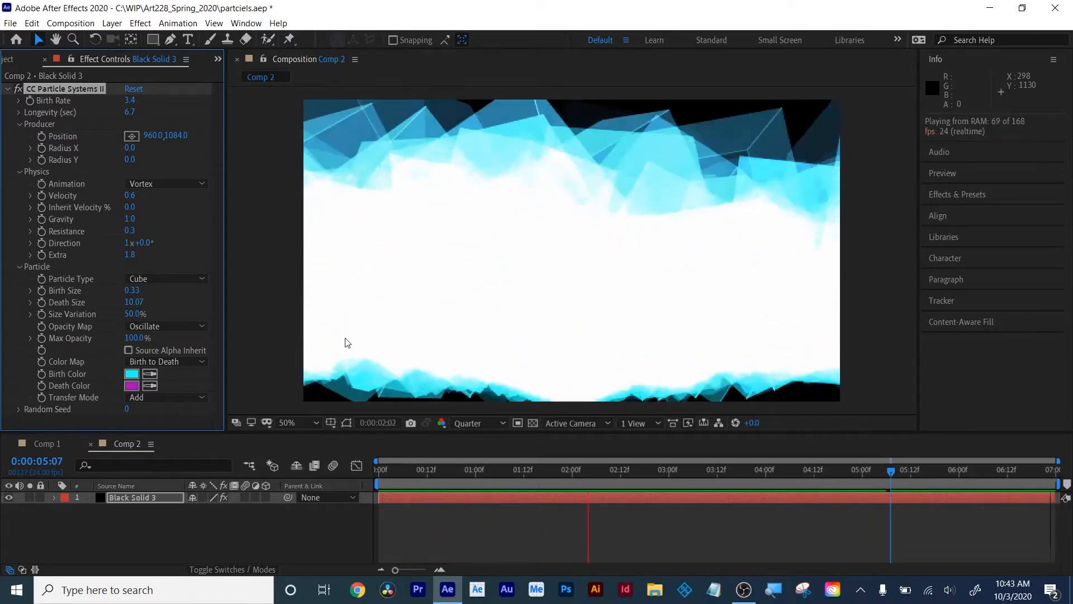
pyautogui.click(168, 397)
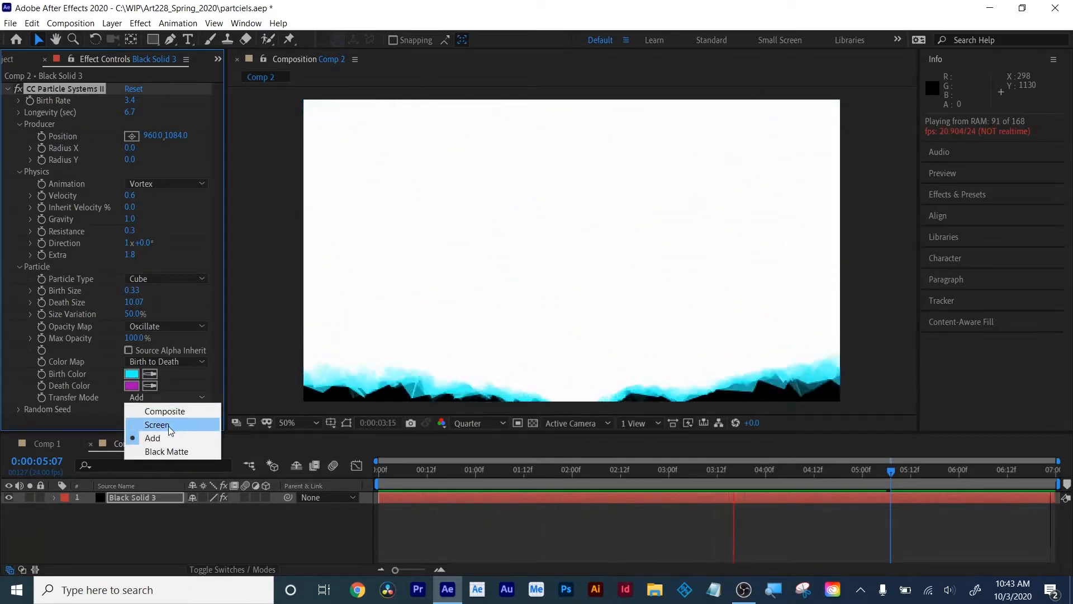
pyautogui.click(169, 425)
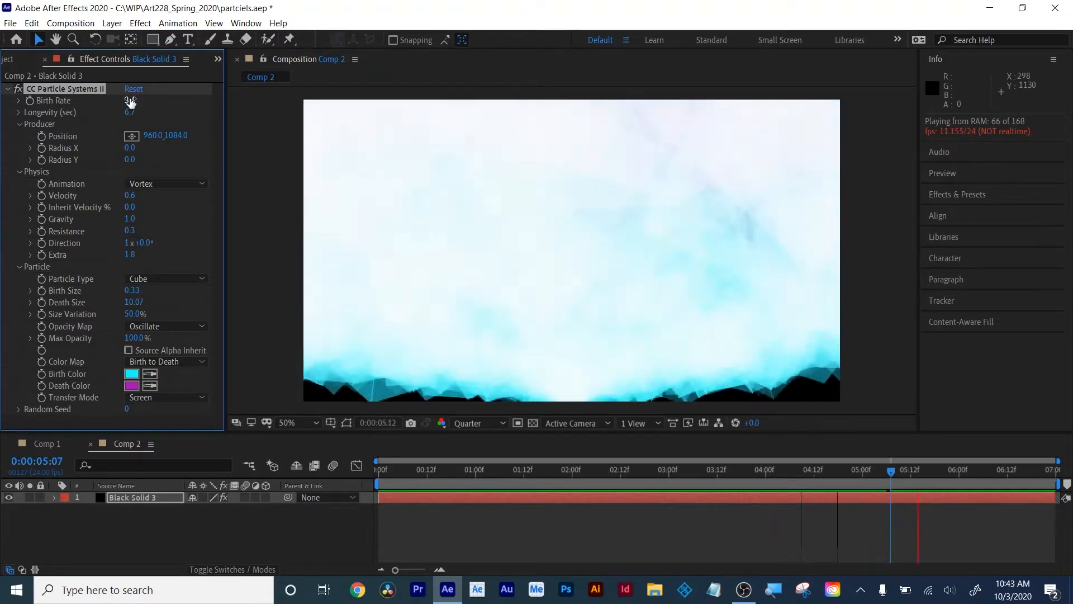
# Lower the particle system's Birth Rate to 0.8
pyautogui.moveTo(130, 98); pyautogui.dragTo(121, 105)
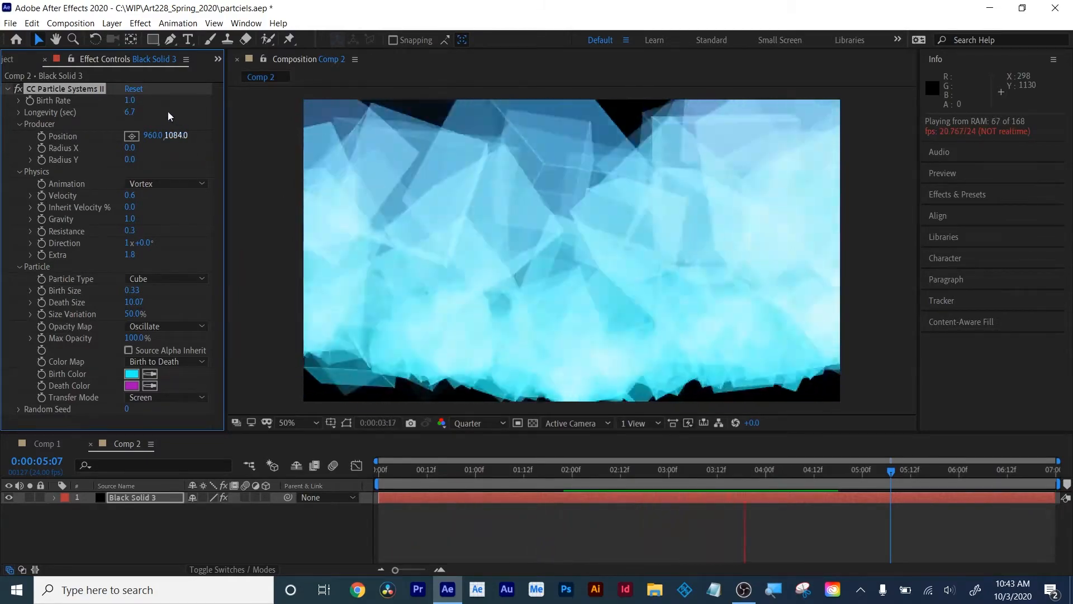
pyautogui.click(131, 101)
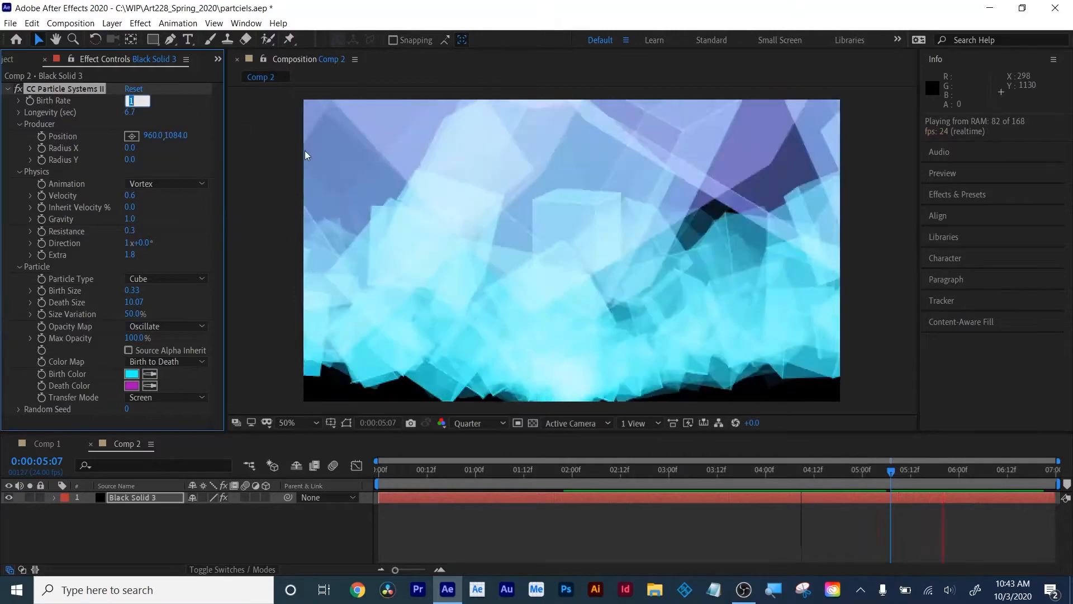
pyautogui.press('Down')
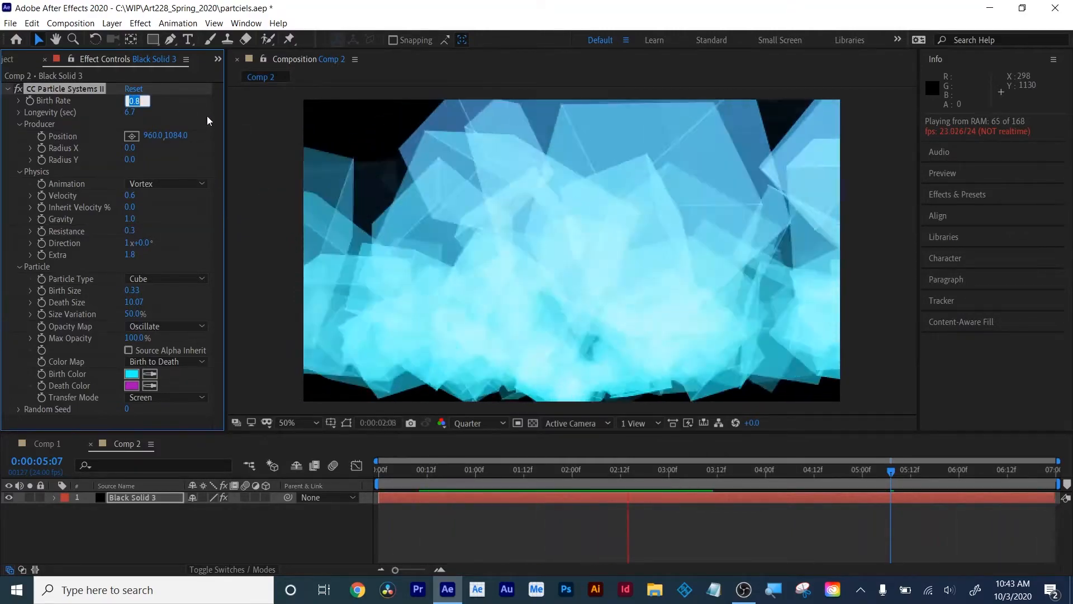
pyautogui.click(160, 124)
# Set the particles' Longevity to 6.3 seconds and the Random Seed to 480
pyautogui.moveTo(123, 122); pyautogui.dragTo(112, 129)
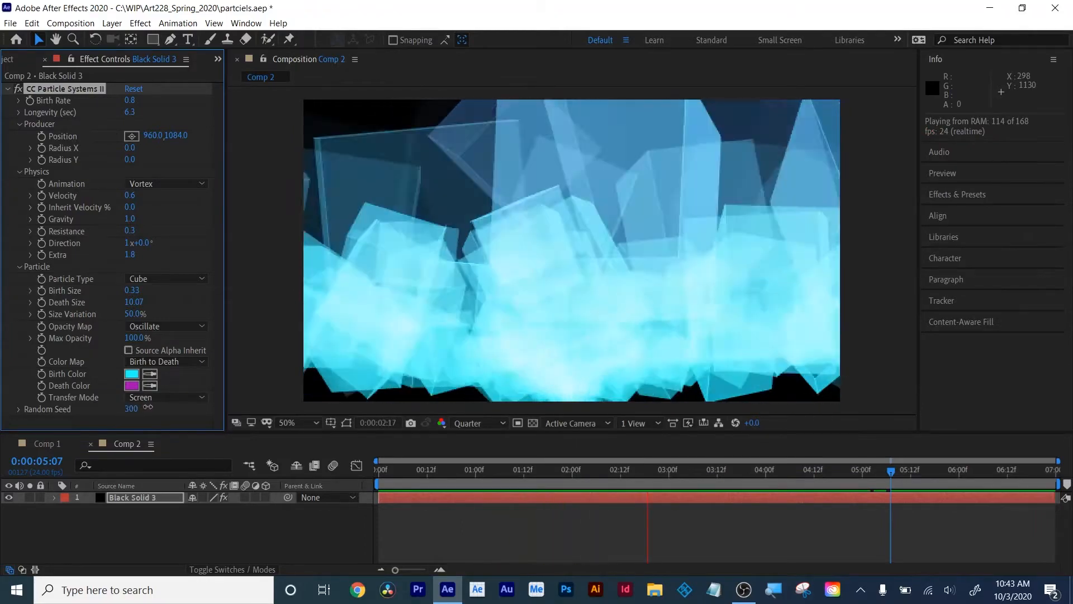
pyautogui.moveTo(128, 411); pyautogui.dragTo(158, 404)
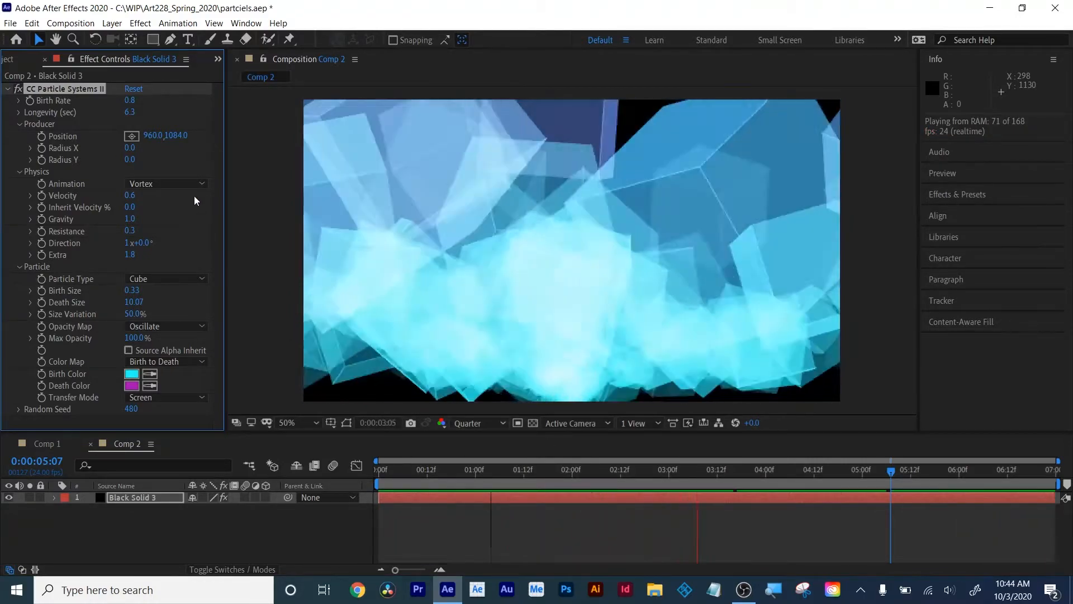
# Try the Fire physics animation on the cubes, switch it to Twirl, and preview the result at 0:00:01:04
pyautogui.click(186, 184)
pyautogui.click(186, 265)
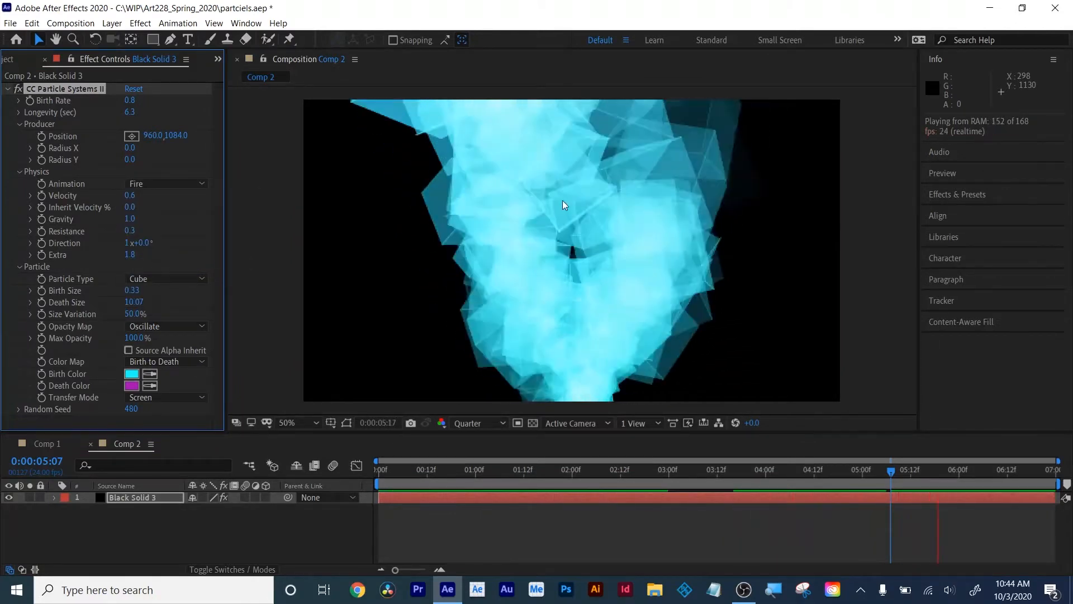
pyautogui.click(161, 182)
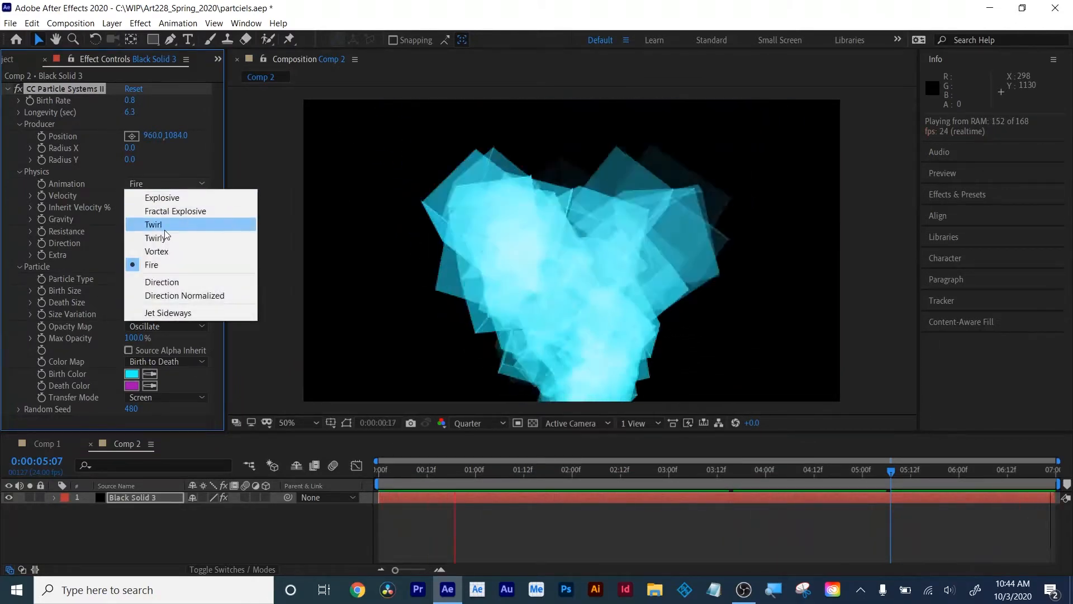
pyautogui.click(164, 229)
pyautogui.click(169, 184)
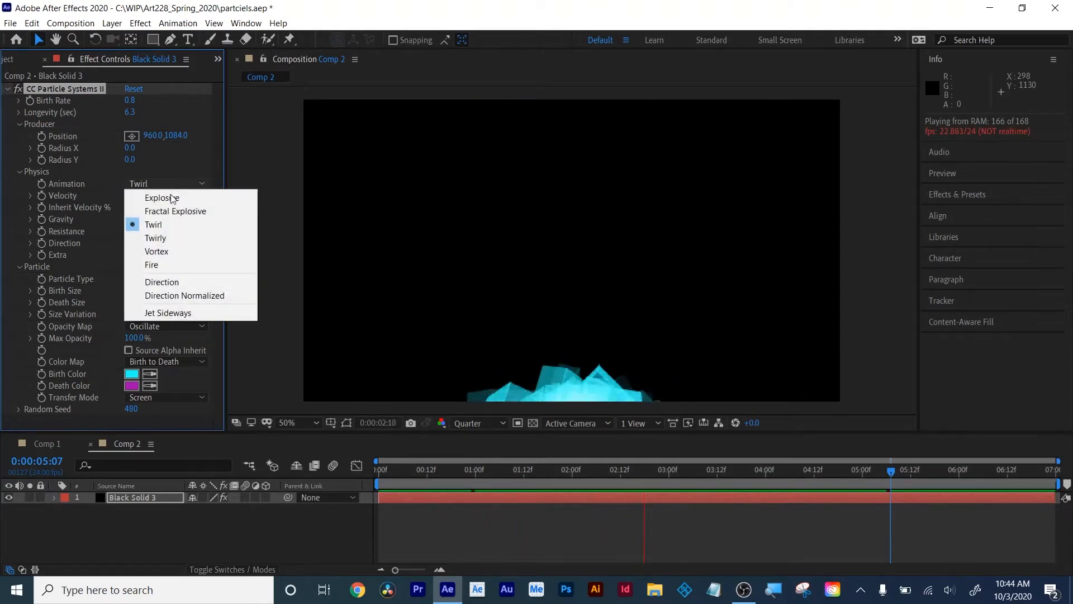
pyautogui.click(175, 208)
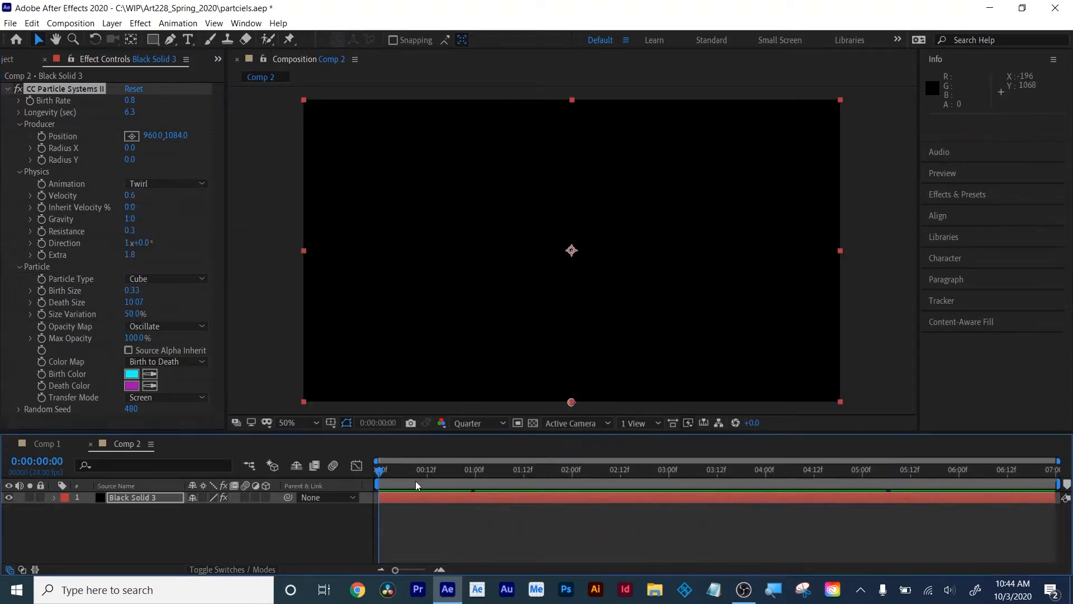
pyautogui.moveTo(415, 473); pyautogui.dragTo(491, 471)
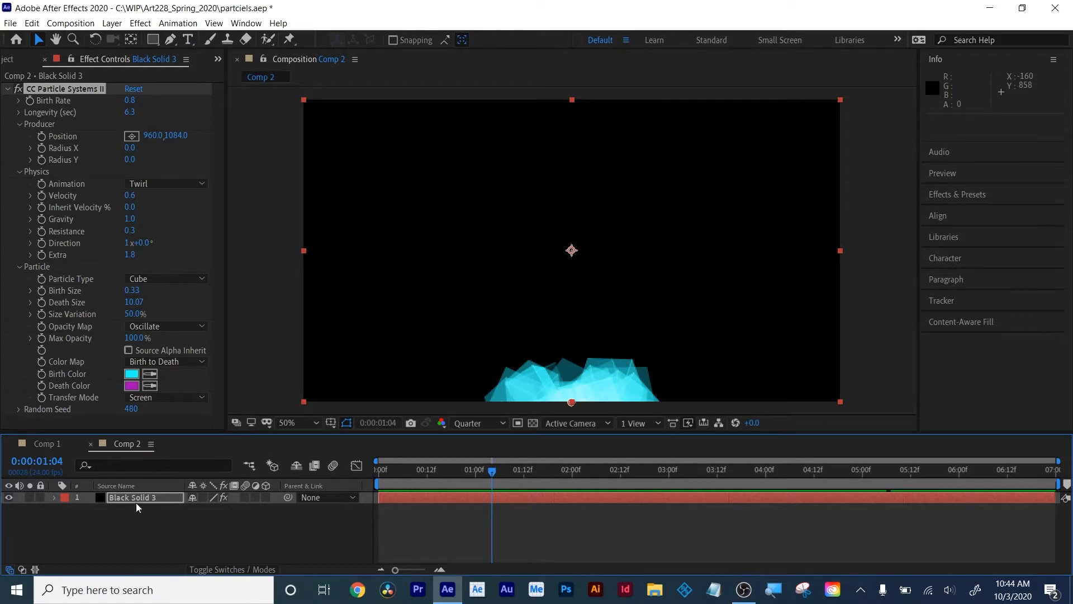
pyautogui.click(166, 185)
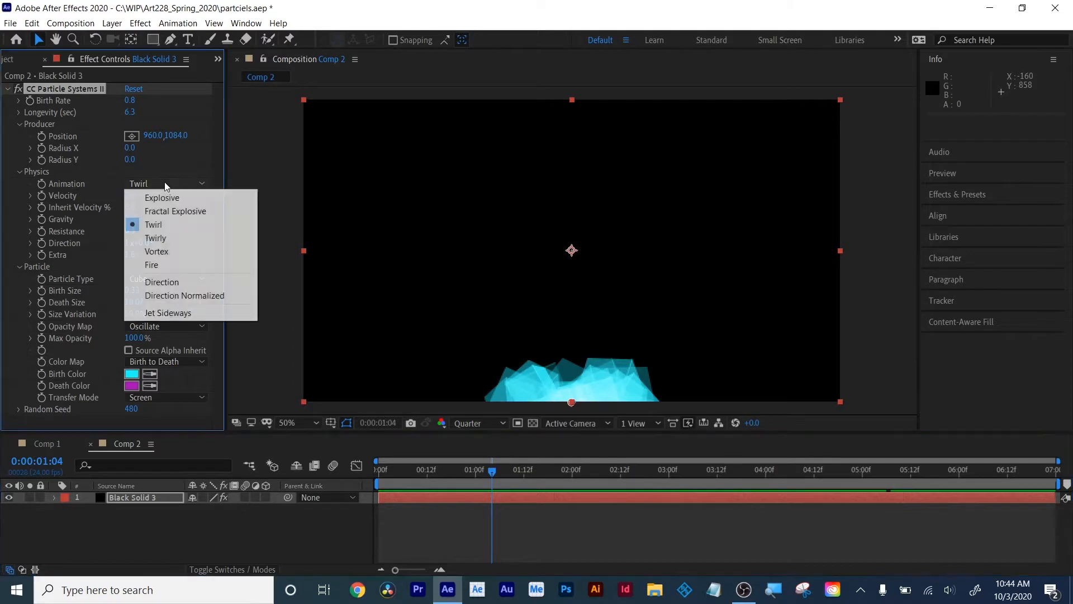
pyautogui.click(166, 179)
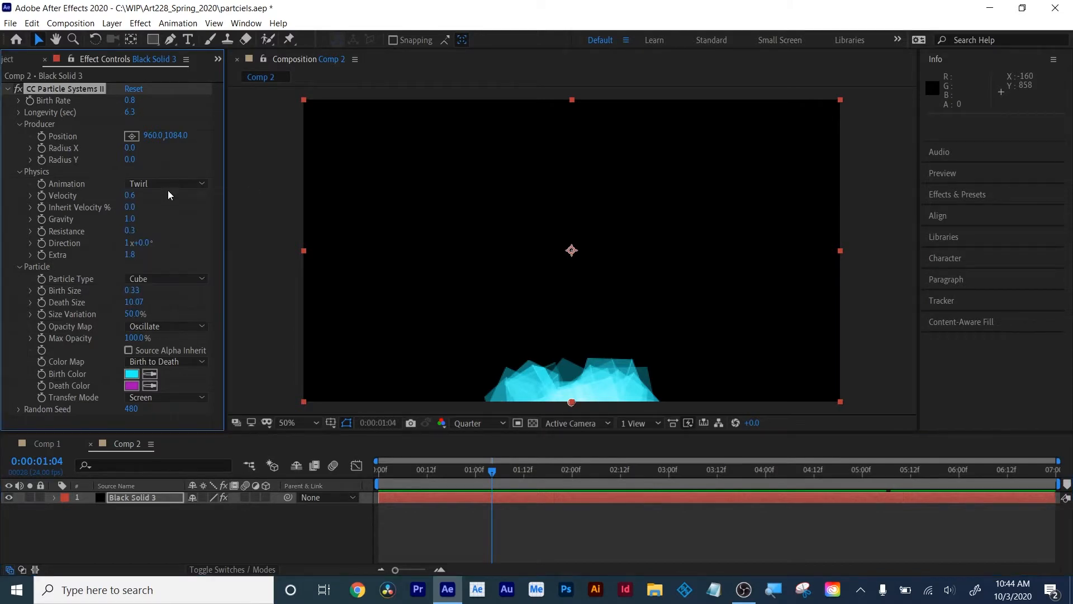
pyautogui.click(168, 185)
pyautogui.click(171, 159)
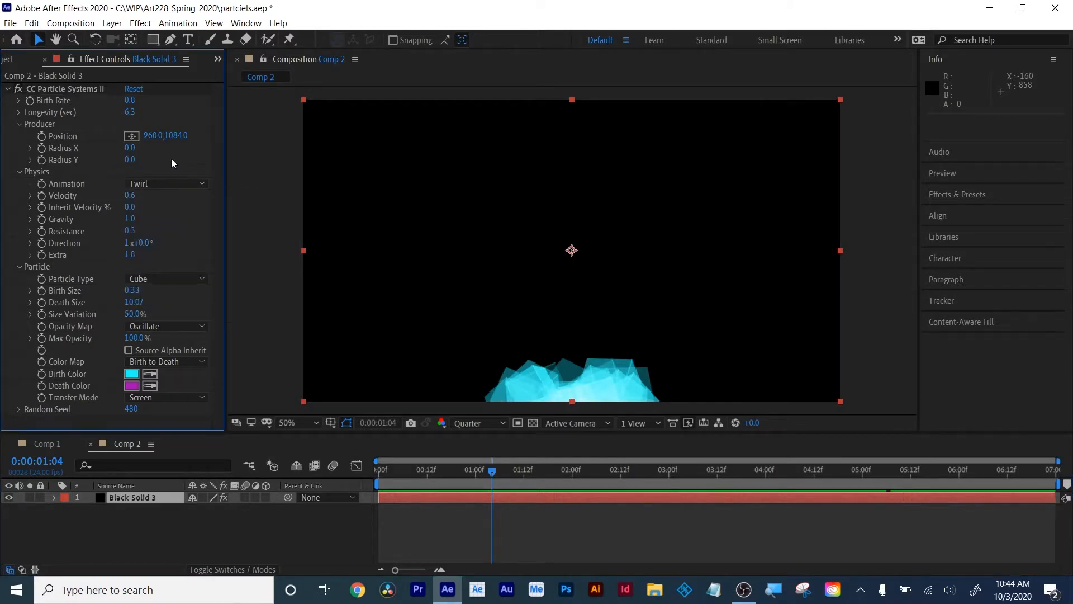
# Delete the Black Solid 3 layer from Comp 2
pyautogui.click(130, 494)
pyautogui.press('Delete')
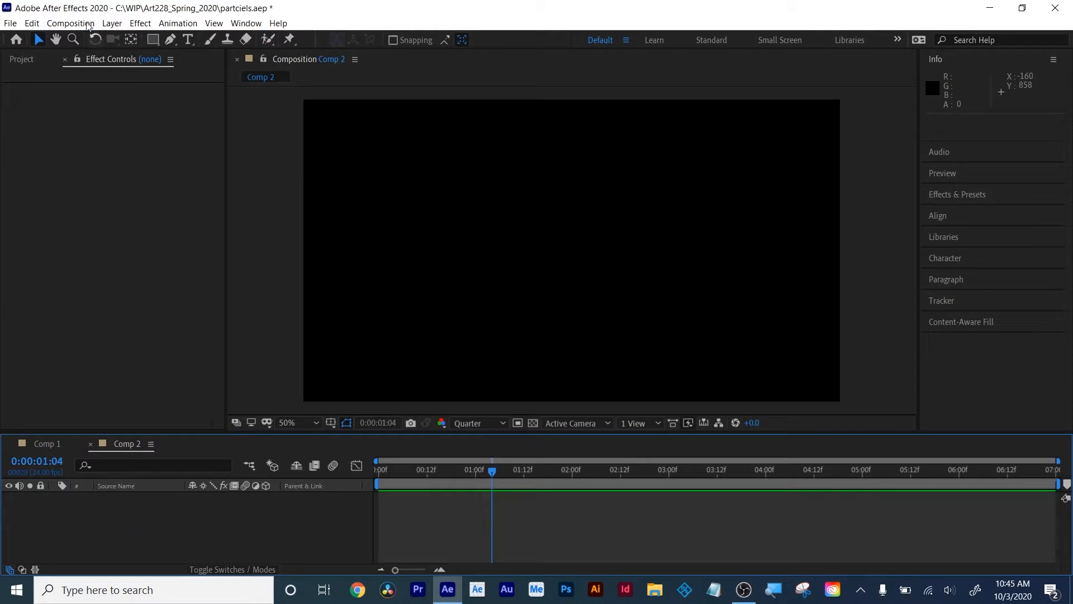
# Create a black 1920 × 1080 px solid layer named "particle world" in Comp 2
pyautogui.click(114, 278)
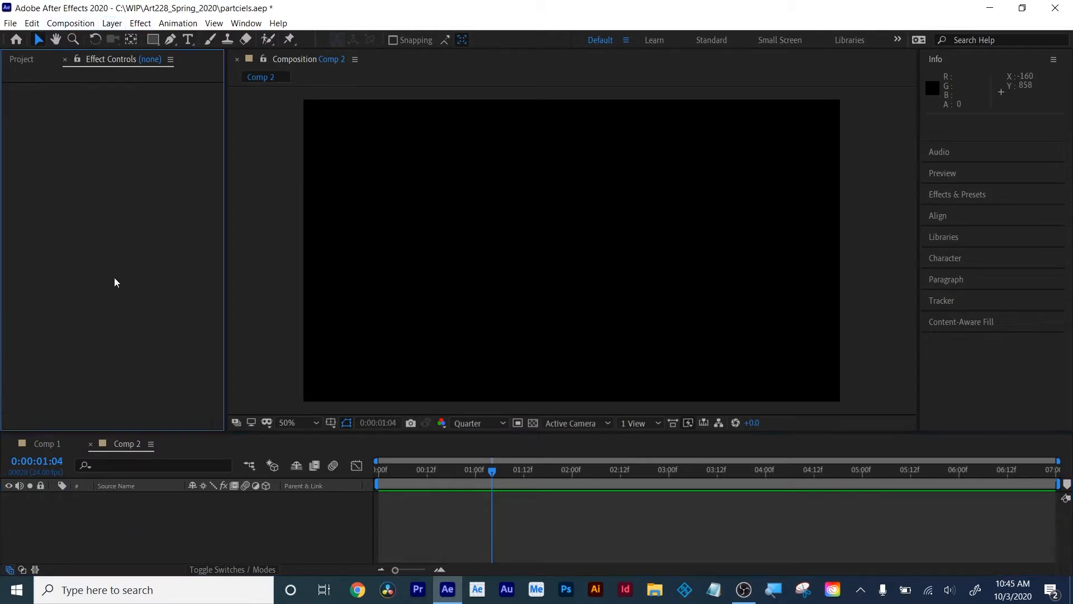
pyautogui.click(21, 60)
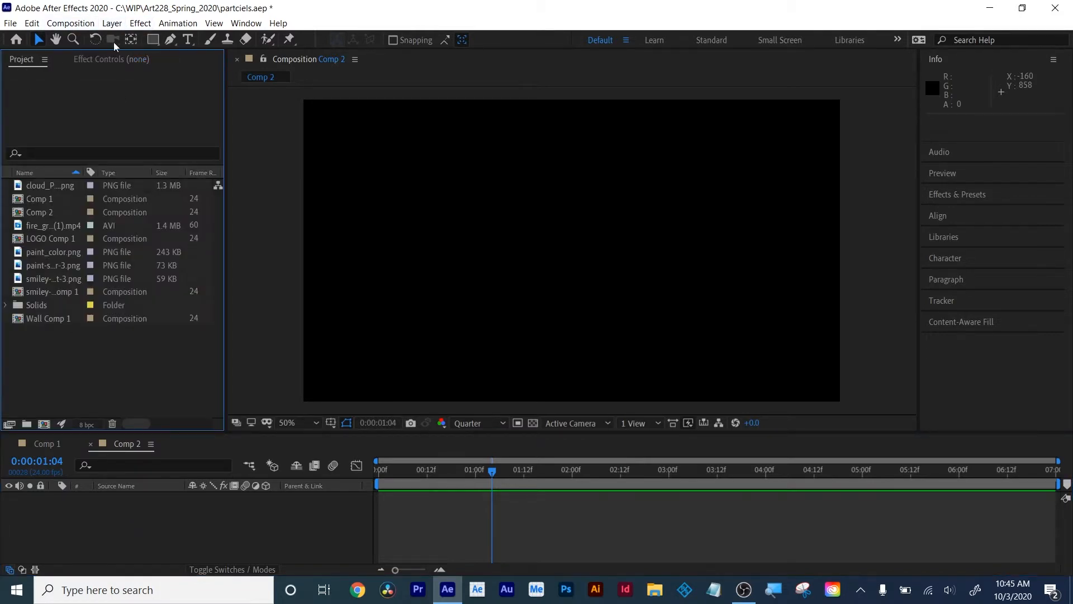
pyautogui.click(112, 23)
pyautogui.press('Escape')
pyautogui.click(168, 512)
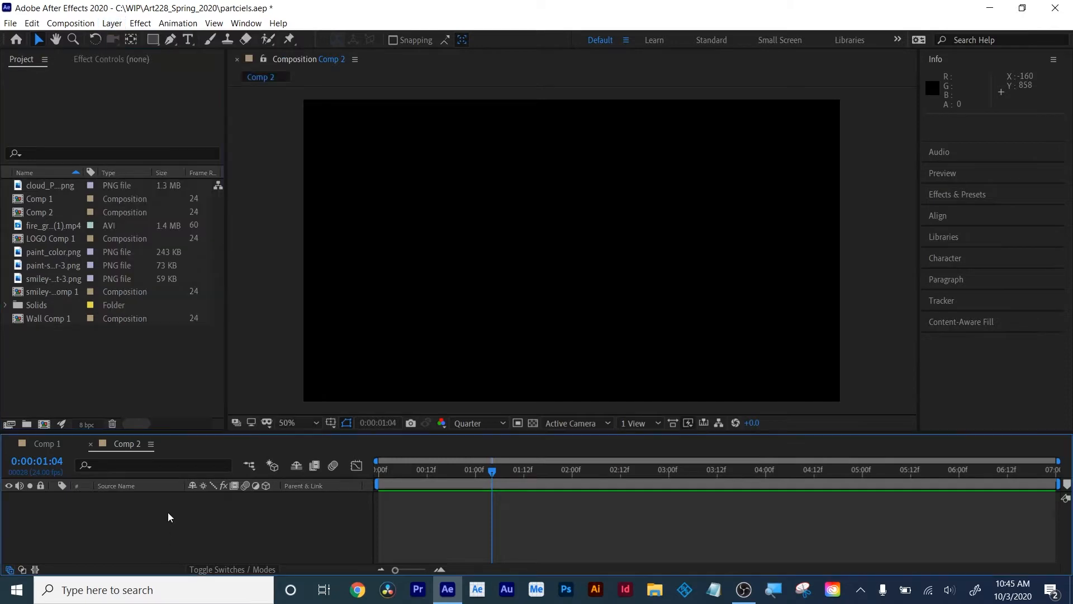
pyautogui.click(112, 23)
pyautogui.moveTo(120, 38)
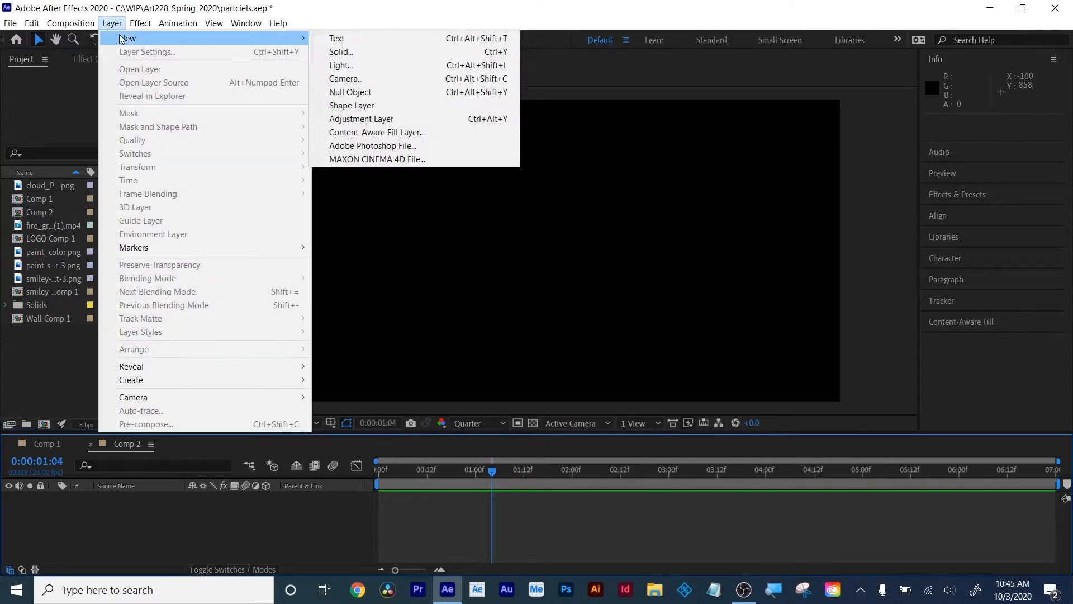
pyautogui.moveTo(278, 22)
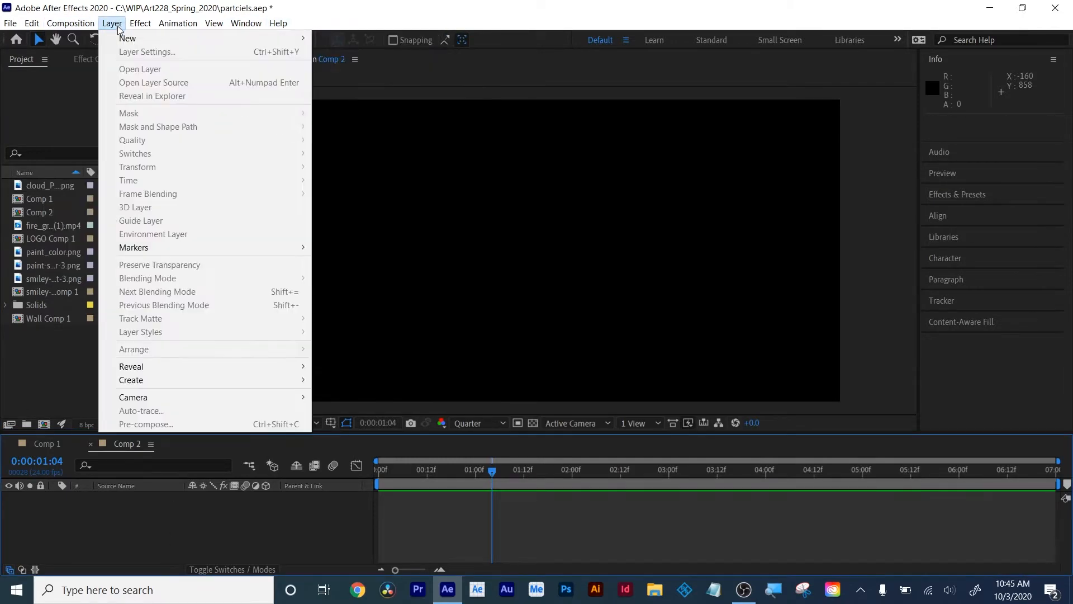
pyautogui.click(372, 52)
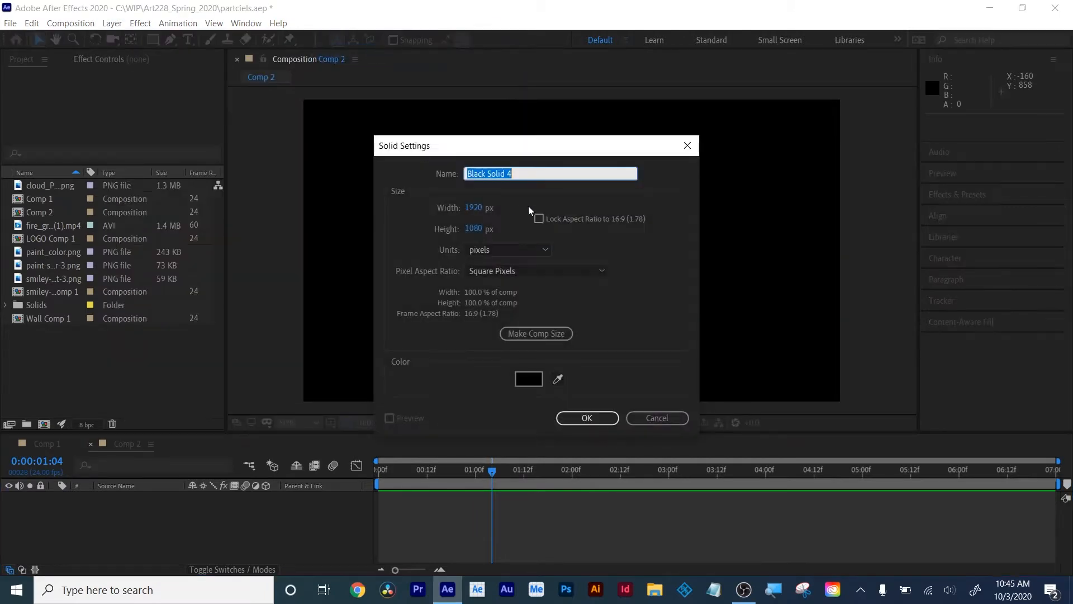
pyautogui.write('particle world')
pyautogui.click(578, 415)
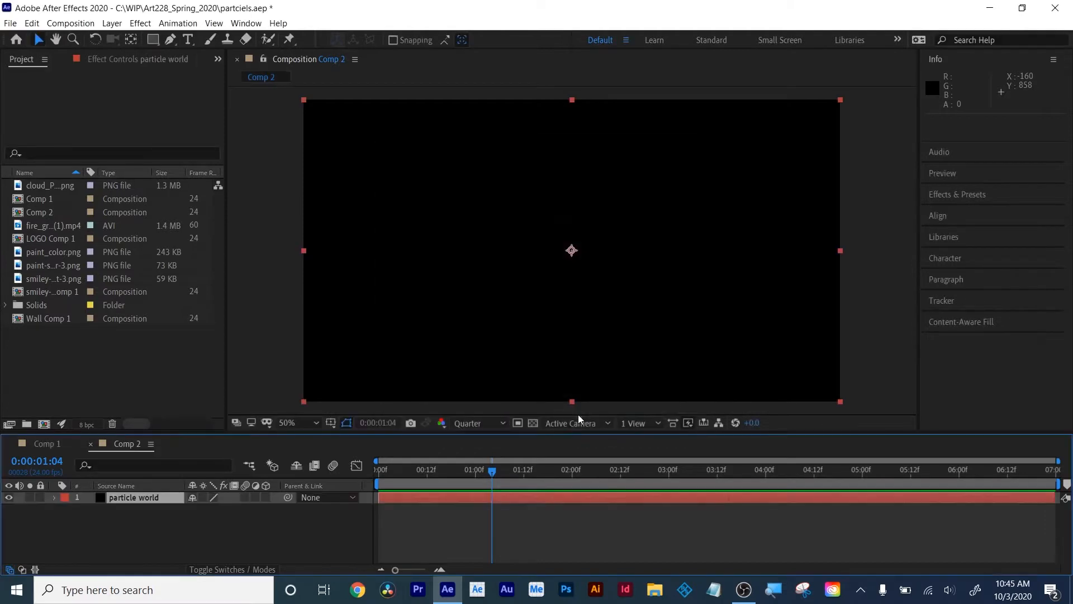
# Apply the CC Particle World effect to the particle world layer and preview it at 0:00:01:21
pyautogui.click(957, 194)
pyautogui.moveTo(988, 179); pyautogui.dragTo(646, 501)
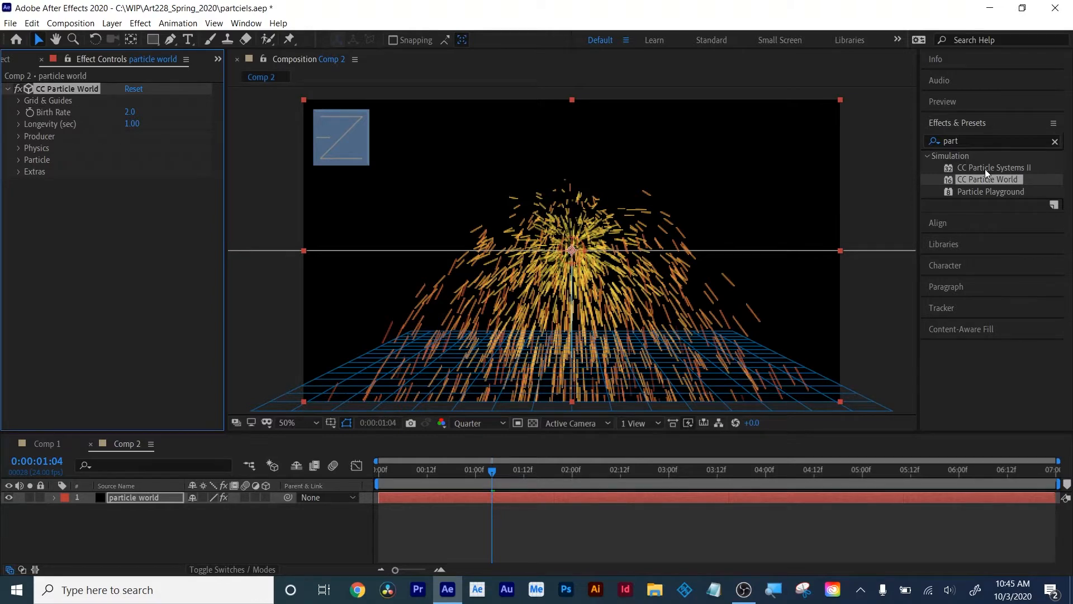
pyautogui.moveTo(533, 472); pyautogui.dragTo(560, 472)
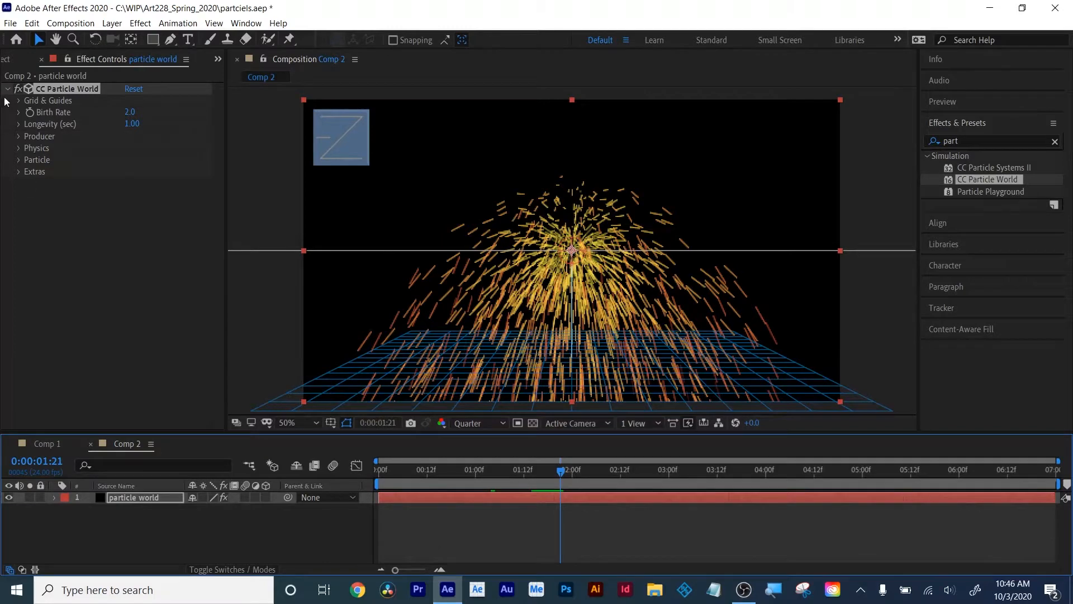
# Add a two-node camera named Camera 1 with a 15 mm focal length to Comp 2
pyautogui.click(112, 23)
pyautogui.moveTo(129, 38)
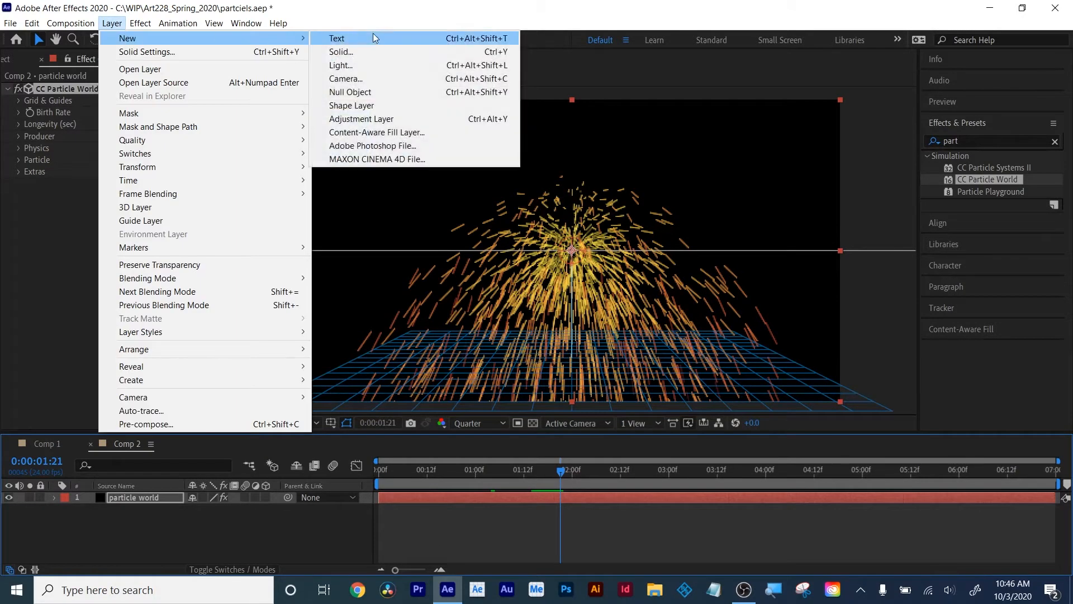
pyautogui.click(380, 78)
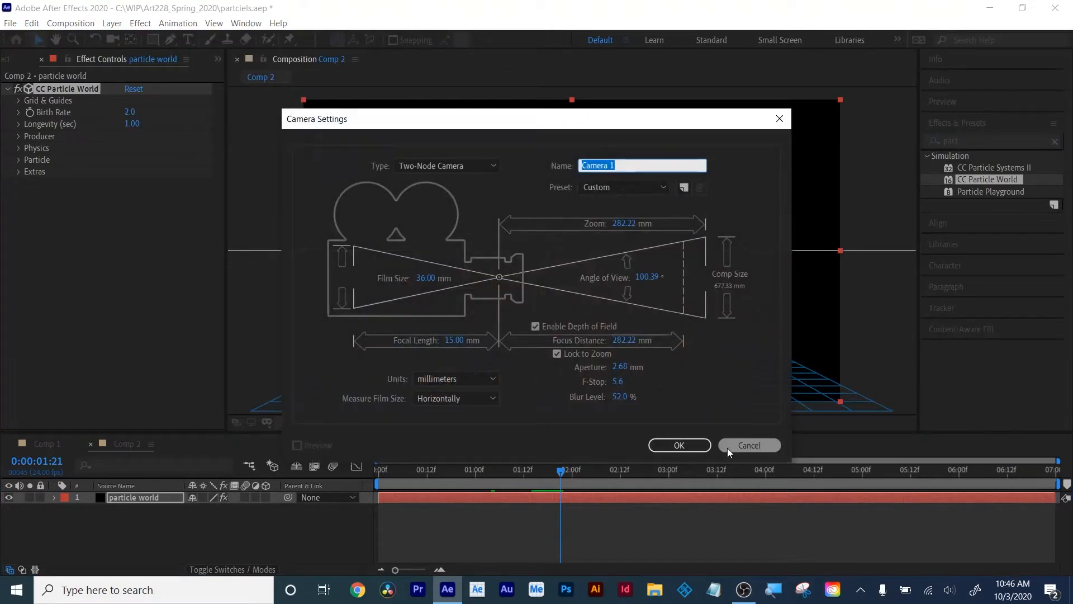
pyautogui.click(679, 445)
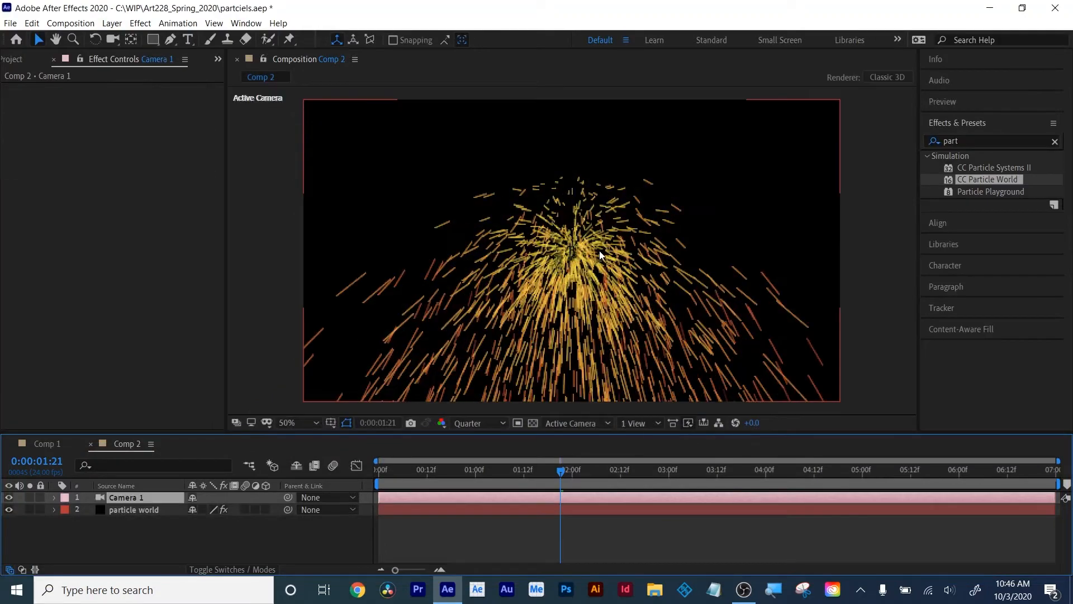
# Orbit, pan and dolly Camera 1 around the particle fountain to try viewing the particles in 3D
pyautogui.press('c')
pyautogui.moveTo(562, 260); pyautogui.dragTo(525, 275)
pyautogui.click(450, 510)
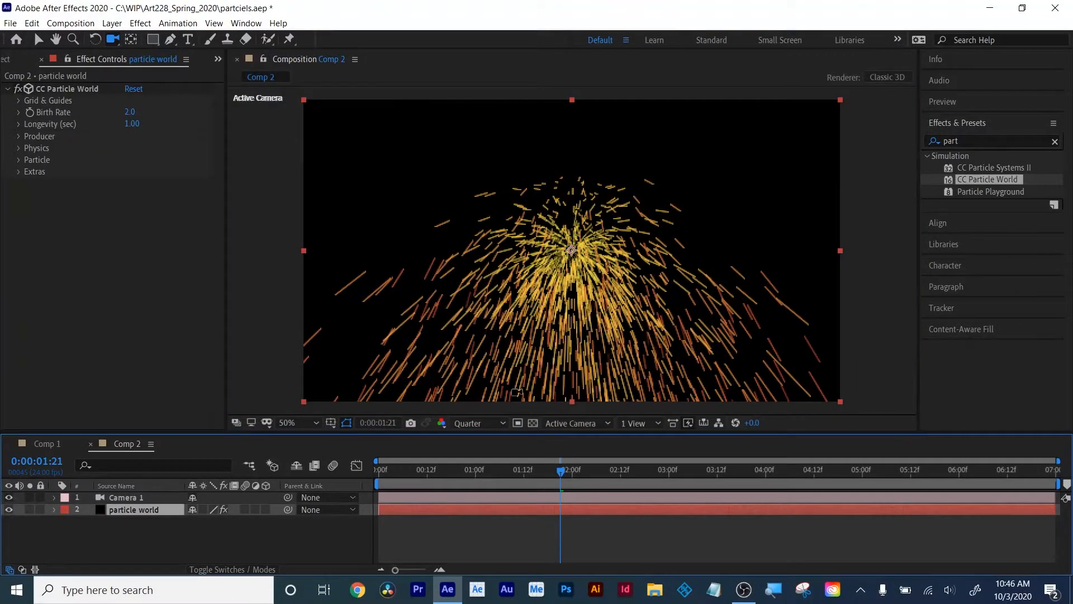
pyautogui.click(491, 496)
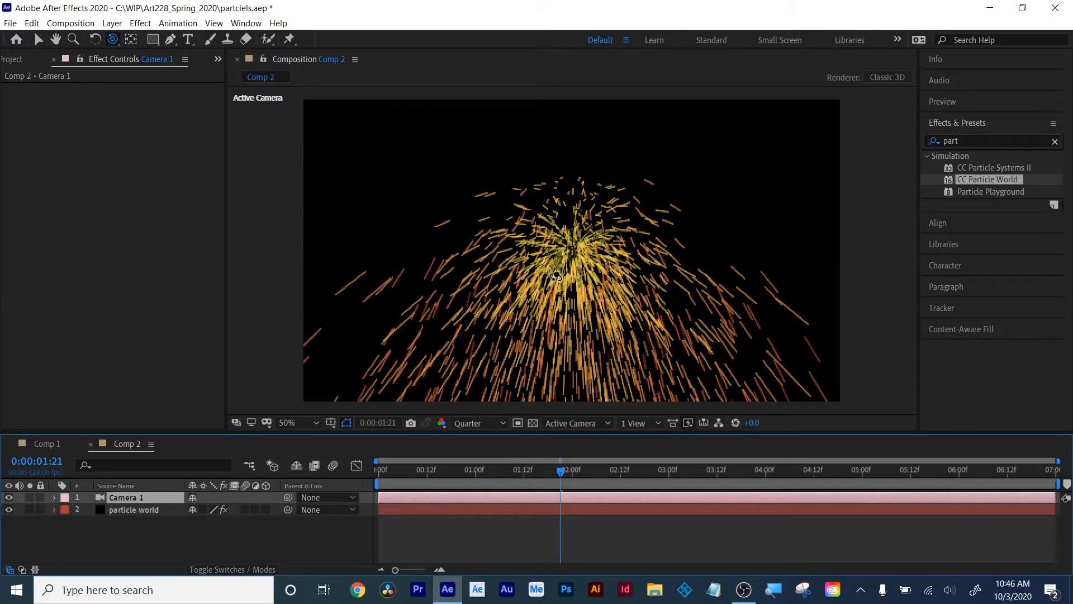
pyautogui.moveTo(555, 276); pyautogui.dragTo(592, 276)
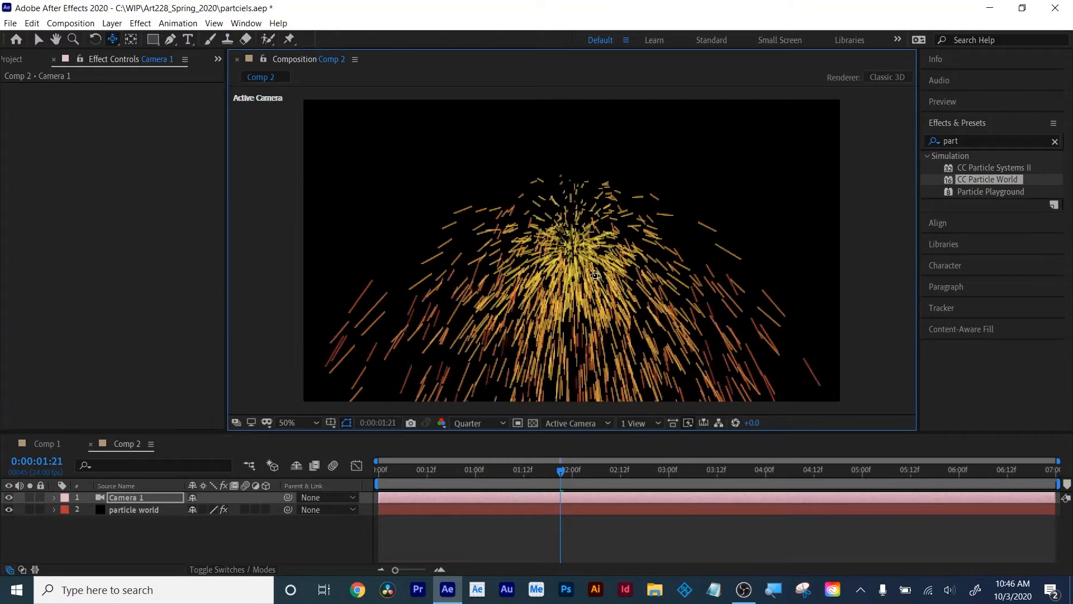
pyautogui.moveTo(595, 275)
pyautogui.mouseDown()
pyautogui.moveTo(608, 238)
pyautogui.moveTo(567, 68)
pyautogui.moveTo(605, 315)
pyautogui.mouseUp()
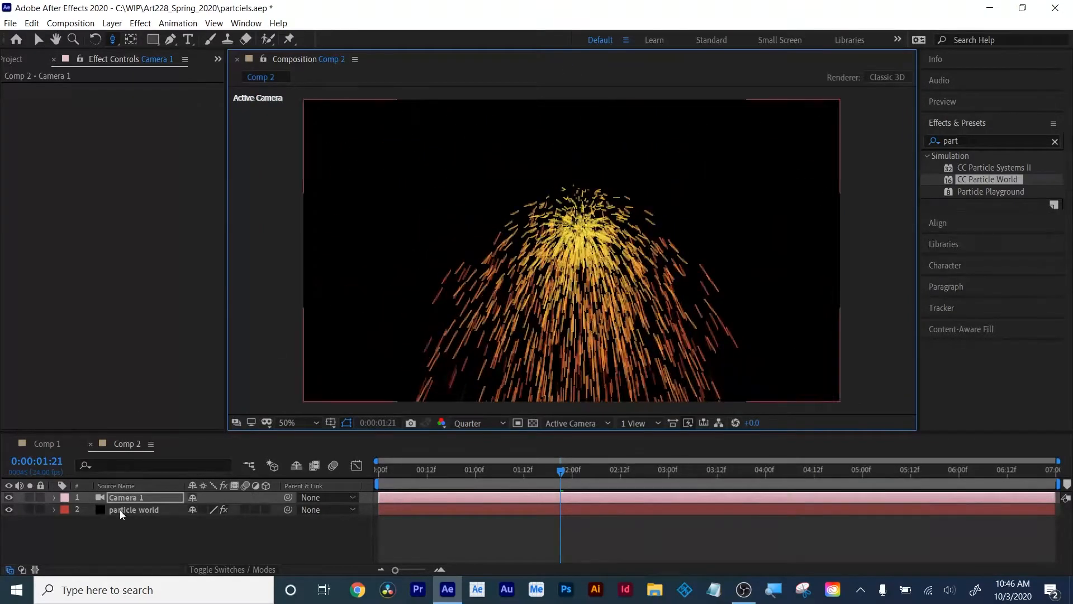
# Delete the Camera 1 layer from Comp 2
pyautogui.click(116, 505)
pyautogui.click(119, 498)
pyautogui.press('Delete')
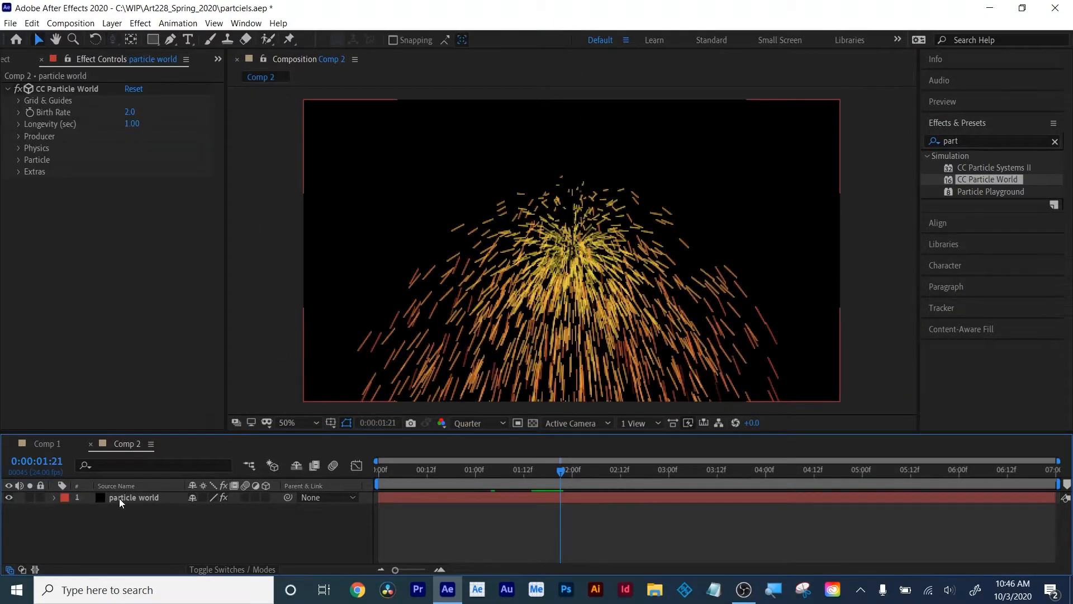
# Turn off CC Particle World's Position, Radius, Motion Path, Grid, Horizon and Axis Box guides on the particle world layer
pyautogui.click(450, 496)
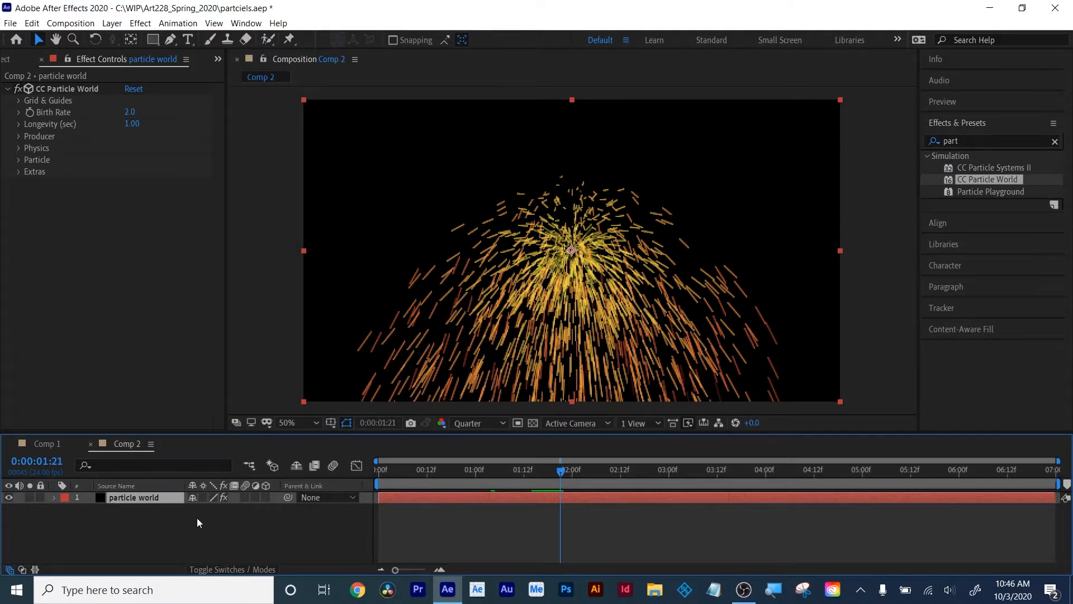
pyautogui.click(19, 101)
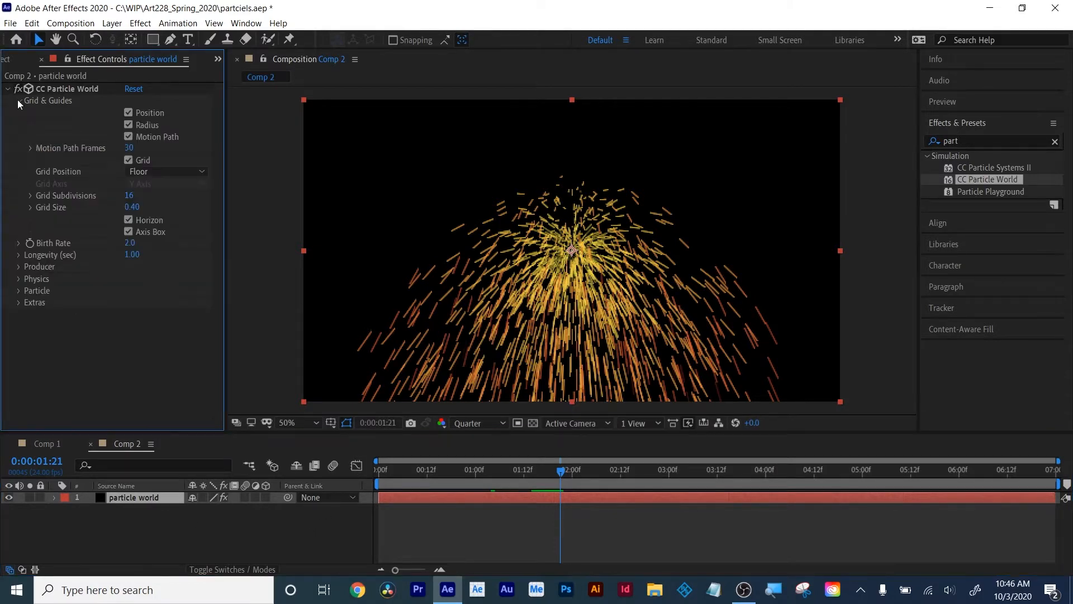
pyautogui.click(52, 91)
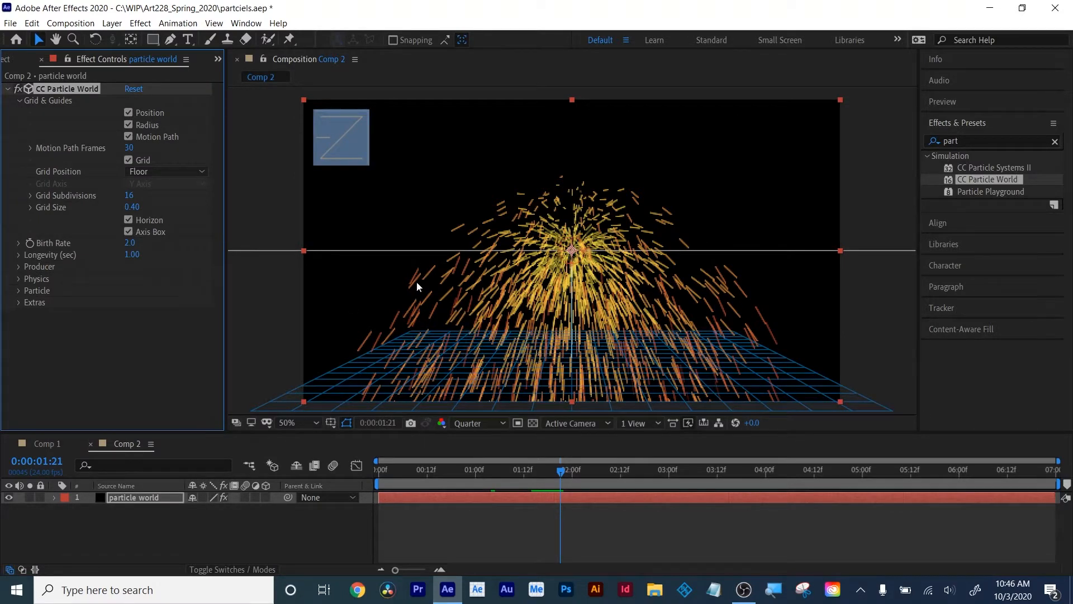
pyautogui.click(129, 125)
pyautogui.click(128, 160)
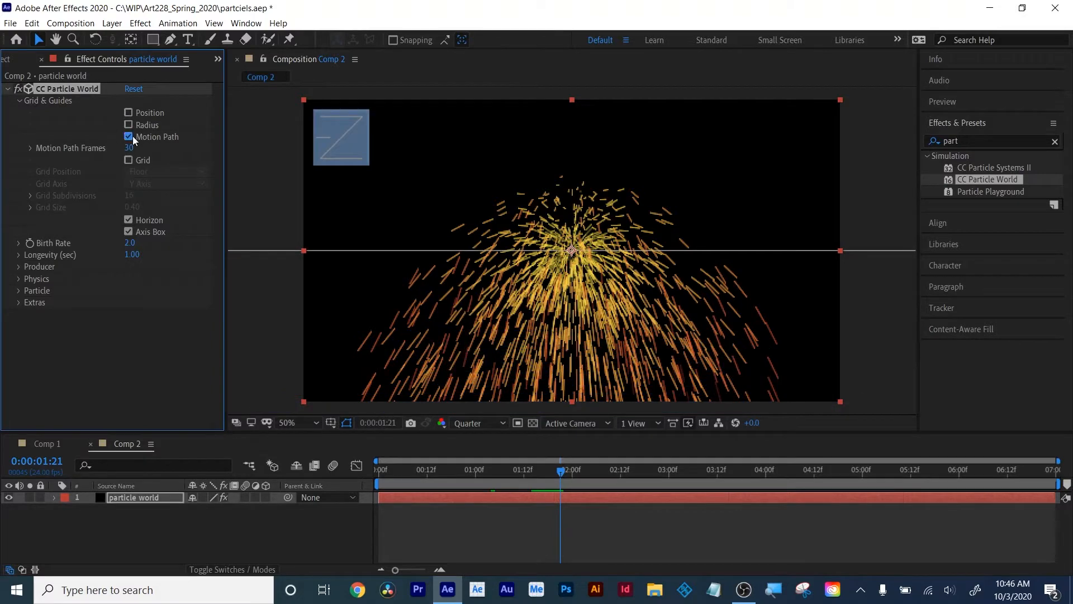
pyautogui.click(129, 137)
pyautogui.click(128, 219)
pyautogui.click(129, 231)
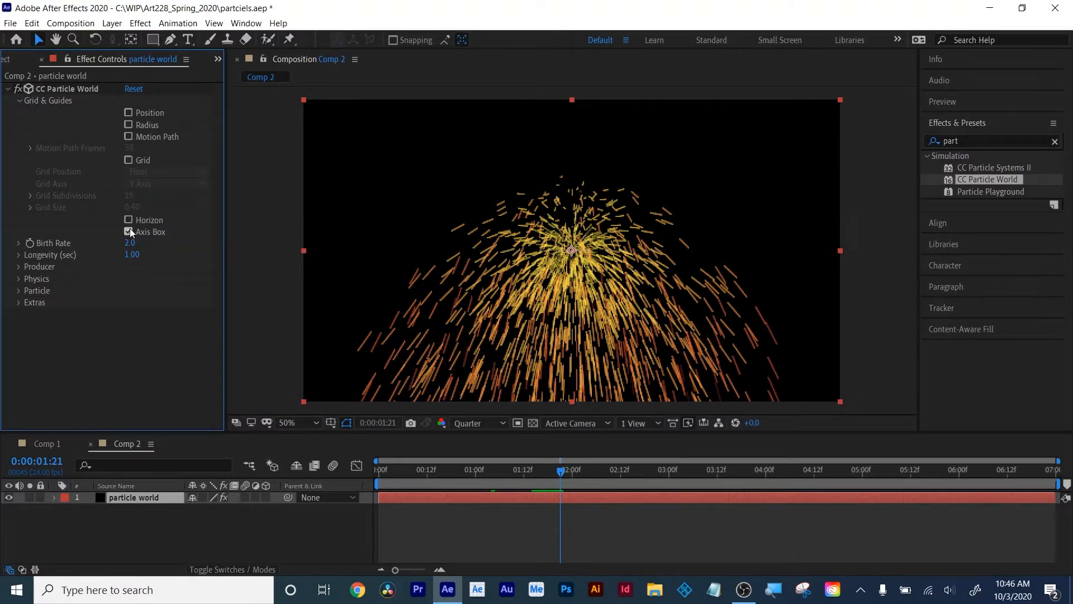
pyautogui.click(20, 100)
pyautogui.click(20, 101)
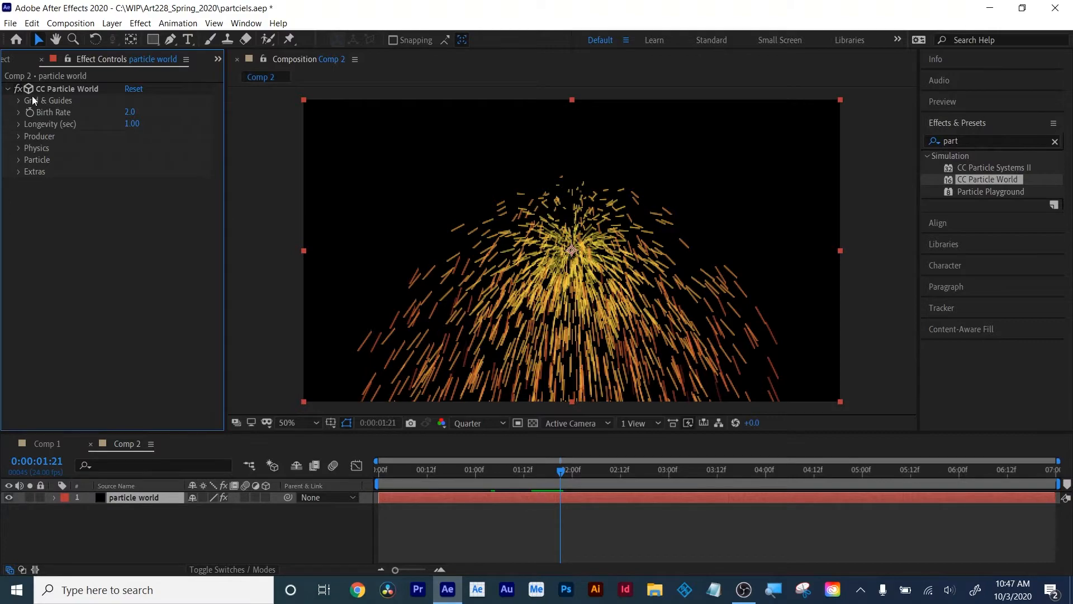
# Preview the particle fountain from the start of Comp 2, try a much higher Birth Rate, and set it to 5
pyautogui.click(383, 477)
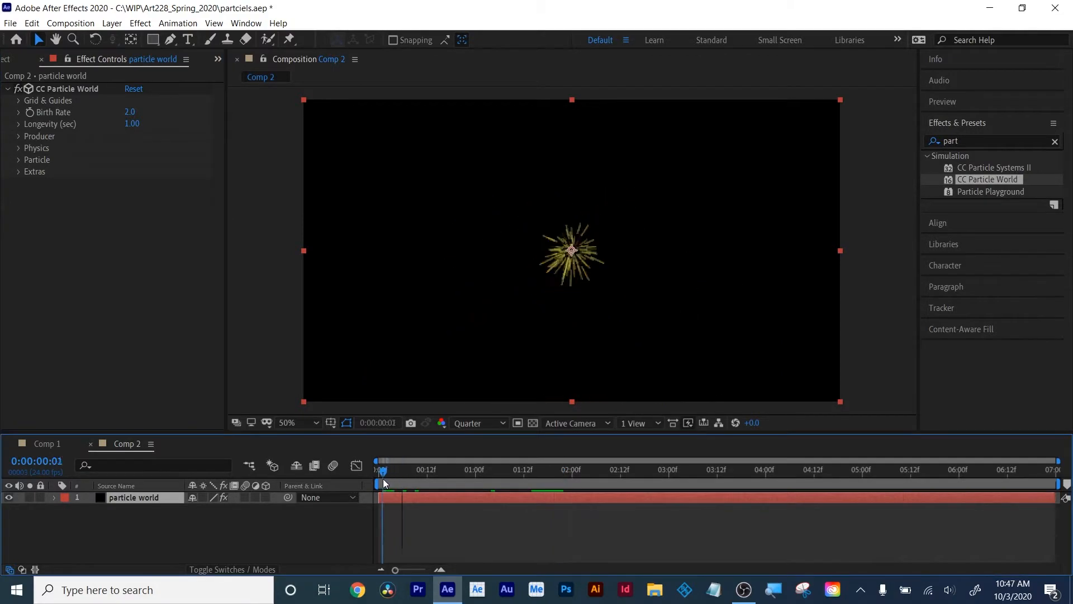
pyautogui.press('space')
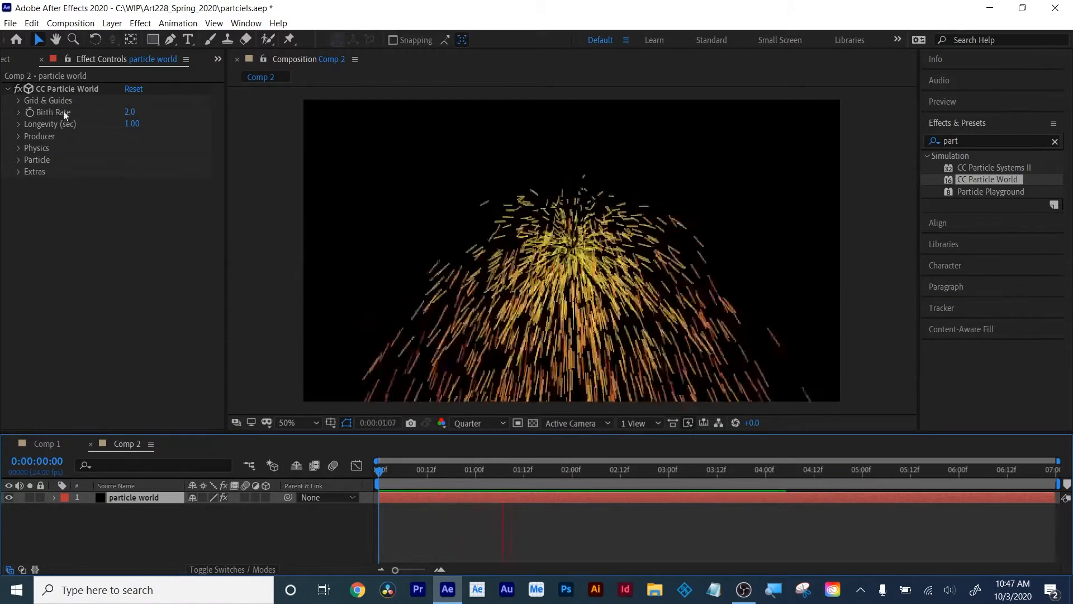
pyautogui.moveTo(136, 116); pyautogui.dragTo(249, 96)
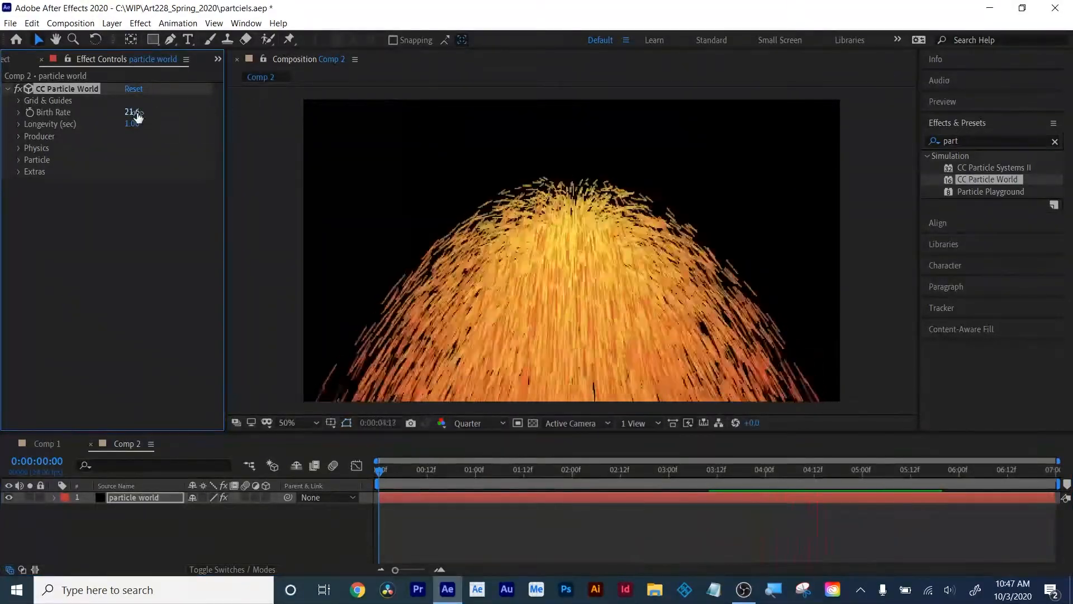
pyautogui.moveTo(132, 112); pyautogui.dragTo(134, 117)
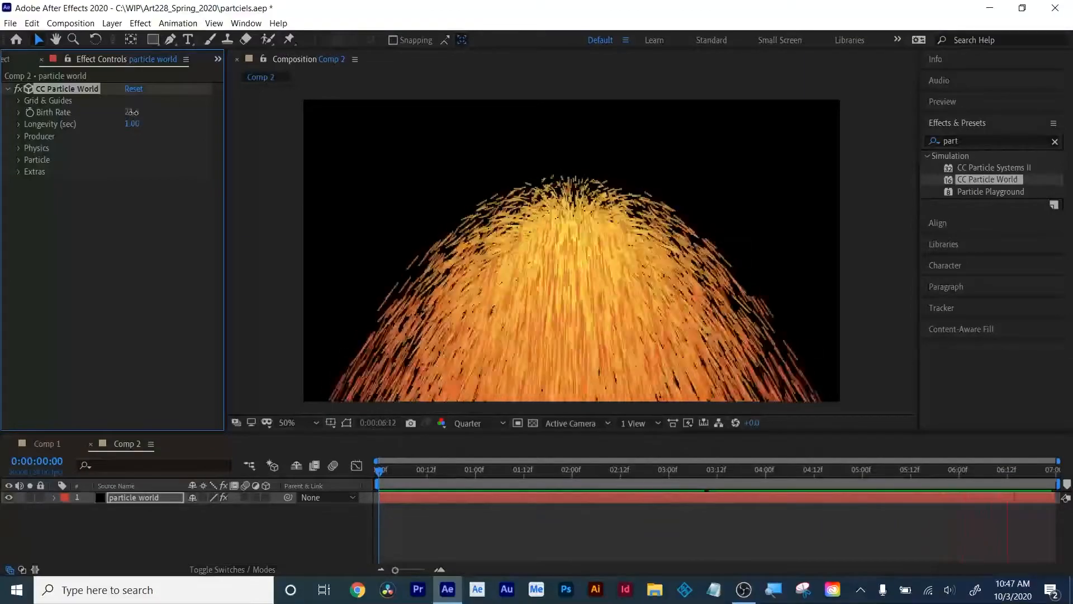
pyautogui.click(132, 112)
pyautogui.write('5')
pyautogui.press('Return')
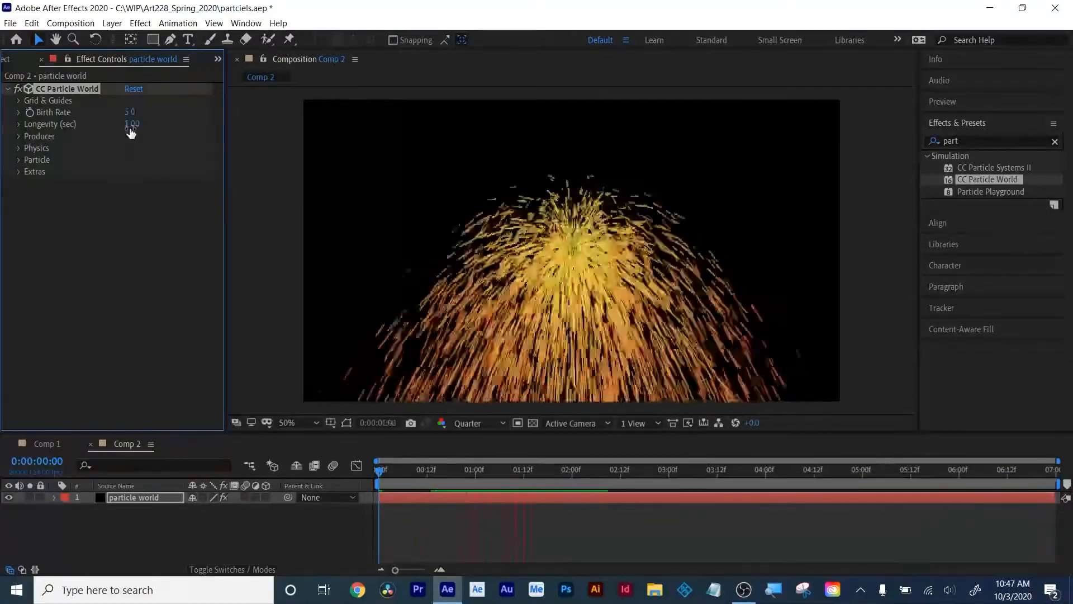
# Set the particles' Longevity to 7 seconds and their Birth Rate to 30.5 while the preview plays
pyautogui.moveTo(131, 125); pyautogui.dragTo(364, 115)
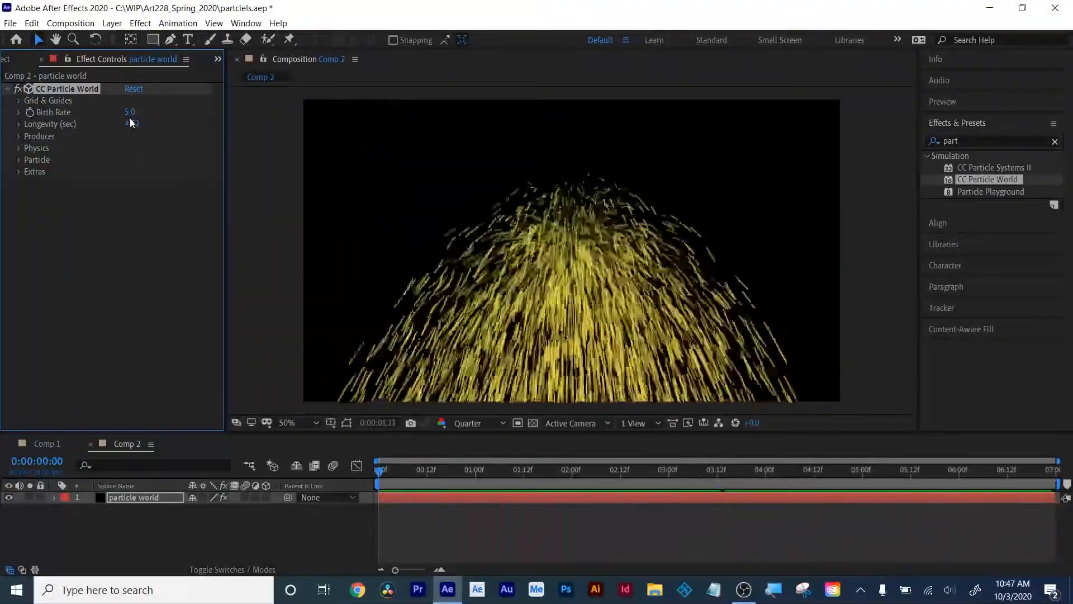
pyautogui.click(132, 123)
pyautogui.write('7.')
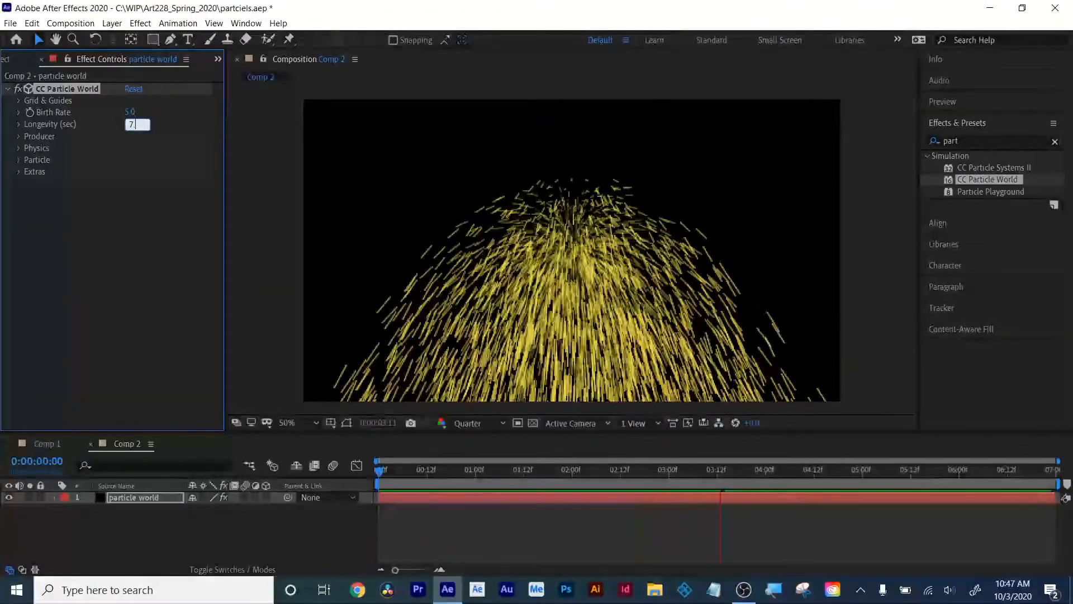
pyautogui.write('0')
pyautogui.press('Return')
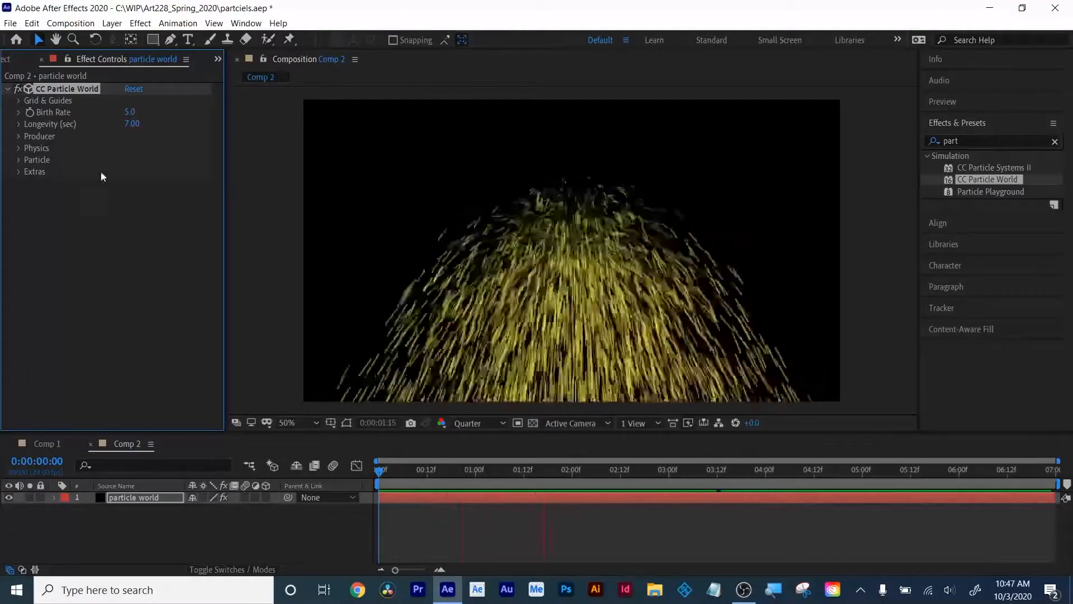
pyautogui.click(129, 112)
pyautogui.write('30.5')
pyautogui.press('Return')
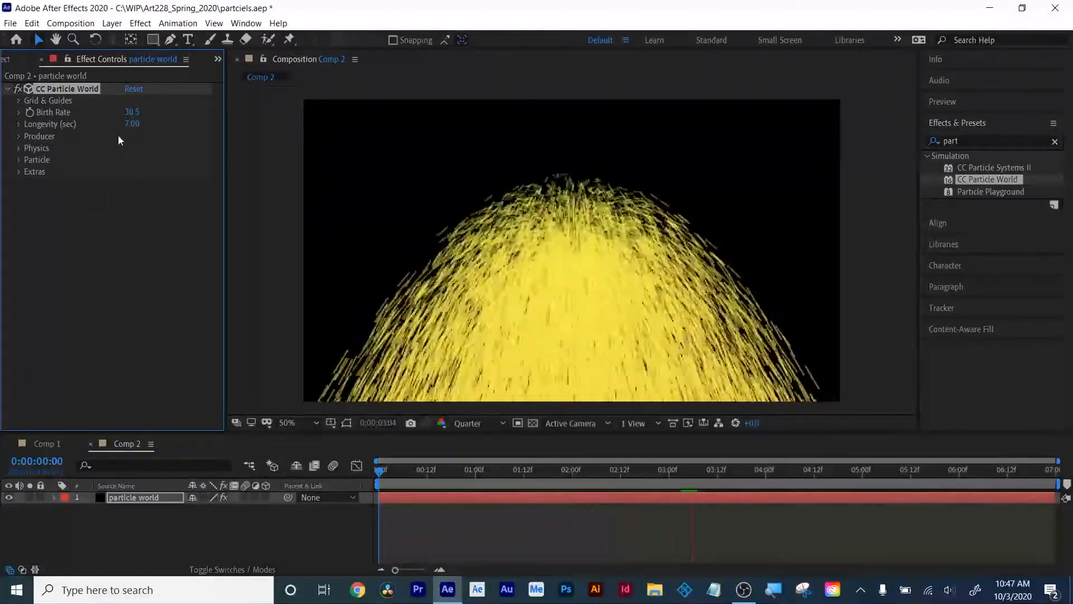
# Move Effects & Presets directly below Info in the workspace and expand the Info readout
pyautogui.moveTo(985, 125); pyautogui.dragTo(947, 63)
pyautogui.click(935, 60)
pyautogui.click(939, 82)
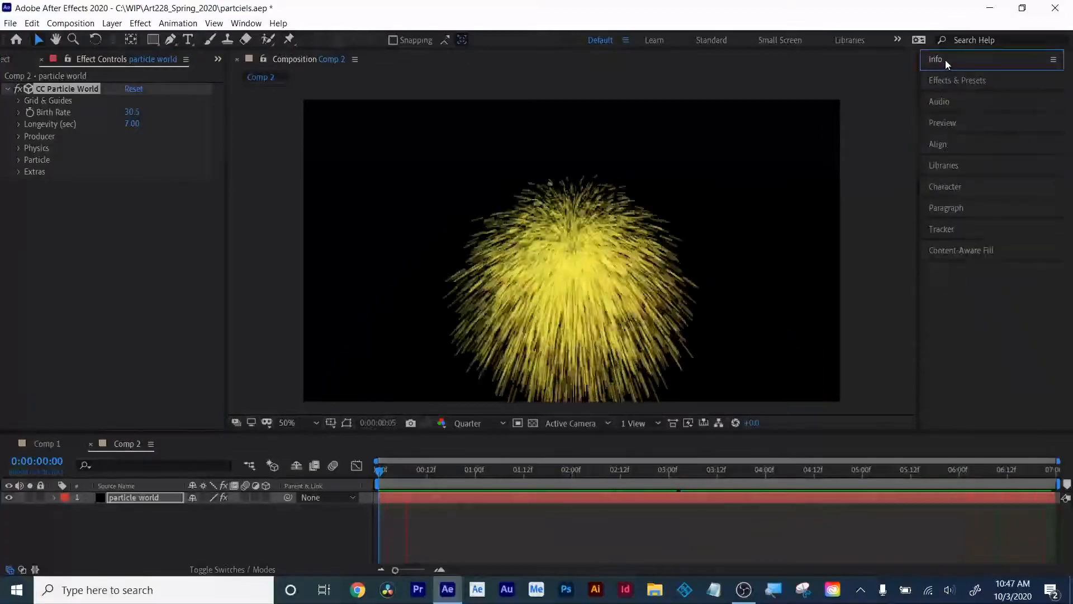
pyautogui.click(945, 61)
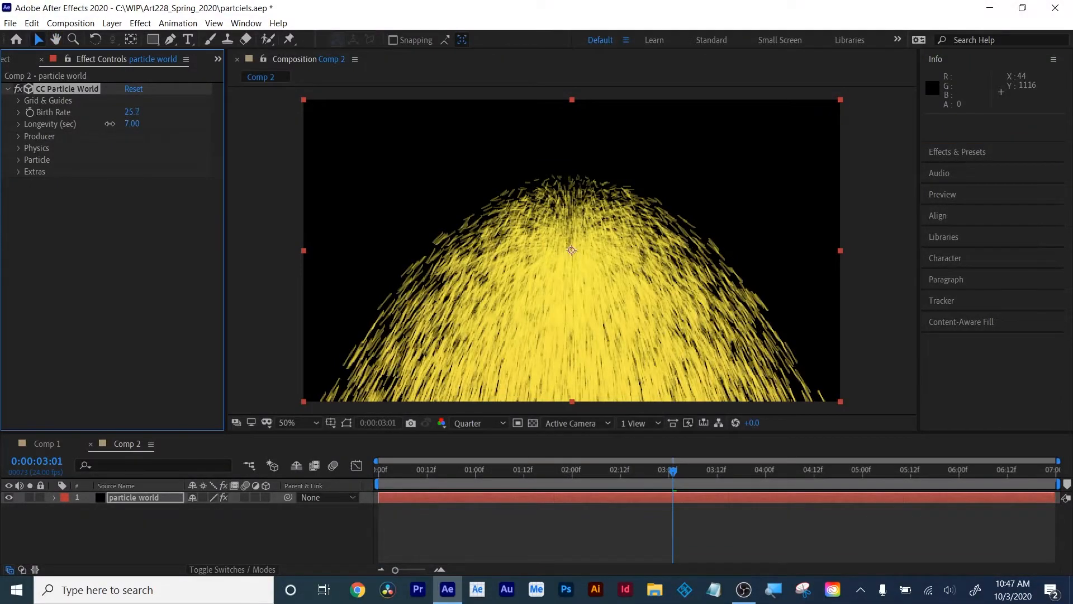
# Preview the particles at 0:00:01:16 and set their Longevity to 1 second
pyautogui.moveTo(660, 476); pyautogui.dragTo(541, 476)
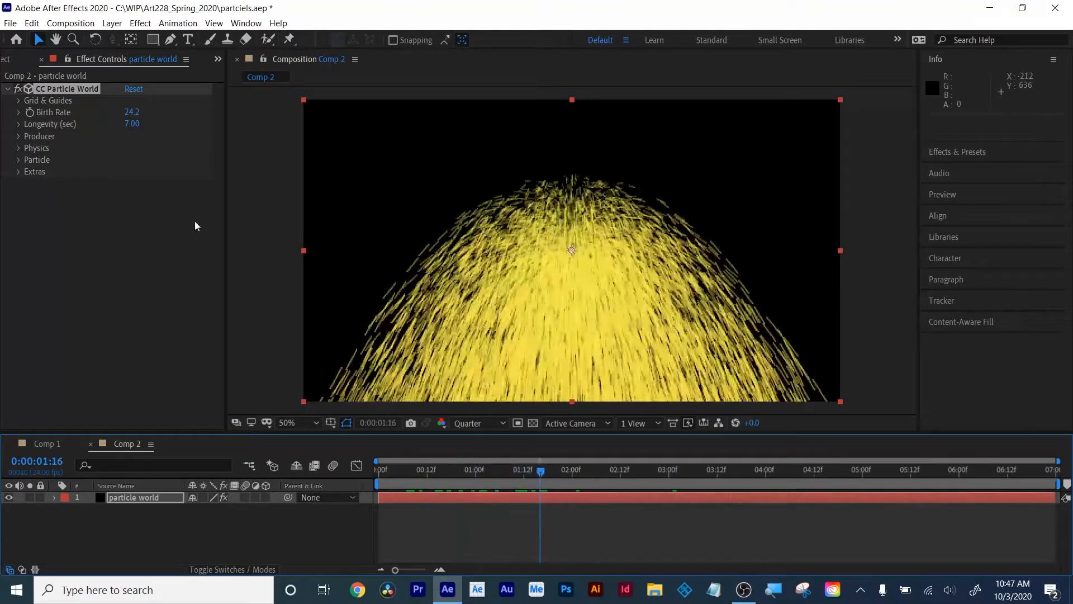
pyautogui.click(134, 124)
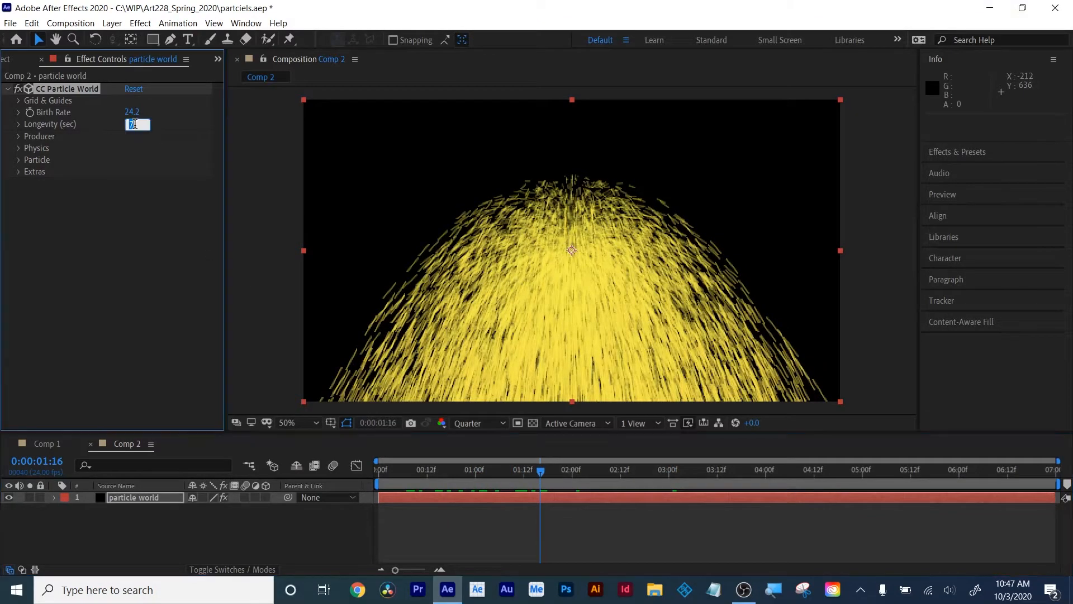
pyautogui.write('1')
pyautogui.press('Return')
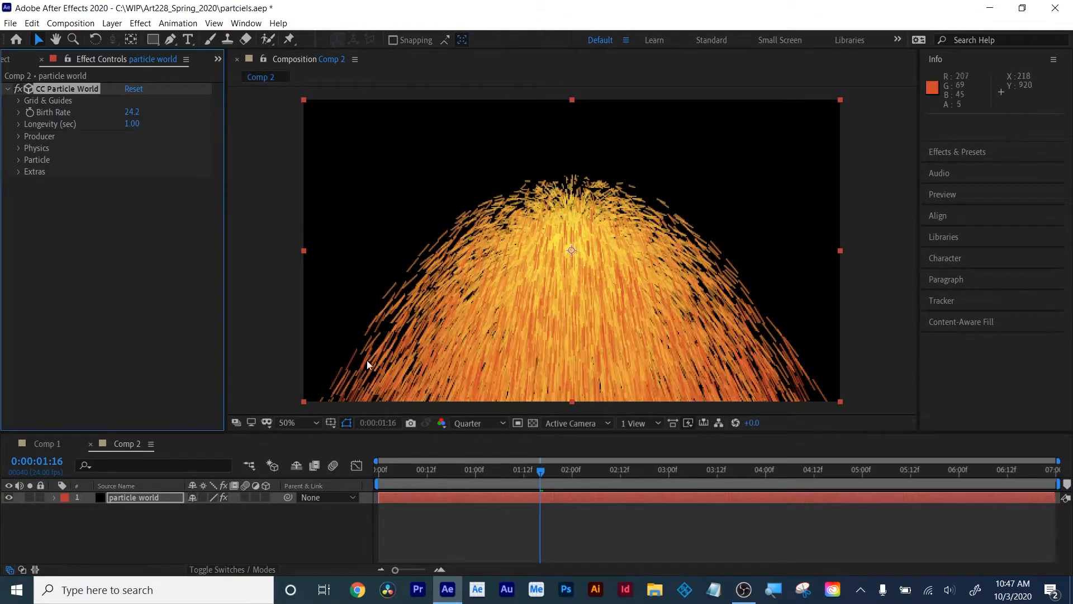
# Play the particle animation from the start and reduce the Birth Rate to 6.4
pyautogui.moveTo(412, 475); pyautogui.dragTo(350, 485)
pyautogui.press('space')
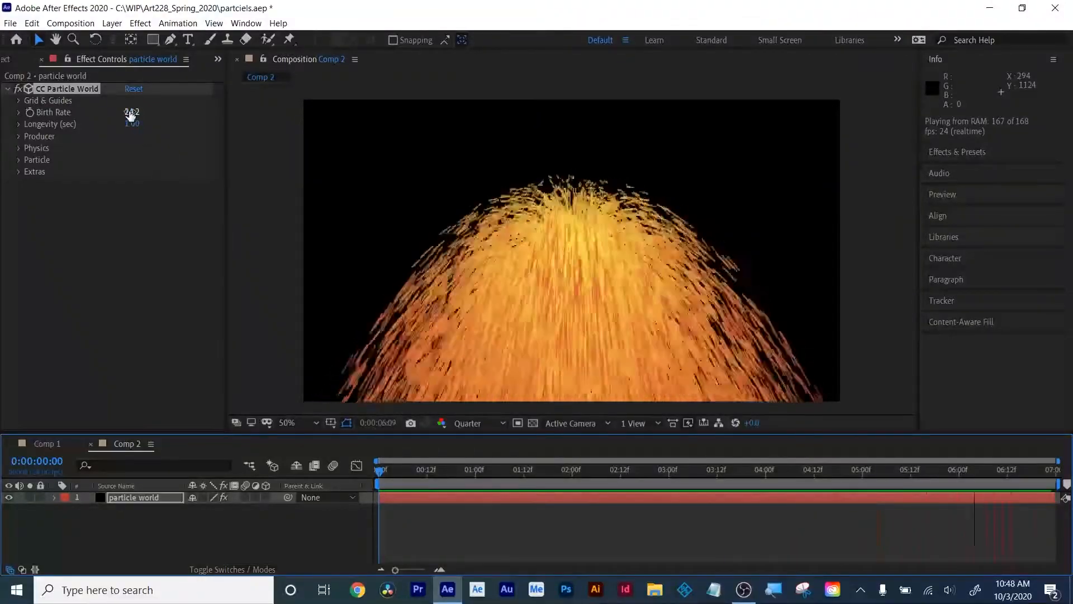
pyautogui.moveTo(129, 112); pyautogui.dragTo(88, 175)
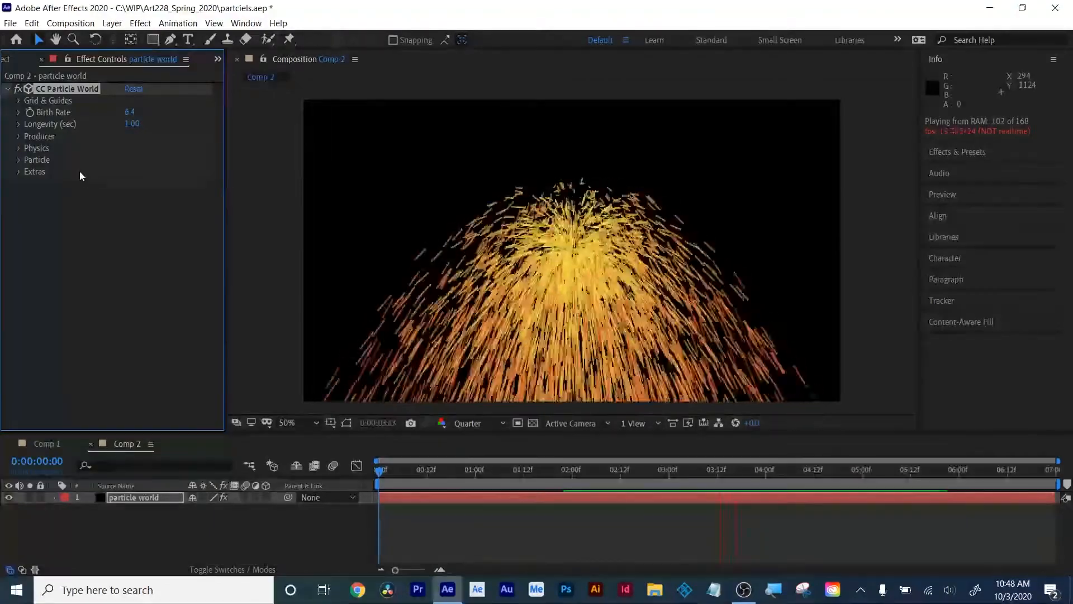
# Try the Producer at Position Y -0.89 and Position Z -0.81, and return both positions to 0.00
pyautogui.click(19, 136)
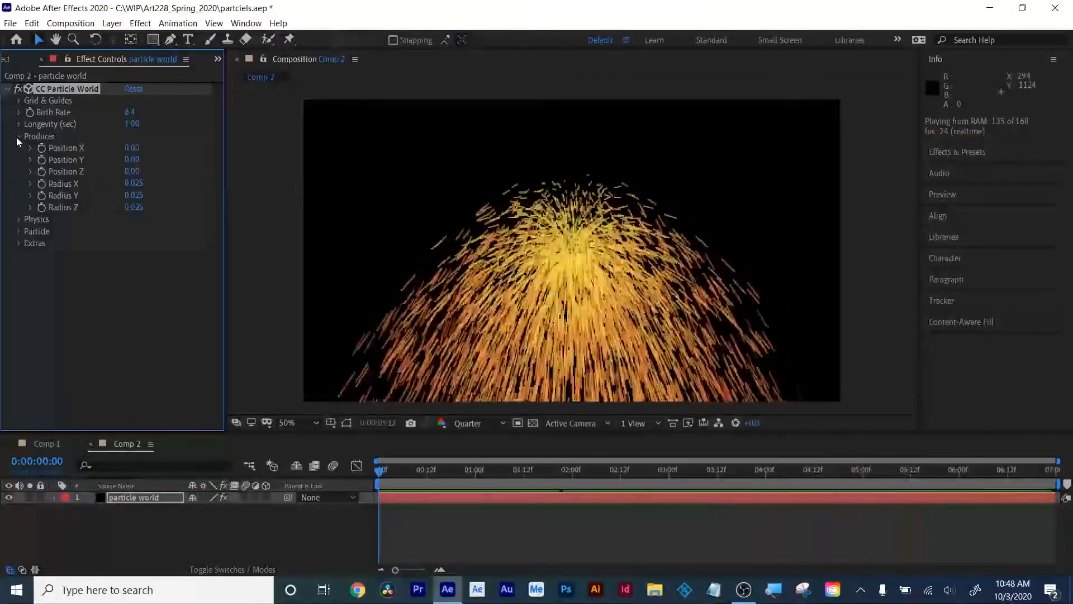
pyautogui.moveTo(126, 148); pyautogui.dragTo(89, 184)
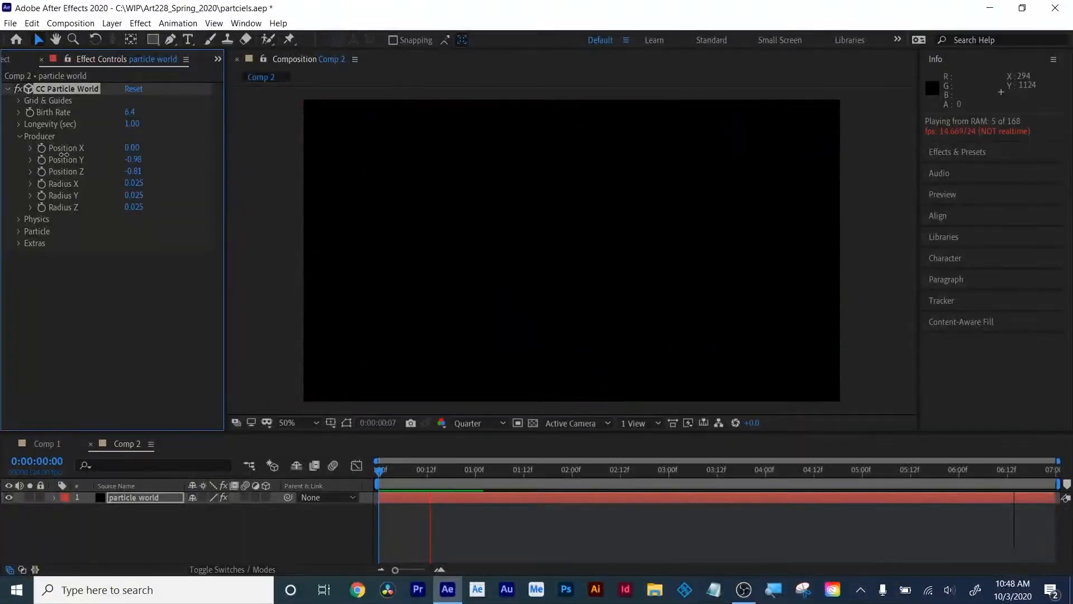
pyautogui.moveTo(64, 155); pyautogui.dragTo(70, 159)
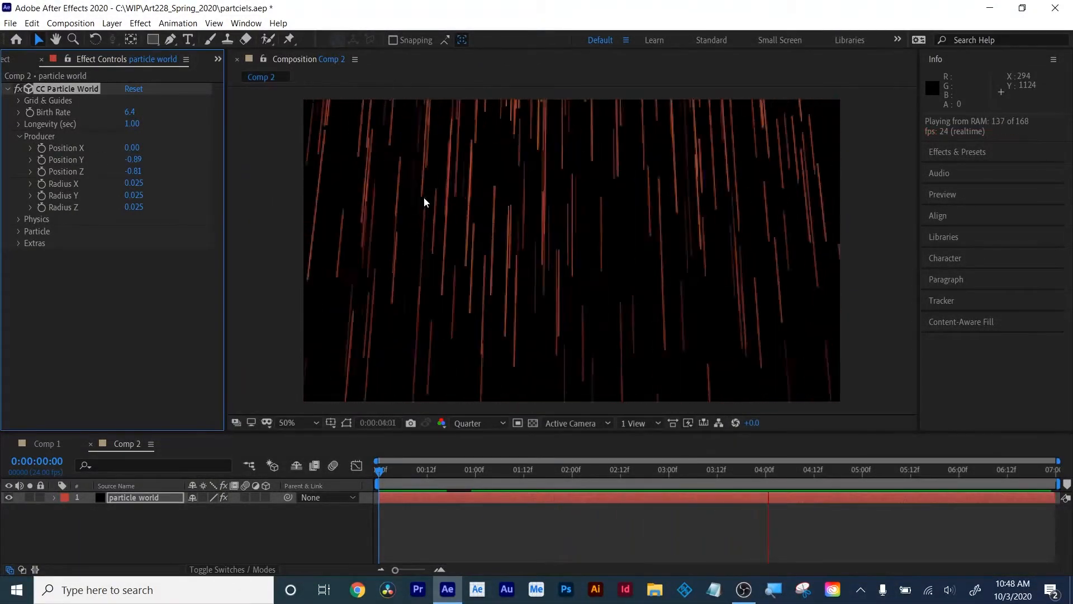
pyautogui.scroll(-1, 424, 196)
pyautogui.scroll(1, 424, 197)
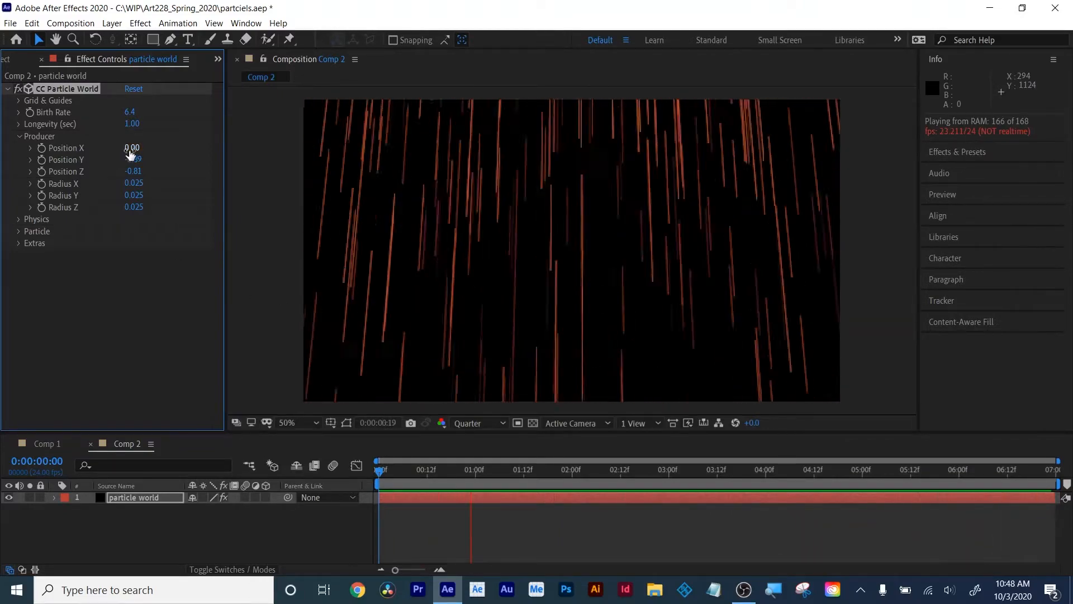
pyautogui.moveTo(133, 159); pyautogui.dragTo(105, 171)
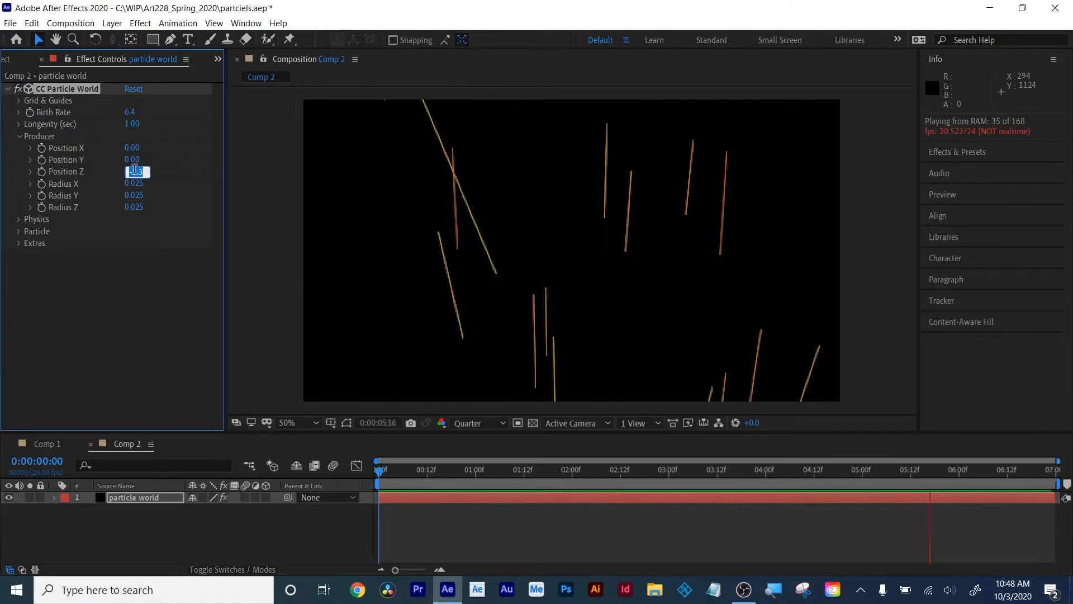
pyautogui.write('00')
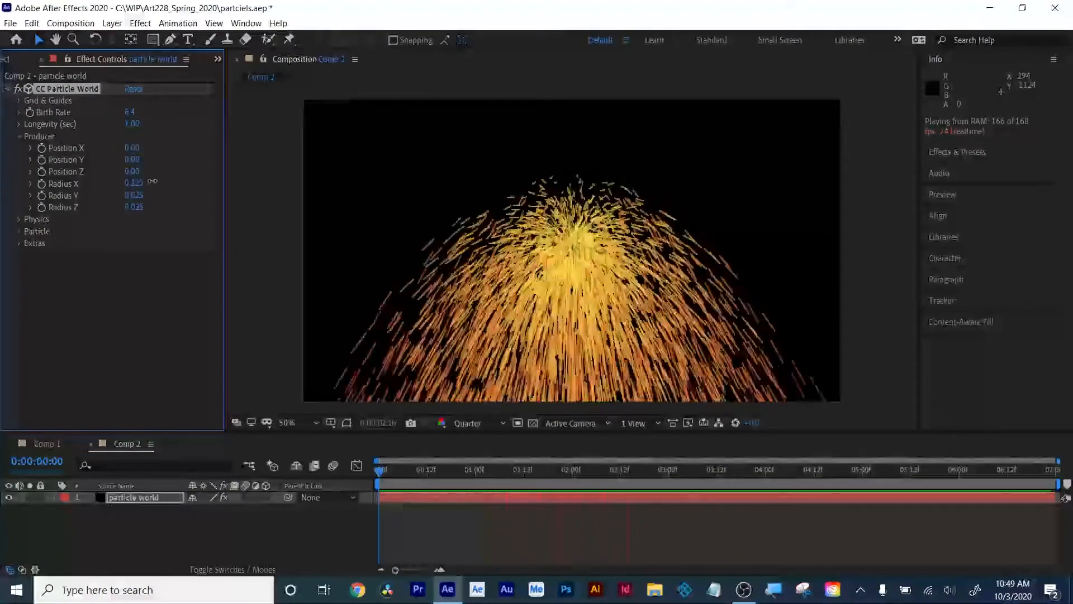
# Set the Producer's Radius X and Radius Y to 0.000 and its Radius Z to 5.525
pyautogui.moveTo(152, 182); pyautogui.dragTo(61, 187)
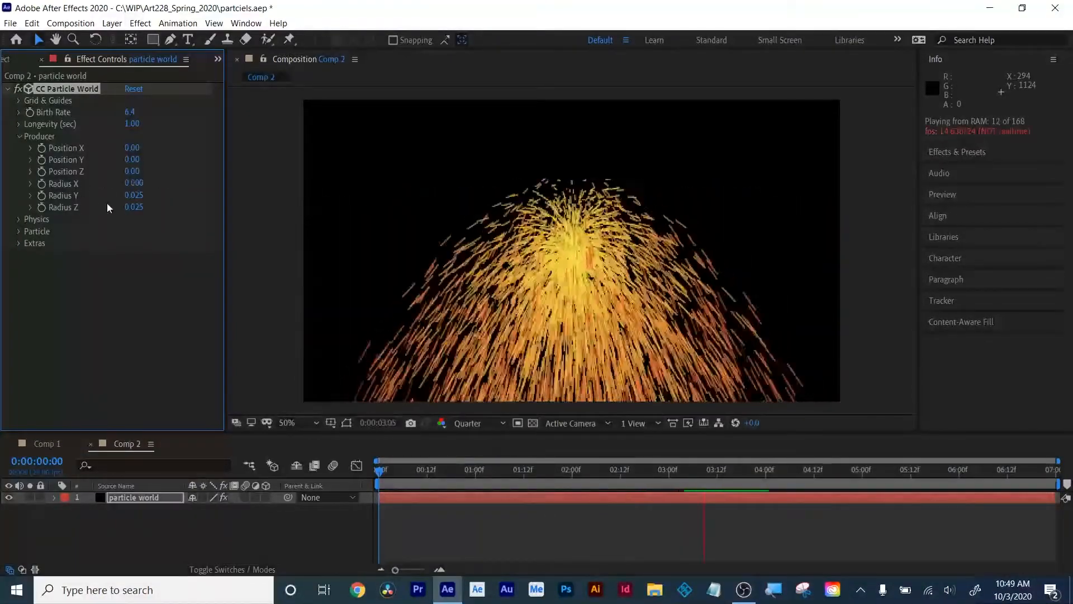
pyautogui.moveTo(135, 200); pyautogui.dragTo(102, 194)
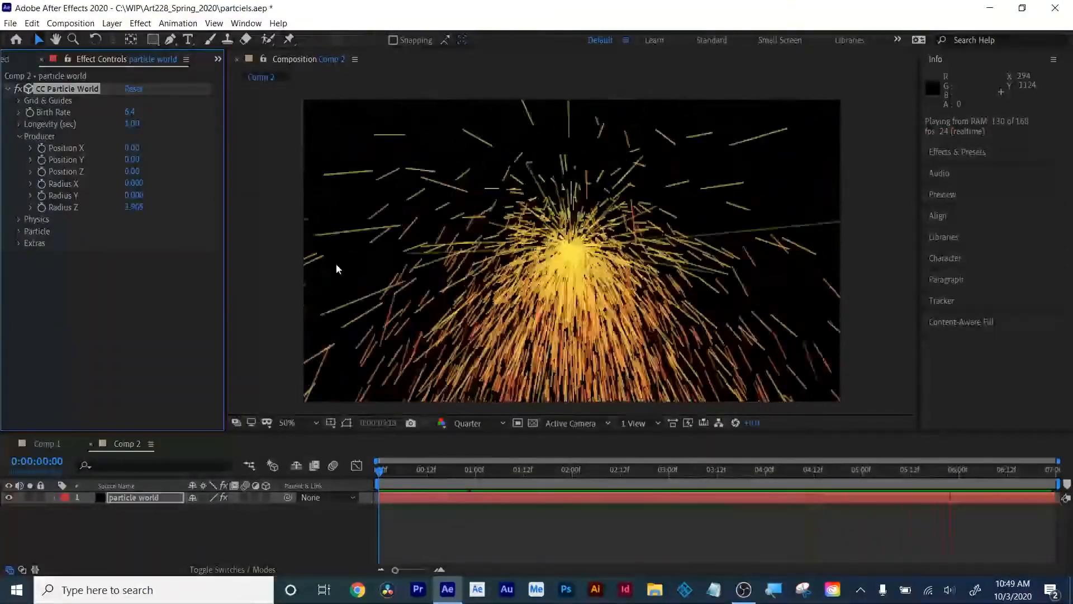
pyautogui.moveTo(231, 203); pyautogui.dragTo(267, 200)
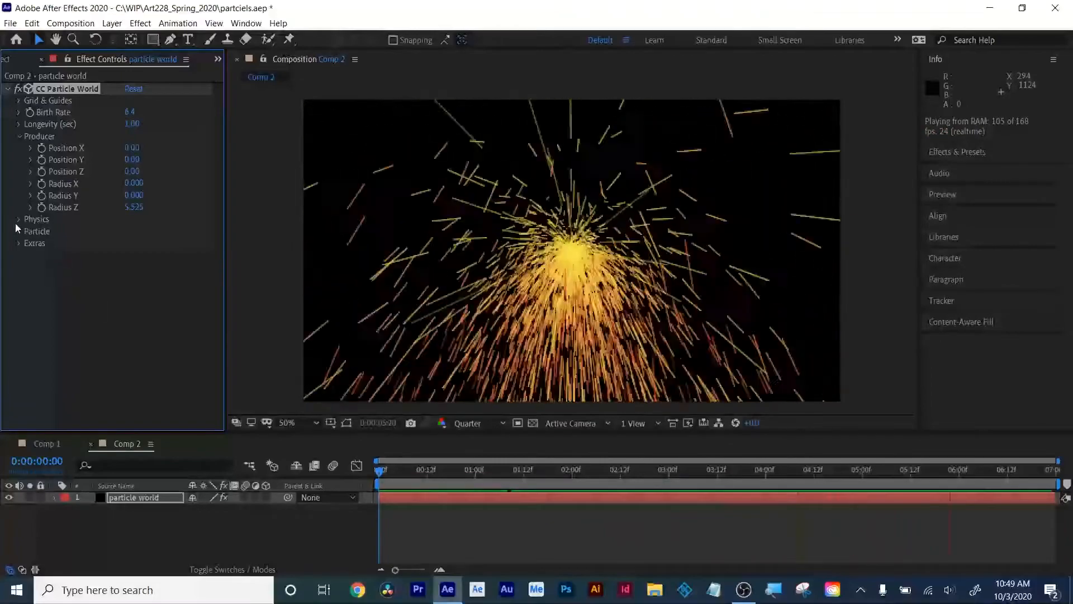
# Expand the Physics settings and try the Direction Axis, Cone Axis, Viscouse and Twirl animation types during playback
pyautogui.click(18, 220)
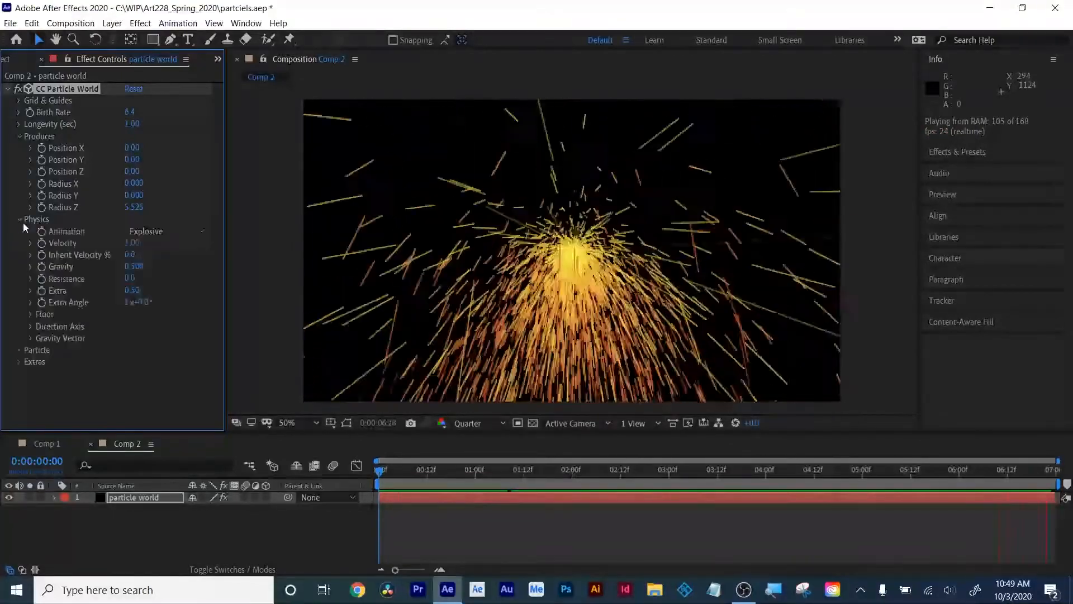
pyautogui.click(171, 229)
pyautogui.click(166, 260)
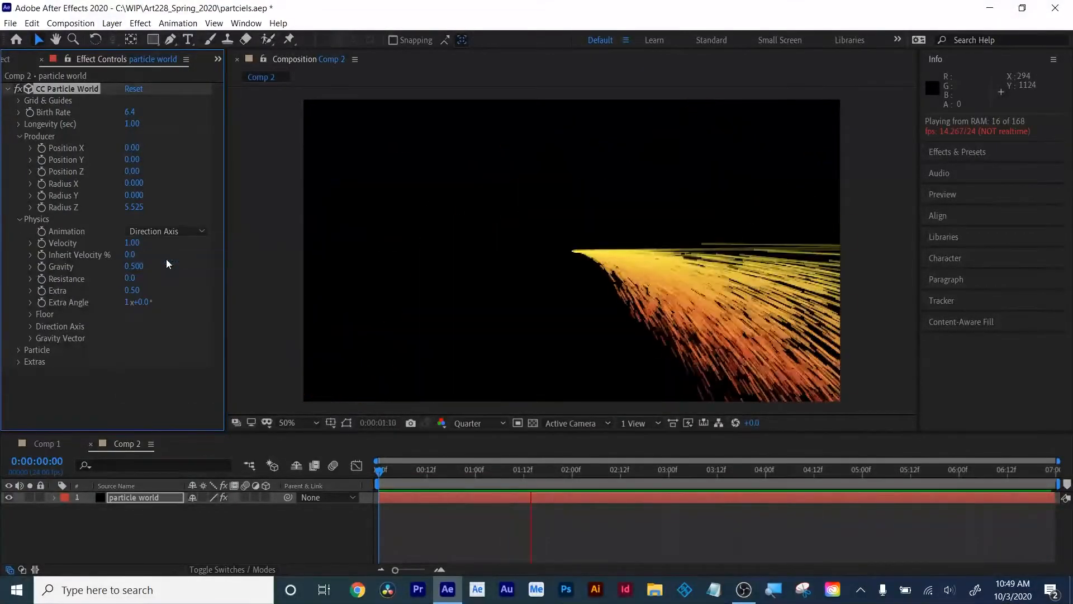
pyautogui.click(166, 231)
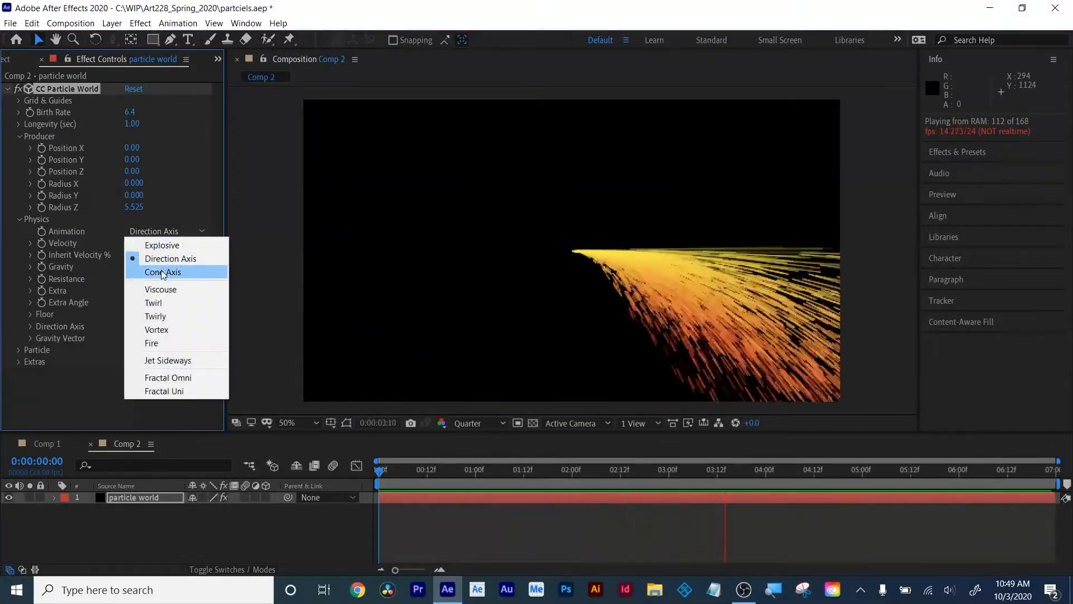
pyautogui.click(164, 270)
pyautogui.click(166, 231)
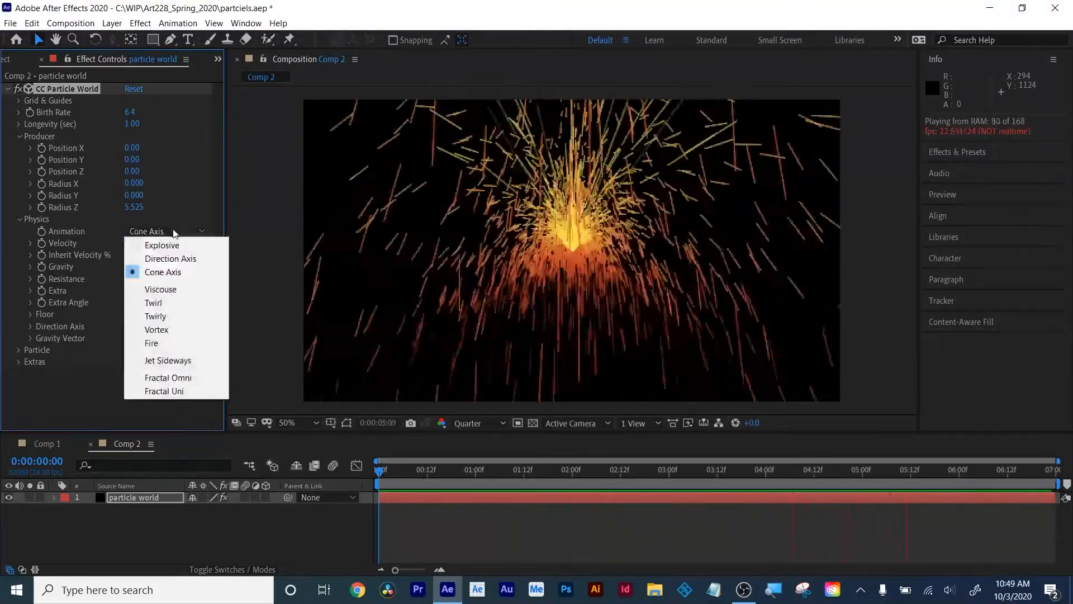
pyautogui.click(165, 289)
pyautogui.click(166, 231)
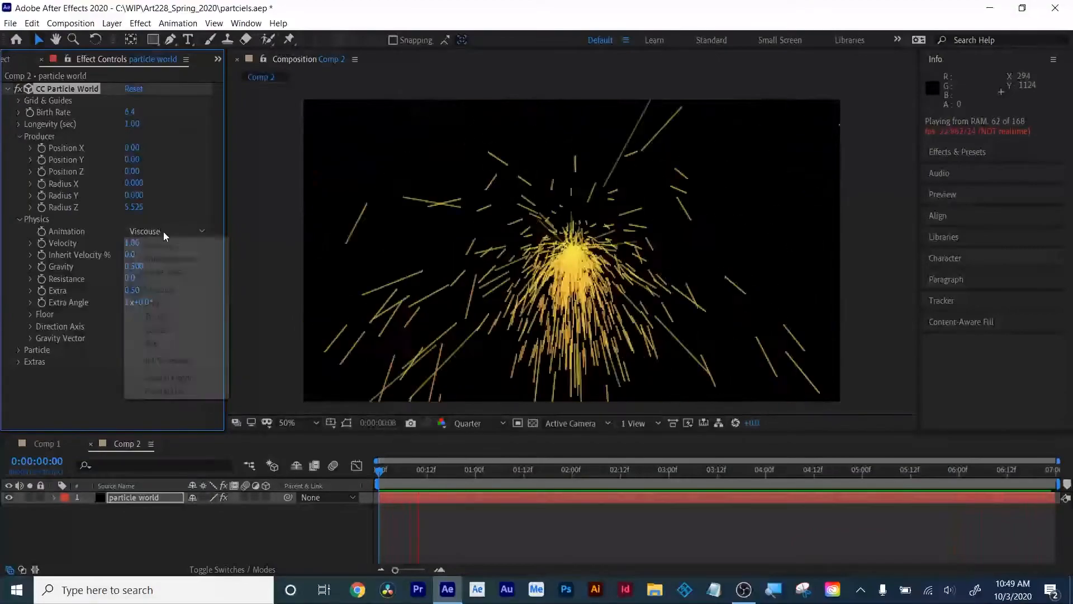
pyautogui.click(159, 303)
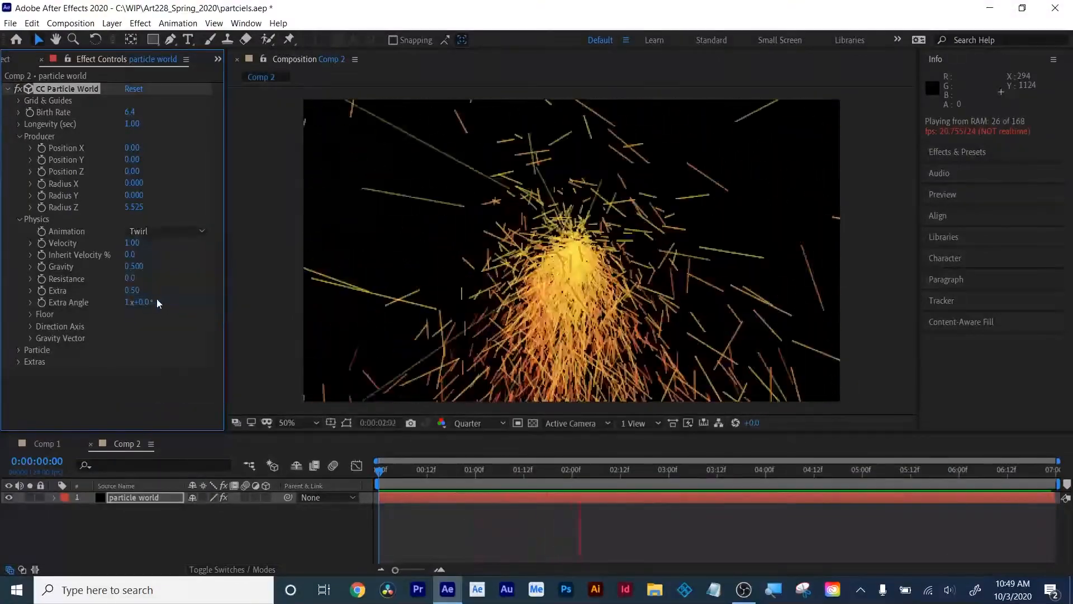
# Compare the Twirly, Vortex and Fire animation types and settle on Vortex for the particles
pyautogui.click(166, 232)
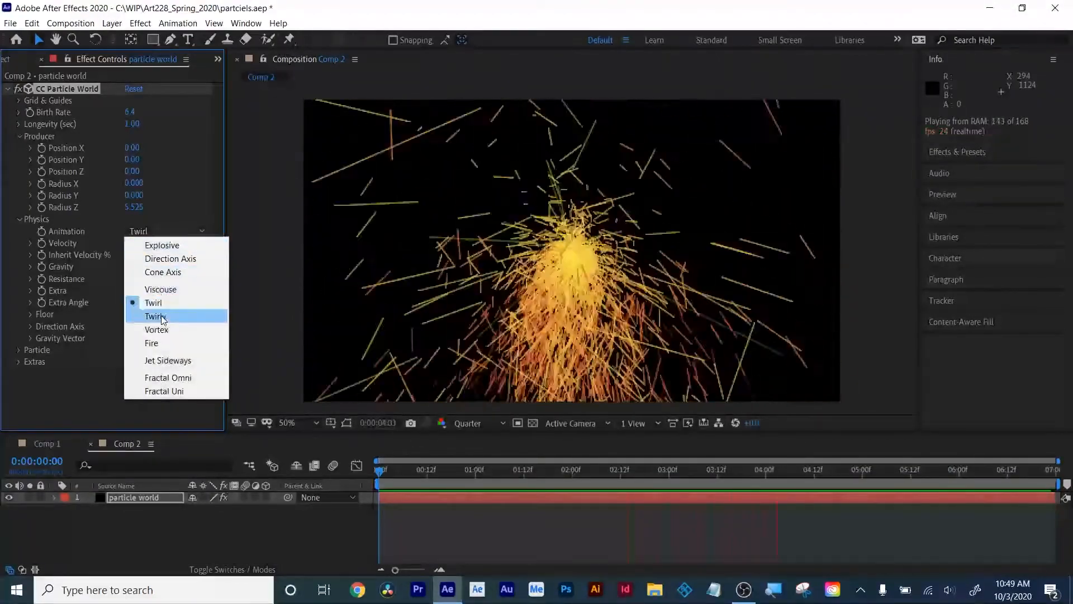
pyautogui.click(161, 316)
pyautogui.click(166, 231)
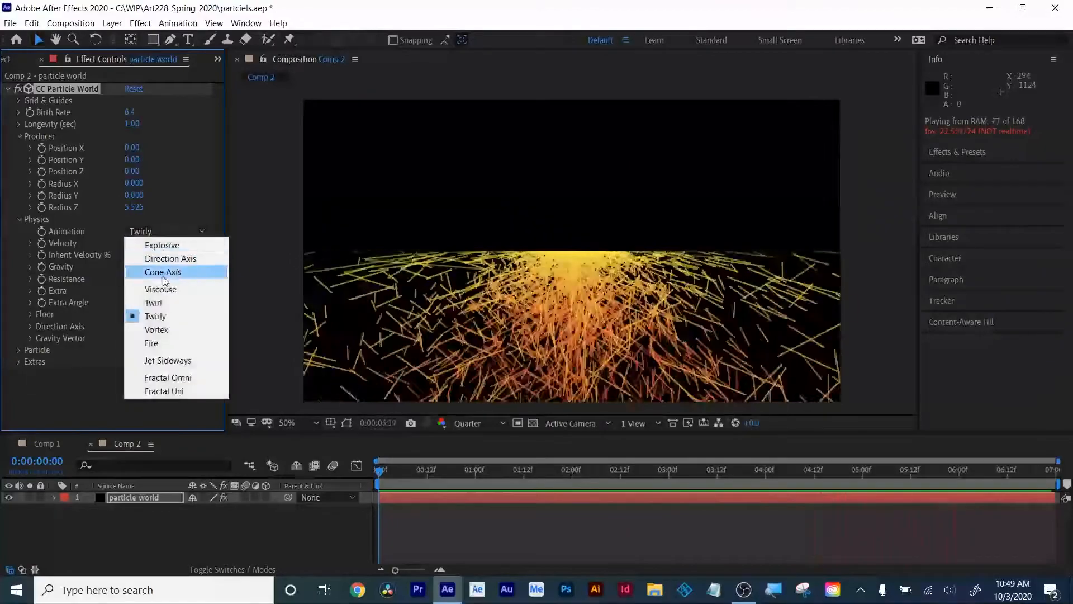
pyautogui.click(162, 329)
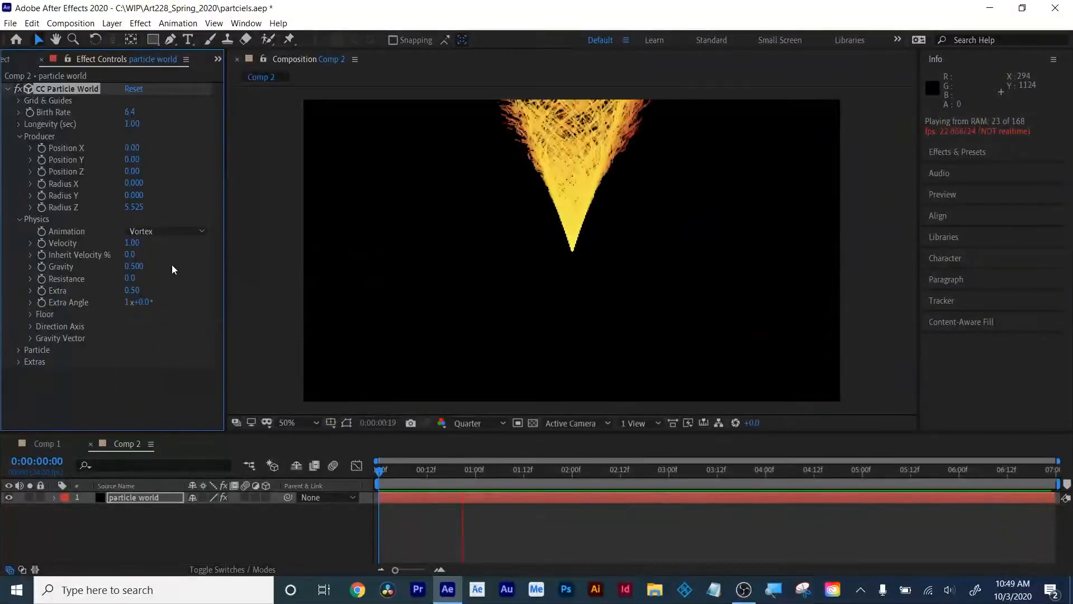
pyautogui.click(171, 235)
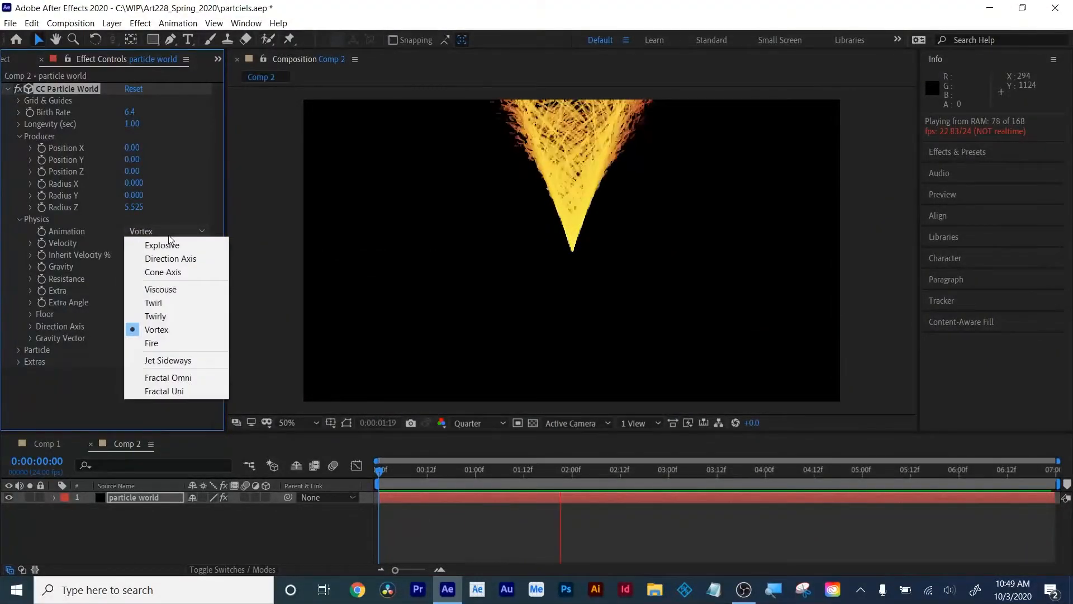
pyautogui.click(153, 344)
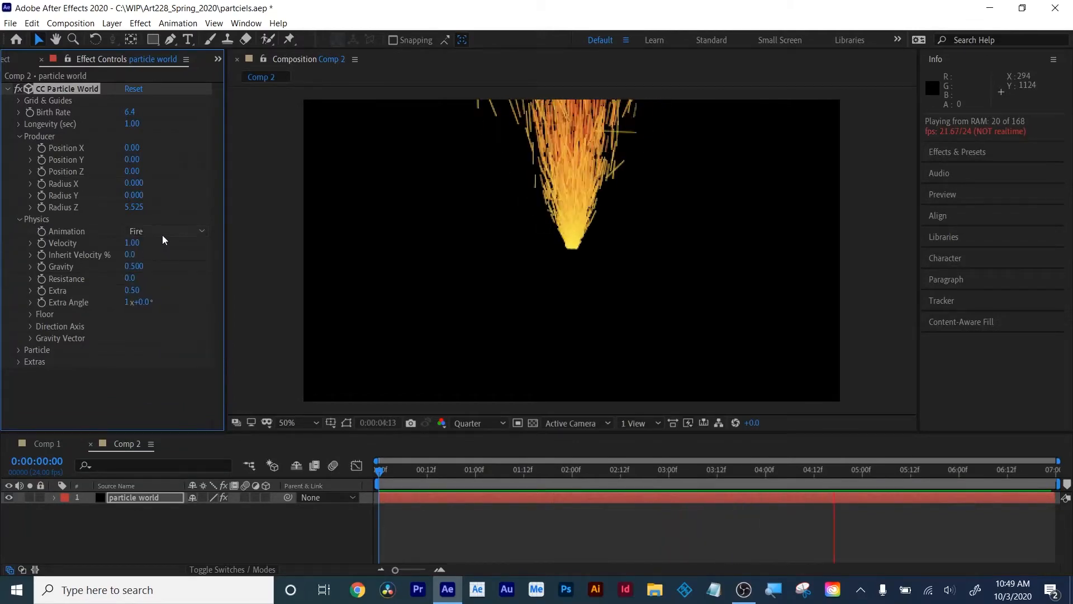
pyautogui.click(164, 240)
pyautogui.click(150, 330)
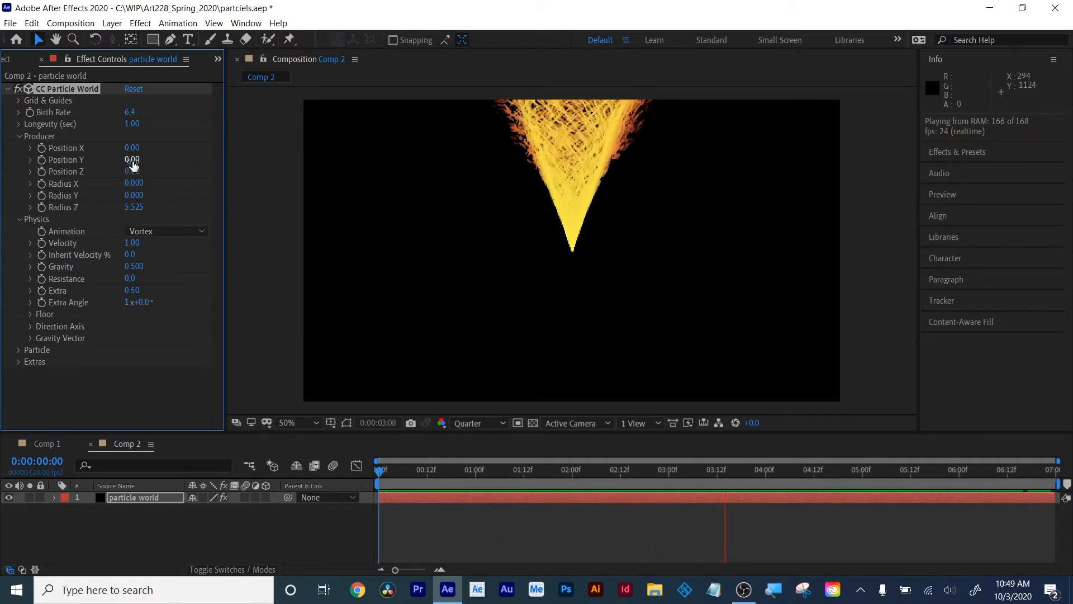
# Set the Producer's Position Y to 0.34 and its Radius Z to 2.785
pyautogui.moveTo(142, 156); pyautogui.dragTo(161, 158)
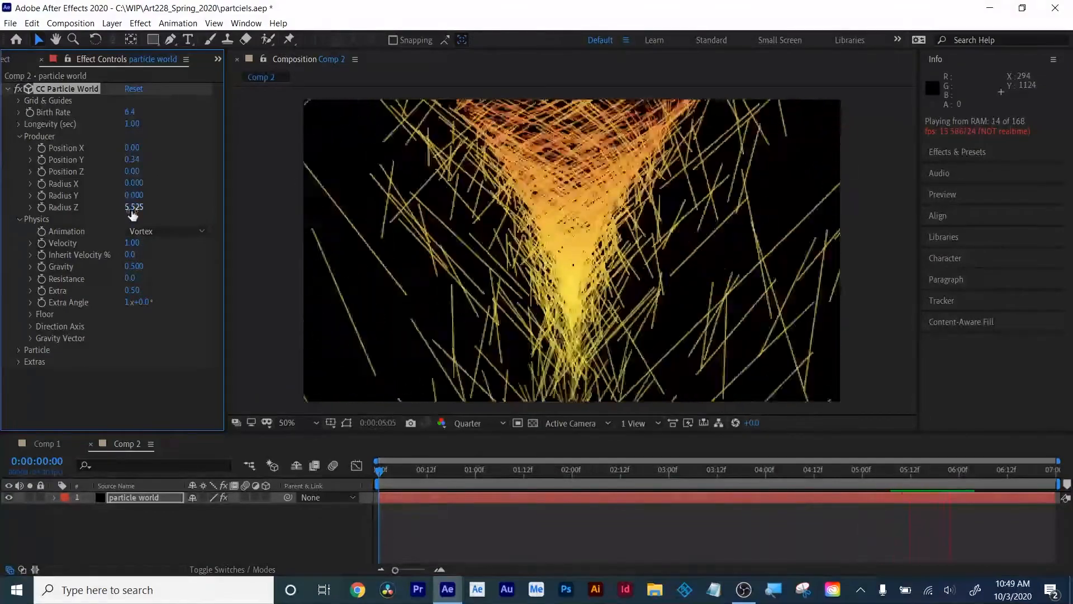
pyautogui.moveTo(132, 207); pyautogui.dragTo(113, 211)
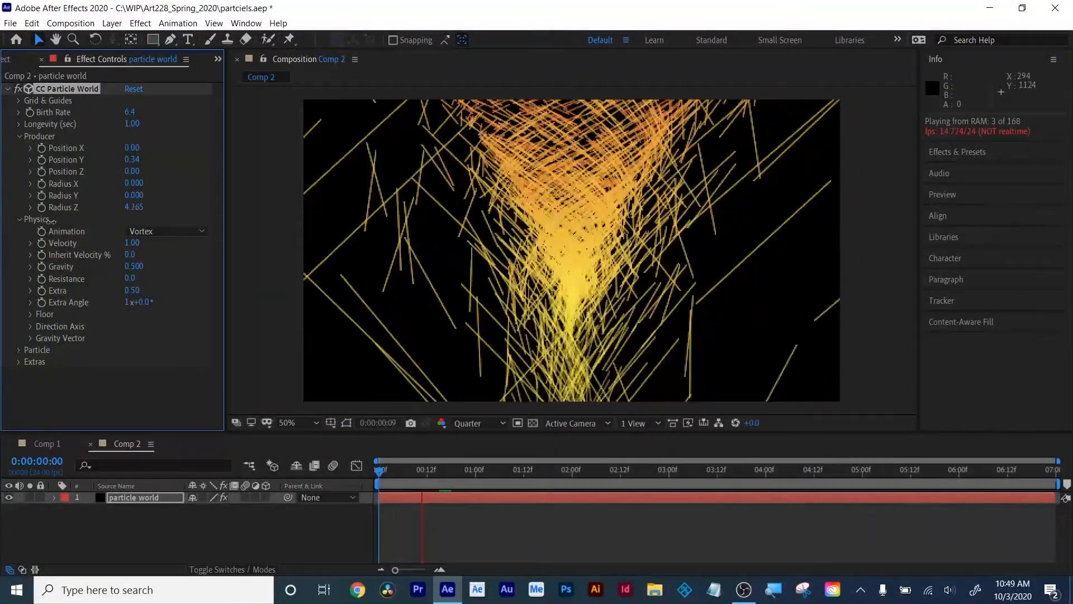
pyautogui.moveTo(51, 221); pyautogui.dragTo(3, 264)
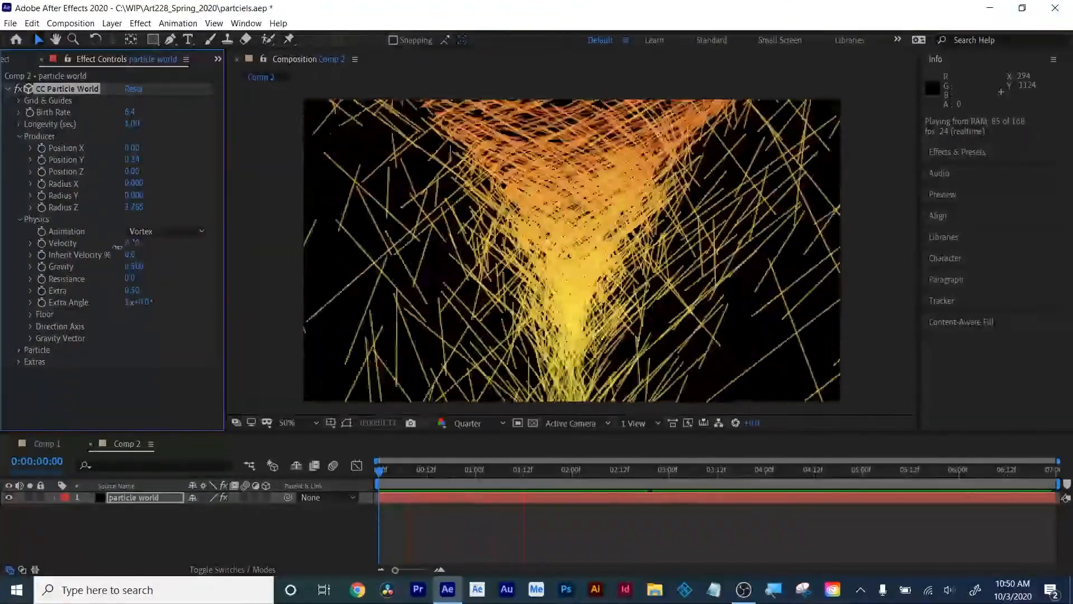
# Test lower Velocity values on the vortex, including 0.58, and settle on 0.67
pyautogui.moveTo(116, 247); pyautogui.dragTo(111, 251)
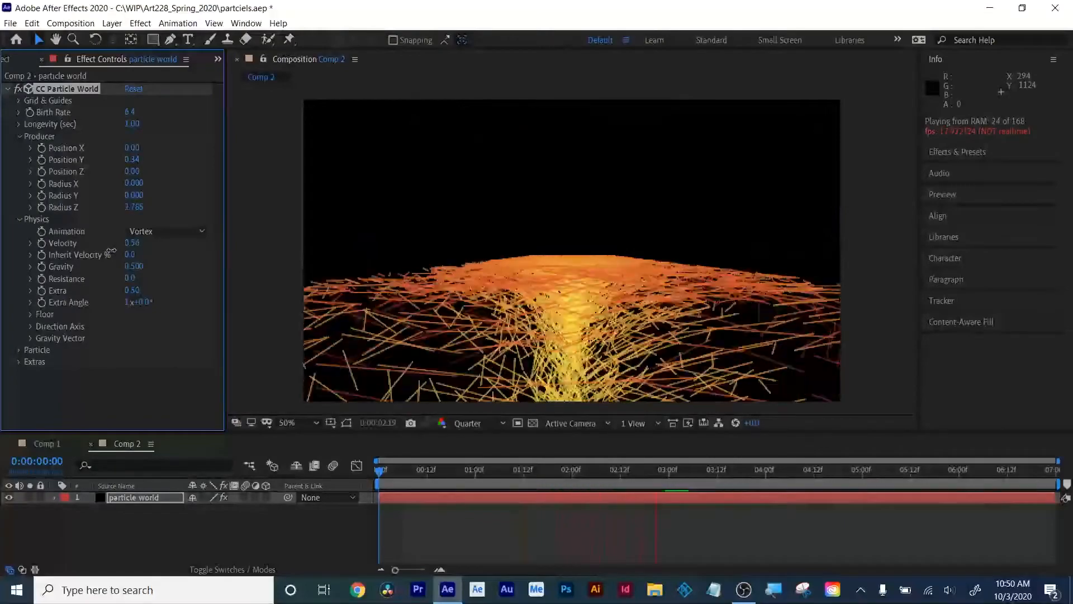
pyautogui.moveTo(112, 251)
pyautogui.mouseDown()
pyautogui.moveTo(132, 250)
pyautogui.moveTo(121, 249)
pyautogui.mouseUp()
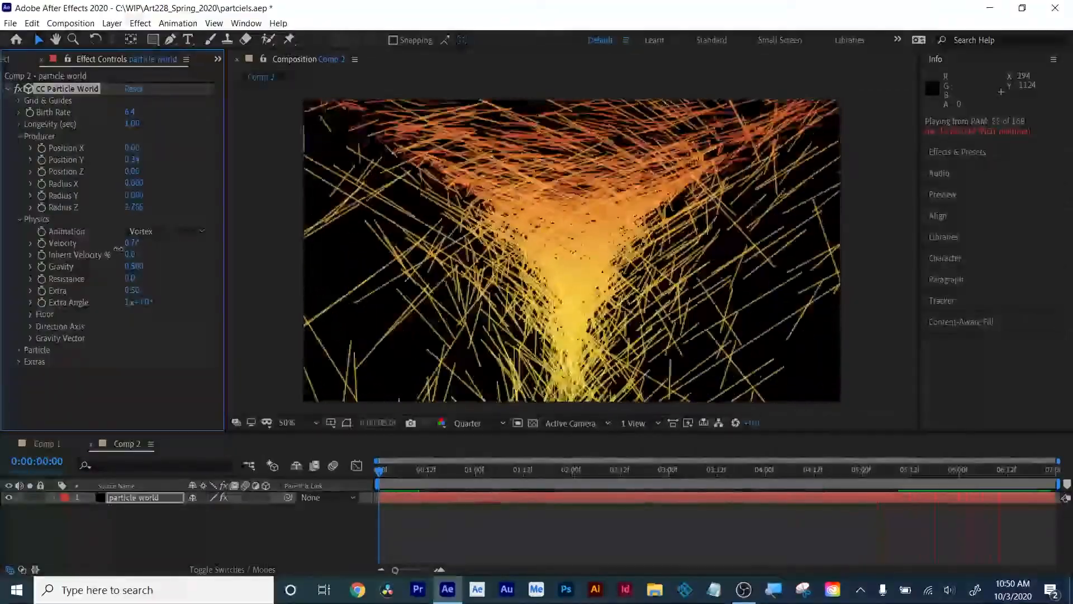
pyautogui.moveTo(118, 248); pyautogui.dragTo(114, 250)
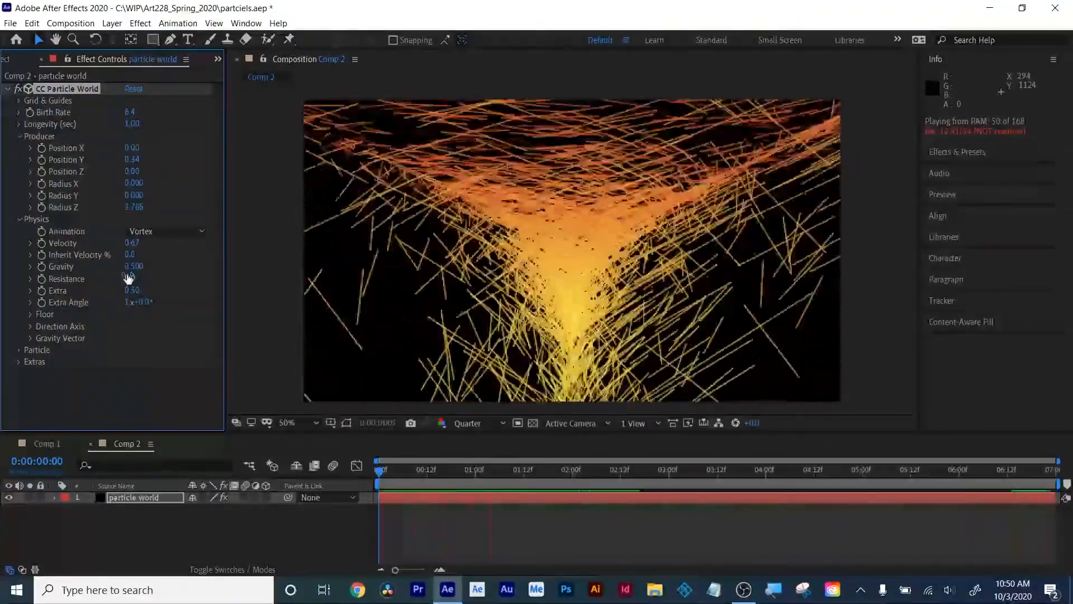
# Try the vortex particles with a Gravity of -0.070 and with a Gravity of 1
pyautogui.moveTo(134, 266)
pyautogui.mouseDown()
pyautogui.moveTo(159, 264)
pyautogui.moveTo(117, 277)
pyautogui.mouseUp()
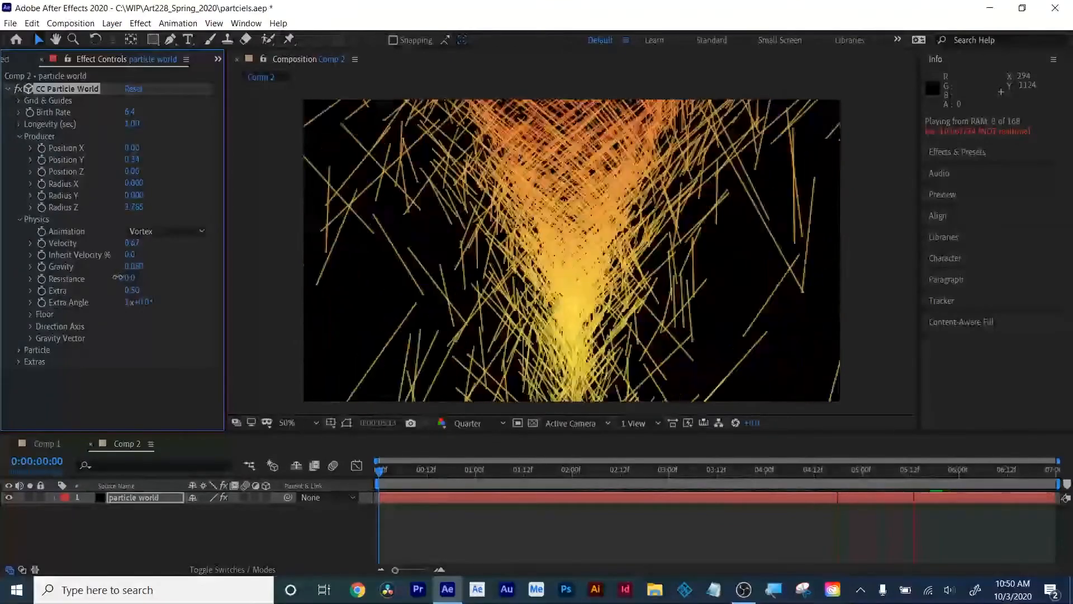
pyautogui.moveTo(118, 277); pyautogui.dragTo(106, 277)
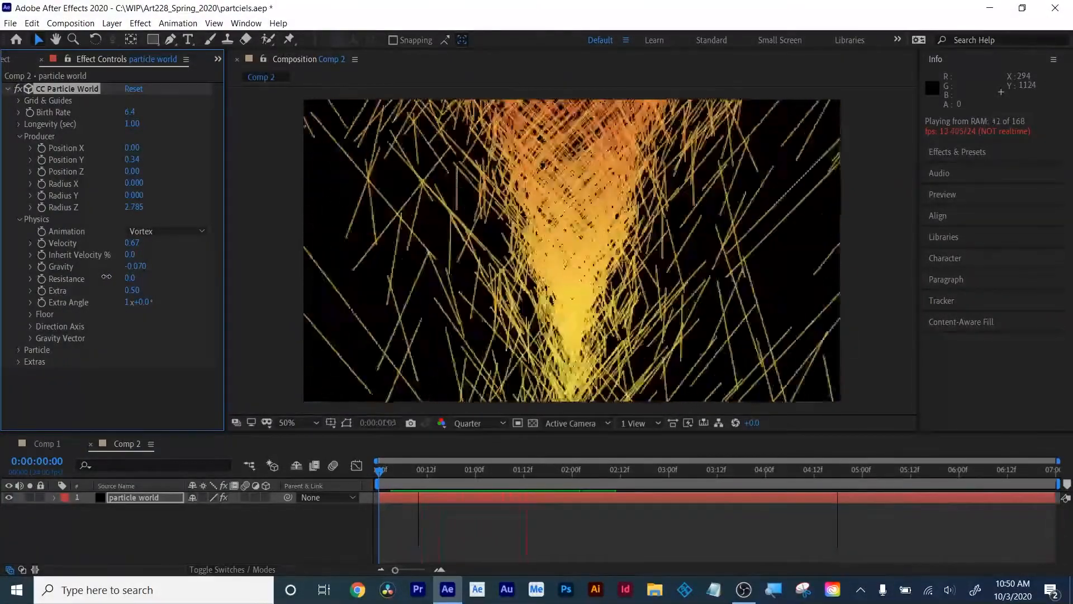
pyautogui.click(136, 266)
pyautogui.write('1')
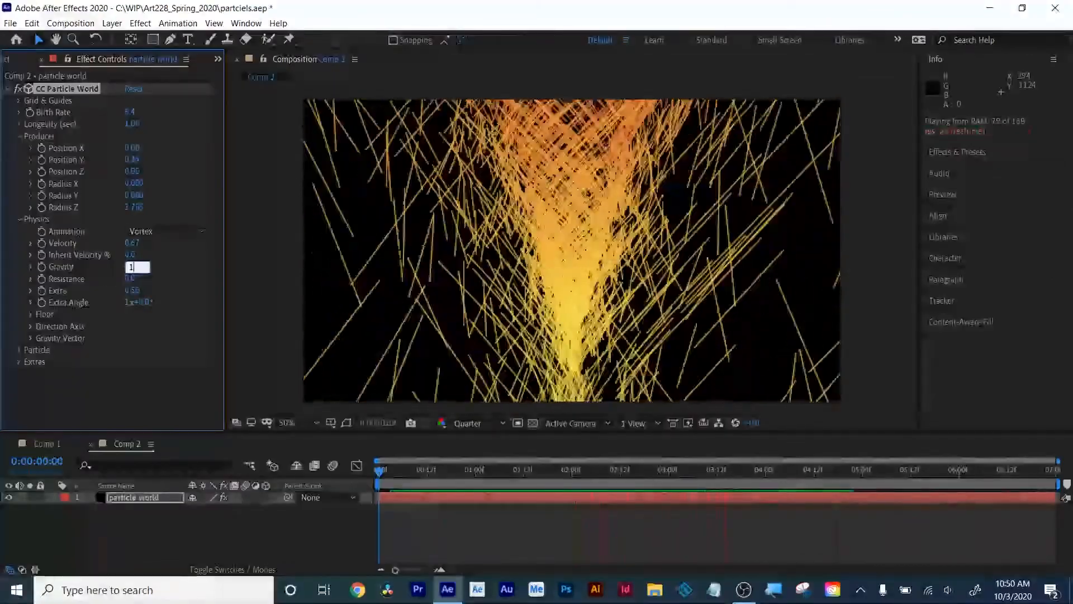
pyautogui.press('Return')
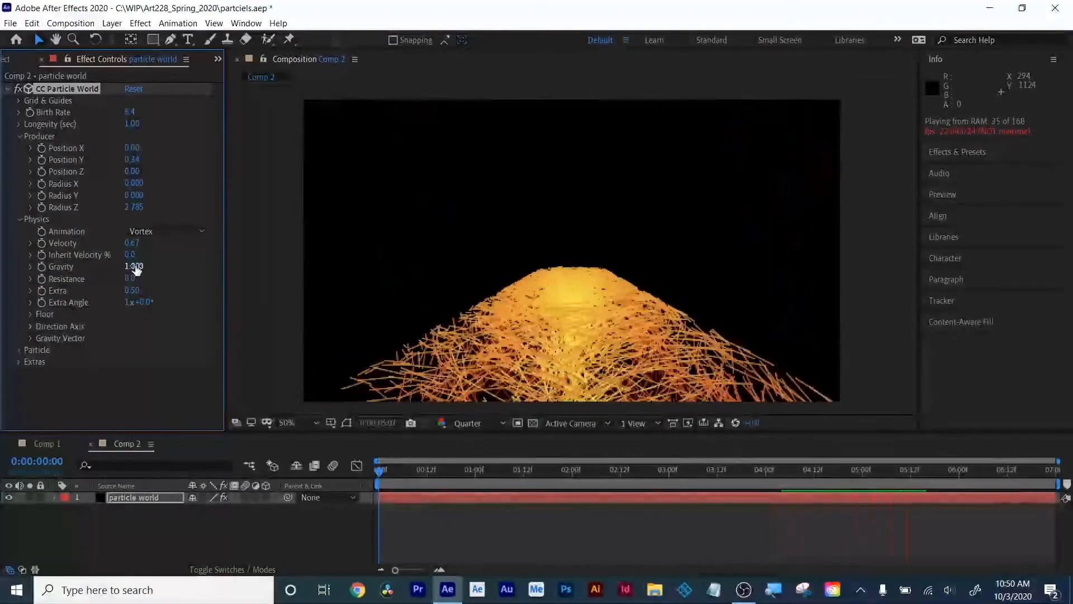
# Set the Gravity of the vortex particles to 0
pyautogui.click(135, 266)
pyautogui.write('0')
pyautogui.press('Return')
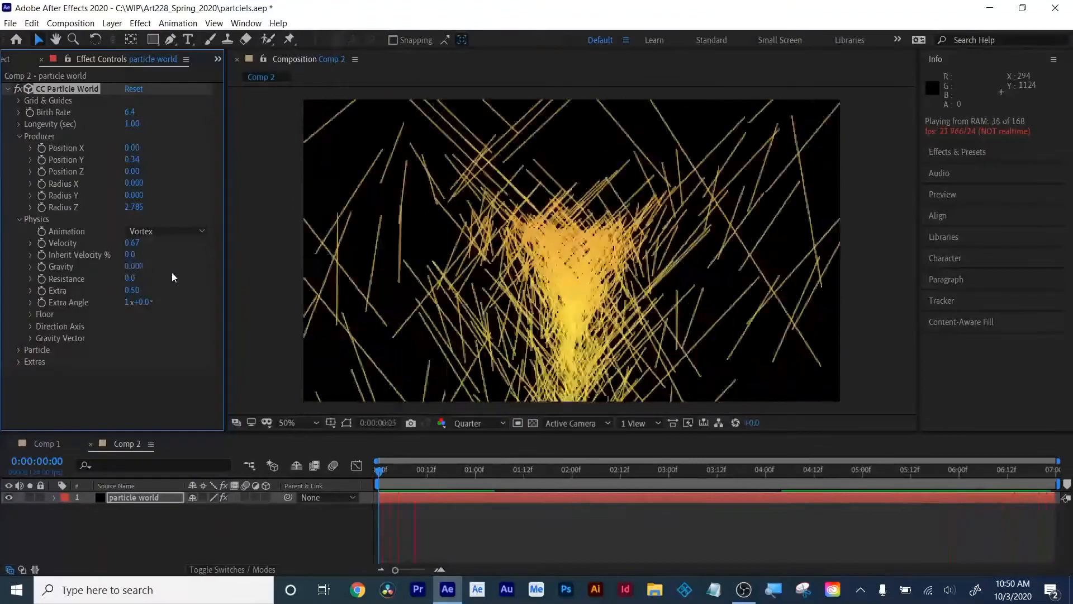
# Test the particles' Resistance at values up to 10.1 and settle on a much lower Resistance
pyautogui.moveTo(133, 279); pyautogui.dragTo(155, 278)
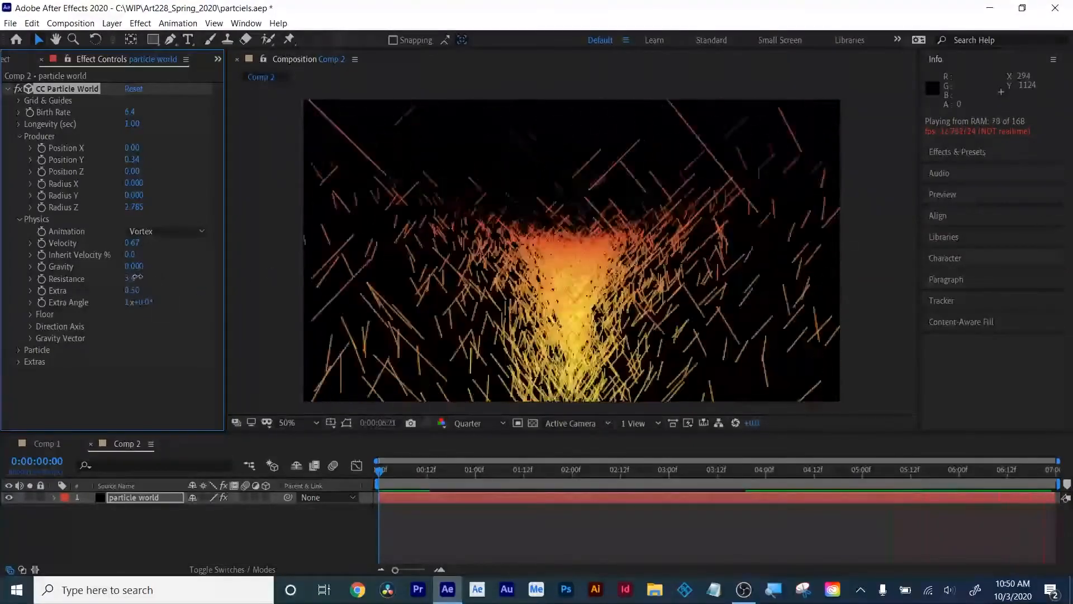
pyautogui.moveTo(137, 277); pyautogui.dragTo(176, 272)
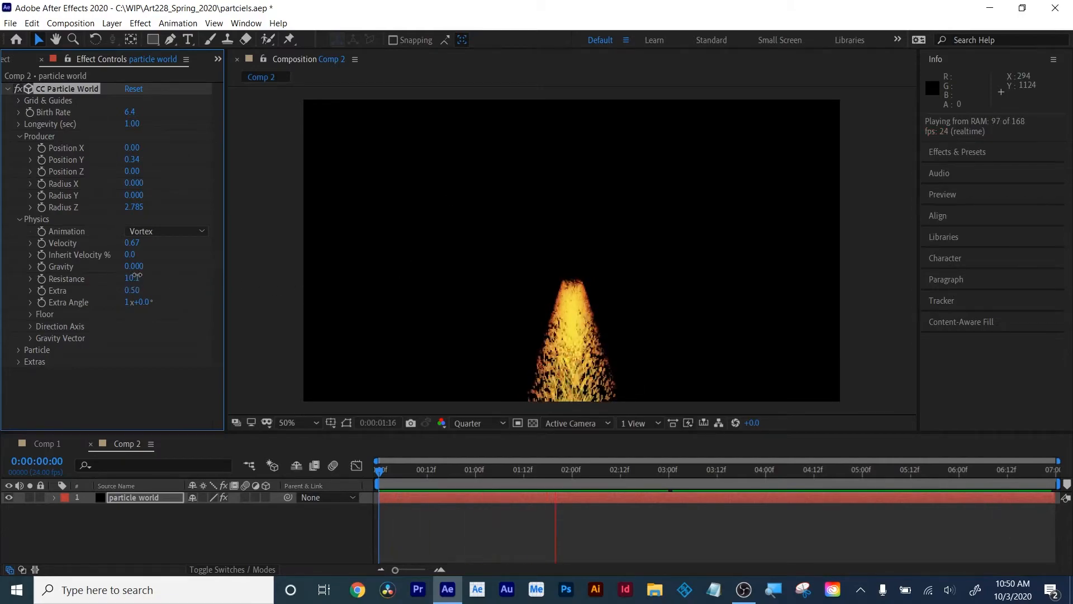
pyautogui.moveTo(135, 276); pyautogui.dragTo(88, 279)
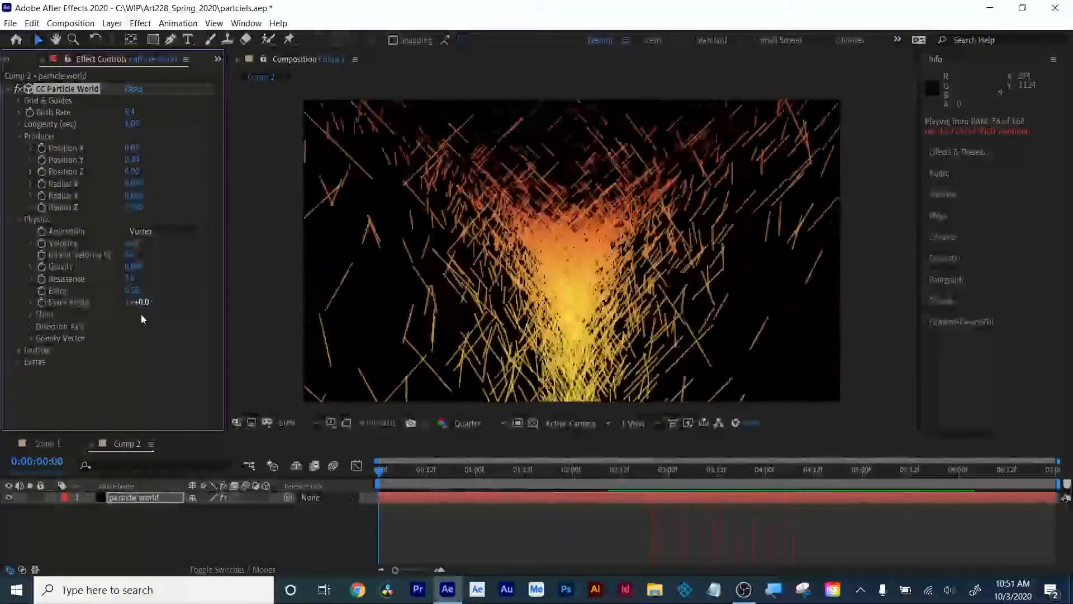
# Set the Extra of the vortex particles to 1.80 and look over the Gravity Vector and Particle settings
pyautogui.moveTo(139, 290); pyautogui.dragTo(210, 274)
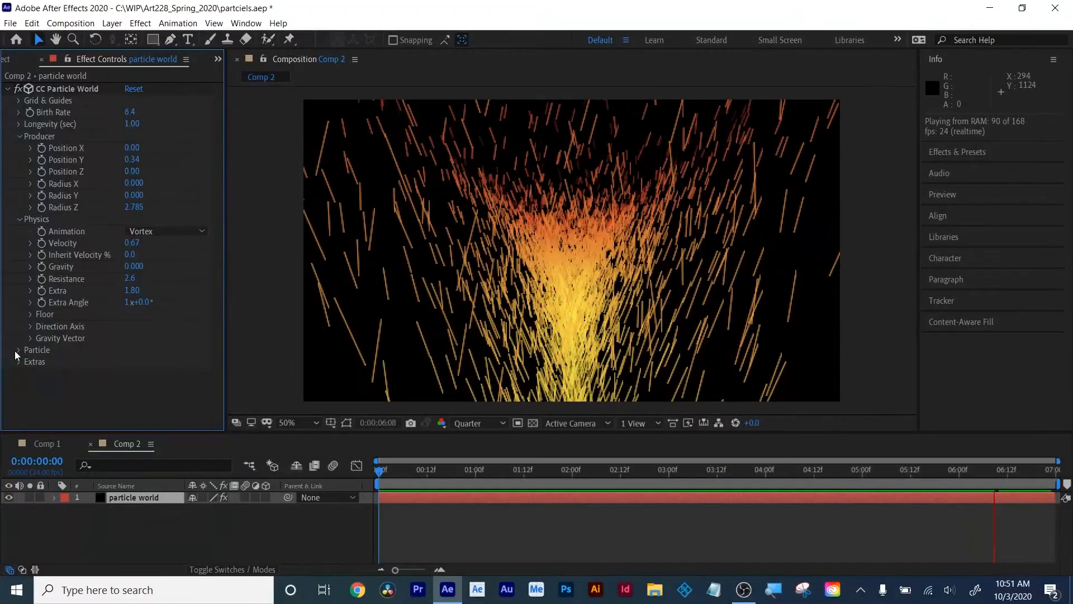
pyautogui.click(30, 338)
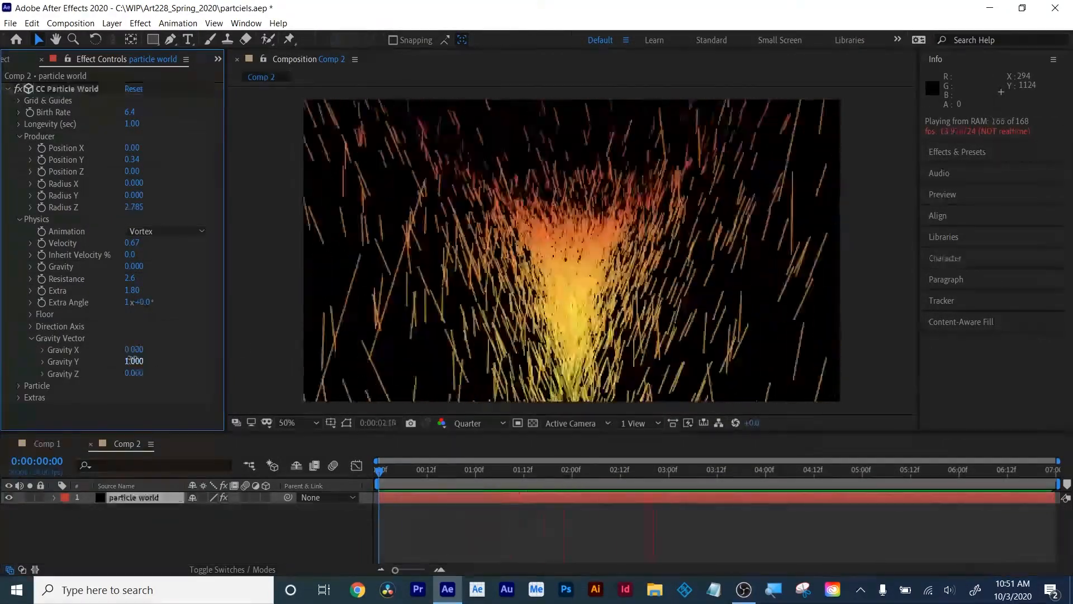
pyautogui.hotkey('ctrl', 'z')
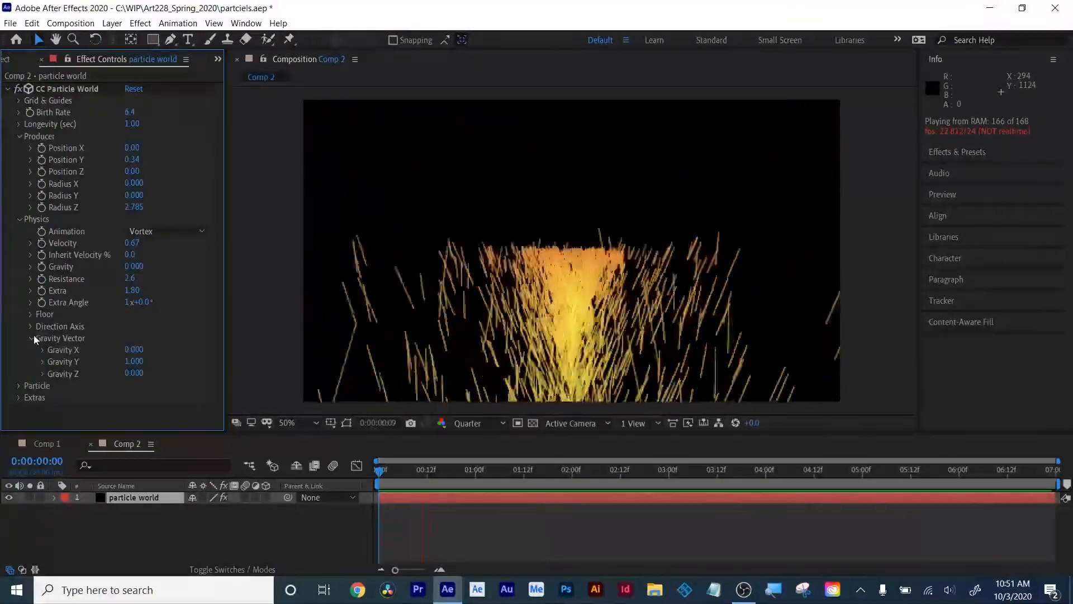
pyautogui.click(31, 338)
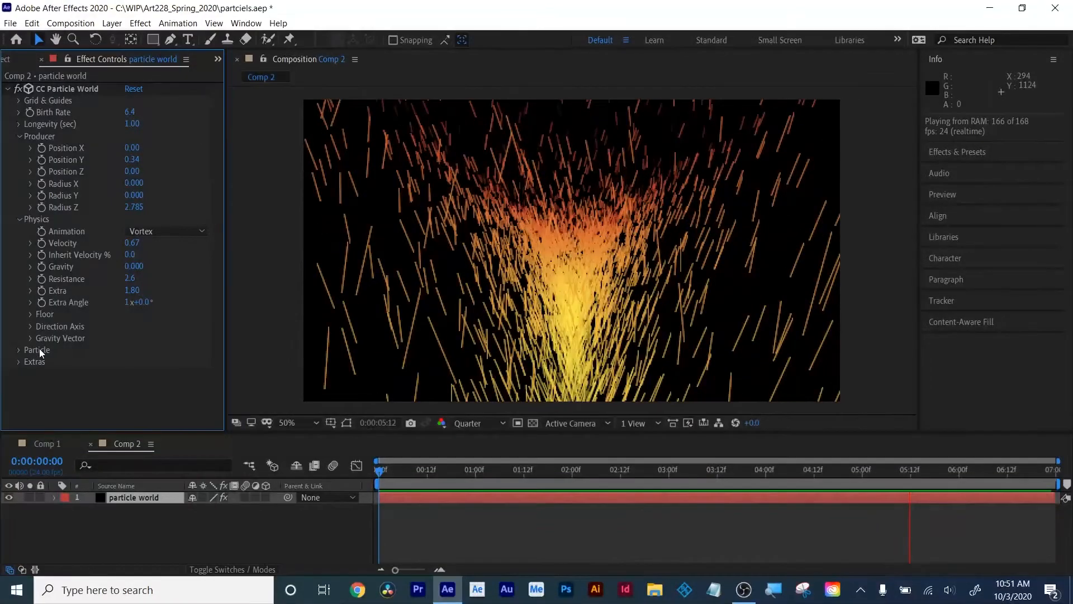
pyautogui.click(17, 351)
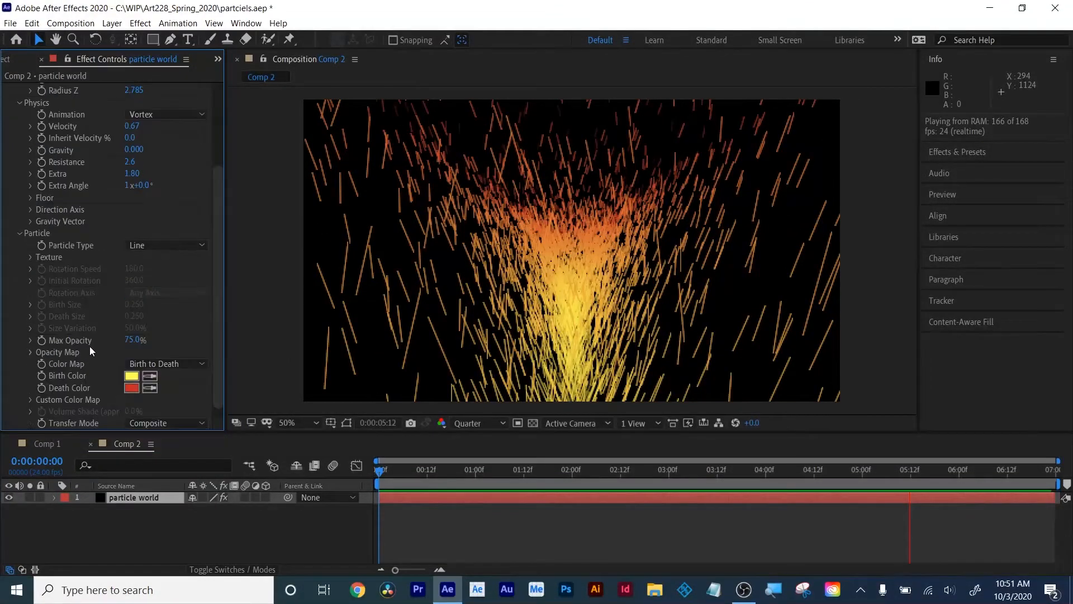
# Purge the cached preview data
pyautogui.click(32, 23)
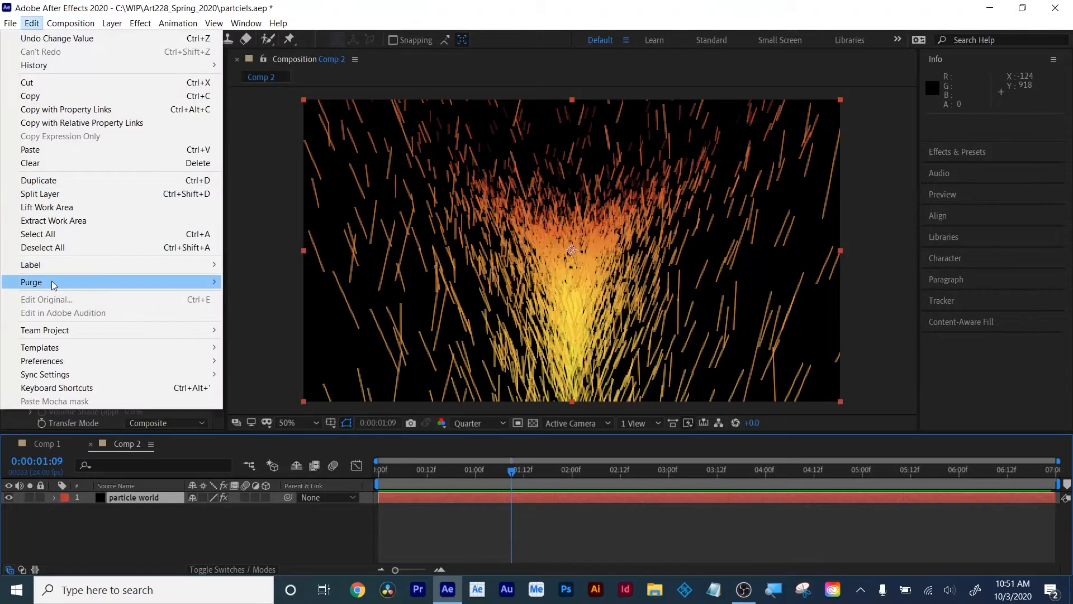
pyautogui.moveTo(51, 282)
pyautogui.click(255, 280)
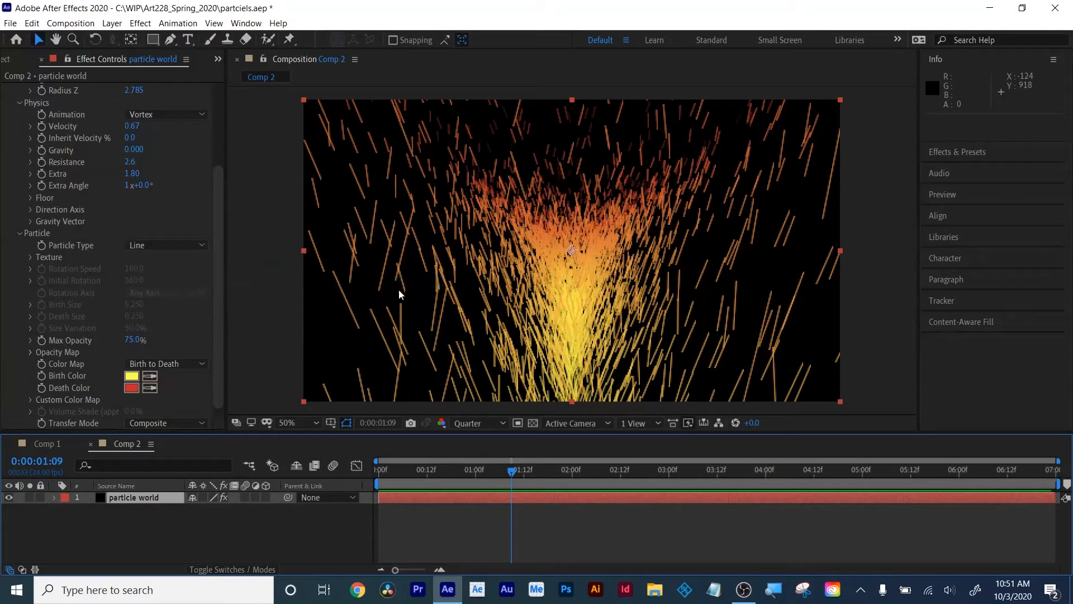
pyautogui.click(562, 324)
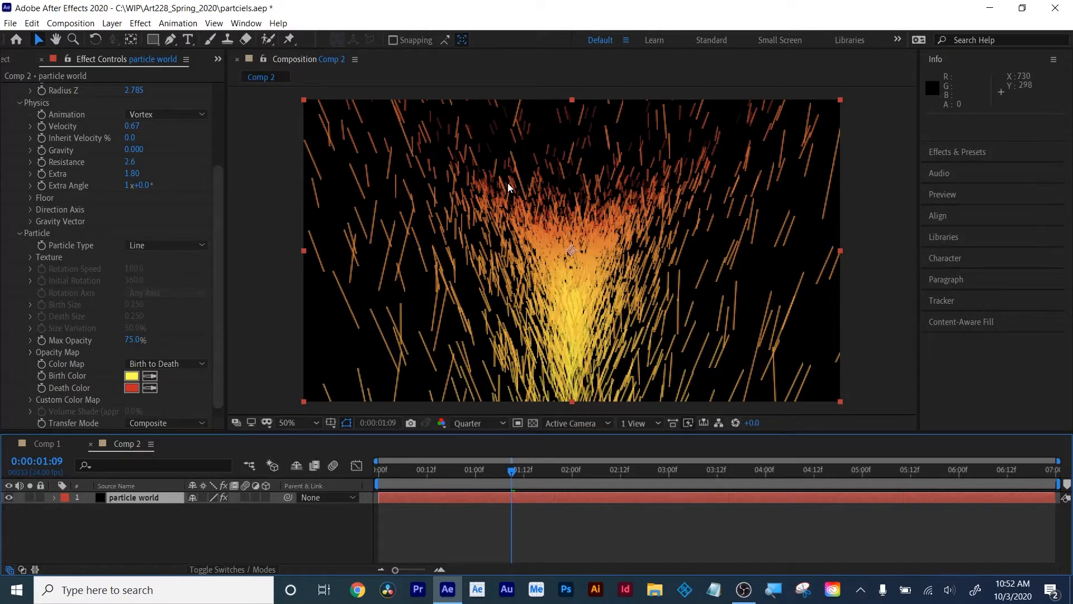
# Create a new 200 x 200 px composition named "cloud pc"
pyautogui.click(4, 65)
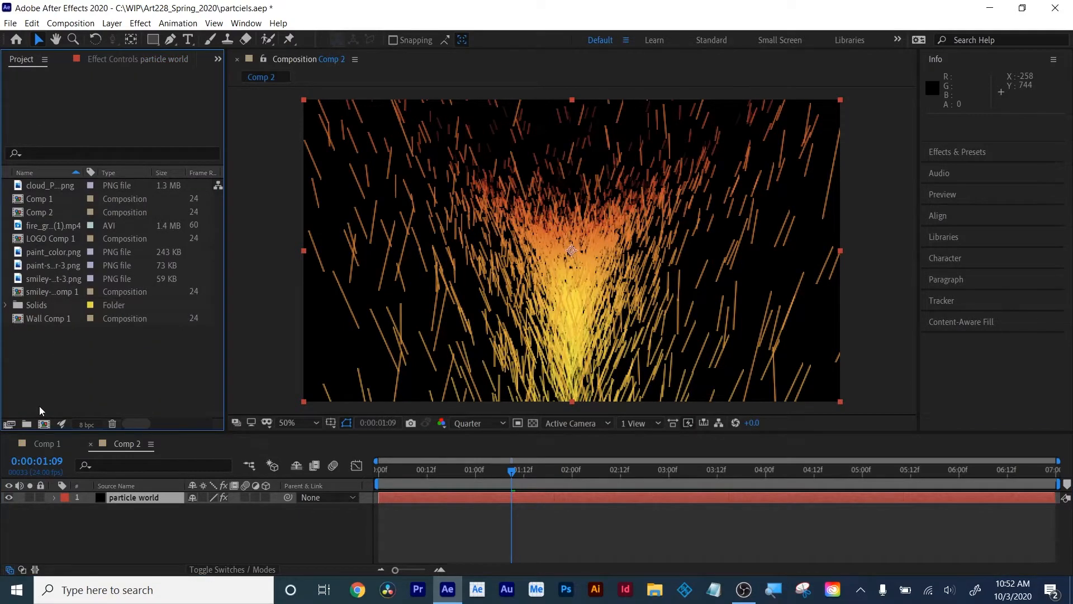
pyautogui.click(43, 425)
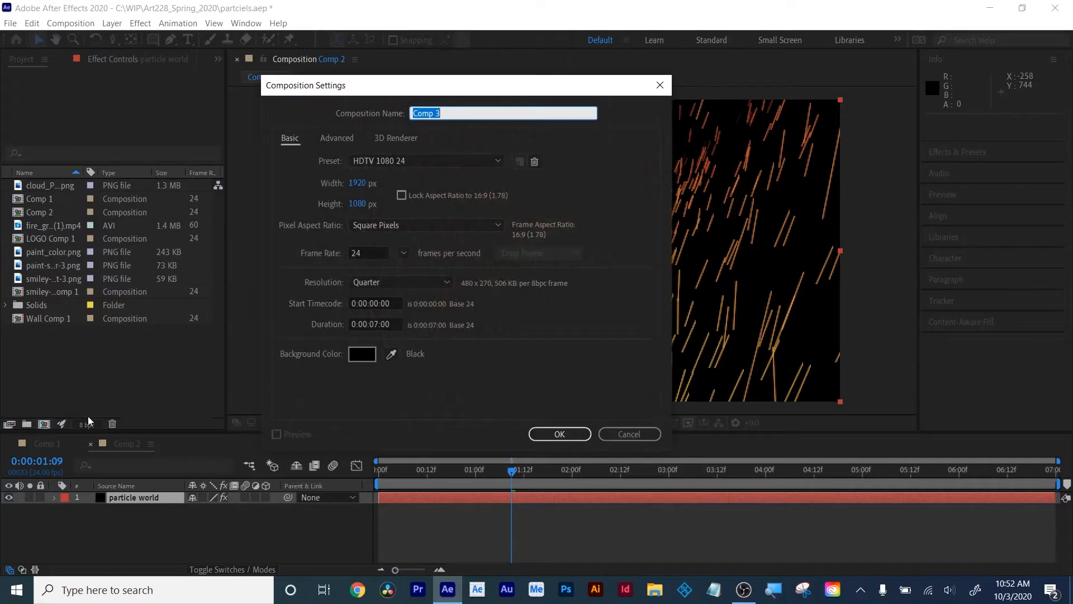
pyautogui.click(358, 184)
pyautogui.write('200')
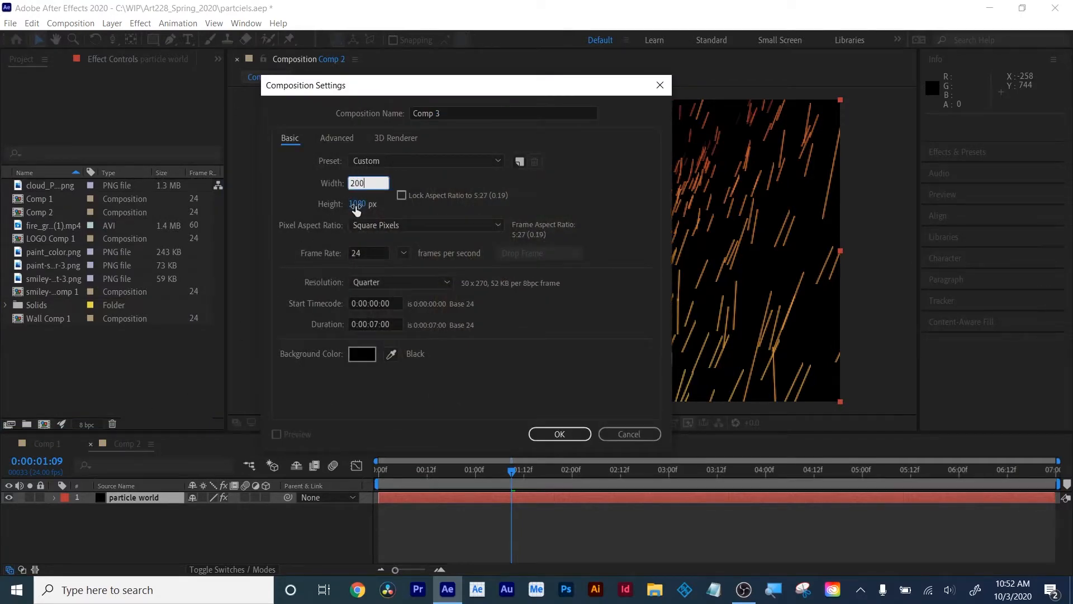
pyautogui.click(359, 205)
pyautogui.write('200')
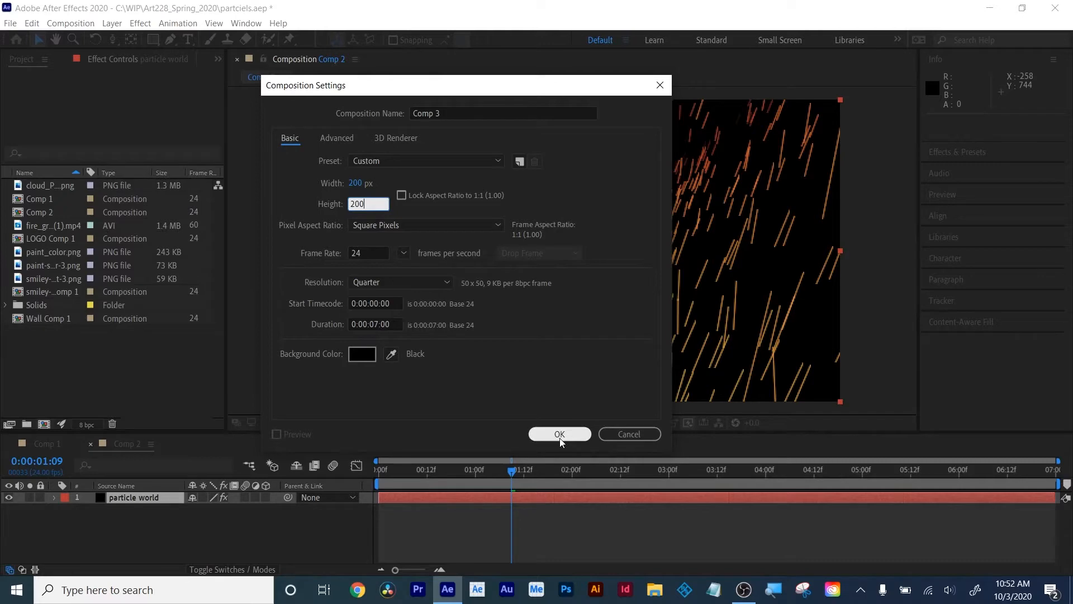
pyautogui.click(472, 114)
pyautogui.write('cloud pc')
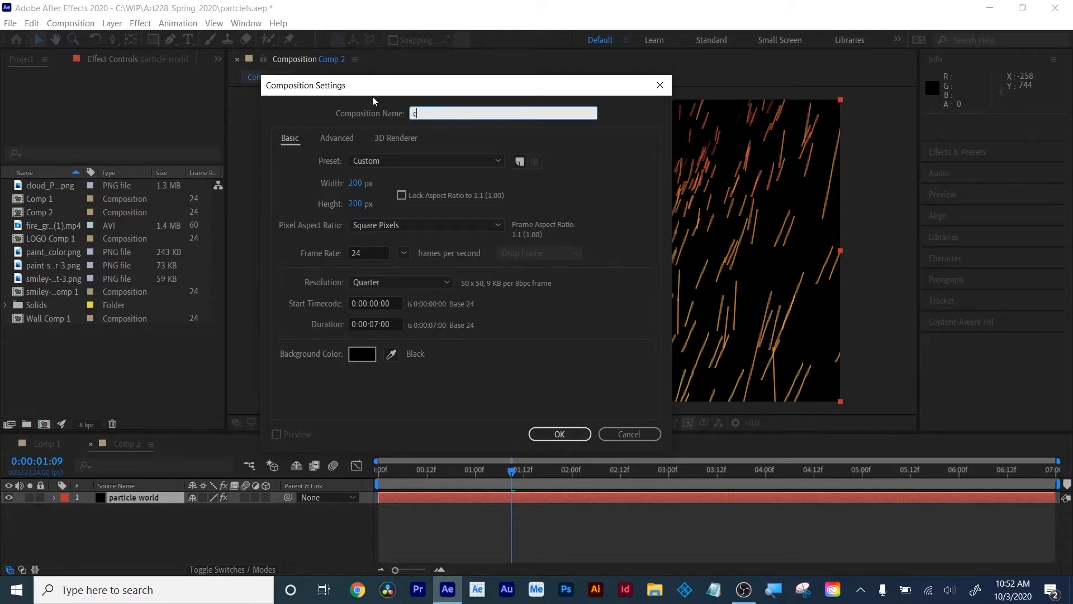
pyautogui.click(560, 434)
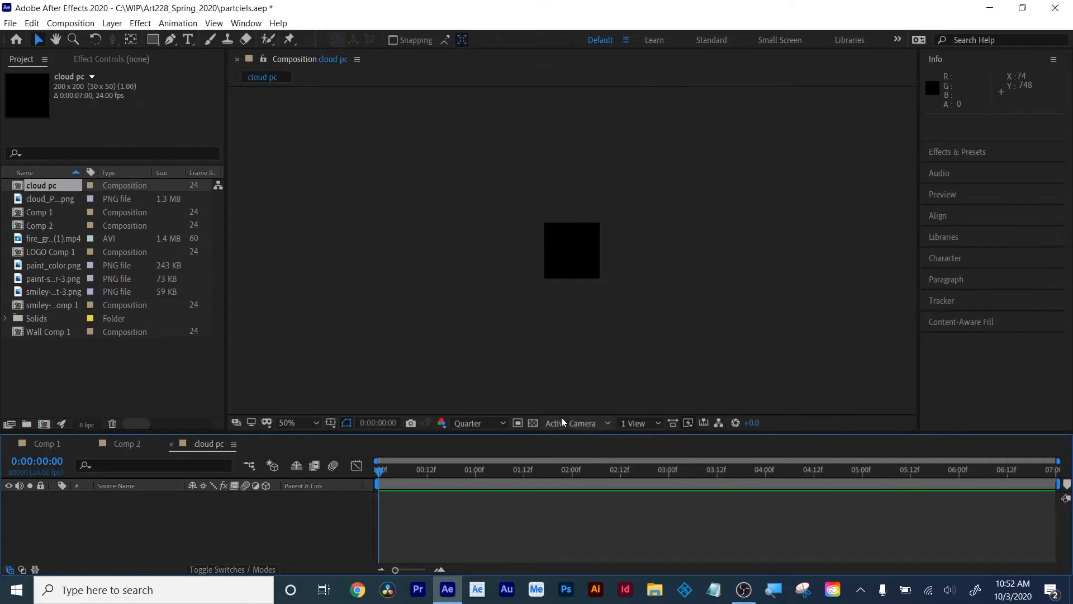
# Add cloud_PNG16.png to the cloud pc composition and scale it to 10%
pyautogui.click(92, 365)
pyautogui.moveTo(33, 202); pyautogui.dragTo(120, 531)
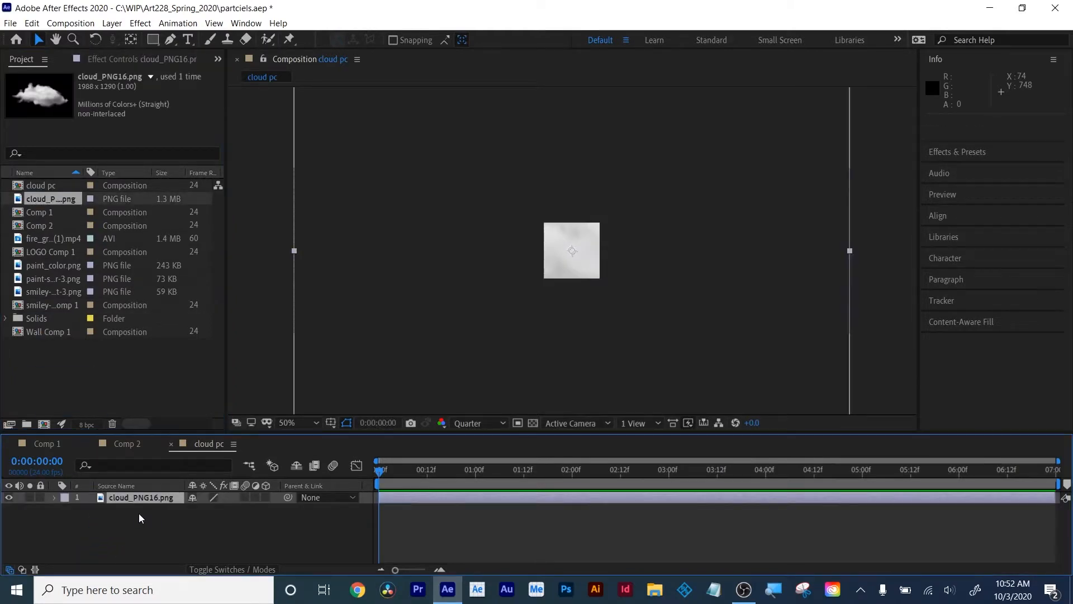
pyautogui.press('s')
pyautogui.moveTo(237, 514); pyautogui.dragTo(206, 508)
pyautogui.scroll(4, 502, 394)
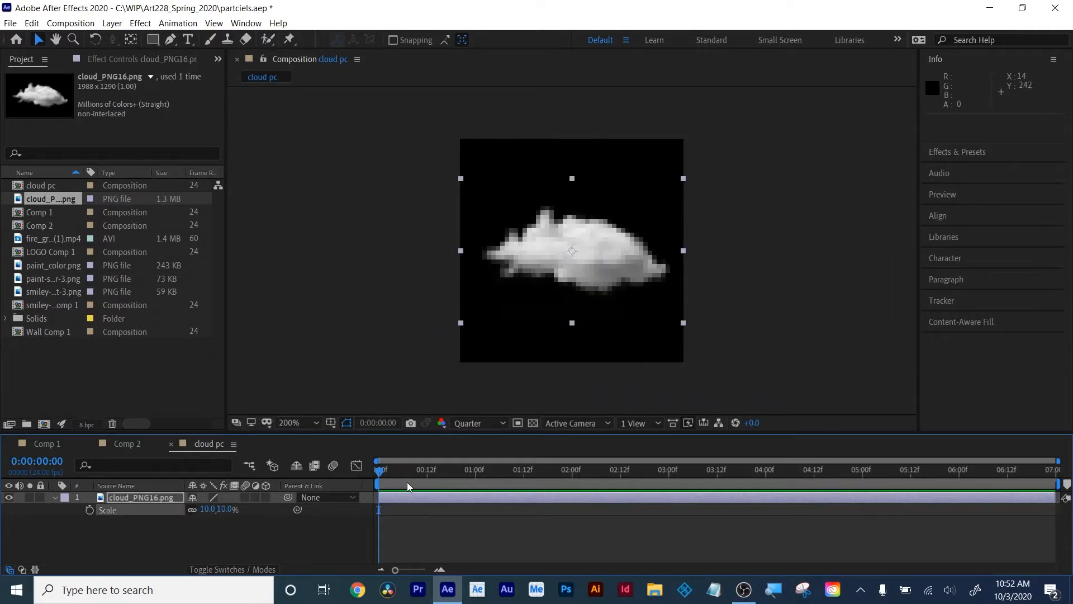
pyautogui.moveTo(377, 472)
pyautogui.mouseDown()
pyautogui.moveTo(1052, 471)
pyautogui.moveTo(378, 471)
pyautogui.mouseUp()
# In Comp 2, set the Particle Type of the particle world layer to Textured Faded Disc
pyautogui.click(135, 446)
pyautogui.click(106, 62)
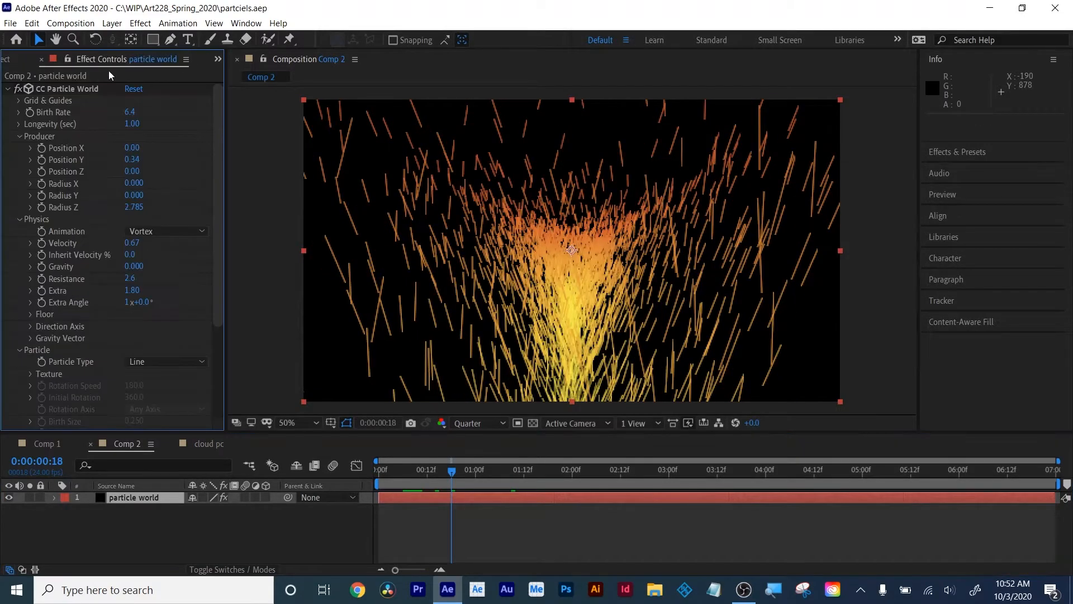
pyautogui.scroll(-4, 156, 257)
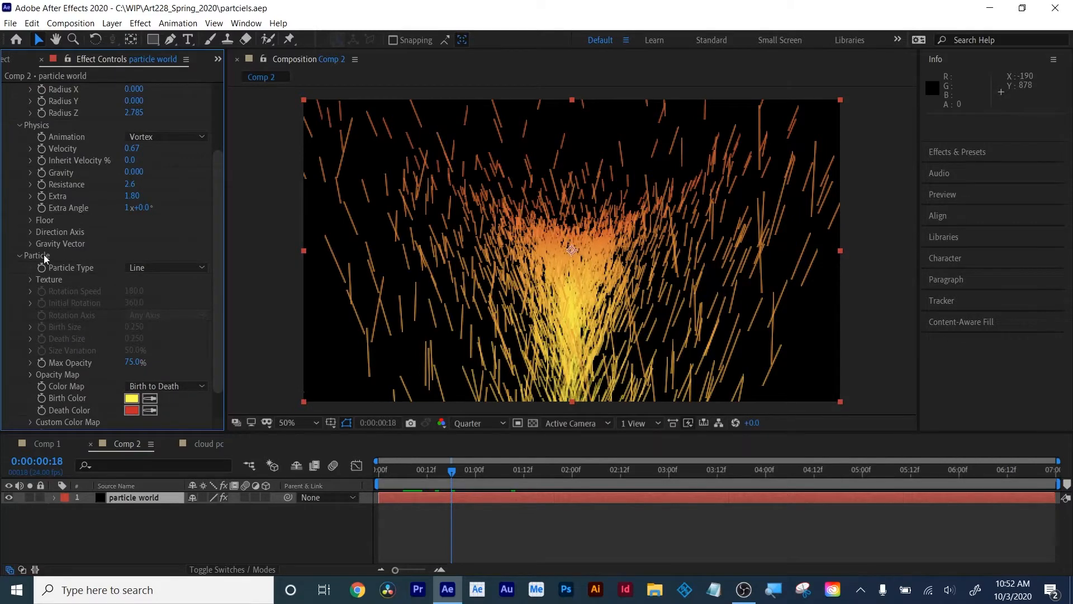
pyautogui.click(158, 269)
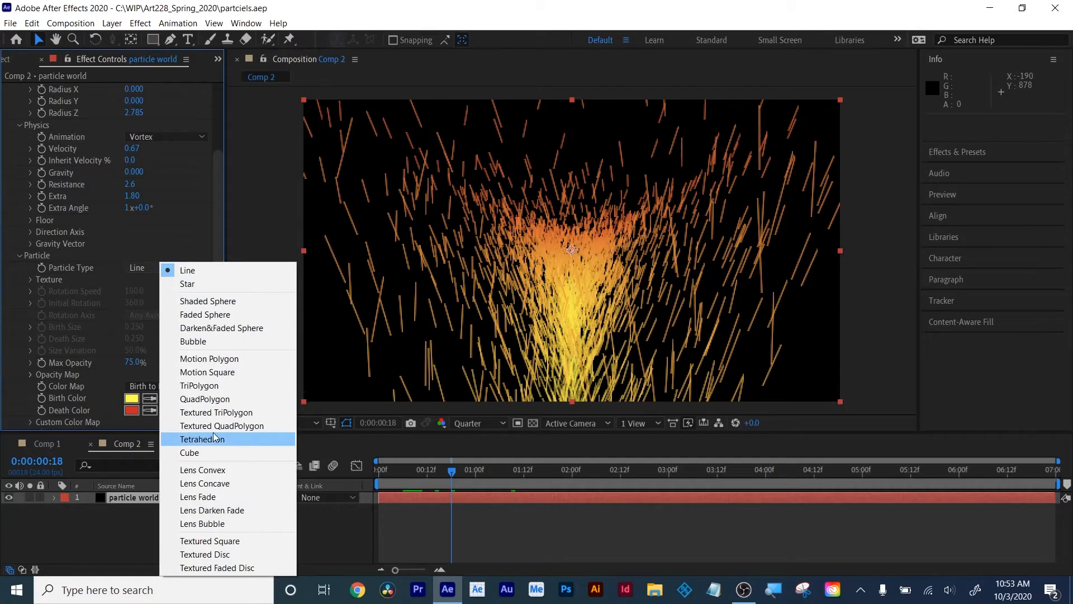
pyautogui.click(237, 568)
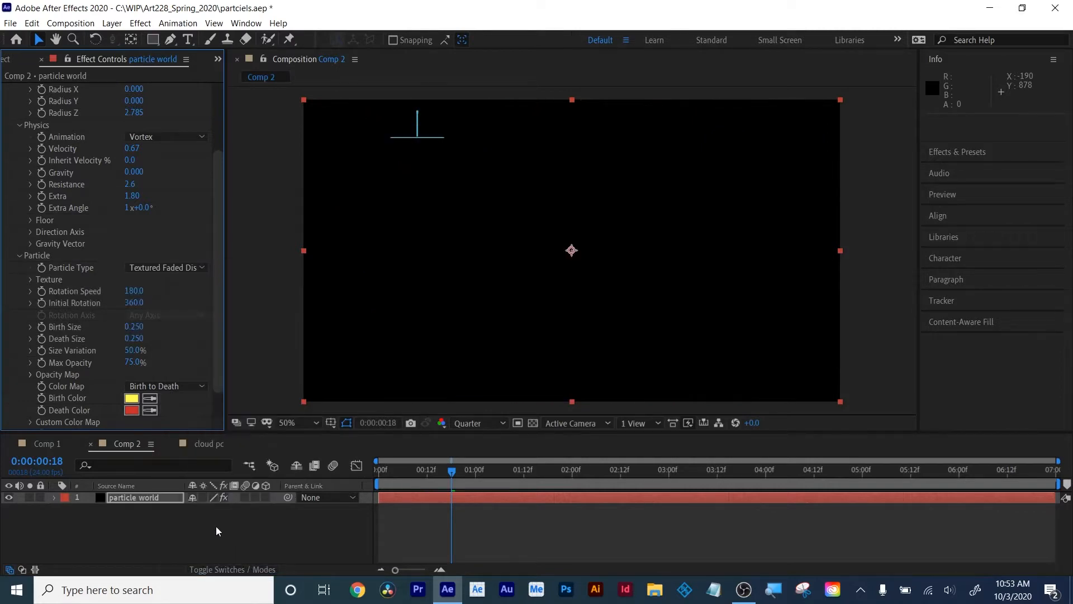
# Try the particle world layer itself as the Texture Layer of the particles
pyautogui.click(30, 280)
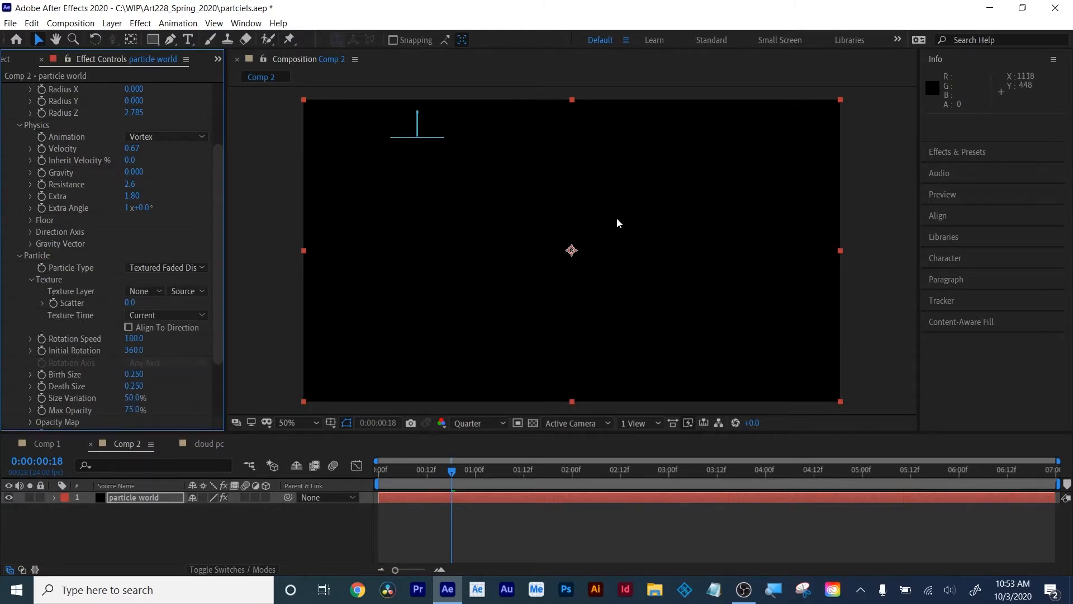
pyautogui.click(146, 291)
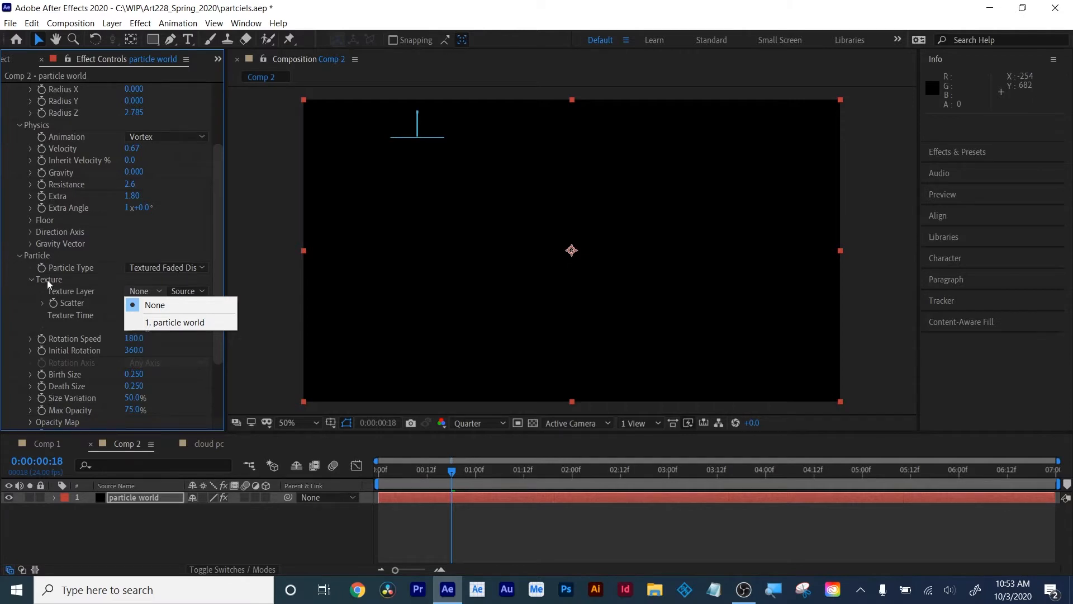
pyautogui.click(176, 323)
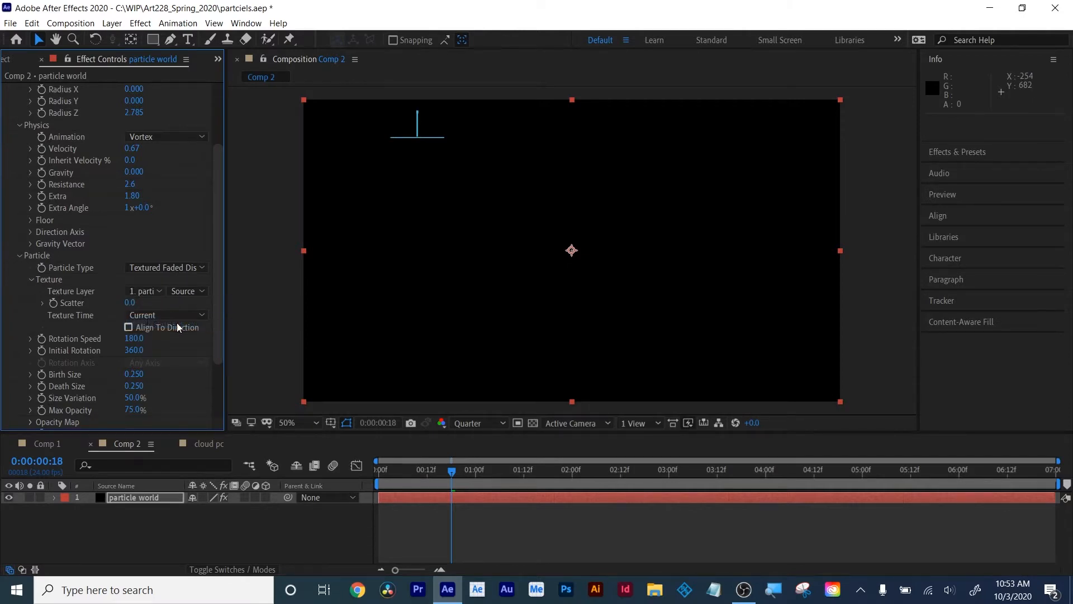
# Place the cloud pc composition below the particle world layer in Comp 2 and hide it
pyautogui.click(7, 58)
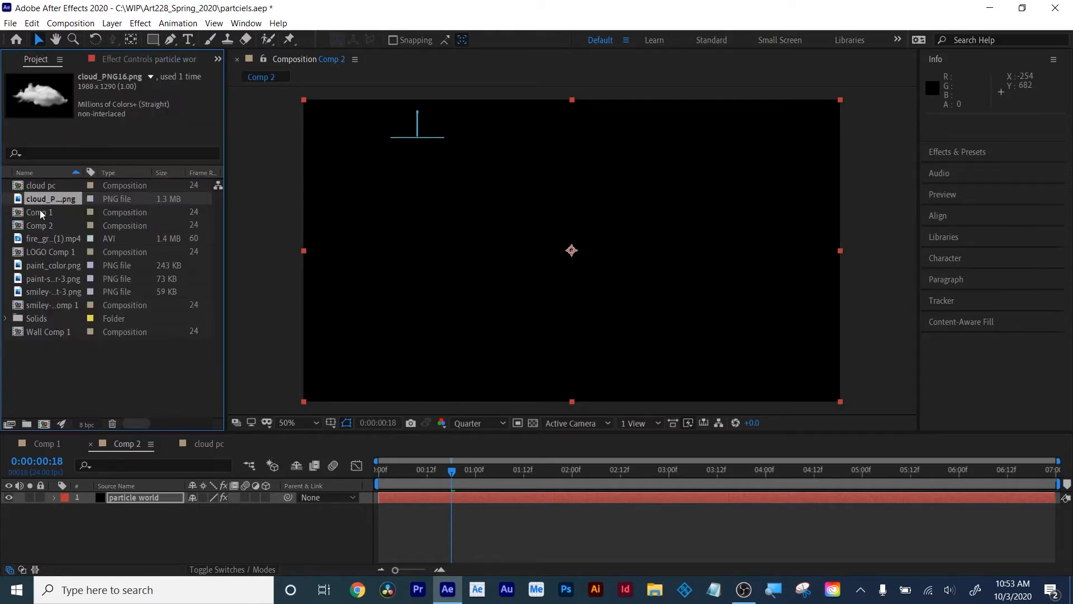
pyautogui.moveTo(52, 185); pyautogui.dragTo(142, 507)
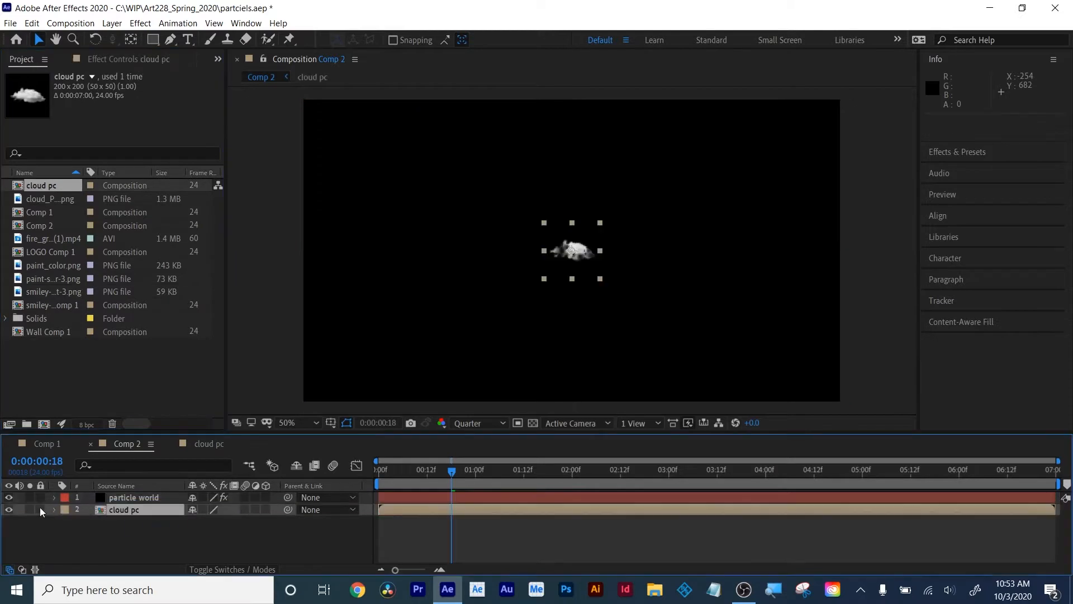
pyautogui.click(10, 509)
# Set the Texture Layer of the particle world particles to cloud pc
pyautogui.click(139, 495)
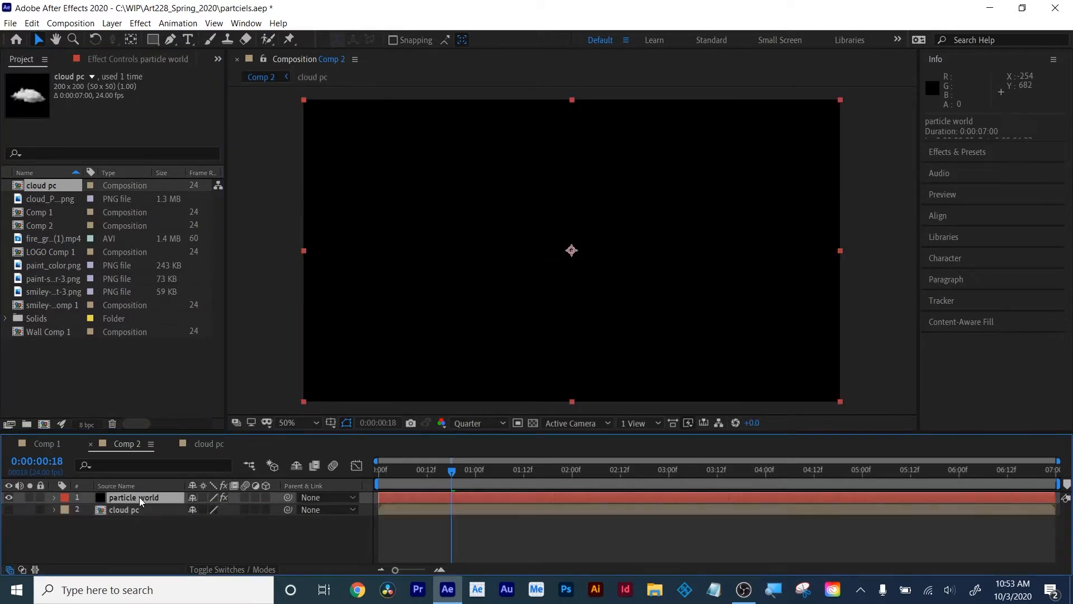
pyautogui.click(110, 61)
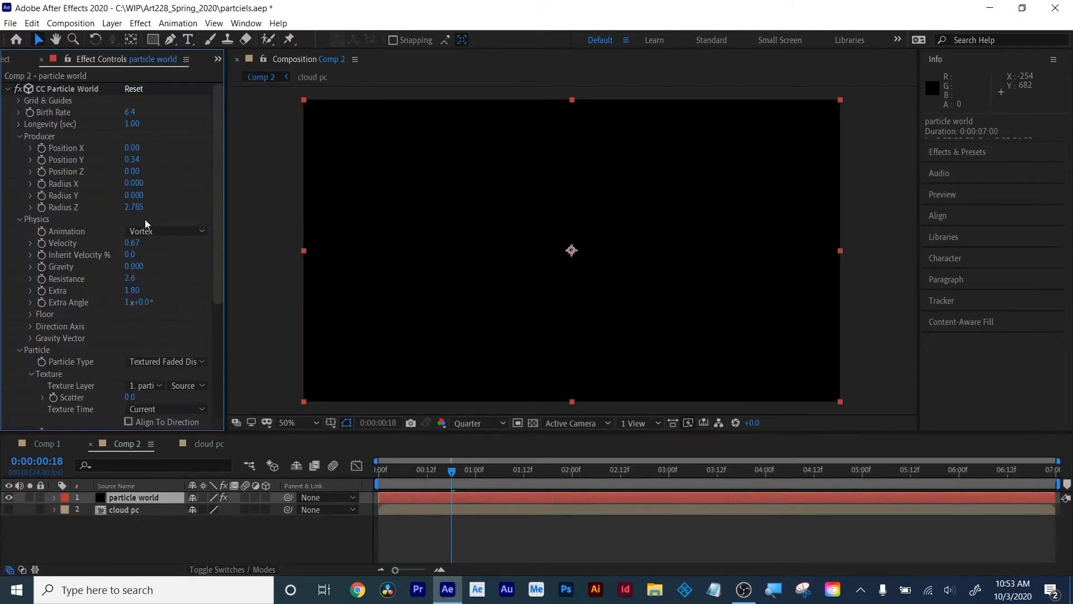
pyautogui.click(20, 220)
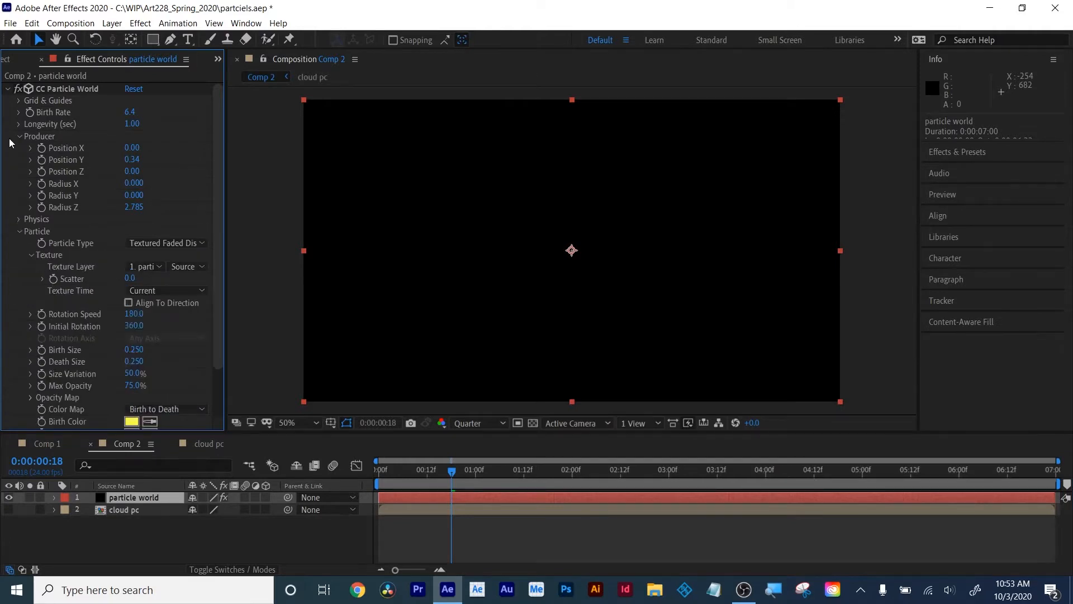
pyautogui.click(19, 137)
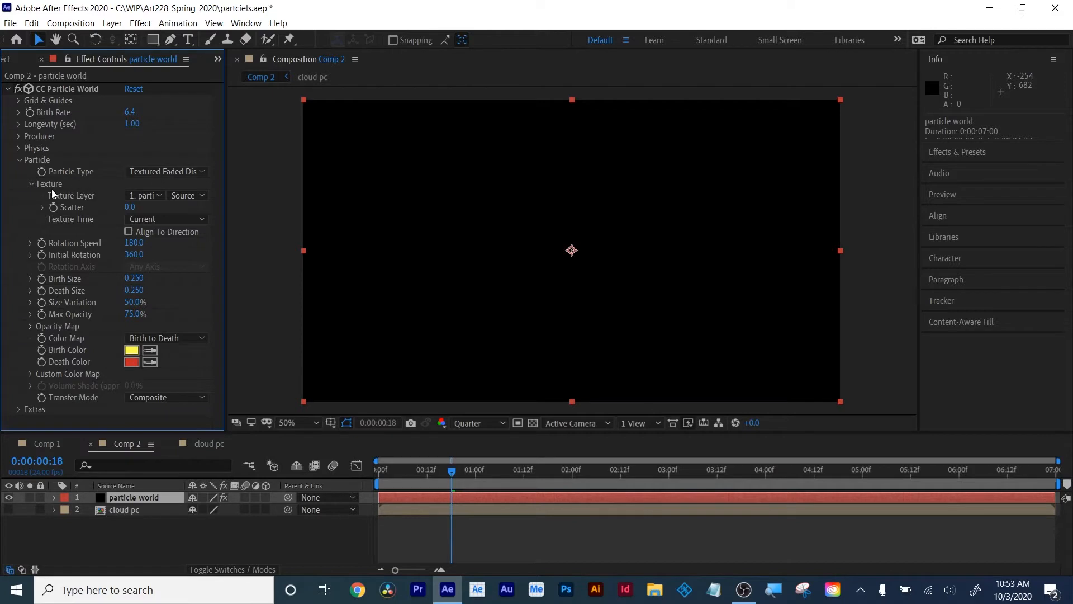
pyautogui.click(149, 197)
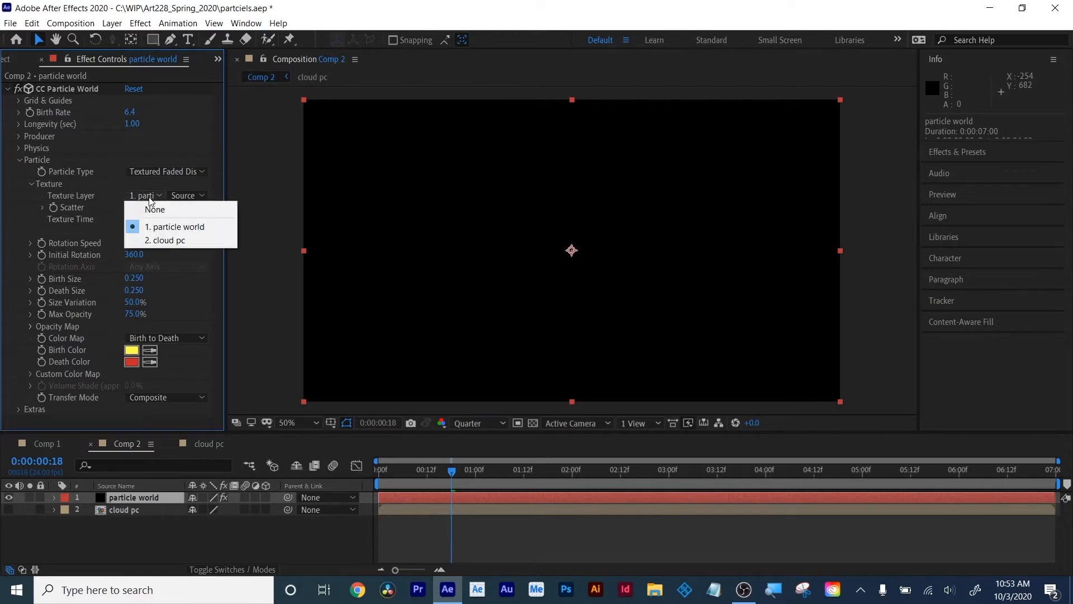
pyautogui.click(165, 241)
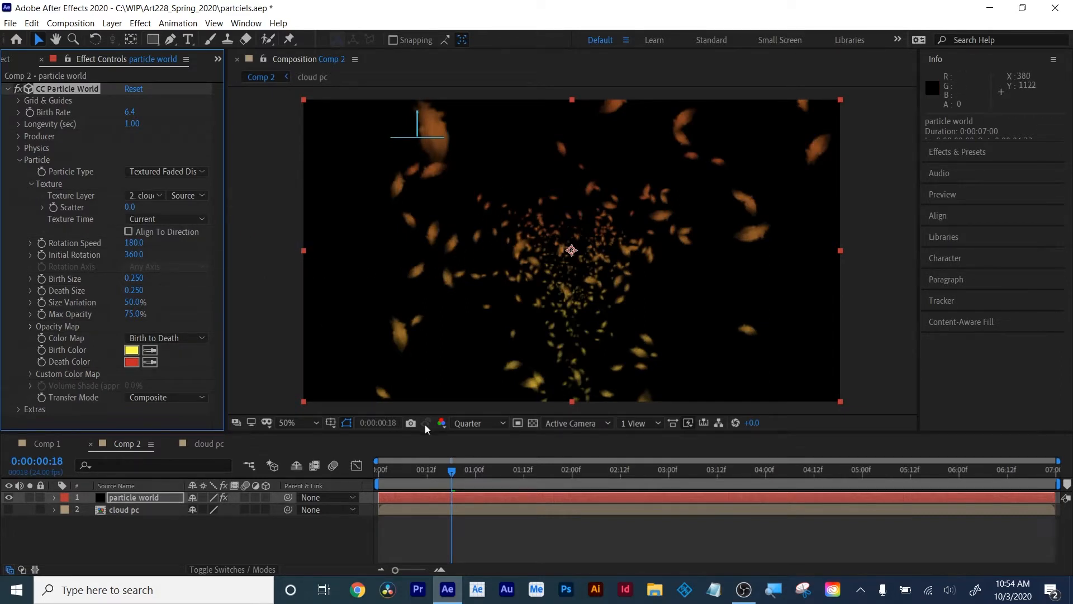
# At 0:00:01:03, set the cloud particles' Death Size to 1.070, with both Max Opacity and Size Variation at 100%
pyautogui.moveTo(426, 460); pyautogui.dragTo(488, 471)
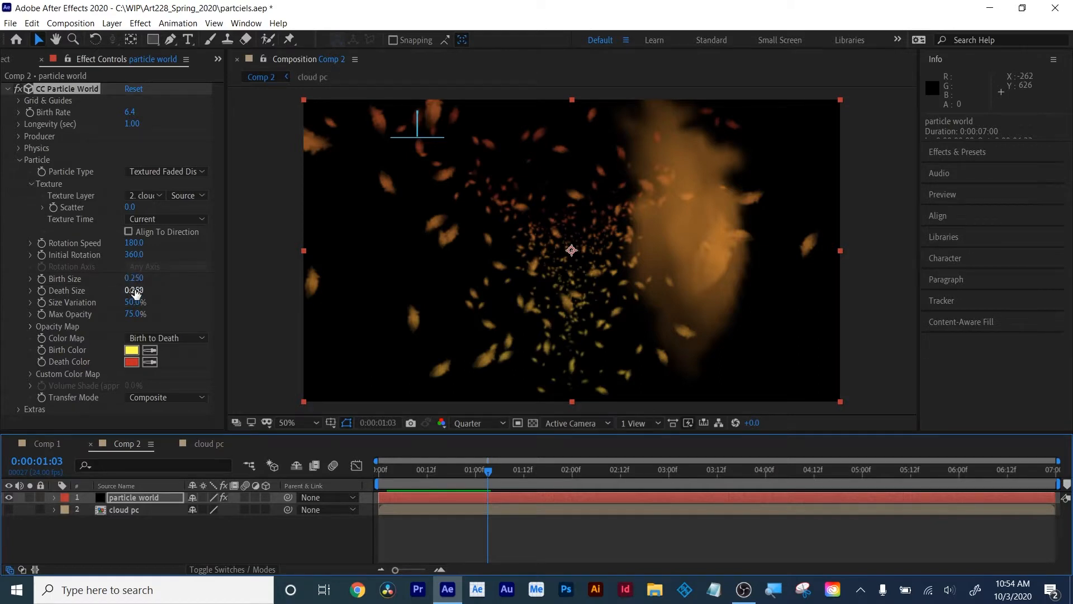
pyautogui.moveTo(134, 290); pyautogui.dragTo(195, 283)
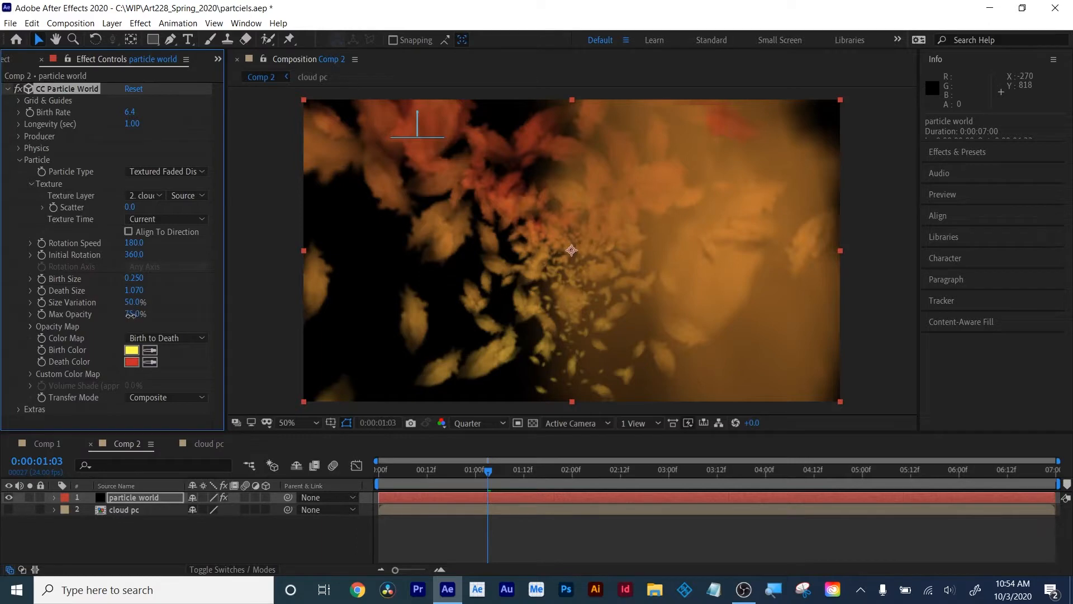
pyautogui.moveTo(130, 314); pyautogui.dragTo(172, 313)
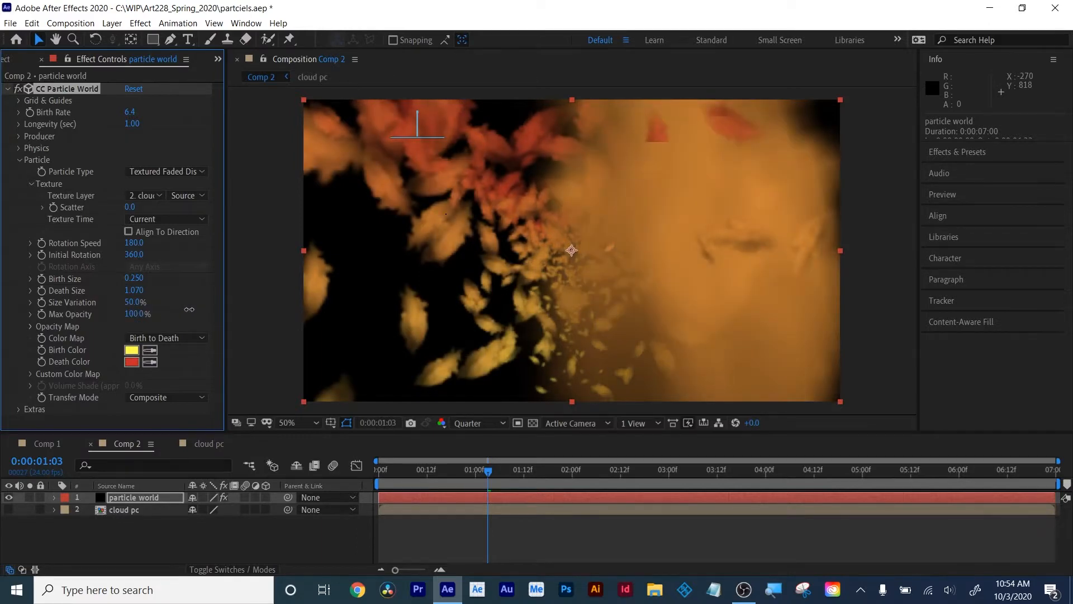
pyautogui.moveTo(134, 302); pyautogui.dragTo(212, 305)
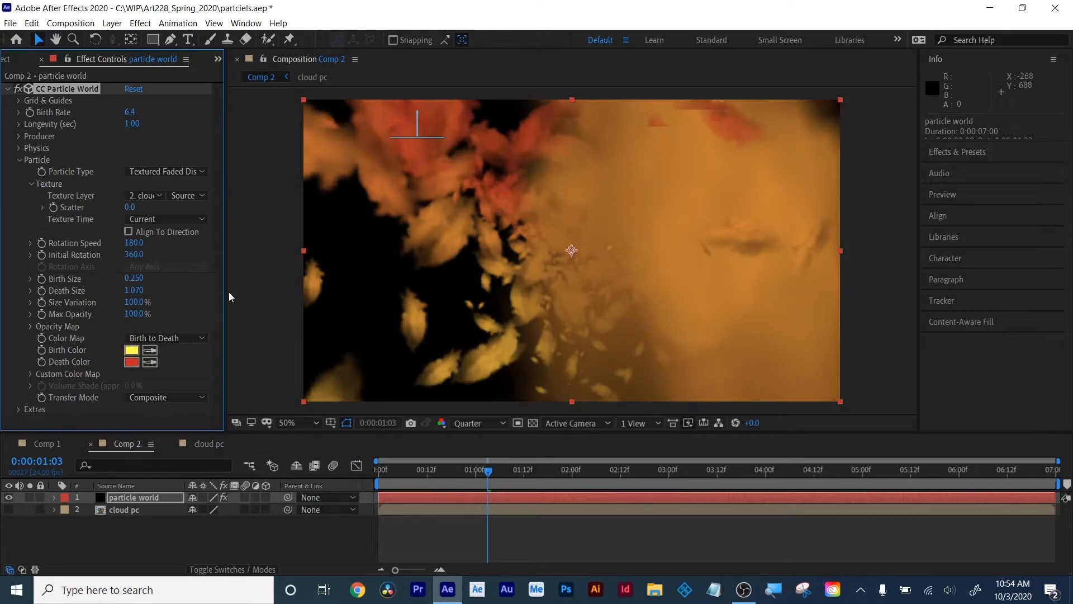
# Set the CC Particle World particles' Birth Size to 0.370, Longevity to 0.51 seconds and Birth Rate to 27.6, and preview the animation
pyautogui.moveTo(140, 277); pyautogui.dragTo(149, 275)
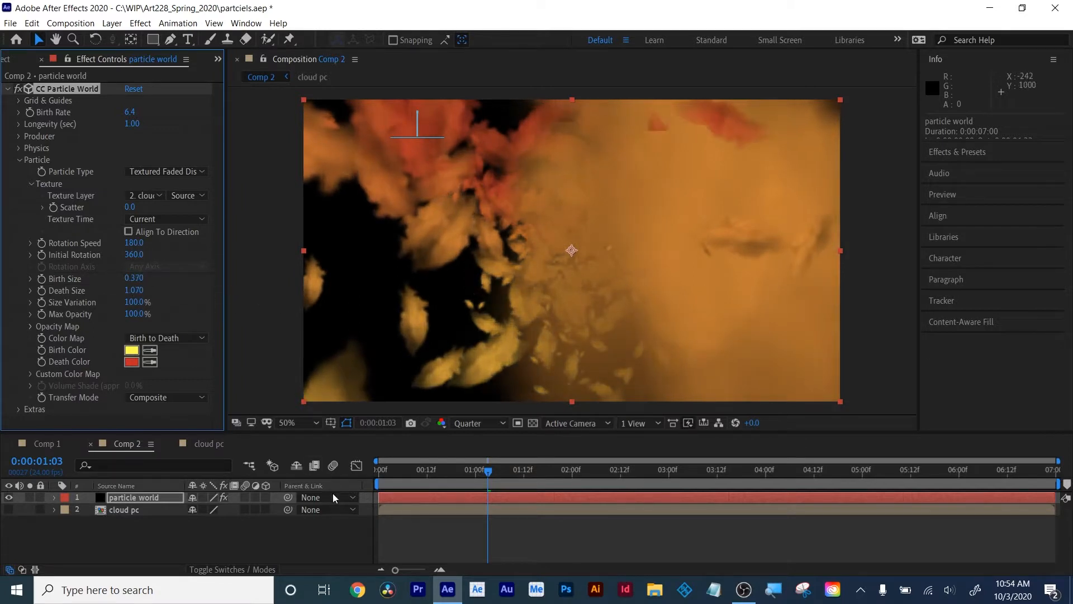
pyautogui.moveTo(417, 474); pyautogui.dragTo(623, 454)
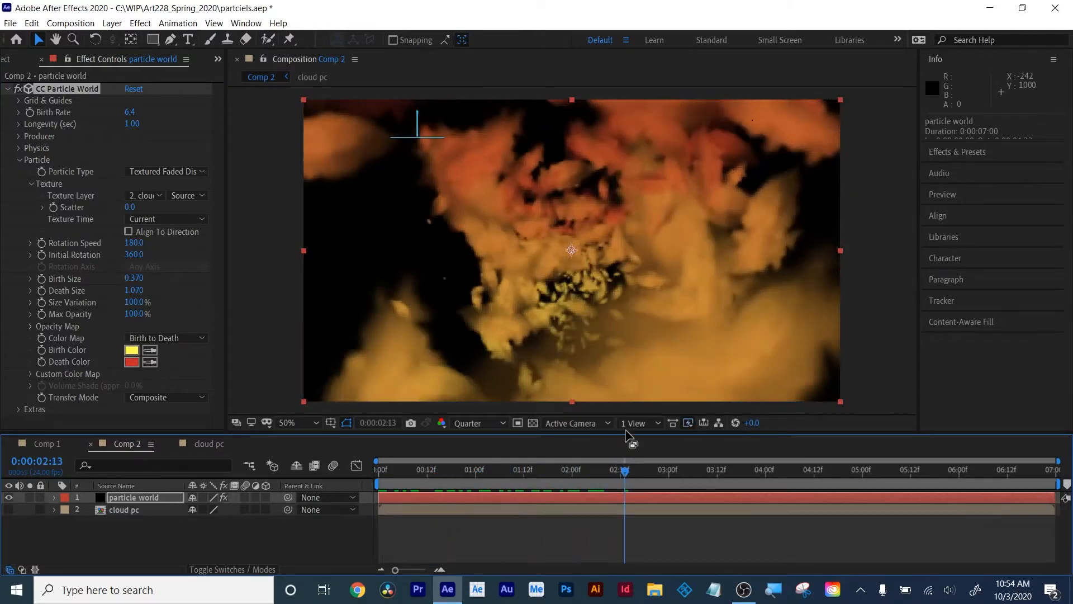
pyautogui.moveTo(132, 123); pyautogui.dragTo(61, 163)
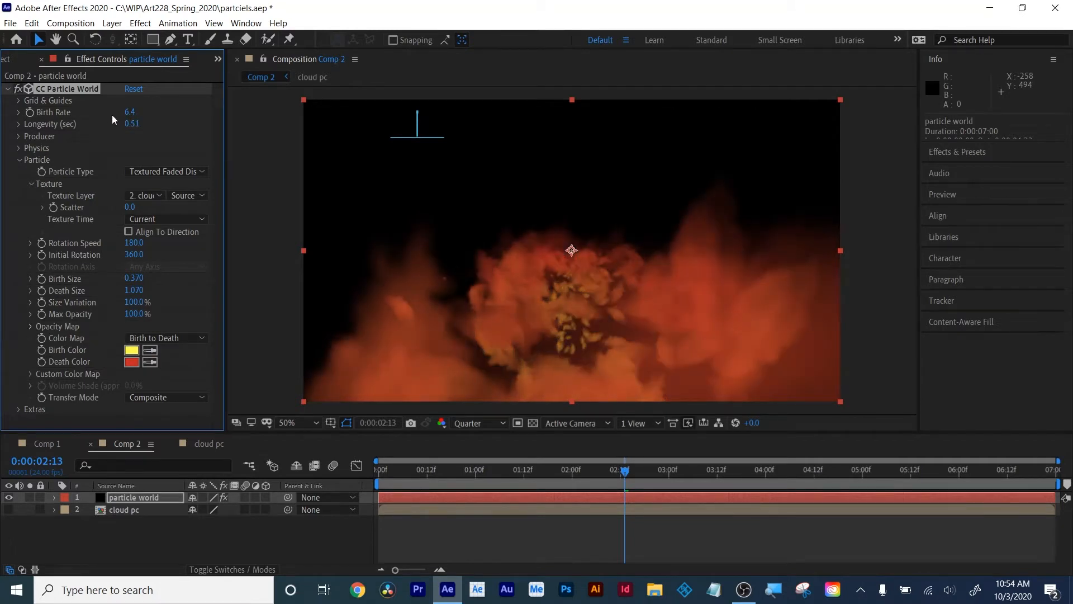
pyautogui.moveTo(130, 112); pyautogui.dragTo(173, 112)
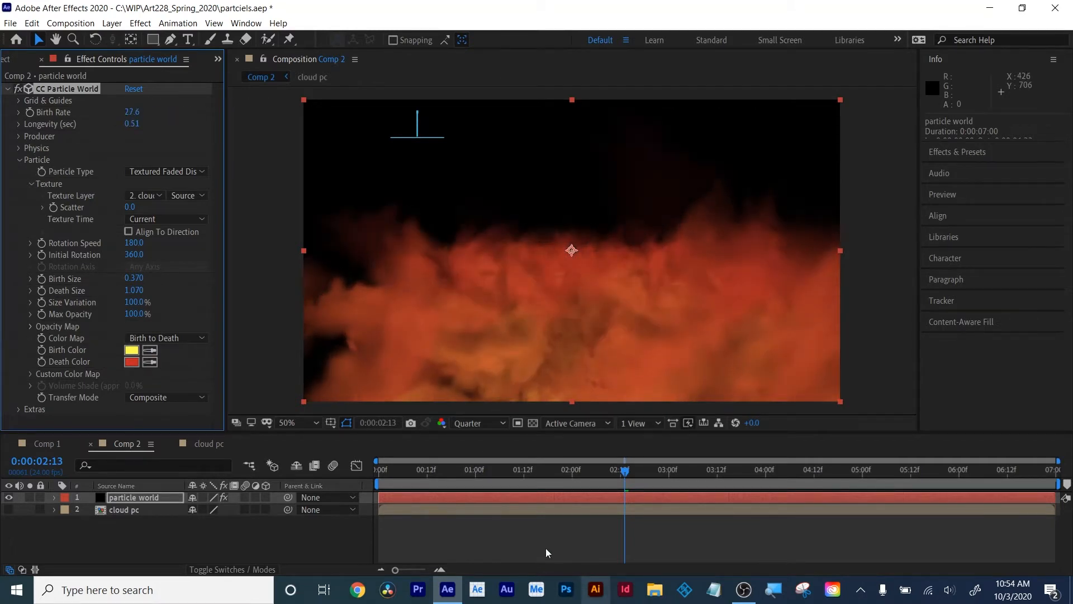
pyautogui.moveTo(480, 470); pyautogui.dragTo(621, 454)
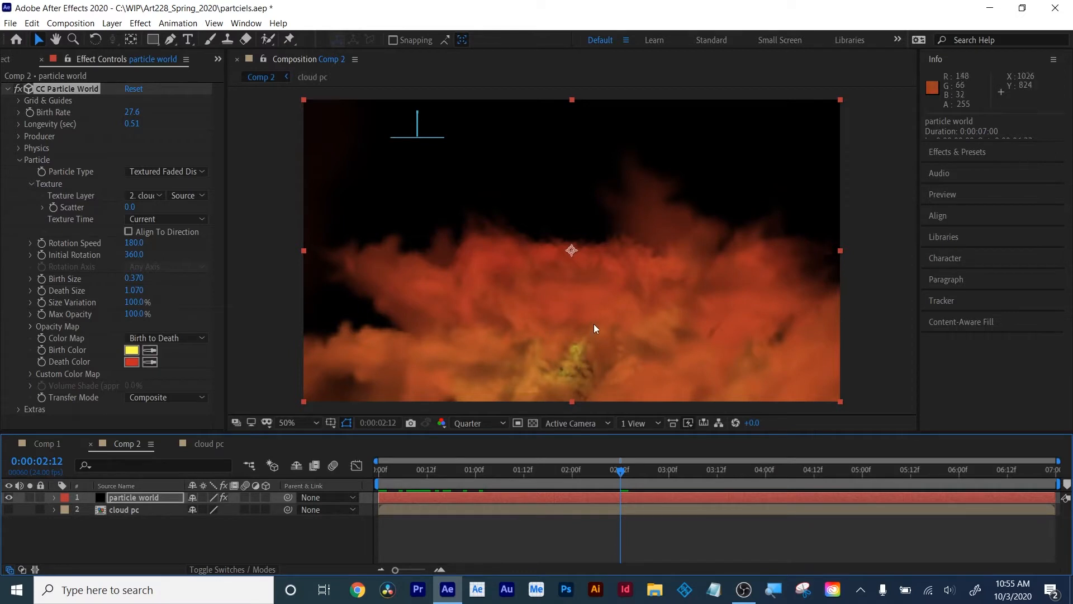
# Change the particles' Birth Color to light blue 50F6FF and their Death Color to green 28C858
pyautogui.click(132, 350)
pyautogui.click(815, 419)
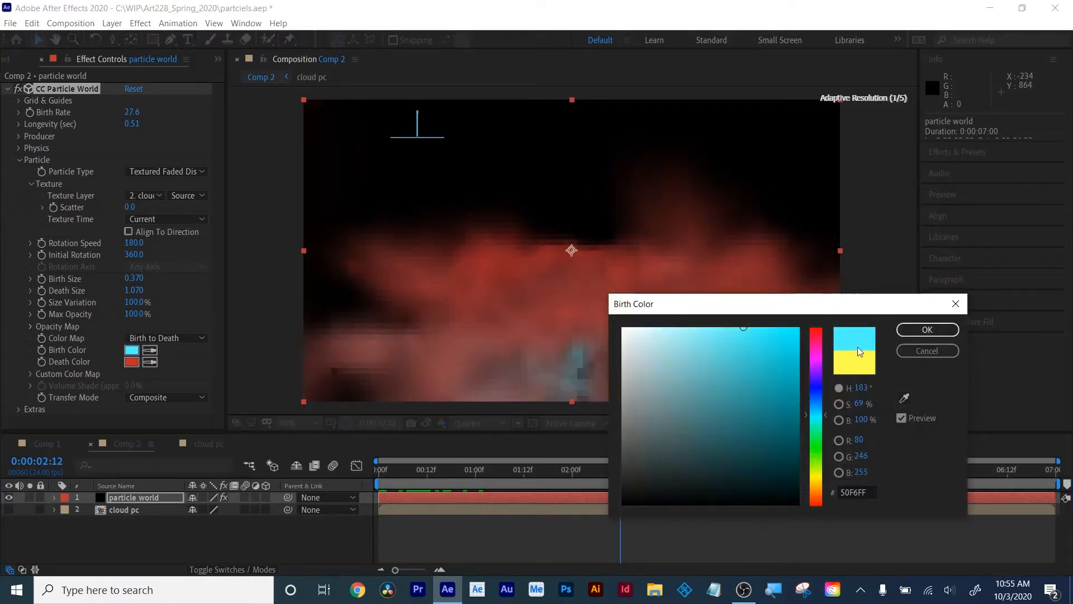
pyautogui.click(928, 329)
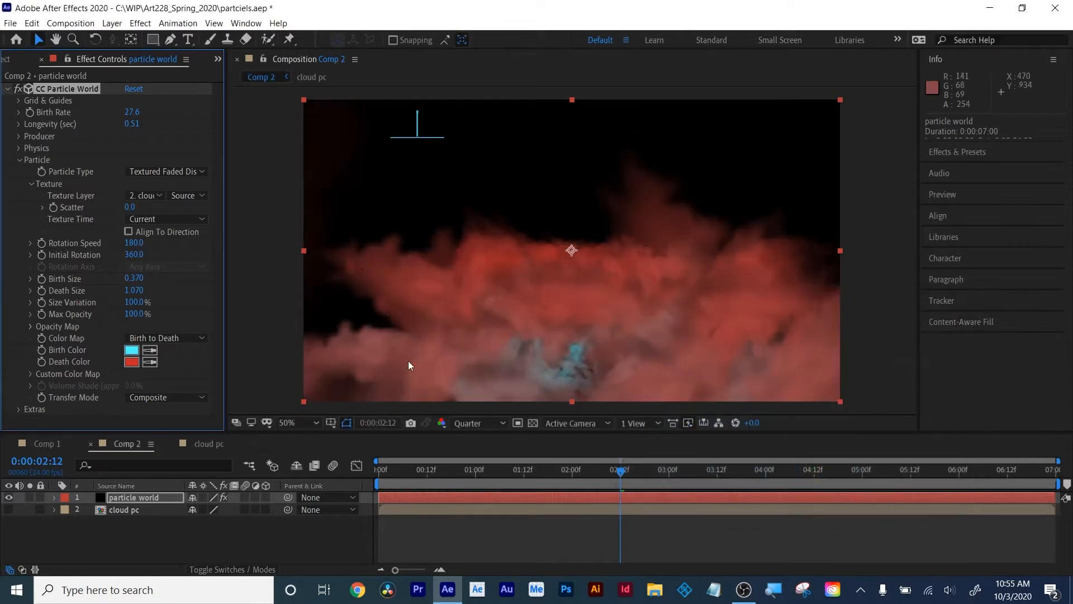
pyautogui.click(132, 361)
pyautogui.click(817, 437)
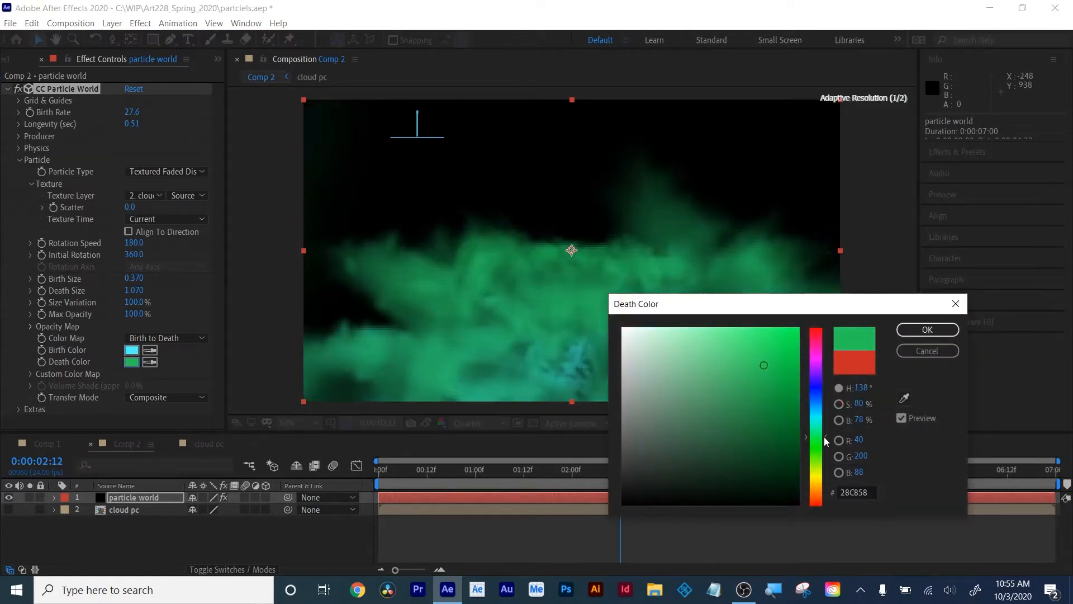
pyautogui.click(928, 329)
pyautogui.moveTo(636, 468); pyautogui.dragTo(541, 473)
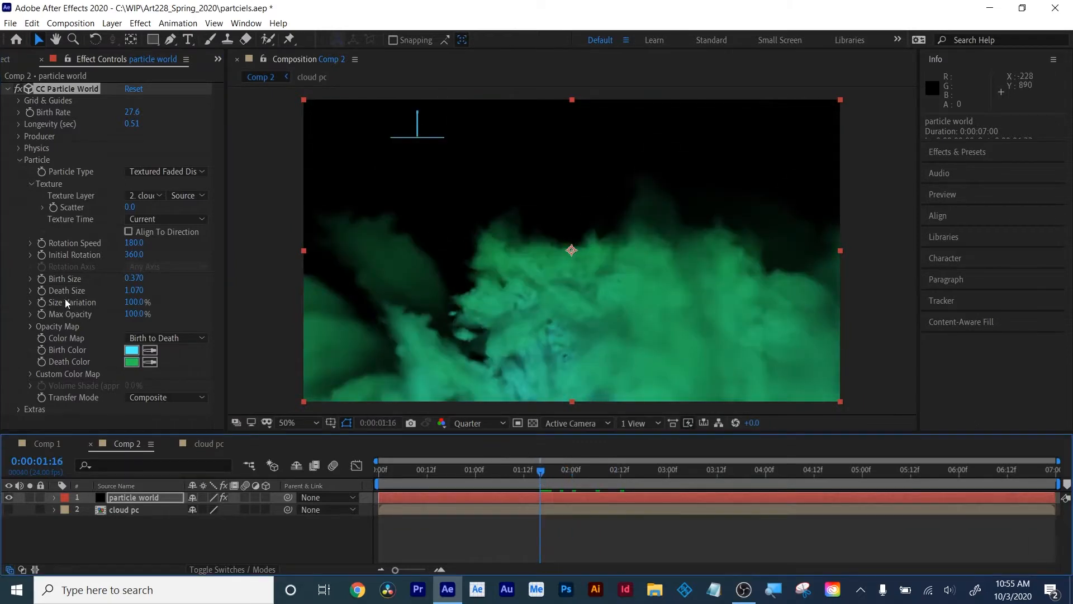
# Set the particle Producer's Radius Y to 0.230
pyautogui.click(19, 136)
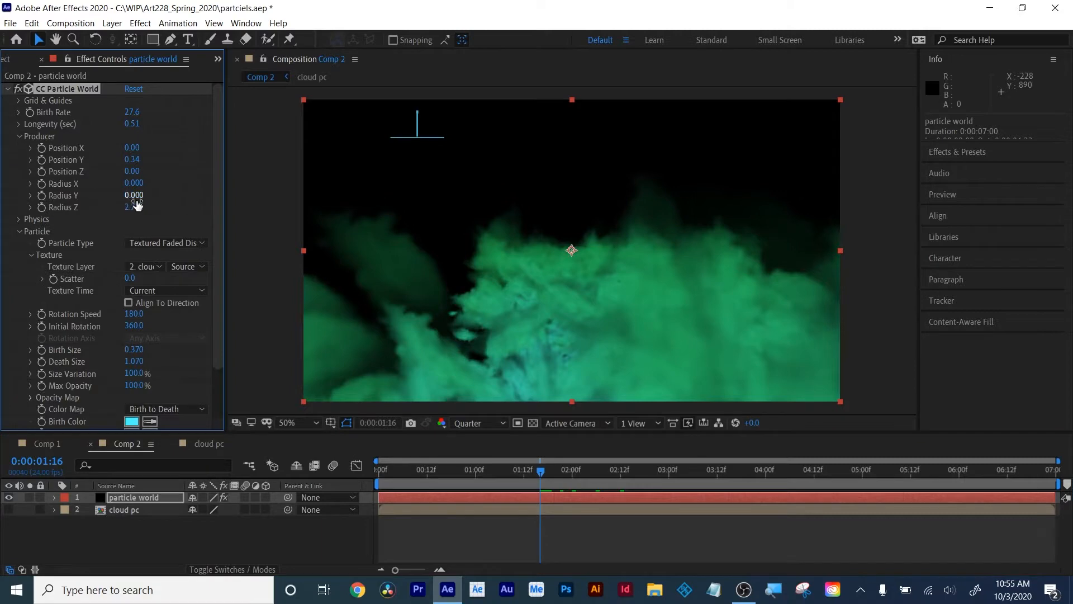
pyautogui.moveTo(137, 197)
pyautogui.mouseDown()
pyautogui.moveTo(155, 187)
pyautogui.moveTo(146, 192)
pyautogui.mouseUp()
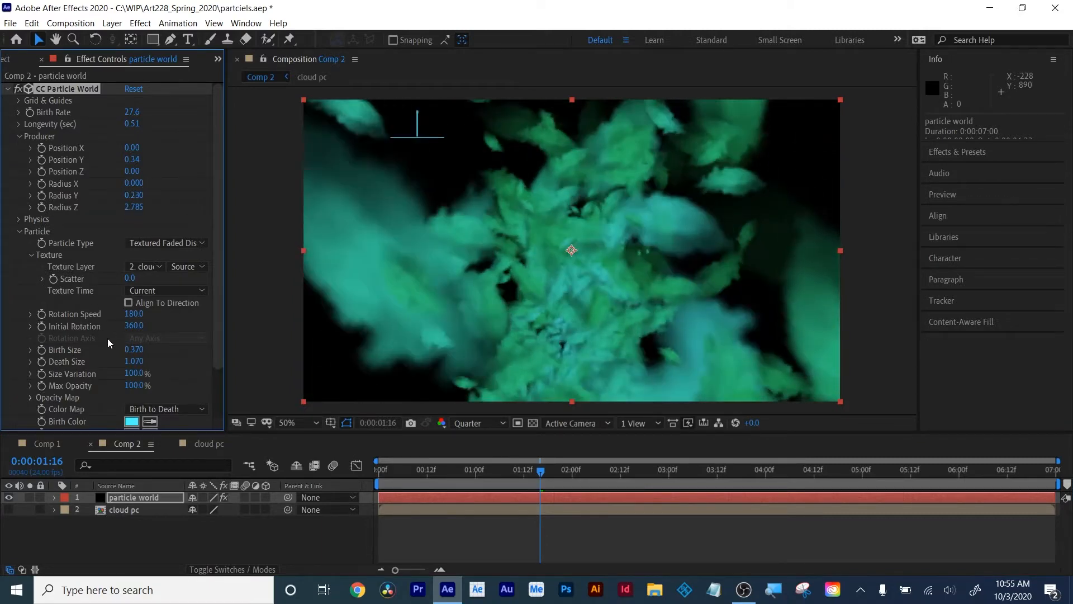
pyautogui.scroll(-2, 134, 361)
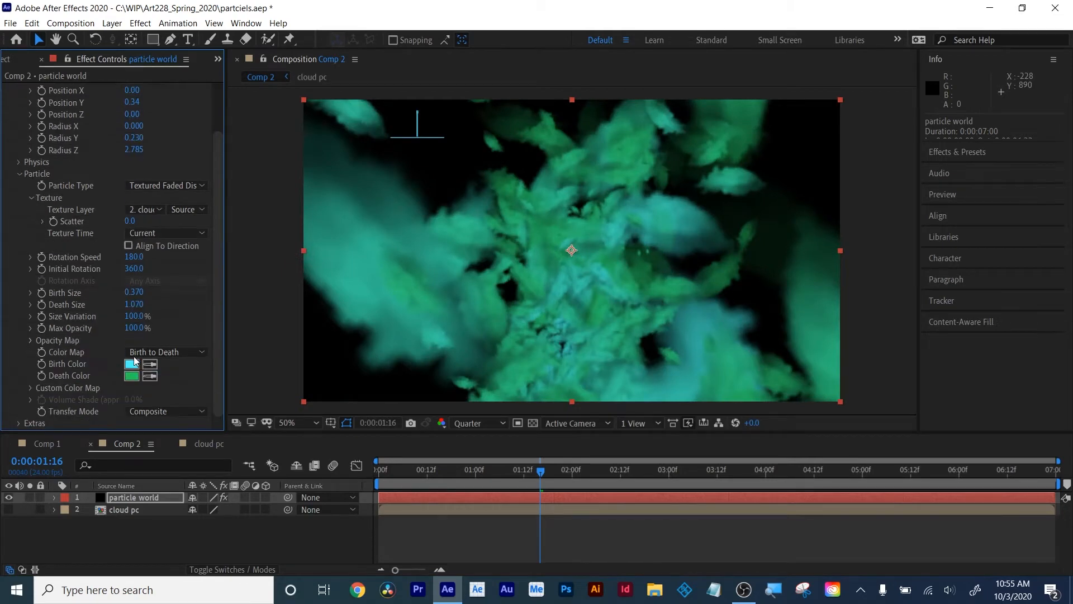
pyautogui.scroll(2, 134, 361)
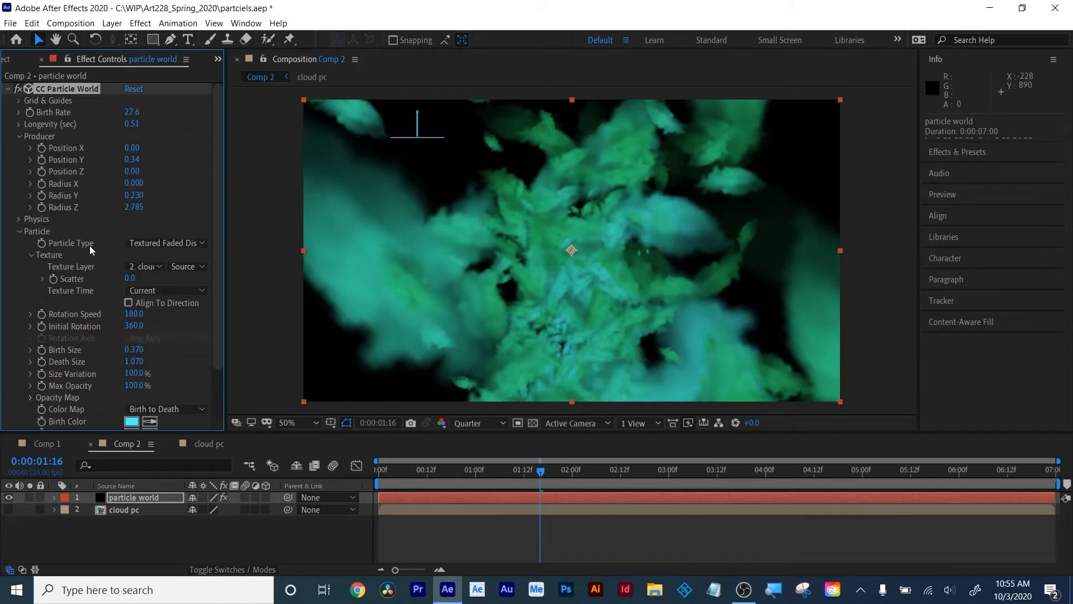
# Set the Resistance in the particle Physics settings to 0.0 and preview the motion up to 0:00:01:15
pyautogui.click(18, 219)
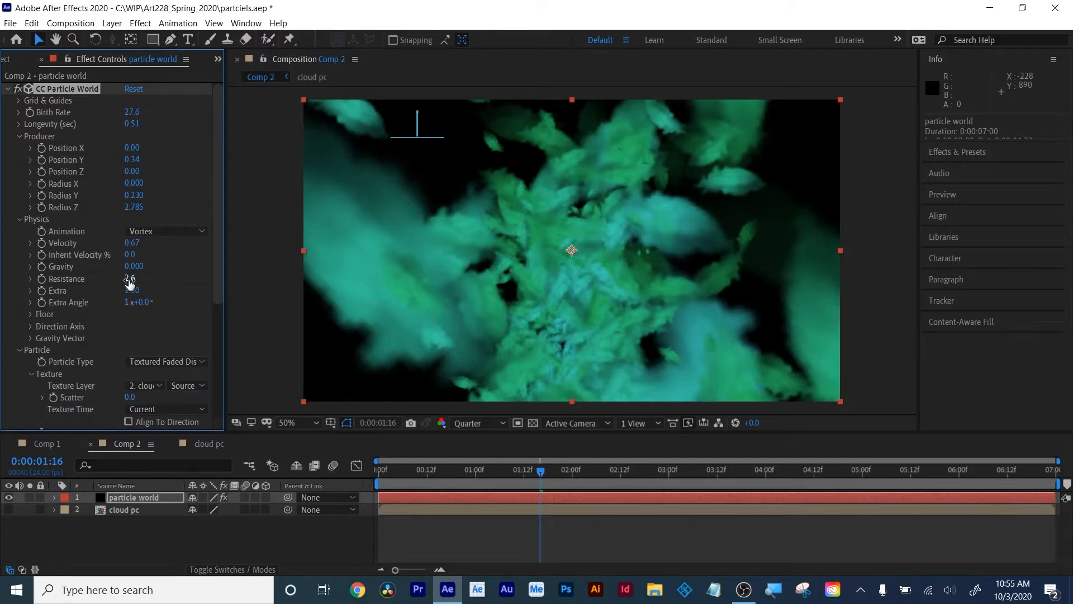
pyautogui.moveTo(124, 279); pyautogui.dragTo(89, 285)
pyautogui.moveTo(382, 470); pyautogui.dragTo(495, 471)
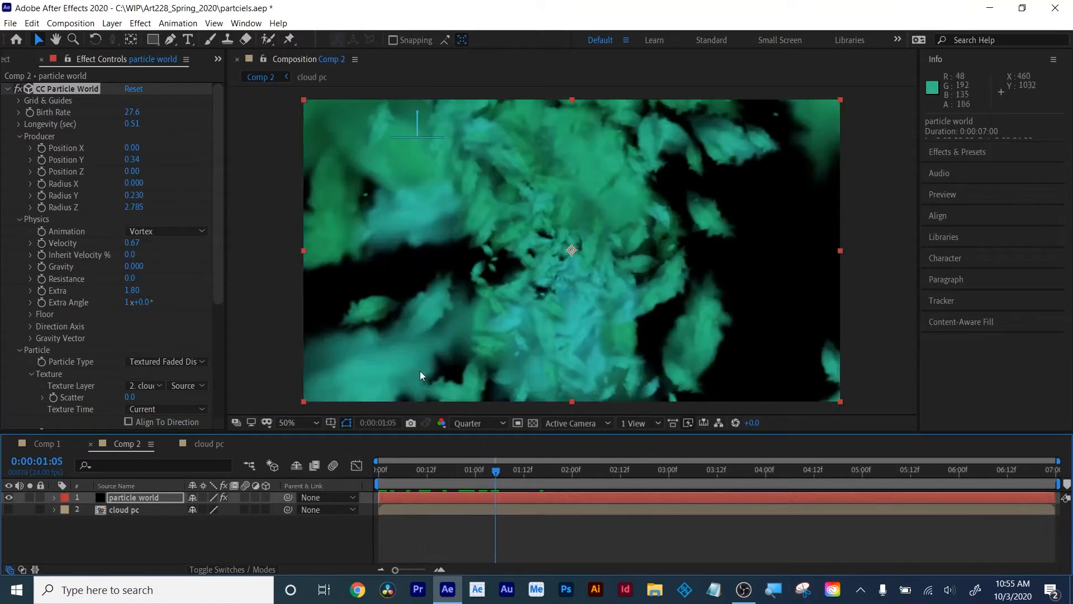
pyautogui.scroll(-5, 149, 310)
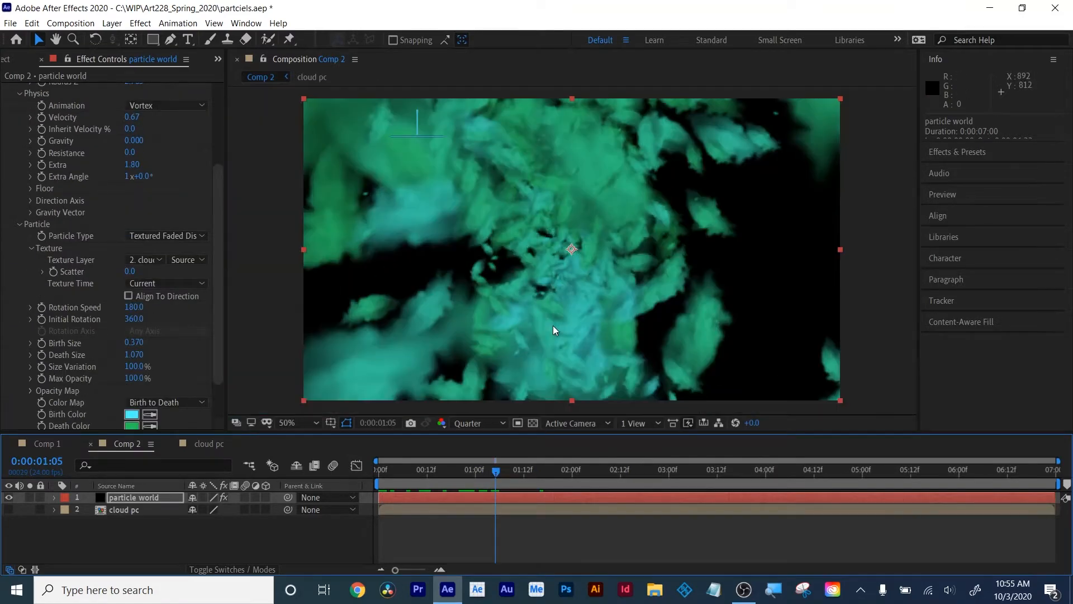
pyautogui.moveTo(522, 472); pyautogui.dragTo(535, 472)
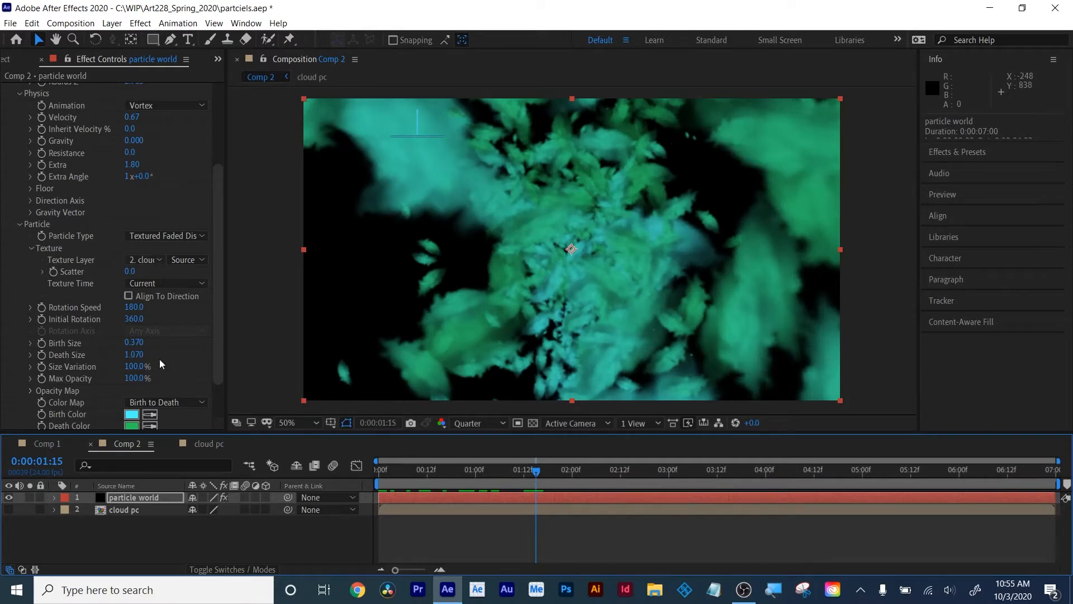
# Set the particles' Birth Size to 0.630 and Death Size to 2.020, and try Max Opacity at 7% before restoring 100%
pyautogui.scroll(-1, 161, 363)
pyautogui.moveTo(135, 311); pyautogui.dragTo(194, 316)
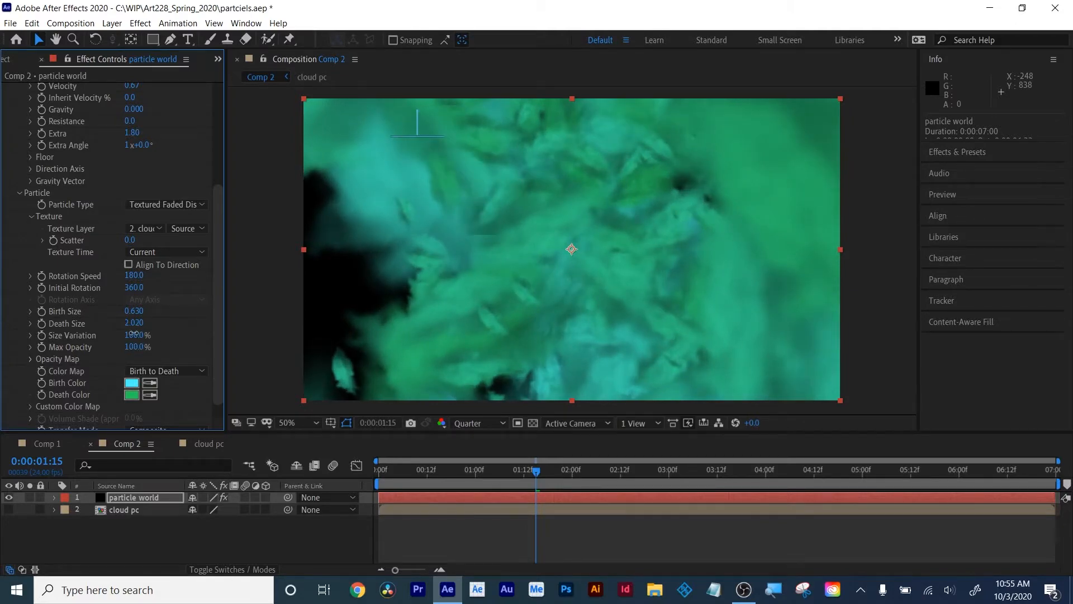
pyautogui.moveTo(134, 347); pyautogui.dragTo(83, 364)
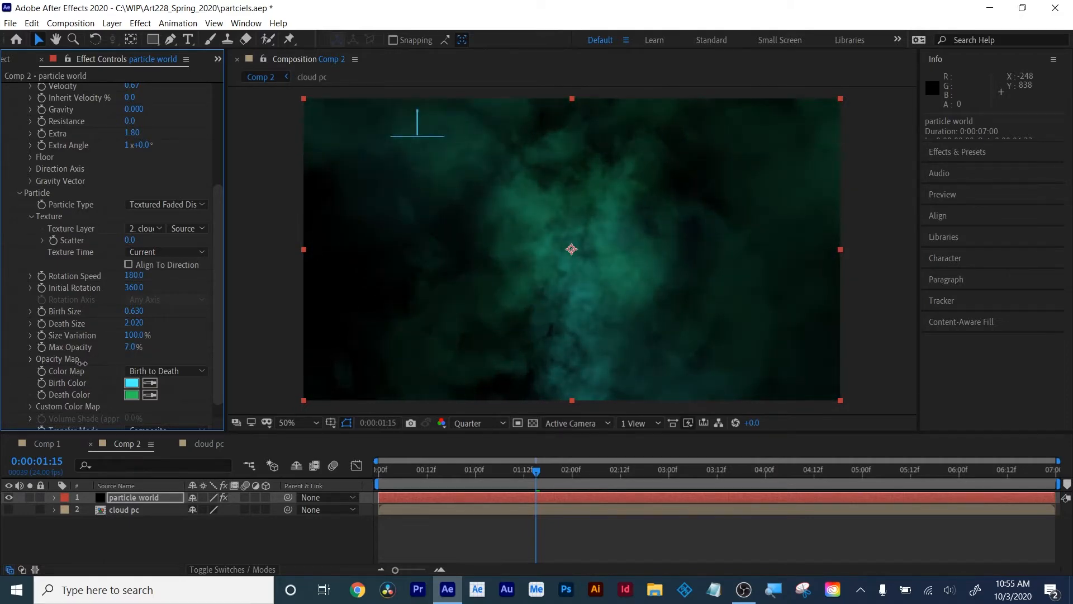
pyautogui.moveTo(83, 363); pyautogui.dragTo(209, 356)
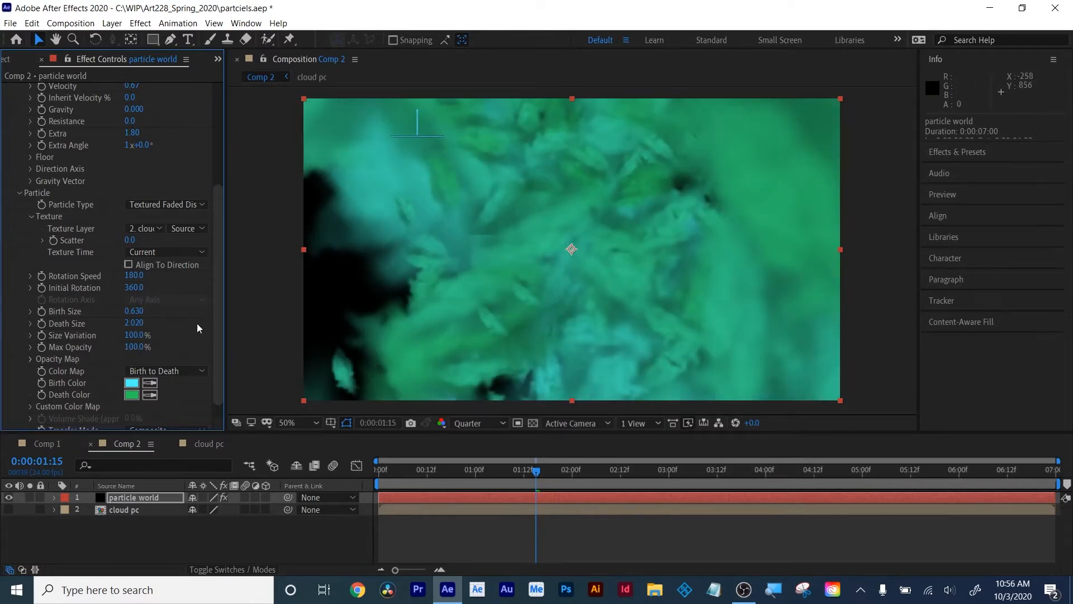
# Change both the Birth Color and the Death Color of the particles to white and preview the frame at 0:00:01:01
pyautogui.scroll(-1, 214, 300)
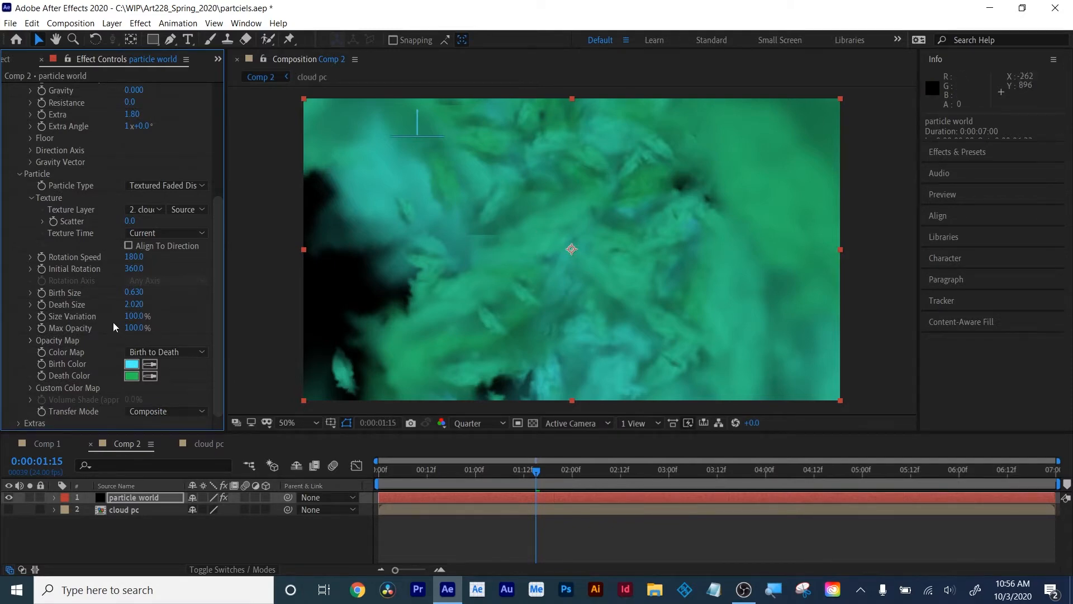
pyautogui.click(129, 364)
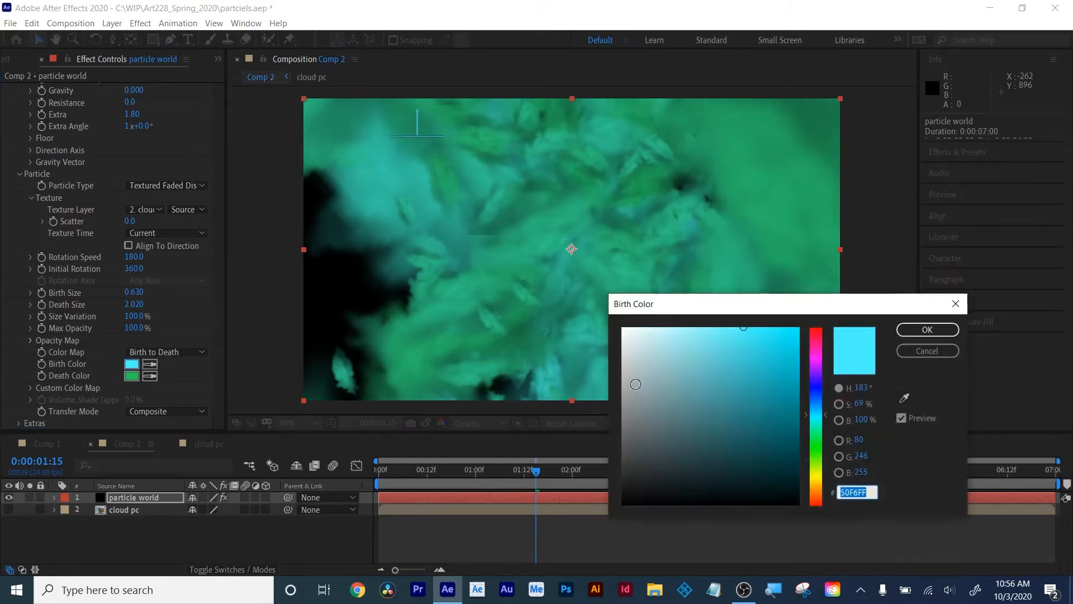
pyautogui.moveTo(642, 342); pyautogui.dragTo(577, 302)
pyautogui.click(930, 330)
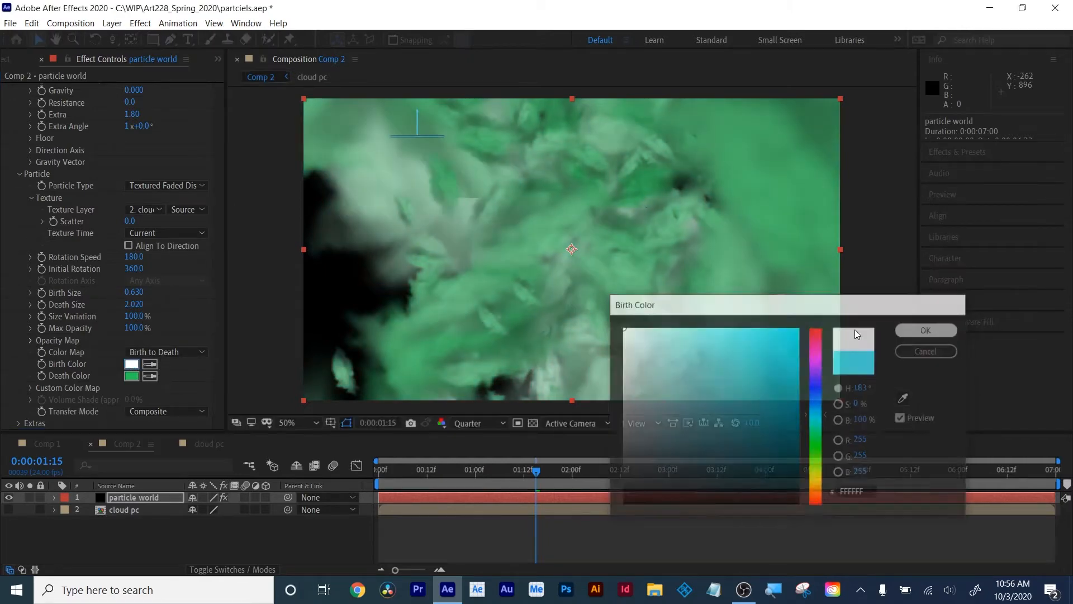
pyautogui.click(131, 376)
pyautogui.moveTo(639, 338); pyautogui.dragTo(623, 328)
pyautogui.click(927, 330)
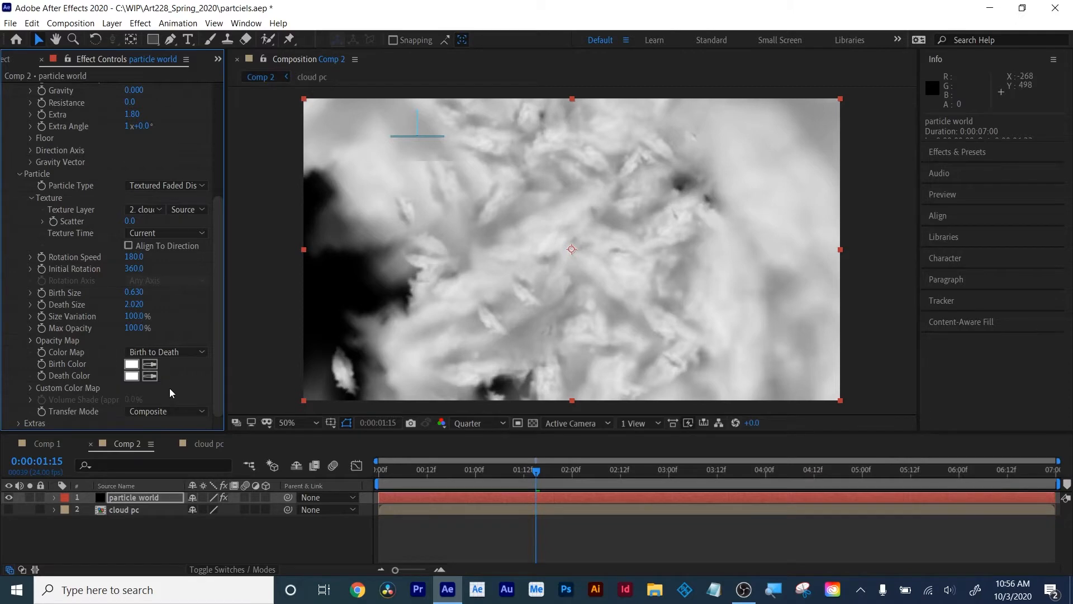
pyautogui.click(475, 474)
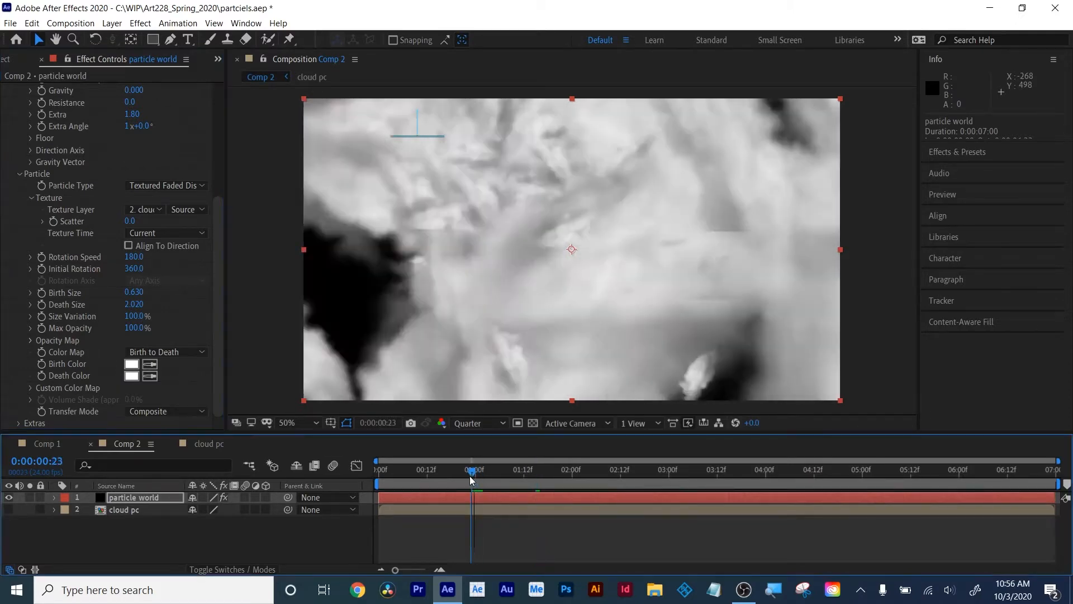
pyautogui.click(479, 476)
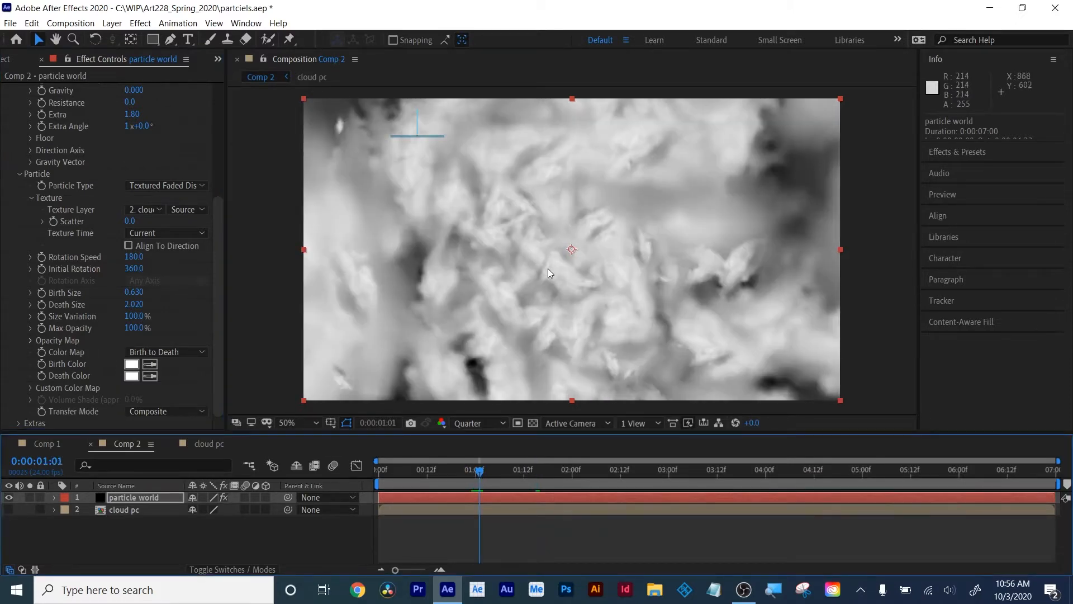
# In the cloud pc composition, apply the Turbulent Displace effect to the cloud_PNG16.png layer with the current time at 0:00:00:00
pyautogui.click(205, 446)
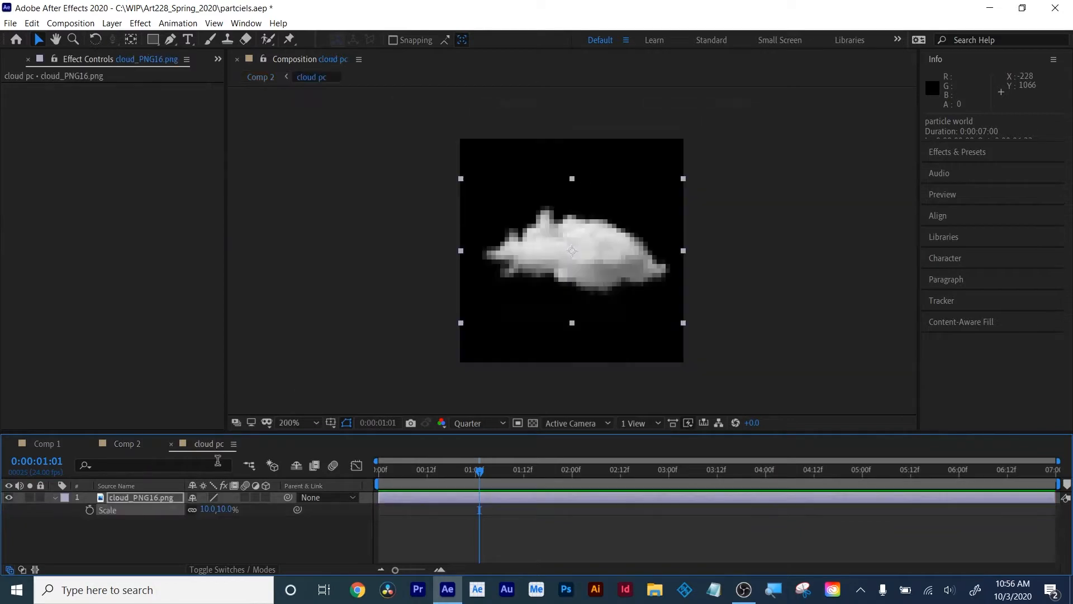
pyautogui.moveTo(420, 472); pyautogui.dragTo(337, 477)
pyautogui.press('s')
pyautogui.click(139, 497)
pyautogui.click(975, 148)
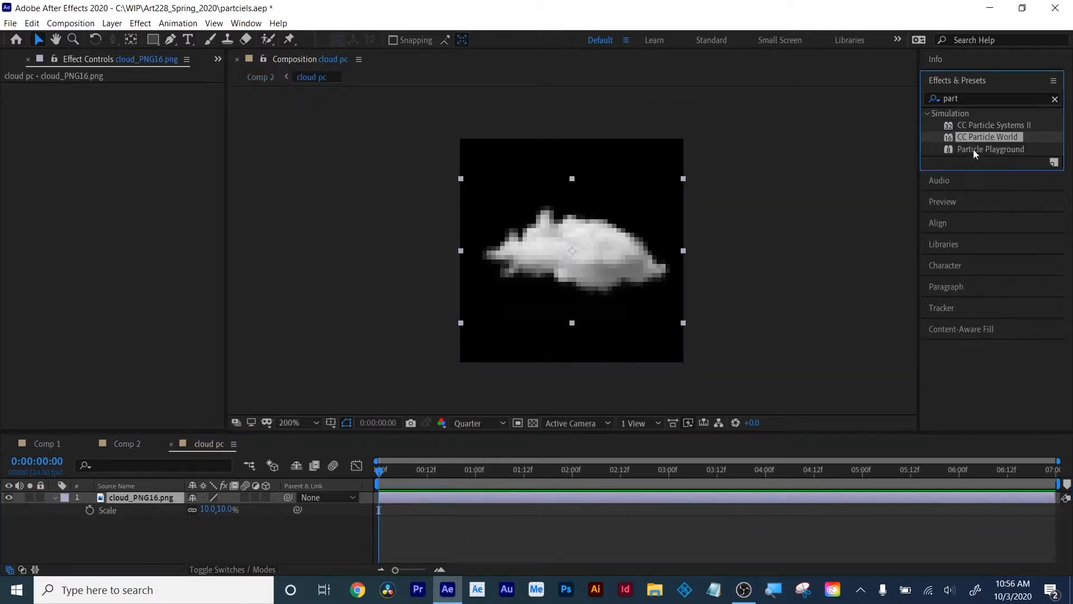
pyautogui.click(973, 98)
pyautogui.write('turb')
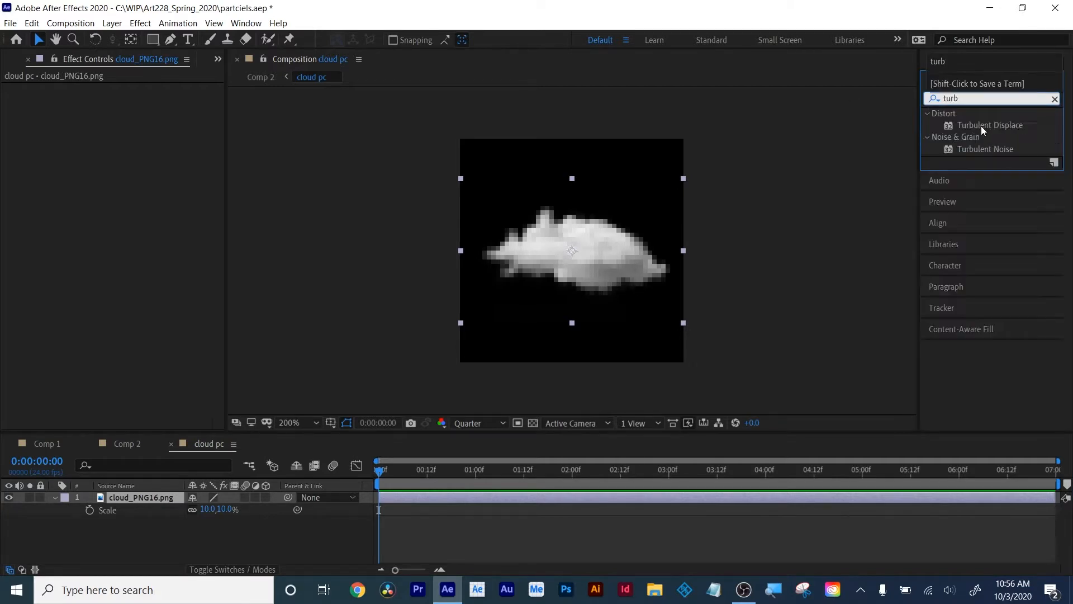
pyautogui.moveTo(983, 129); pyautogui.dragTo(717, 499)
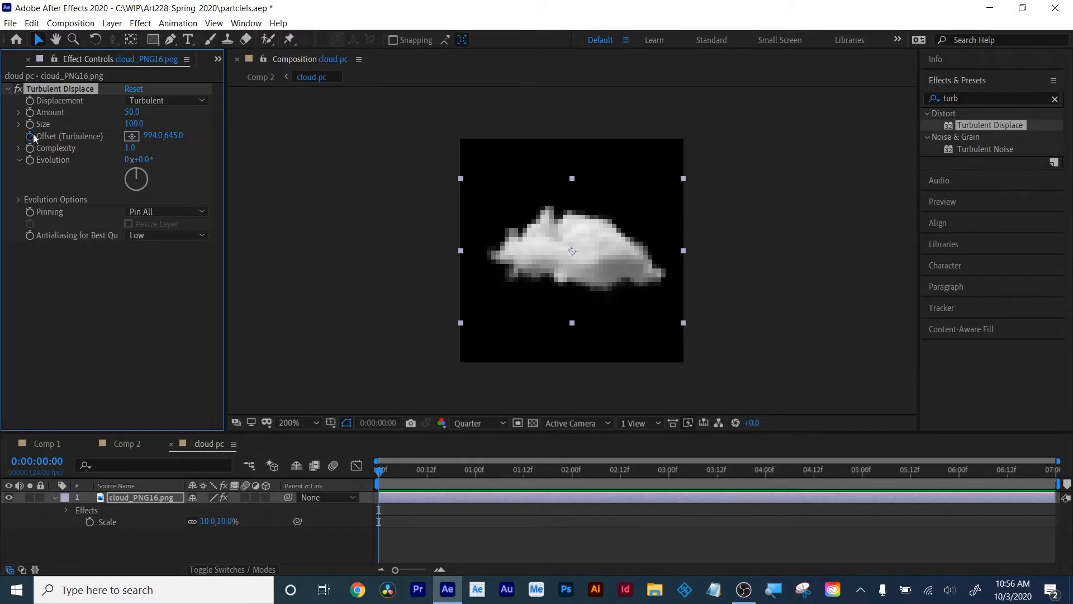
# Animate Offset (Turbulence) from -111, 650 at 0:00:00:00 to a point just right of the cloud image at 0:00:06:23
pyautogui.click(131, 136)
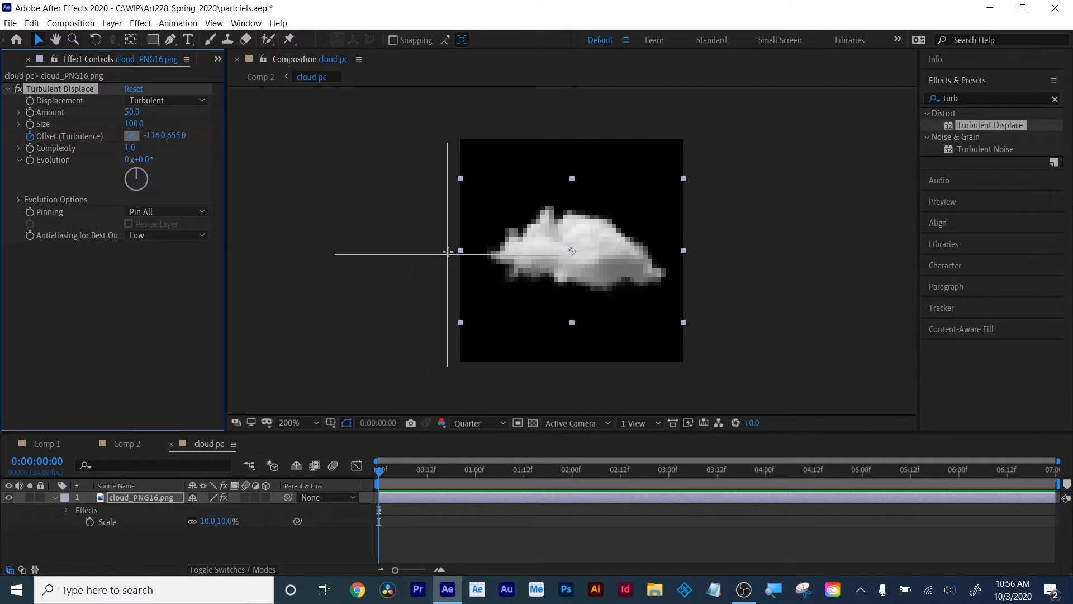
pyautogui.click(448, 251)
pyautogui.moveTo(468, 473); pyautogui.dragTo(1066, 464)
pyautogui.click(131, 136)
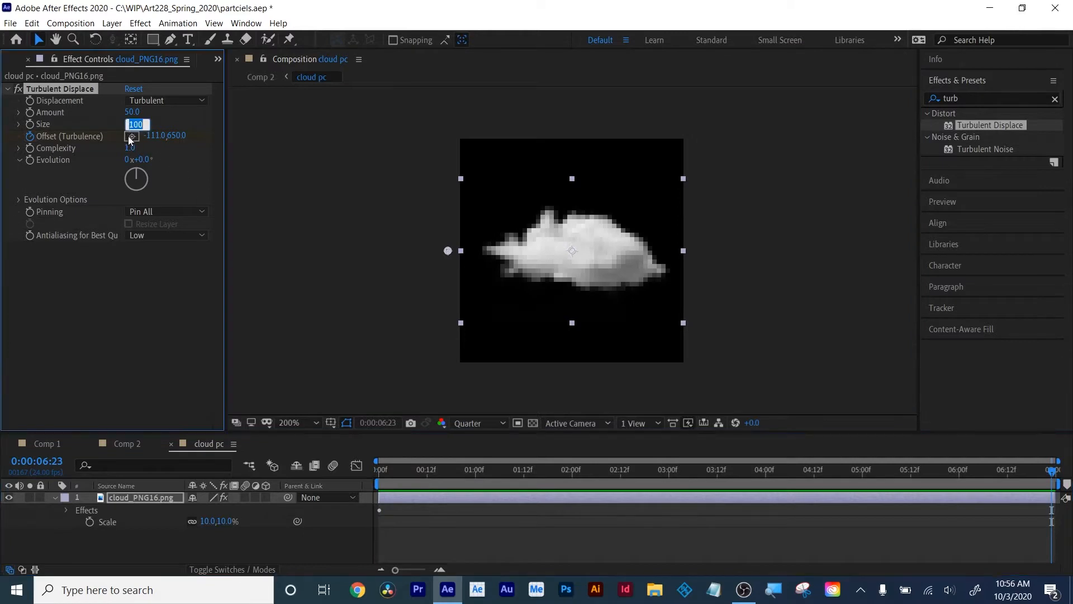
pyautogui.click(704, 240)
pyautogui.moveTo(395, 472); pyautogui.dragTo(609, 473)
# Set the preview resolution to Full and the Turbulent Displace Amount to 83 and Size to 64, and preview the cloud's distortion
pyautogui.click(473, 423)
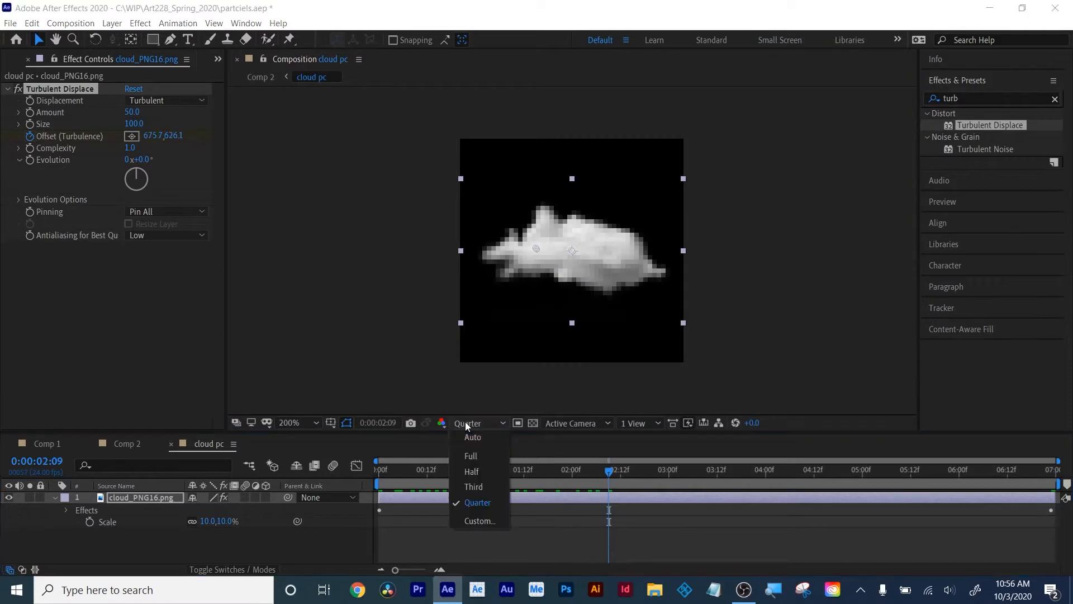
pyautogui.click(471, 456)
pyautogui.moveTo(435, 471); pyautogui.dragTo(605, 475)
pyautogui.moveTo(132, 112); pyautogui.dragTo(115, 130)
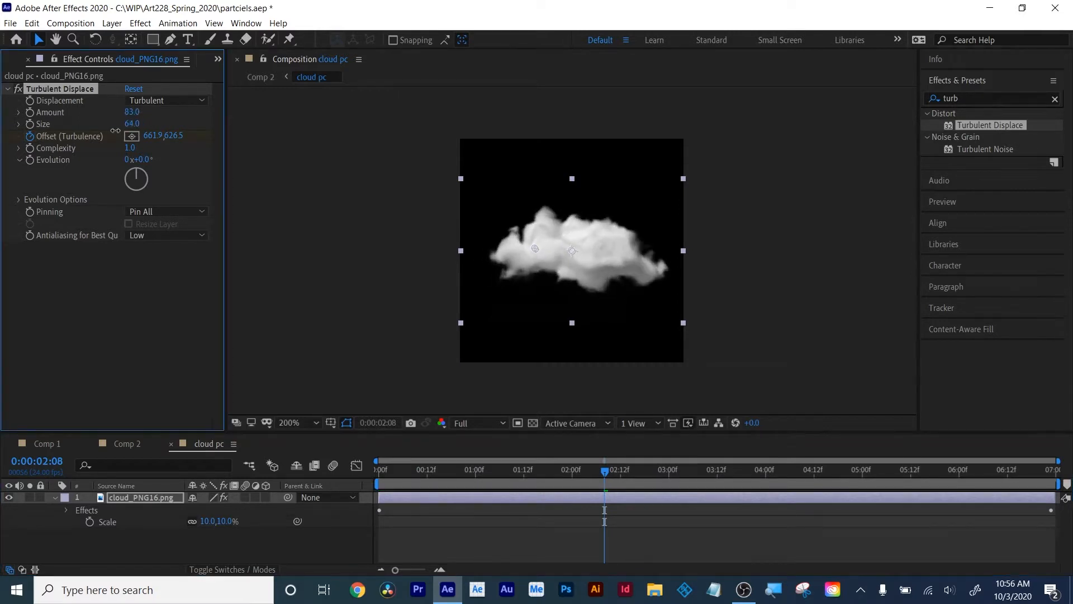
pyautogui.moveTo(391, 461); pyautogui.dragTo(608, 490)
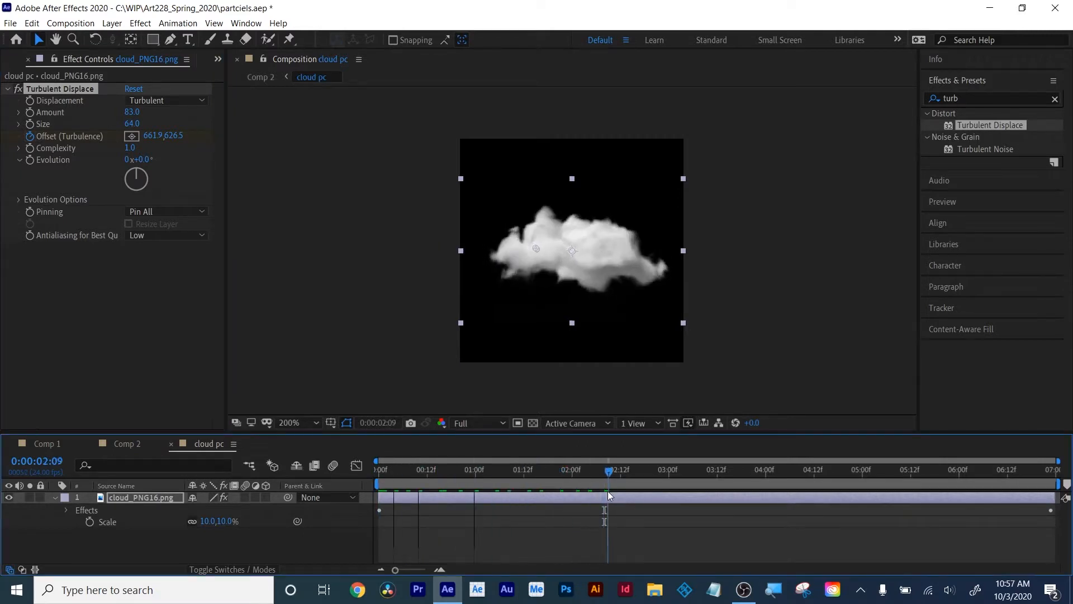
# Return to Comp 2 and preview the distorted cloud particles at 0:00:01:12, stepping back frame by frame to 0:00:01:07
pyautogui.click(126, 445)
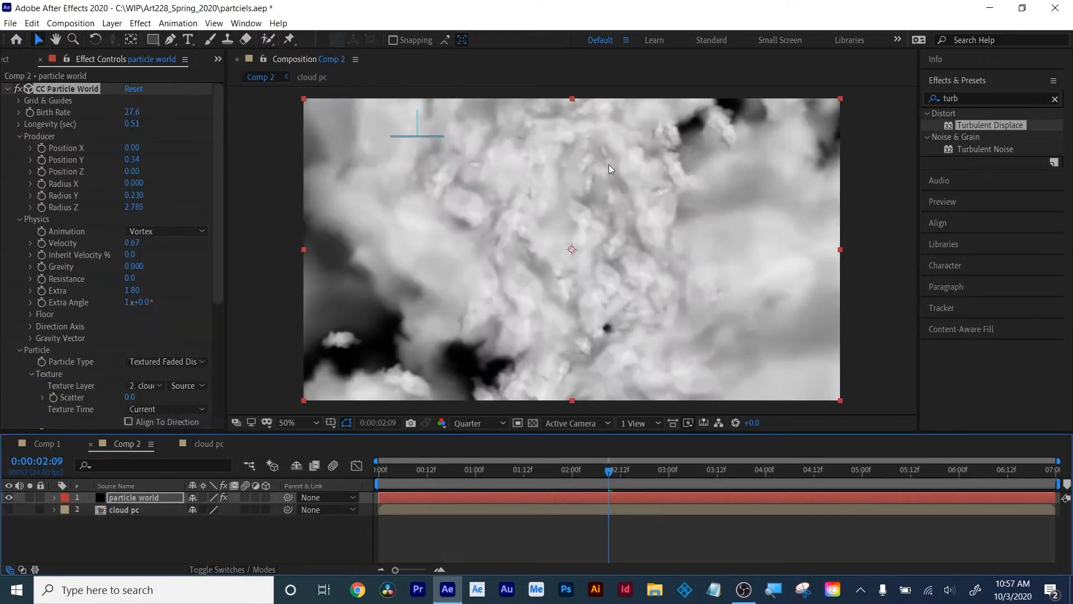
pyautogui.moveTo(562, 472); pyautogui.dragTo(524, 470)
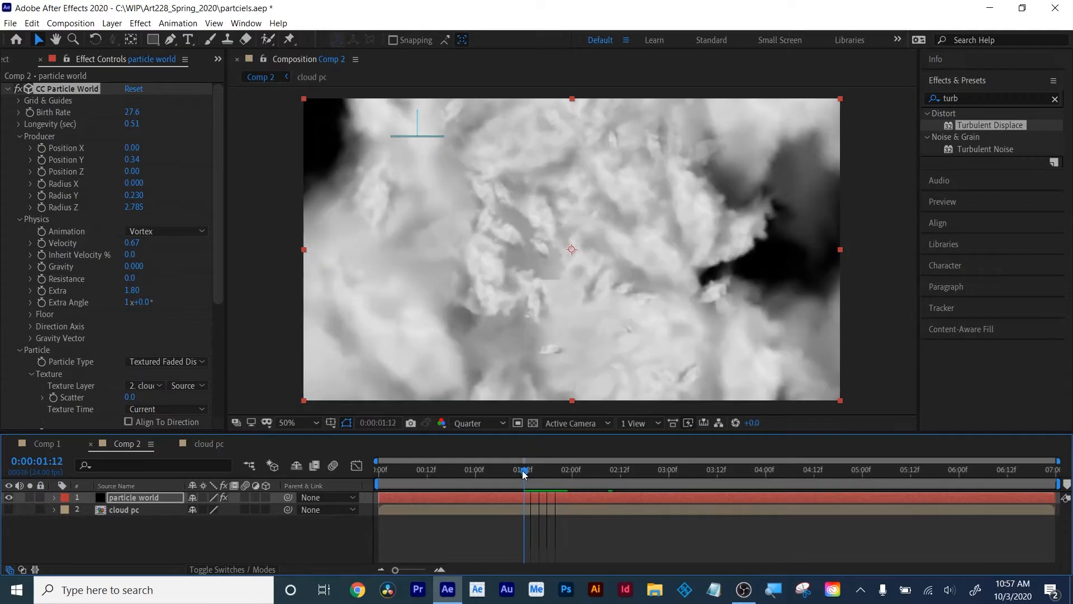
pyautogui.press('pageup')
pyautogui.press('pageup')
pyautogui.press('pageup')
pyautogui.press('pageup')
pyautogui.press('pageup')
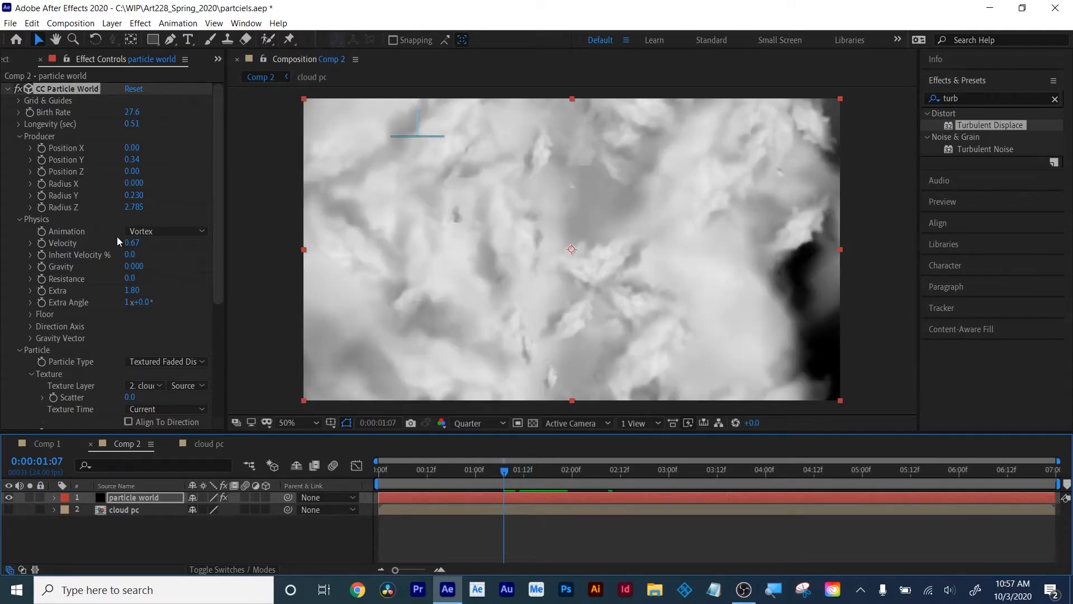
# Set the particle world layer's Physics Animation to Fire and preview the particle motion up to about 0:00:04:11
pyautogui.click(168, 232)
pyautogui.click(162, 344)
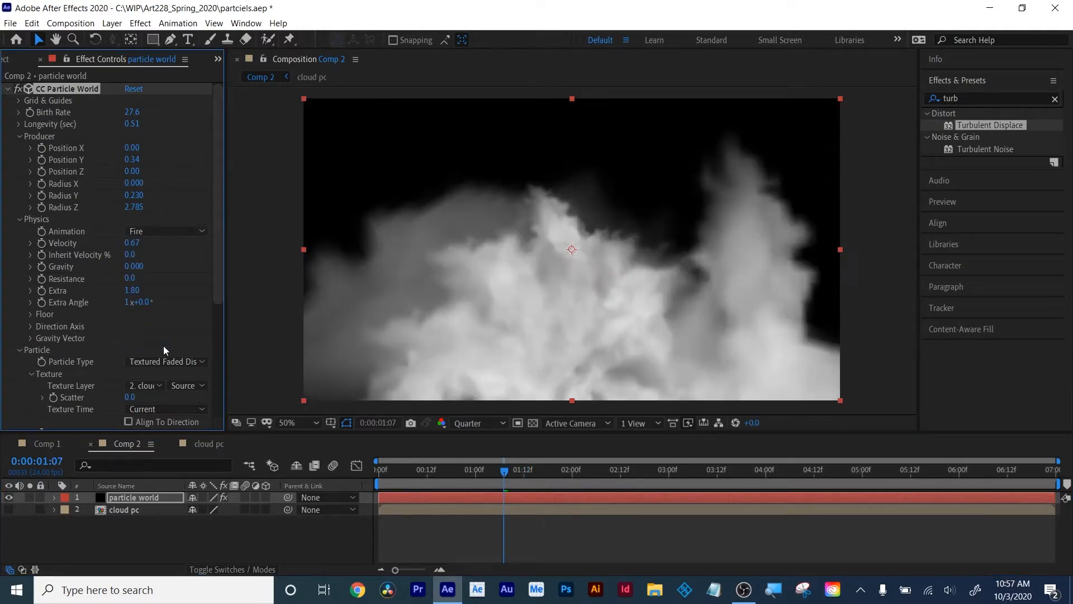
pyautogui.moveTo(452, 474); pyautogui.dragTo(421, 474)
pyautogui.moveTo(441, 474); pyautogui.dragTo(804, 464)
# Set Comp 2's preview resolution to Full and view the particles at 0:00:03:12
pyautogui.click(469, 423)
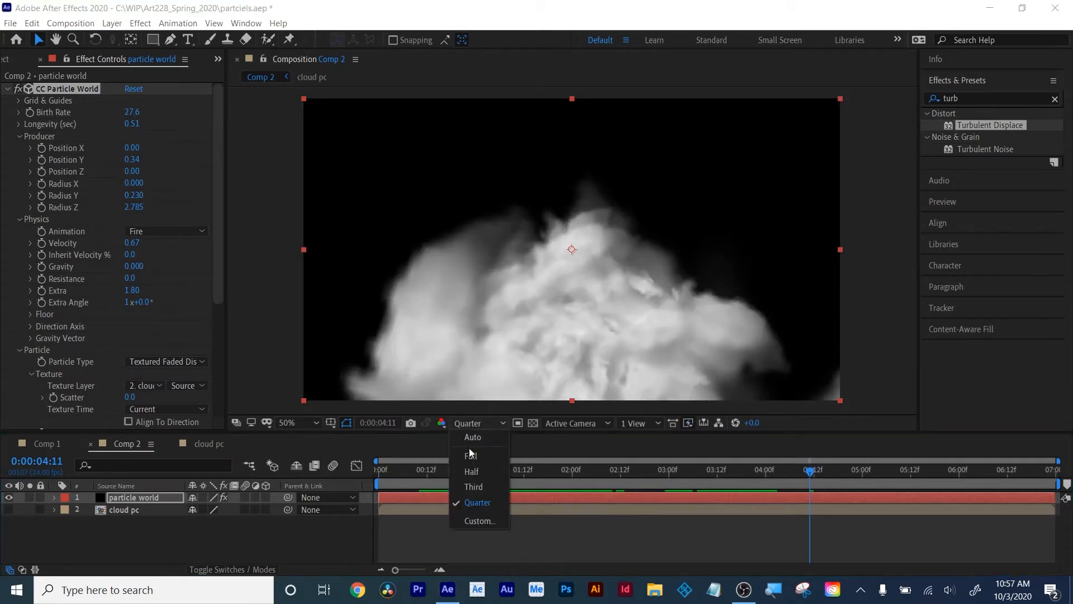
pyautogui.click(468, 448)
pyautogui.moveTo(677, 471); pyautogui.dragTo(717, 471)
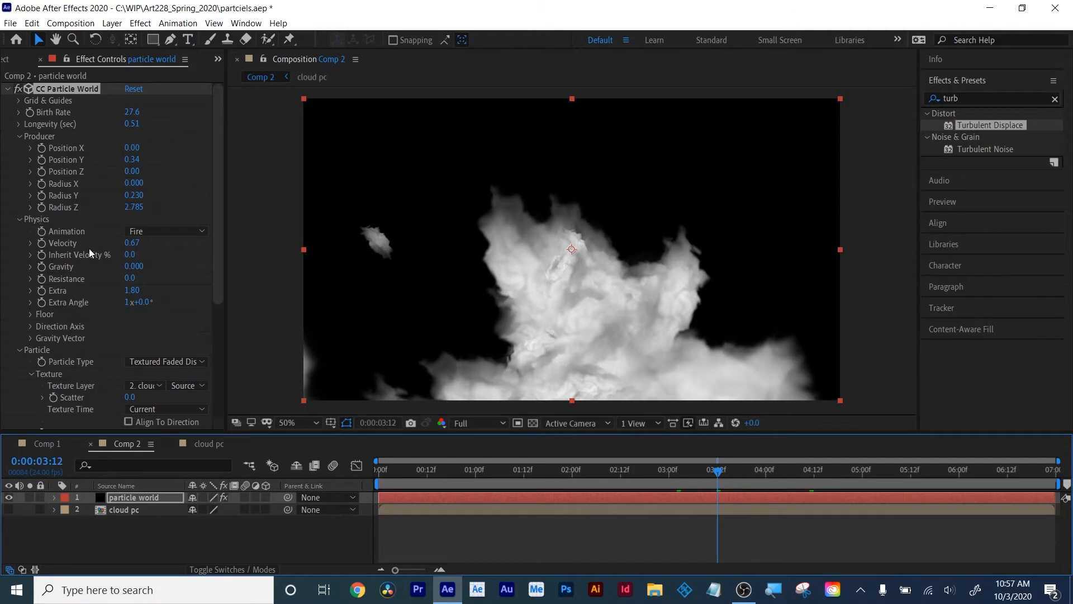
# Set the particles' Resistance to 3.3 and preview the frame at 0:00:01:12
pyautogui.moveTo(133, 279); pyautogui.dragTo(150, 270)
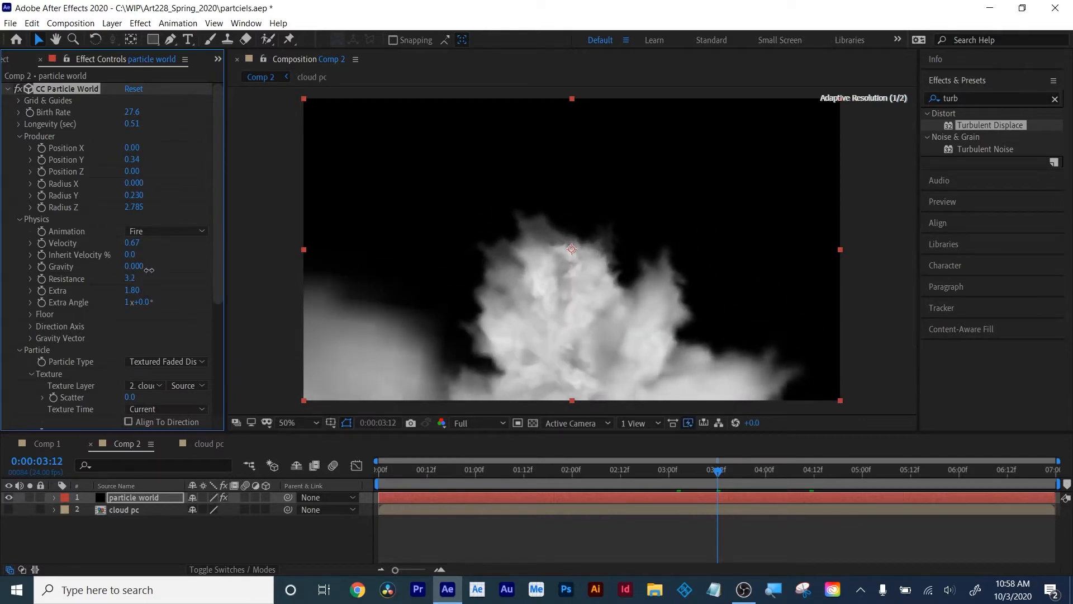
pyautogui.moveTo(391, 472); pyautogui.dragTo(523, 480)
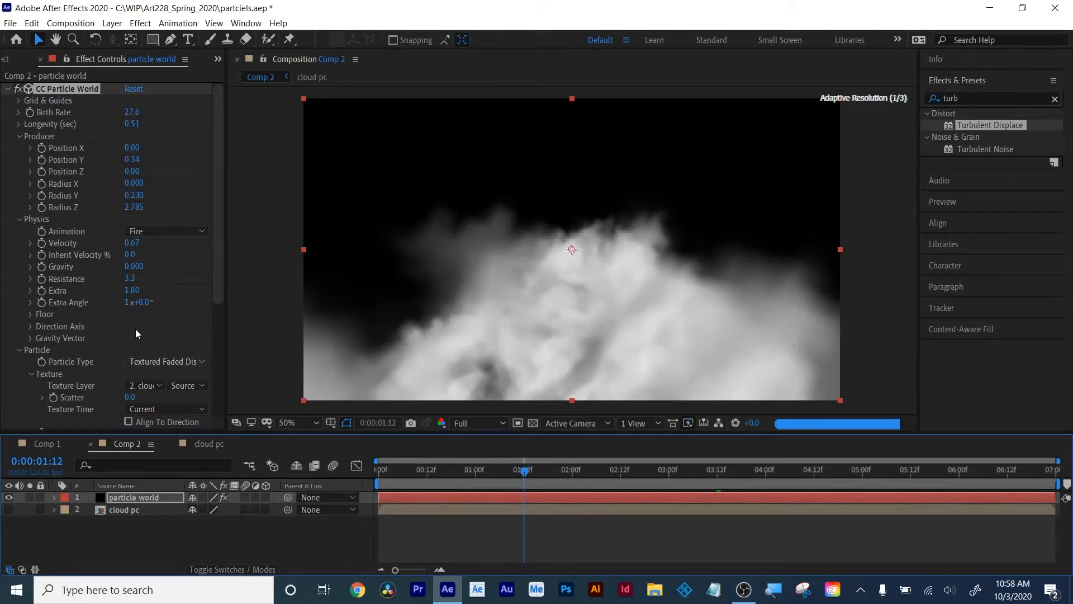
# Review the available Particle Type options, keeping Textured Faded Disc for the cloud particles
pyautogui.scroll(-5, 142, 294)
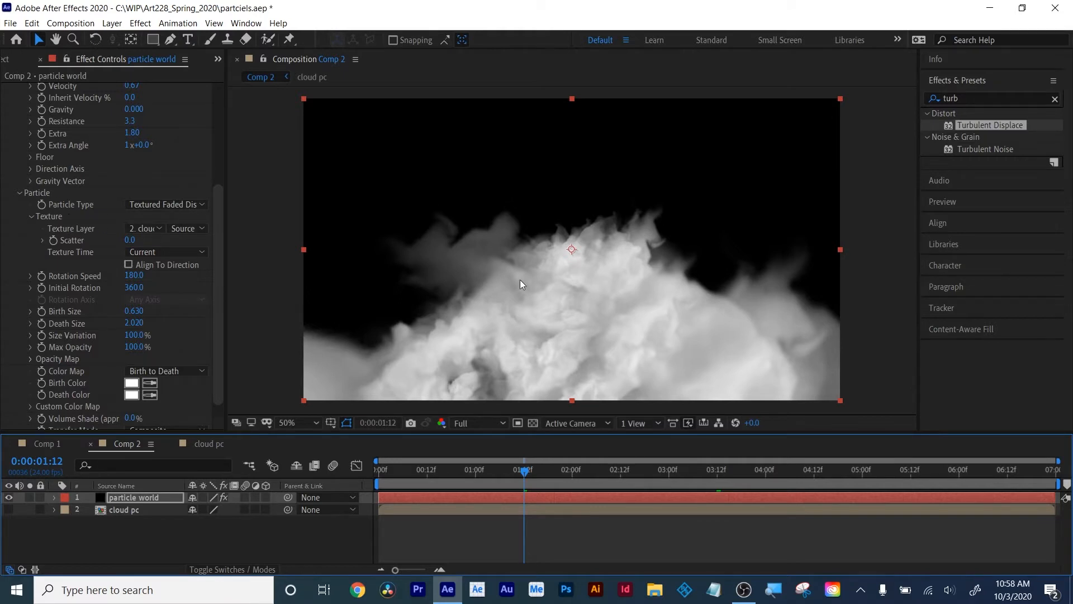
pyautogui.click(143, 204)
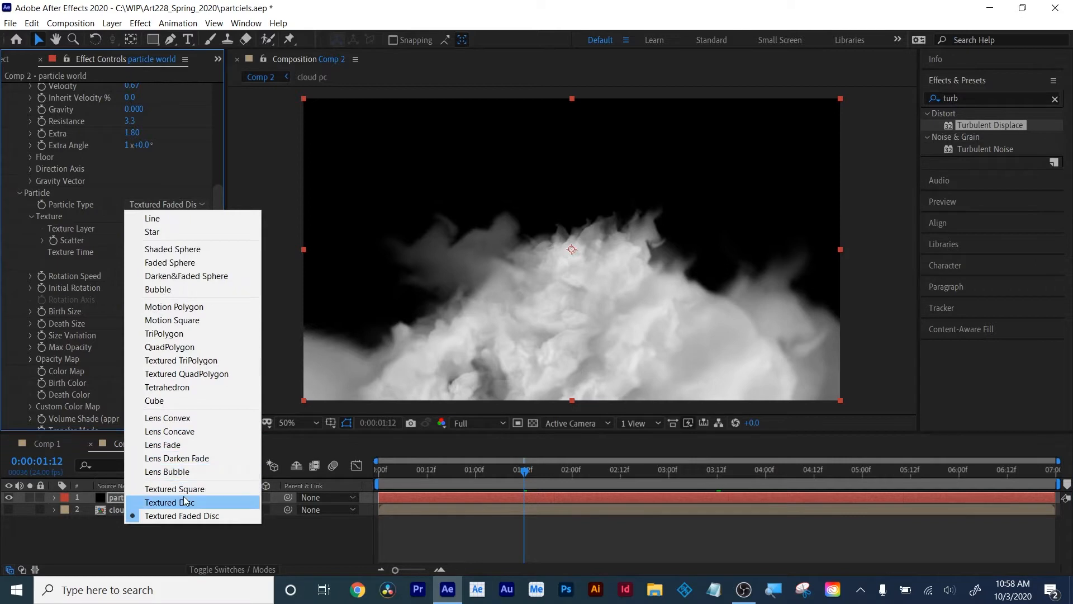
pyautogui.click(198, 157)
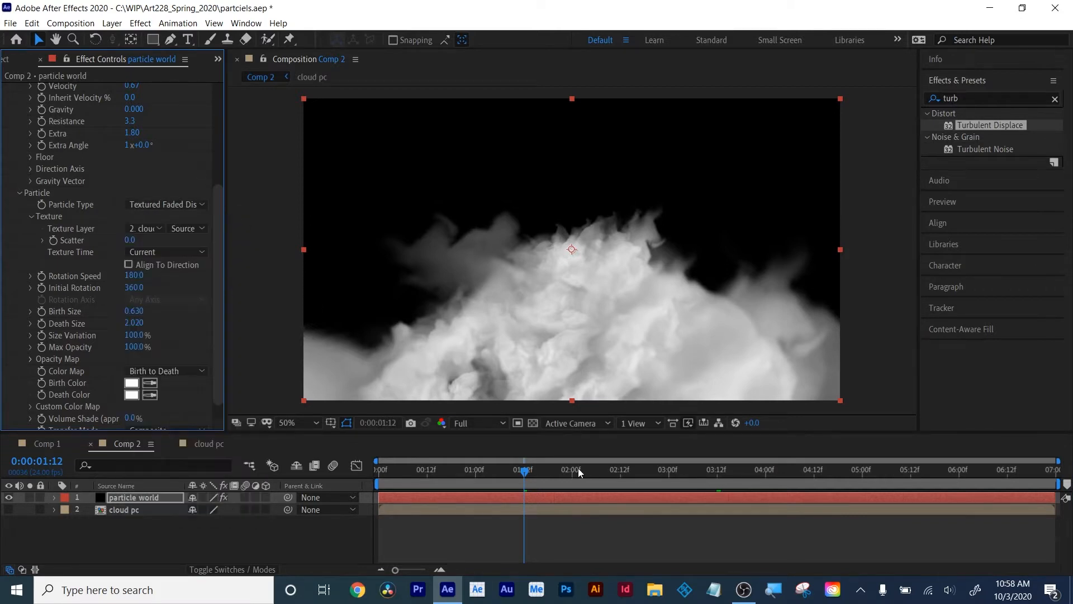
# Inspect the cloud particles at 0:00:03:00 and 0:00:03:04, viewing the second frame at 100% magnification
pyautogui.moveTo(578, 468); pyautogui.dragTo(669, 469)
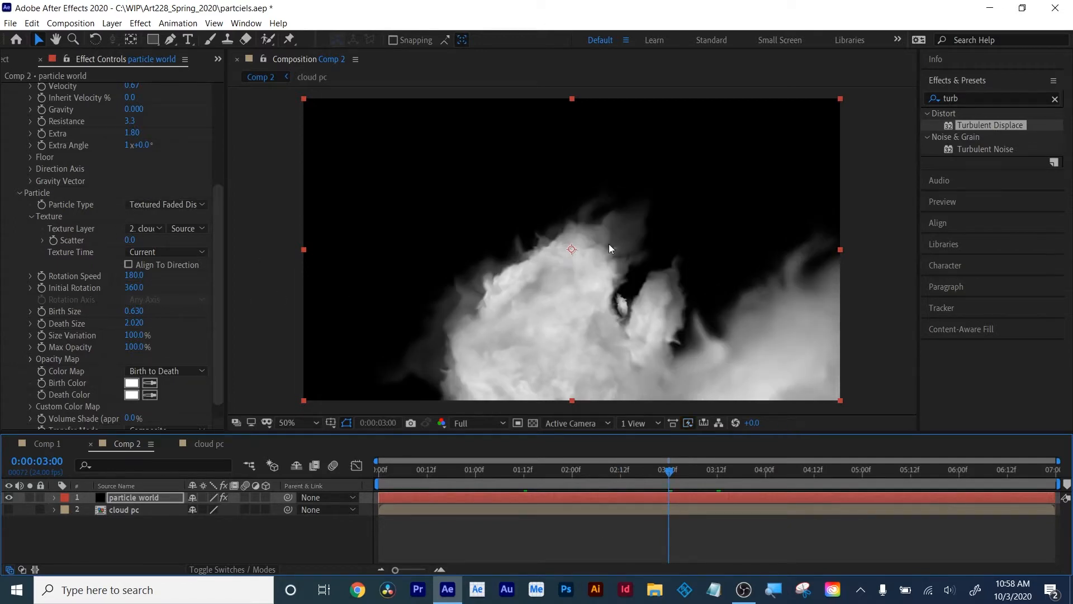
pyautogui.moveTo(669, 472); pyautogui.dragTo(685, 476)
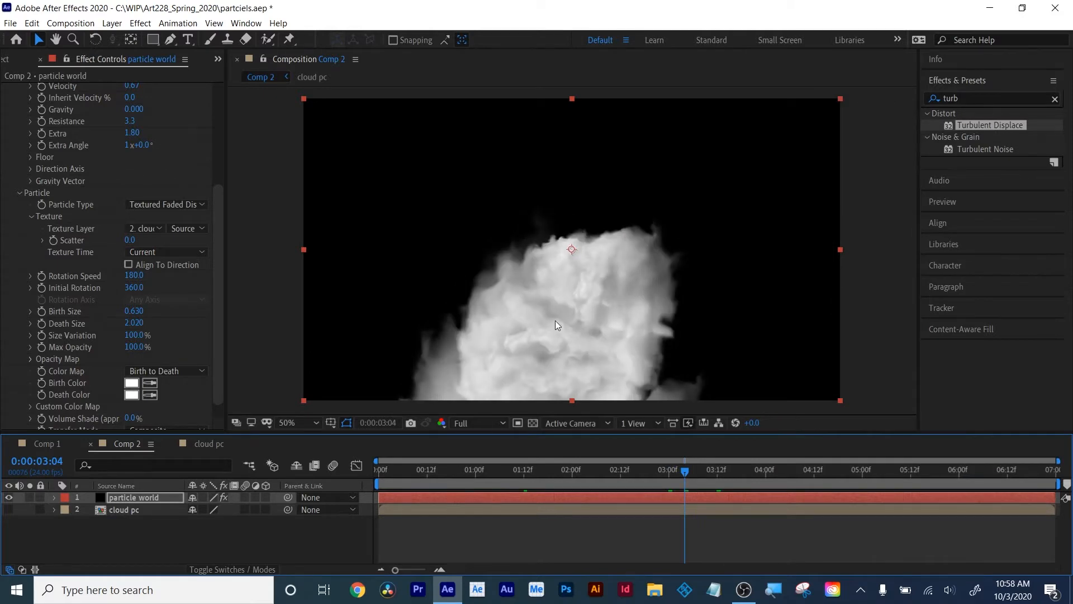
pyautogui.press('.')
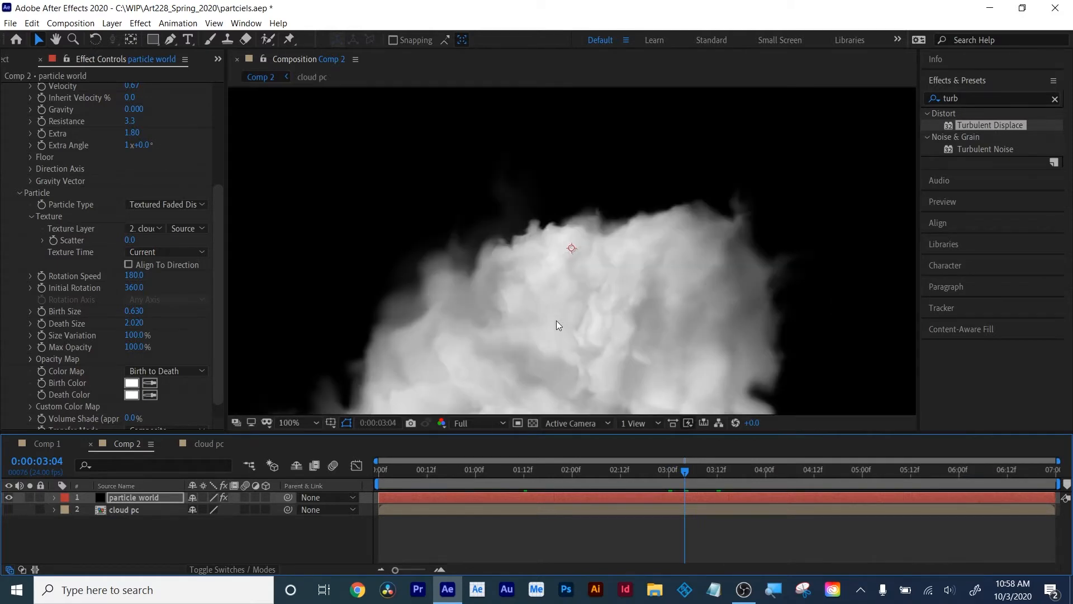
# Add the smiley-face-png-transparent-3.png Comp 1 composition beneath the cloud pc layer in Comp 2 and hide its layer
pyautogui.moveTo(681, 477); pyautogui.dragTo(755, 476)
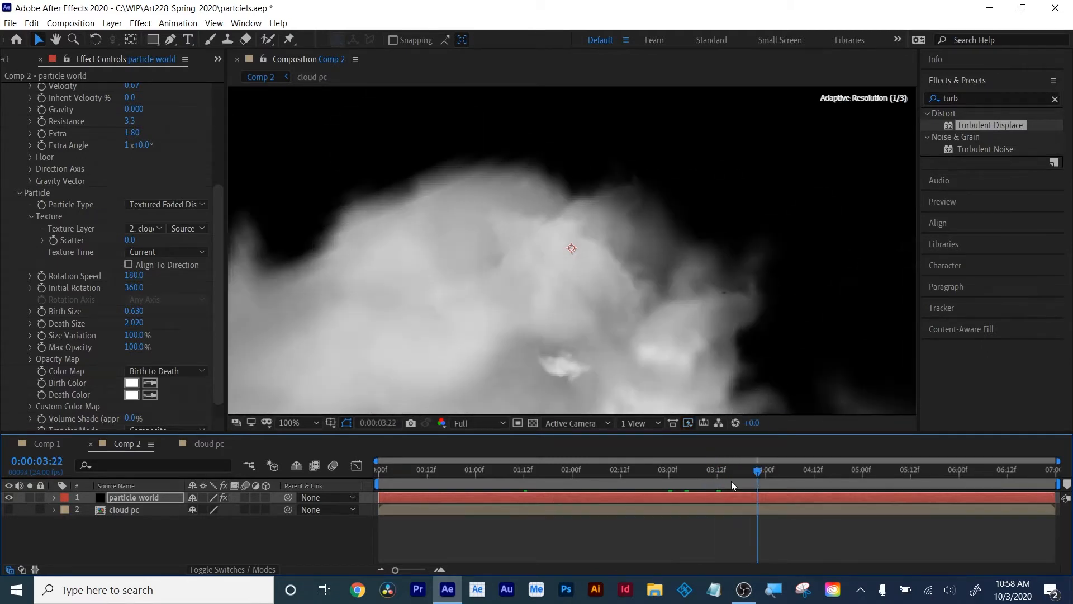
pyautogui.click(140, 497)
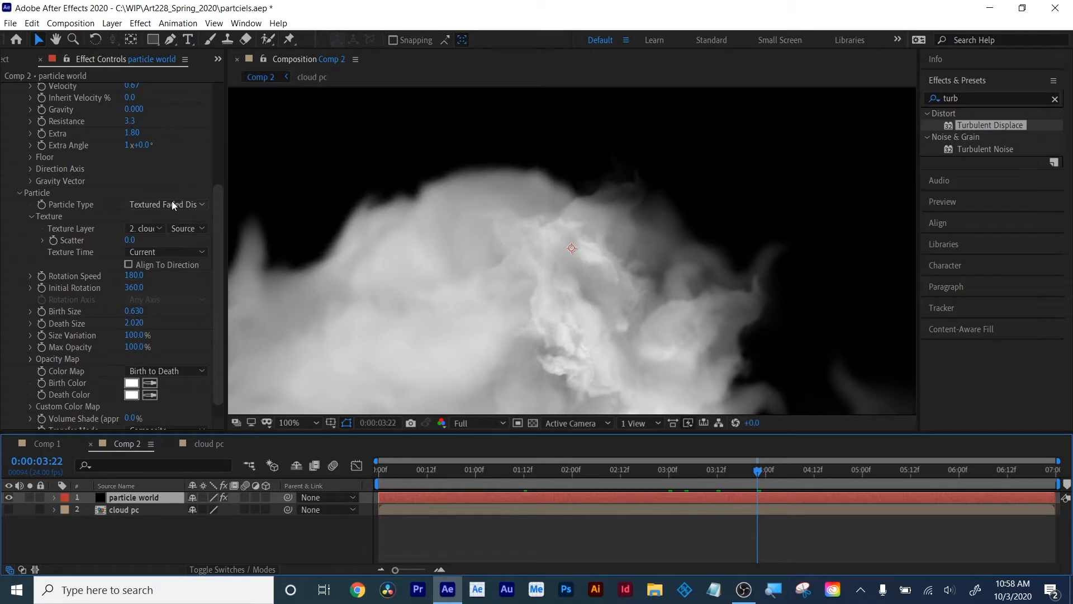
pyautogui.scroll(4, 84, 134)
pyautogui.click(9, 61)
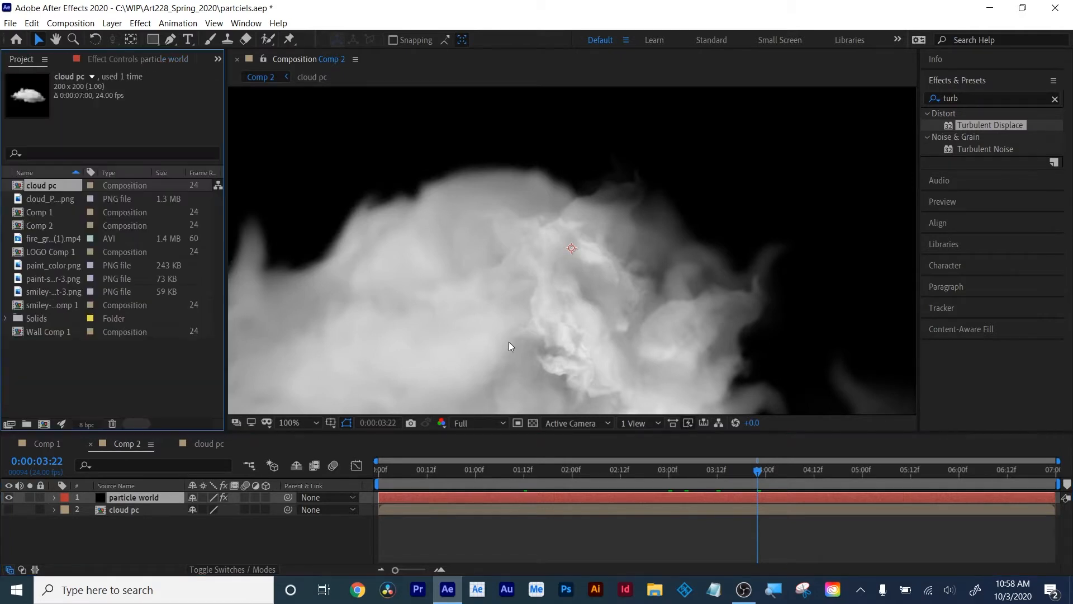
pyautogui.moveTo(38, 306); pyautogui.dragTo(113, 539)
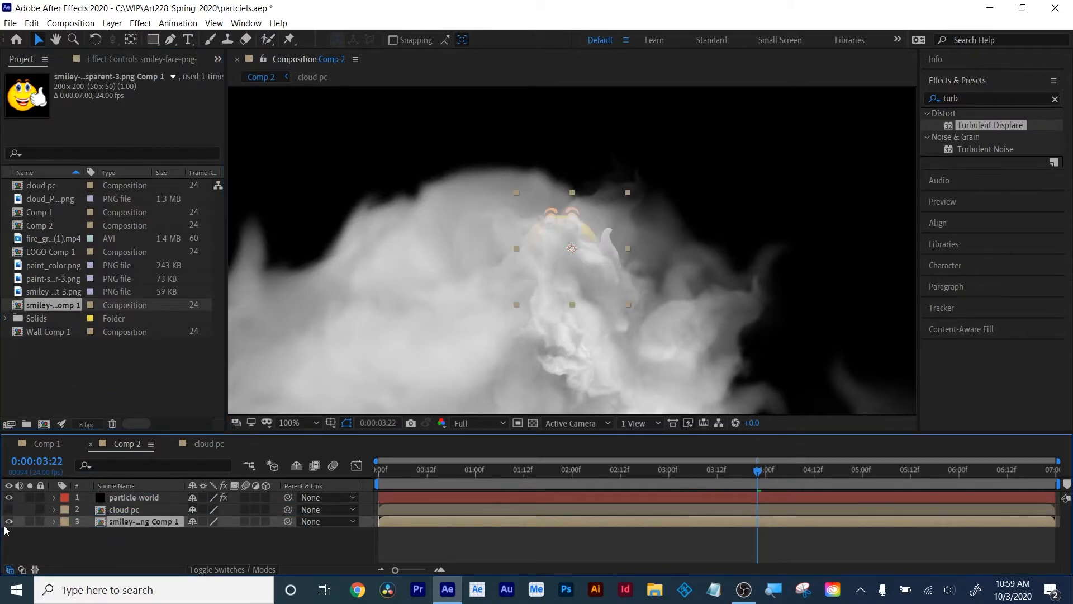
# Set the particle world layer's Particle Type to Textured Square and its Texture Layer to the smiley face comp
pyautogui.click(123, 501)
pyautogui.click(136, 62)
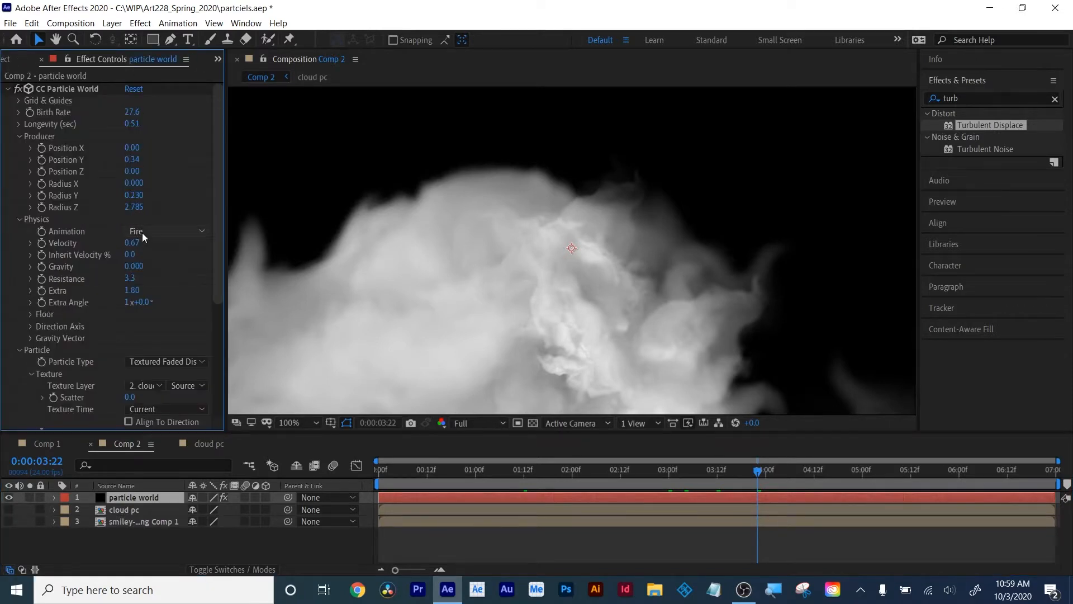
pyautogui.click(166, 362)
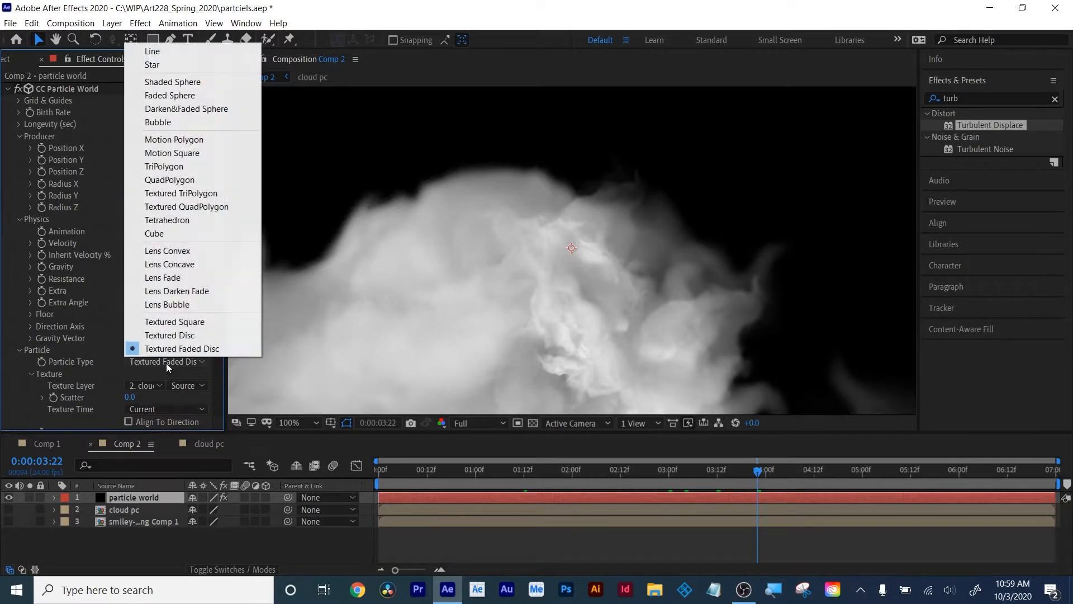
pyautogui.click(175, 323)
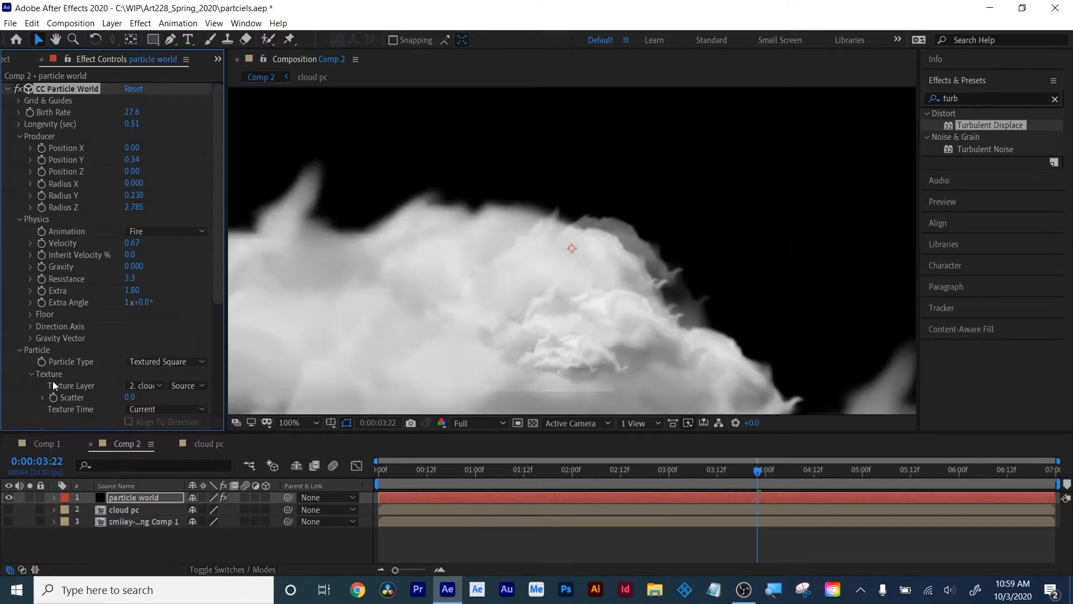
pyautogui.click(145, 384)
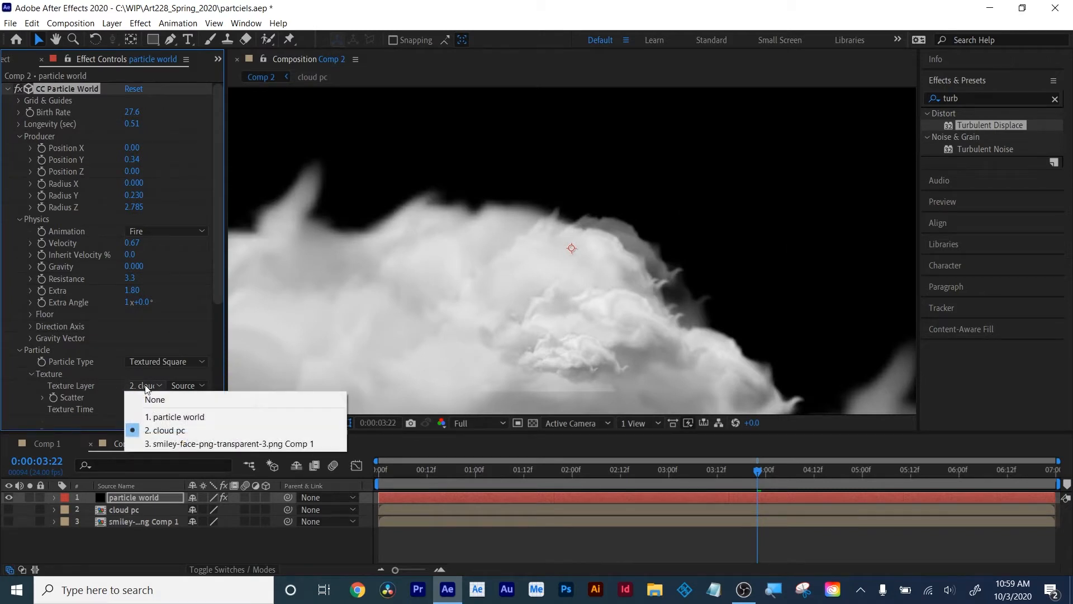
pyautogui.click(150, 446)
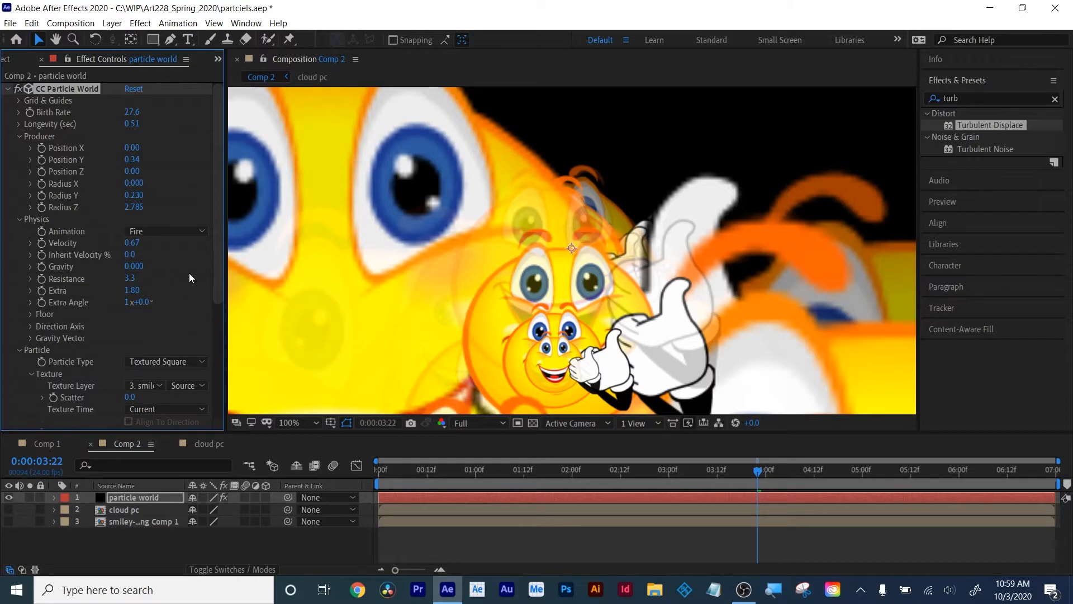
# Try several texture Scatter values up to 86 on the smiley particles and return Scatter to 0
pyautogui.moveTo(213, 261); pyautogui.dragTo(213, 328)
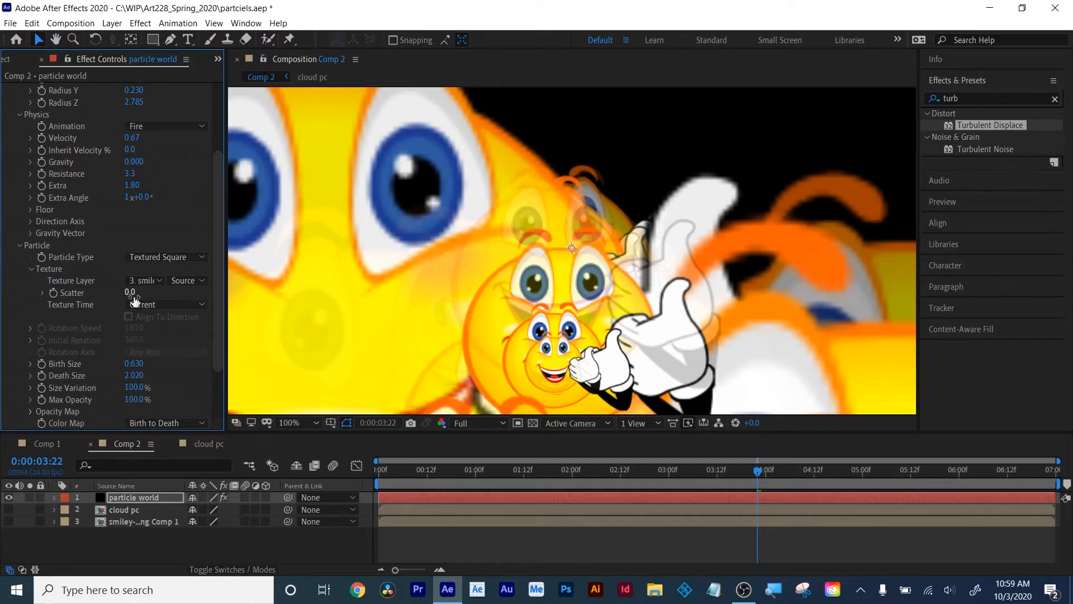
pyautogui.moveTo(129, 291); pyautogui.dragTo(159, 291)
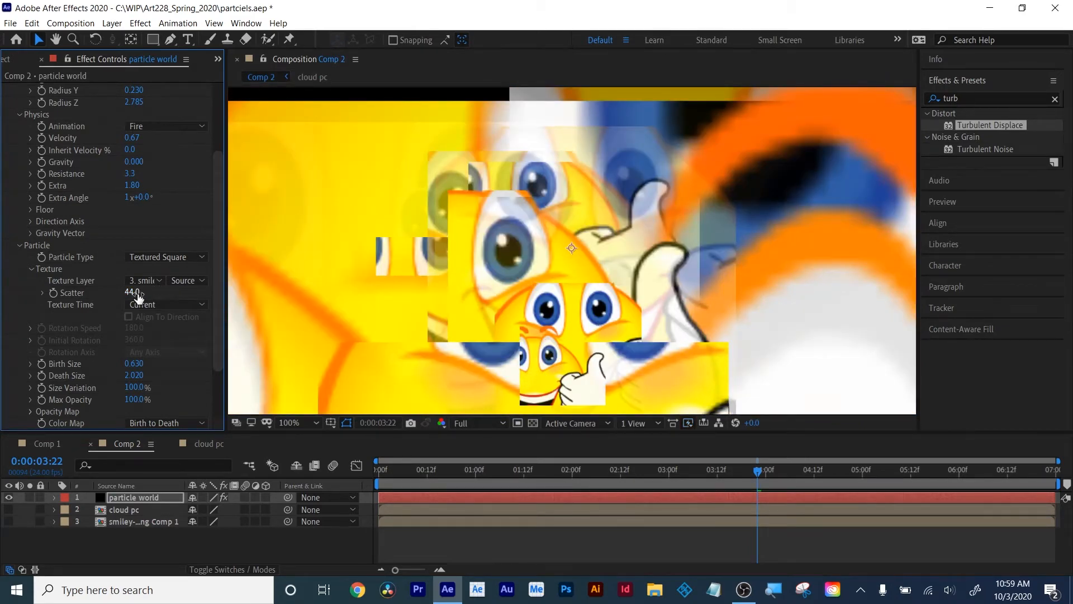
pyautogui.moveTo(135, 292); pyautogui.dragTo(141, 292)
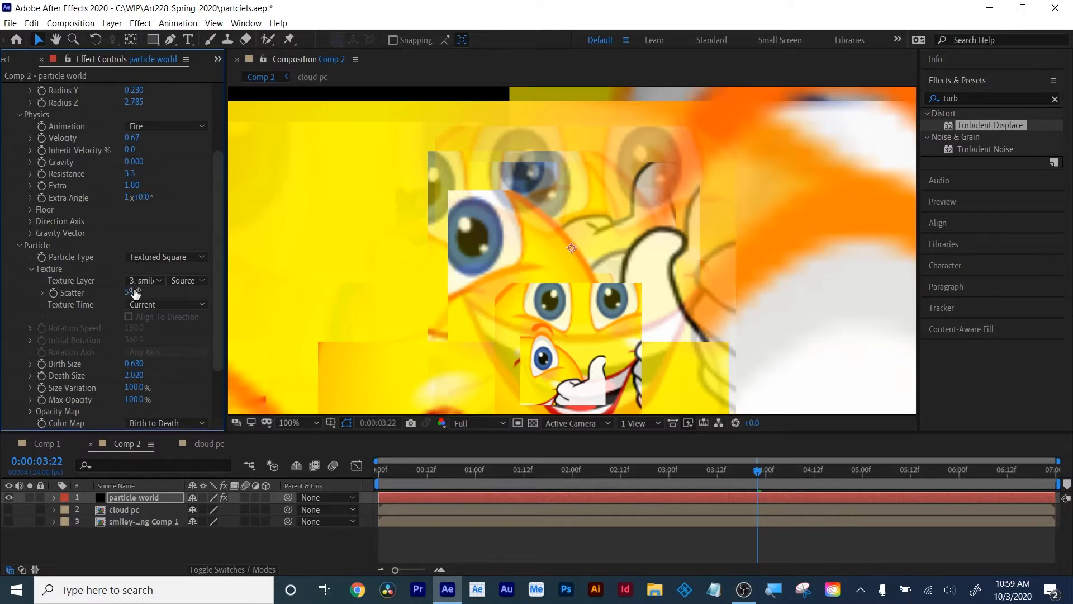
pyautogui.moveTo(132, 291); pyautogui.dragTo(46, 319)
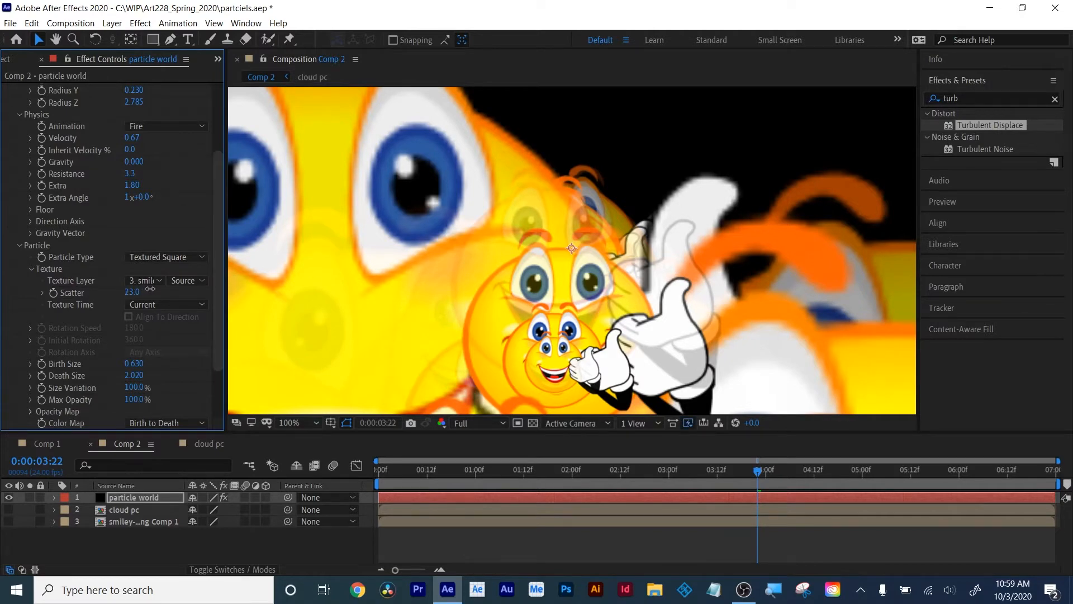
pyautogui.moveTo(130, 292); pyautogui.dragTo(187, 286)
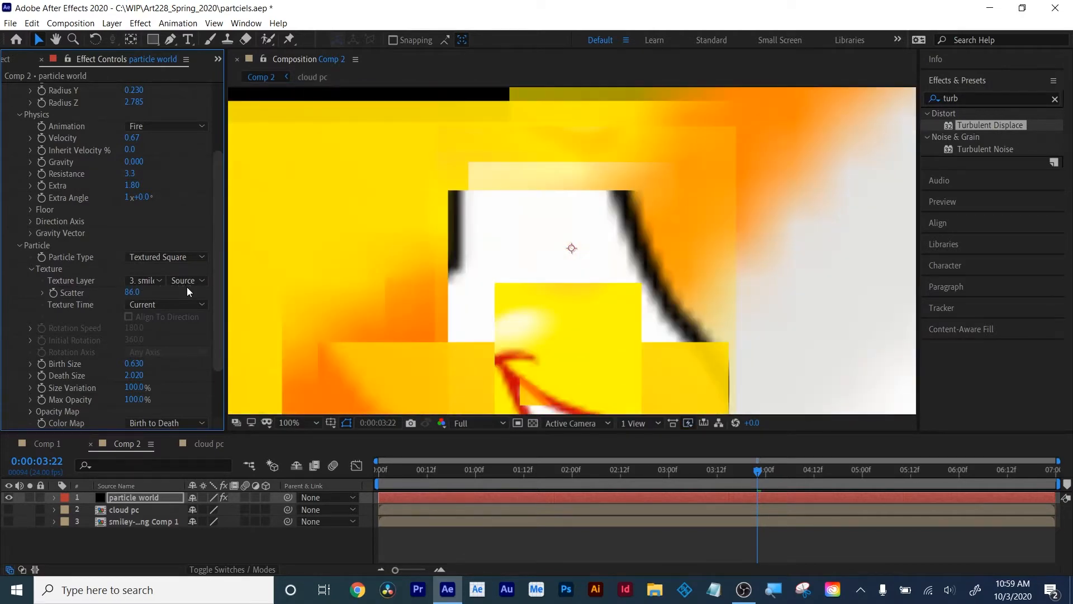
pyautogui.moveTo(133, 291); pyautogui.dragTo(115, 299)
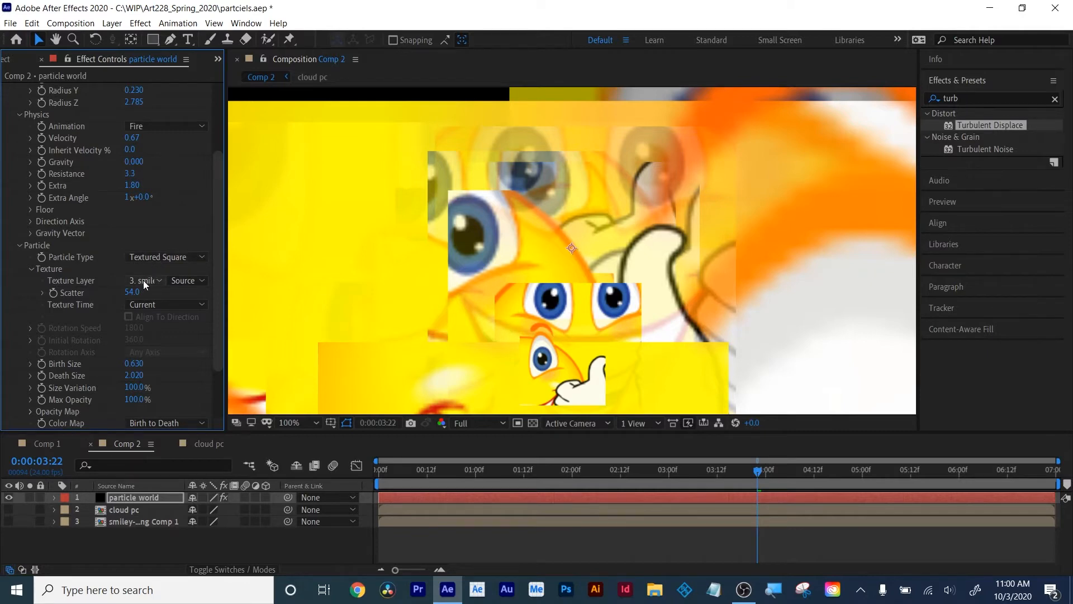
pyautogui.moveTo(140, 293); pyautogui.dragTo(64, 307)
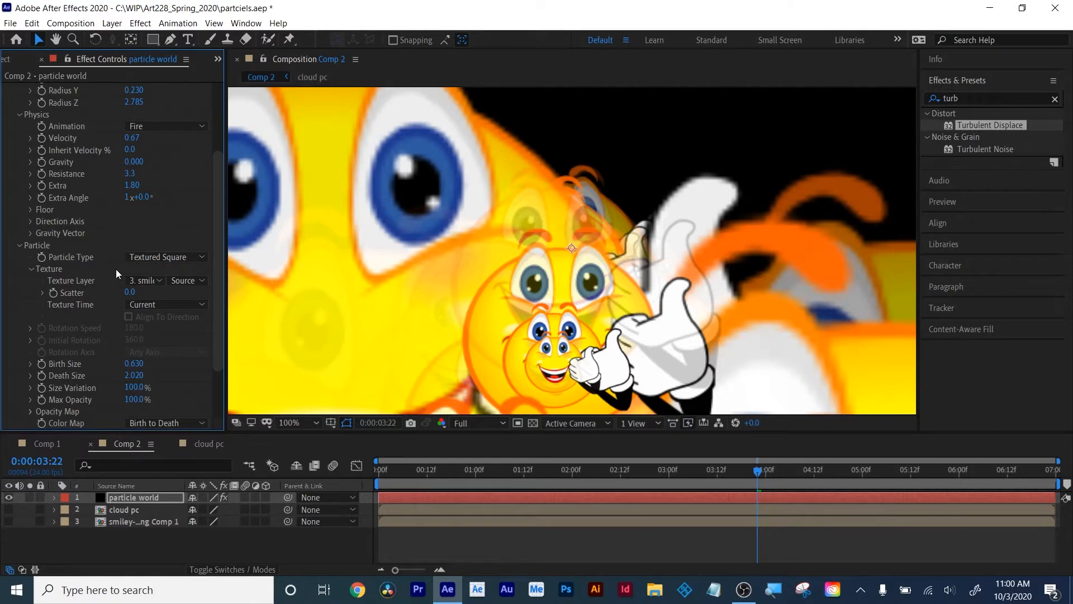
pyautogui.click(153, 257)
pyautogui.click(515, 536)
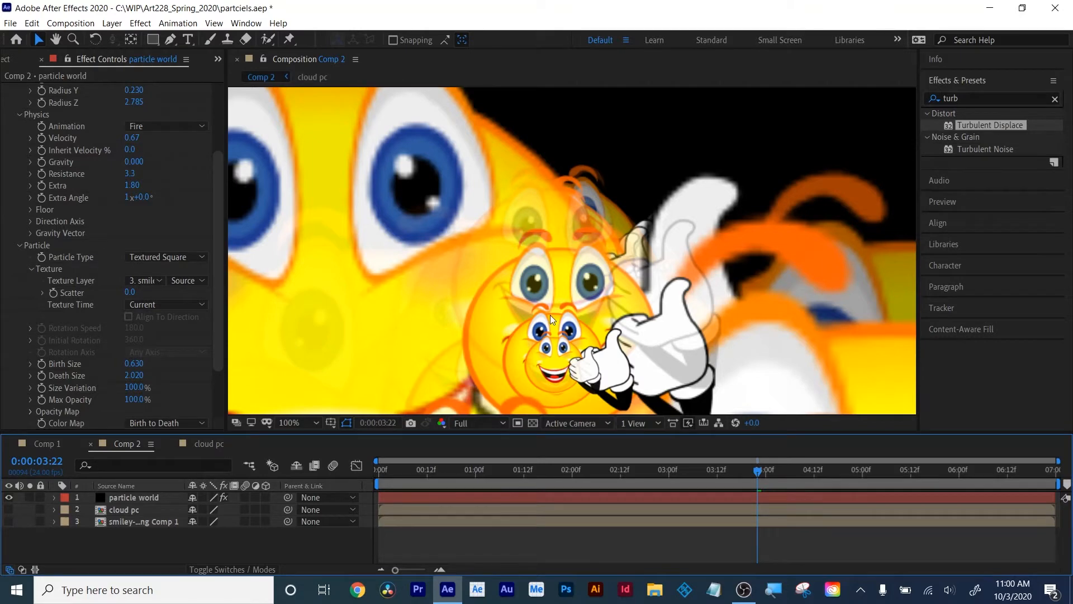
pyautogui.click(165, 257)
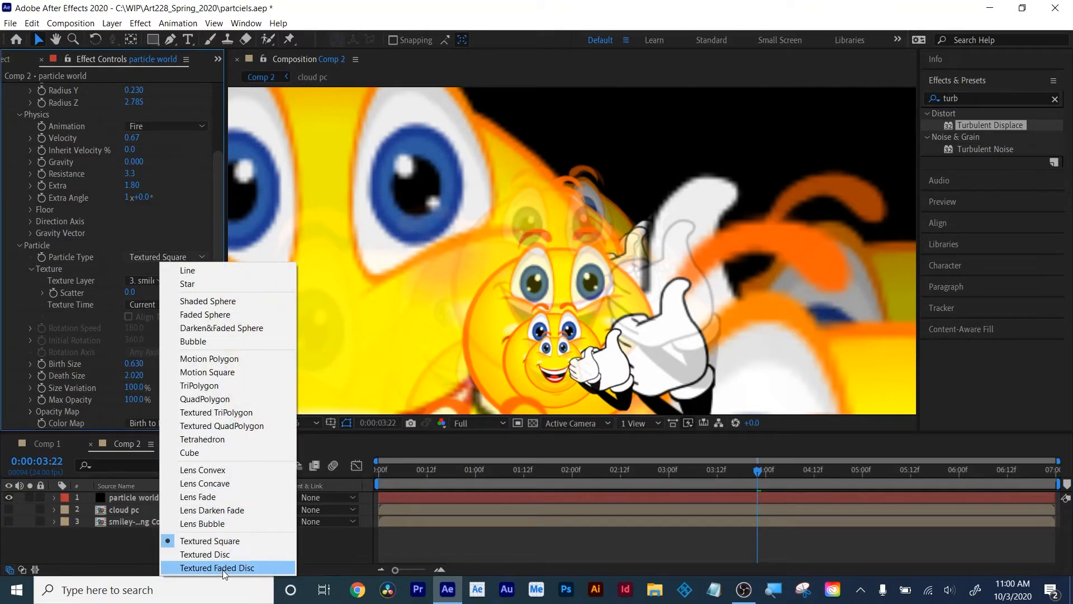
pyautogui.click(79, 313)
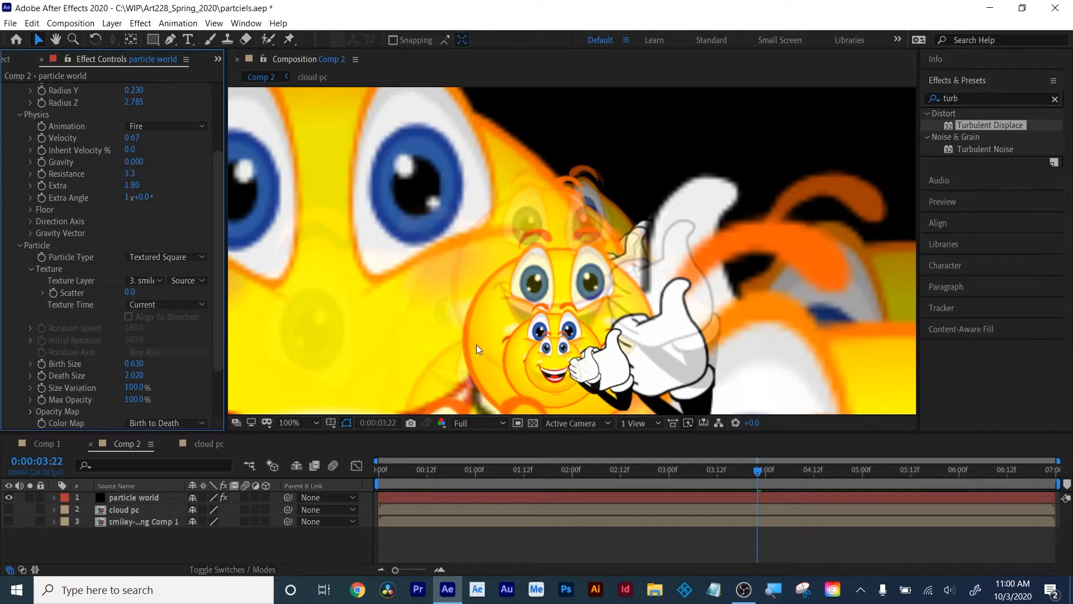
# Delete all layers from Comp 2
pyautogui.click(127, 498)
pyautogui.moveTo(110, 539); pyautogui.dragTo(122, 498)
pyautogui.press('Delete')
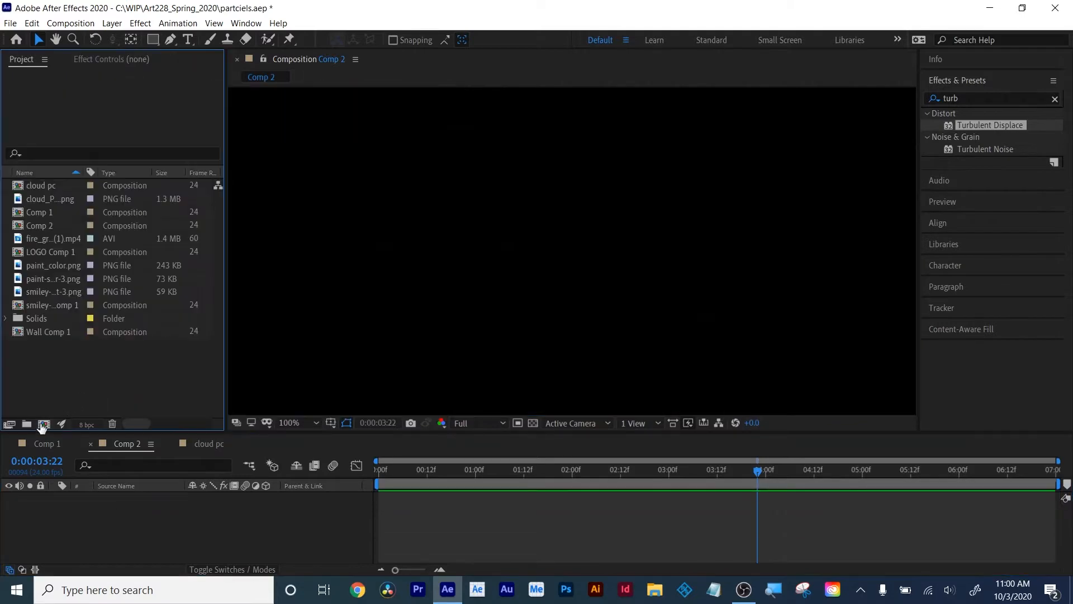
# Create a new 200 x 200 px composition named fire at 24 fps with a 7-second duration
pyautogui.click(46, 424)
pyautogui.write('fi')
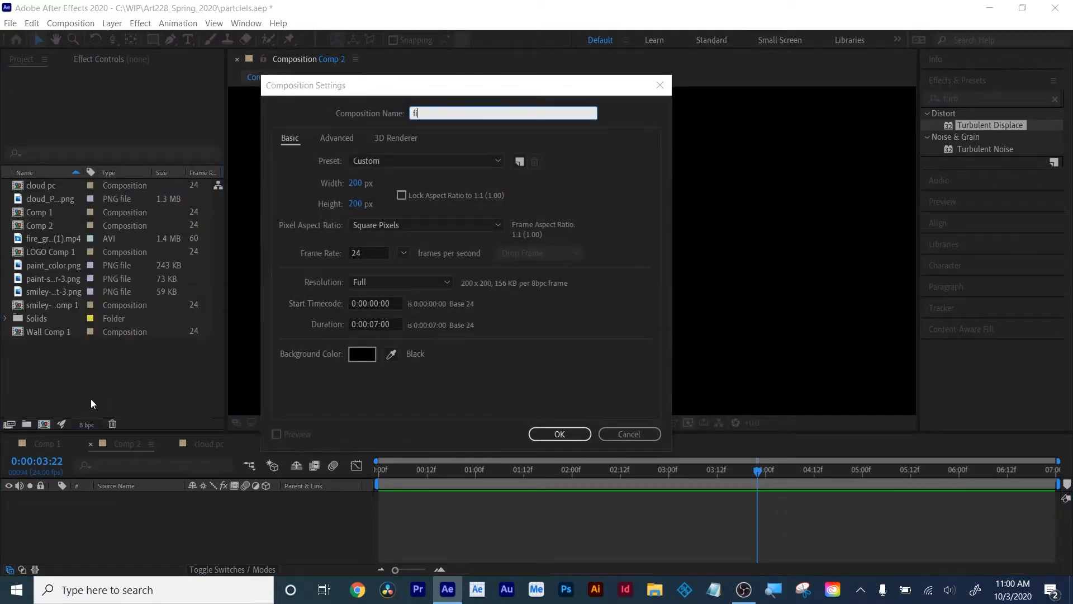
pyautogui.write('re')
pyautogui.click(560, 433)
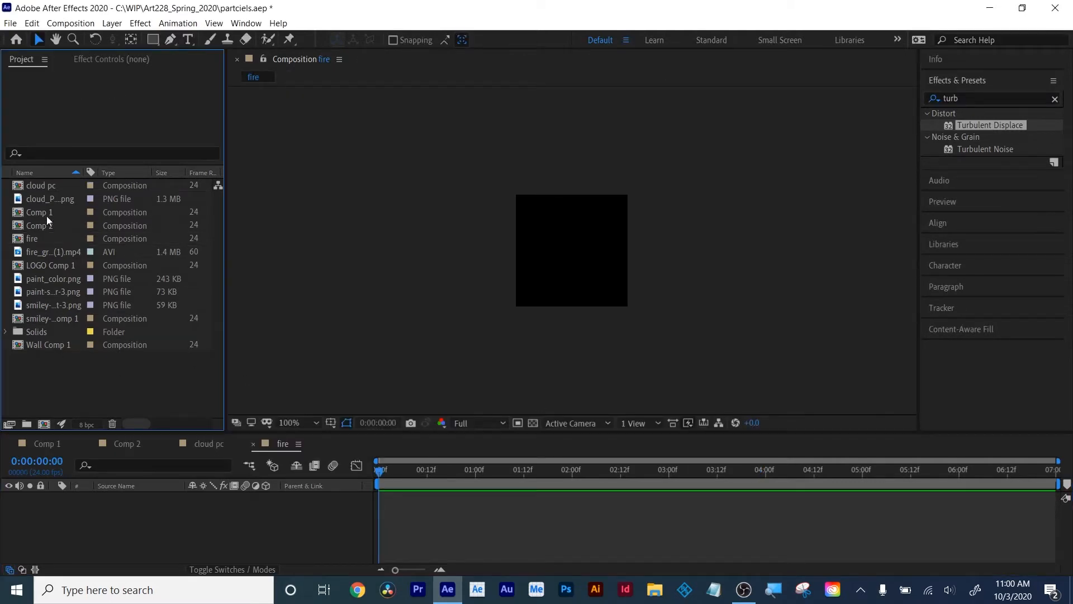
# Place fire_greenScreen (1).mp4 in the fire comp, scale it to 38%, and check the flames near the clip's end
pyautogui.click(48, 196)
pyautogui.click(46, 253)
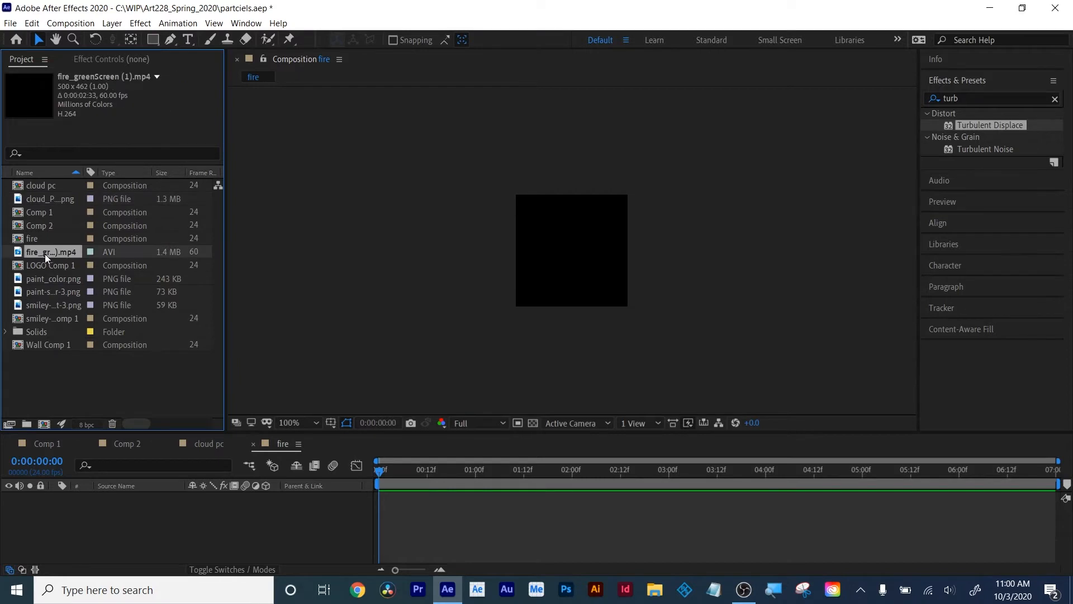
pyautogui.moveTo(45, 254); pyautogui.dragTo(162, 502)
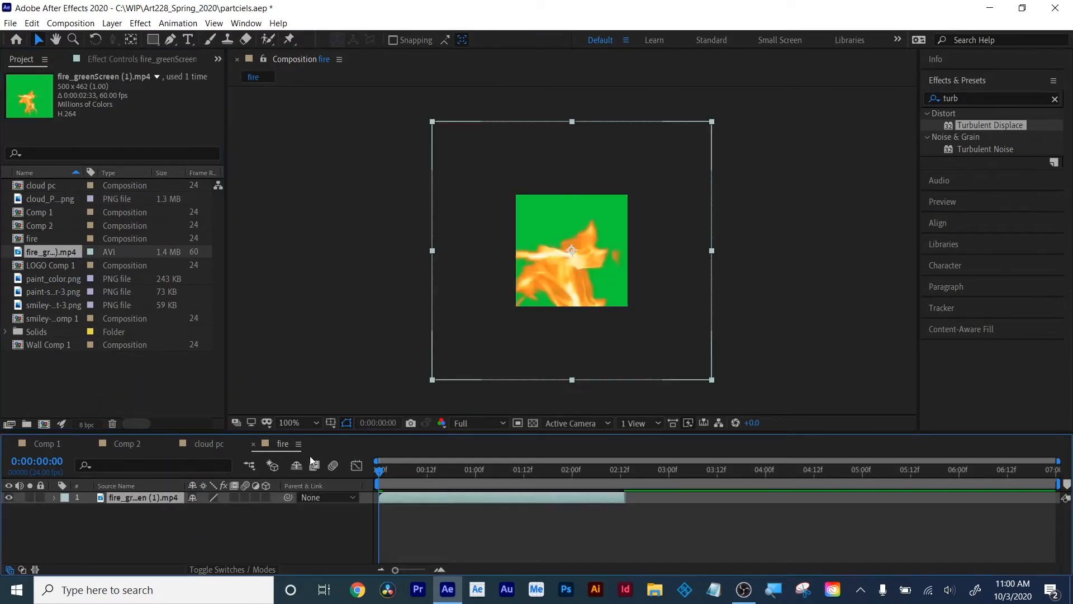
pyautogui.press('s')
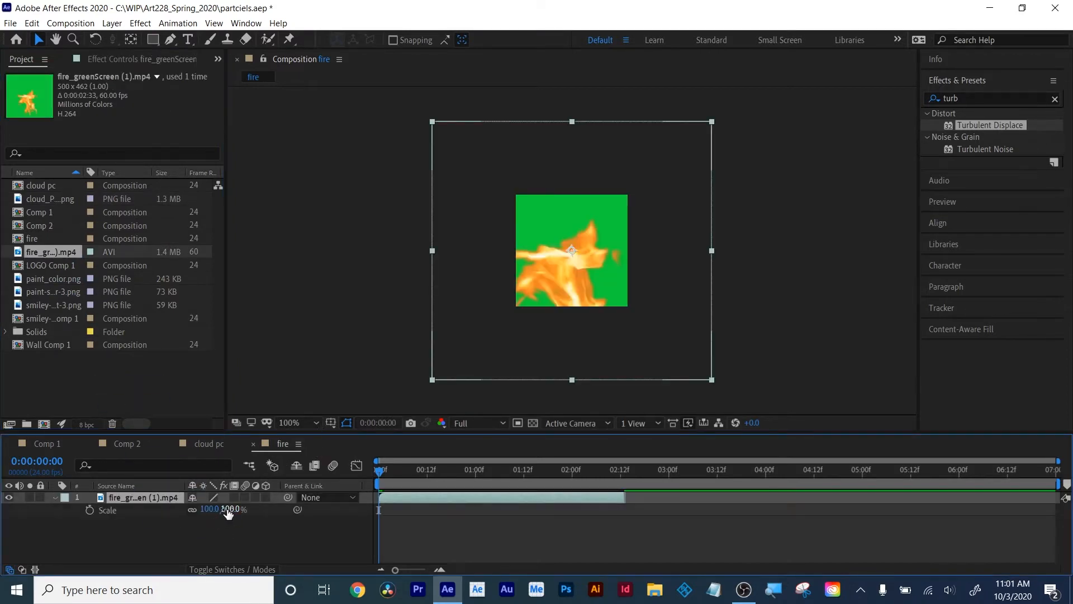
pyautogui.moveTo(228, 513); pyautogui.dragTo(191, 515)
pyautogui.press('.')
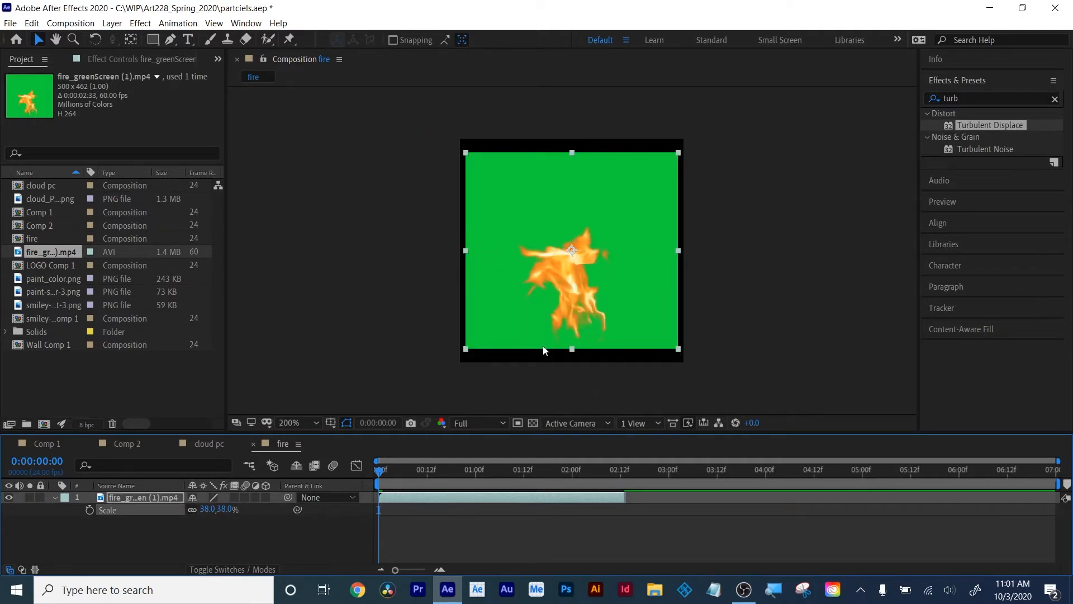
pyautogui.click(616, 471)
pyautogui.moveTo(616, 471); pyautogui.dragTo(621, 470)
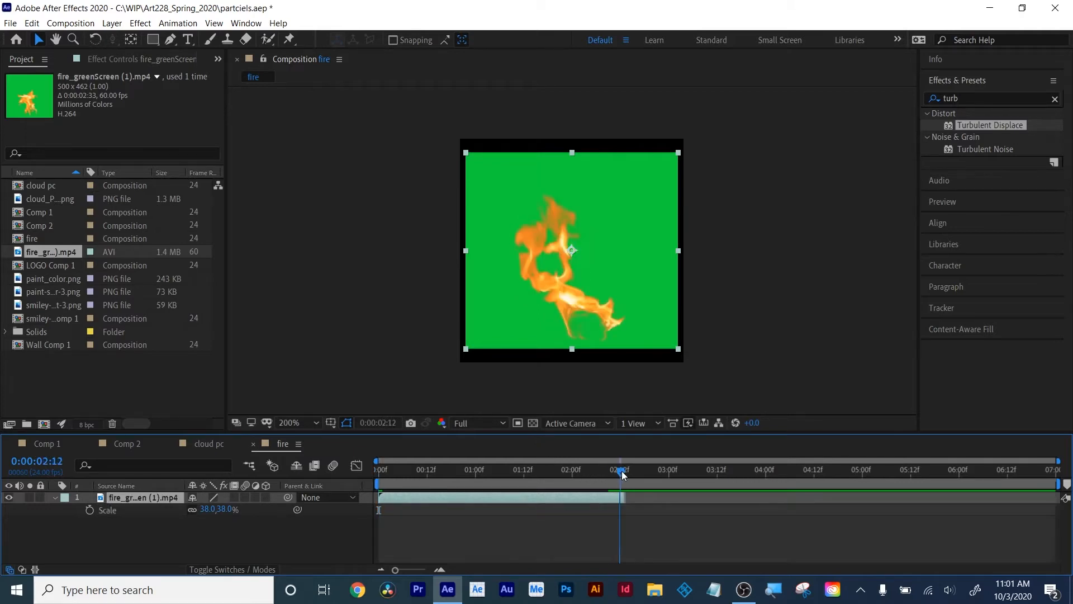
# Find the Keylight (1.2) effect and apply it to the green screen fire clip
pyautogui.click(990, 98)
pyautogui.press('e')
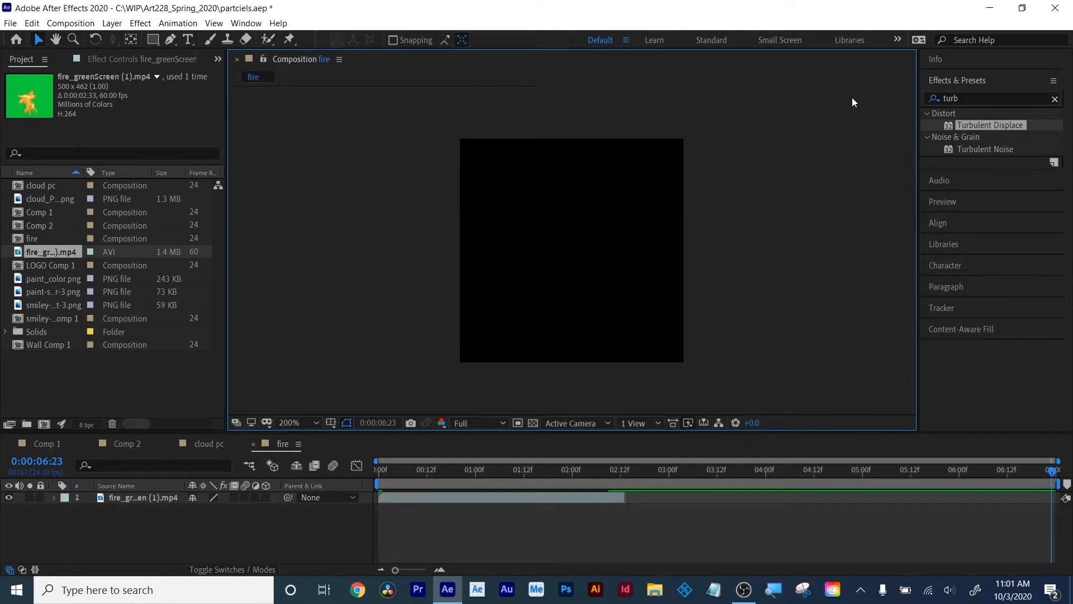
pyautogui.press('y')
pyautogui.click(995, 95)
pyautogui.moveTo(990, 125); pyautogui.dragTo(791, 89)
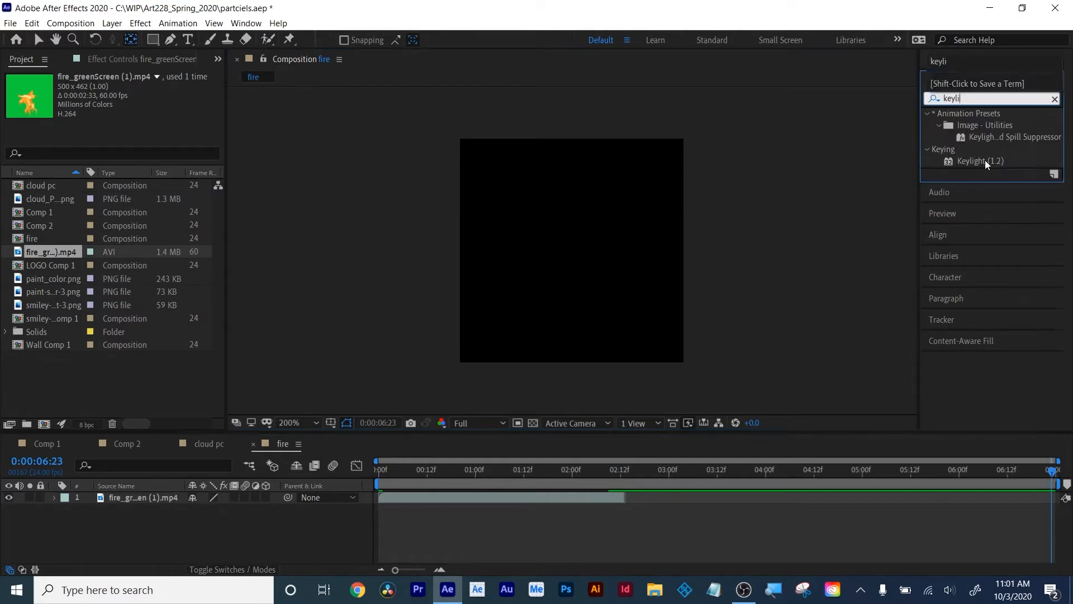
pyautogui.moveTo(985, 161); pyautogui.dragTo(566, 498)
pyautogui.press('v')
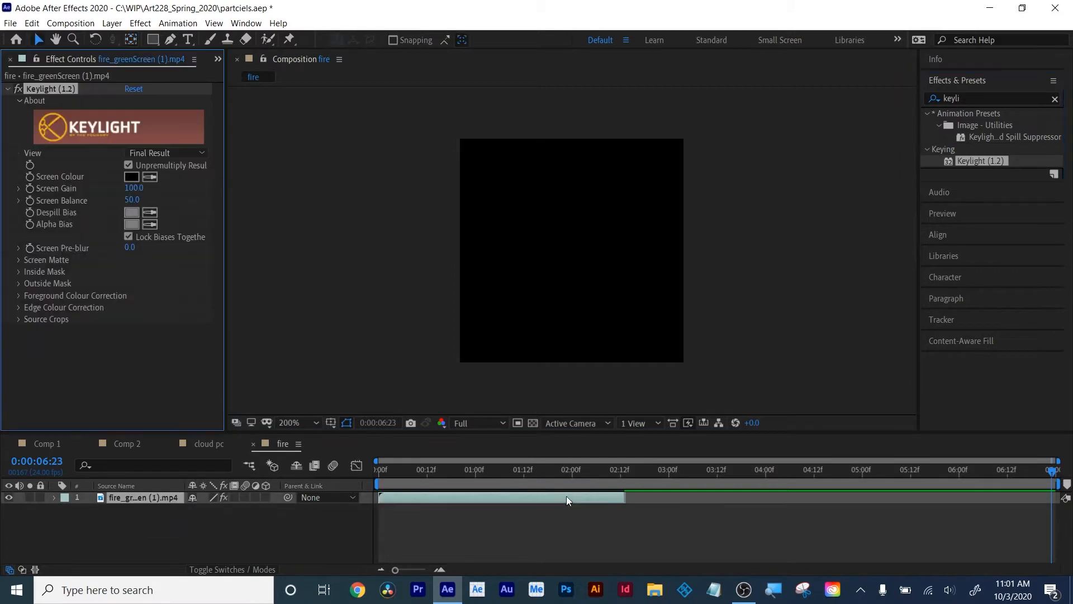
# Sample the clip's green background as Keylight's Screen Colour and check the keyed flames at 0:00:01:10 against the transparency grid
pyautogui.click(566, 495)
pyautogui.click(488, 470)
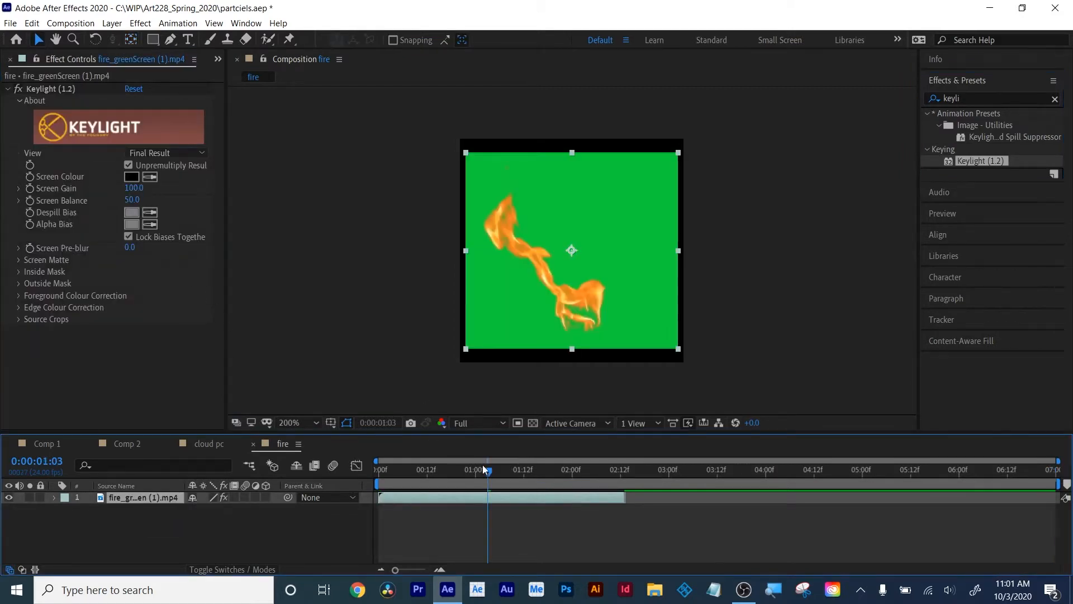
pyautogui.click(150, 177)
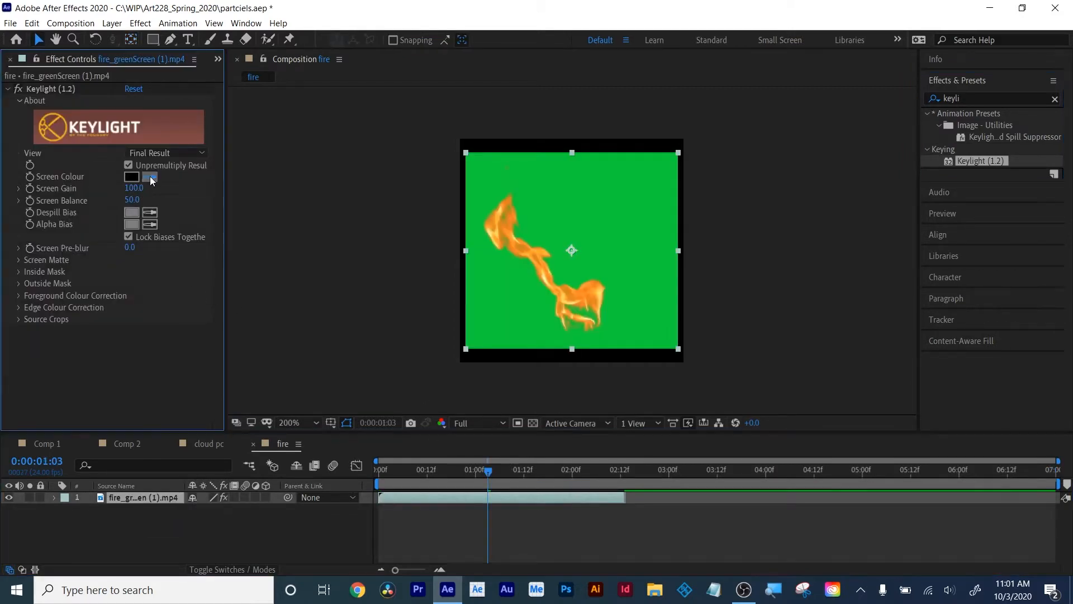
pyautogui.click(615, 208)
pyautogui.moveTo(517, 468)
pyautogui.mouseDown()
pyautogui.moveTo(566, 475)
pyautogui.moveTo(394, 474)
pyautogui.moveTo(515, 475)
pyautogui.mouseUp()
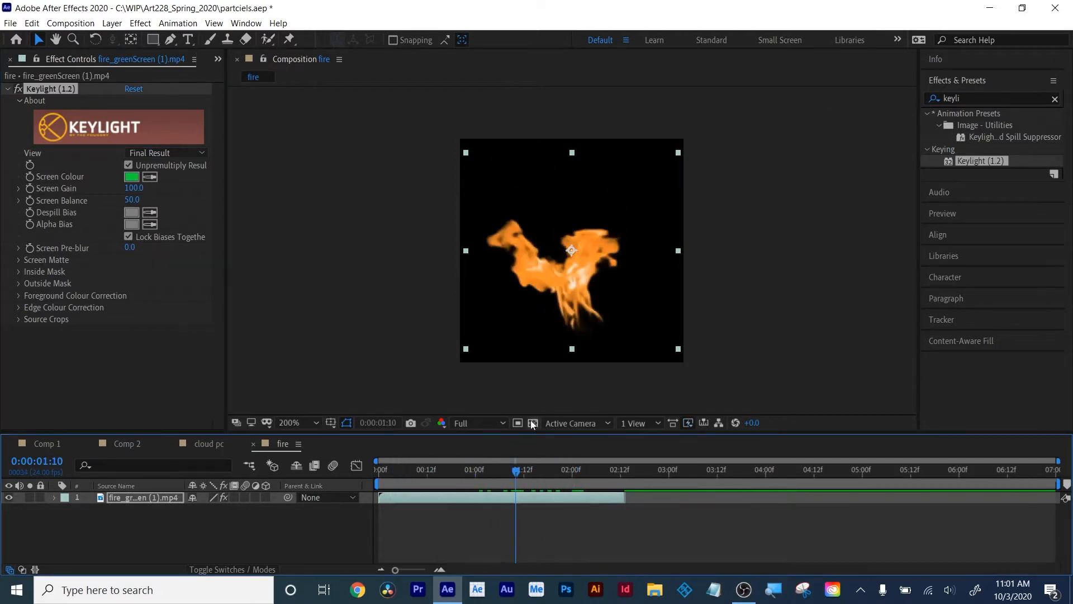
pyautogui.click(533, 423)
pyautogui.click(532, 424)
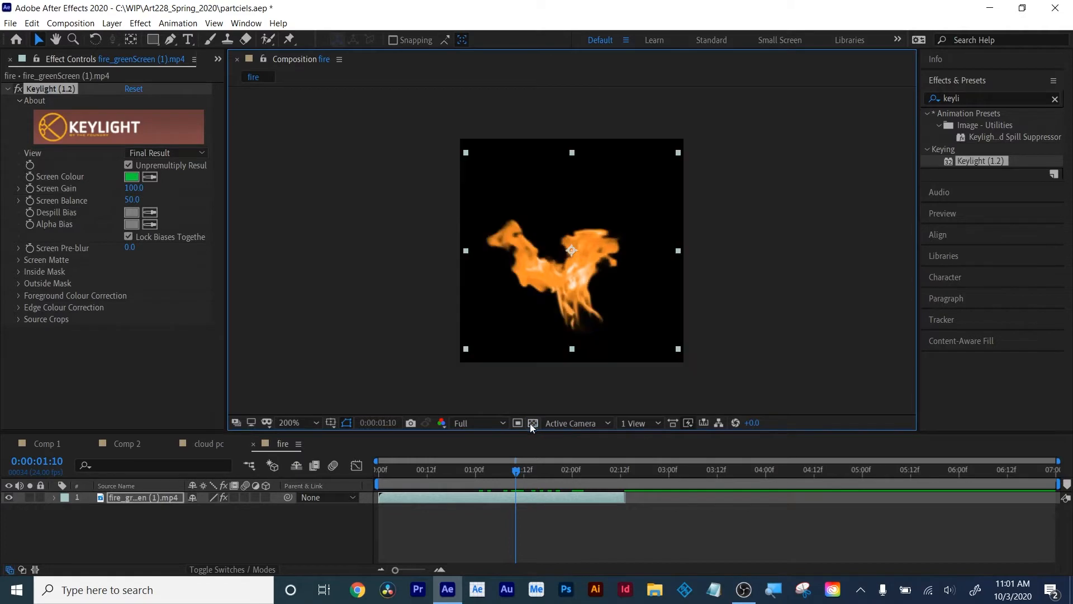
pyautogui.click(480, 531)
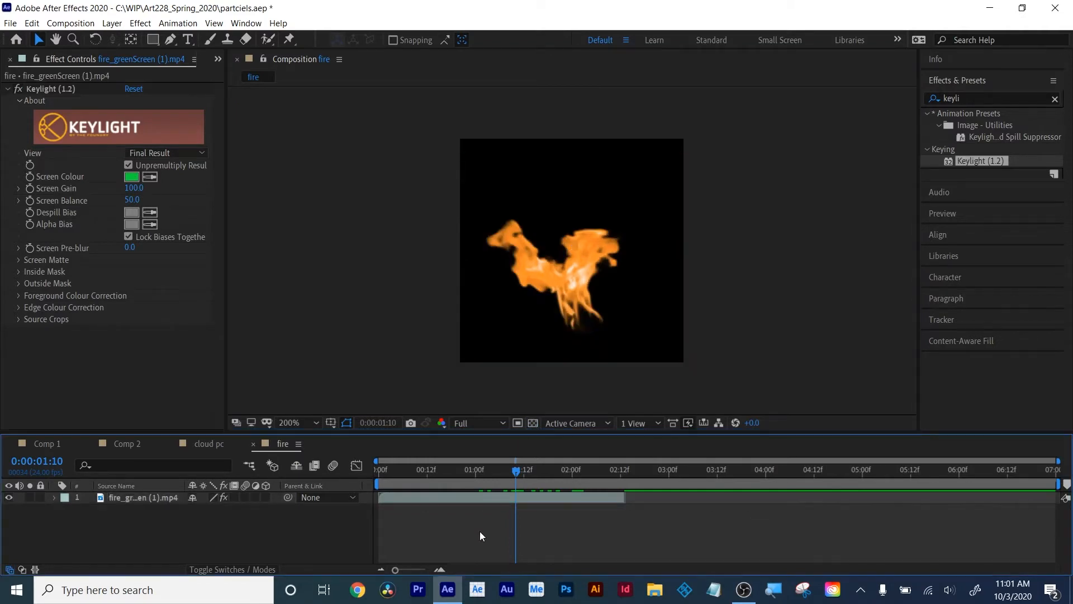
# Pre-compose the keyed fire_greenScreen (1).mp4 layer into a new composition named fire, moving all attributes into it
pyautogui.click(461, 497)
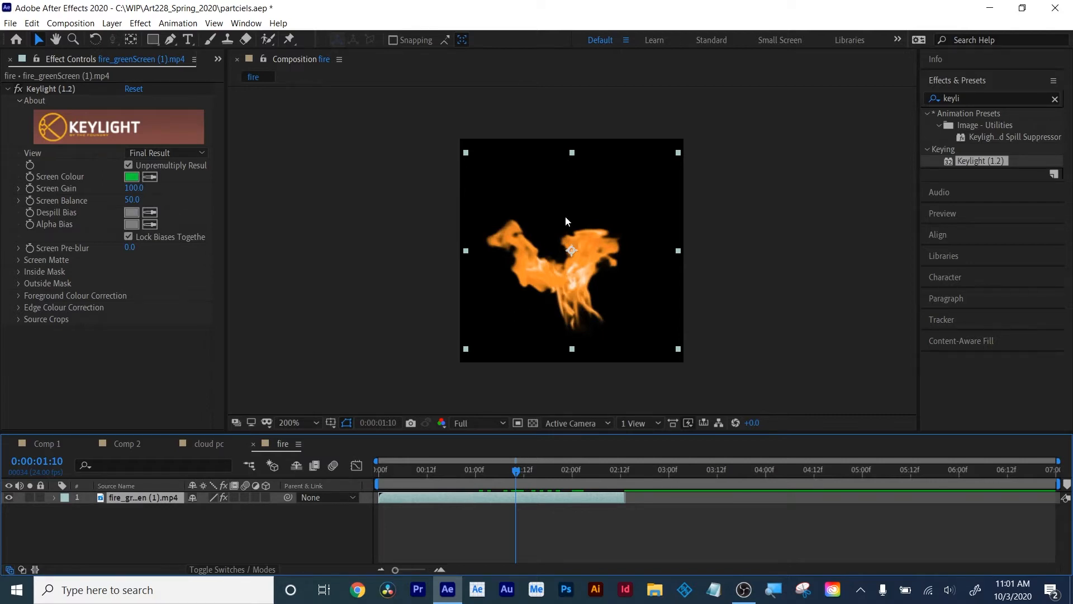
pyautogui.rightClick(488, 497)
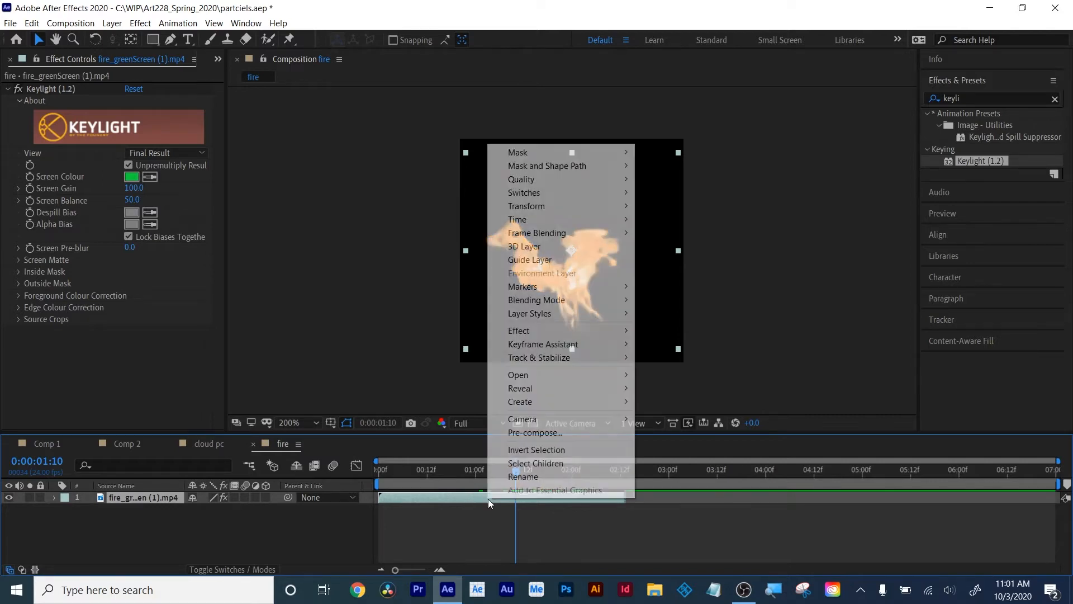
pyautogui.click(524, 433)
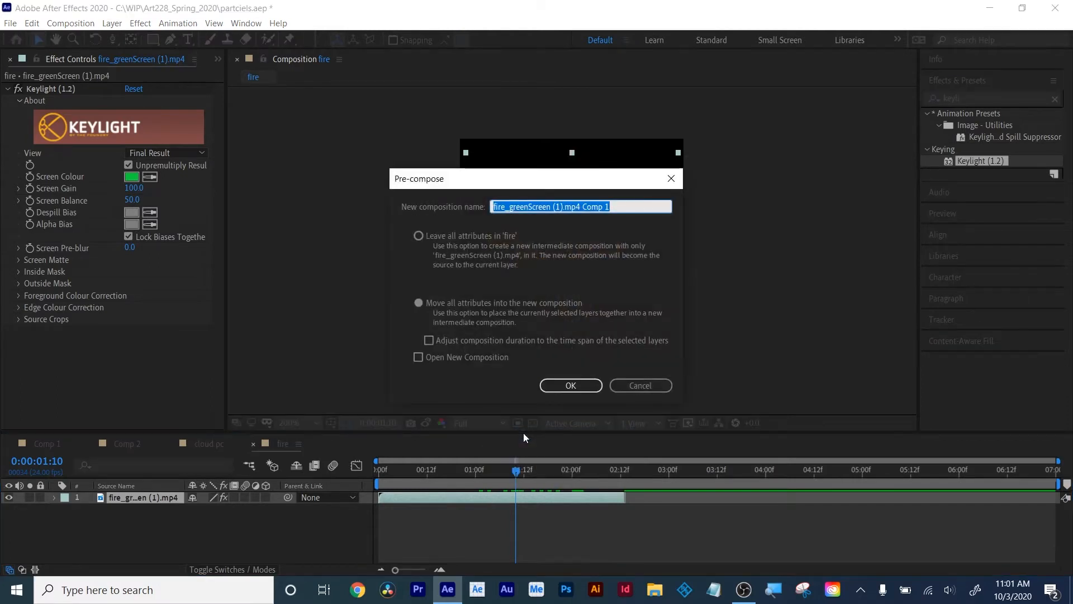
pyautogui.write('fire')
pyautogui.press('Return')
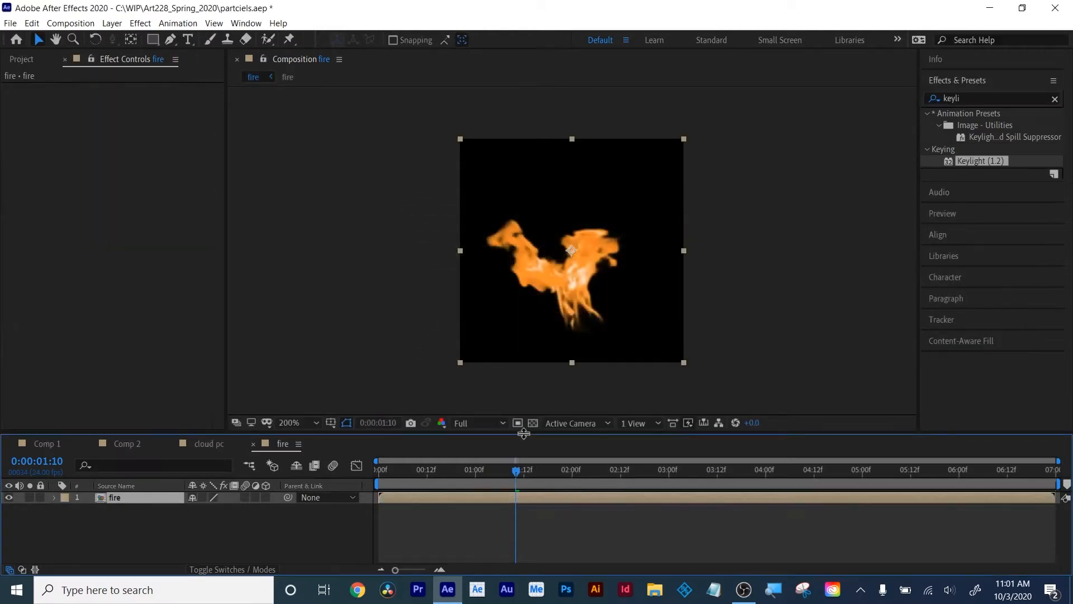
# Close the cloud pc composition in the timeline
pyautogui.click(112, 493)
pyautogui.click(200, 447)
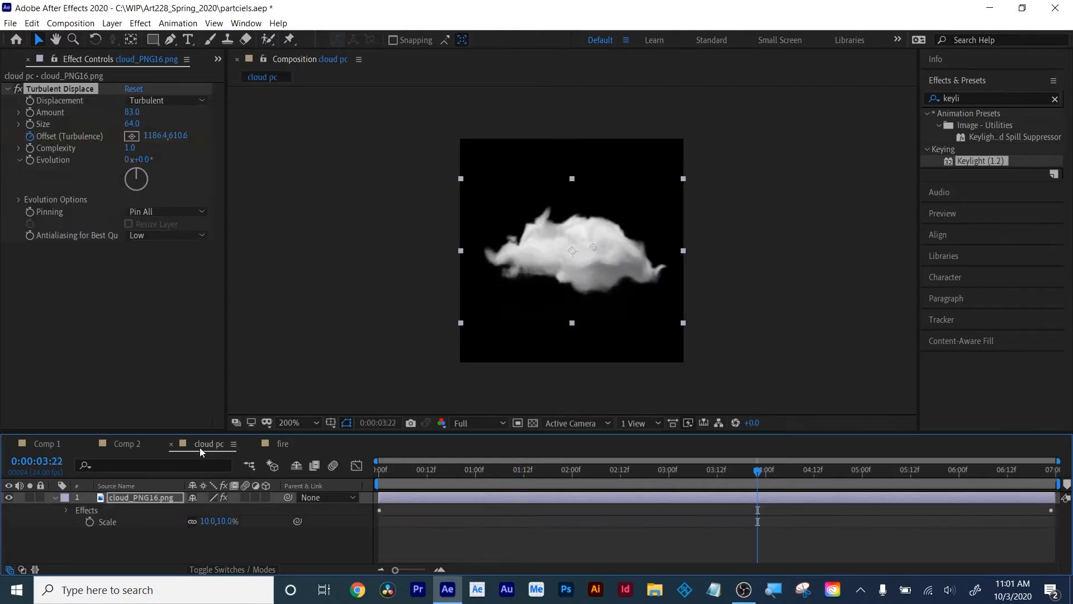
pyautogui.click(170, 443)
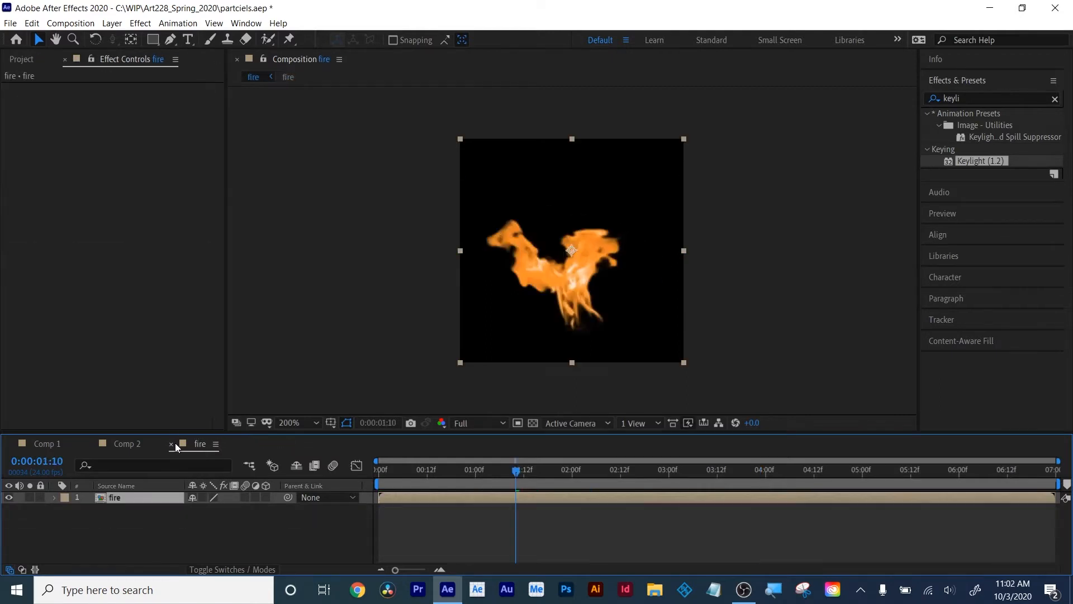
# Create a 1920 x 1080 px black solid named particle in Comp 2
pyautogui.click(117, 445)
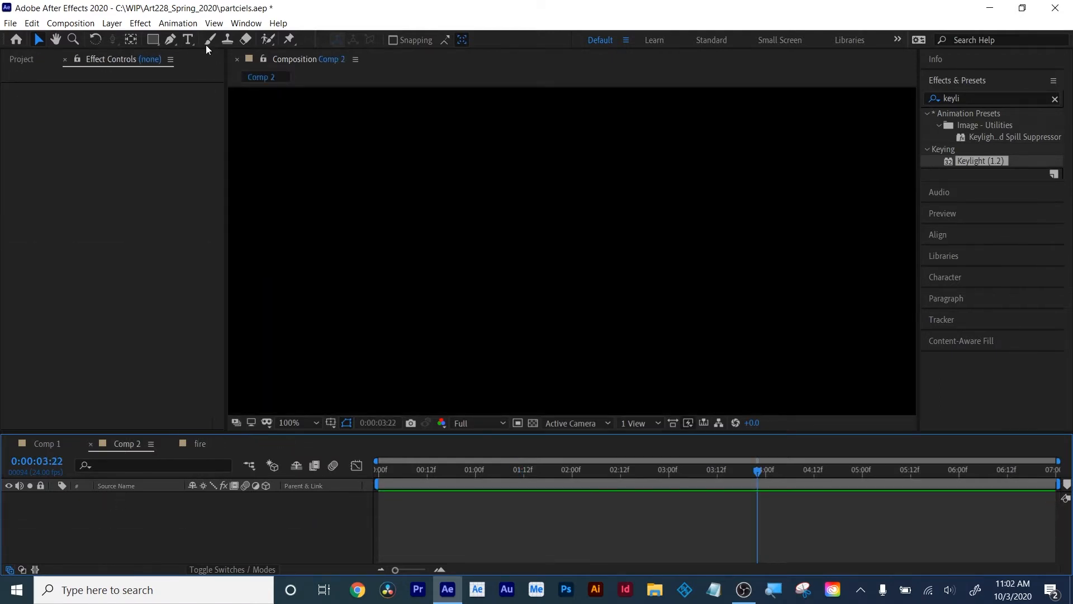
pyautogui.click(114, 23)
pyautogui.moveTo(233, 37)
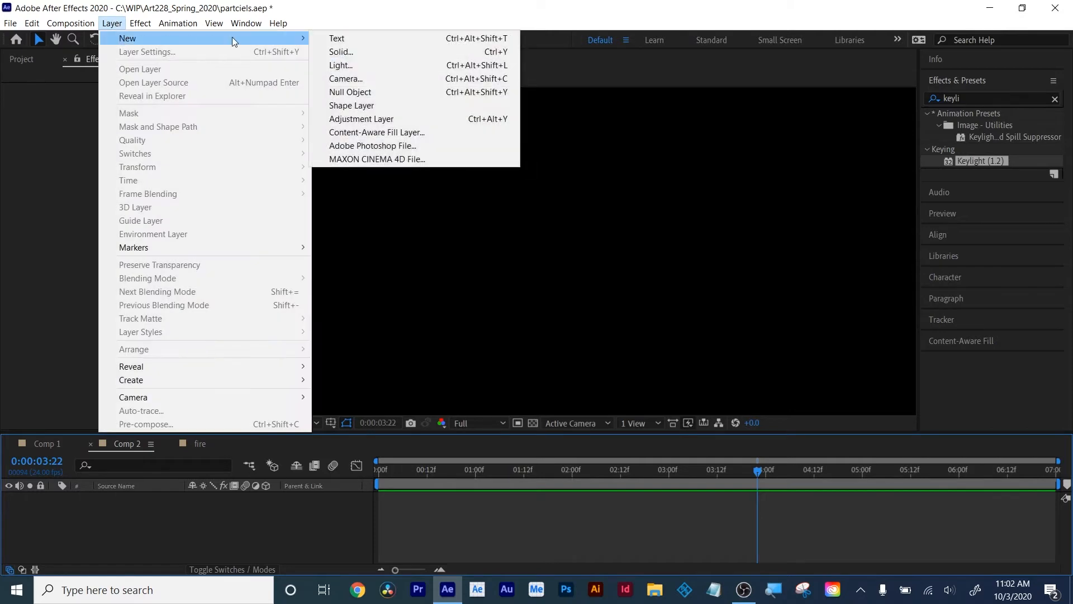
pyautogui.click(340, 52)
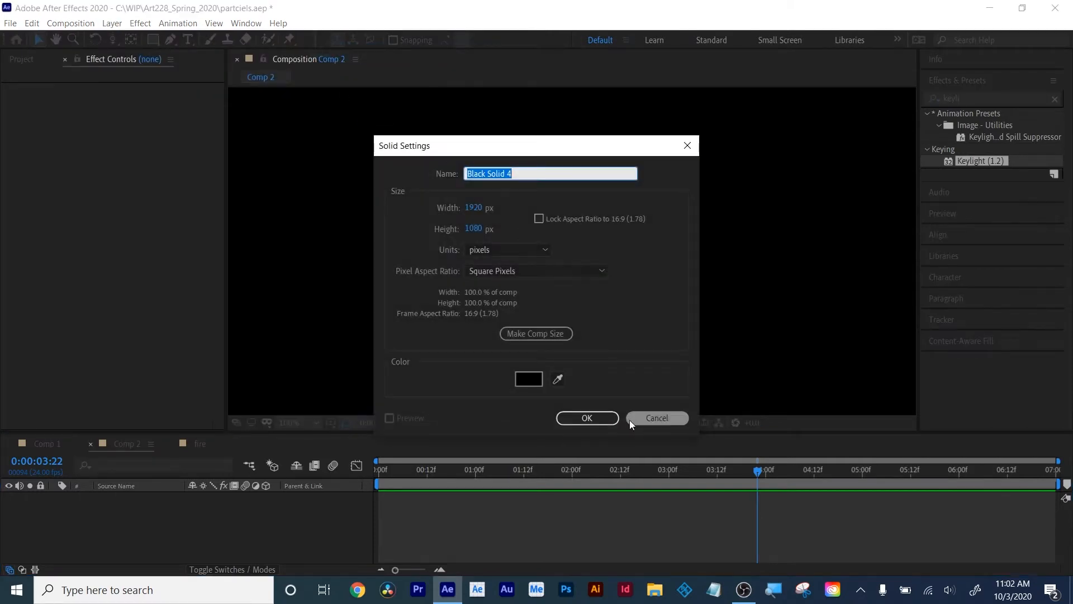
pyautogui.write('particle')
pyautogui.click(584, 417)
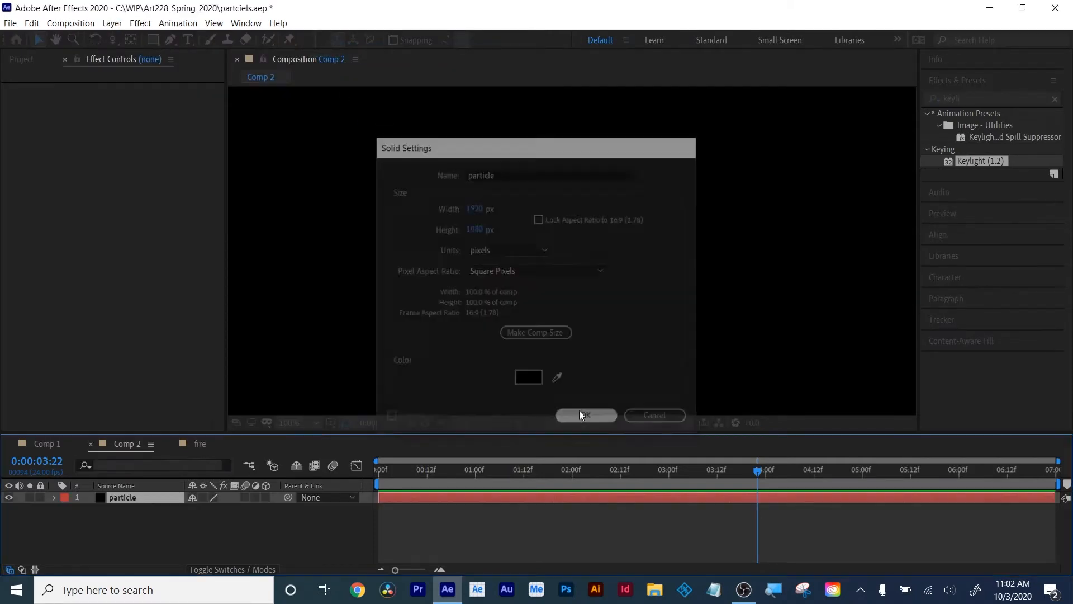
# Find the CC Particle World effect and apply it to the particle solid
pyautogui.click(983, 99)
pyautogui.write('part')
pyautogui.moveTo(987, 137); pyautogui.dragTo(727, 498)
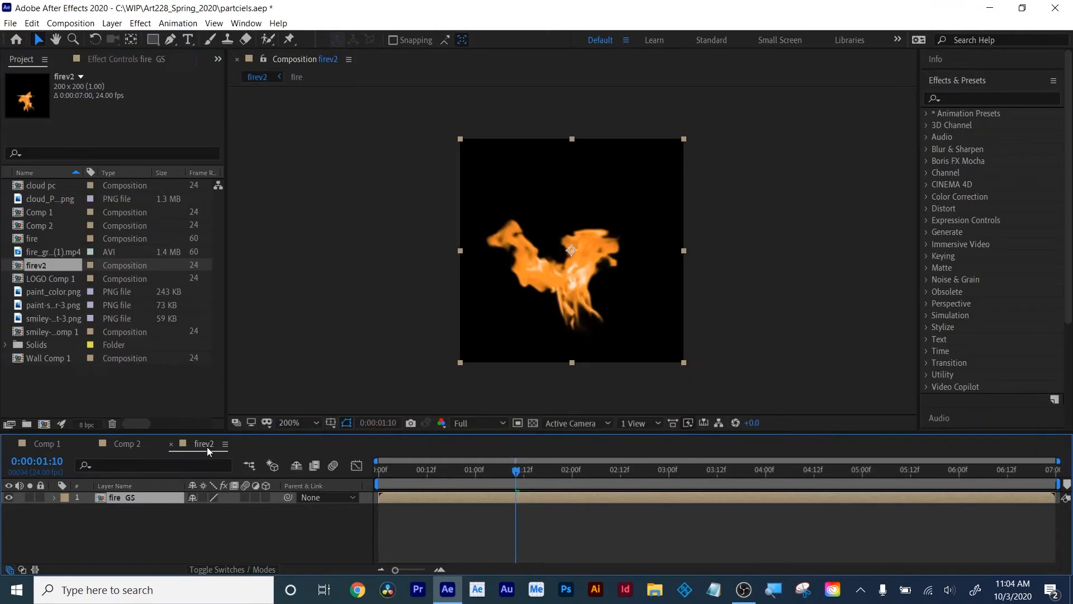
# Add the firev2 composition to Comp 2 beneath the particle layer and hide it
pyautogui.click(121, 542)
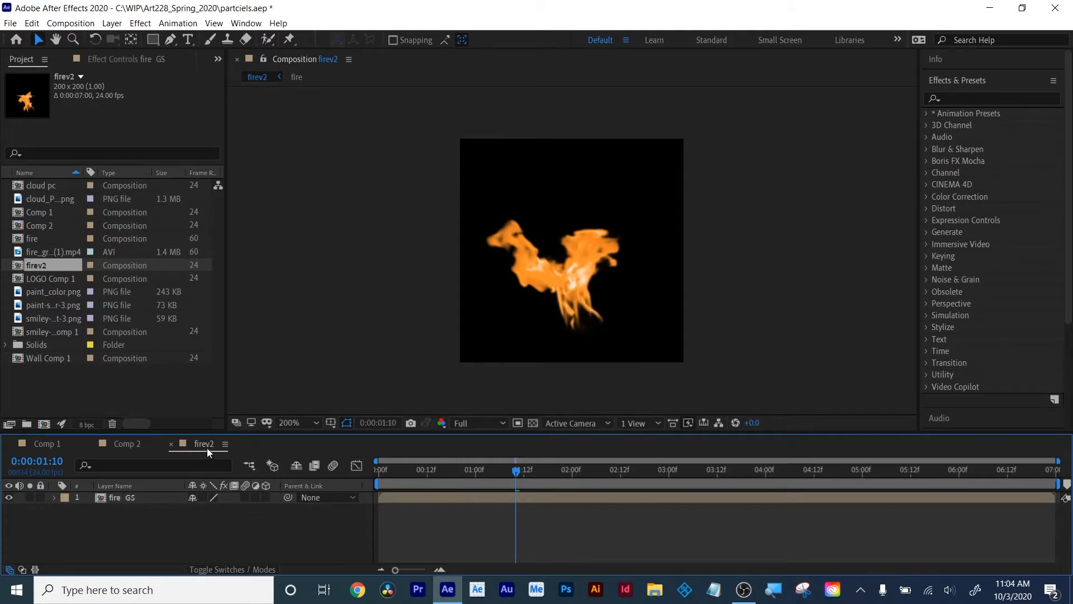
pyautogui.click(123, 444)
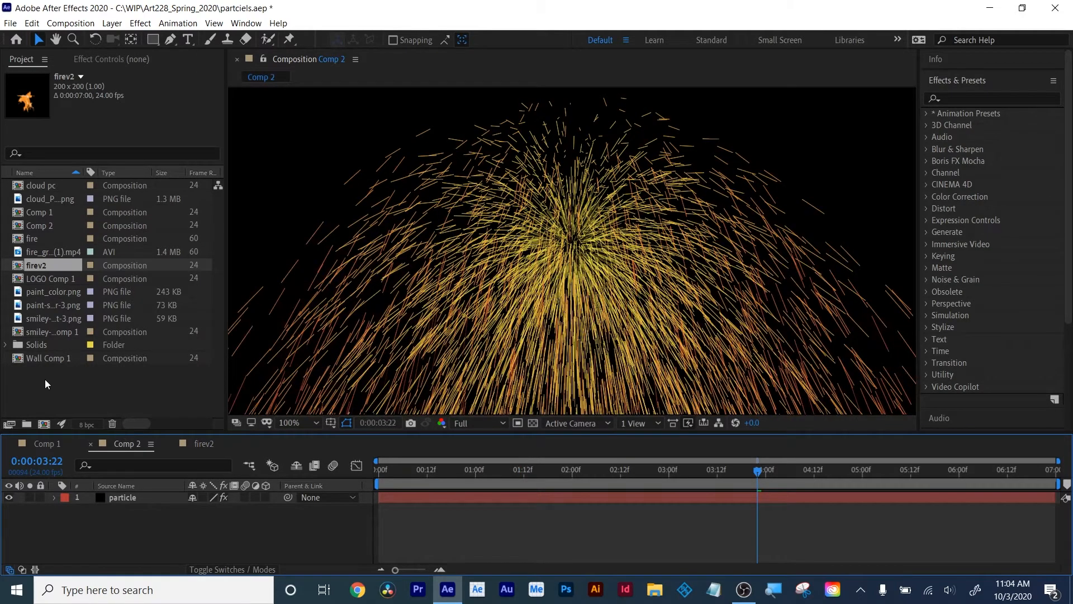
pyautogui.moveTo(40, 269); pyautogui.dragTo(111, 512)
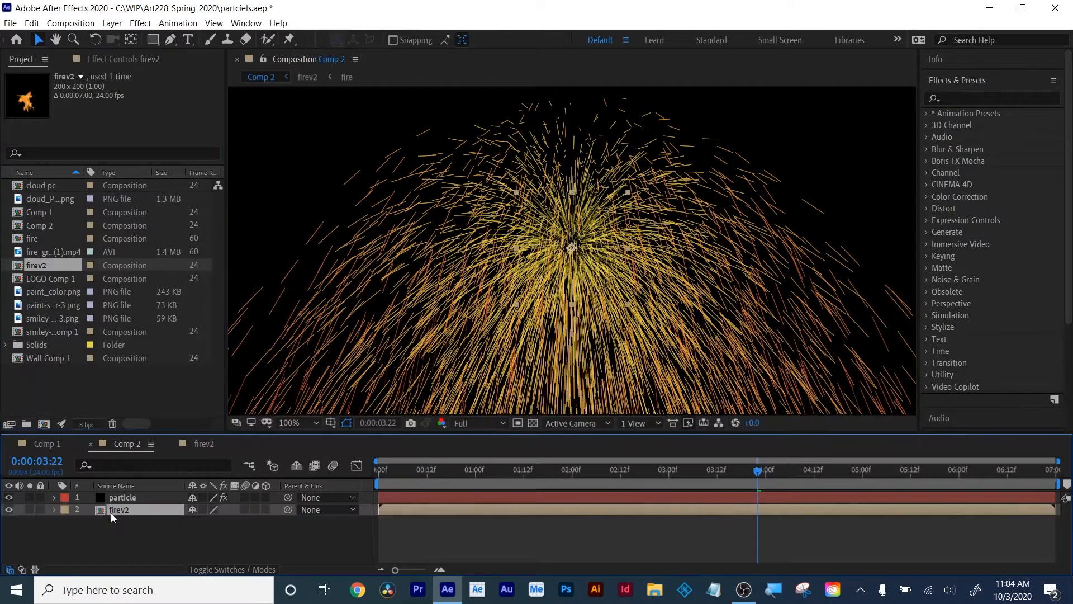
pyautogui.click(8, 509)
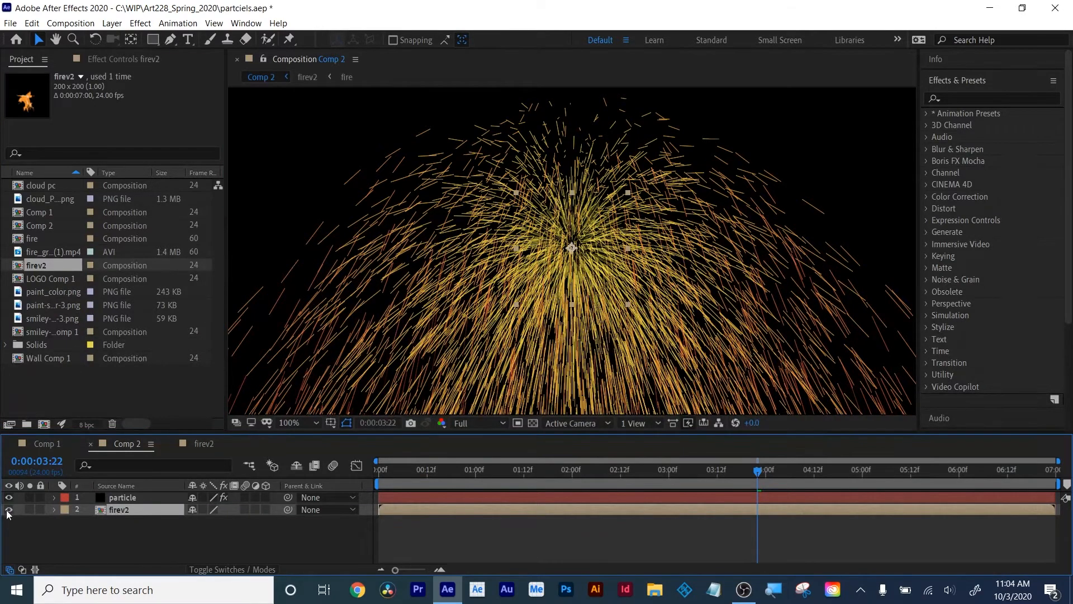
# Set the particle layer's CC Particle World particle type to Textured Faded Disc
pyautogui.click(123, 497)
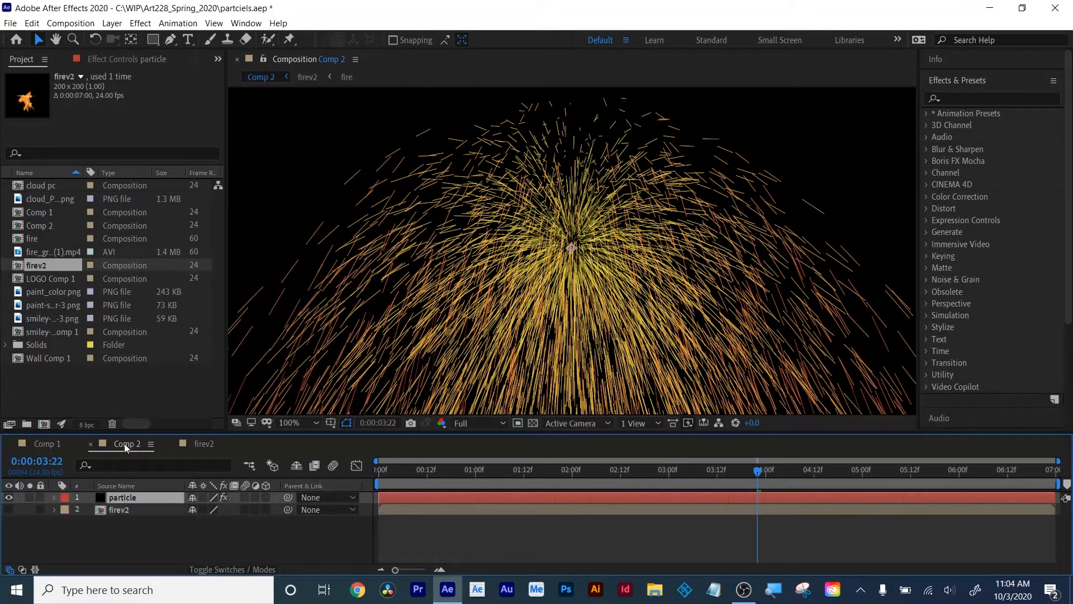
pyautogui.click(108, 59)
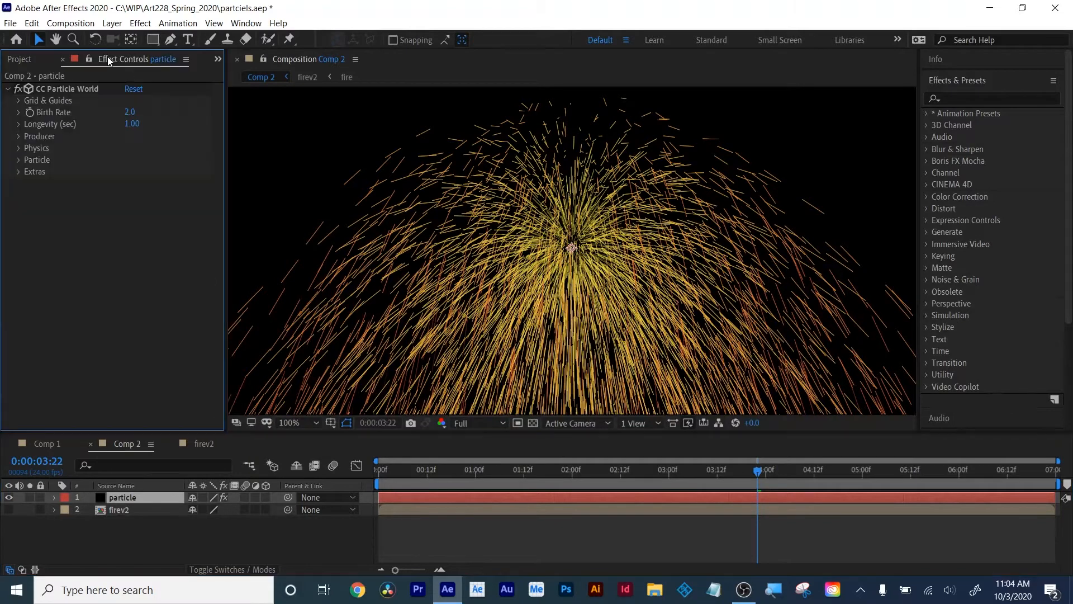
pyautogui.click(18, 136)
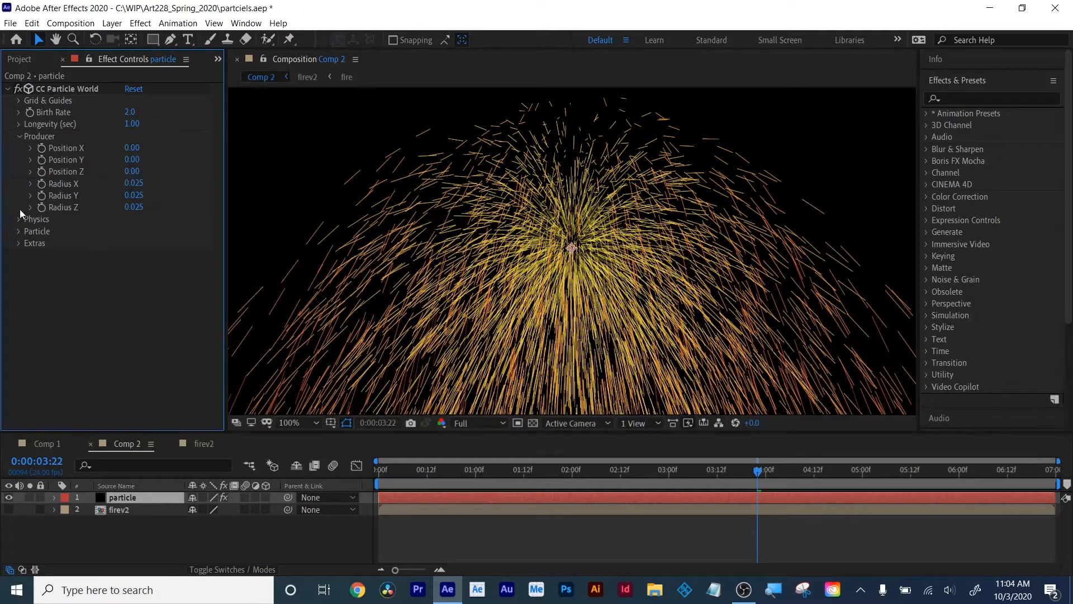
pyautogui.click(18, 231)
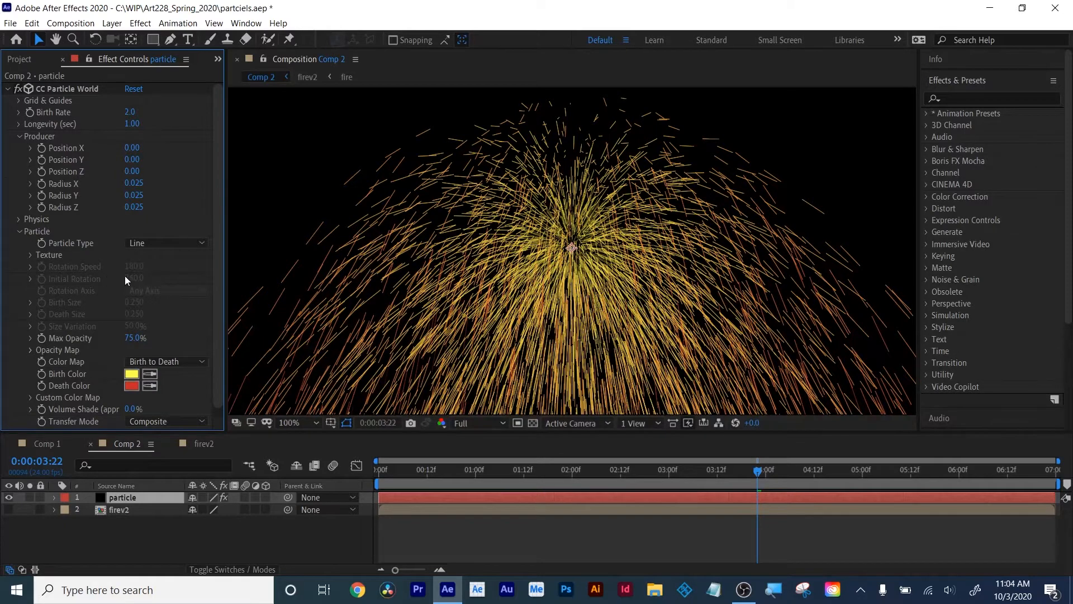
pyautogui.click(177, 244)
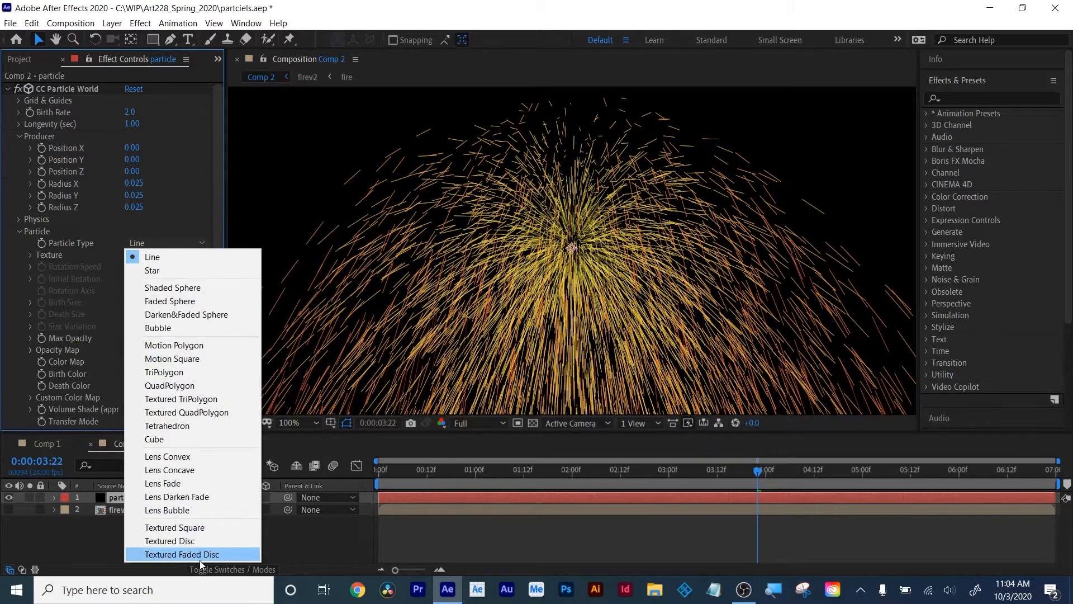
pyautogui.click(181, 554)
# Assign the firev2 layer as the particle texture layer and check the particles at 0:00:01:10
pyautogui.click(30, 256)
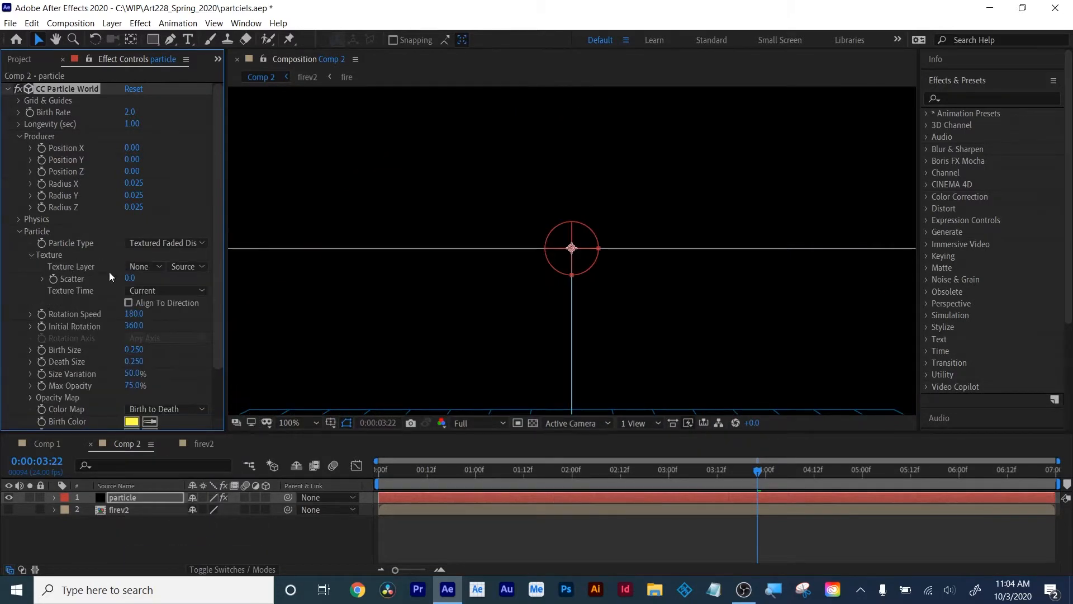
pyautogui.click(139, 266)
pyautogui.click(153, 310)
pyautogui.moveTo(461, 472); pyautogui.dragTo(517, 469)
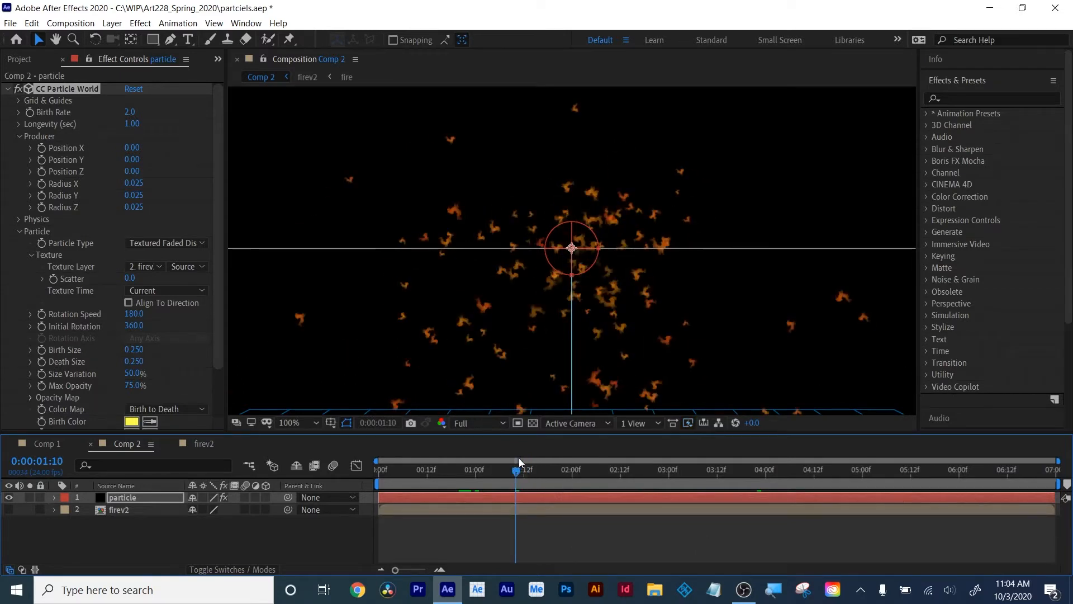
# In the nested fire comp, duplicate the fire clip twice and place the copies end to end to fill the 7-second timeline
pyautogui.doubleClick(116, 510)
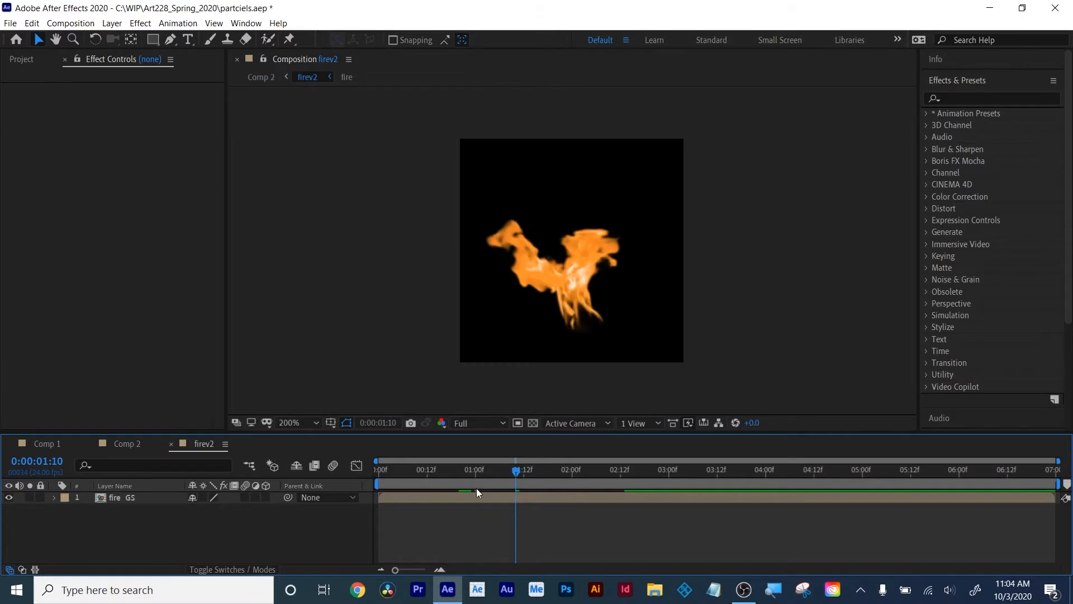
pyautogui.doubleClick(477, 496)
pyautogui.moveTo(569, 475); pyautogui.dragTo(622, 470)
pyautogui.click(598, 498)
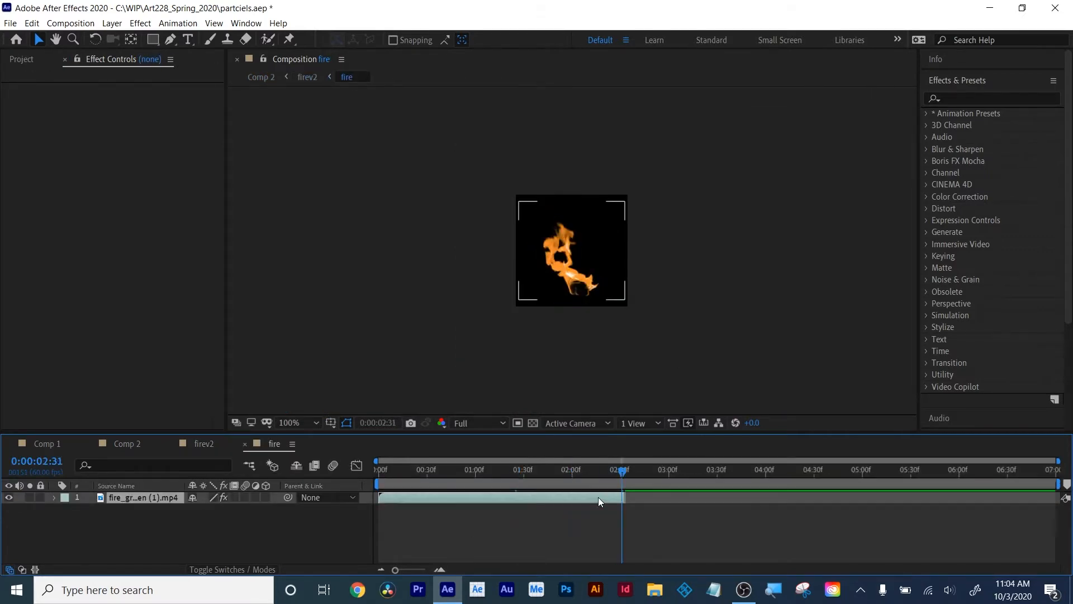
pyautogui.hotkey('ctrl', 'd')
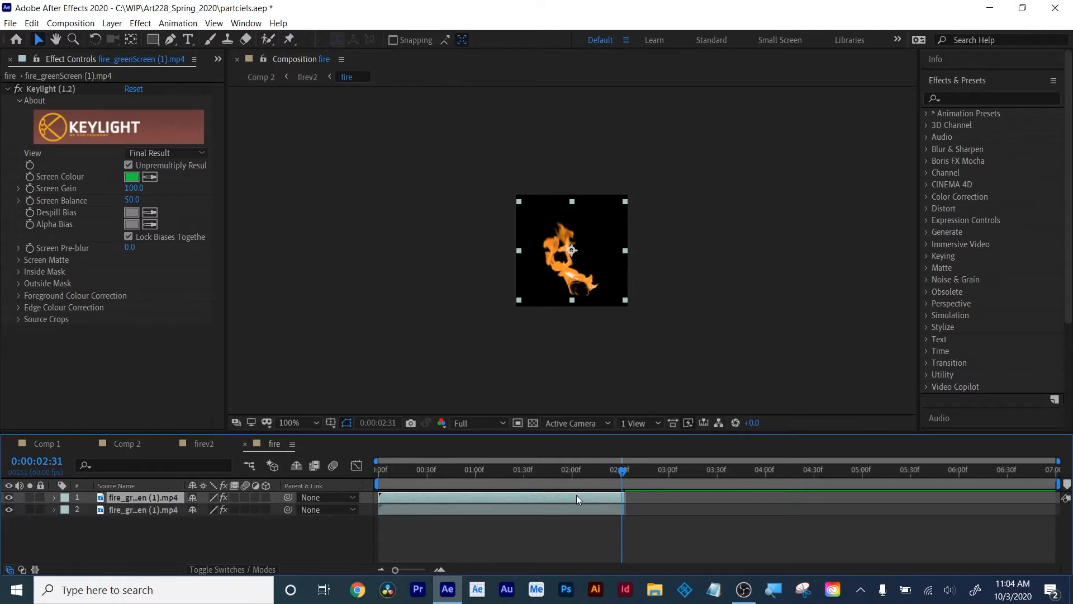
pyautogui.moveTo(576, 495); pyautogui.dragTo(1055, 493)
pyautogui.hotkey('ctrl', 'd')
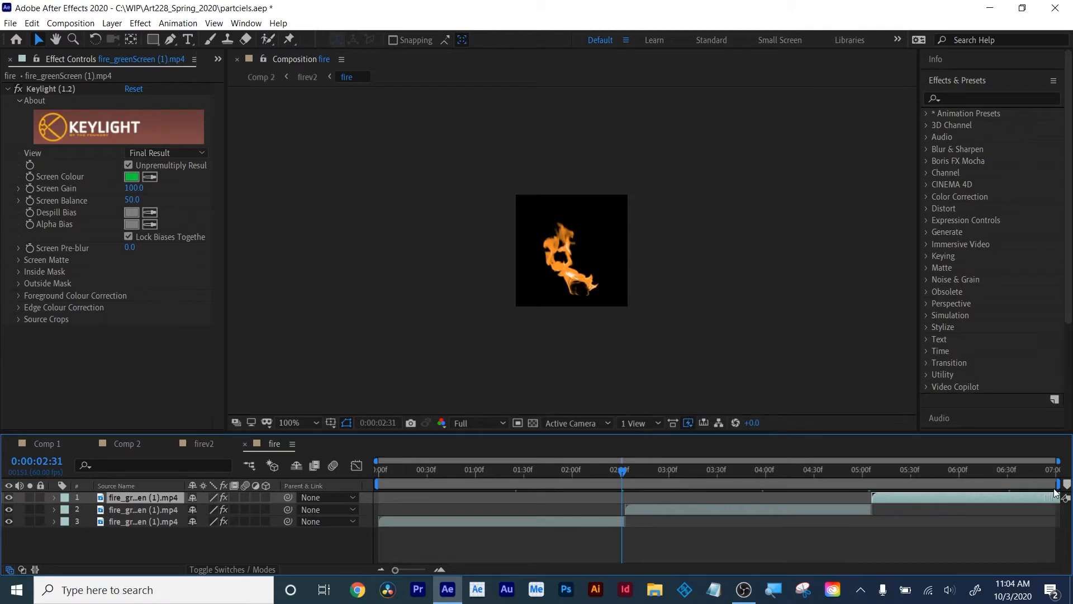
# Close the fire and firev2 timelines and check Comp 2's textured particles at 0:00:05:13
pyautogui.click(244, 444)
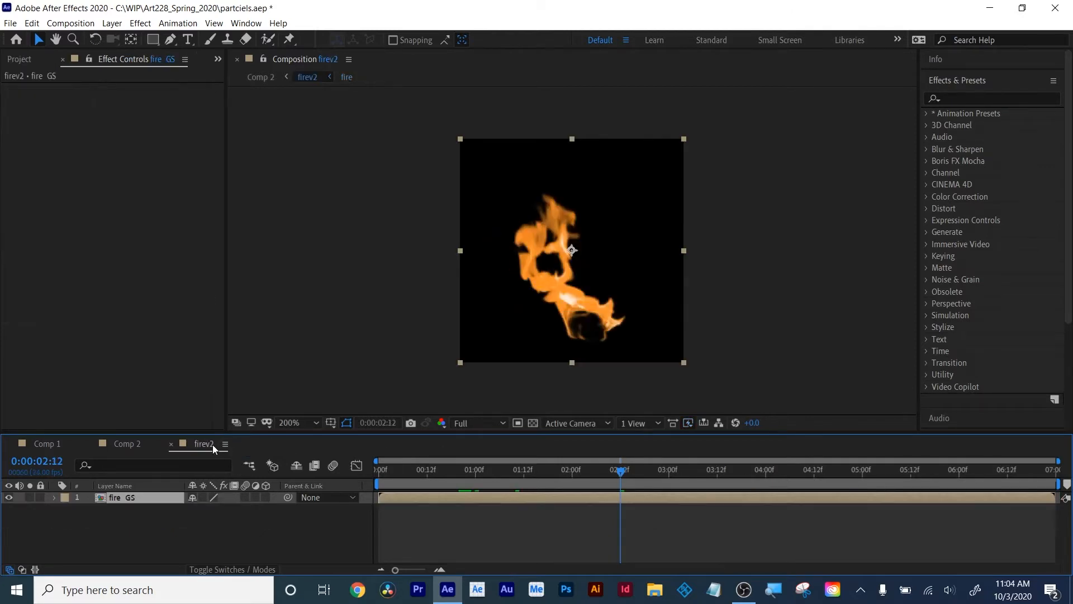
pyautogui.click(172, 444)
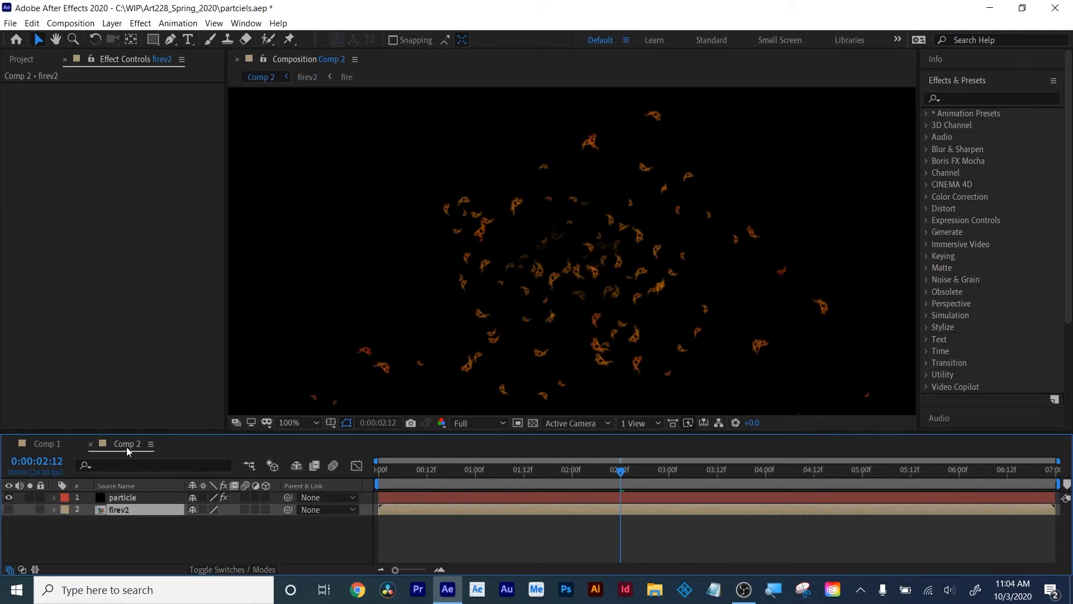
pyautogui.moveTo(587, 475); pyautogui.dragTo(914, 481)
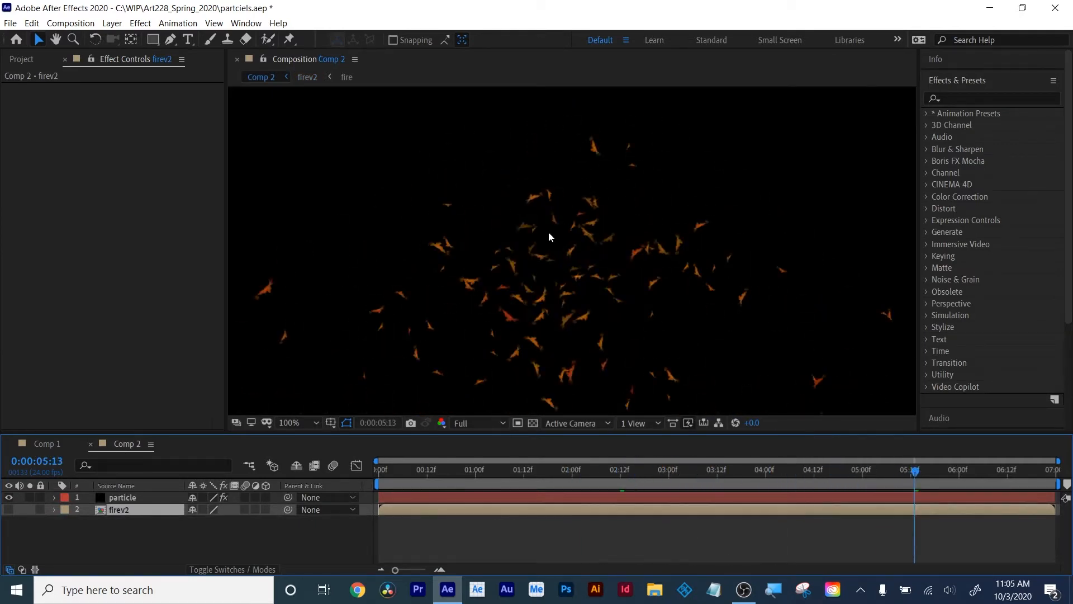
# Set the particles' Birth Size to 1.010 and Death Size to 8.150, and check the fire at 0:00:00:16
pyautogui.click(116, 499)
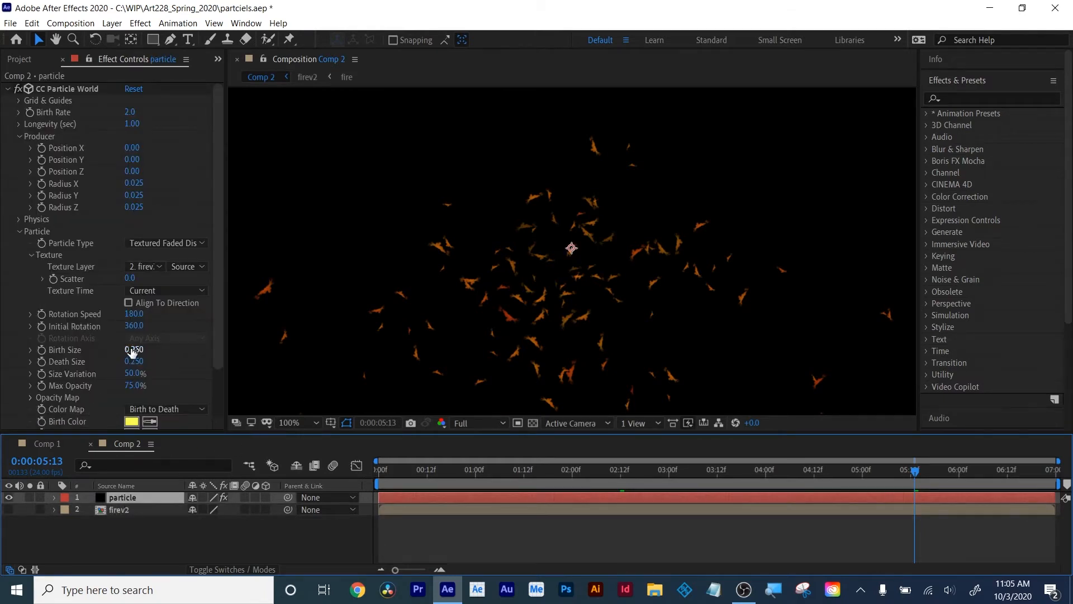
pyautogui.moveTo(133, 351); pyautogui.dragTo(581, 246)
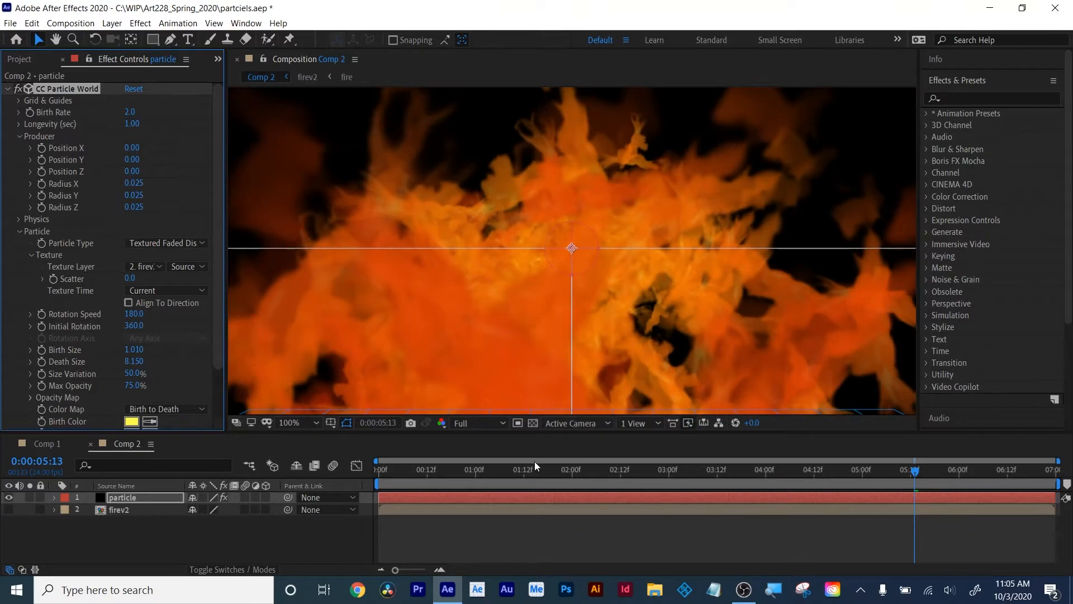
pyautogui.moveTo(468, 482); pyautogui.dragTo(442, 480)
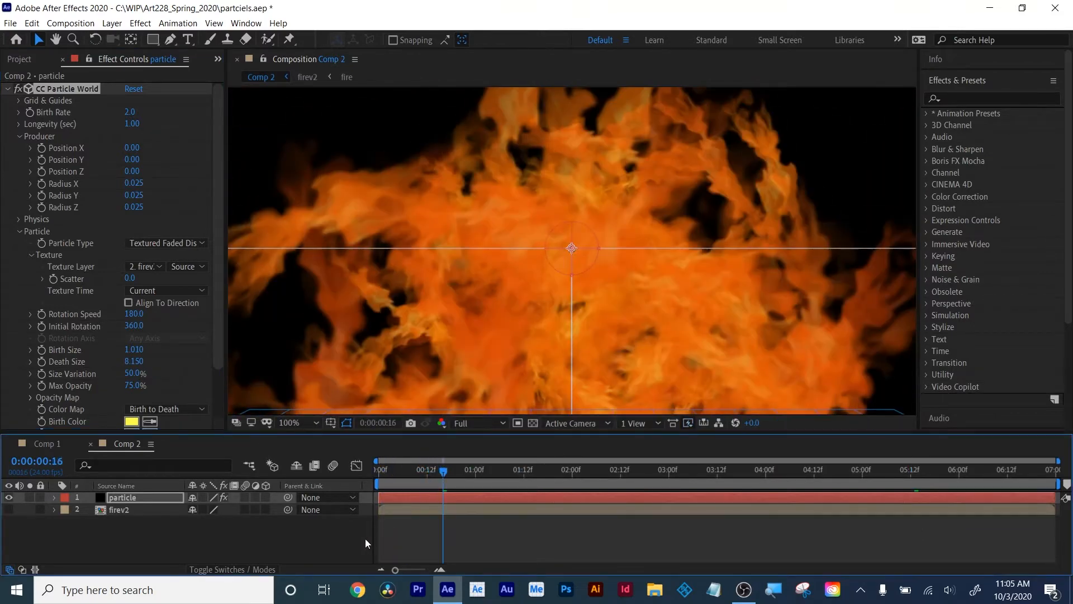
# Set both the Birth Color and Death Color of the particles to white (FFFFFF)
pyautogui.scroll(-2, 161, 337)
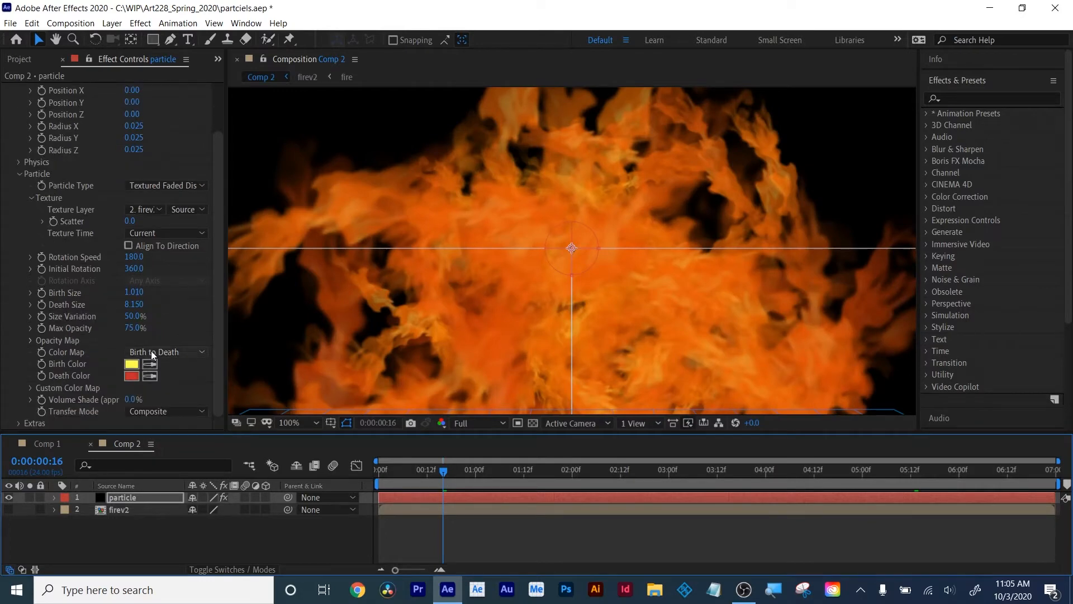
pyautogui.click(131, 364)
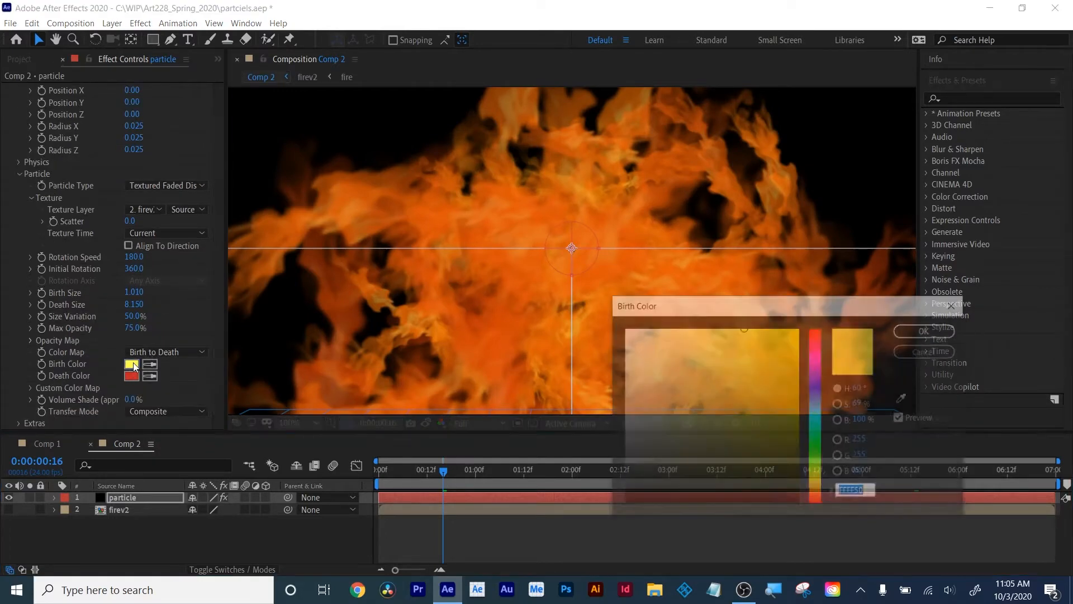
pyautogui.click(624, 329)
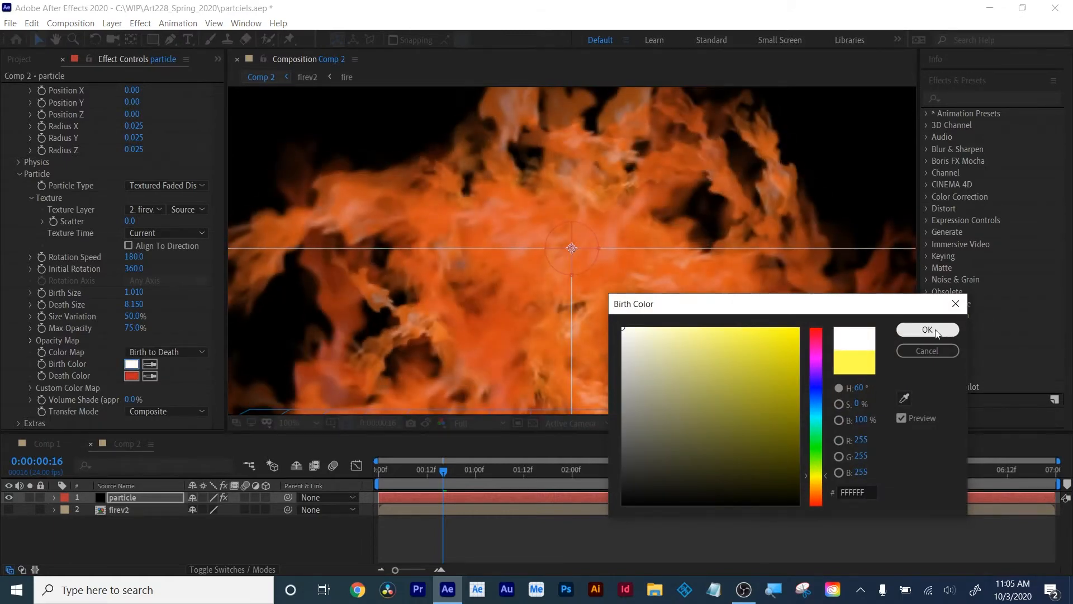
pyautogui.click(927, 330)
pyautogui.click(130, 377)
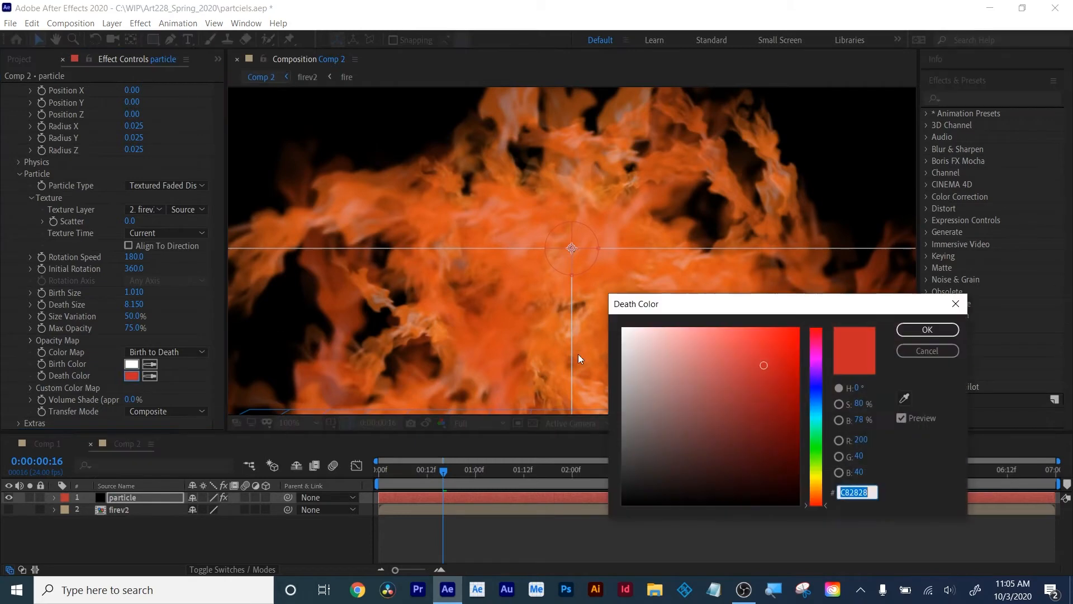
pyautogui.click(622, 328)
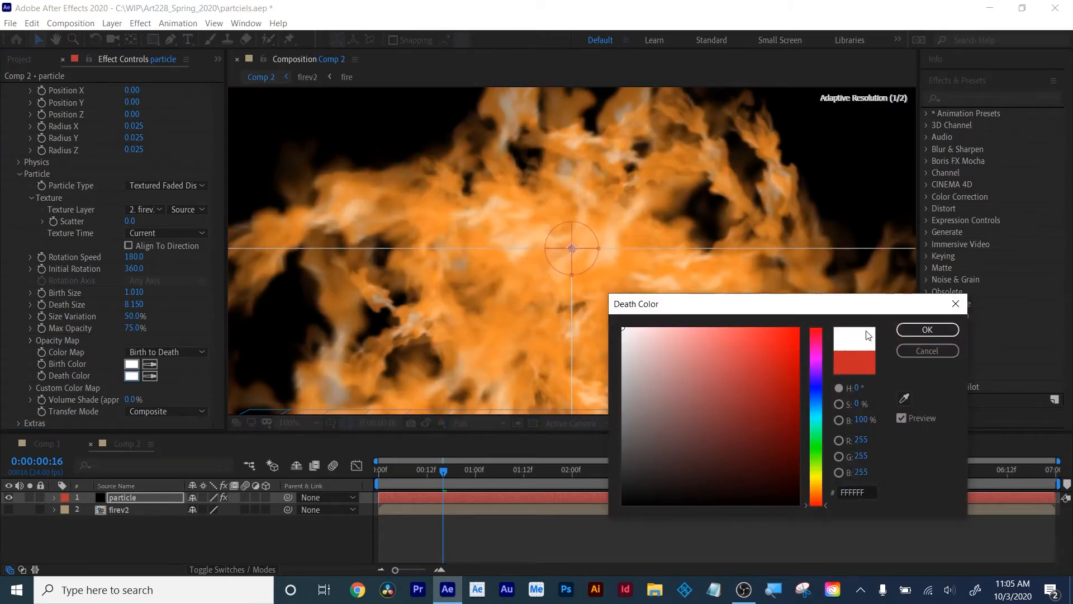
pyautogui.click(927, 330)
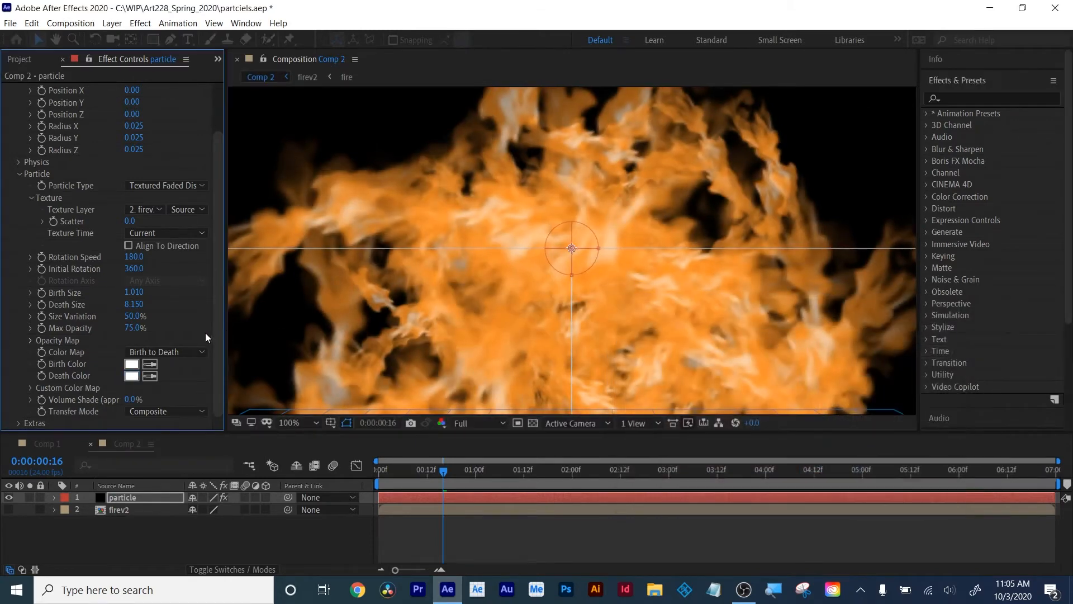
# Set the particles' Transfer Mode to Screen, Size Variation to 100% and Max Opacity to 84%, and check the fire at 0:00:01:20
pyautogui.click(161, 410)
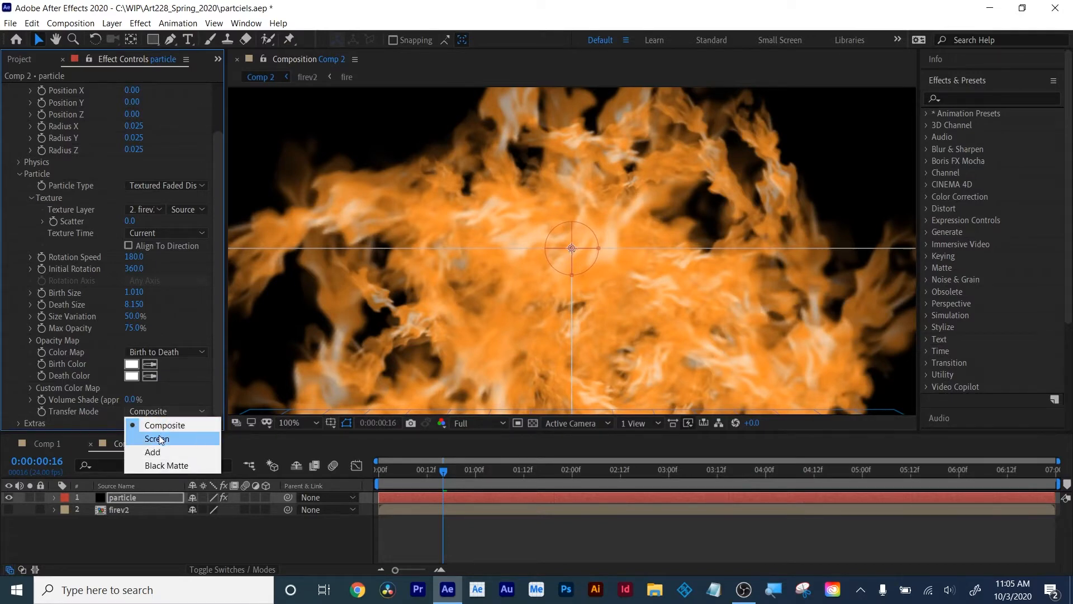
pyautogui.click(158, 435)
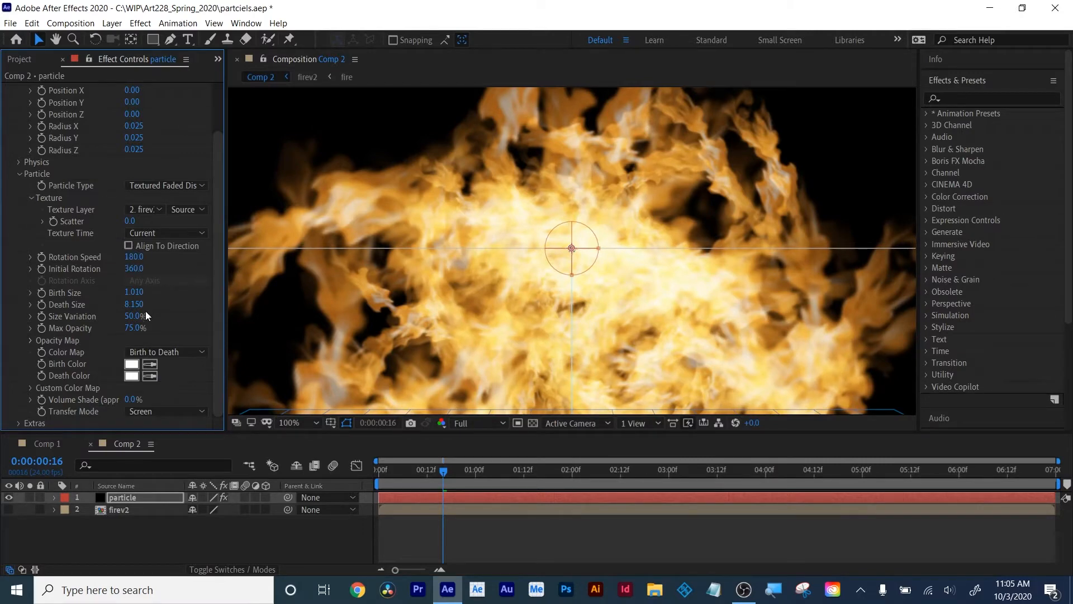
pyautogui.moveTo(134, 328); pyautogui.dragTo(375, 297)
pyautogui.moveTo(495, 281); pyautogui.dragTo(529, 286)
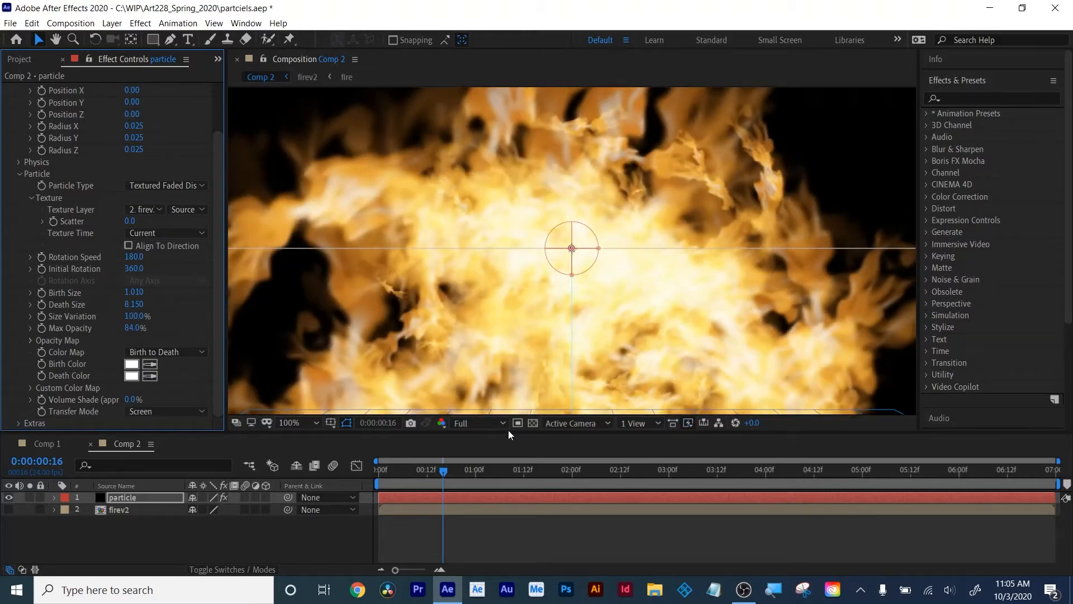
pyautogui.click(524, 469)
pyautogui.moveTo(535, 465); pyautogui.dragTo(558, 461)
pyautogui.click(484, 552)
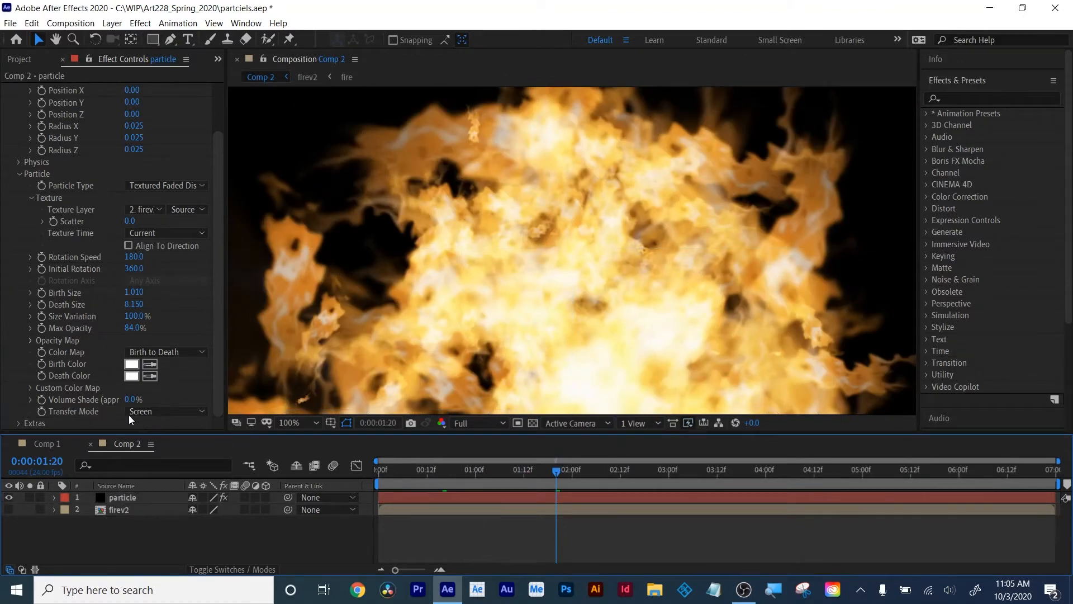
# Try the Add transfer mode with Max Opacity lowered to 63%, and switch the Transfer Mode back to Screen
pyautogui.click(153, 412)
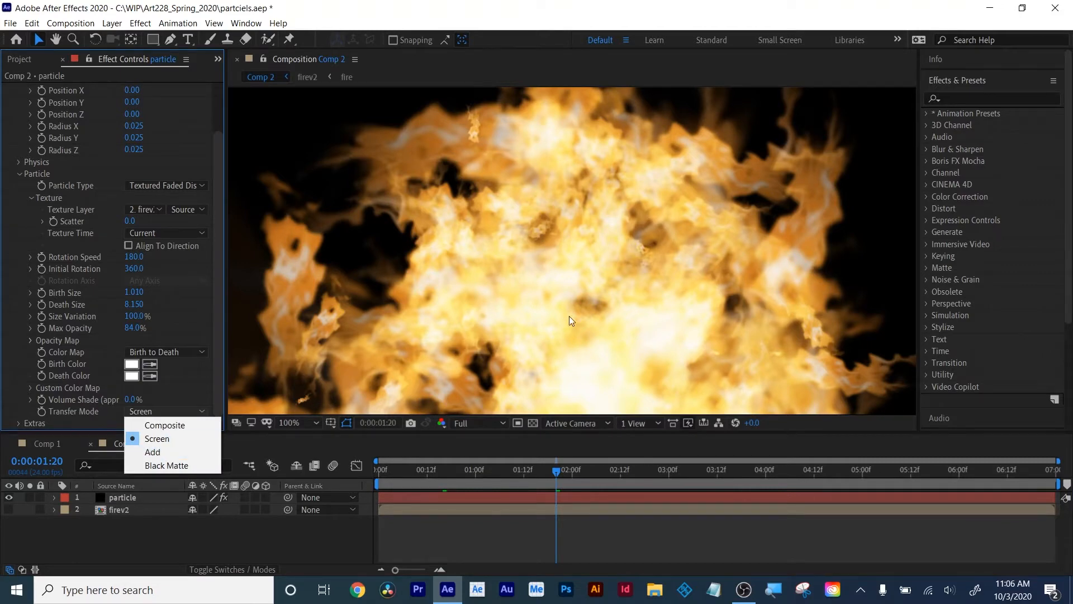
pyautogui.click(158, 453)
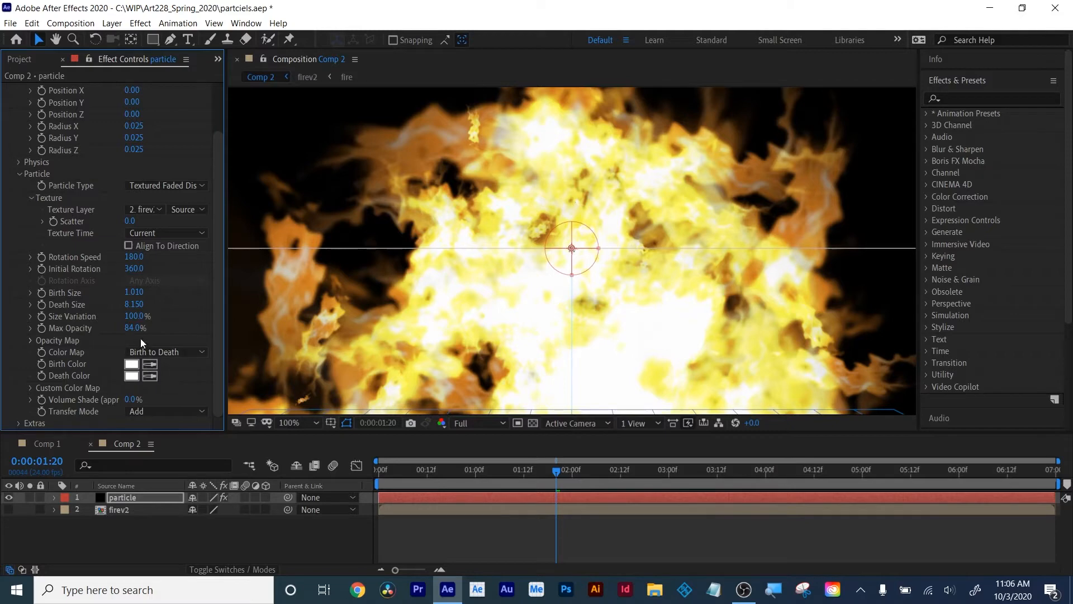
pyautogui.moveTo(134, 330); pyautogui.dragTo(123, 333)
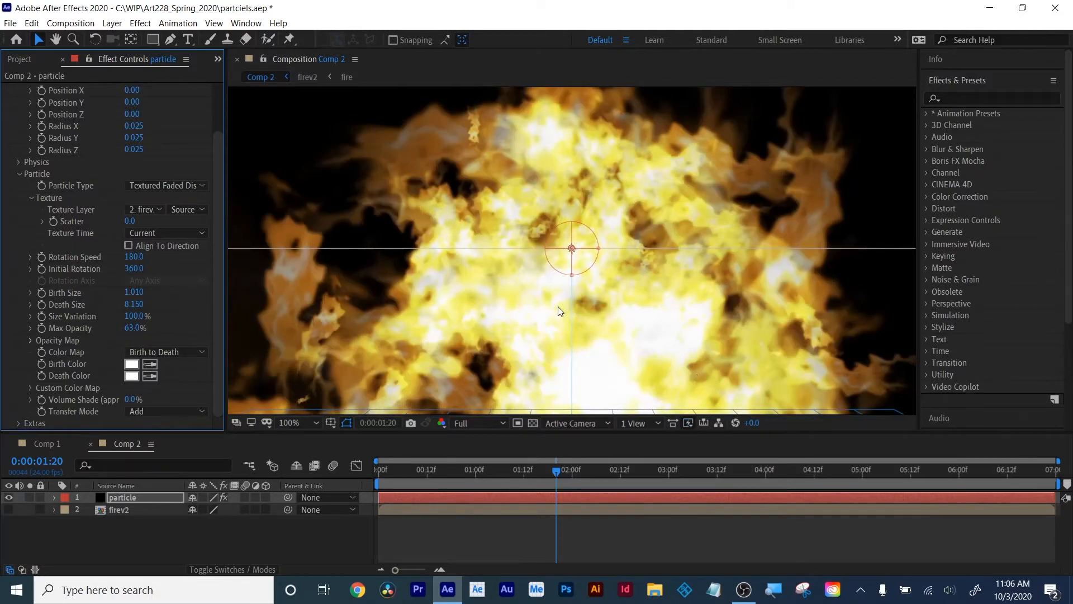
pyautogui.click(156, 413)
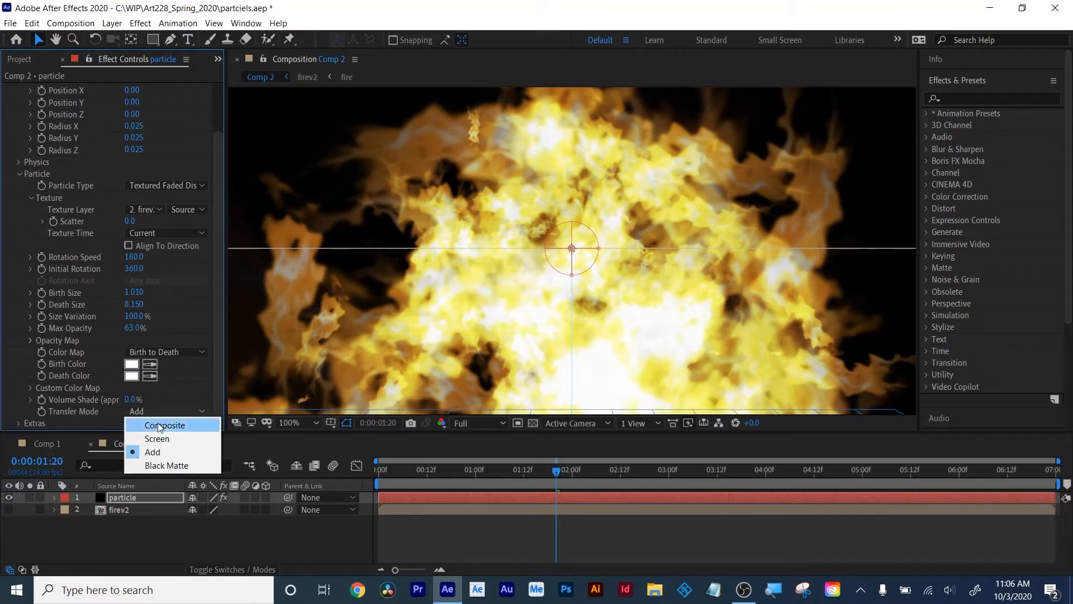
pyautogui.click(159, 434)
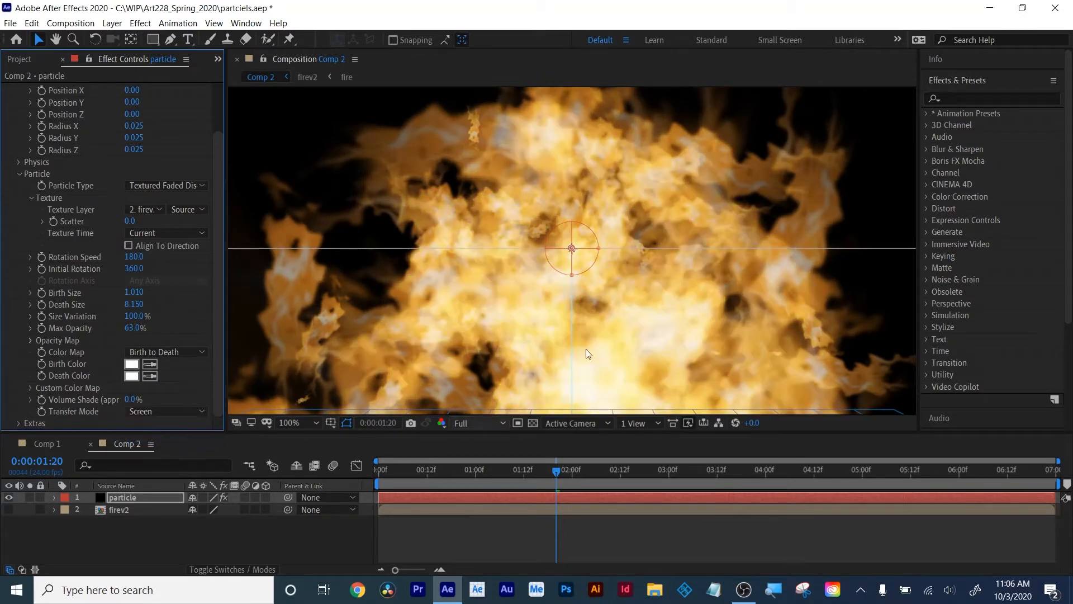
# Set the particles' Max Opacity to 89% and preview the fire from the start of the timeline
pyautogui.moveTo(130, 328); pyautogui.dragTo(144, 324)
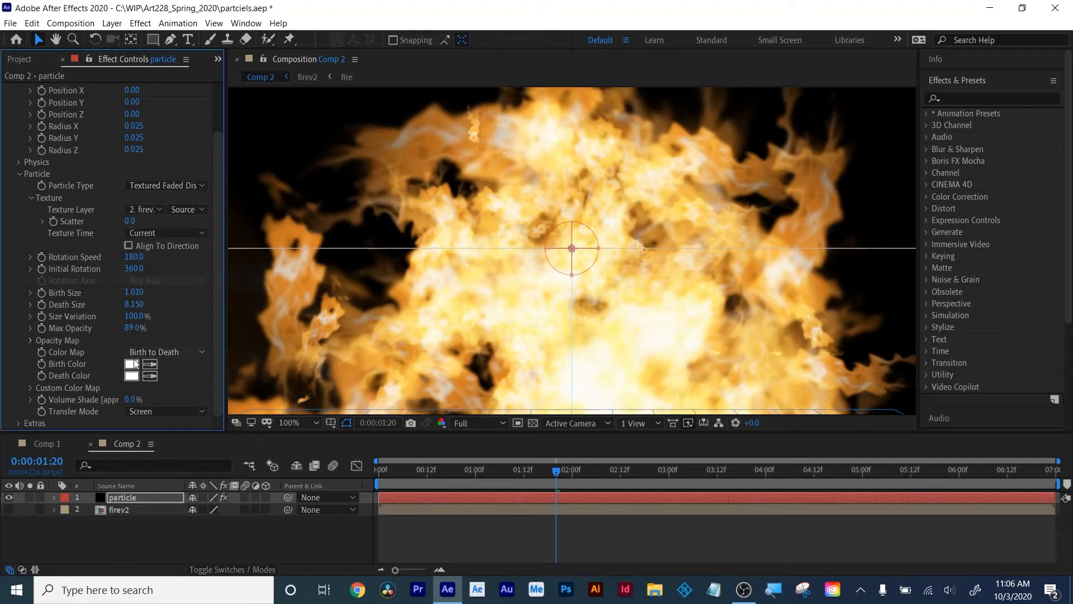
pyautogui.click(176, 414)
pyautogui.click(176, 393)
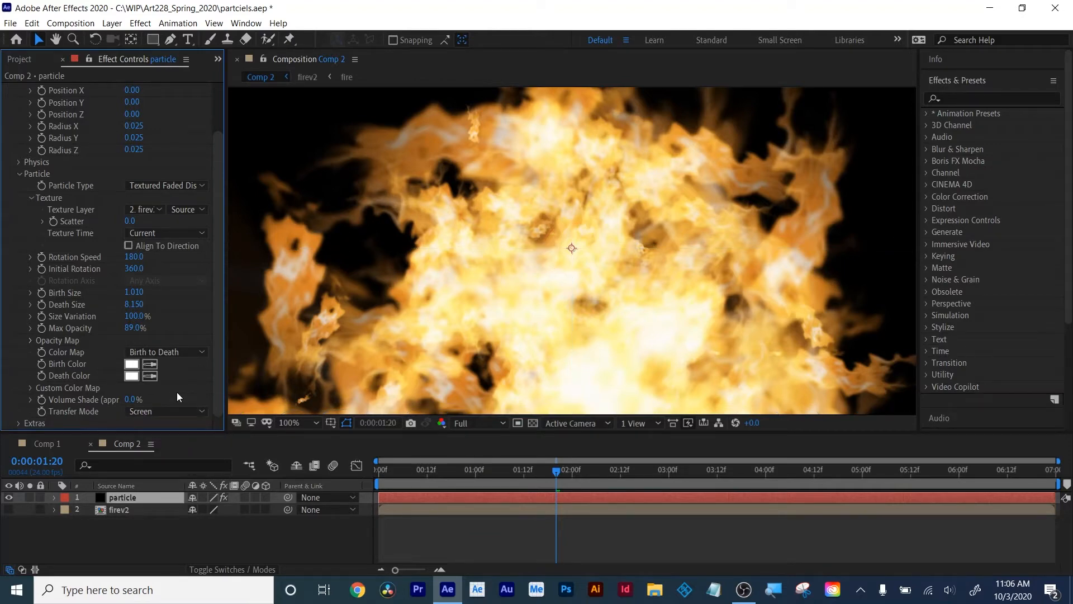
pyautogui.moveTo(487, 468); pyautogui.dragTo(385, 474)
pyautogui.press('space')
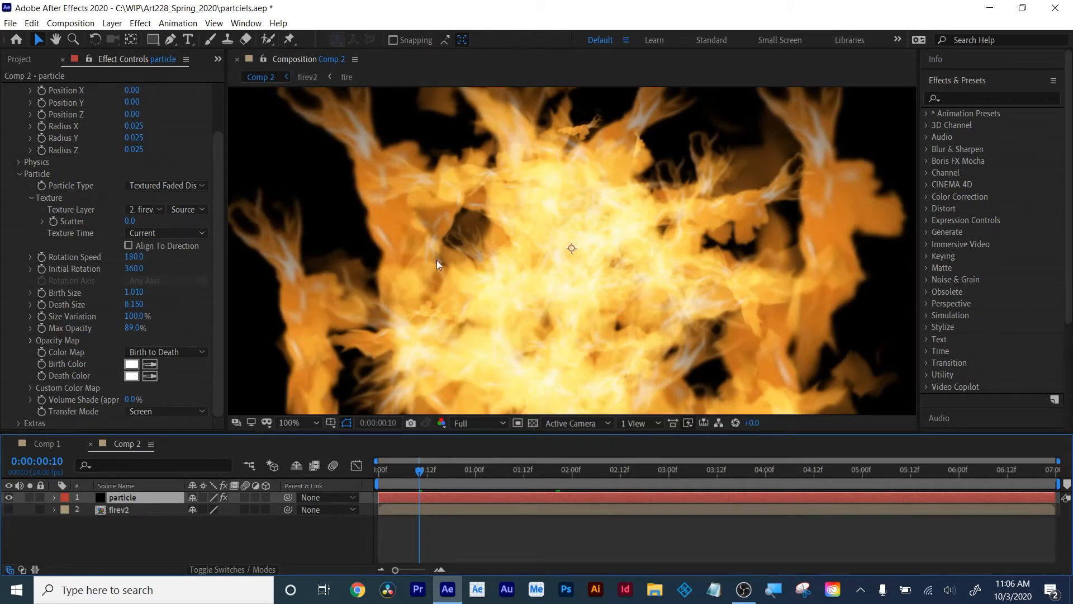
# In the effect's Extras, keyframe Hold Particle Release at 0% on the first frame and 100% at 0:00:00:01
pyautogui.scroll(2, 154, 329)
pyautogui.scroll(-2, 154, 329)
pyautogui.click(19, 423)
pyautogui.scroll(-3, 19, 423)
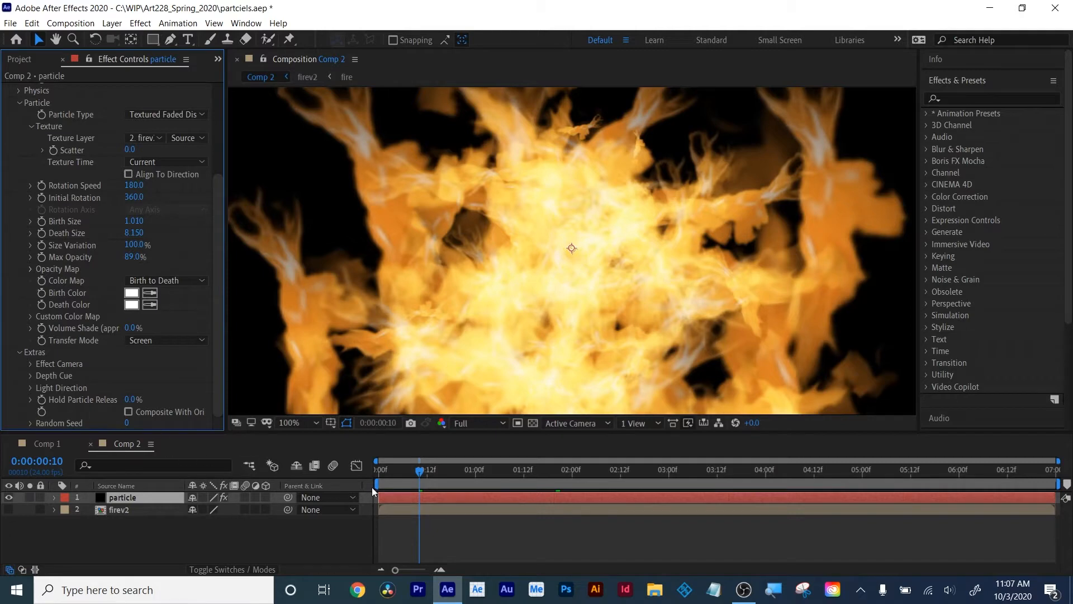
pyautogui.moveTo(392, 478); pyautogui.dragTo(354, 480)
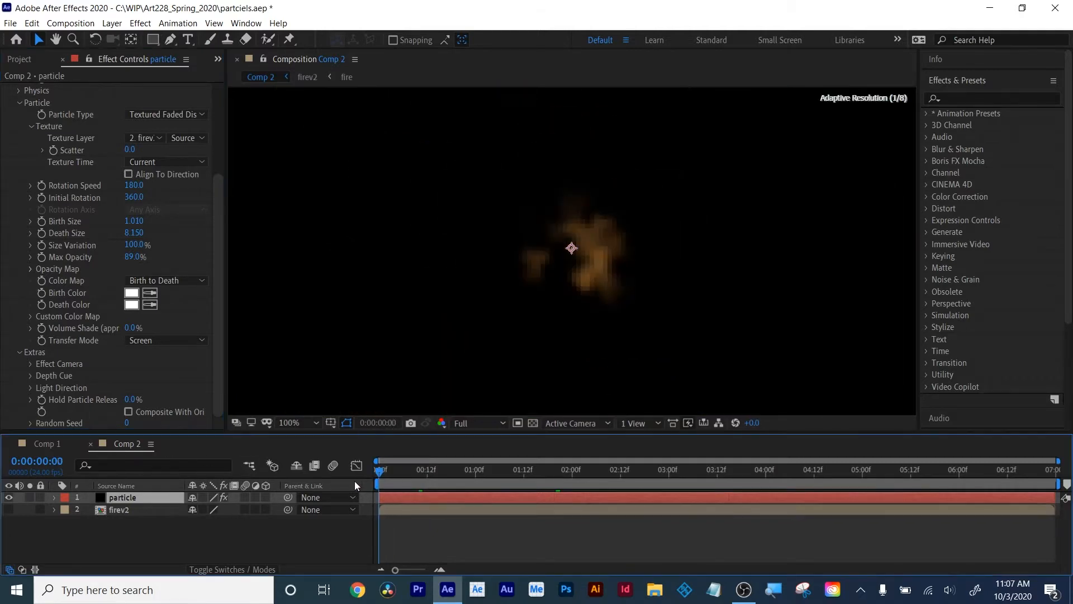
pyautogui.click(41, 406)
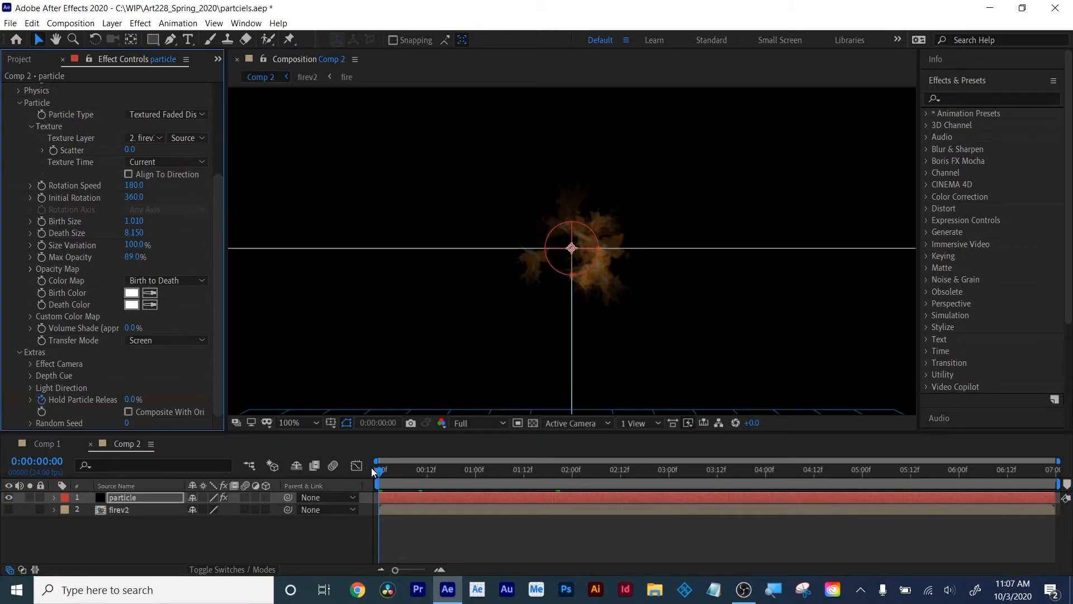
pyautogui.moveTo(378, 468); pyautogui.dragTo(380, 468)
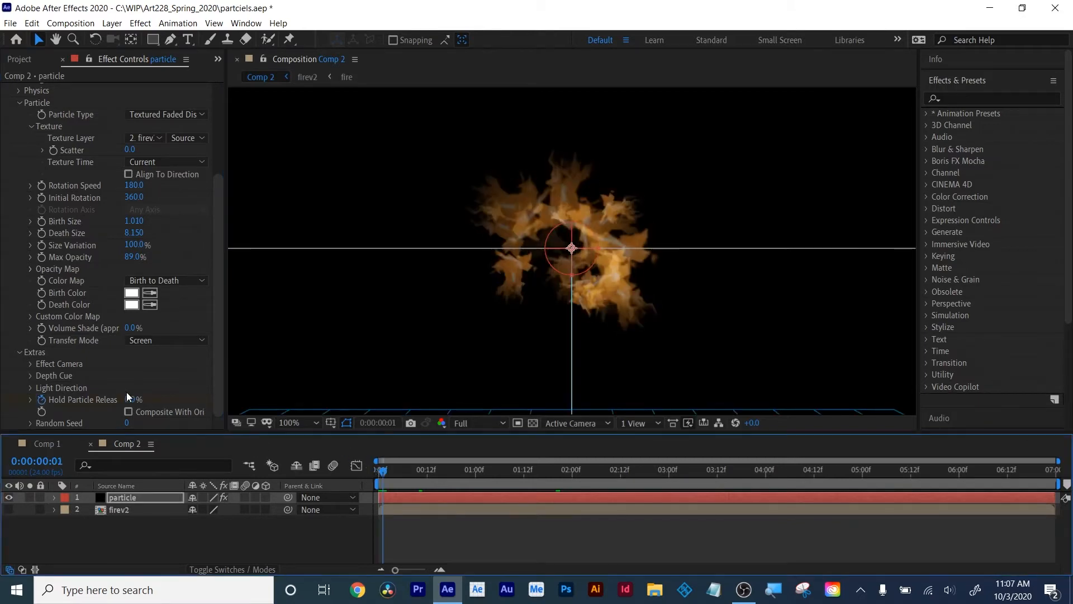
pyautogui.moveTo(129, 399); pyautogui.dragTo(589, 398)
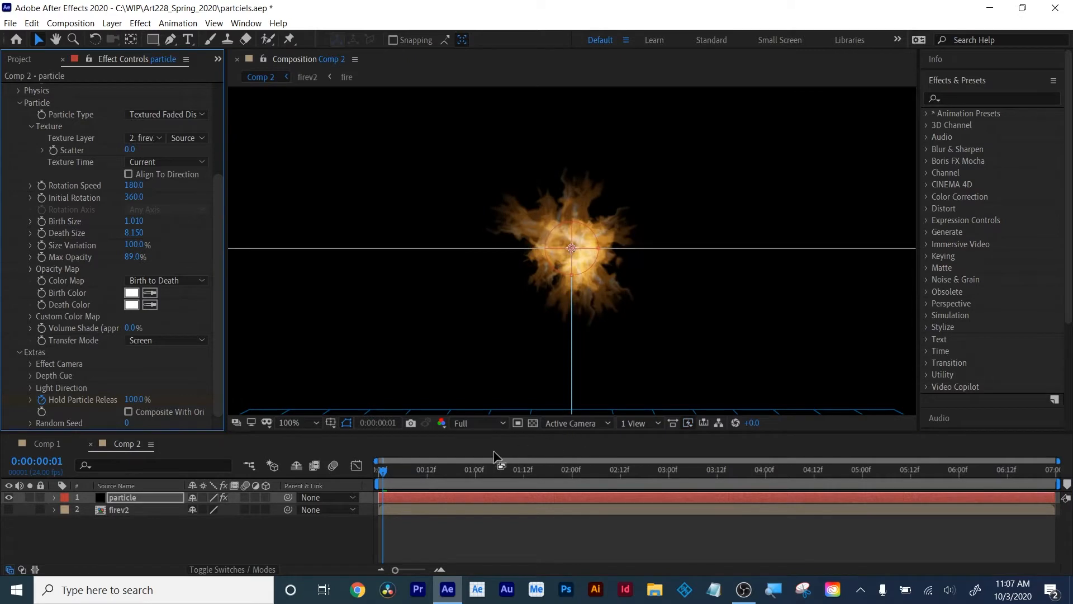
# Scrub through the first two seconds of the burst and set the Random Seed to 350
pyautogui.click(371, 469)
pyautogui.moveTo(368, 468); pyautogui.dragTo(423, 468)
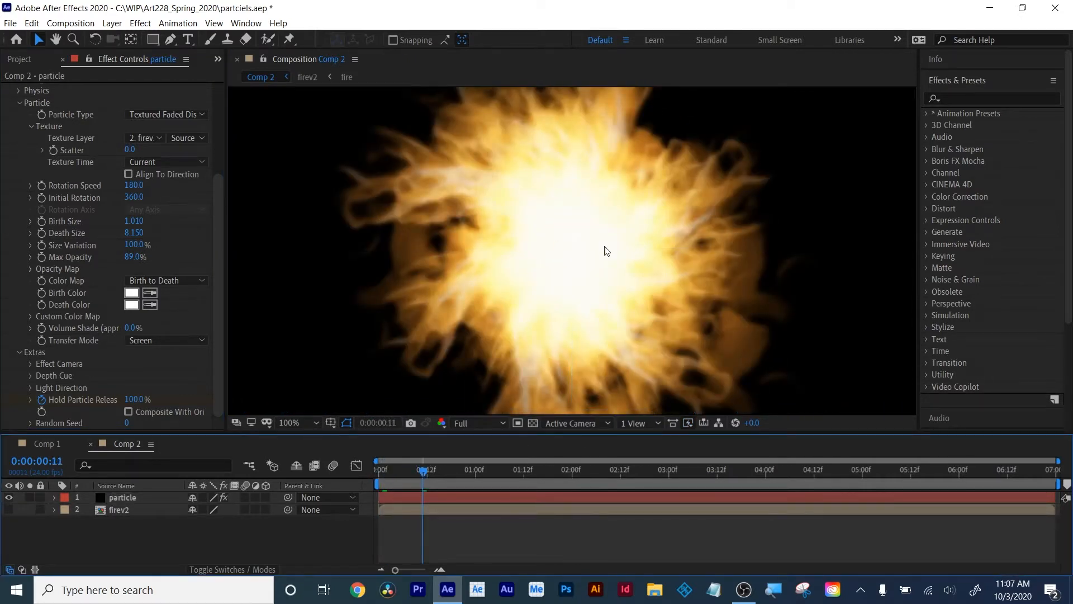
pyautogui.moveTo(425, 470); pyautogui.dragTo(526, 472)
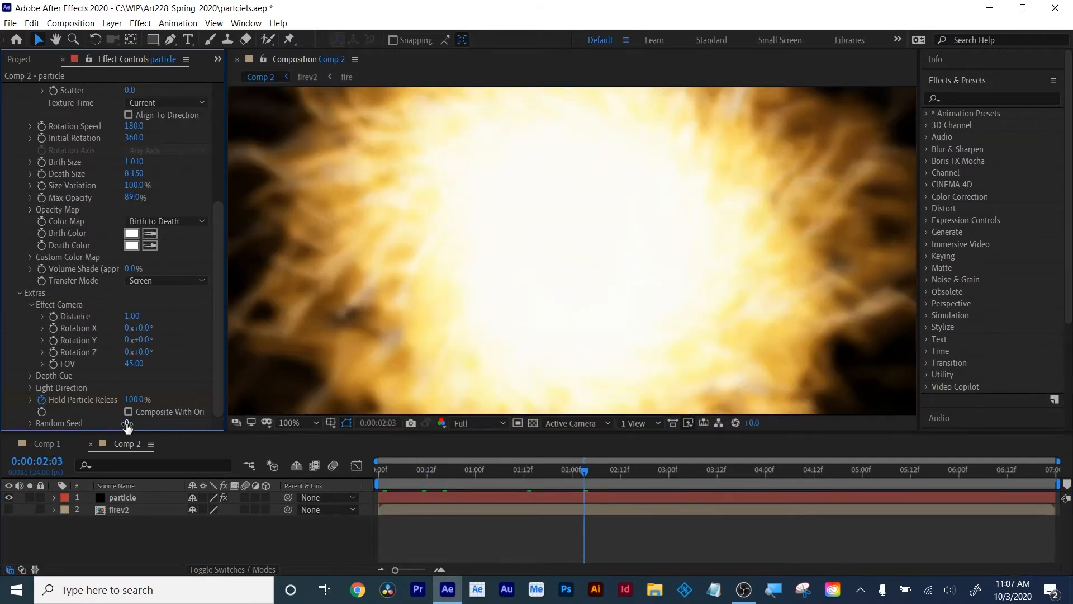
pyautogui.moveTo(126, 423); pyautogui.dragTo(167, 424)
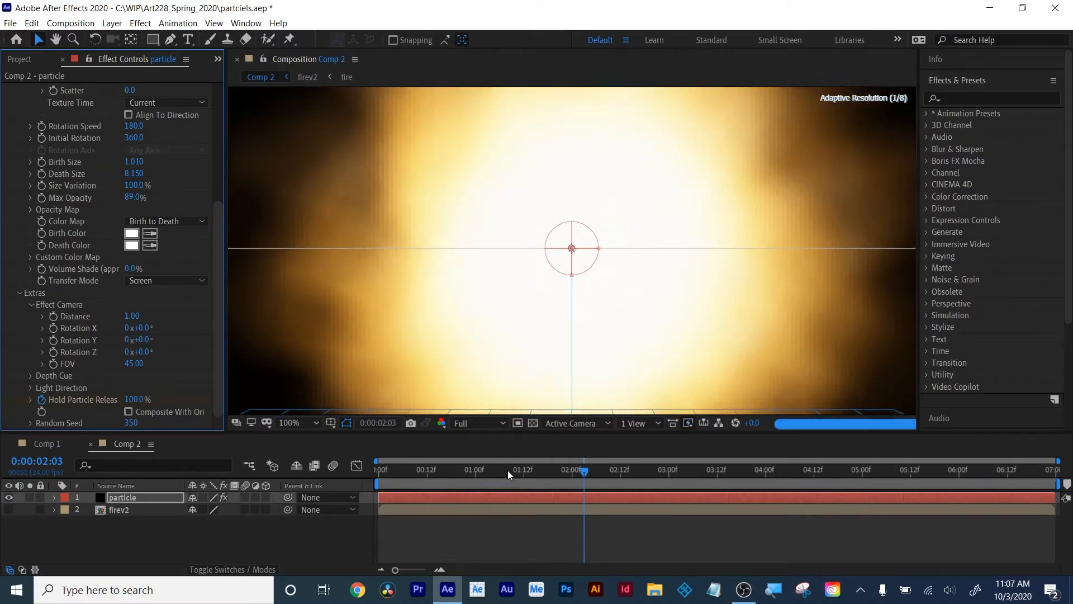
# Fit the whole composition in the viewer and play the explosion from the first frame
pyautogui.press('Home')
pyautogui.click(304, 420)
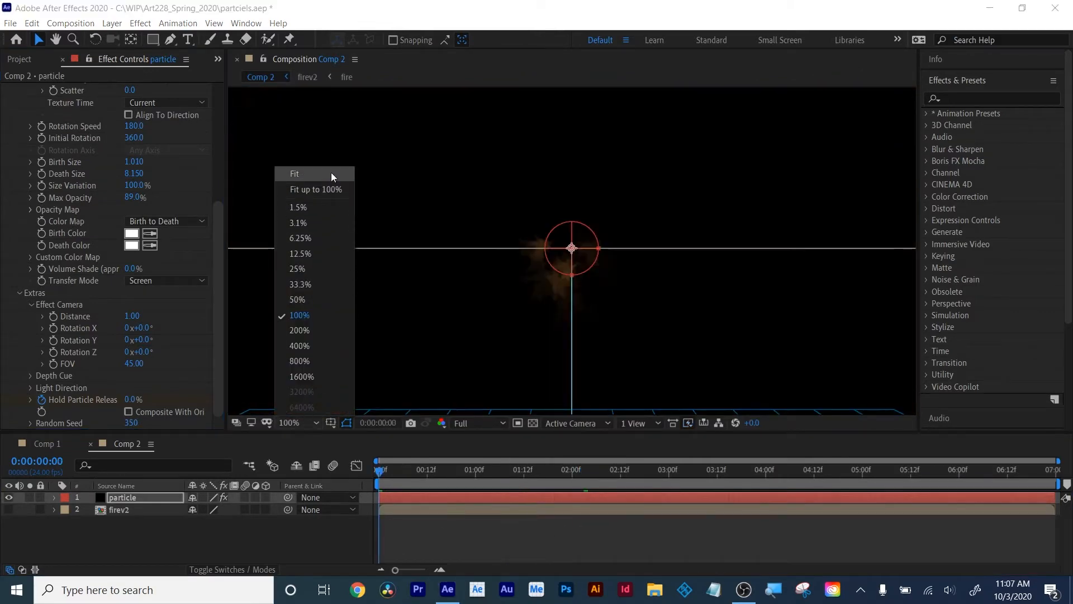
pyautogui.click(331, 173)
pyautogui.press('space')
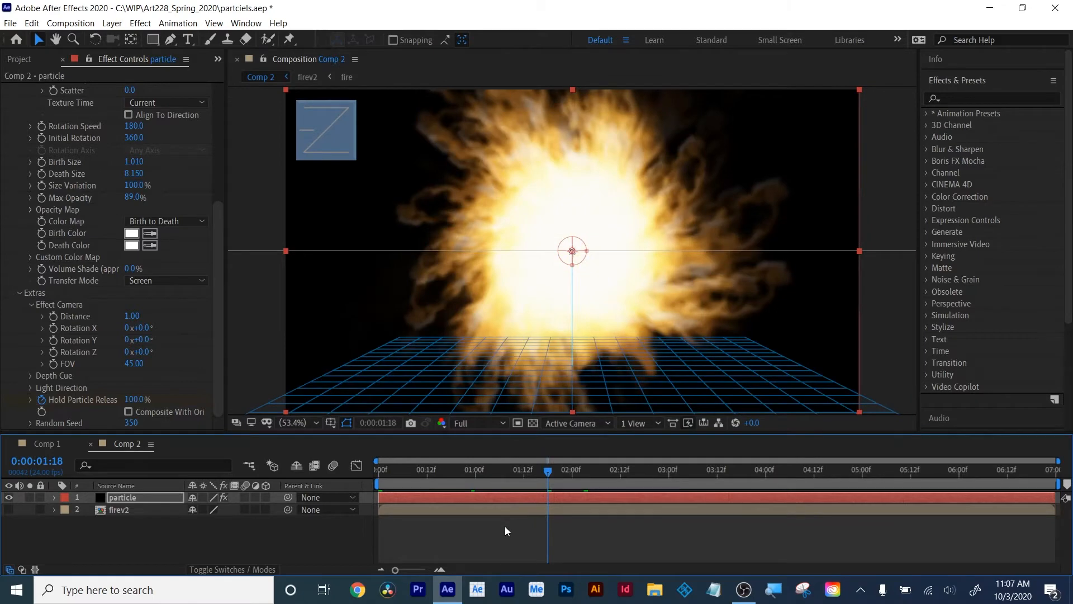
# Keyframe Birth Rate from 2.0 at 0:00:00:11 to 0.0 at 0:00:00:14, and shorten the work area to end at about 0:00:01:17
pyautogui.moveTo(464, 481); pyautogui.dragTo(423, 472)
pyautogui.scroll(5, 118, 226)
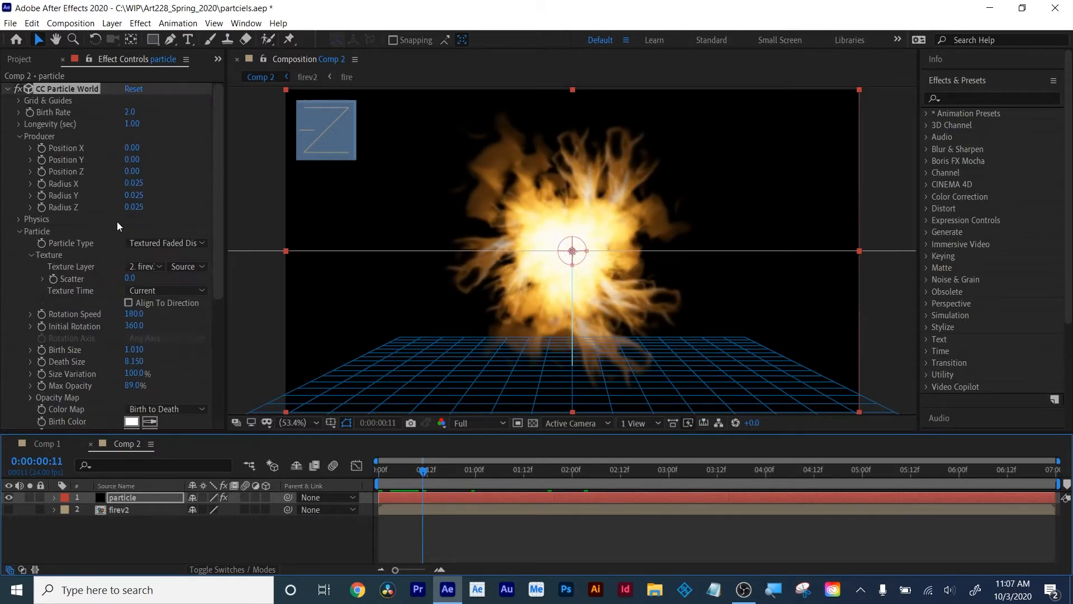
pyautogui.click(30, 113)
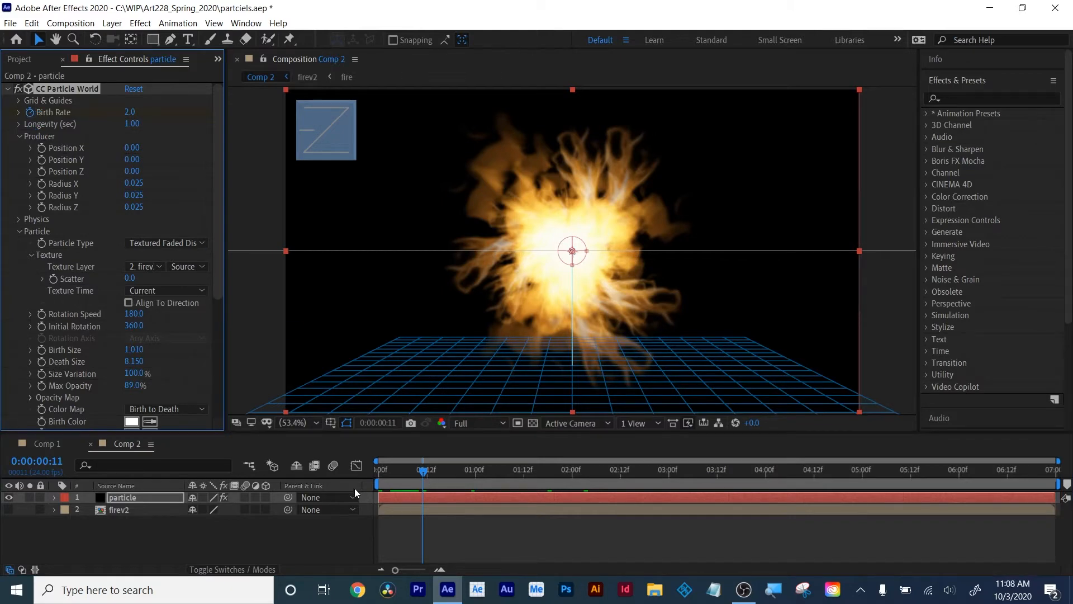
pyautogui.press('u')
pyautogui.click(431, 471)
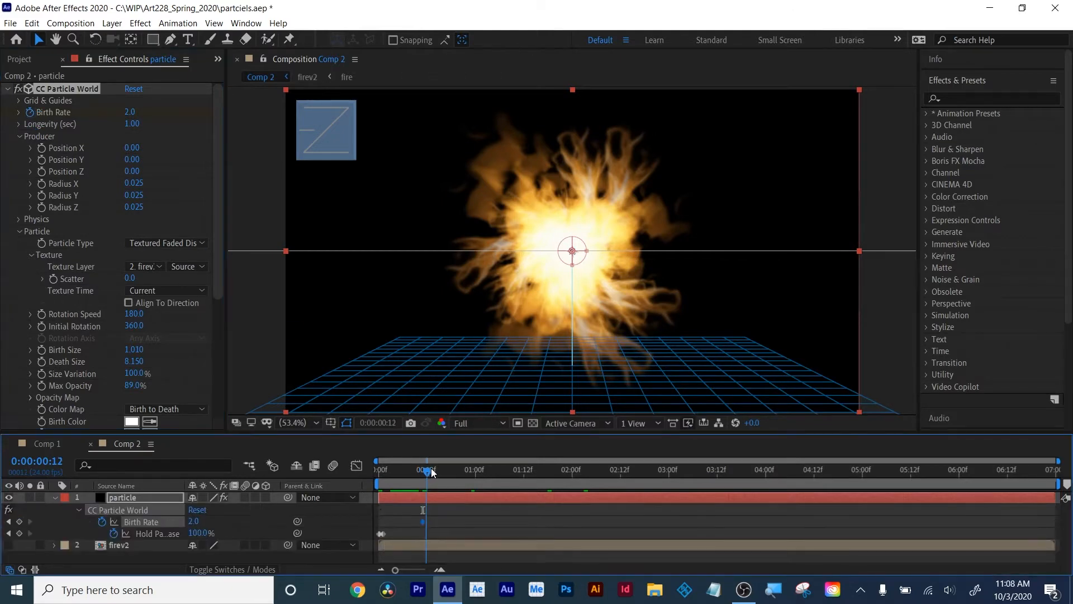
pyautogui.moveTo(431, 471); pyautogui.dragTo(435, 474)
pyautogui.moveTo(193, 521); pyautogui.dragTo(148, 538)
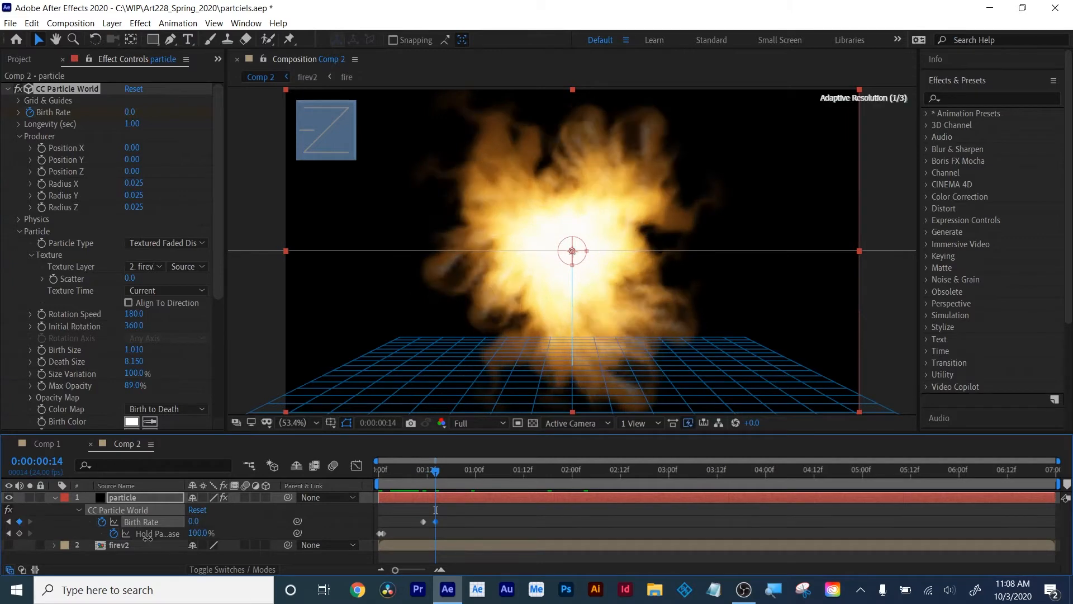
pyautogui.moveTo(435, 471); pyautogui.dragTo(379, 474)
pyautogui.moveTo(1030, 491); pyautogui.dragTo(550, 484)
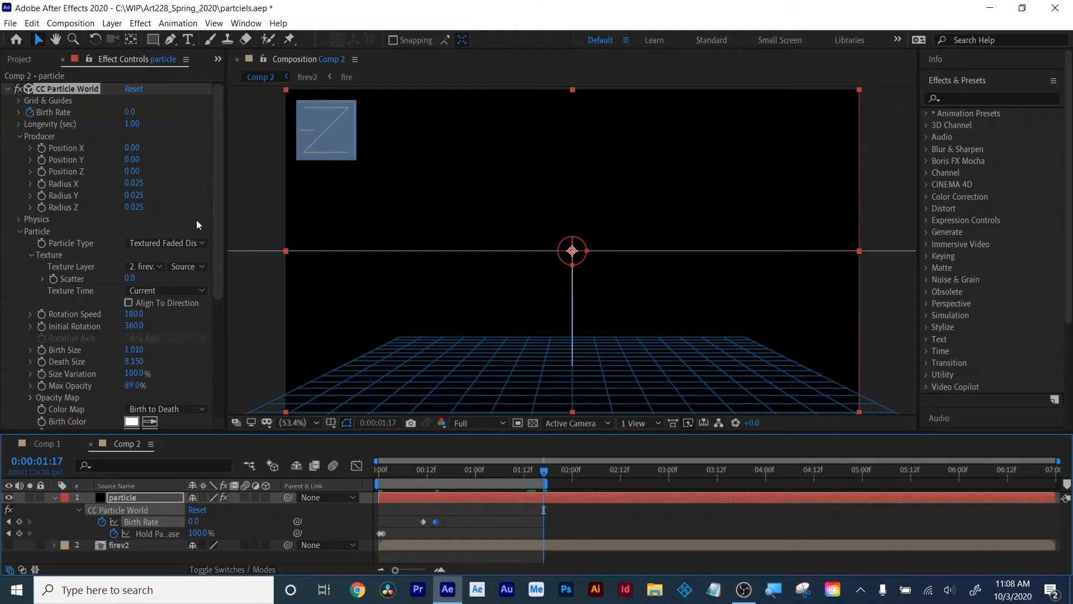
# In CC Particle World's Grid & Guides, turn off Position, Radius, Motion Path, Grid, Horizon and Axis Box
pyautogui.click(19, 100)
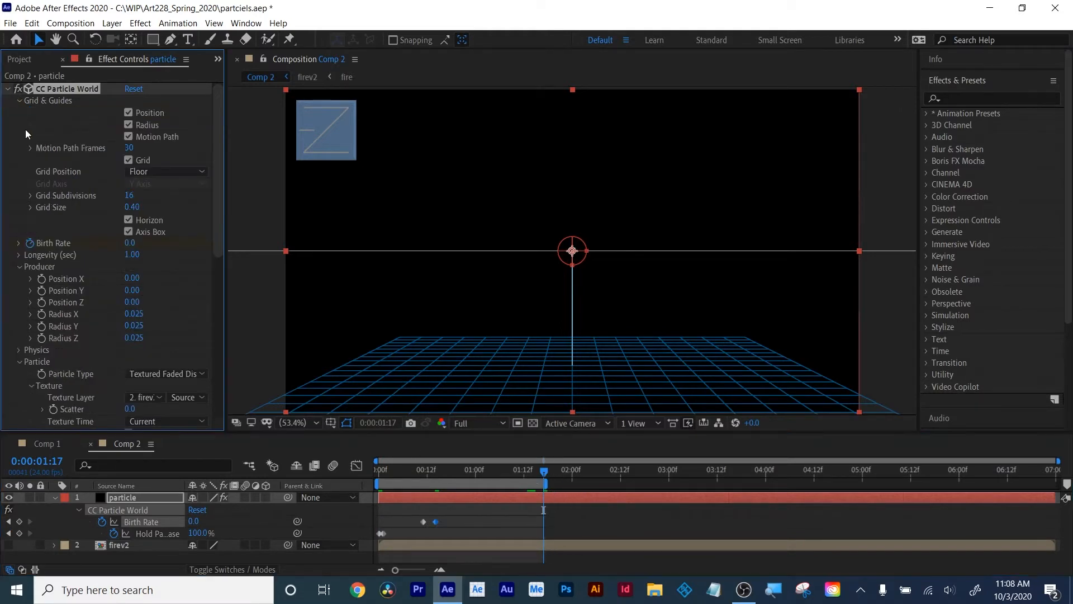
pyautogui.click(128, 113)
pyautogui.click(128, 124)
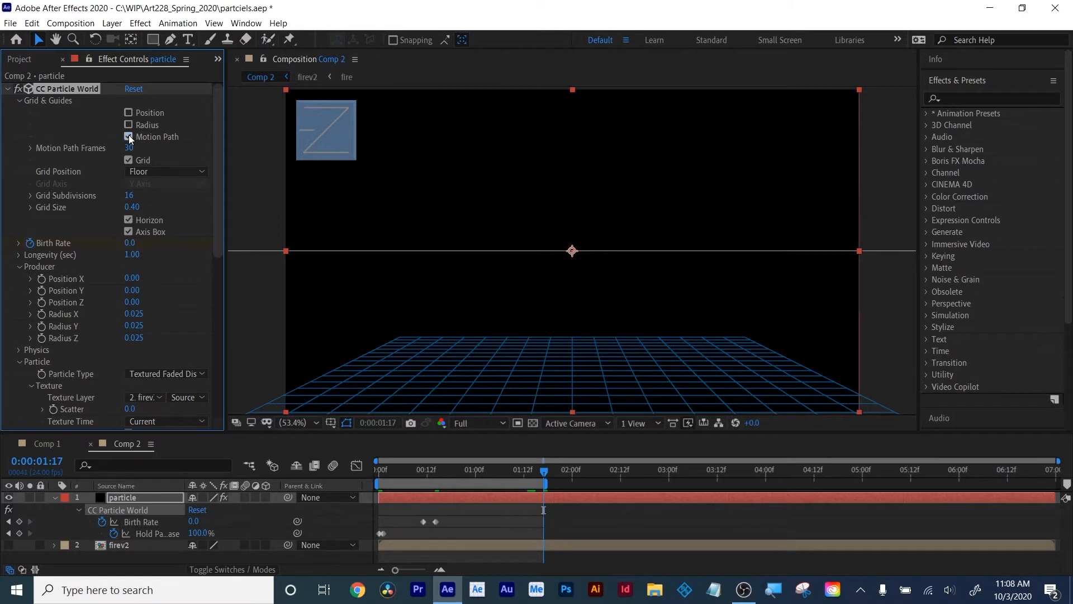
pyautogui.click(128, 137)
pyautogui.click(128, 160)
pyautogui.click(128, 220)
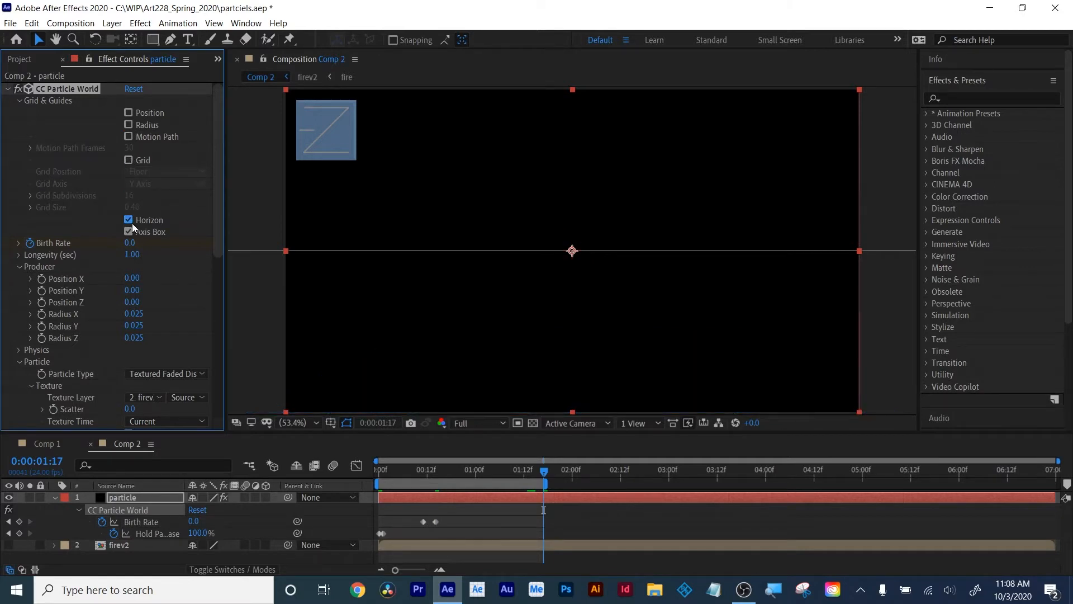
pyautogui.click(128, 232)
# Play the fire explosion in Comp 2 from the first frame, then stop the playback
pyautogui.click(426, 481)
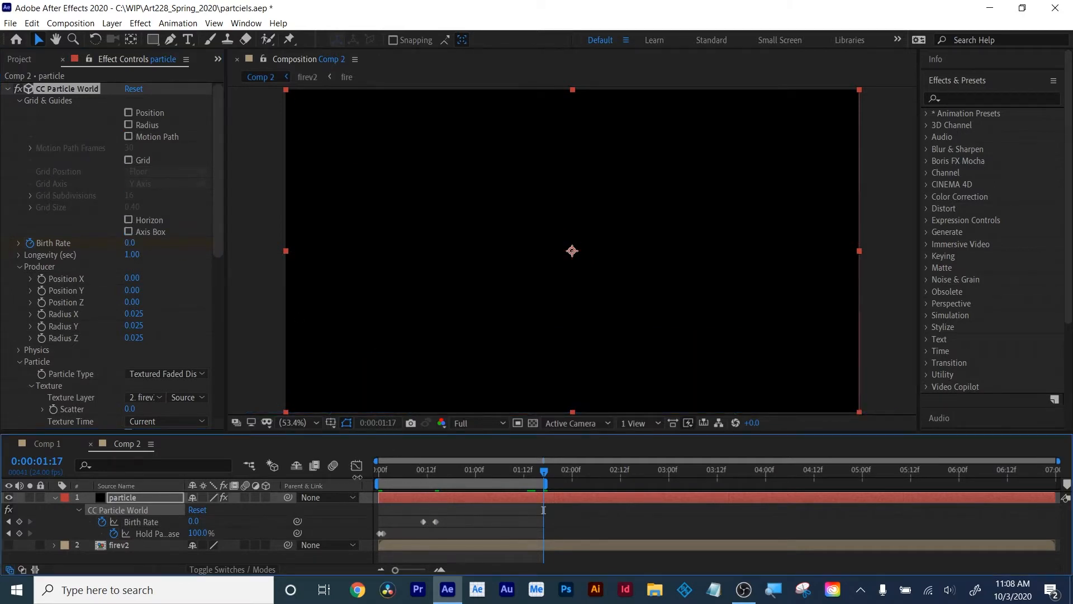
pyautogui.press('space')
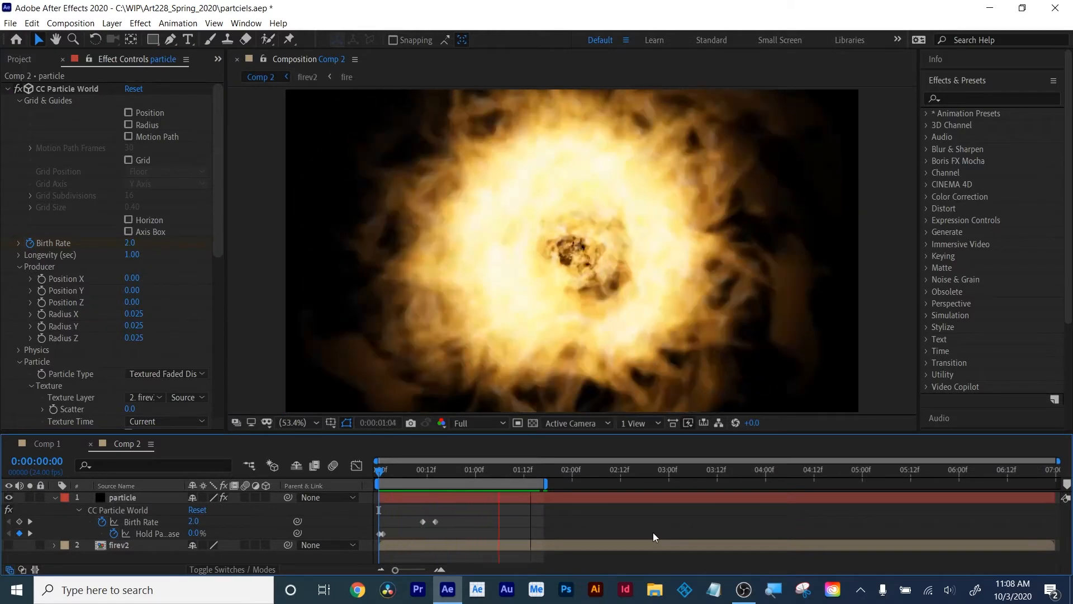
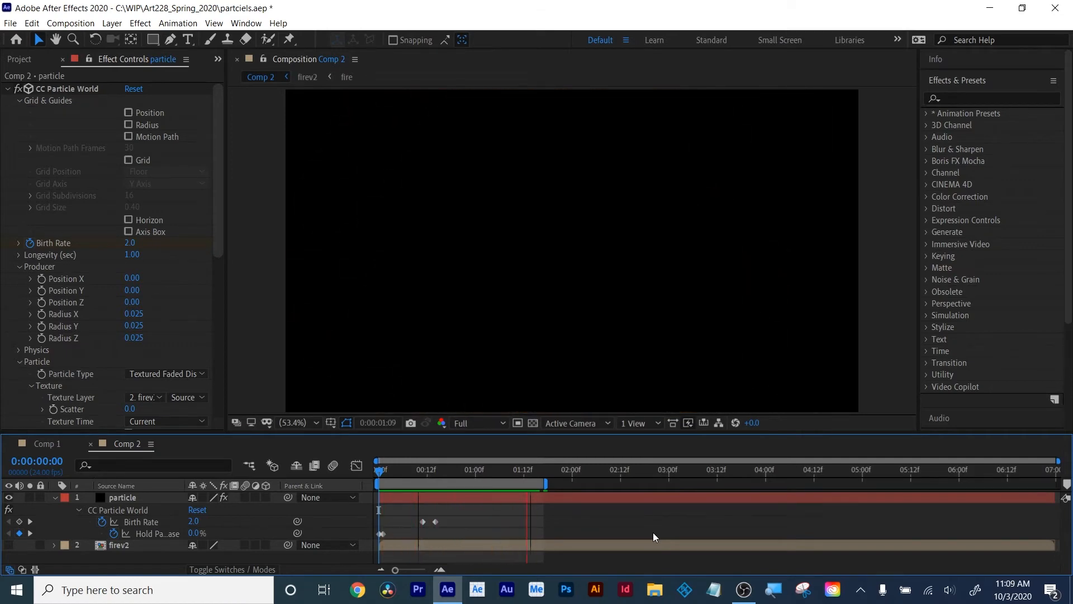
pyautogui.press('space')
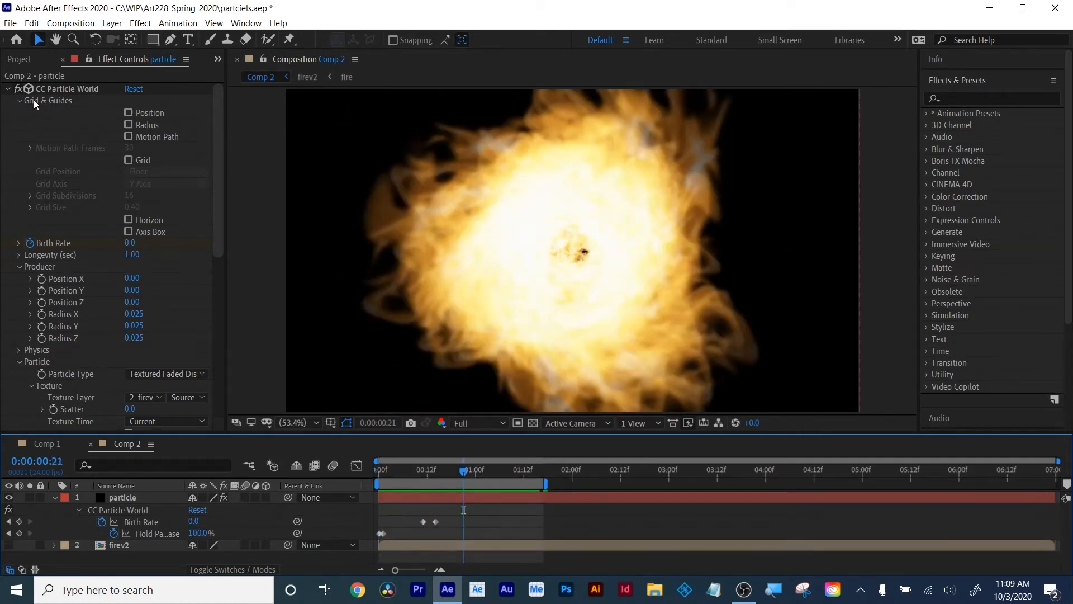
# Reset CC Particle World on the particle layer to its defaults and delete the firev2 layer from Comp 2
pyautogui.click(9, 89)
pyautogui.click(134, 89)
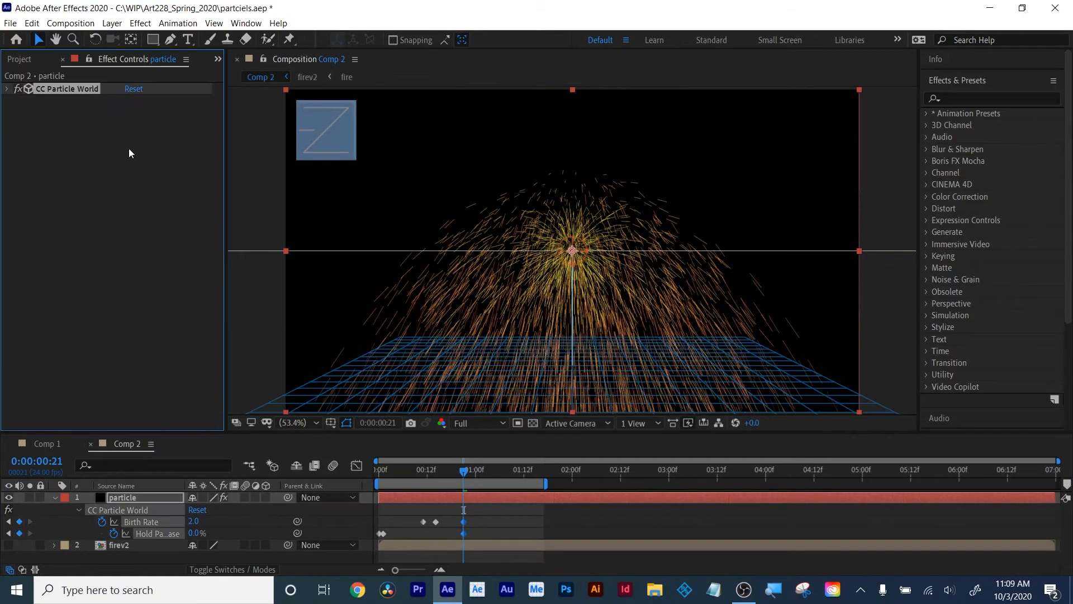
pyautogui.click(120, 545)
pyautogui.press('Delete')
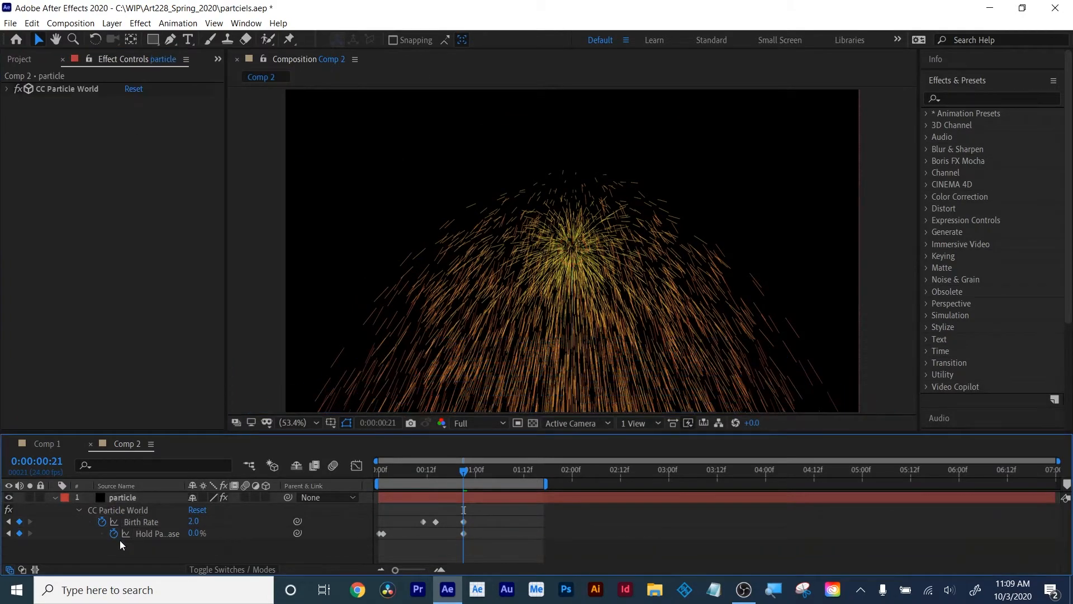
# Create a new 200 × 200 px composition named paint at 24 frames per second with a 7-second duration
pyautogui.click(33, 60)
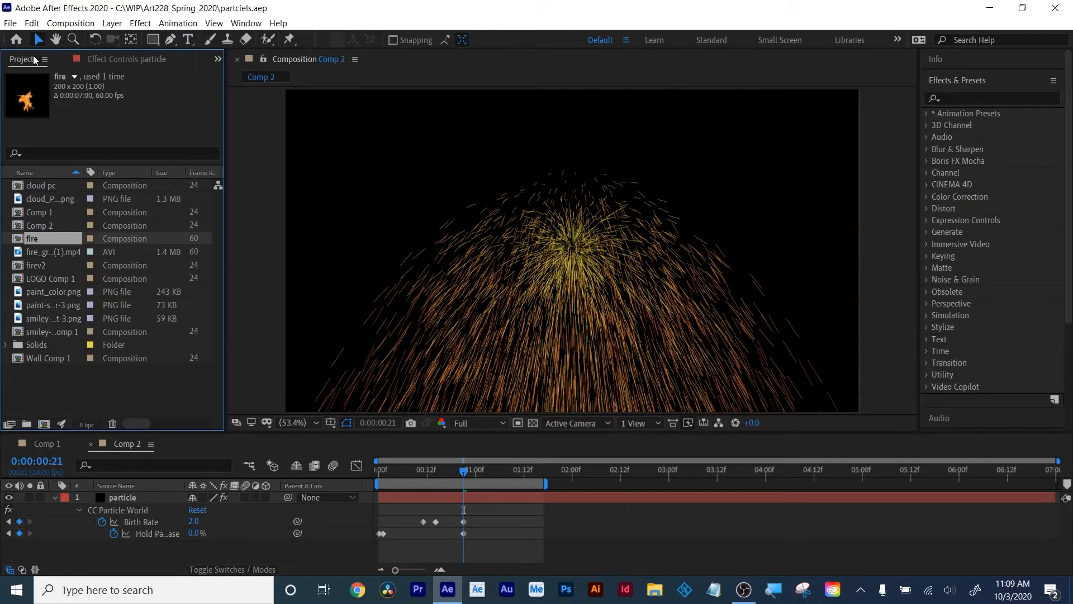
pyautogui.click(45, 291)
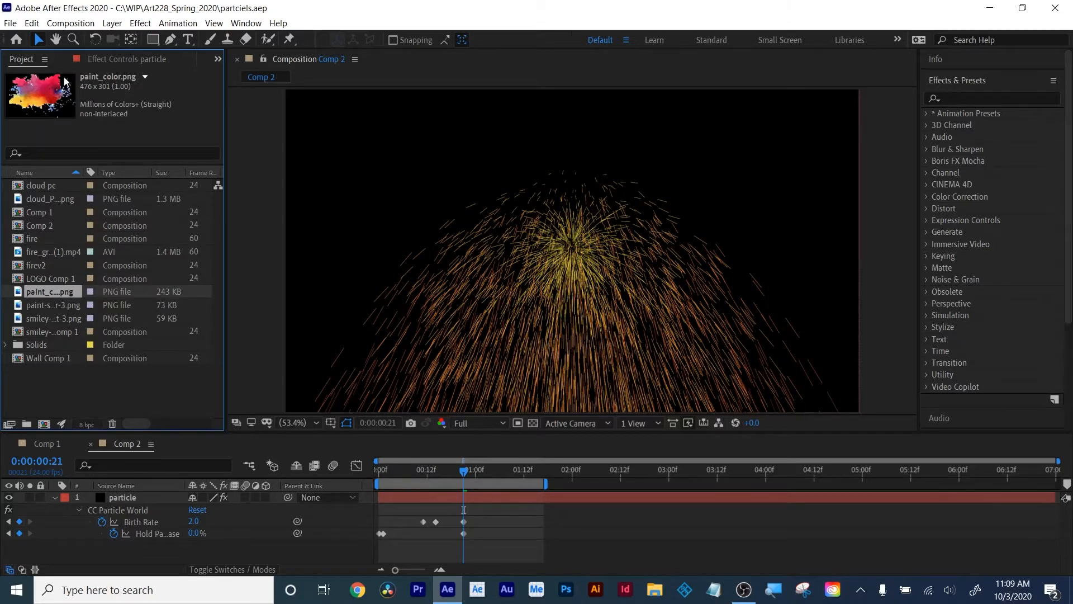
pyautogui.click(44, 424)
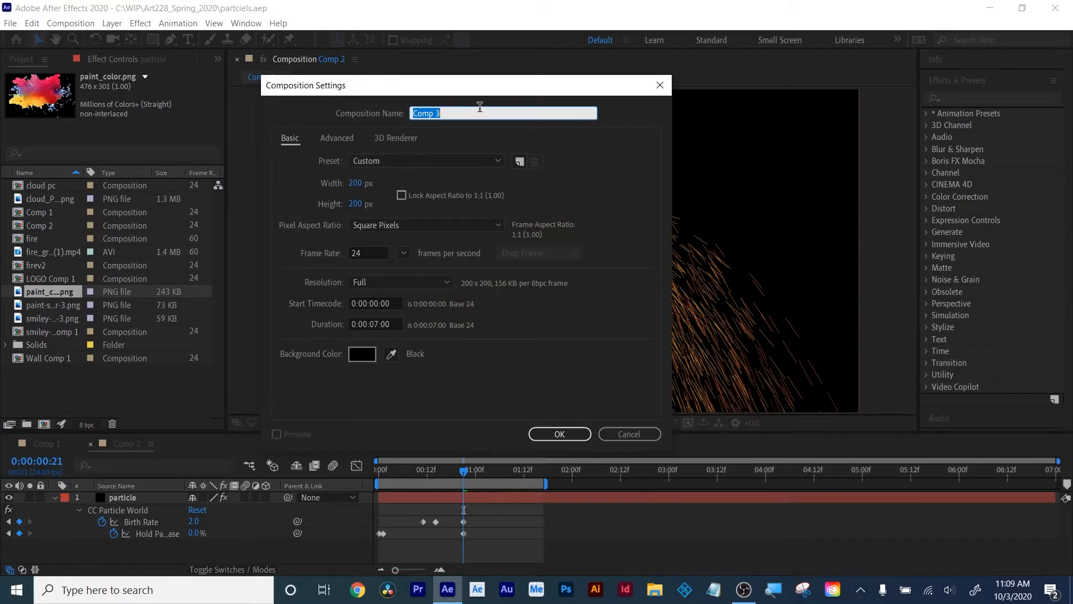
pyautogui.write('paint')
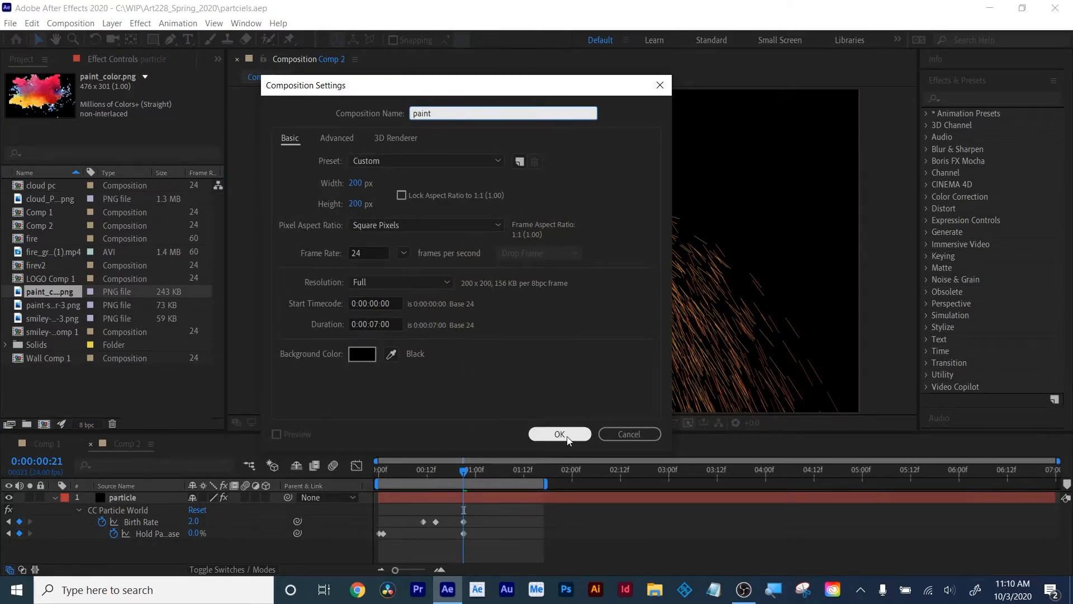
pyautogui.click(568, 439)
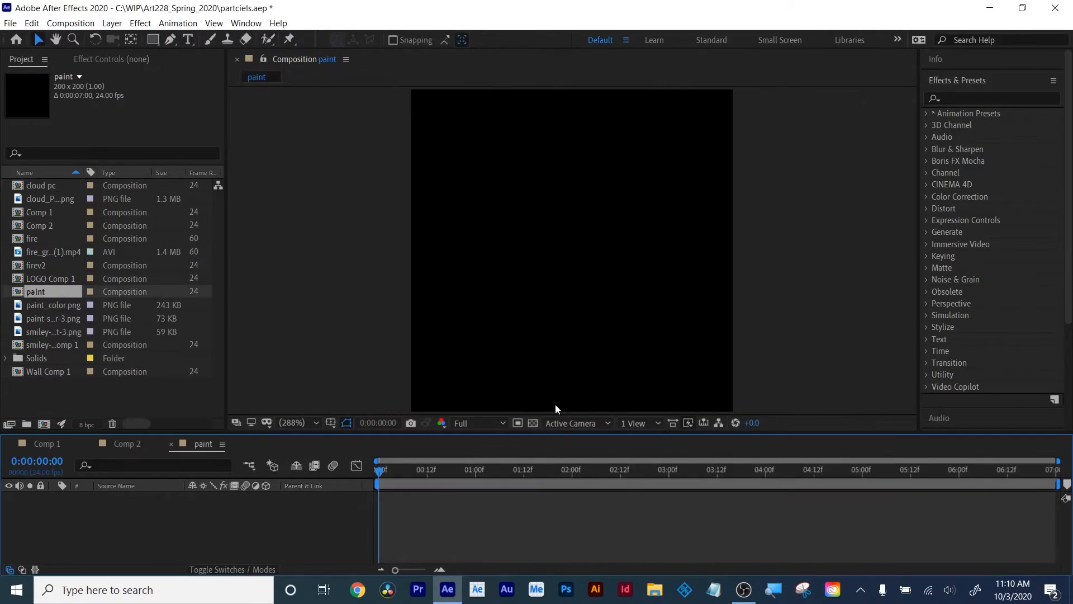
# Add paint_color.png to the paint composition as a layer and scale it to 40%
pyautogui.click(38, 306)
pyautogui.moveTo(86, 507); pyautogui.dragTo(91, 507)
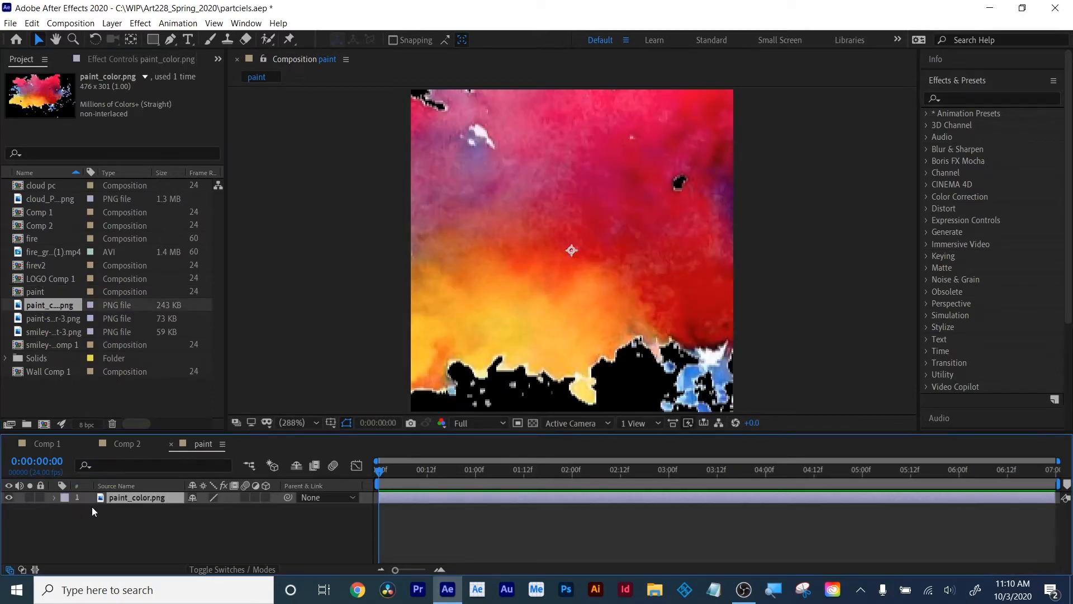
pyautogui.press('s')
pyautogui.moveTo(213, 515); pyautogui.dragTo(180, 519)
pyautogui.click(175, 535)
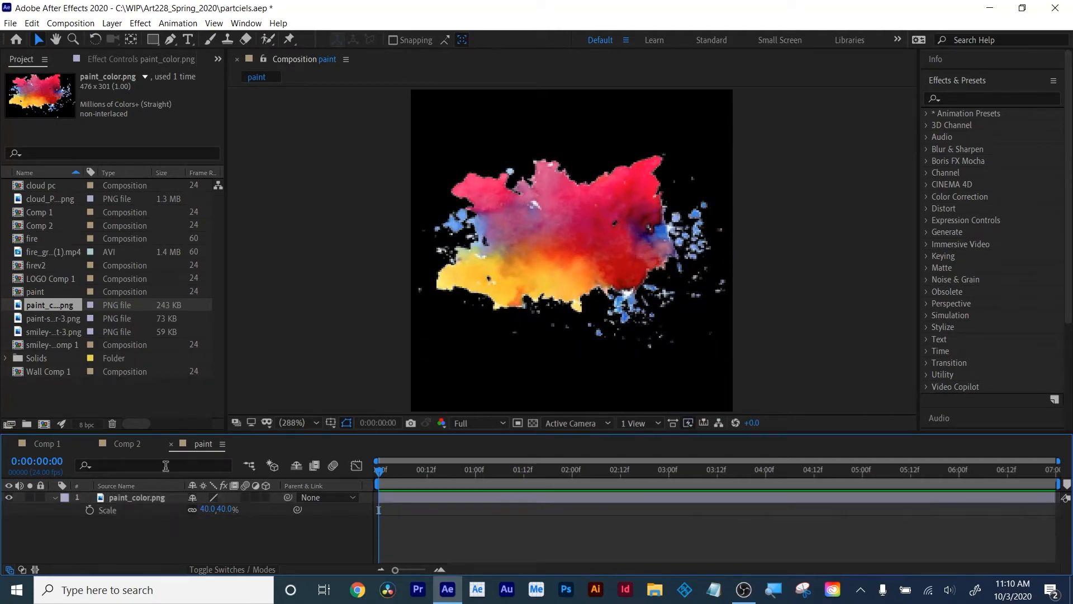
# Close the paint composition, add it to Comp 2 below the particle layer, and hide that new layer
pyautogui.click(171, 444)
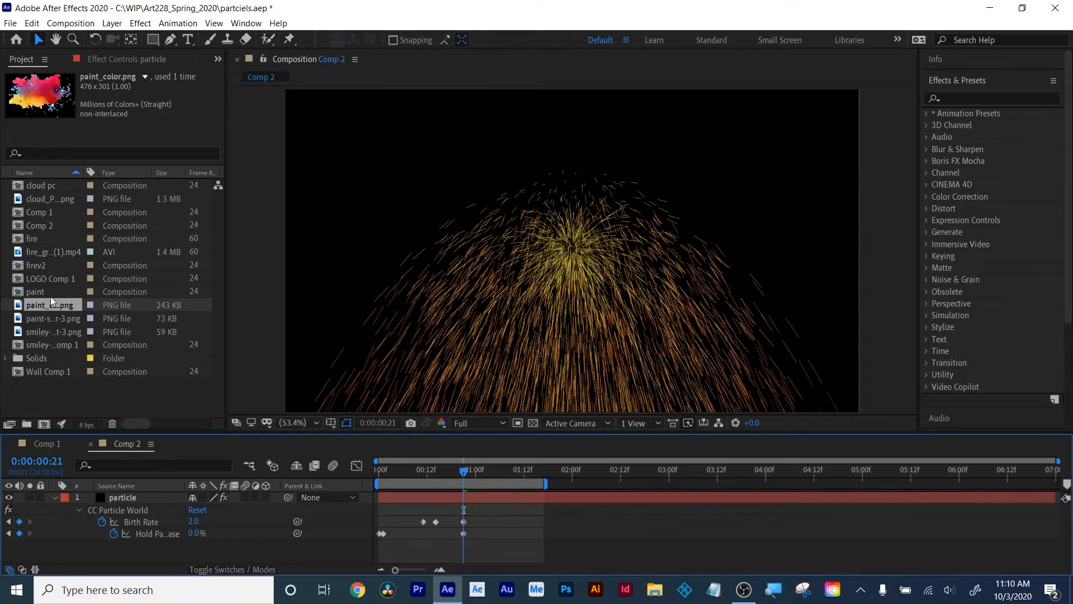
pyautogui.moveTo(24, 295); pyautogui.dragTo(84, 549)
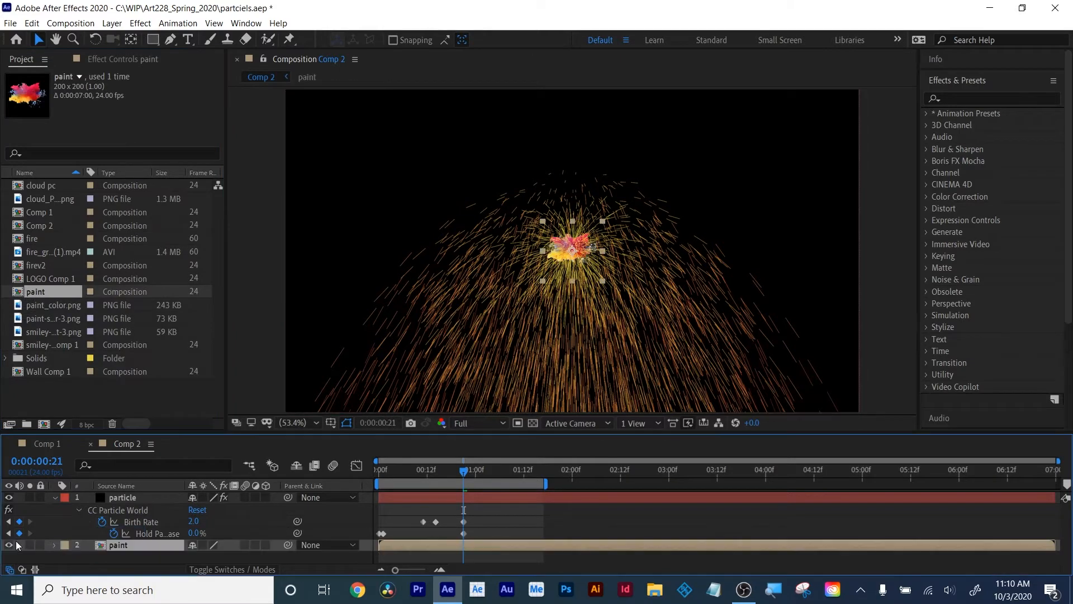
pyautogui.click(8, 545)
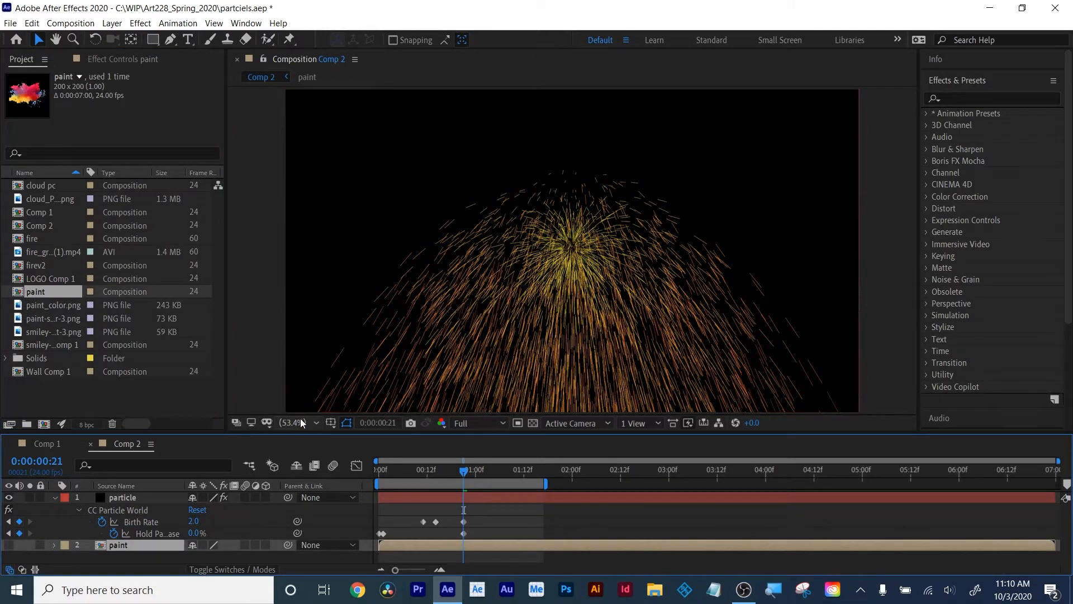
# Go to the first frame and set the particle layer's Physics Animation to Fire in CC Particle World
pyautogui.click(381, 471)
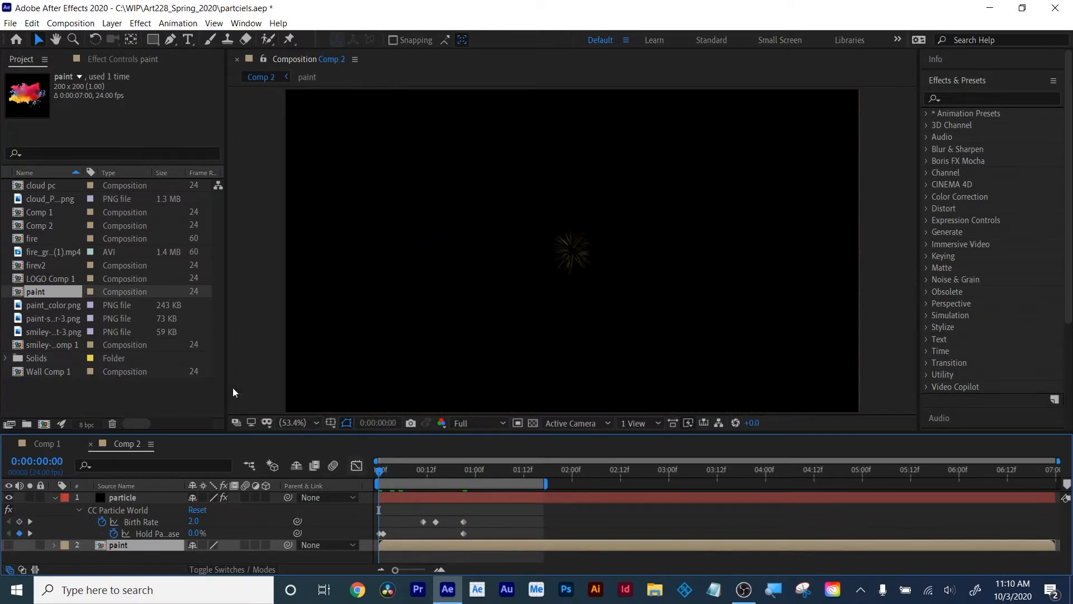
pyautogui.click(113, 498)
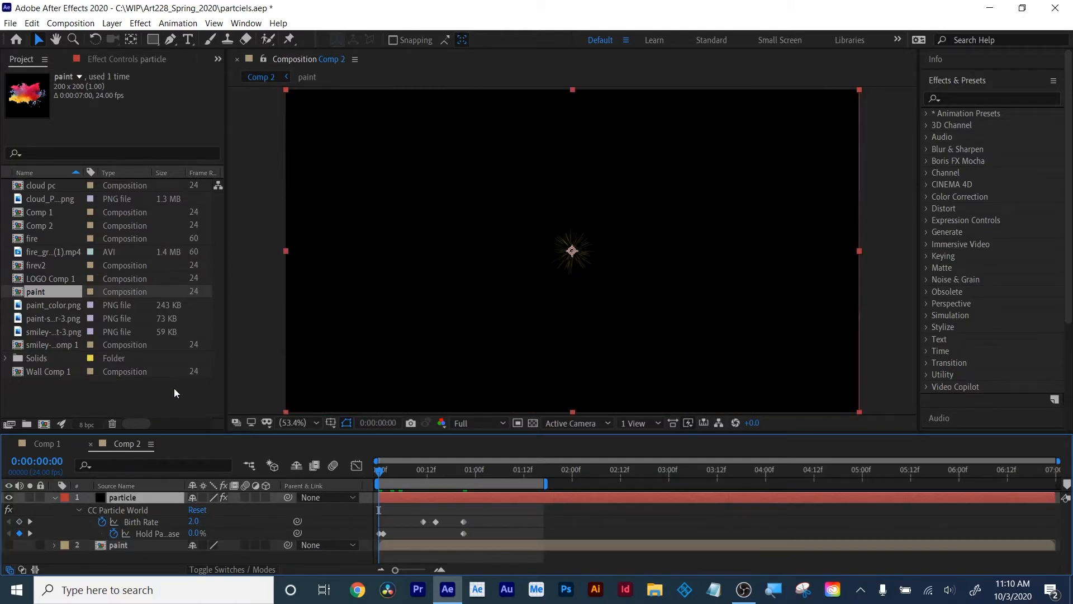
pyautogui.click(135, 60)
pyautogui.click(7, 89)
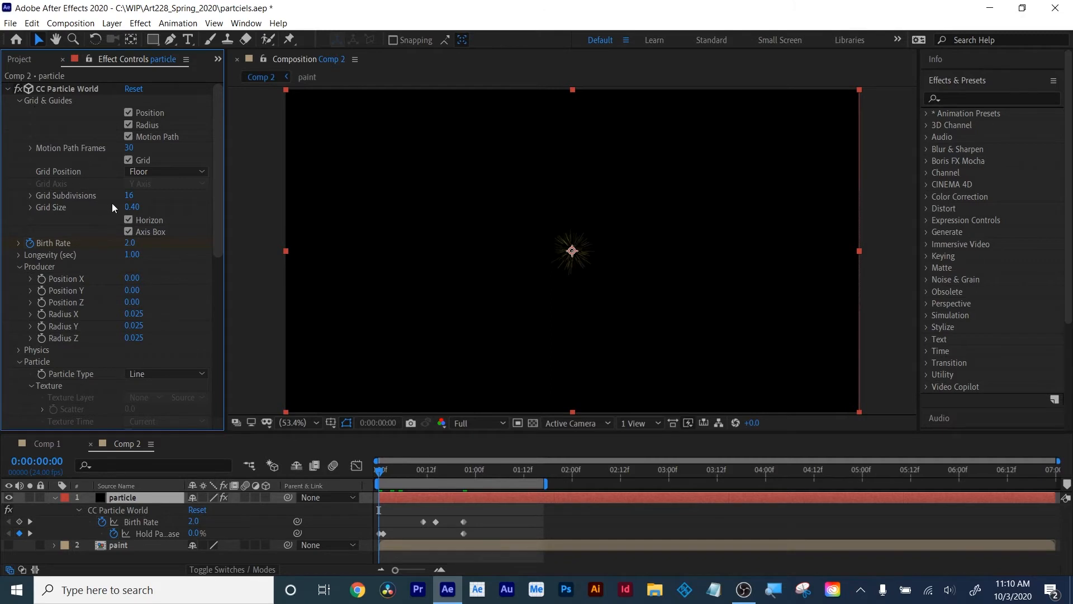
pyautogui.click(20, 266)
pyautogui.click(19, 278)
pyautogui.click(161, 291)
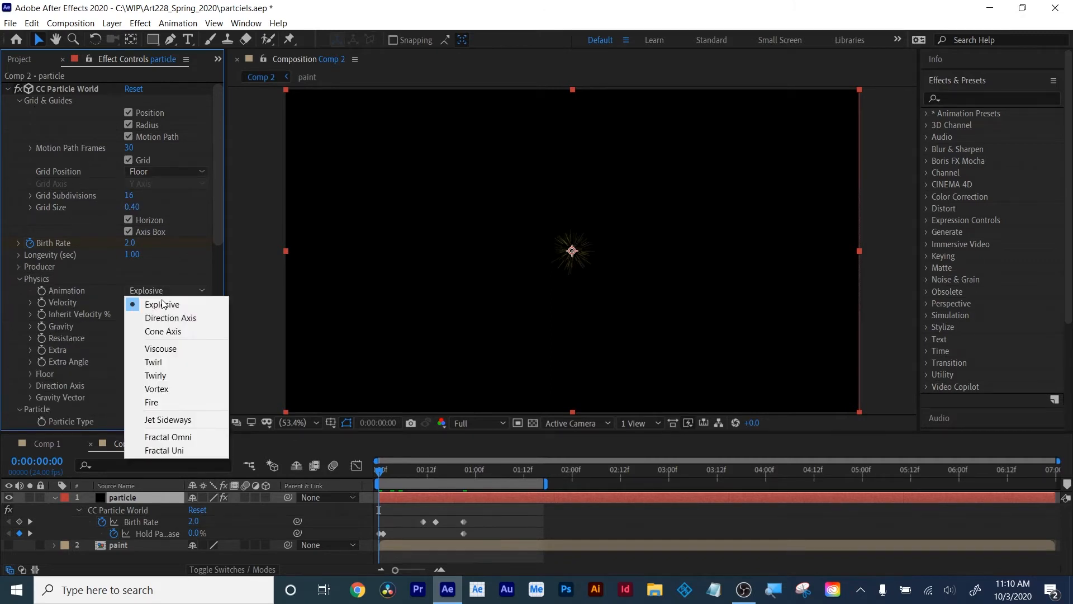
pyautogui.click(154, 403)
# Play the Fire particle animation from the first frame, then scrub to 0:00:00:18
pyautogui.press('space')
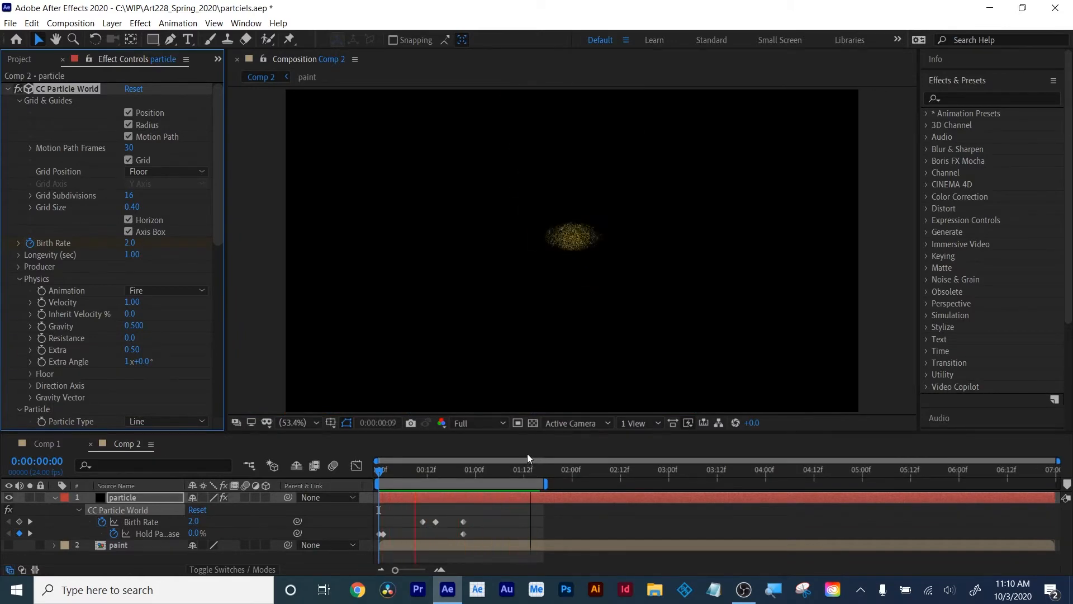
pyautogui.press('space')
pyautogui.moveTo(484, 472); pyautogui.dragTo(448, 477)
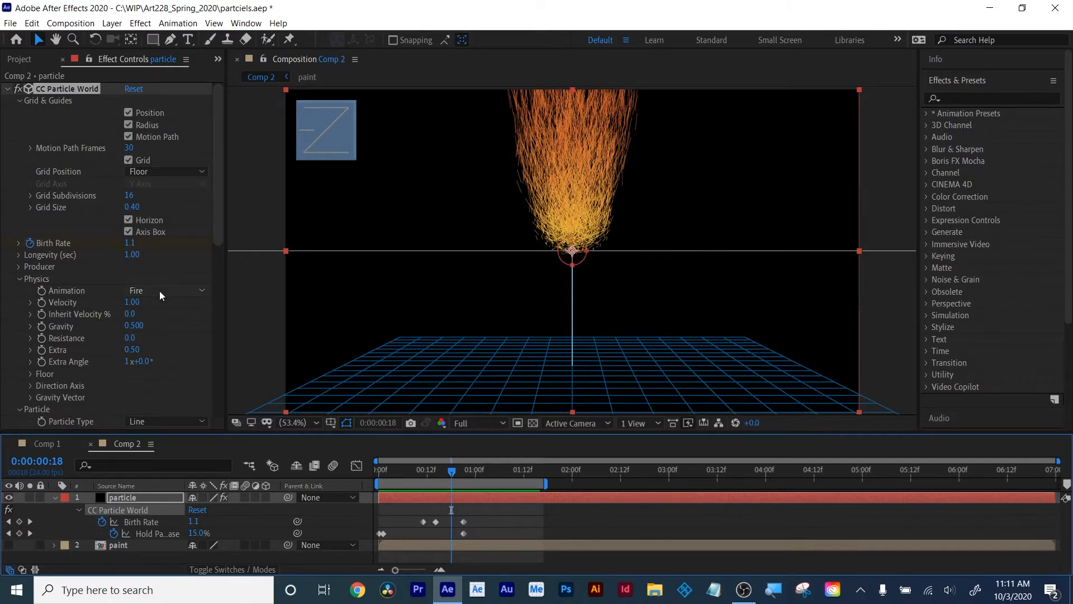
# Set the Effect Camera's Rotation X to 90° and scrub ahead to 0:00:01:06 to view the particles
pyautogui.scroll(-10, 159, 290)
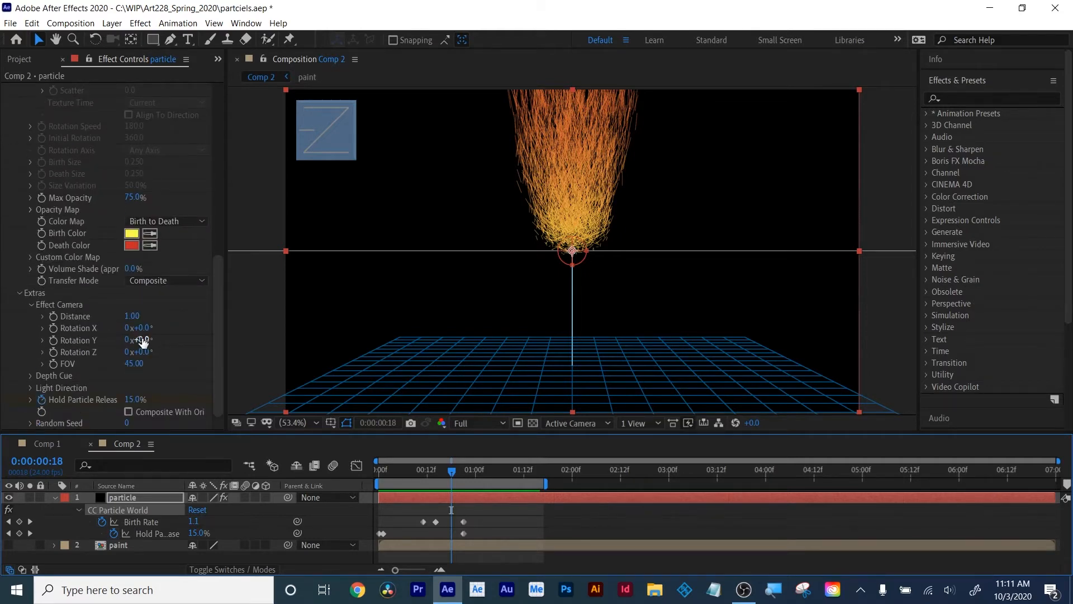
pyautogui.moveTo(142, 340); pyautogui.dragTo(143, 367)
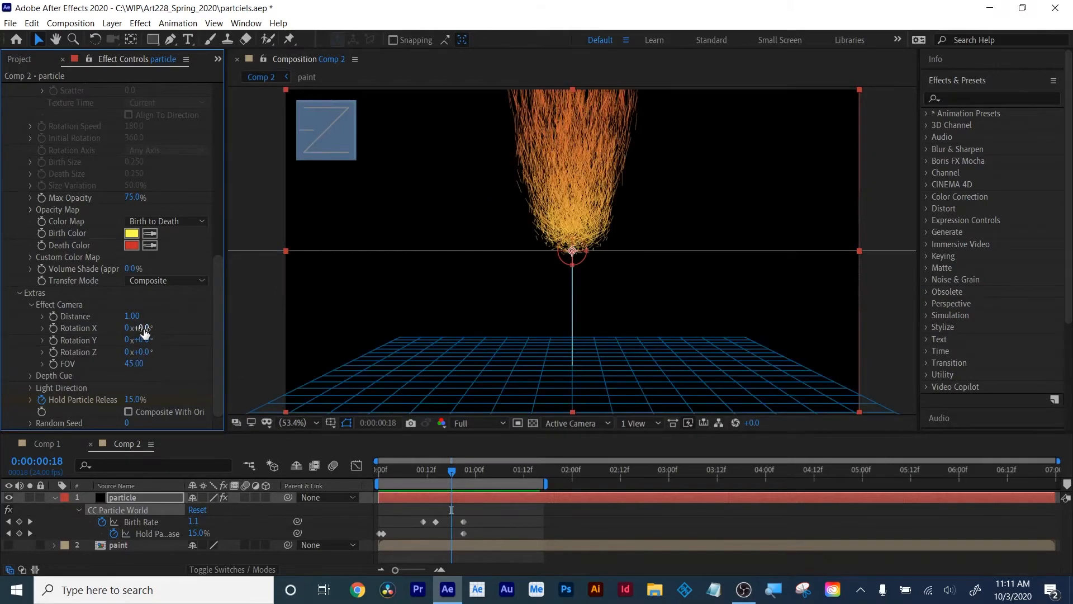
pyautogui.moveTo(139, 328); pyautogui.dragTo(207, 333)
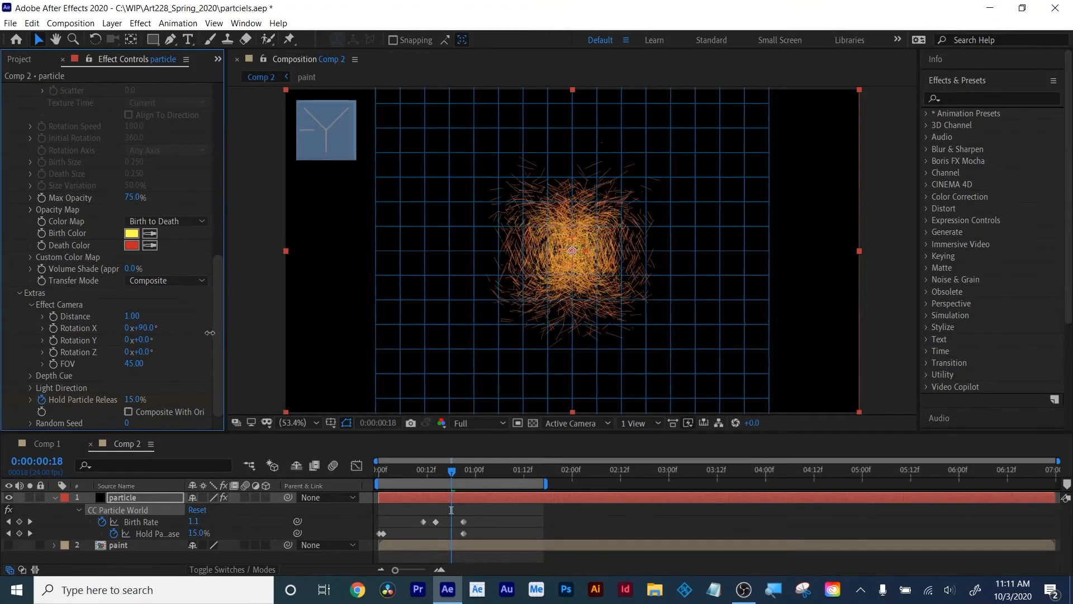
pyautogui.click(148, 328)
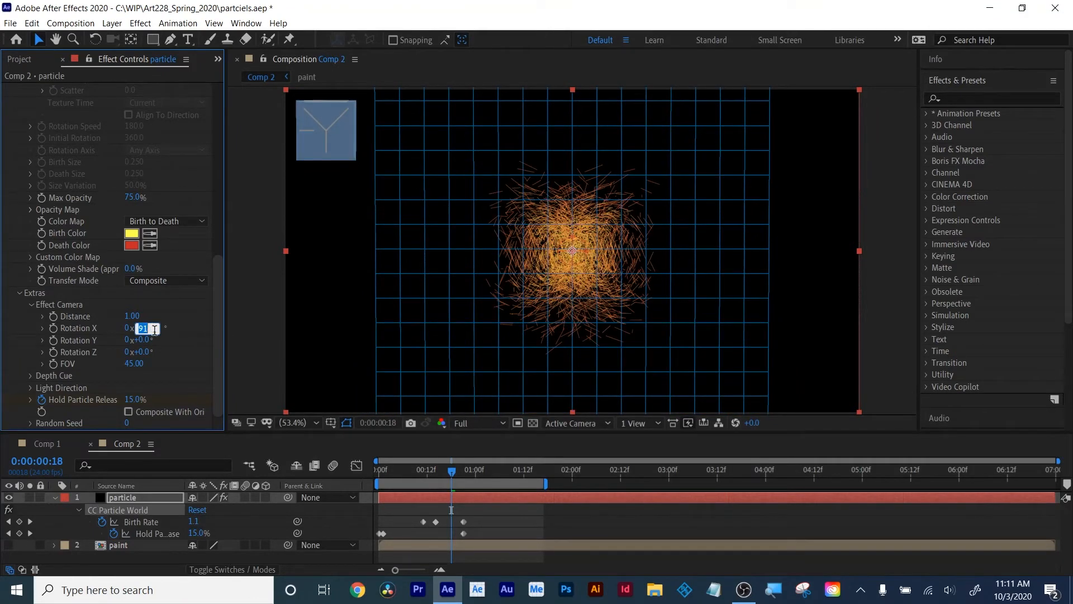
pyautogui.write('90')
pyautogui.press('Return')
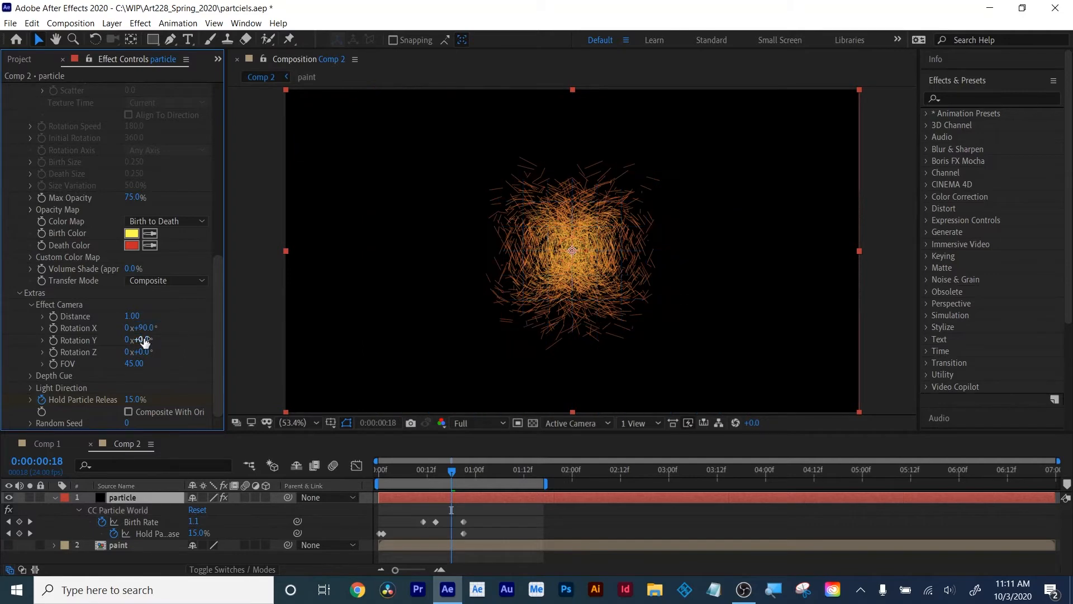
pyautogui.moveTo(454, 469); pyautogui.dragTo(502, 479)
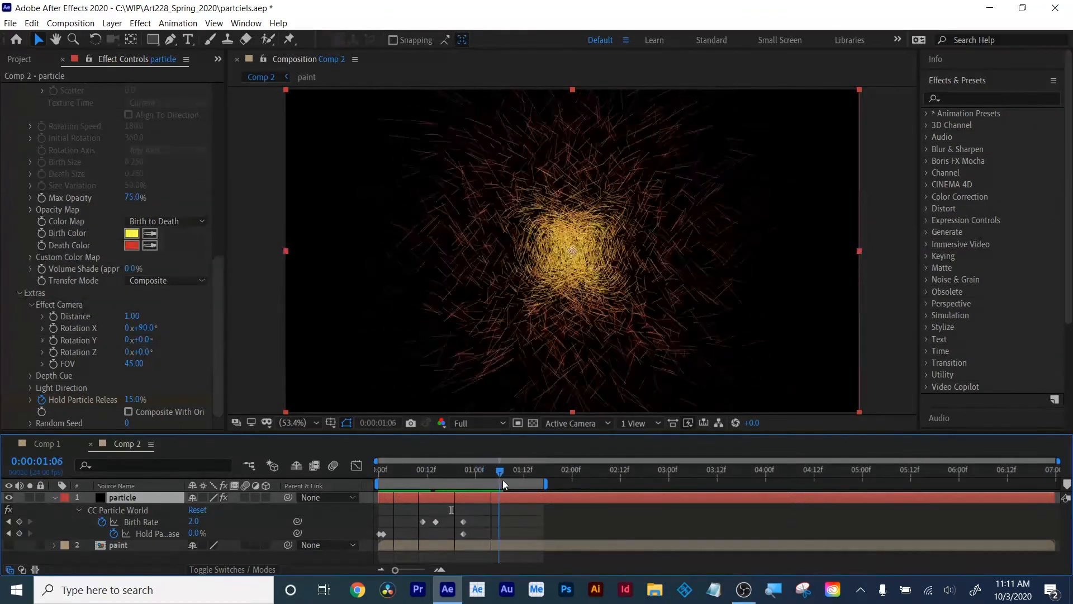
# Set the Producer's Radius X and Radius Y to 0.175 and Radius Z to 0.255, then scrub back to 0:00:00:22
pyautogui.scroll(10, 182, 198)
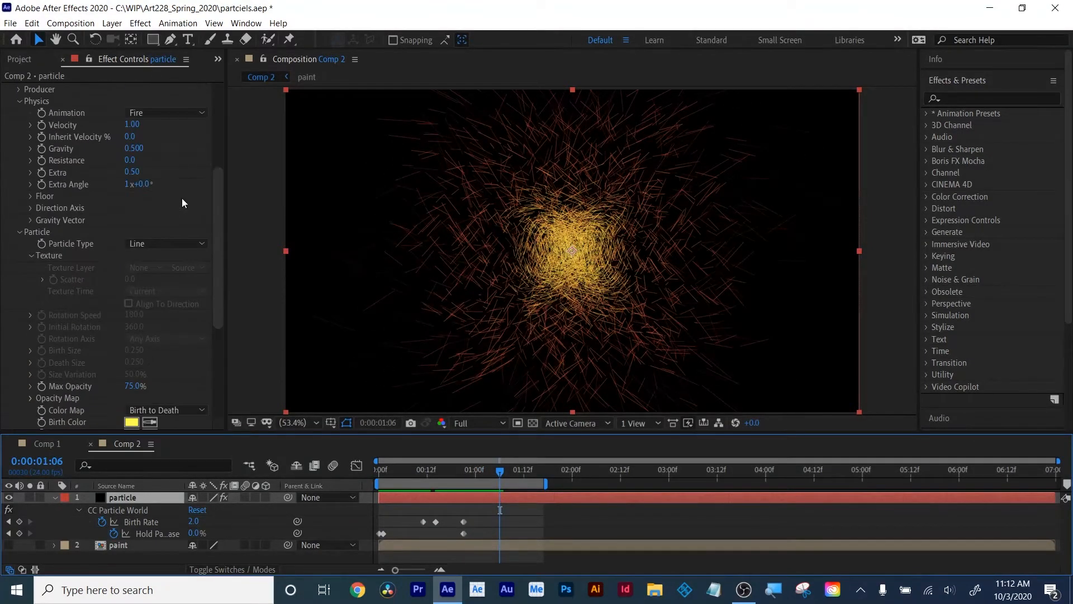
pyautogui.scroll(2, 172, 201)
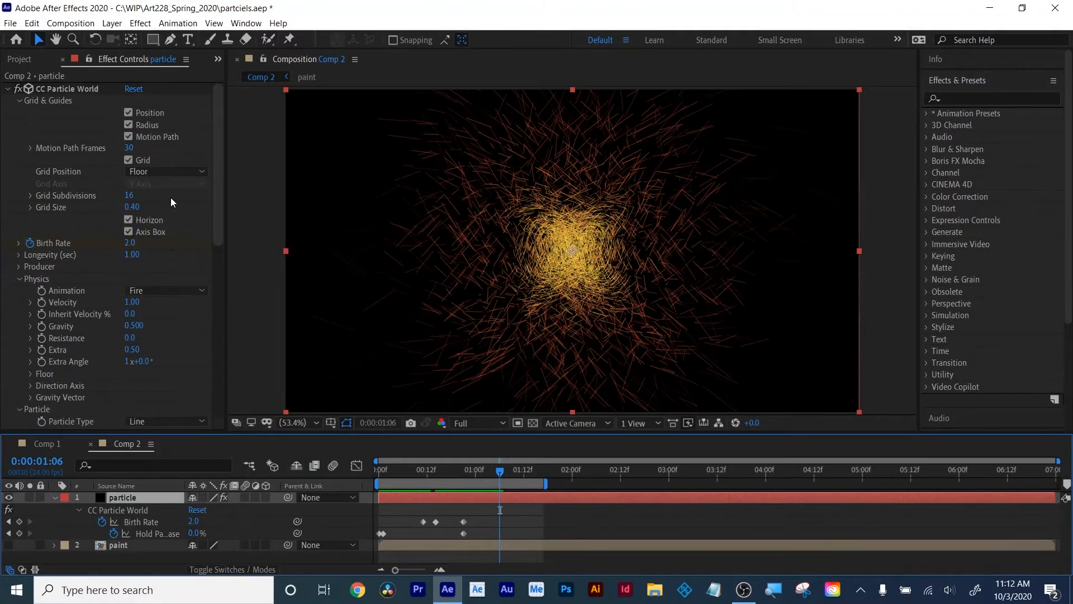
pyautogui.click(16, 280)
pyautogui.click(19, 265)
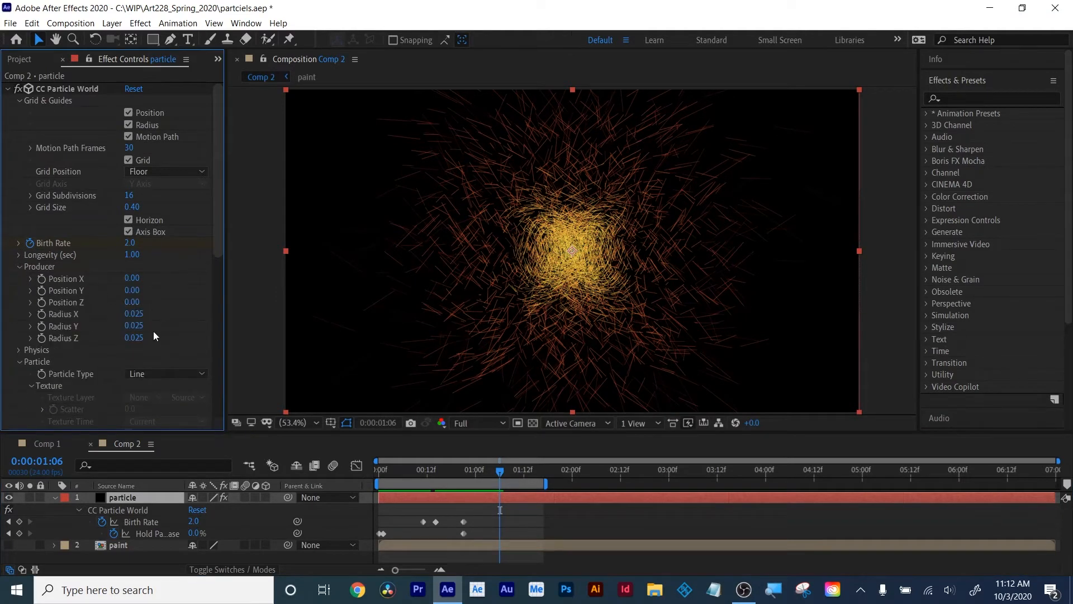
pyautogui.moveTo(144, 314); pyautogui.dragTo(156, 346)
pyautogui.moveTo(501, 463); pyautogui.dragTo(467, 472)
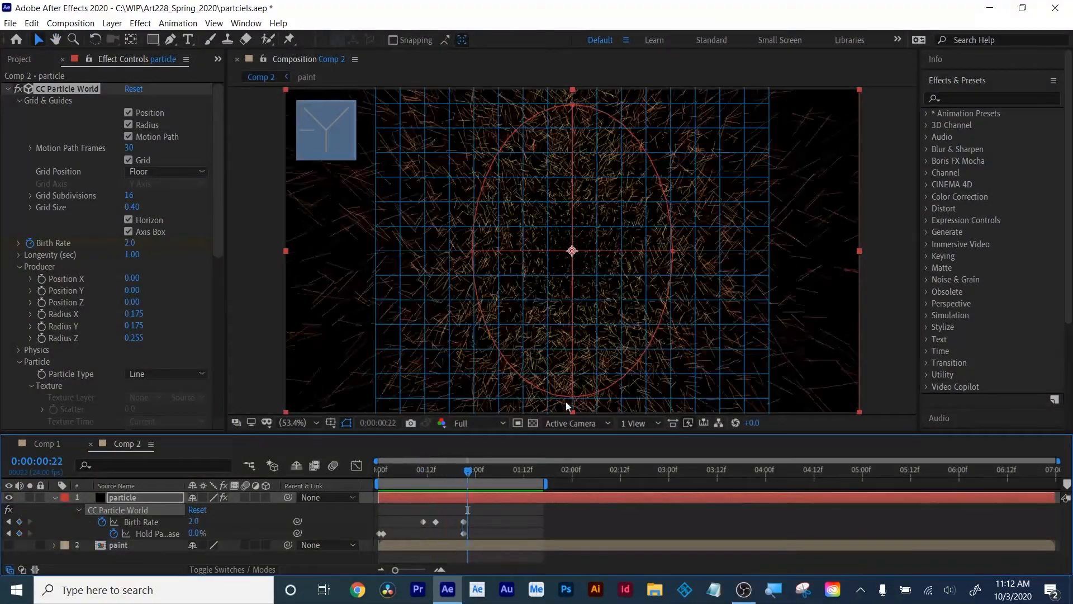
# Hide the effect's Position, Radius, Motion Path, Grid, Horizon and Axis Box guides, and scrub to 0:00:00:20
pyautogui.click(129, 112)
pyautogui.click(129, 124)
pyautogui.click(128, 160)
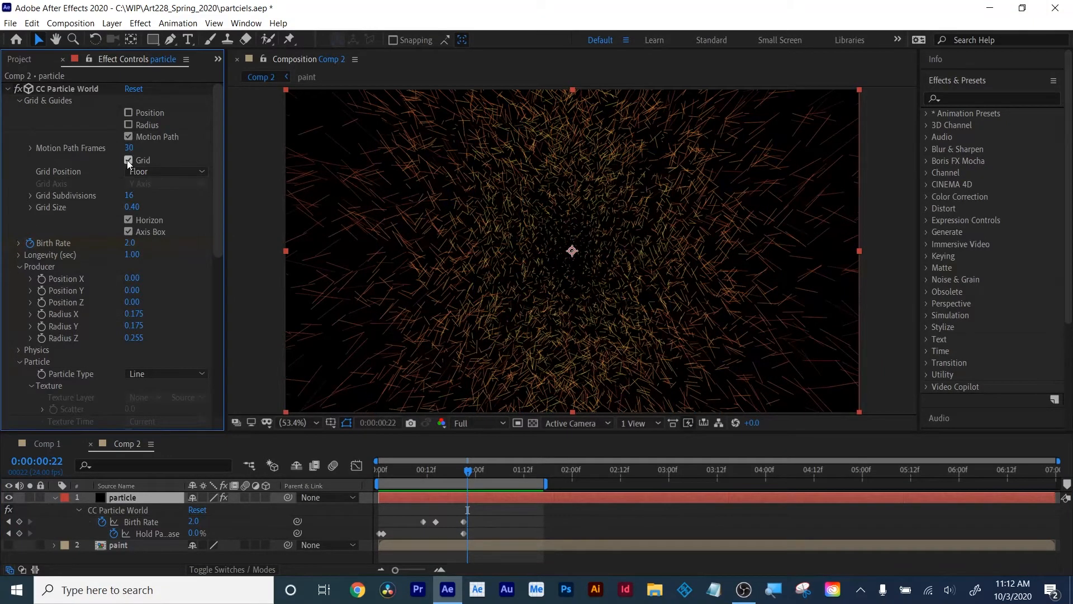
pyautogui.click(128, 160)
pyautogui.click(129, 136)
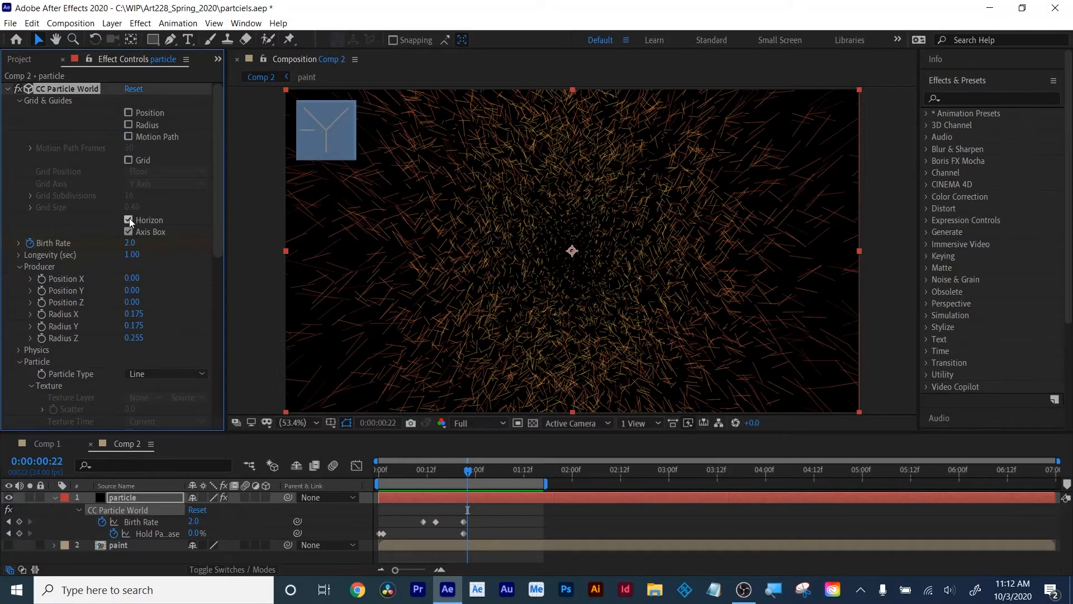
pyautogui.click(129, 233)
pyautogui.rightClick(125, 257)
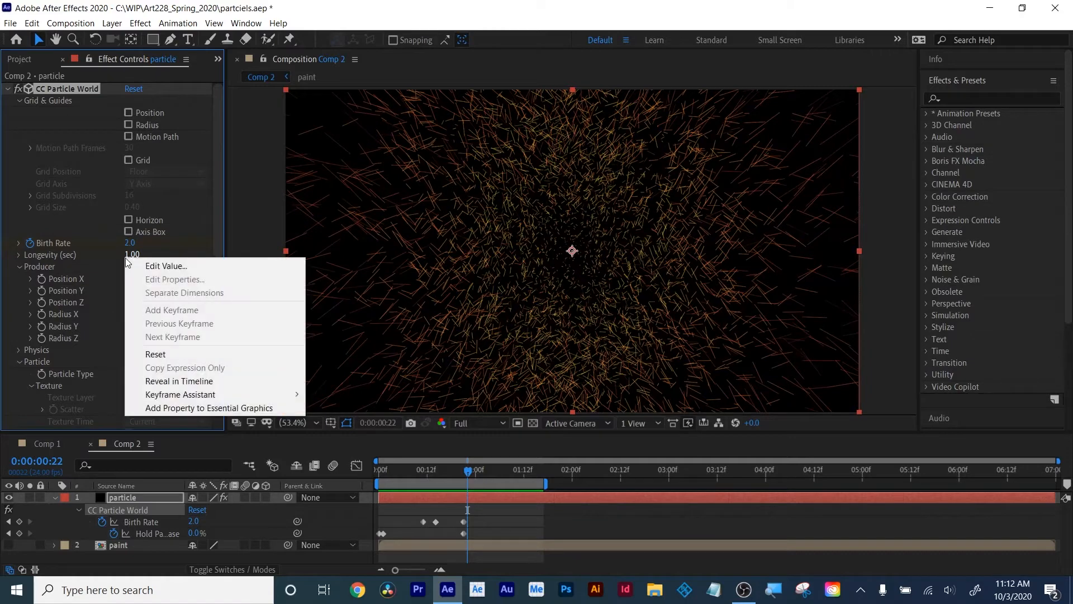
pyautogui.moveTo(442, 472)
pyautogui.mouseDown()
pyautogui.moveTo(374, 472)
pyautogui.moveTo(459, 472)
pyautogui.mouseUp()
# Set the Particle Type to Textured Faded Disc with the paint layer as Texture Layer, and scrub to 0:00:01:01
pyautogui.scroll(-6, 133, 225)
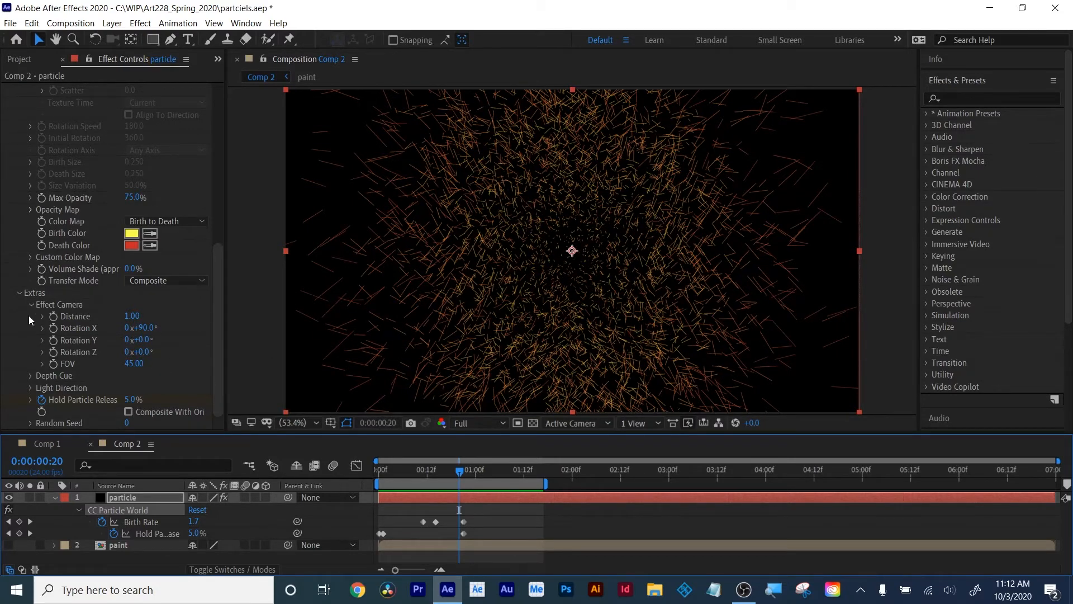
pyautogui.scroll(5, 57, 320)
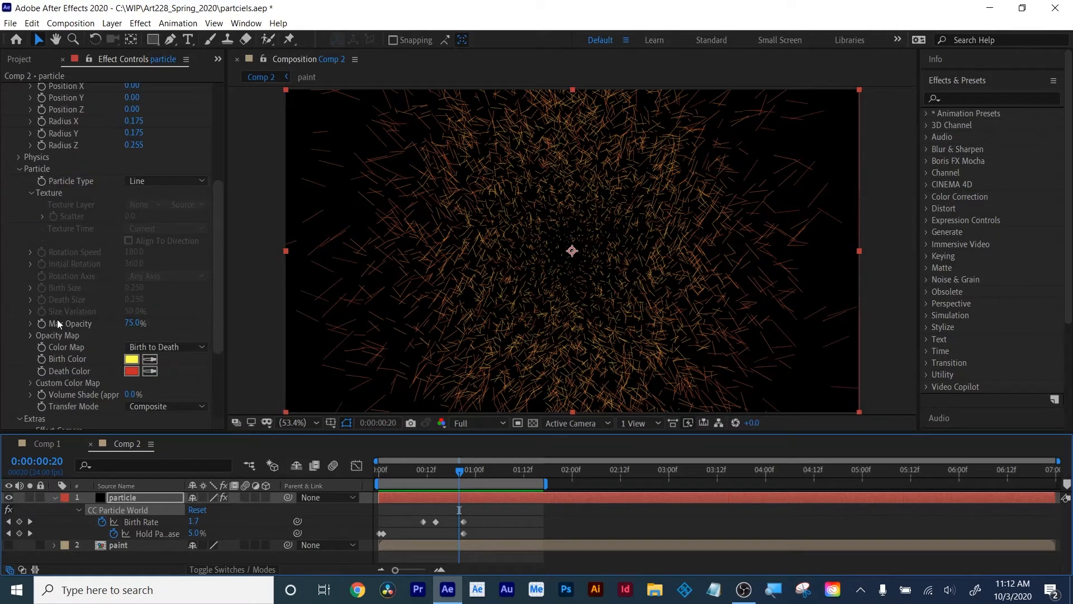
pyautogui.click(154, 180)
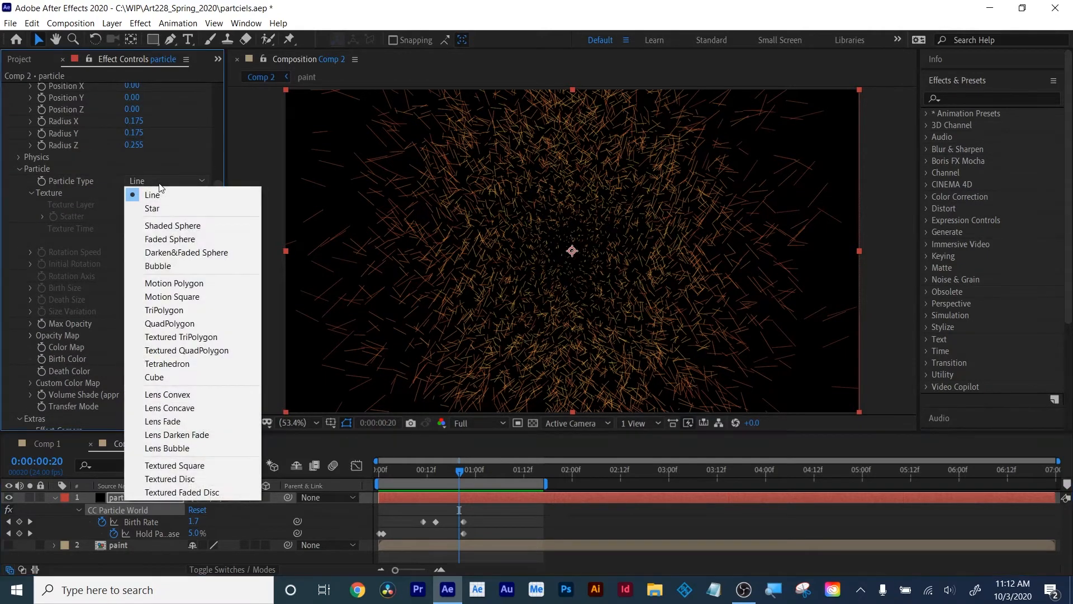
pyautogui.click(188, 492)
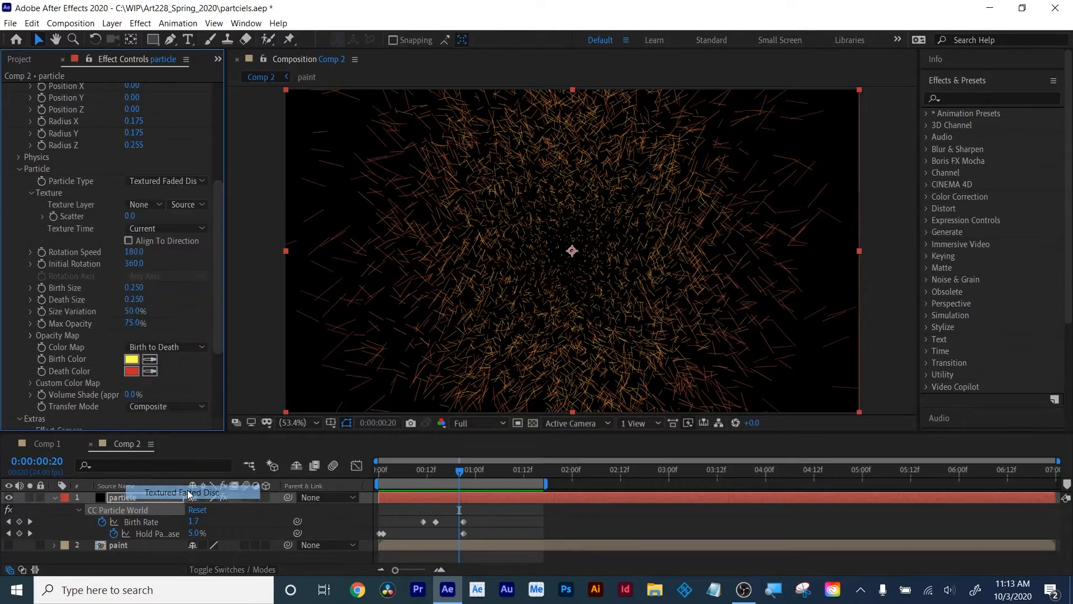
pyautogui.click(146, 205)
pyautogui.click(151, 248)
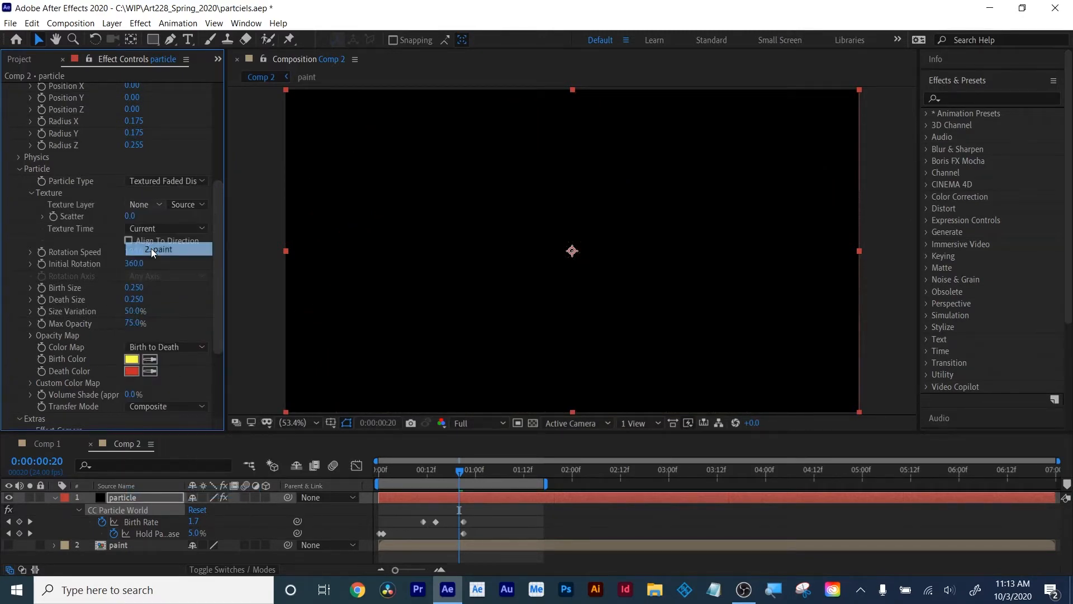
pyautogui.moveTo(449, 472); pyautogui.dragTo(481, 480)
# Change the particles' Birth Color and Death Color to white and set the Death Size to 1.910
pyautogui.click(132, 359)
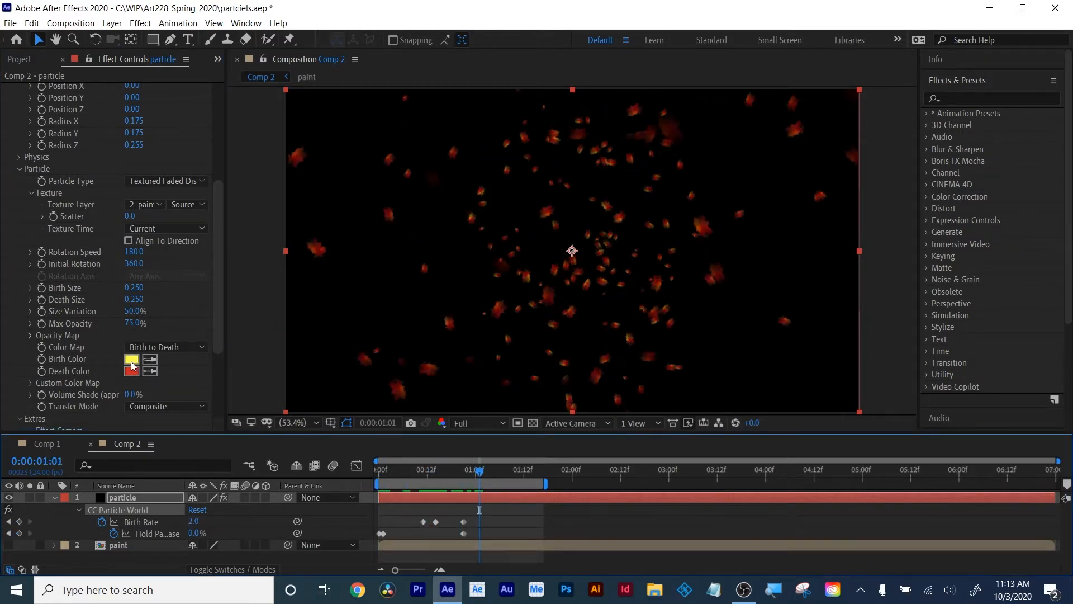
pyautogui.click(623, 328)
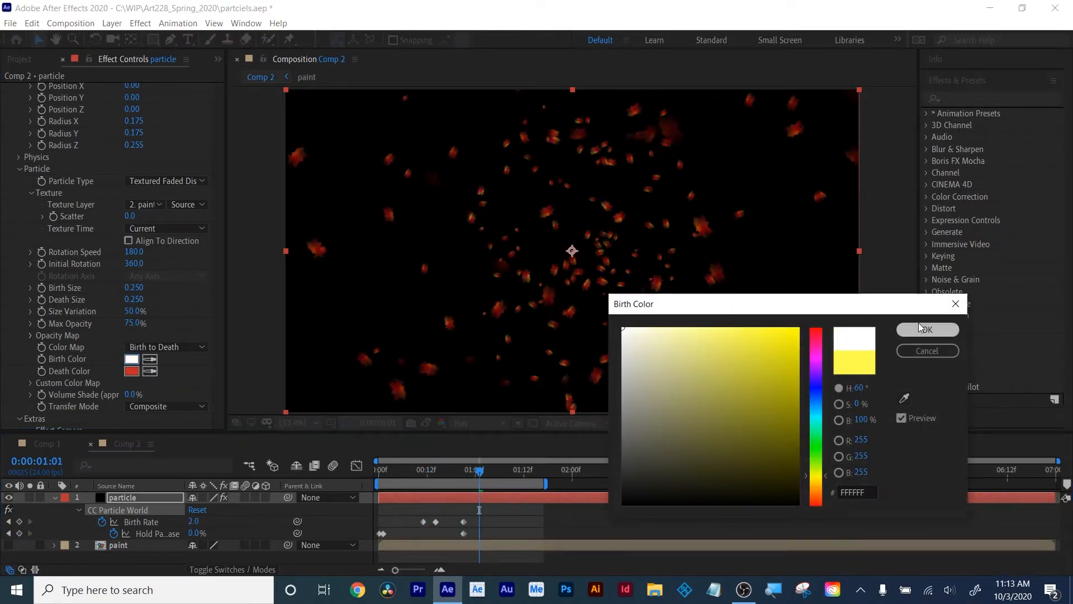
pyautogui.click(925, 329)
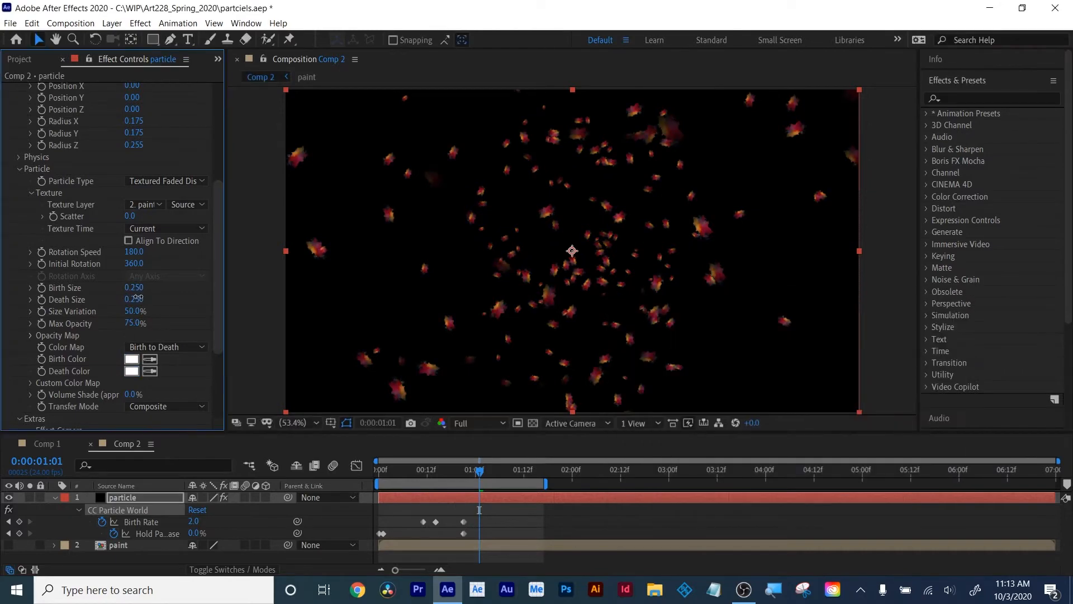
pyautogui.moveTo(138, 297); pyautogui.dragTo(307, 335)
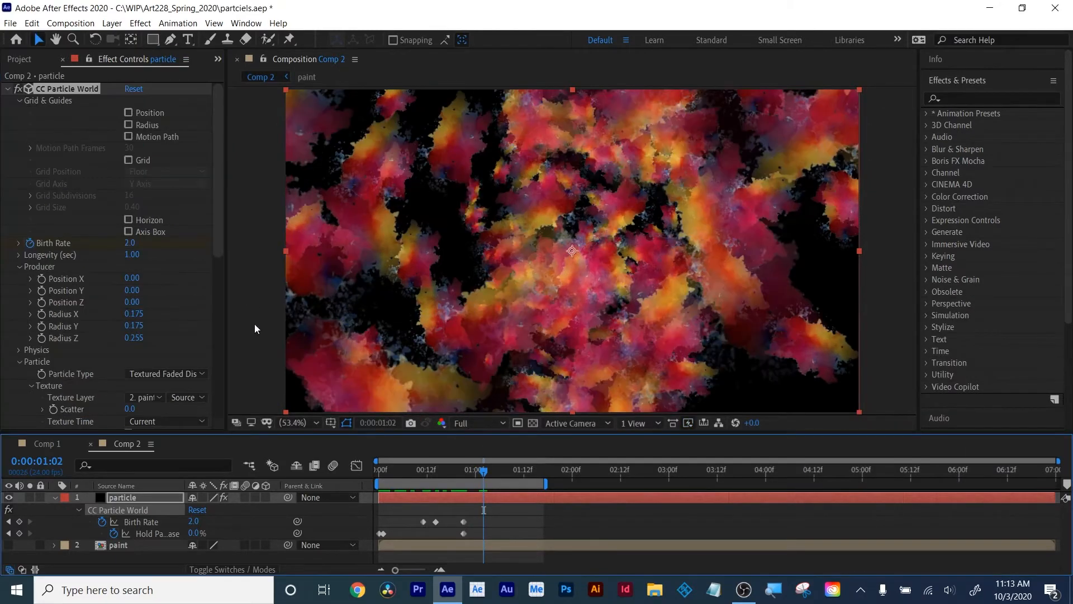
# Set the Physics Resistance to 35.8 and Velocity to 0.95, checking the burst at different times up to 0:00:01:04
pyautogui.scroll(-5, 162, 285)
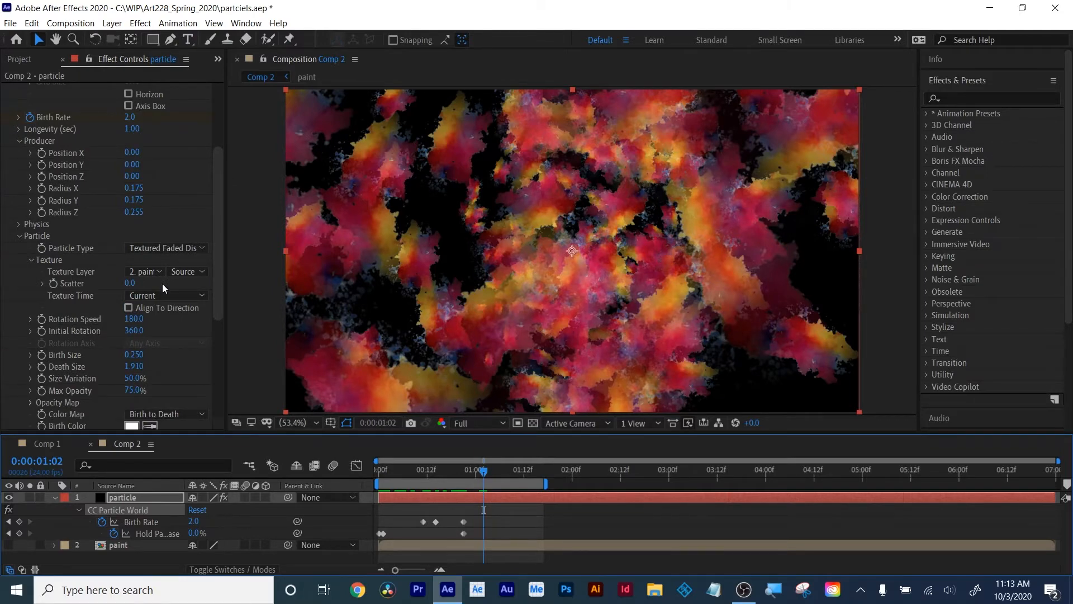
pyautogui.click(16, 223)
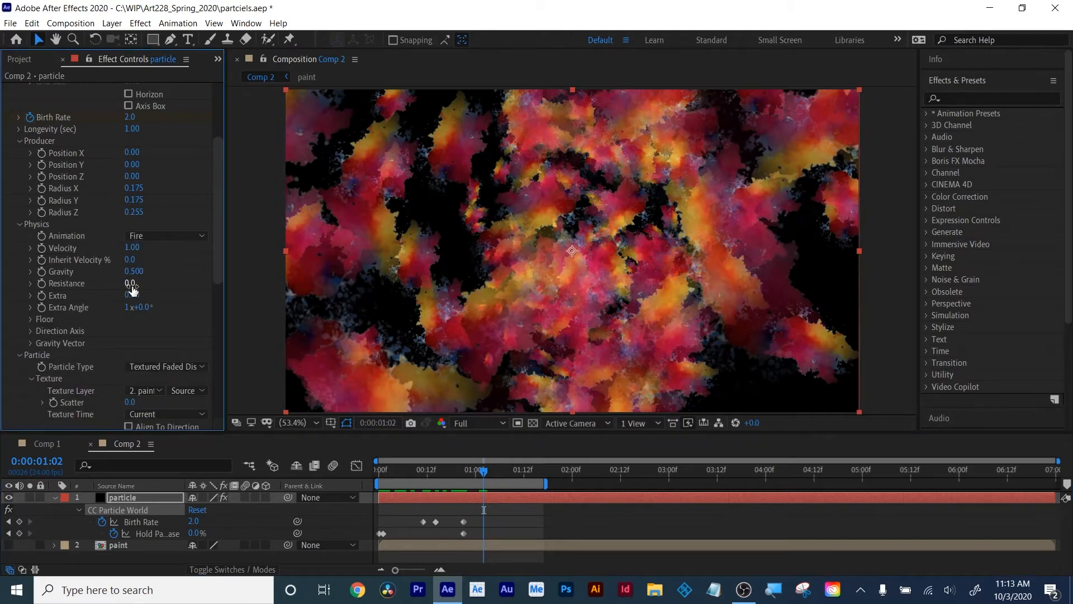
pyautogui.moveTo(129, 283); pyautogui.dragTo(246, 281)
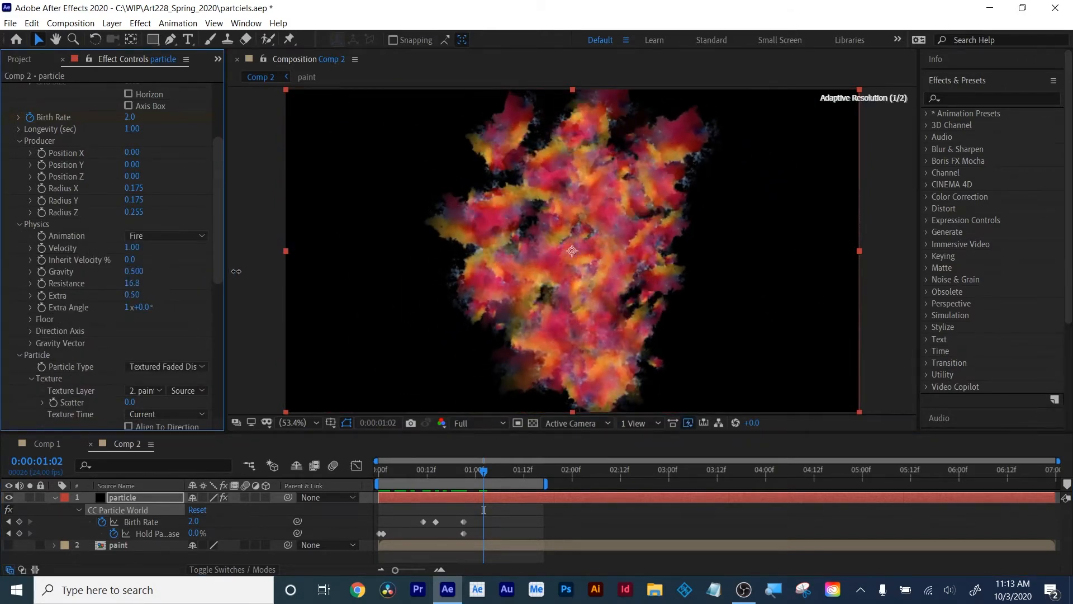
pyautogui.click(456, 474)
pyautogui.moveTo(459, 476); pyautogui.dragTo(460, 476)
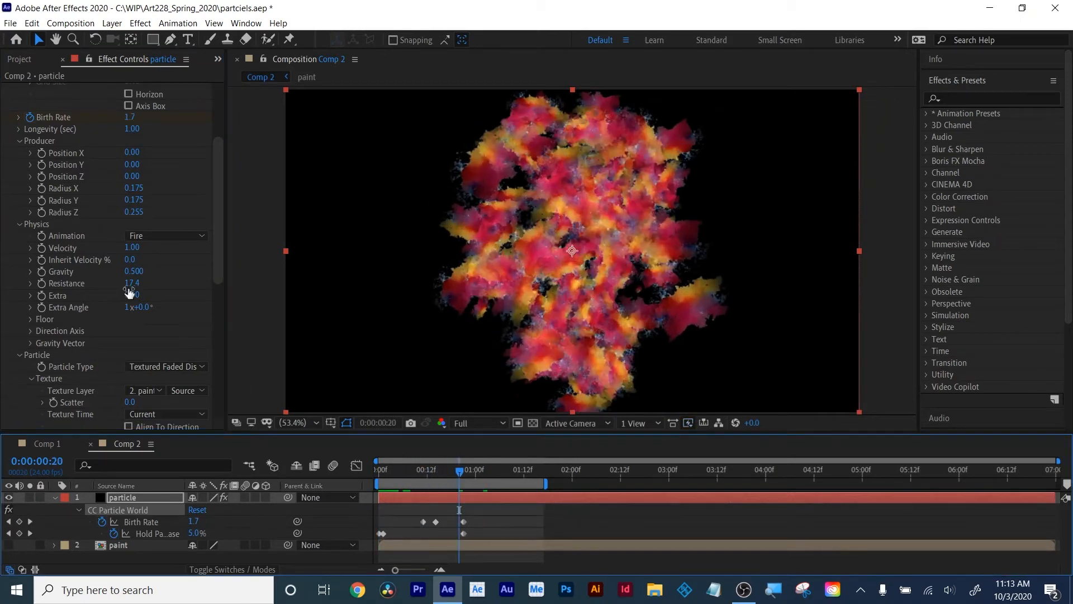
pyautogui.moveTo(129, 284); pyautogui.dragTo(257, 278)
pyautogui.moveTo(132, 247); pyautogui.dragTo(203, 312)
# Set the Physics Gravity to 0
pyautogui.scroll(-1, 160, 312)
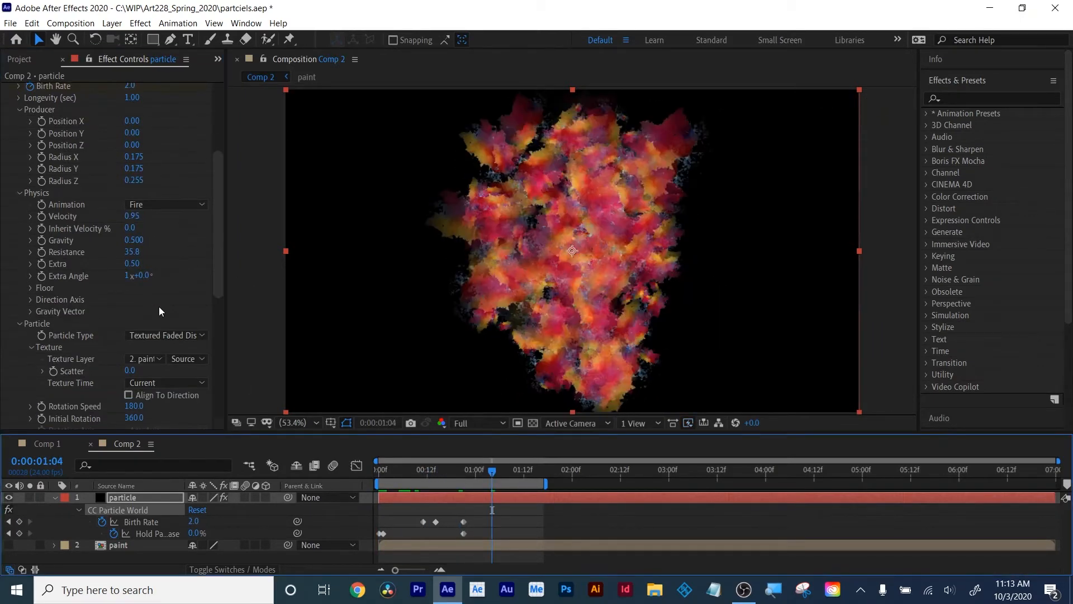
pyautogui.moveTo(133, 240); pyautogui.dragTo(150, 240)
pyautogui.click(136, 240)
pyautogui.write('0')
pyautogui.press('Return')
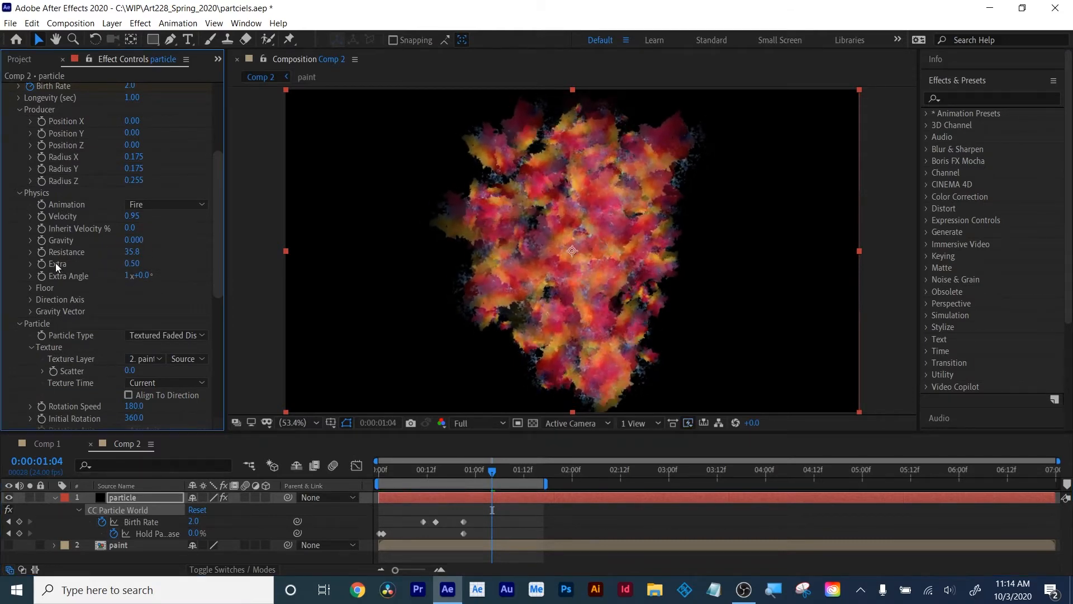
# Redraw the Opacity Map at full opacity over the whole particle life and preview the animation
pyautogui.scroll(-8, 55, 313)
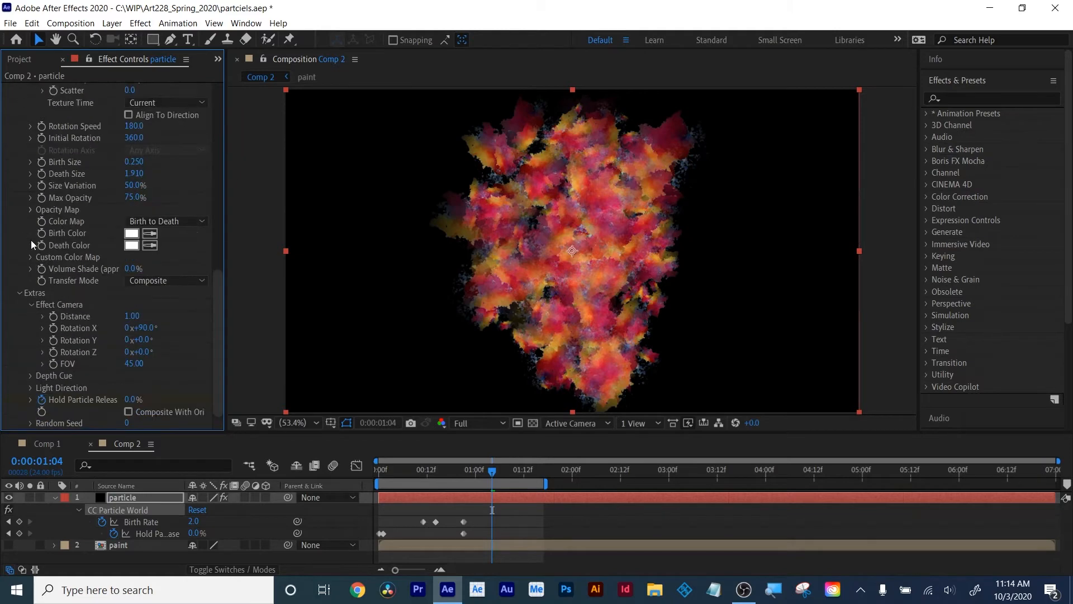
pyautogui.click(30, 210)
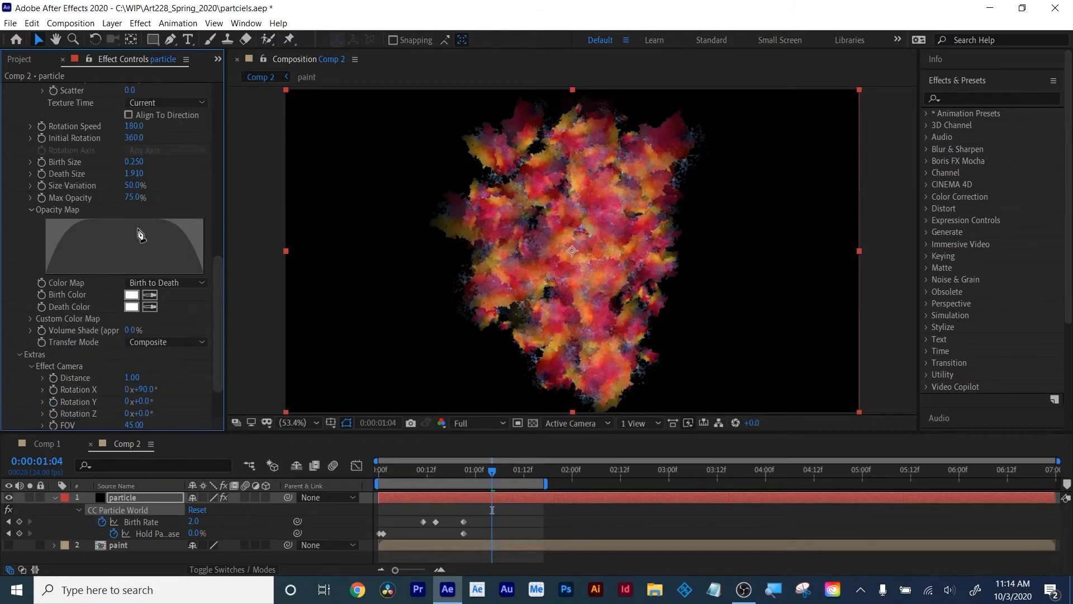
pyautogui.moveTo(30, 219); pyautogui.dragTo(204, 218)
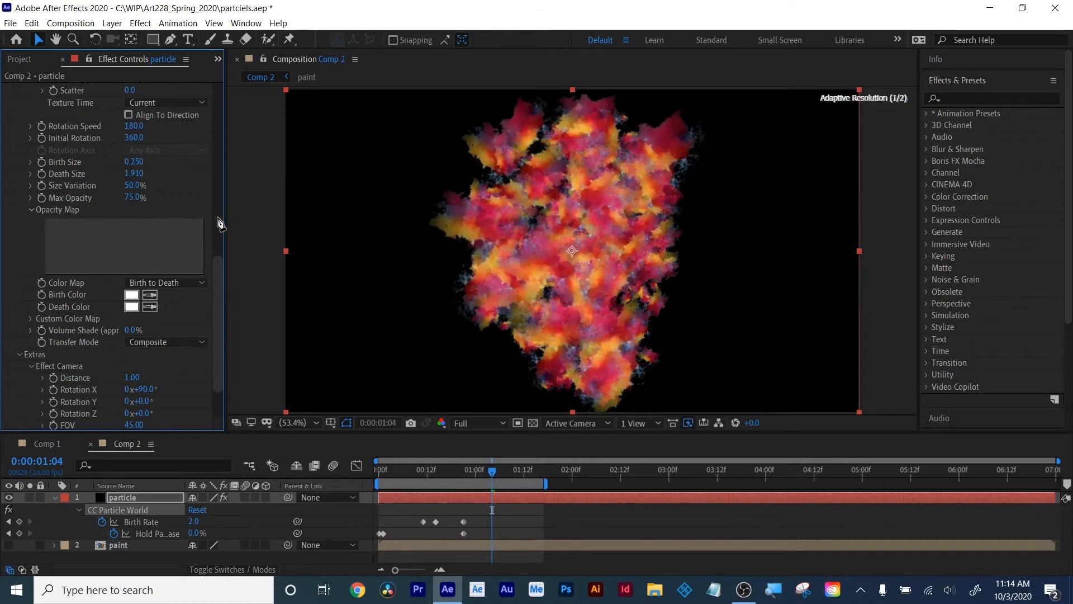
pyautogui.press('space')
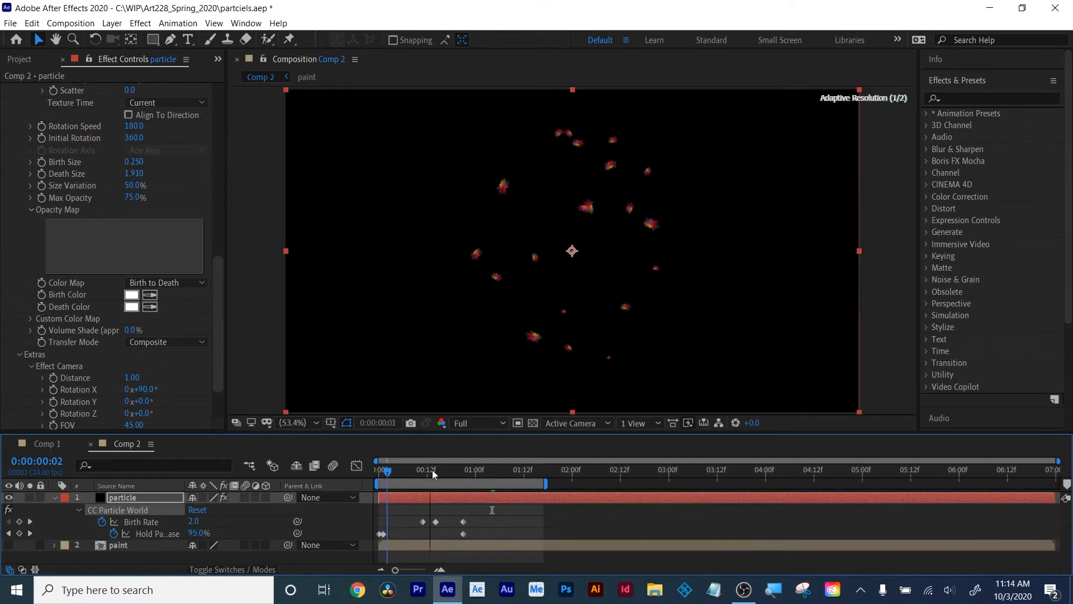
pyautogui.press('space')
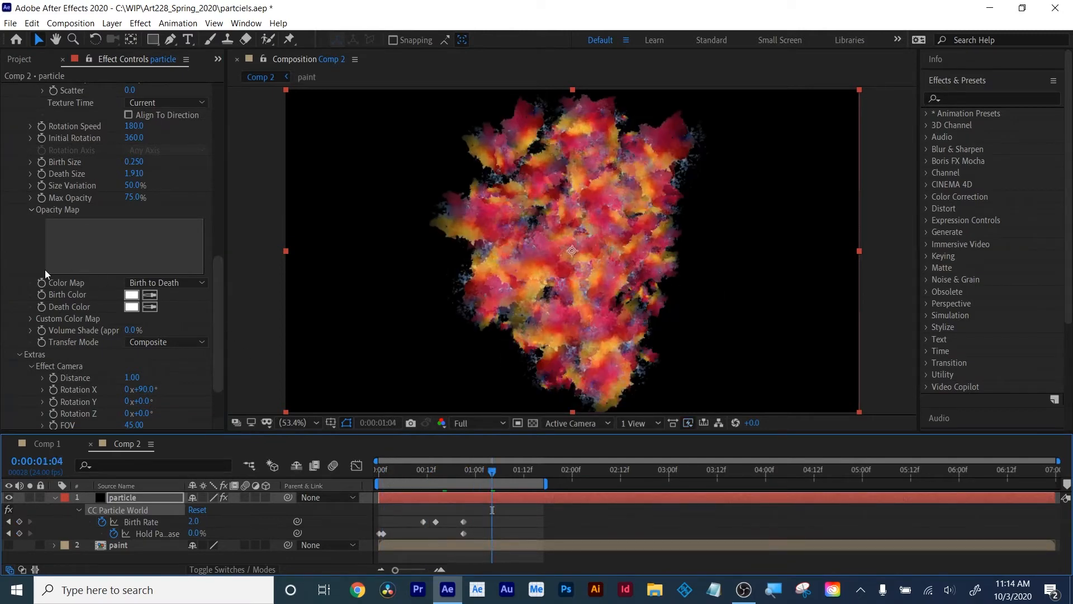
# Try an Opacity Map curve that fades out toward particle death, and redraw the map at full opacity
pyautogui.moveTo(49, 274)
pyautogui.mouseDown()
pyautogui.moveTo(214, 213)
pyautogui.moveTo(177, 221)
pyautogui.mouseUp()
pyautogui.moveTo(1, 223); pyautogui.dragTo(54, 219)
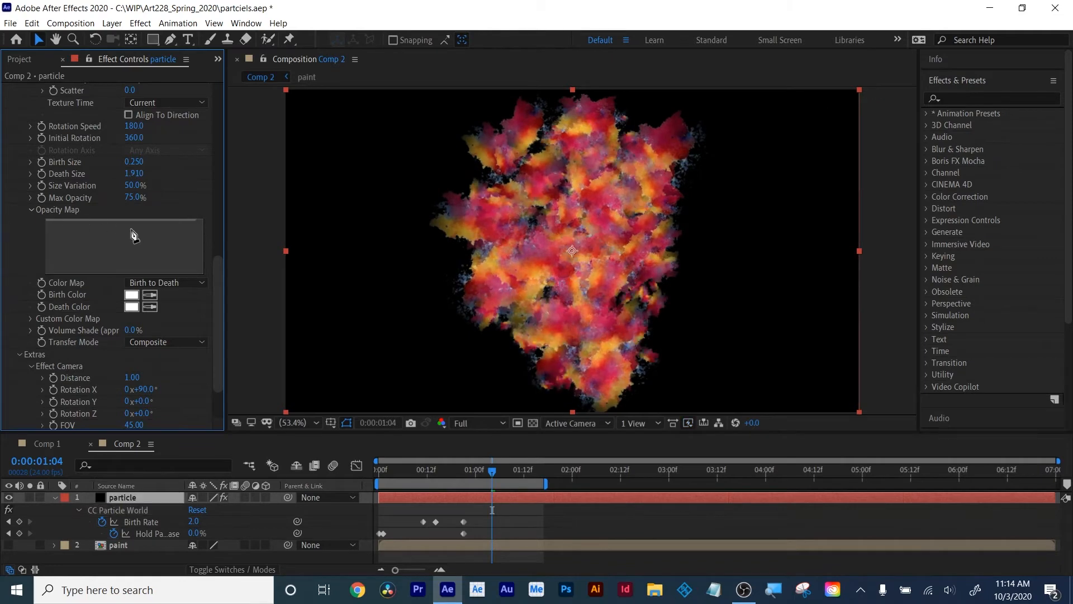
pyautogui.moveTo(207, 275)
pyautogui.mouseDown()
pyautogui.moveTo(143, 232)
pyautogui.moveTo(54, 210)
pyautogui.mouseUp()
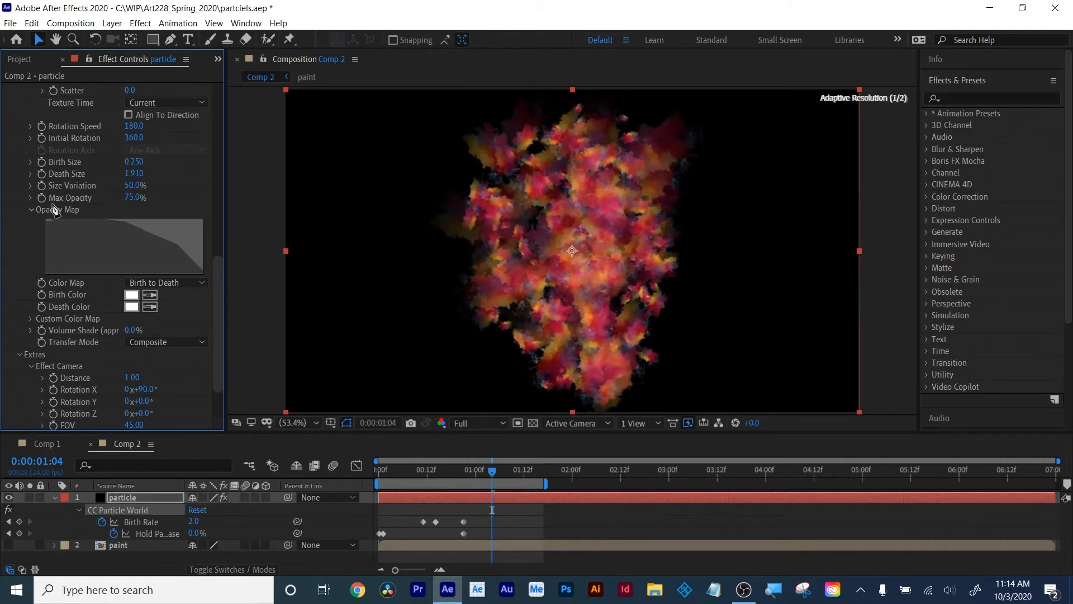
pyautogui.moveTo(45, 271)
pyautogui.mouseDown()
pyautogui.moveTo(123, 237)
pyautogui.moveTo(227, 217)
pyautogui.moveTo(2, 224)
pyautogui.mouseUp()
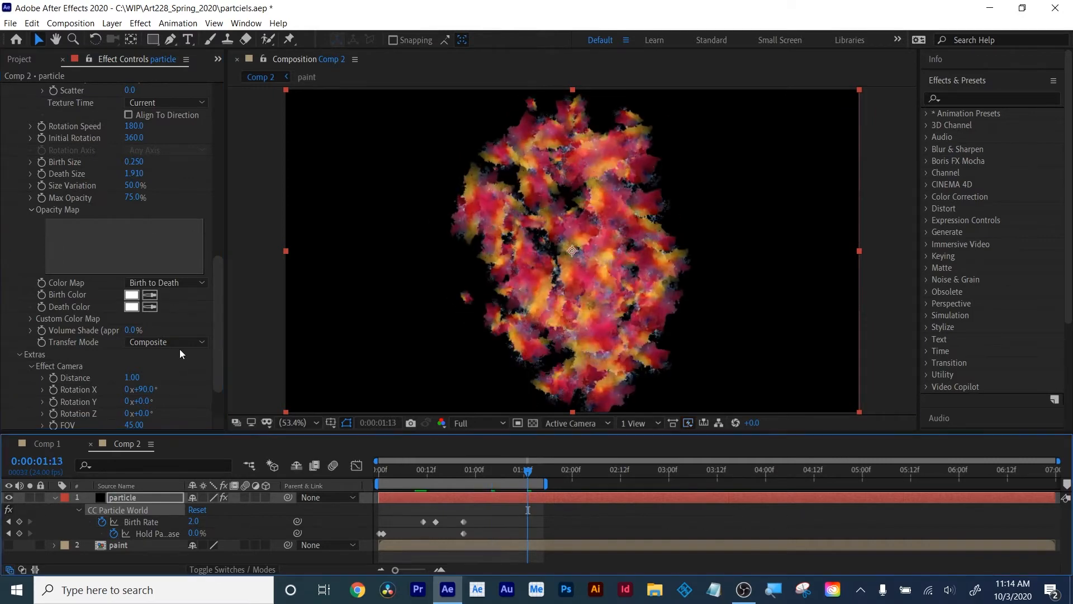
# Try a different Producer Radius X and undo the change
pyautogui.scroll(-2, 157, 337)
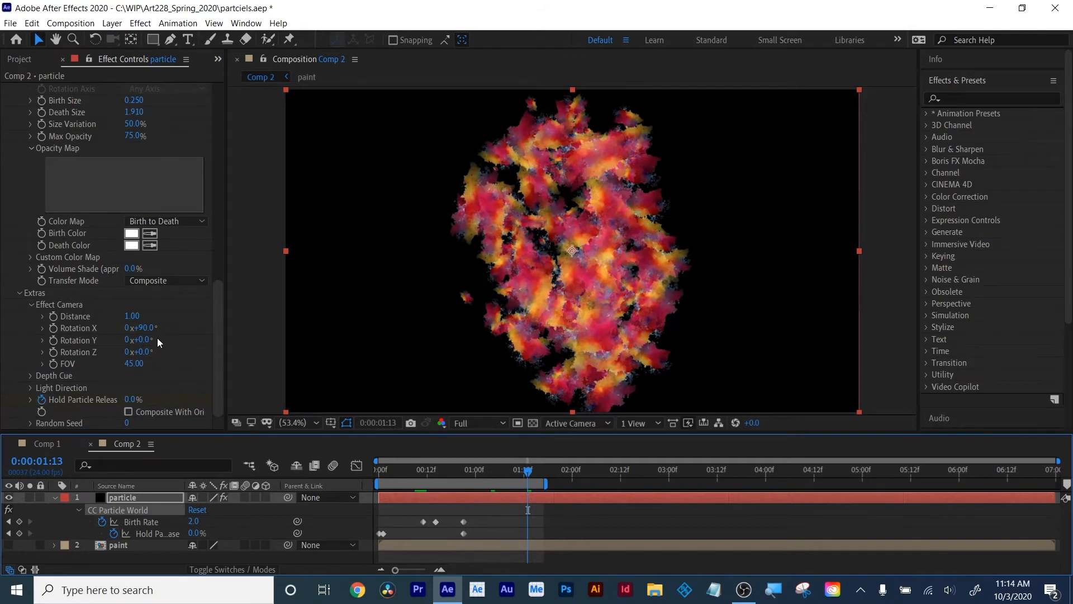
pyautogui.scroll(6, 157, 339)
pyautogui.moveTo(134, 192); pyautogui.dragTo(153, 205)
pyautogui.hotkey('ctrl', 'z')
pyautogui.hotkey('ctrl', 'z')
pyautogui.hotkey('ctrl', 'z')
# Set the Producer's Radius X to 0.415 and Radius Y and Radius Z to 0, and scrub to 0:00:01:02
pyautogui.moveTo(427, 473); pyautogui.dragTo(518, 473)
pyautogui.moveTo(135, 192); pyautogui.dragTo(156, 206)
pyautogui.moveTo(420, 474); pyautogui.dragTo(447, 474)
pyautogui.moveTo(140, 204); pyautogui.dragTo(100, 205)
pyautogui.moveTo(140, 216); pyautogui.dragTo(123, 219)
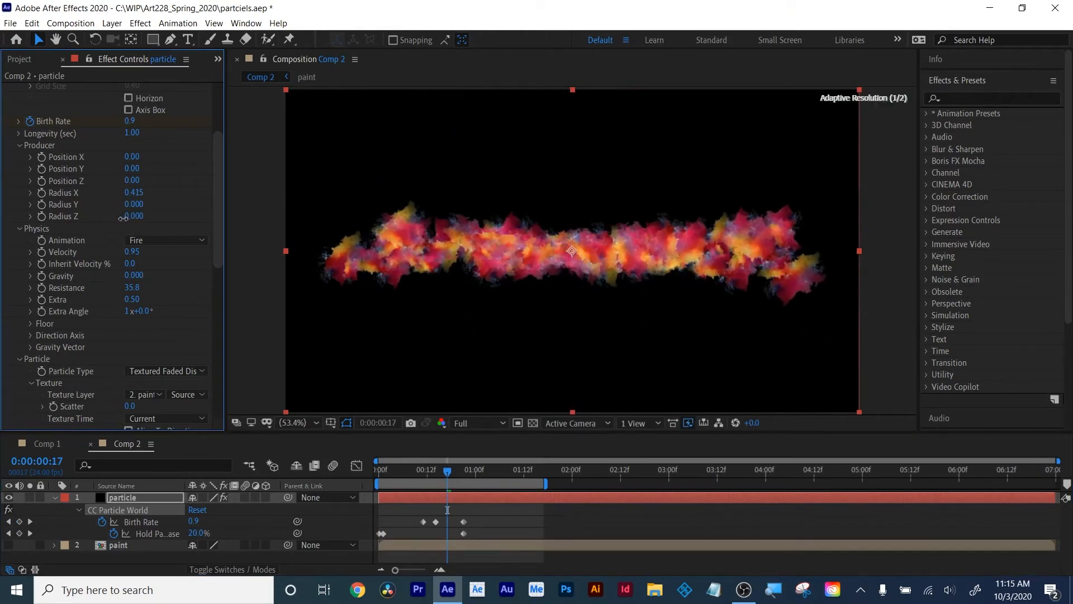
pyautogui.moveTo(420, 471); pyautogui.dragTo(484, 471)
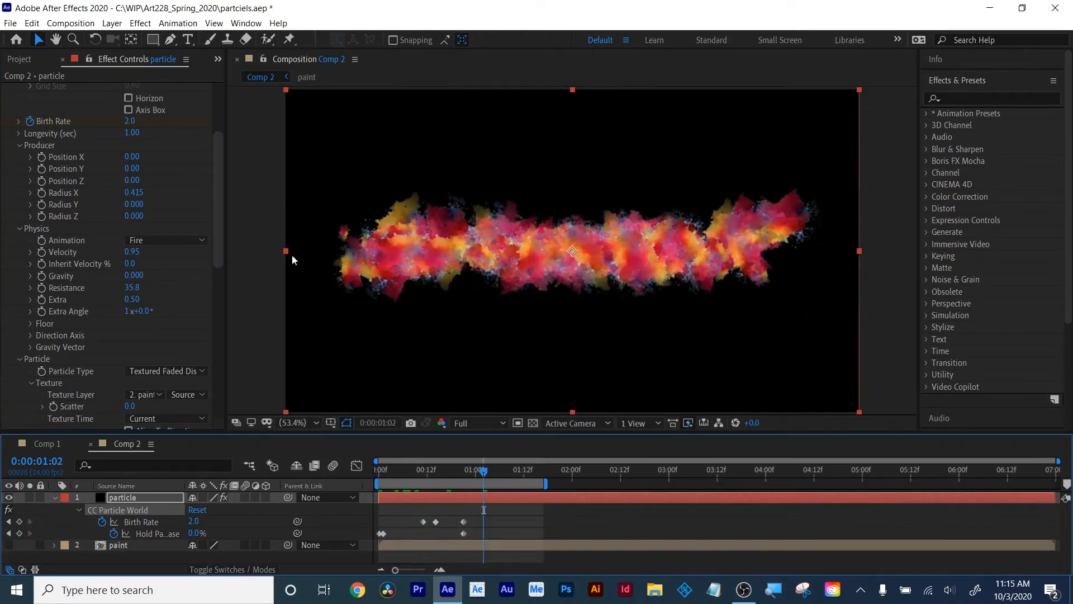
# Add a Birth Rate keyframe with the value 9.9 at 0:00:01:02
pyautogui.scroll(-3, 145, 195)
pyautogui.scroll(7, 159, 200)
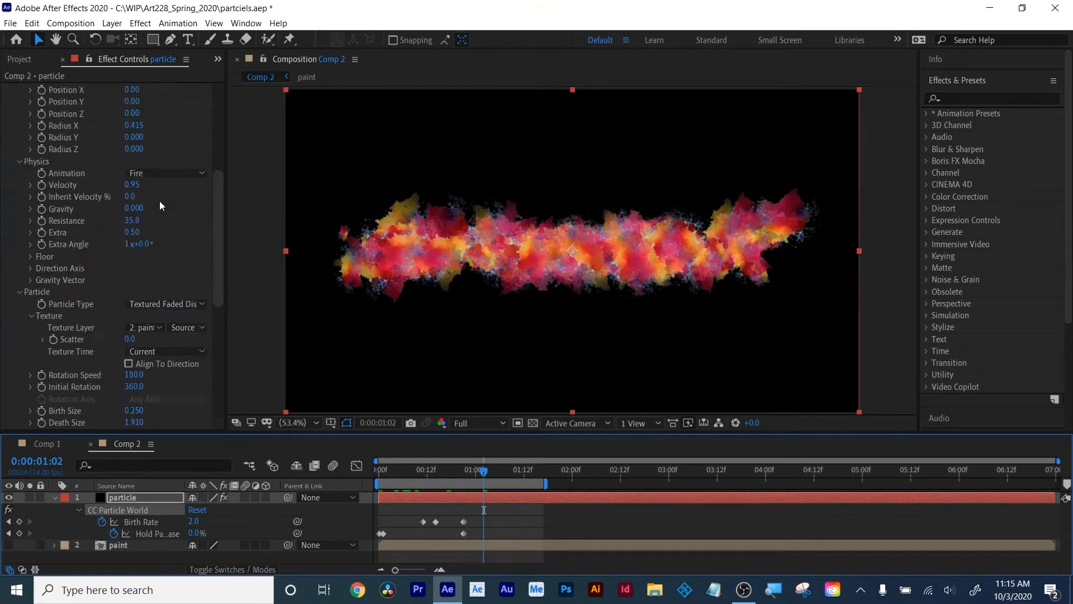
pyautogui.moveTo(130, 243)
pyautogui.mouseDown()
pyautogui.moveTo(184, 249)
pyautogui.moveTo(146, 239)
pyautogui.mouseUp()
# Set the particles' Birth Size to 0.340 and Death Size to 13.350, and scrub ahead to check frame coverage
pyautogui.scroll(-5, 176, 300)
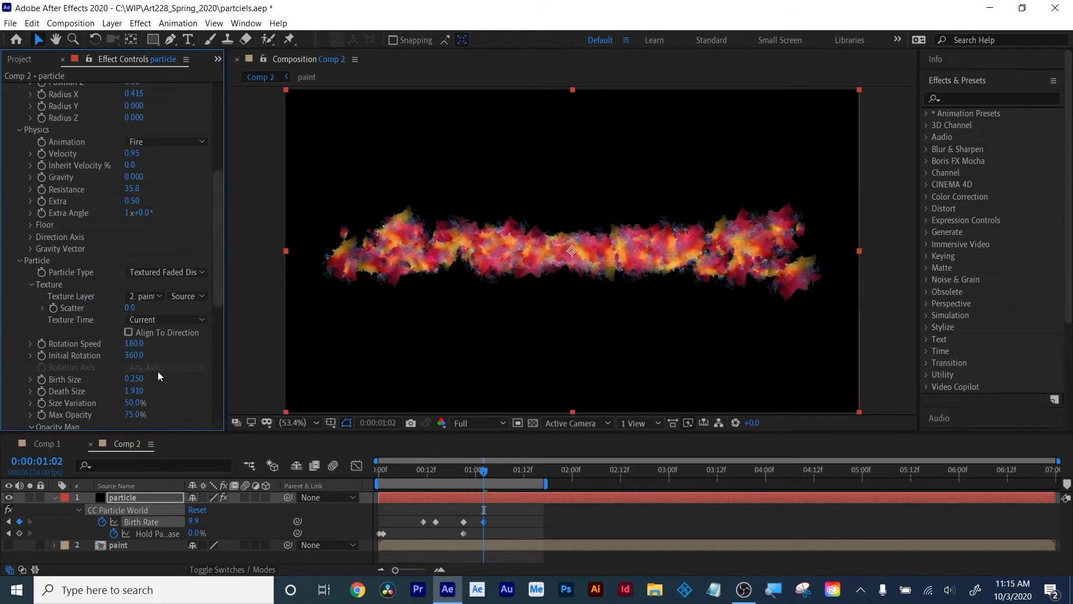
pyautogui.moveTo(135, 383); pyautogui.dragTo(848, 310)
pyautogui.moveTo(513, 471); pyautogui.dragTo(548, 465)
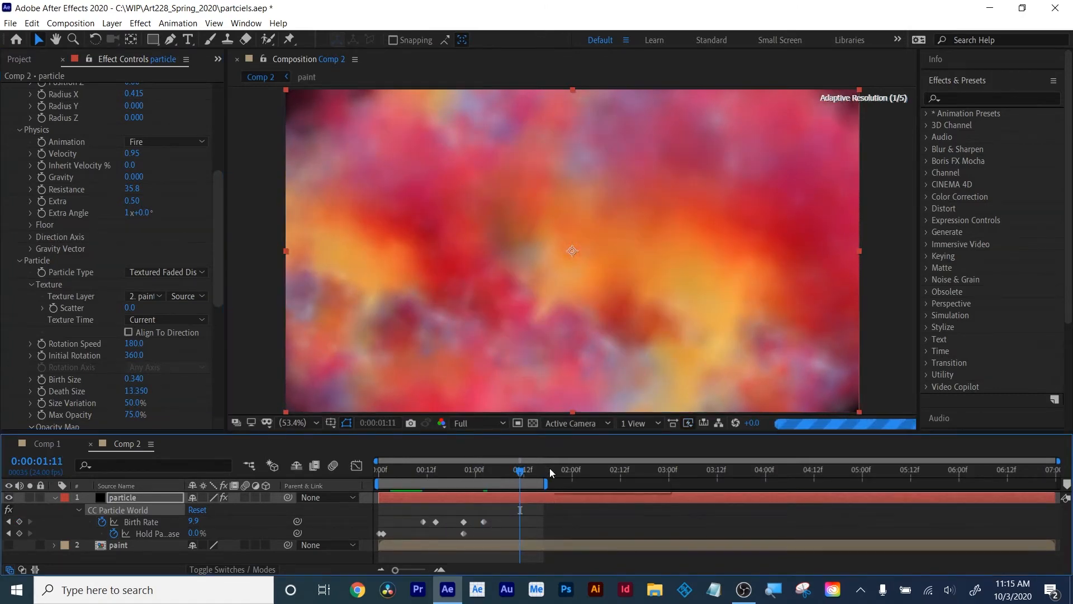
# Return to the first frame, deselect the particle layer and look through the remaining particle and camera settings
pyautogui.press('Home')
pyautogui.click(537, 520)
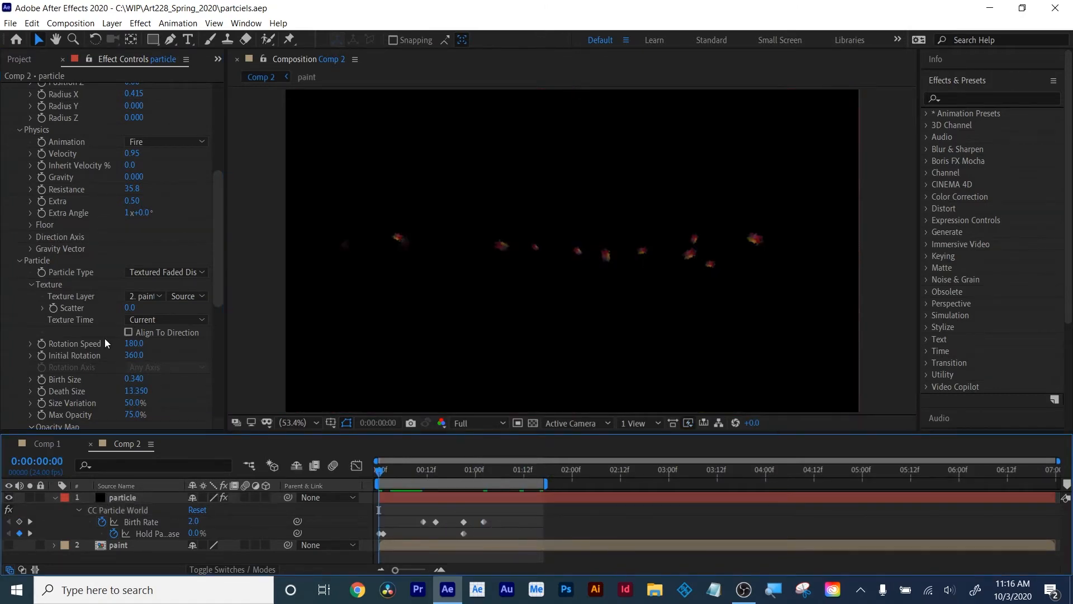
pyautogui.scroll(-5, 105, 338)
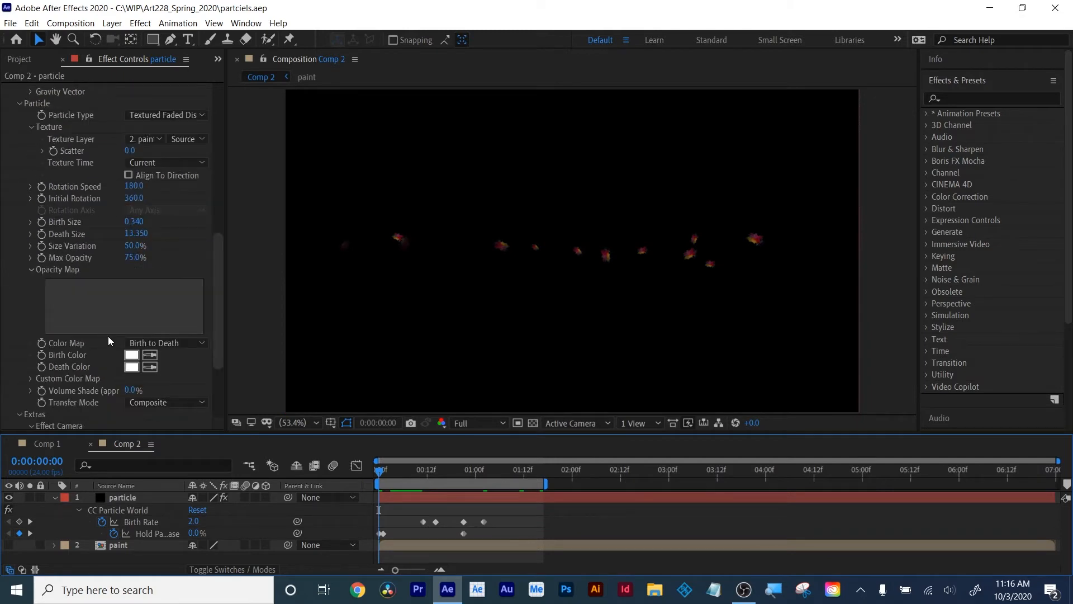
pyautogui.scroll(-5, 108, 337)
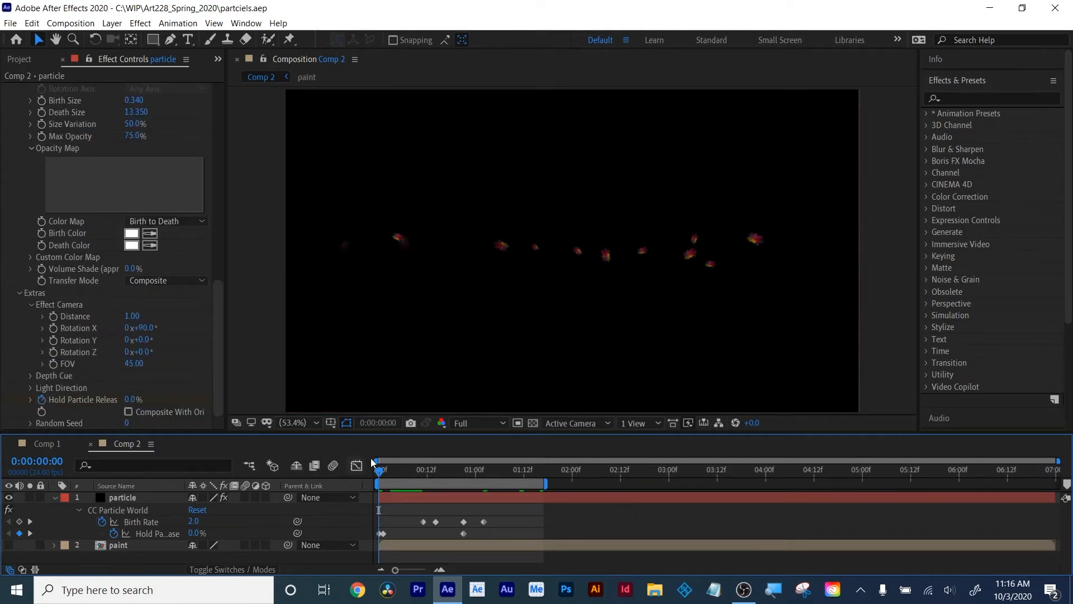
# With the particle layer's keyframed properties collapsed, extend the work area to the end of Comp 2 and set the preview resolution to Quarter
pyautogui.click(521, 498)
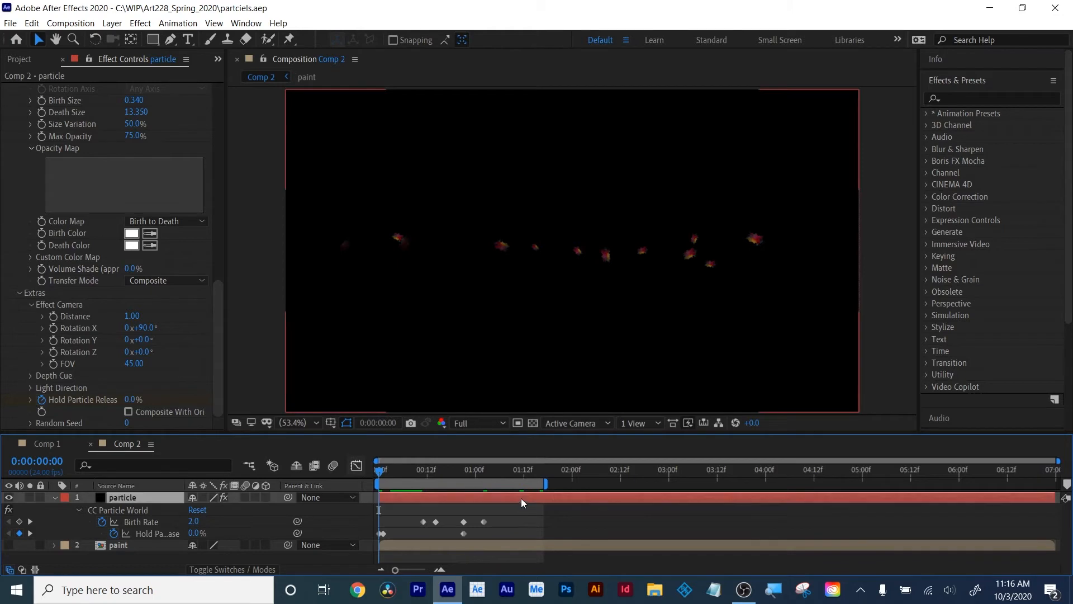
pyautogui.press('u')
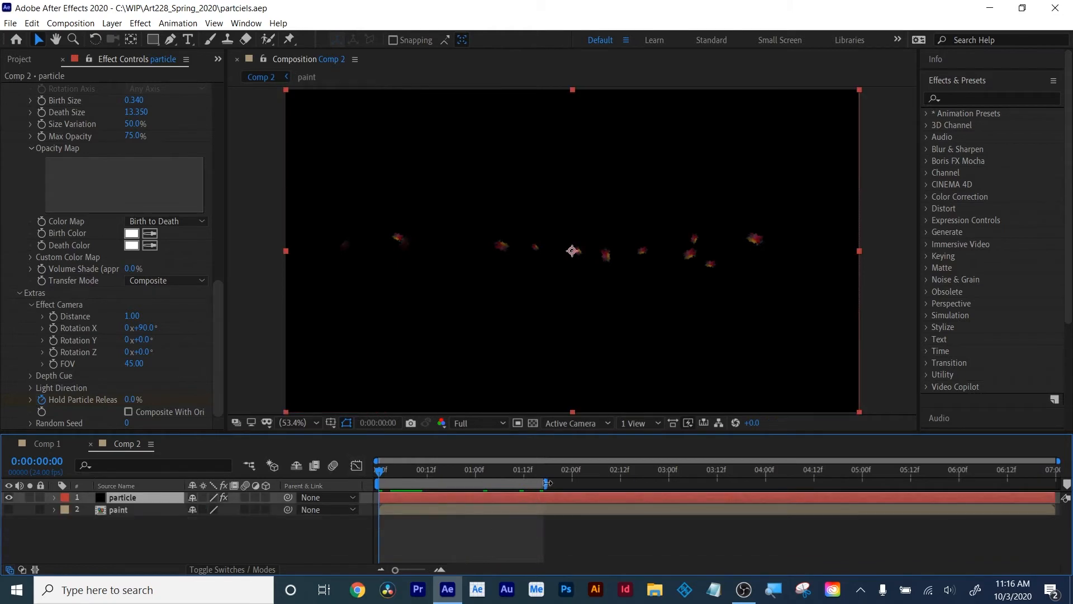
pyautogui.moveTo(545, 483); pyautogui.dragTo(1058, 484)
pyautogui.click(475, 425)
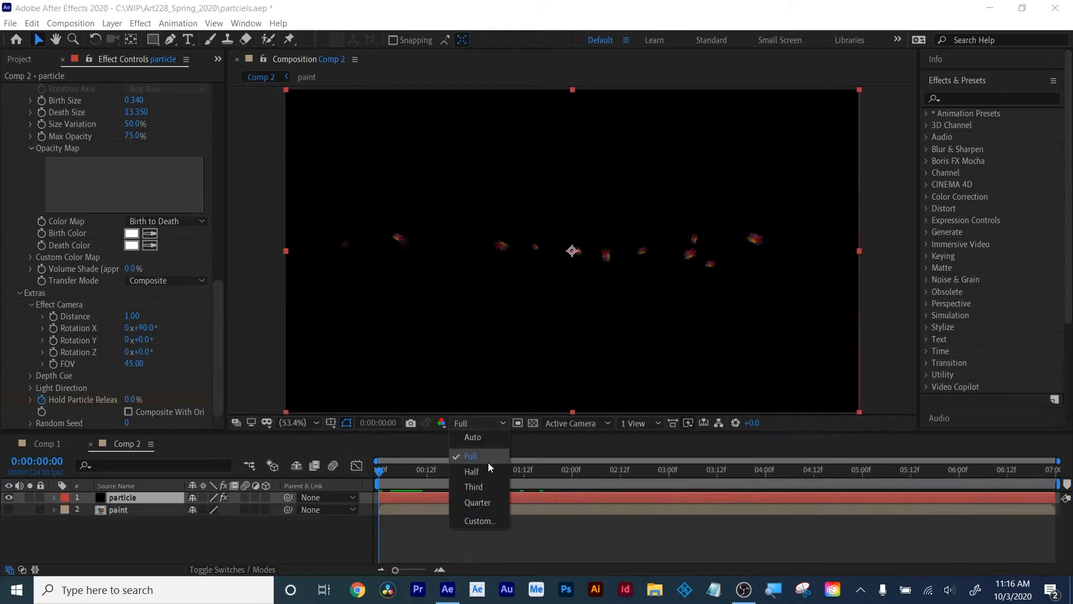
pyautogui.click(493, 506)
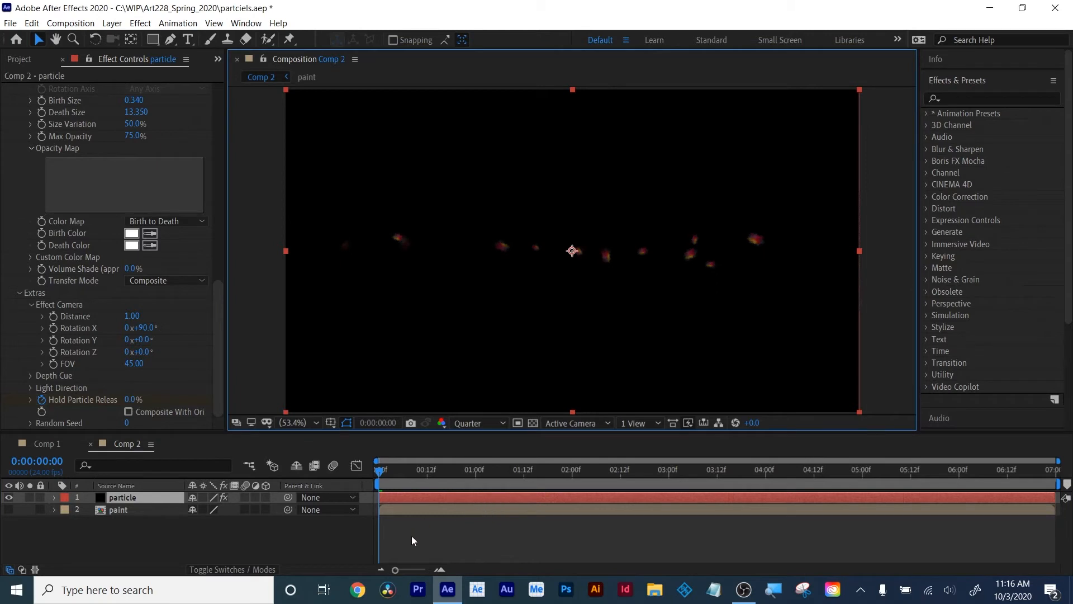
# Add the text LOGO in the middle of the frame and place its layer directly beneath the particle layer
pyautogui.click(188, 39)
pyautogui.click(474, 244)
pyautogui.write('LOGO')
pyautogui.click(38, 39)
pyautogui.moveTo(561, 217); pyautogui.dragTo(531, 256)
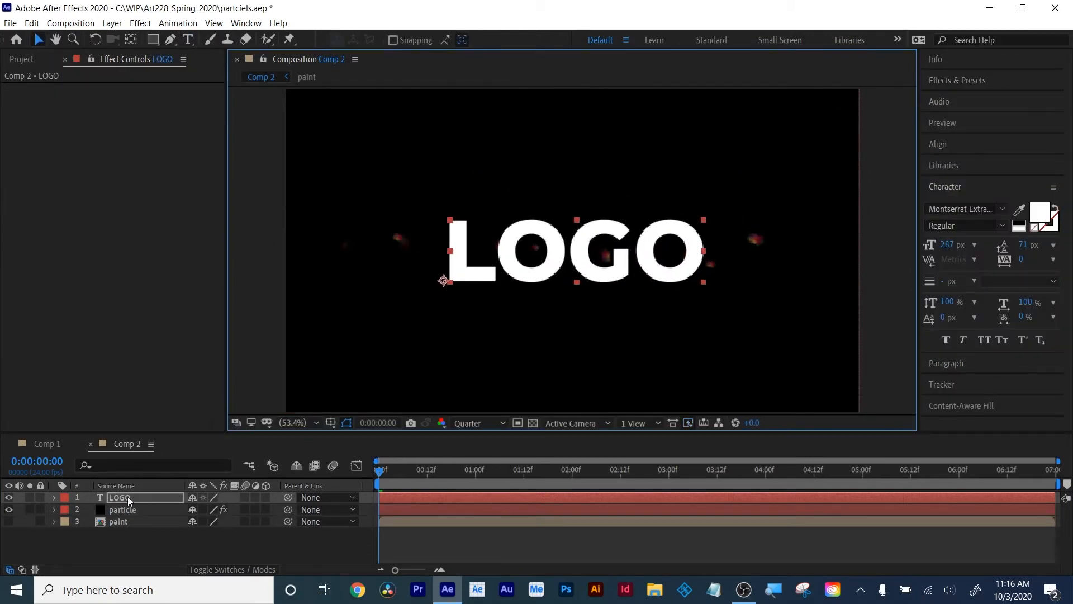
pyautogui.moveTo(127, 497); pyautogui.dragTo(119, 509)
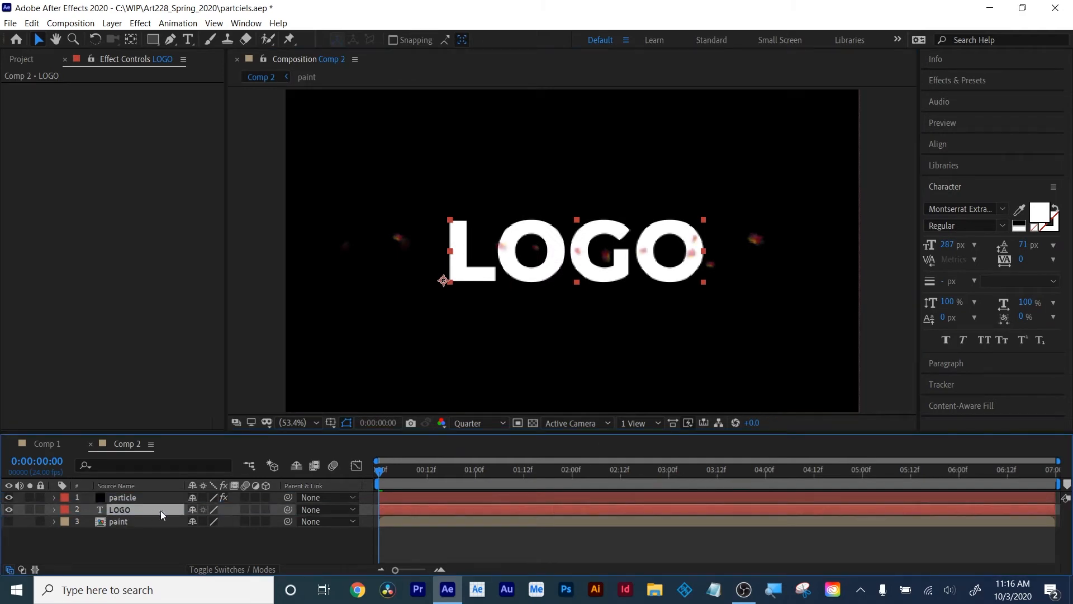
# Set the LOGO layer's track matte to Alpha Matte "particle"
pyautogui.click(256, 569)
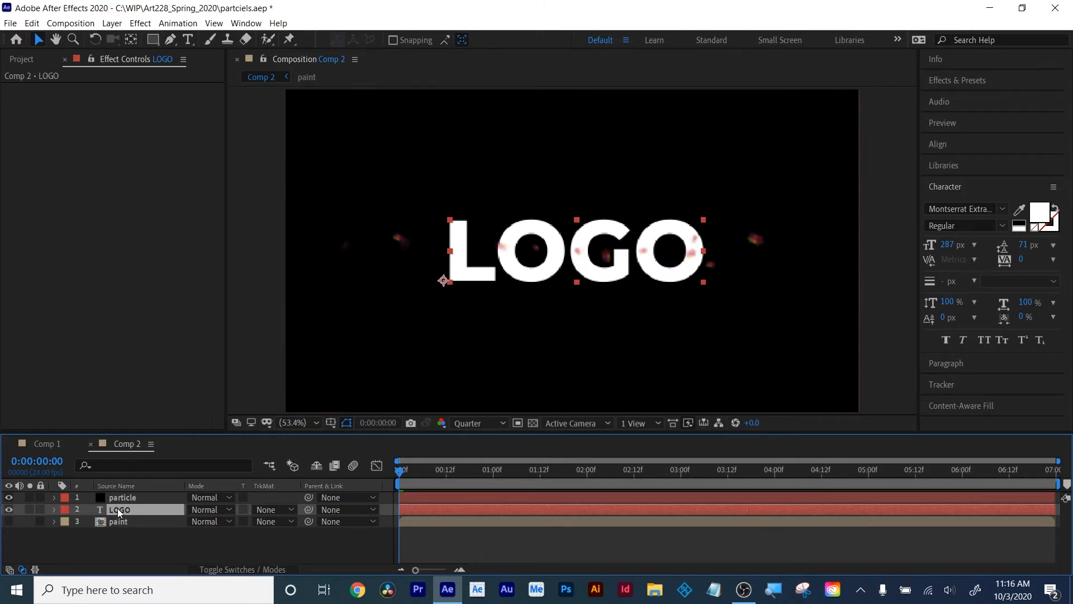
pyautogui.click(272, 511)
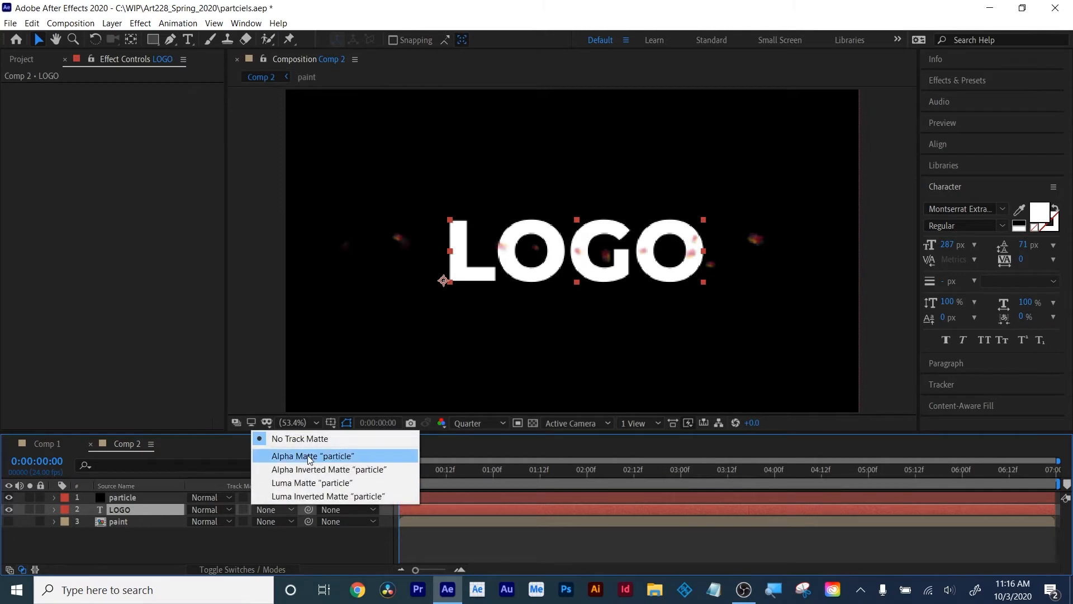
pyautogui.click(358, 456)
pyautogui.click(453, 551)
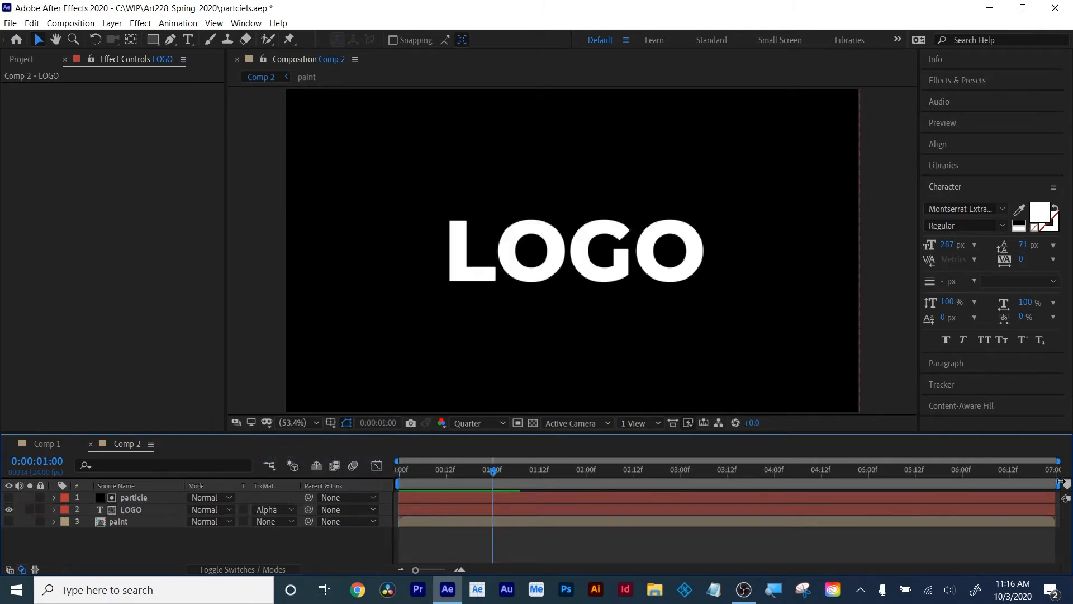
# Preview the LOGO reveal from the first frame over a shortened work area, and extend the work area's end to about 0:00:01:10
pyautogui.moveTo(1058, 483); pyautogui.dragTo(498, 512)
pyautogui.press('Home')
pyautogui.moveTo(432, 501); pyautogui.dragTo(391, 498)
pyautogui.press('space')
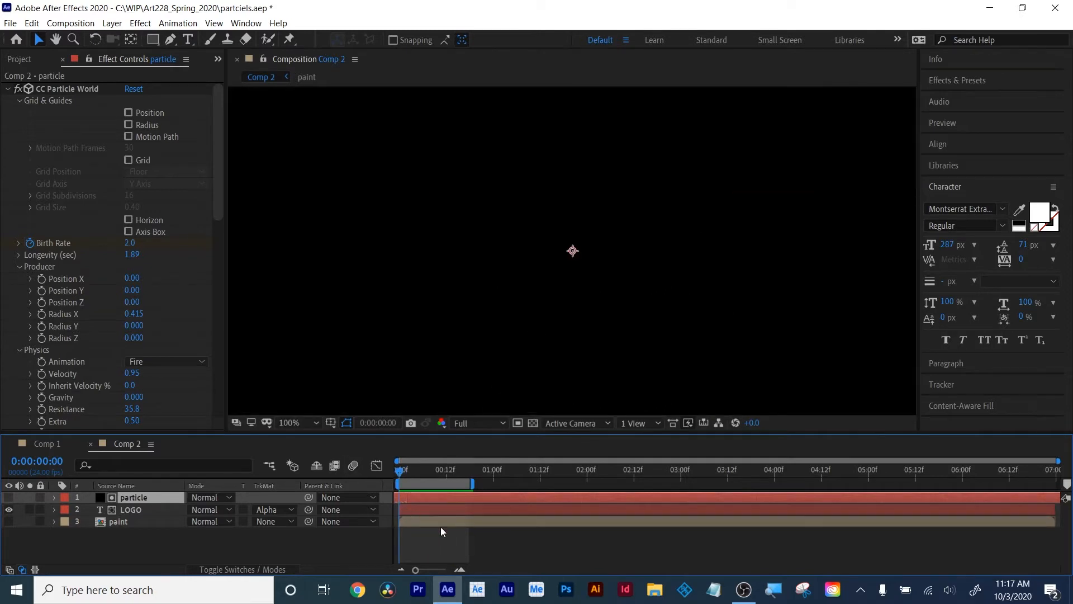
pyautogui.press('space')
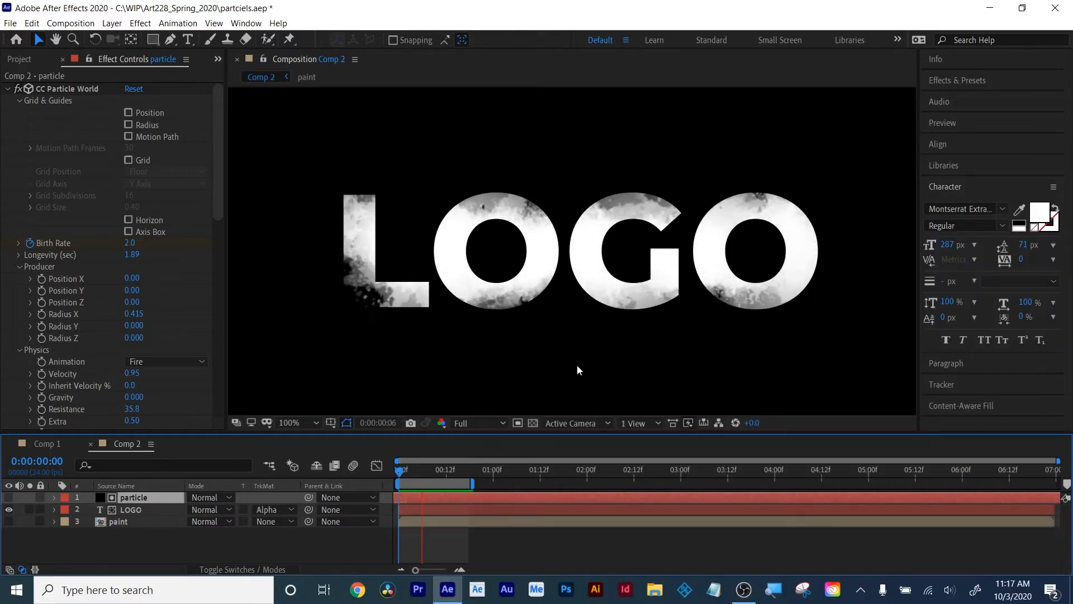
pyautogui.moveTo(473, 483); pyautogui.dragTo(531, 483)
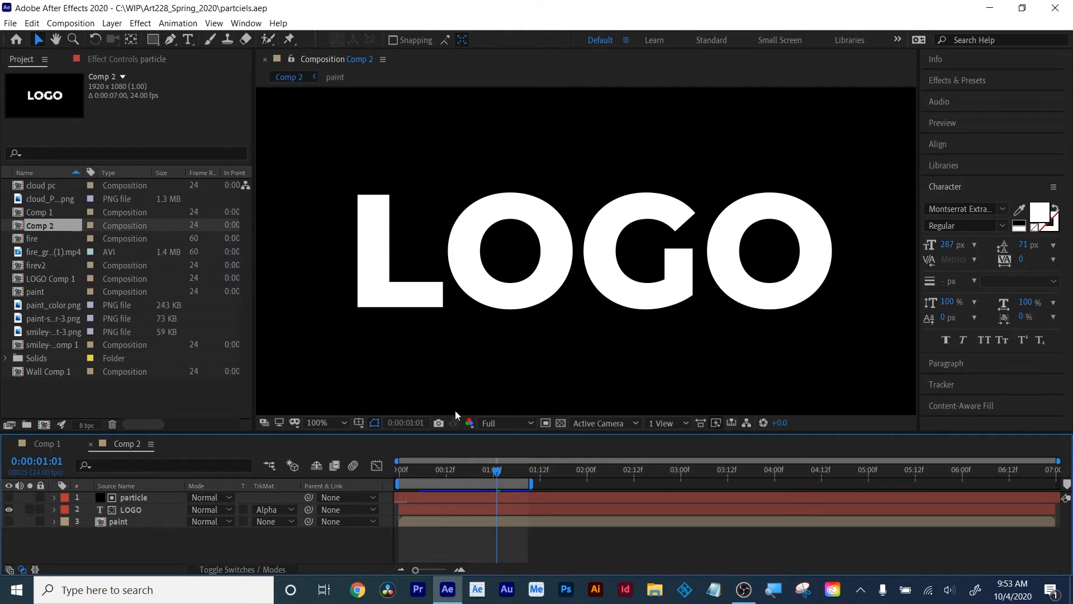
# Create a project folder named old and move all existing compositions, footage and the Solids folder into it
pyautogui.click(26, 425)
pyautogui.write('old')
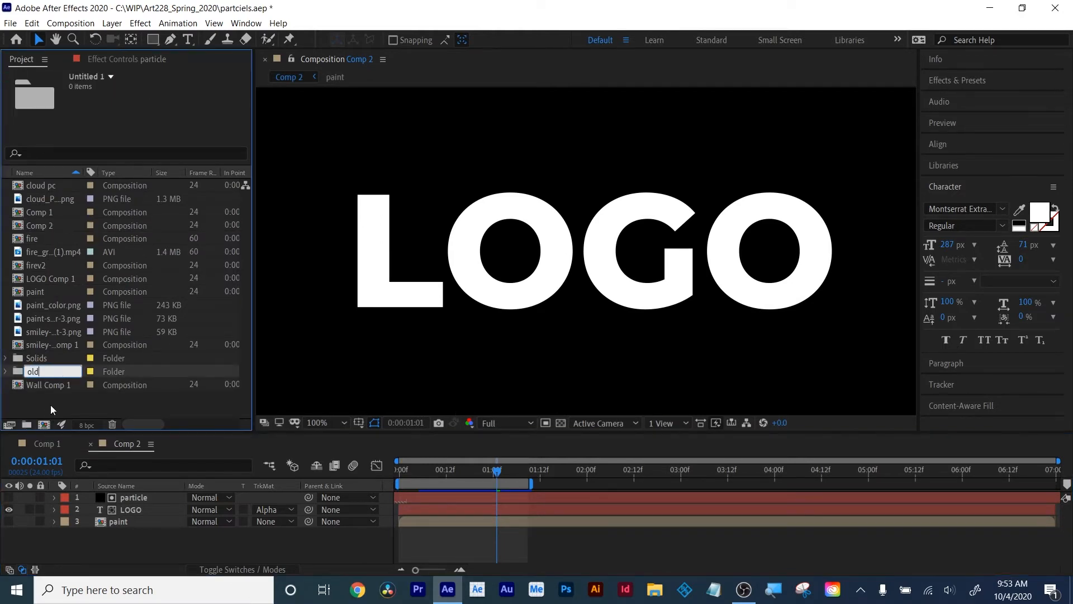
pyautogui.press('Return')
pyautogui.hotkey('ctrl', 'a')
pyautogui.keyDown('ctrl'); pyautogui.click(44, 291); pyautogui.keyUp('ctrl')
pyautogui.moveTo(43, 283); pyautogui.dragTo(35, 289)
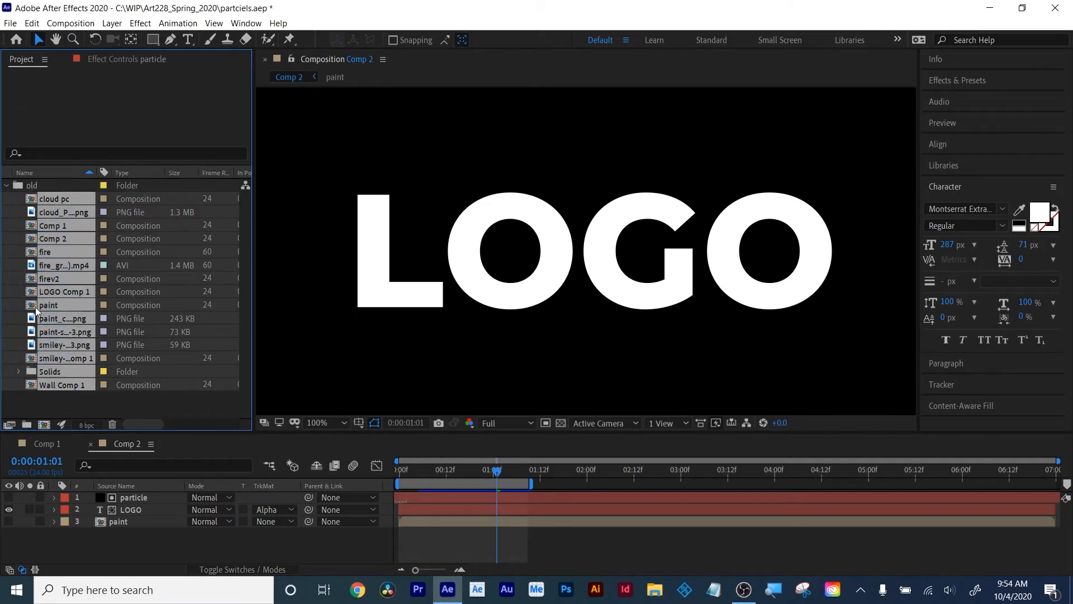
# Move the fire video and cloud_PNG16.png out of the old folder to the project's top level, and collapse the folder
pyautogui.click(6, 185)
pyautogui.click(7, 199)
pyautogui.moveTo(42, 266)
pyautogui.mouseDown()
pyautogui.moveTo(79, 309)
pyautogui.moveTo(56, 265)
pyautogui.mouseUp()
pyautogui.moveTo(58, 278); pyautogui.dragTo(68, 412)
pyautogui.click(56, 239)
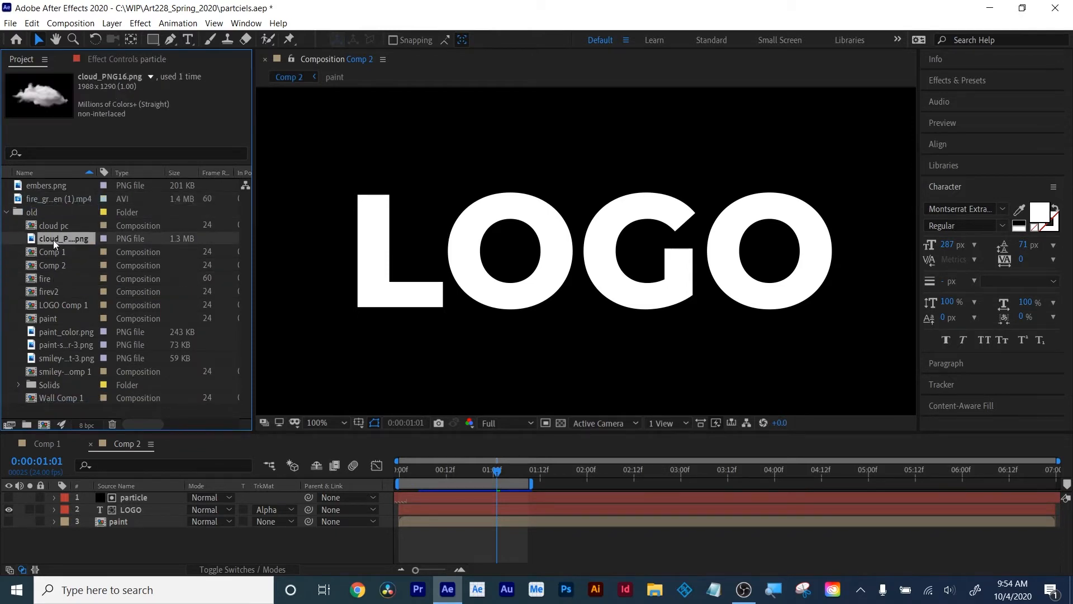
pyautogui.moveTo(54, 240); pyautogui.dragTo(63, 412)
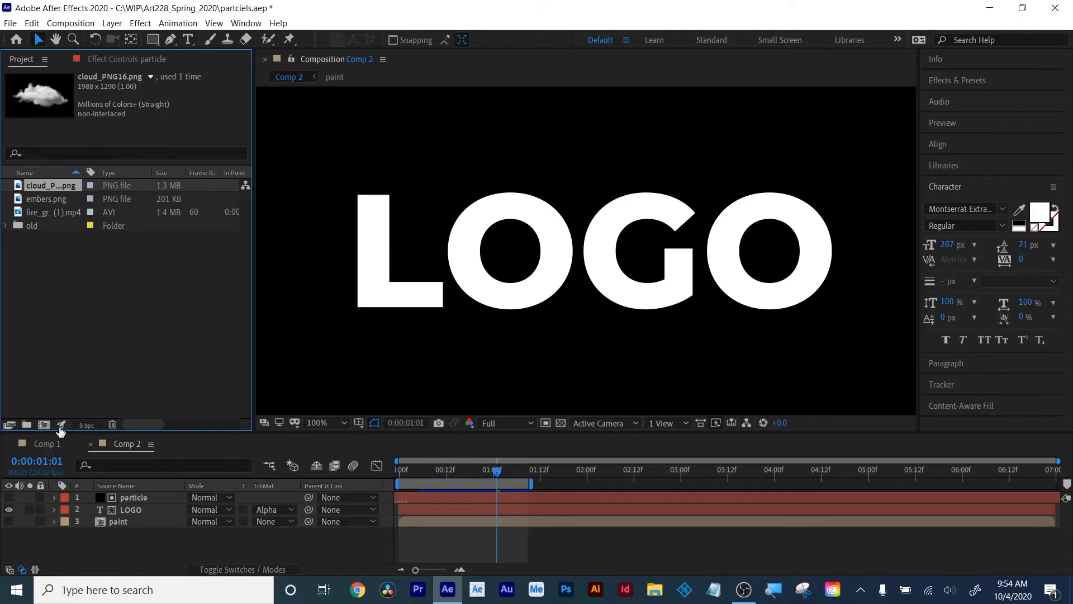
# Create a 200 × 200 px composition named smoke at 24 fps, lasting 0:00:07:00
pyautogui.click(43, 425)
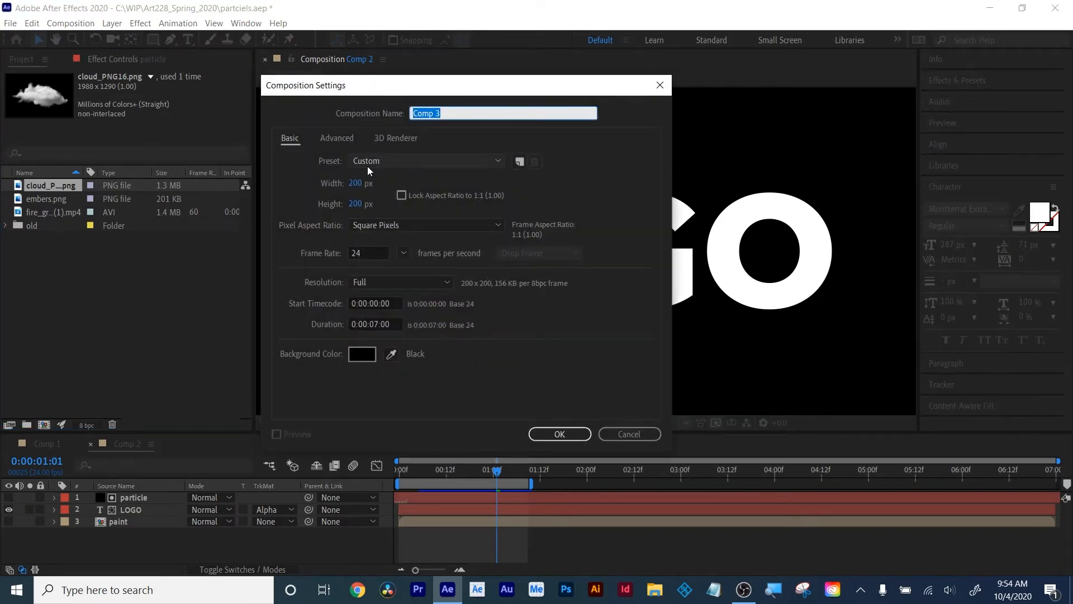
pyautogui.click(551, 433)
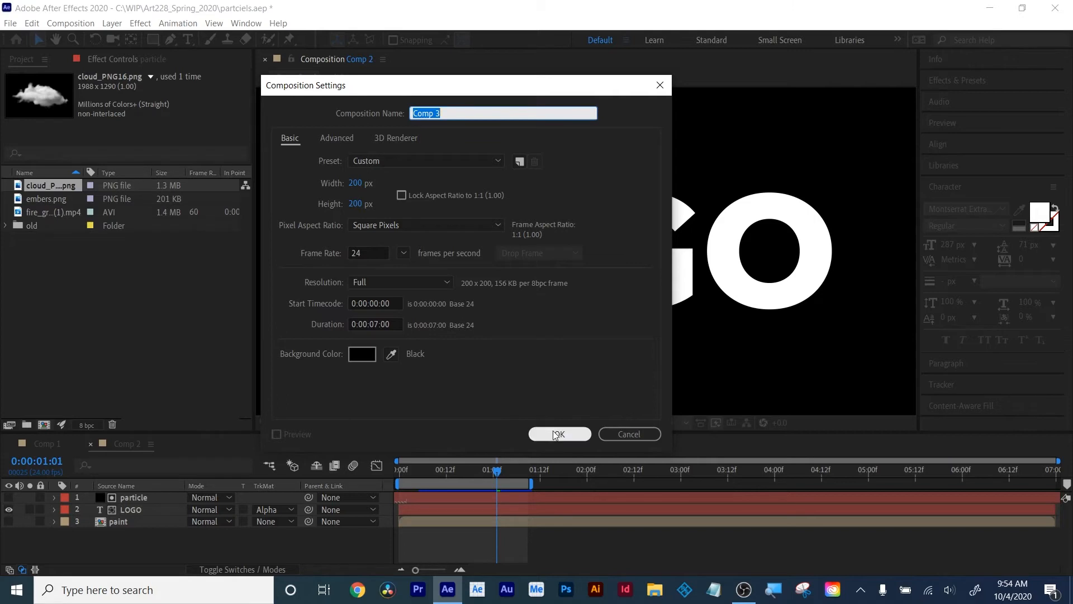
pyautogui.write('smoke')
pyautogui.click(555, 433)
# Add cloud_PNG16.png to the smoke composition and scale it to 9% so the whole cloud fits in the frame
pyautogui.moveTo(45, 184); pyautogui.dragTo(99, 519)
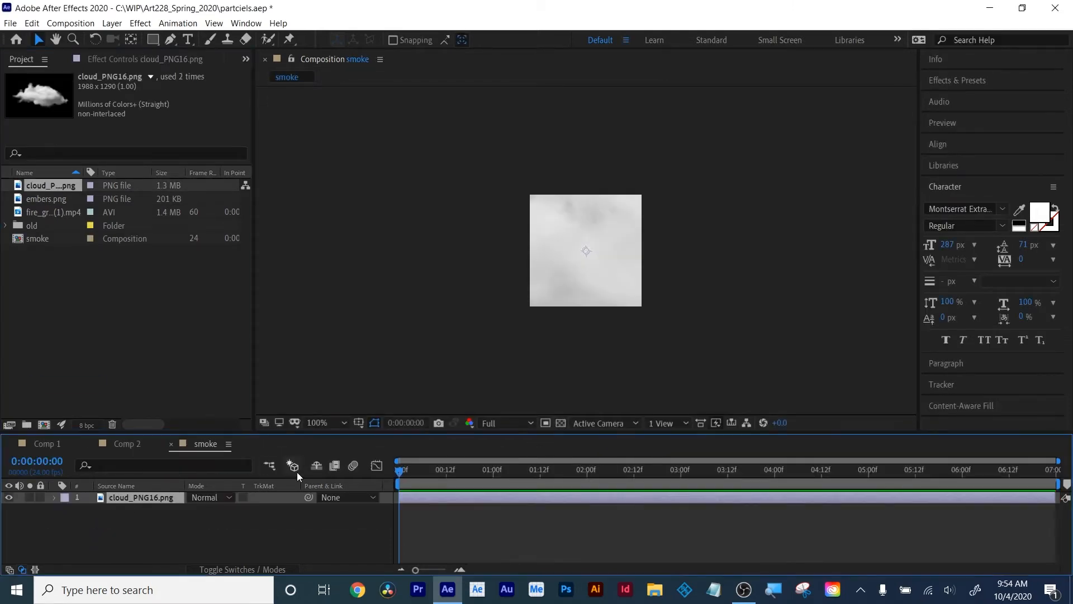
pyautogui.press('s')
pyautogui.moveTo(212, 513); pyautogui.dragTo(173, 536)
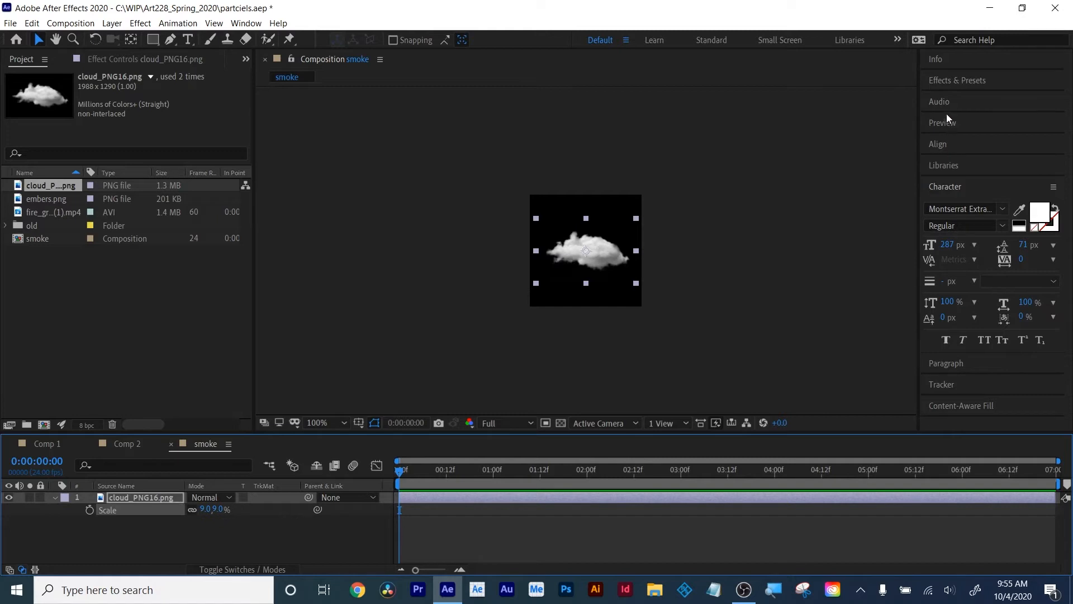
# Find the Turbulent Displace effect and apply it to the cloud layer
pyautogui.click(947, 79)
pyautogui.write('tur')
pyautogui.moveTo(990, 232); pyautogui.dragTo(567, 494)
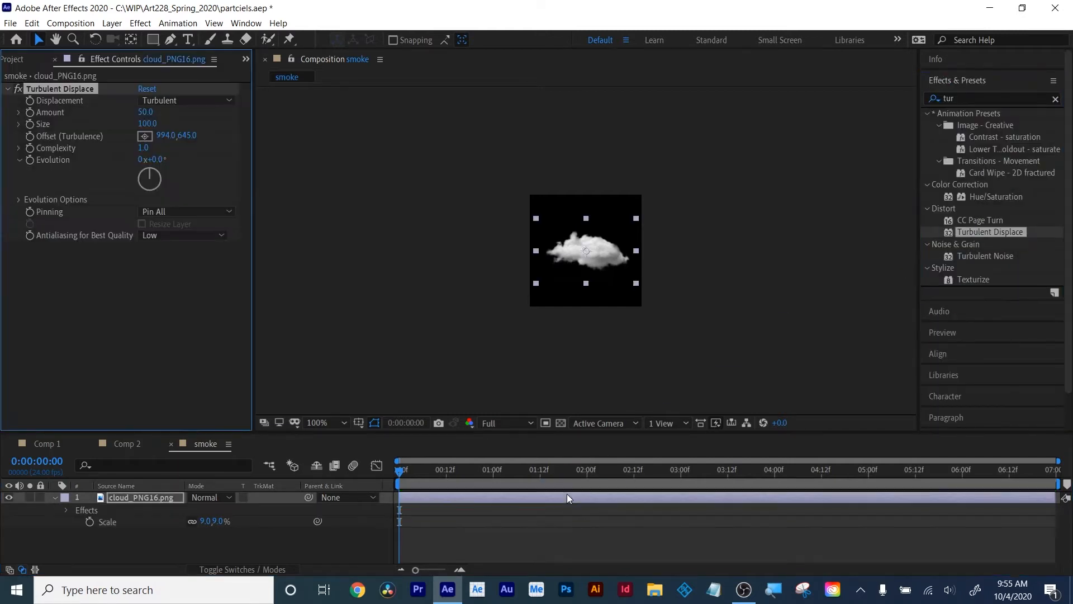
# Keyframe Turbulent Displace's Offset (Turbulence) from -317.1, 678.3 at the first frame to 2471.8, 567.2 at 0:00:06:23
pyautogui.click(30, 137)
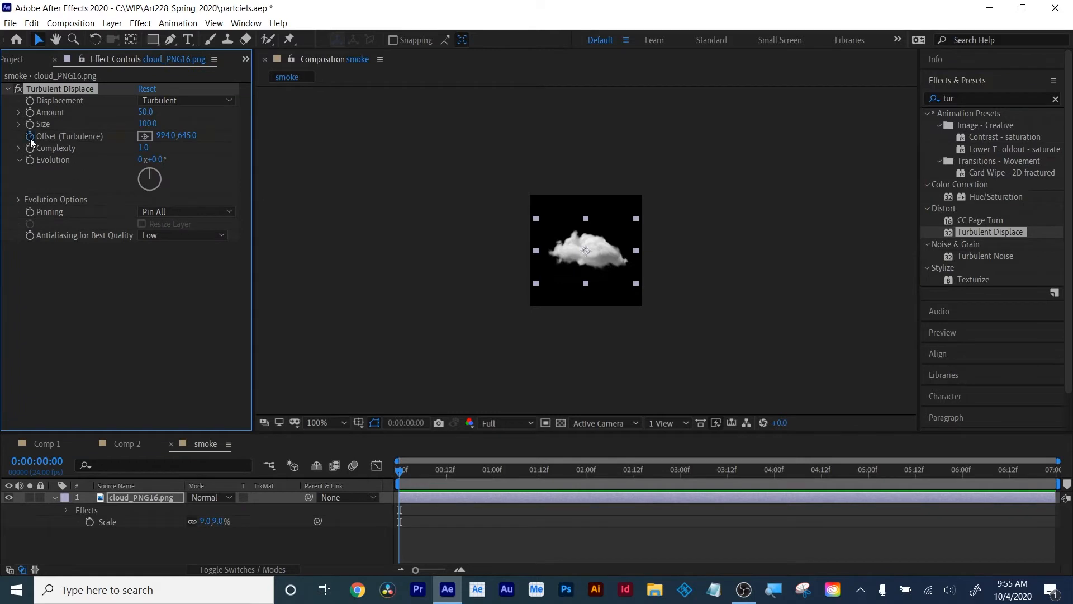
pyautogui.click(152, 135)
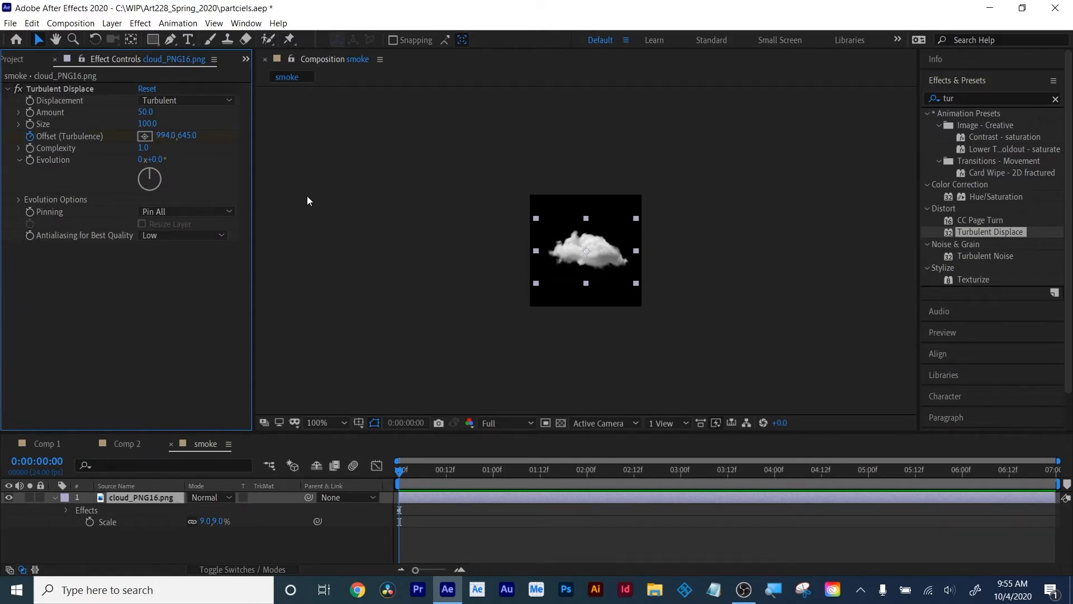
pyautogui.click(144, 136)
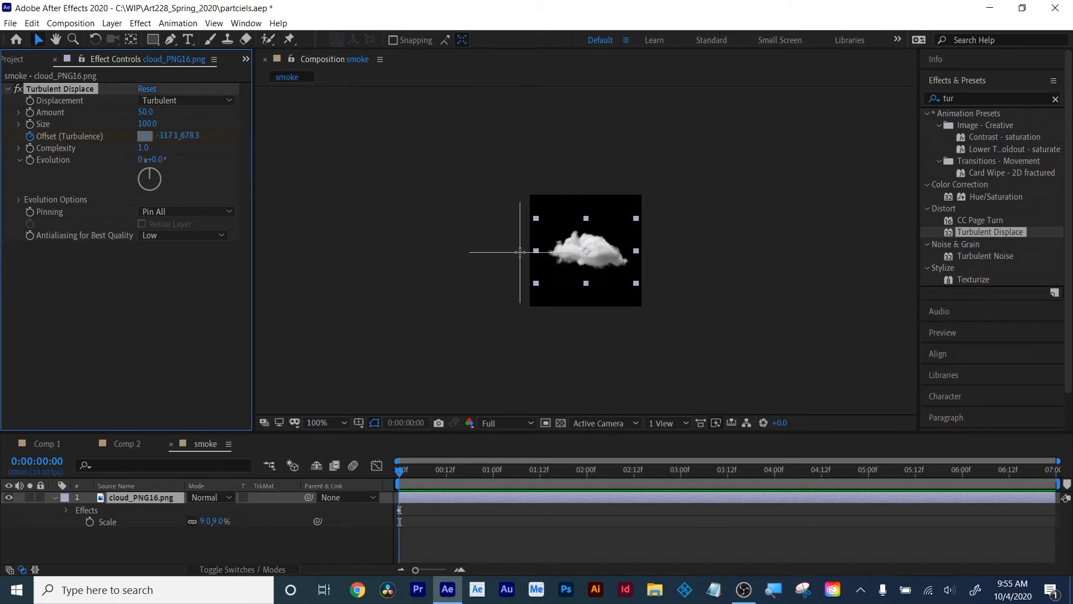
pyautogui.click(519, 252)
pyautogui.press('pagedown')
pyautogui.press('pagedown')
pyautogui.moveTo(497, 481); pyautogui.dragTo(1065, 513)
pyautogui.click(145, 136)
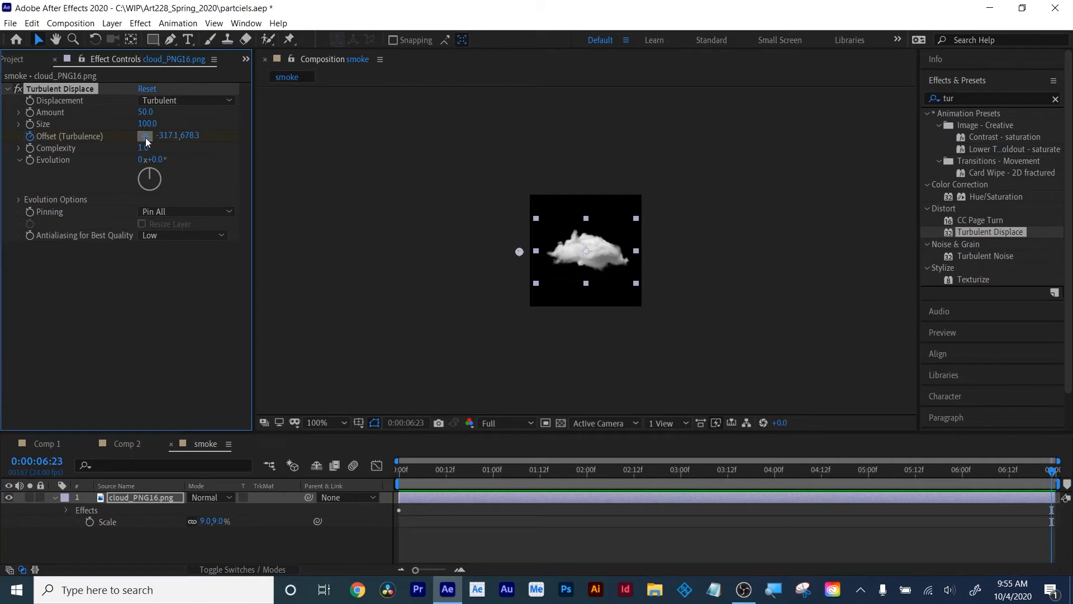
pyautogui.click(661, 246)
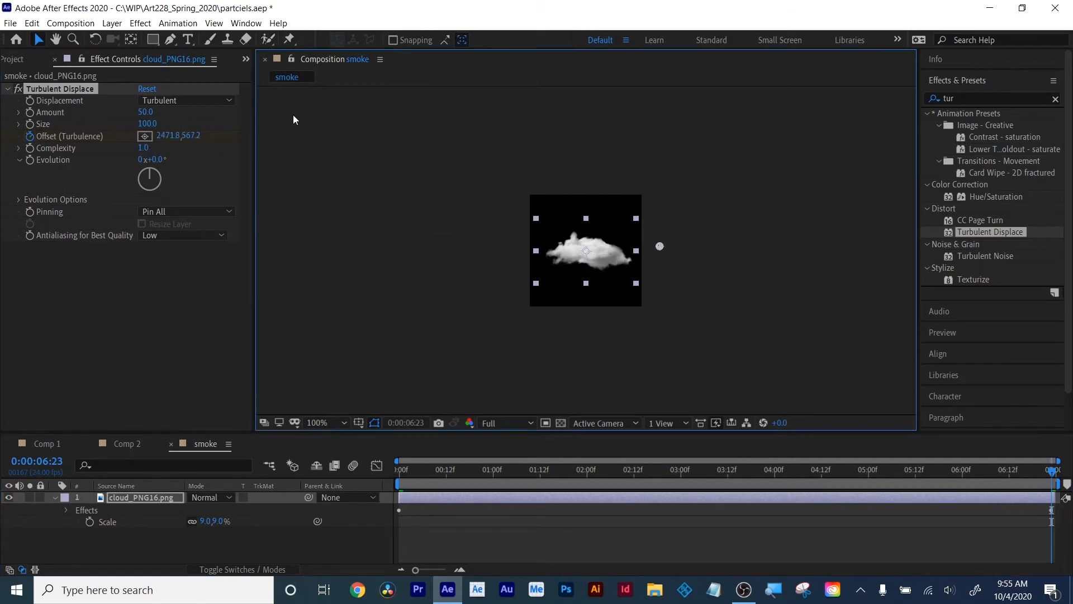
# Change the Offset end keyframe to 1160.7, -932.8 and the first-frame keyframe to 1094.0, 1422.8, and preview the cloud's motion
pyautogui.moveTo(429, 471); pyautogui.dragTo(1045, 479)
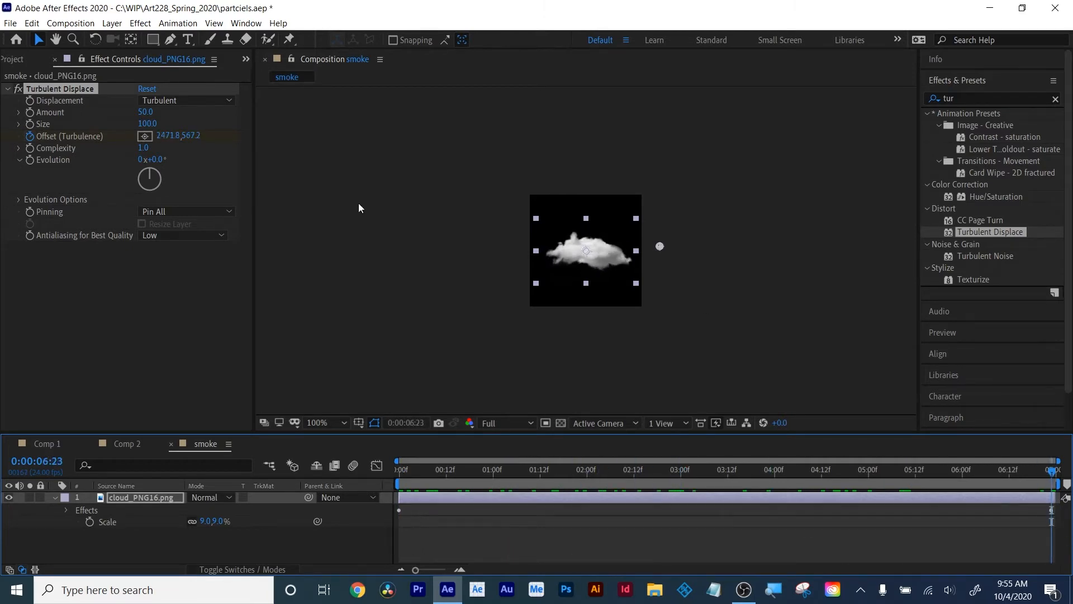
pyautogui.moveTo(663, 247); pyautogui.dragTo(593, 170)
pyautogui.click(398, 469)
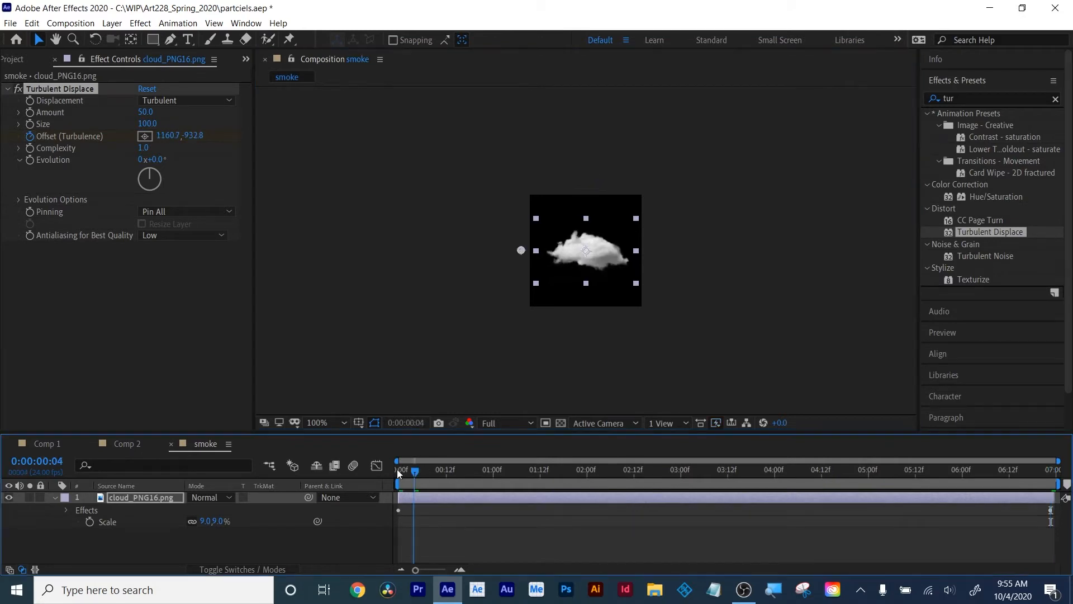
pyautogui.moveTo(518, 250); pyautogui.dragTo(590, 291)
pyautogui.press('space')
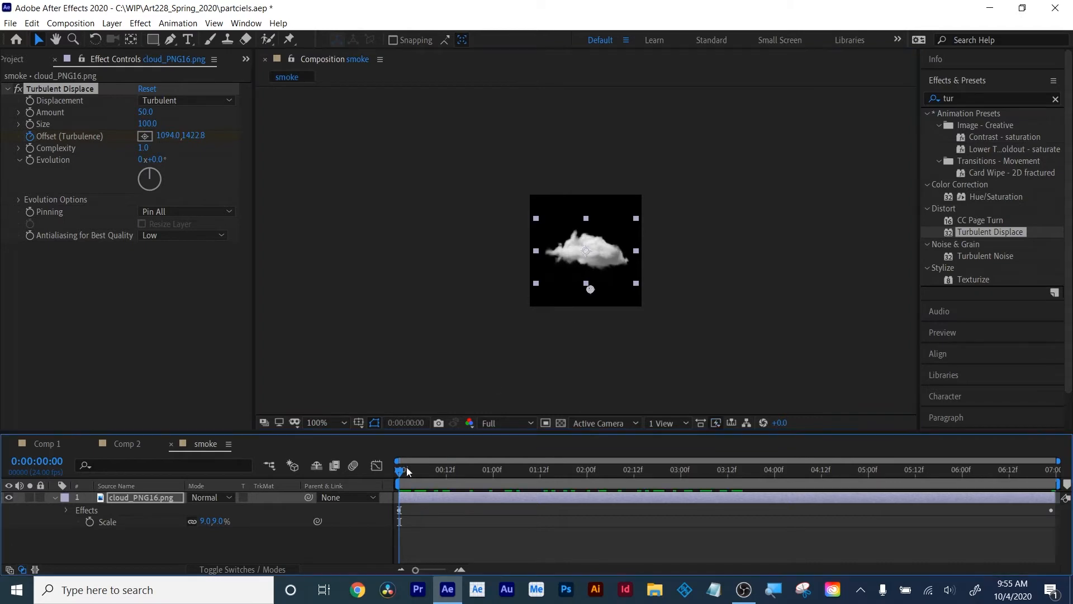
pyautogui.press('space')
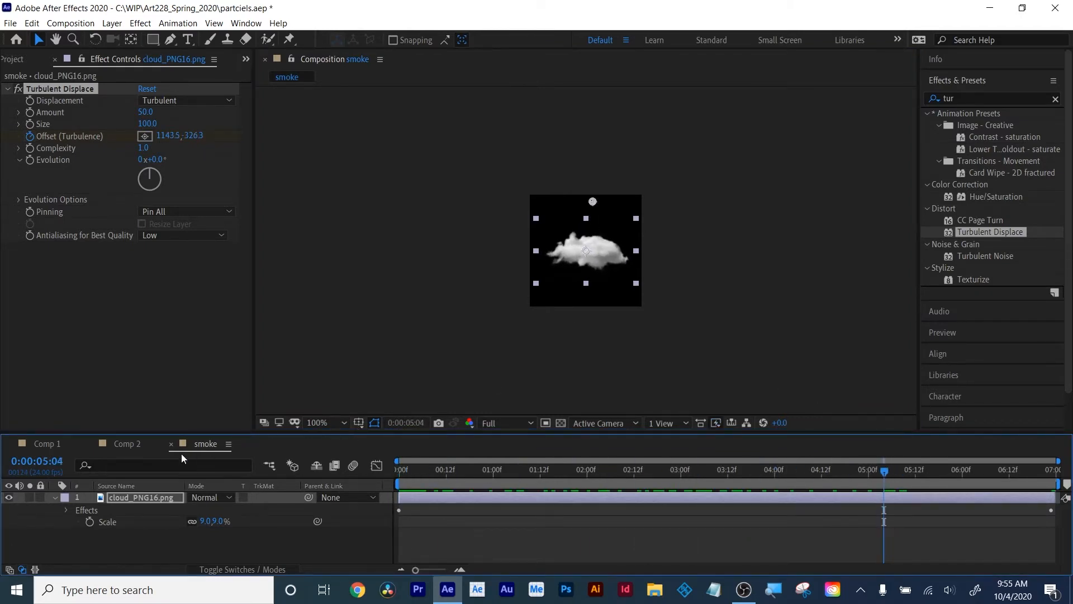
# Create a 1920 × 1080 px, 24 fps composition named fire scene and add the smoke composition to it as a hidden layer
pyautogui.click(170, 444)
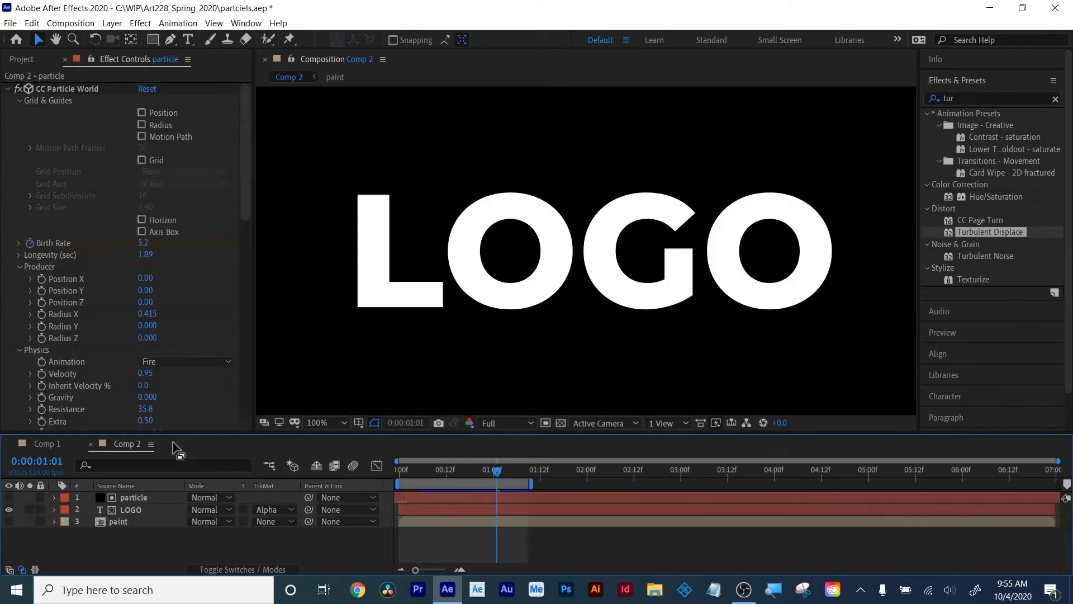
pyautogui.click(9, 89)
pyautogui.click(33, 60)
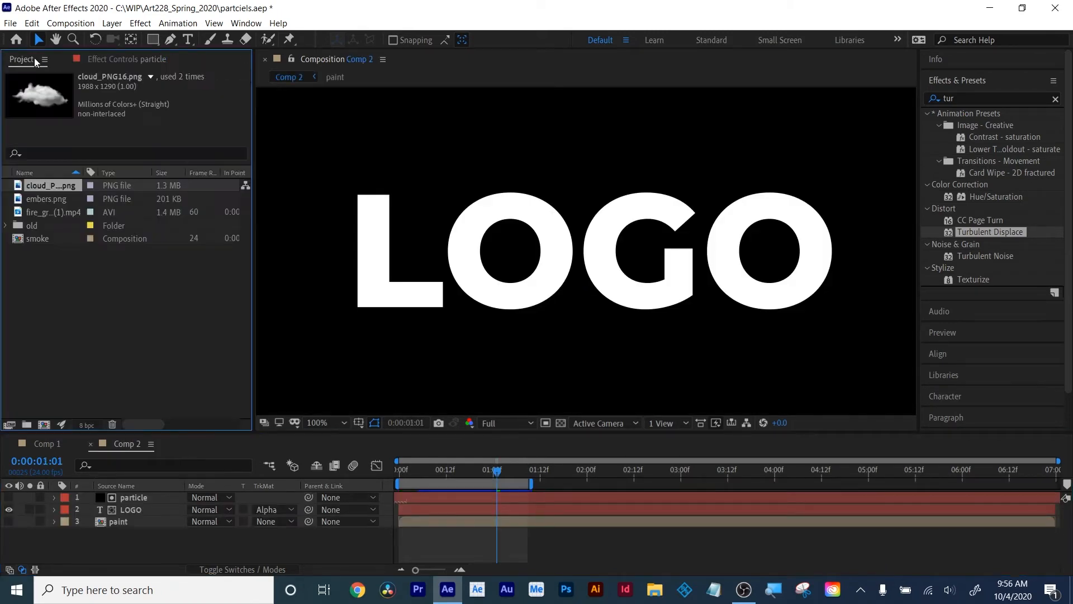
pyautogui.click(42, 302)
pyautogui.click(42, 424)
pyautogui.write('fire scene')
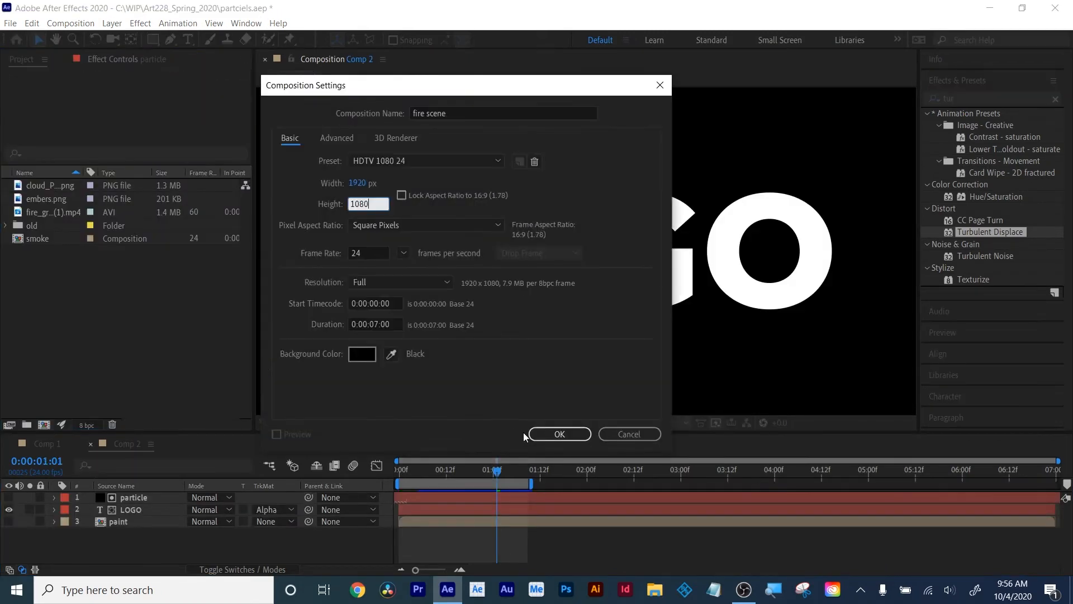
pyautogui.click(545, 435)
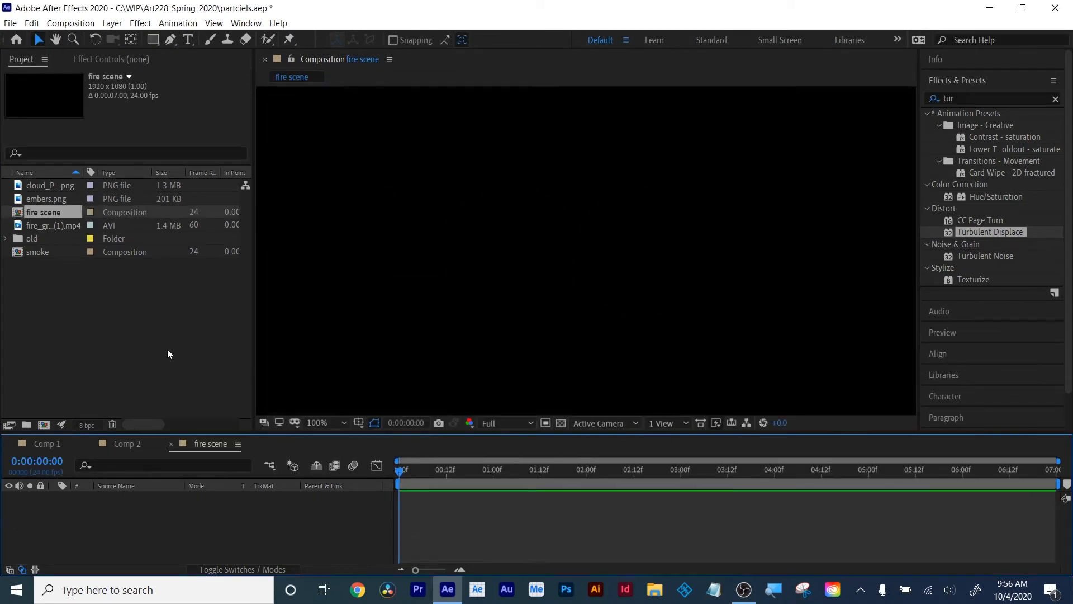
pyautogui.moveTo(38, 251); pyautogui.dragTo(102, 529)
pyautogui.click(9, 499)
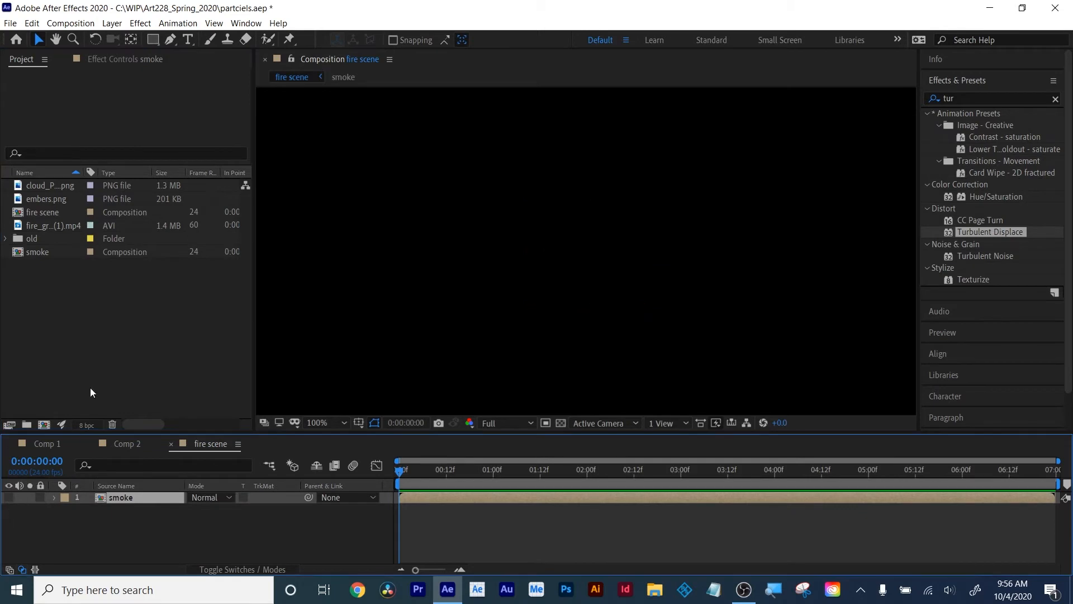
# Create a 200 × 200 px composition and rename it fire
pyautogui.click(43, 424)
pyautogui.click(358, 203)
pyautogui.press('Return')
pyautogui.rightClick(53, 197)
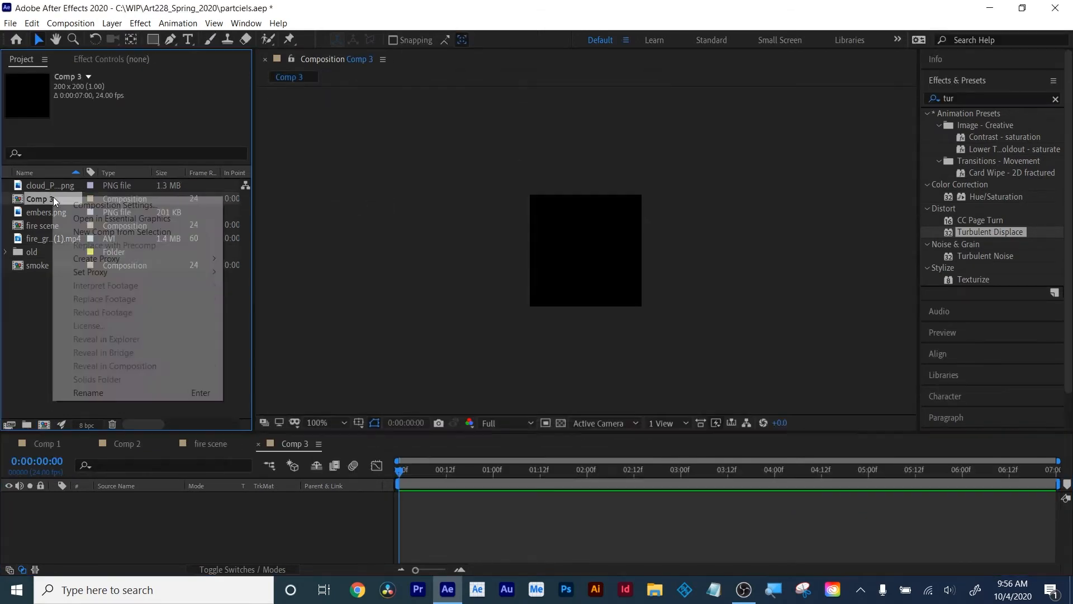
pyautogui.click(95, 393)
pyautogui.write('fi')
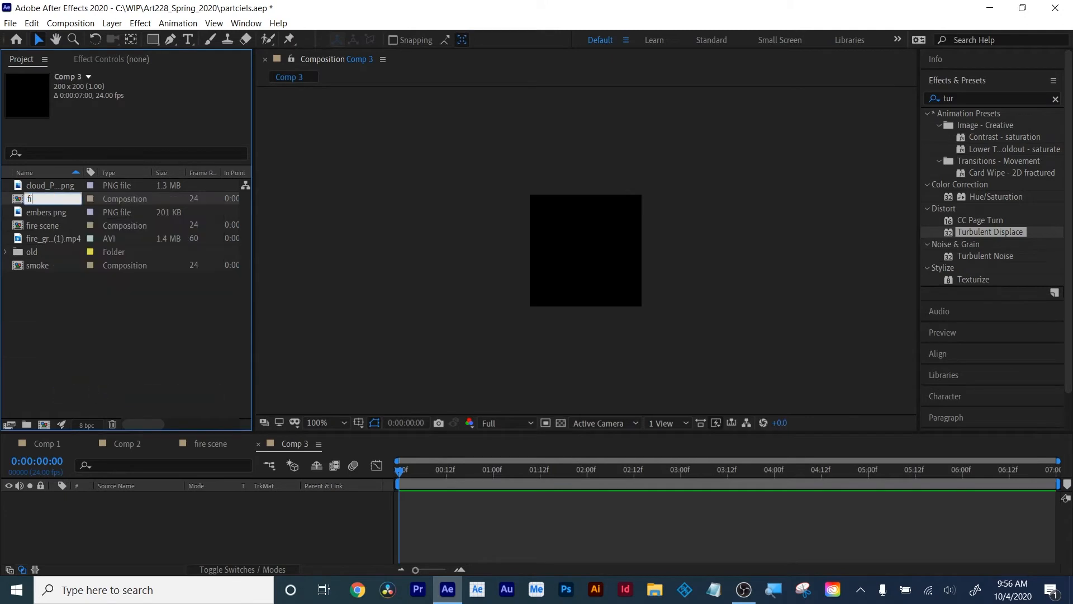
pyautogui.write('re')
pyautogui.press('Return')
# Add fire_greenScreen (1).mp4 to the fire composition and scale the layer to 37%
pyautogui.moveTo(54, 238); pyautogui.dragTo(136, 498)
pyautogui.press('s')
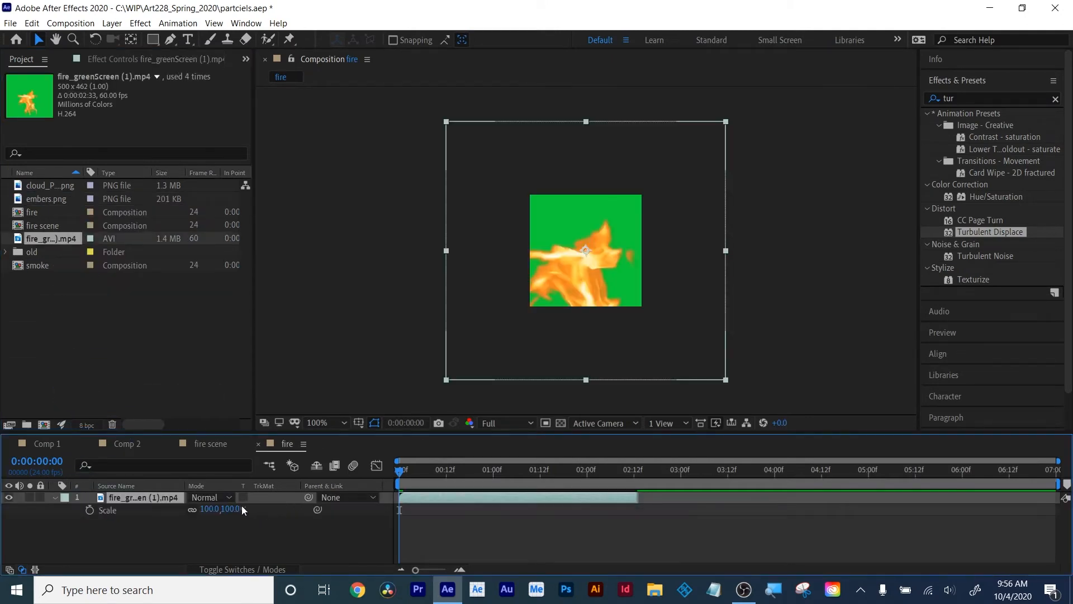
pyautogui.moveTo(241, 508); pyautogui.dragTo(209, 522)
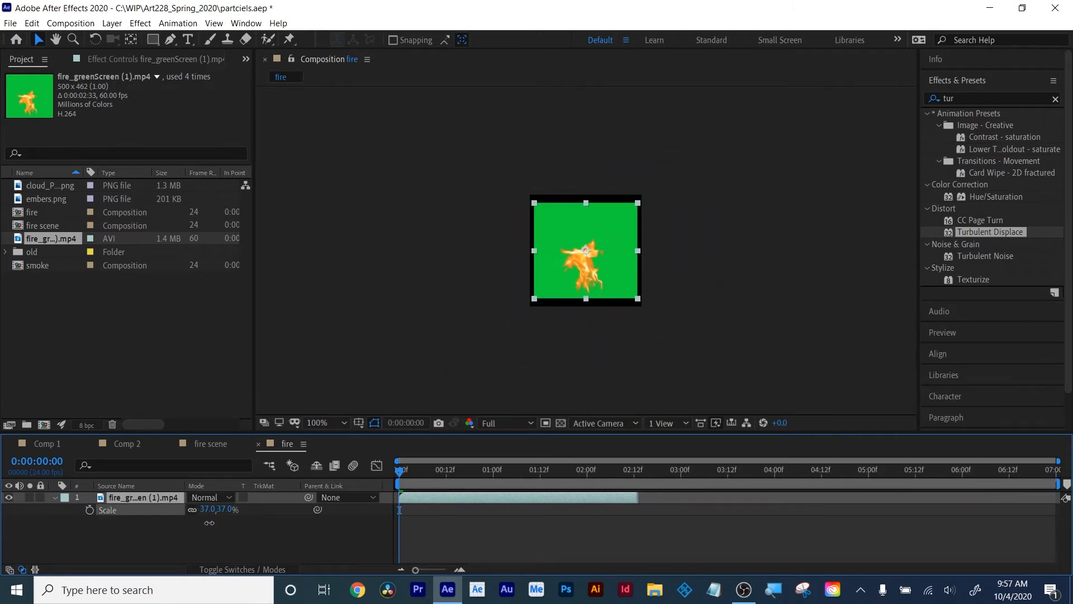
# Find the Keylight (1.2) effect and apply it to the green-screen fire layer
pyautogui.click(979, 101)
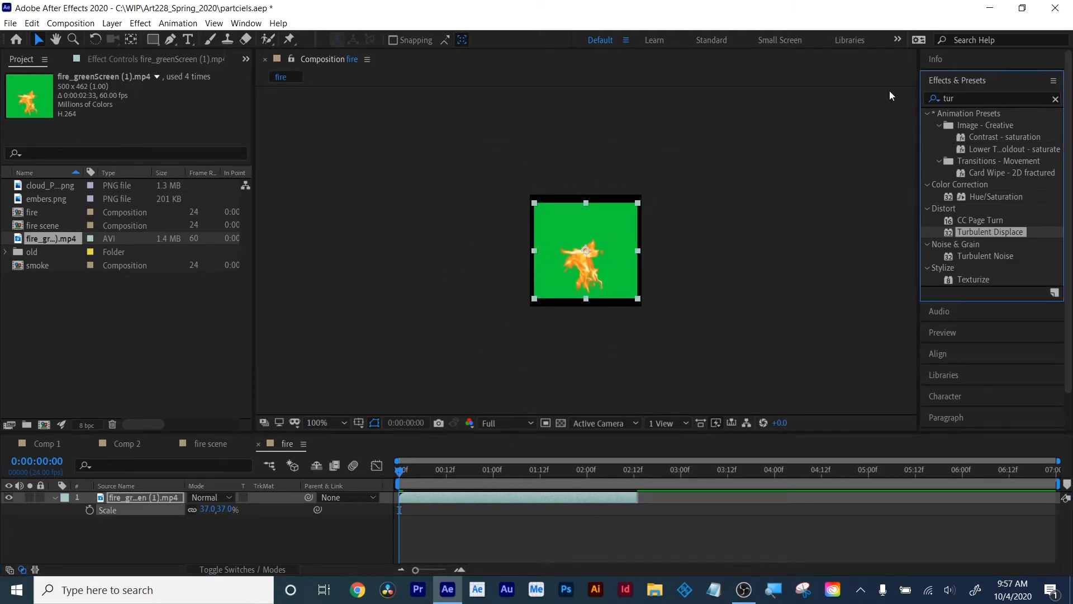
pyautogui.press('BackSpace')
pyautogui.press('BackSpace')
pyautogui.press('BackSpace')
pyautogui.write('keyl')
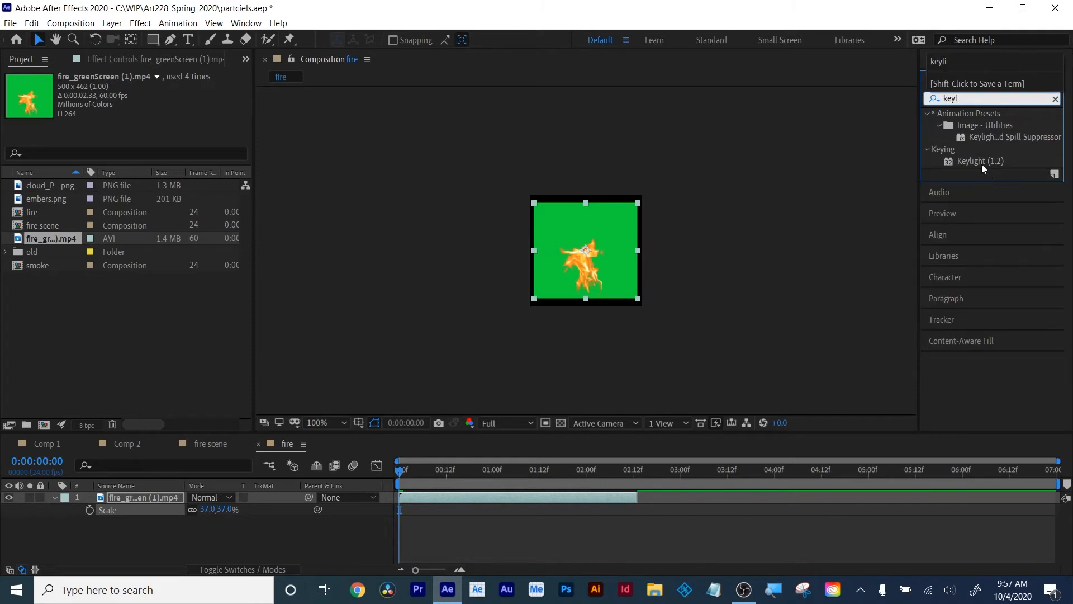
pyautogui.click(982, 162)
pyautogui.moveTo(981, 163); pyautogui.dragTo(551, 496)
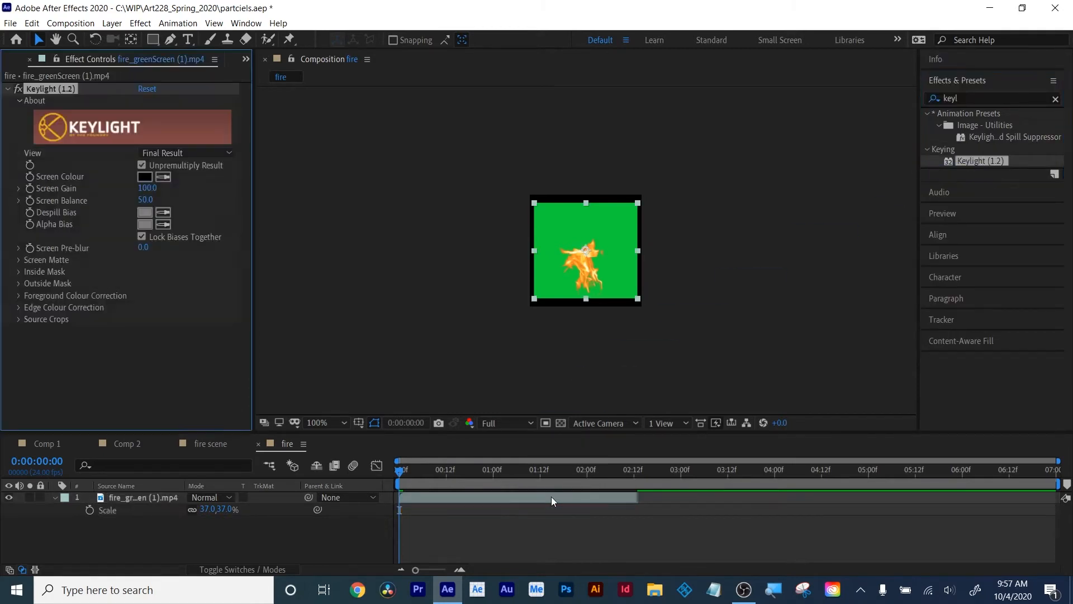
# Sample the green background as Keylight's Screen Colour and preview the keyed fire
pyautogui.click(163, 177)
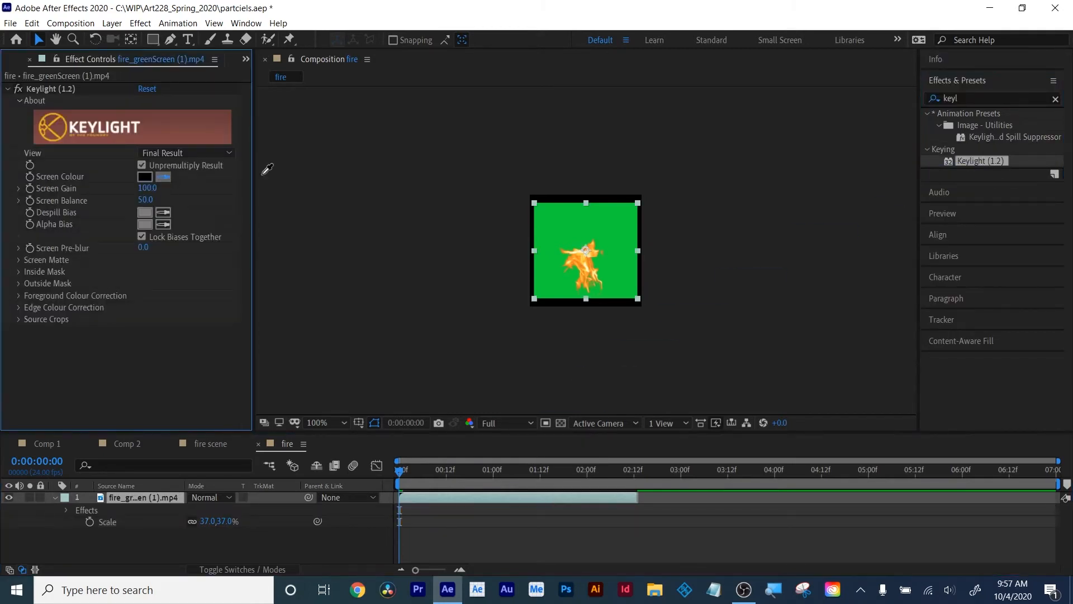
pyautogui.click(556, 220)
pyautogui.press('space')
pyautogui.click(445, 481)
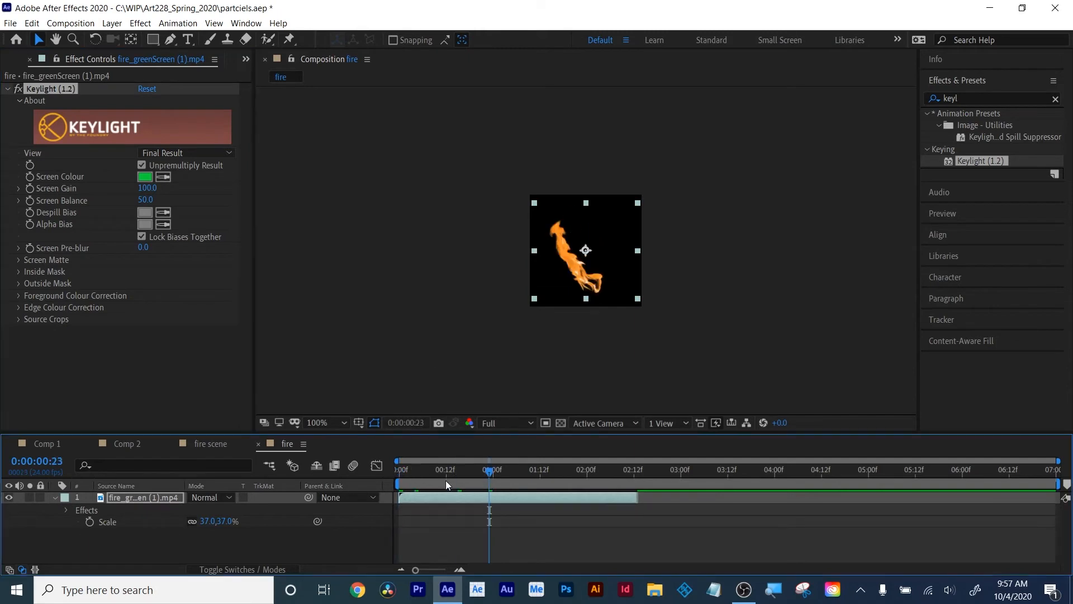
# Pre-compose the keyed footage as fire particle with all attributes moved into it, and add it to fire scene as a hidden layer
pyautogui.rightClick(166, 498)
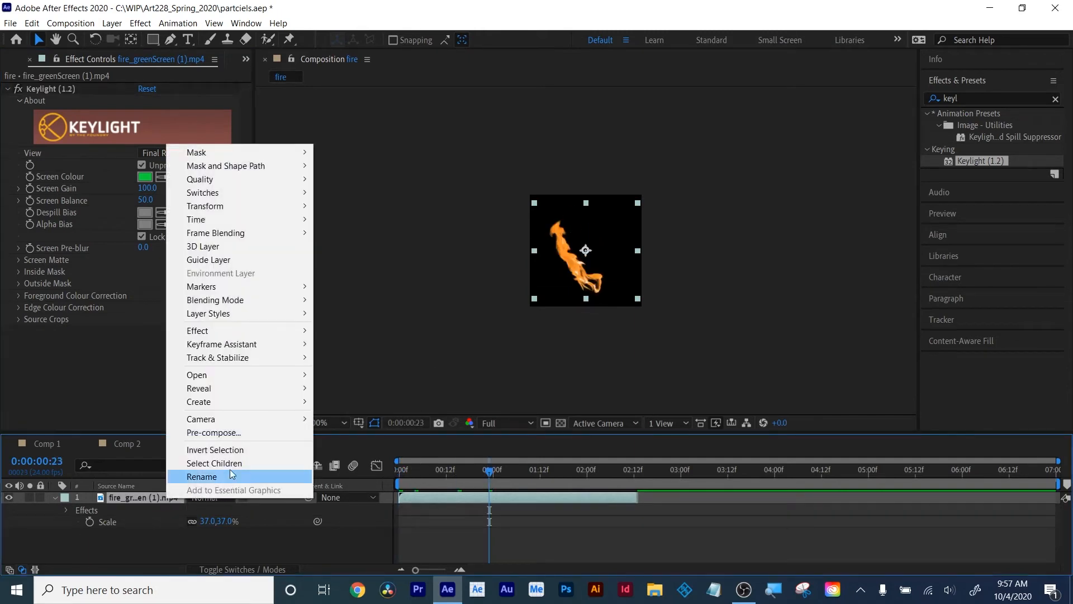
pyautogui.click(236, 431)
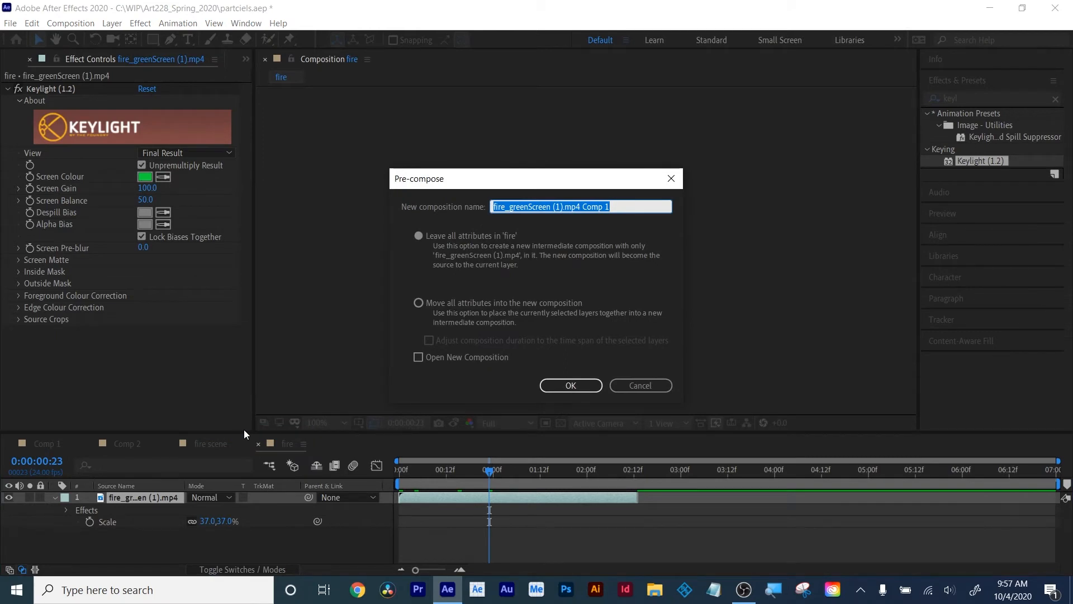
pyautogui.write('fire particle')
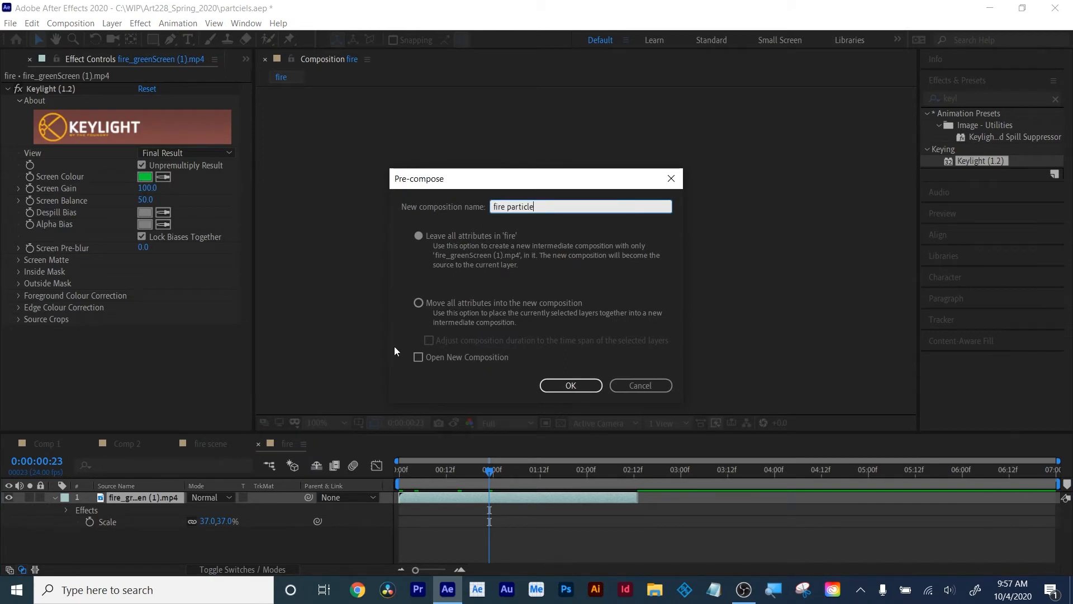
pyautogui.click(415, 303)
pyautogui.click(578, 387)
pyautogui.moveTo(47, 225); pyautogui.dragTo(82, 519)
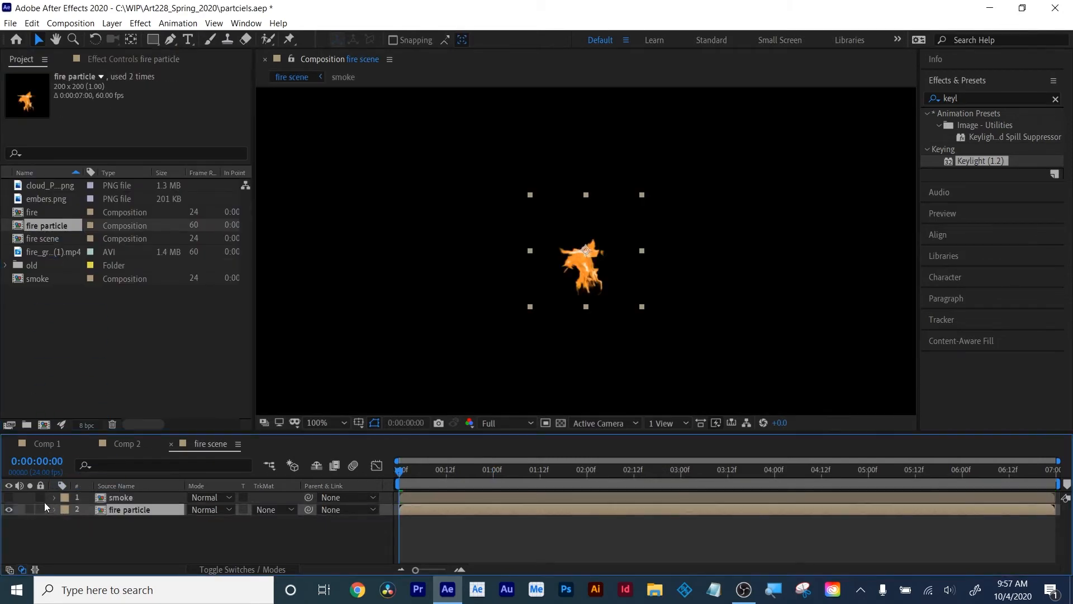
pyautogui.click(9, 509)
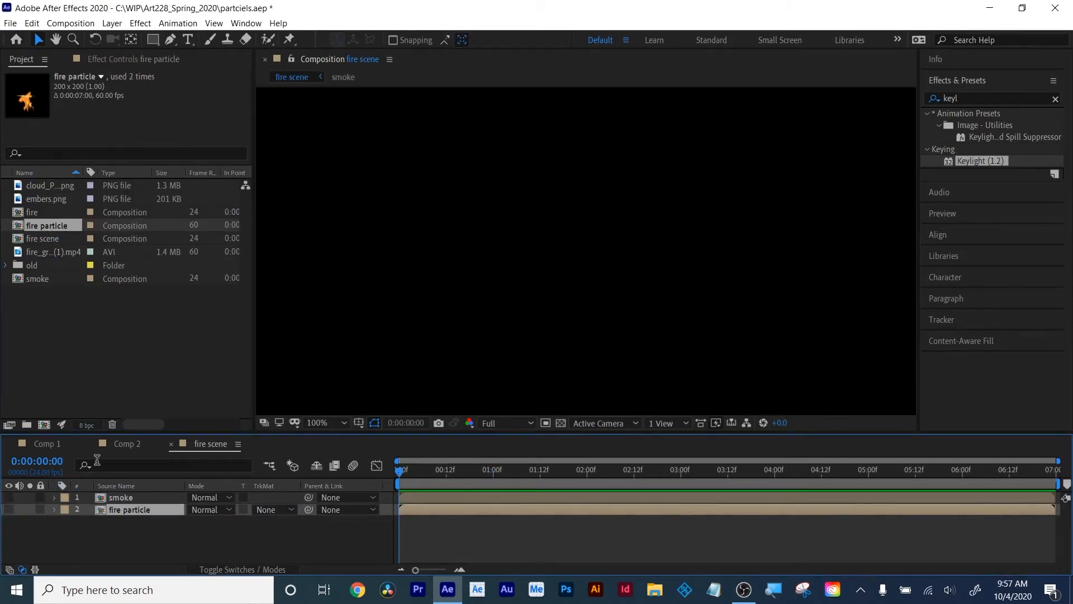
# Create a 200 × 200 px, 24 fps composition named embers and add embers.png to it
pyautogui.click(59, 356)
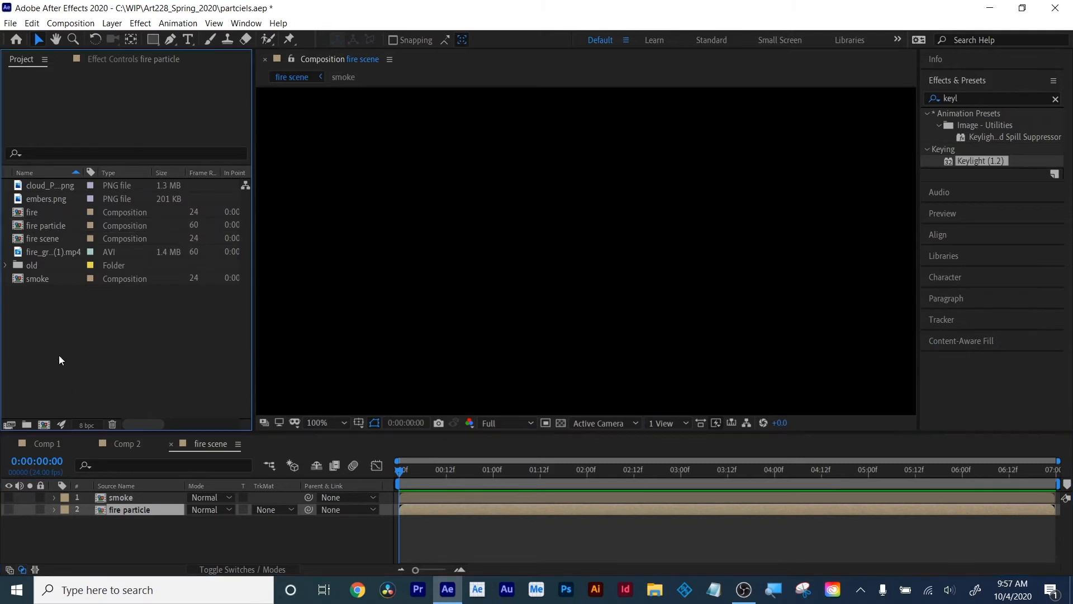
pyautogui.click(43, 425)
pyautogui.write('embers')
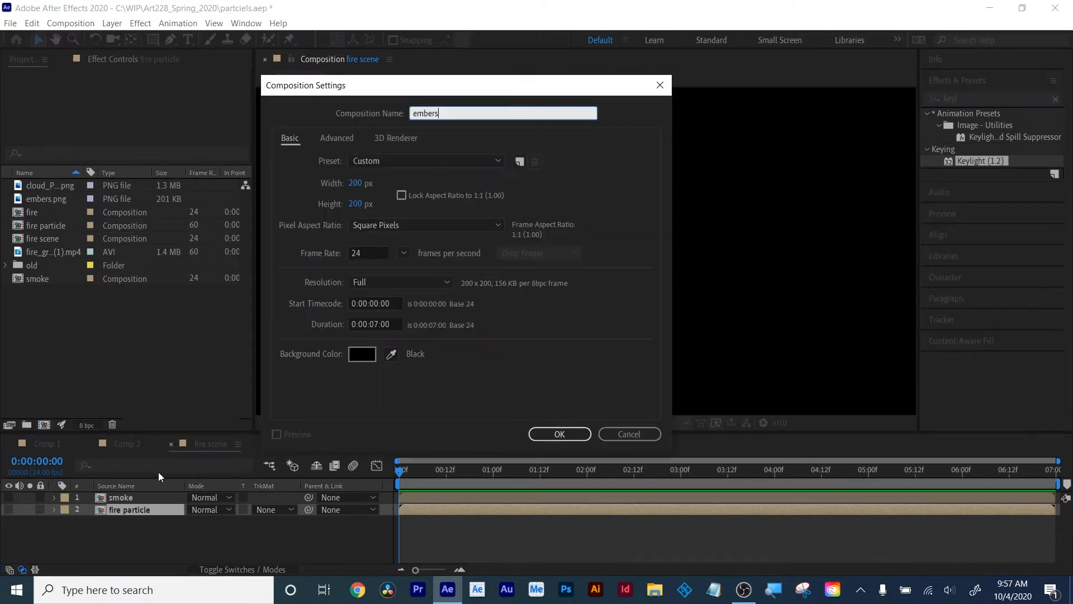
pyautogui.click(560, 434)
pyautogui.moveTo(47, 212); pyautogui.dragTo(84, 499)
# Scale the embers.png layer to 239% and reposition it so a single bright ember sits near the frame's centre
pyautogui.moveTo(574, 256); pyautogui.dragTo(659, 197)
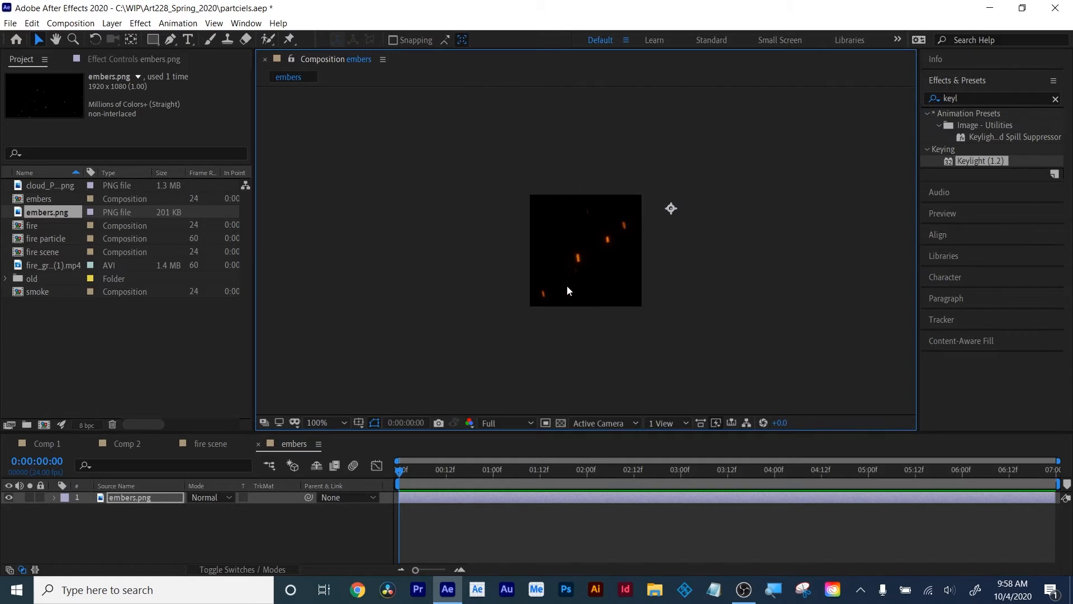
pyautogui.press('s')
pyautogui.moveTo(208, 509); pyautogui.dragTo(277, 476)
pyautogui.moveTo(579, 247); pyautogui.dragTo(712, 167)
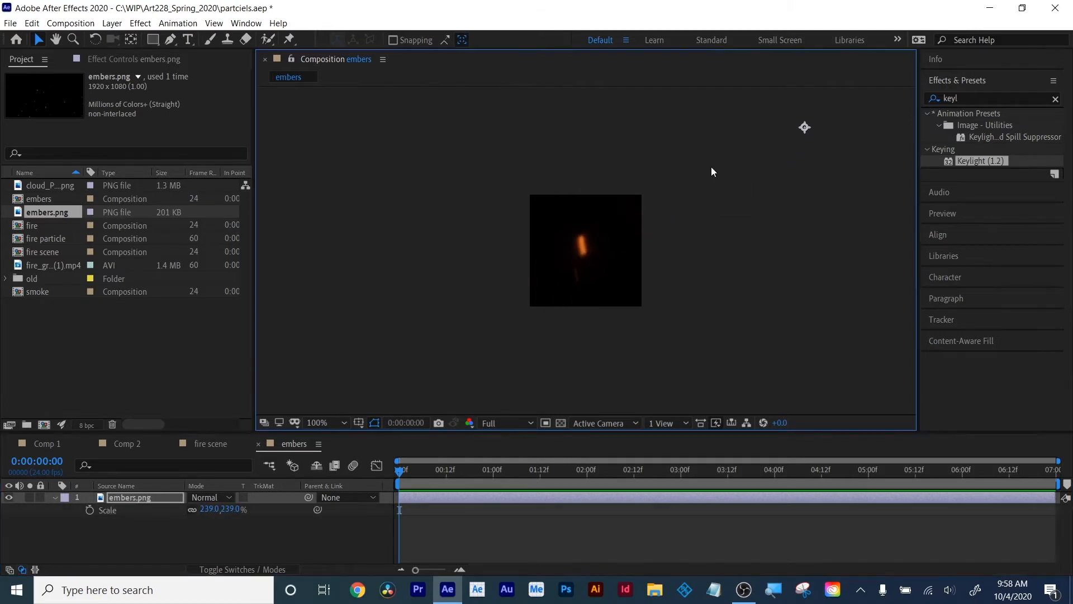
# Draw a closed Pen tool mask around the single bright ember on the embers.png layer
pyautogui.click(171, 39)
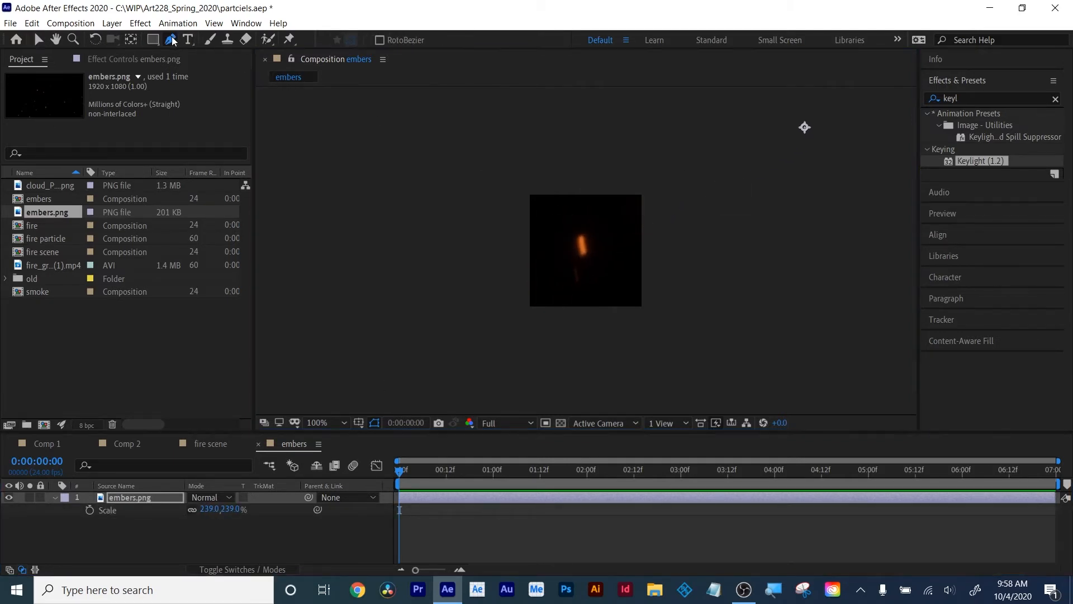
pyautogui.moveTo(582, 218); pyautogui.dragTo(572, 224)
pyautogui.click(571, 229)
pyautogui.click(569, 247)
pyautogui.click(575, 266)
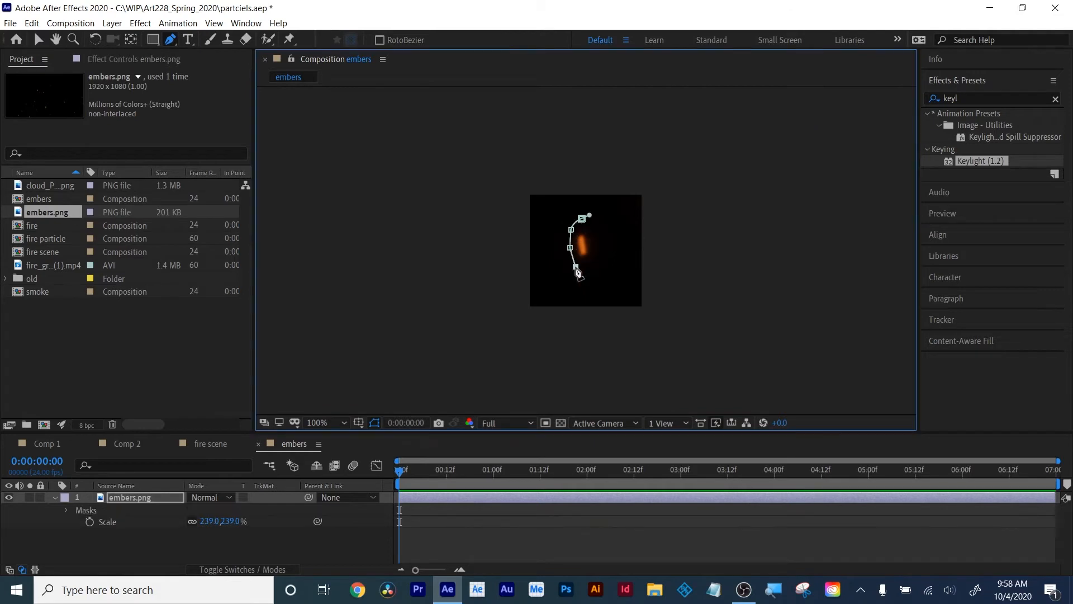
pyautogui.click(602, 265)
pyautogui.click(582, 219)
pyautogui.press('m')
# Pre-compose the masked embers.png layer as embers particle, moving all attributes into the new composition
pyautogui.rightClick(133, 500)
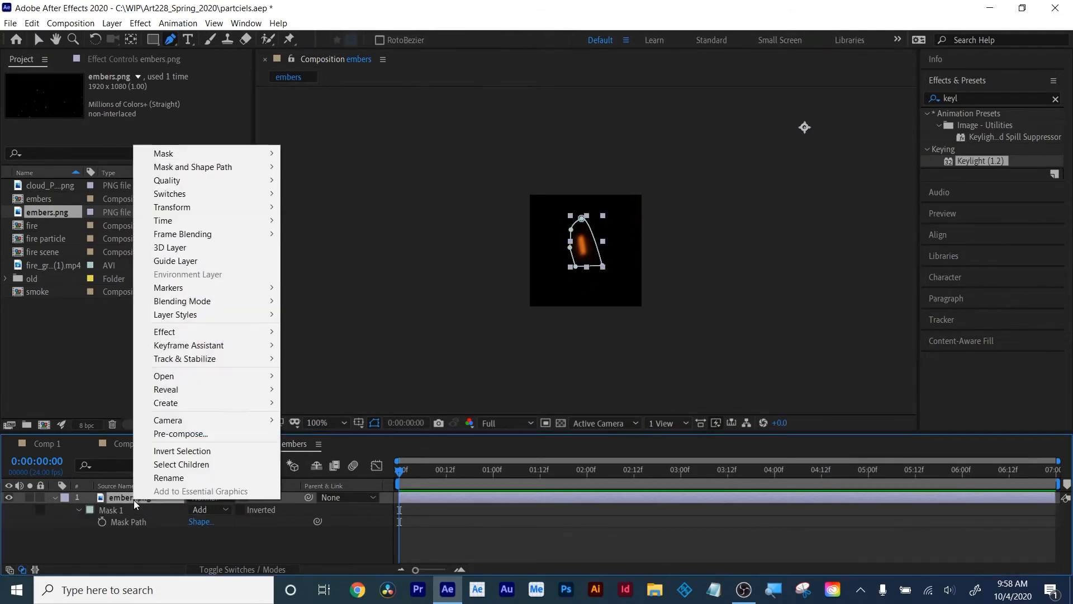
pyautogui.click(186, 434)
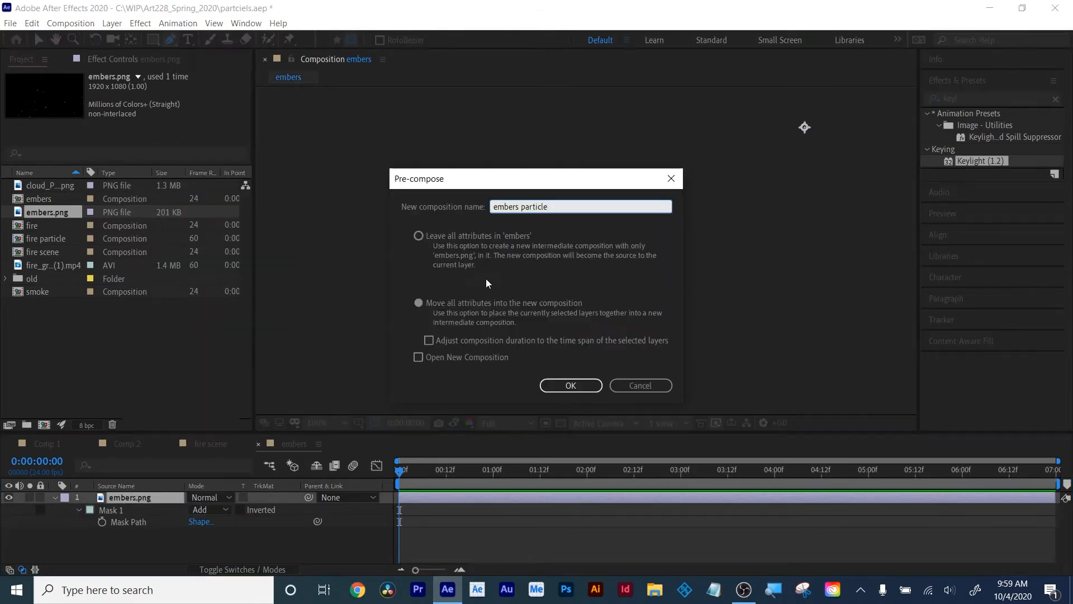
pyautogui.click(418, 303)
pyautogui.click(569, 384)
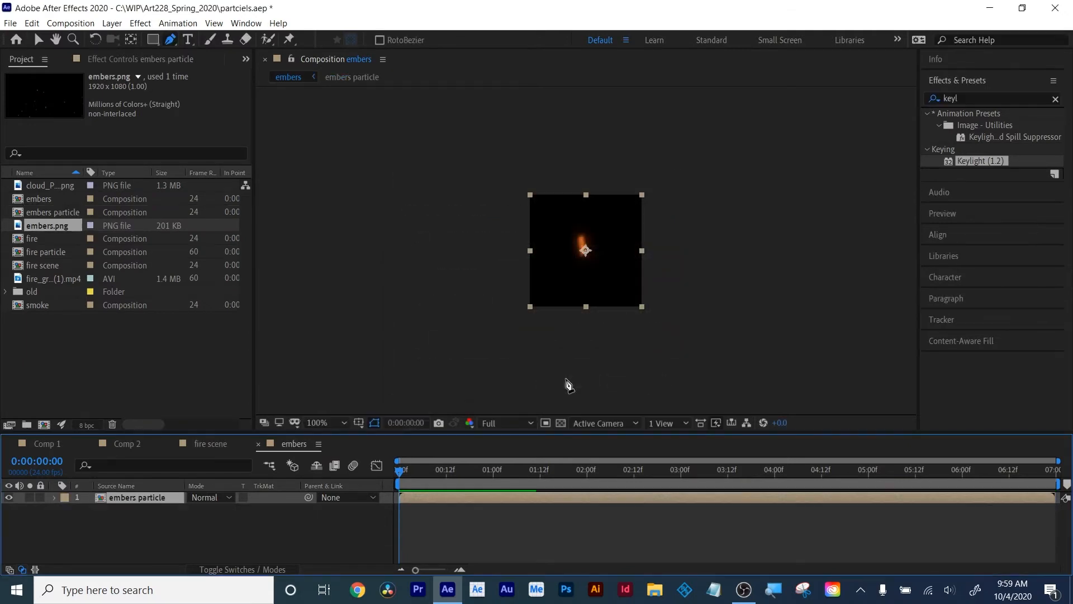
# Open the fire scene composition and close the Comp 1 and Comp 2 timelines
pyautogui.doubleClick(43, 265)
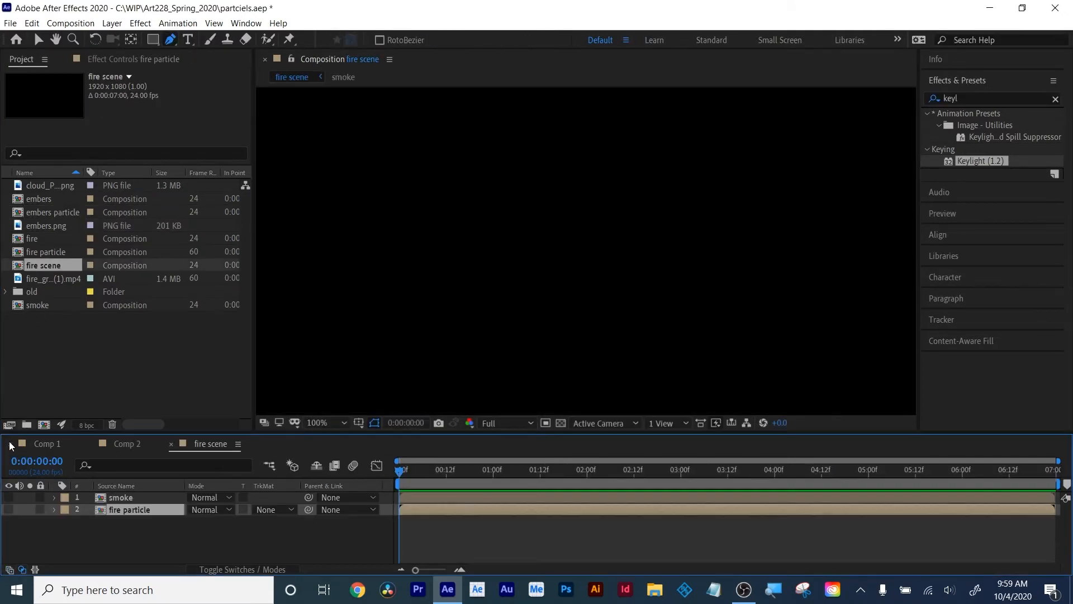
pyautogui.click(10, 444)
pyautogui.click(10, 444)
# Add the embers particle composition beneath the fire particle layer in fire scene and hide it
pyautogui.click(60, 341)
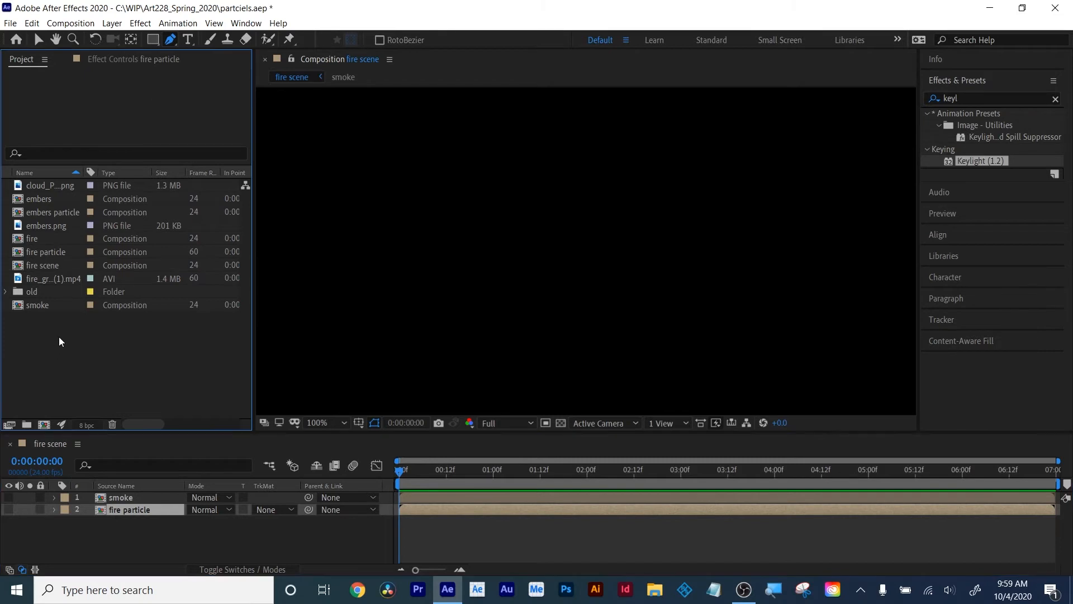
pyautogui.moveTo(48, 211); pyautogui.dragTo(117, 531)
pyautogui.click(9, 522)
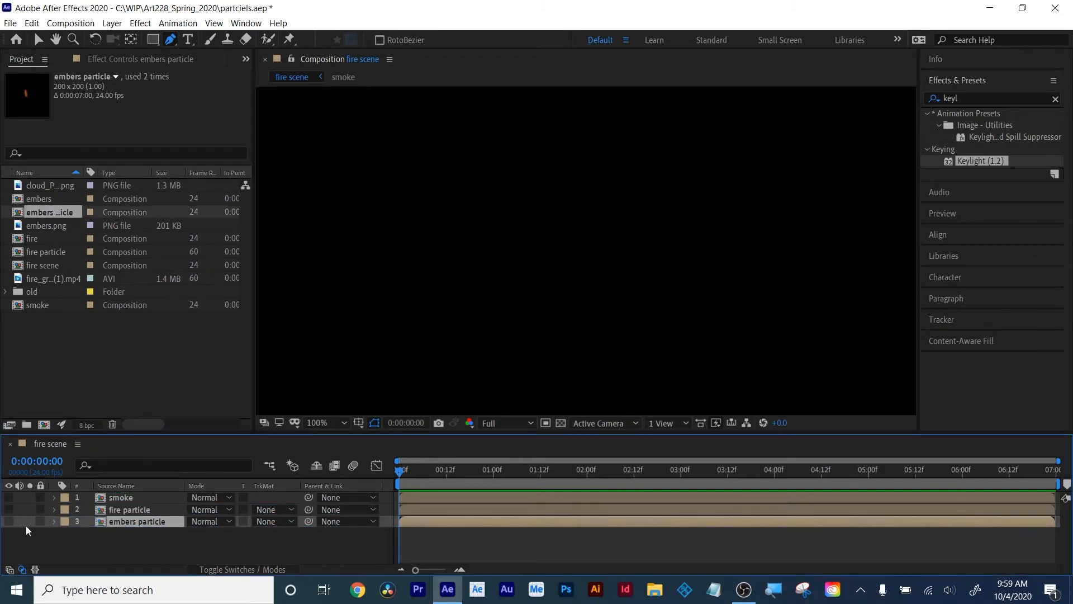
pyautogui.click(122, 550)
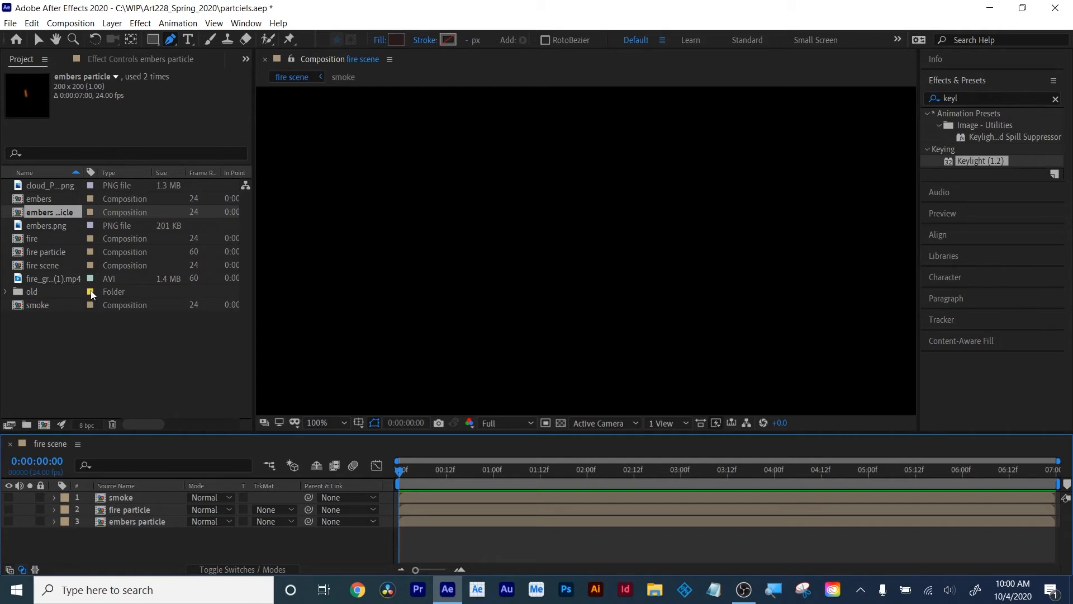
# Create a black 1920 × 1080 px solid named fire in the fire scene composition
pyautogui.click(91, 324)
pyautogui.click(112, 23)
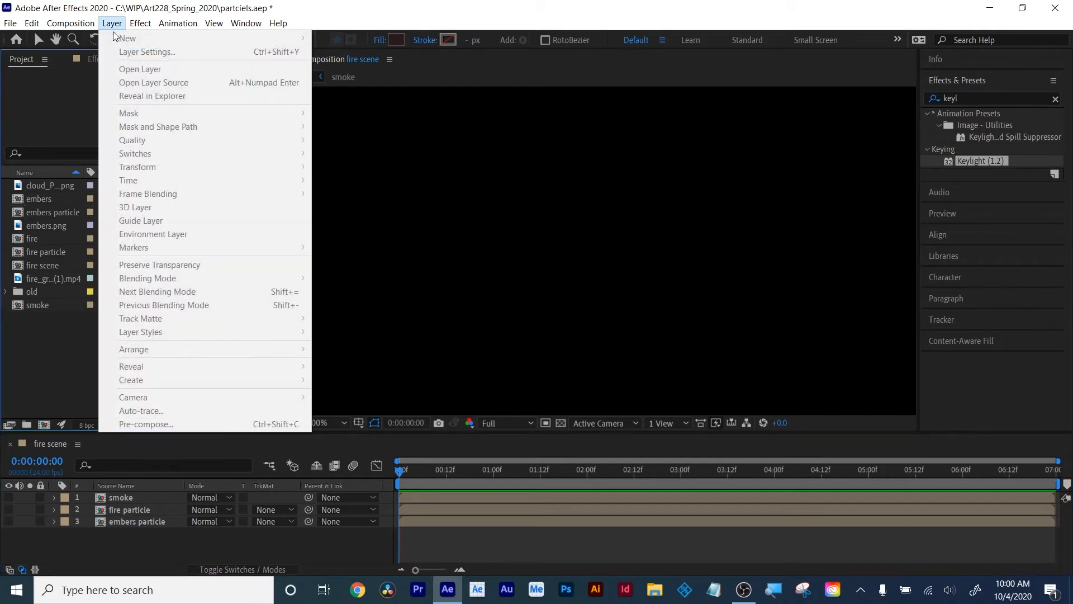
pyautogui.moveTo(117, 38)
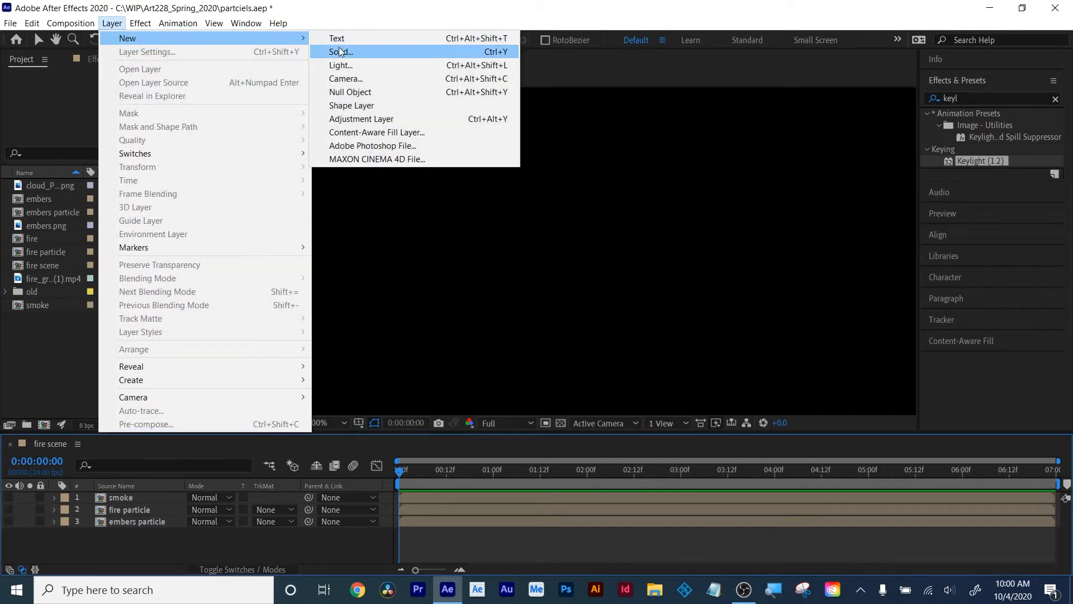
pyautogui.click(340, 52)
pyautogui.write('fire')
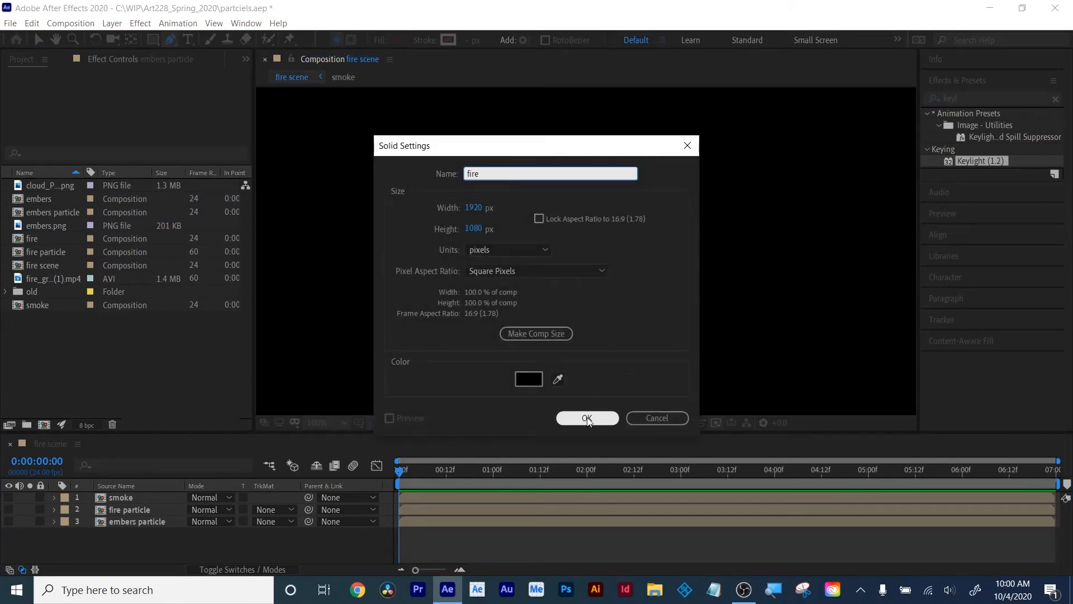
pyautogui.click(587, 417)
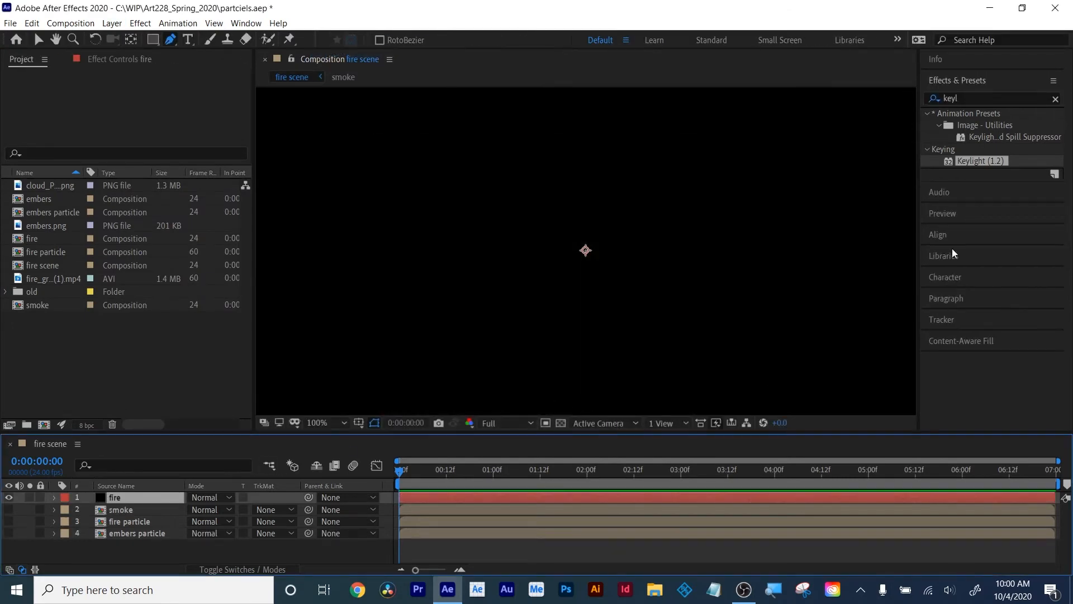
# Find the CC Particle World effect and apply it to the fire solid
pyautogui.click(967, 98)
pyautogui.write('part')
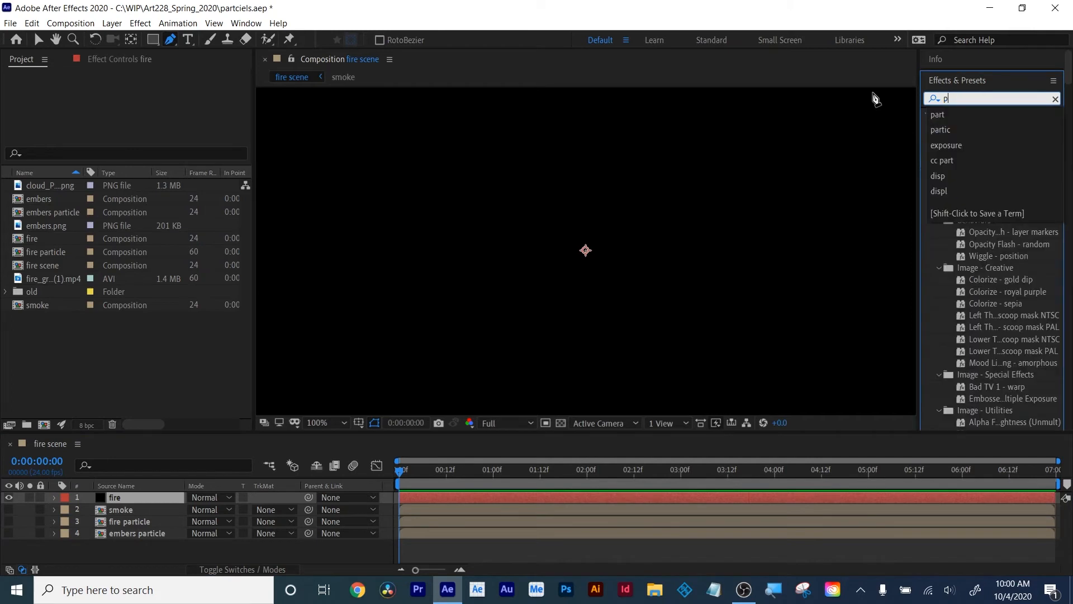
pyautogui.moveTo(988, 136); pyautogui.dragTo(491, 496)
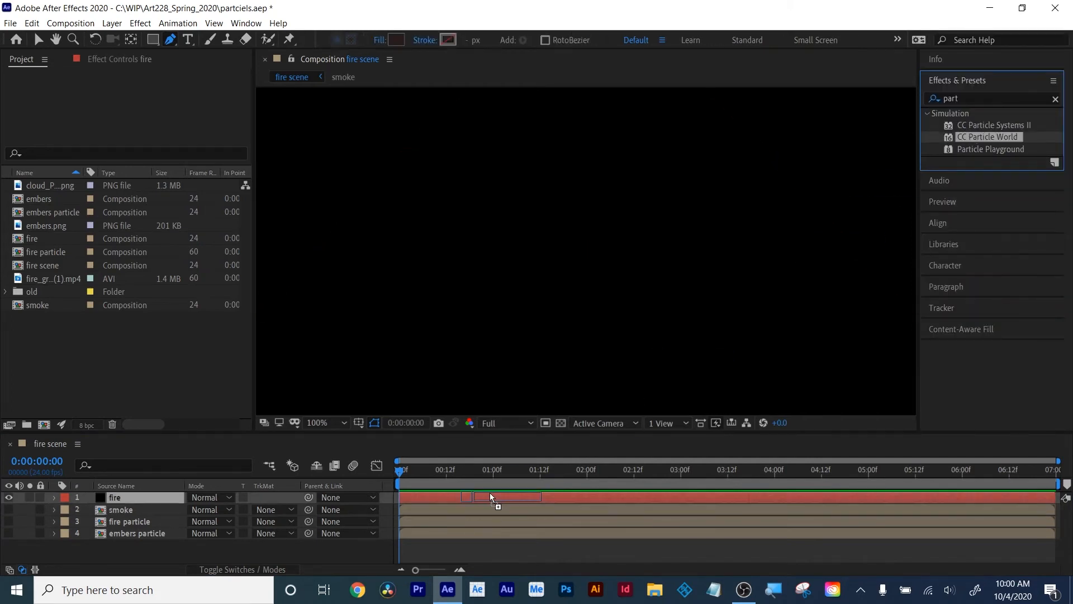
pyautogui.press('v')
# Set the physics animation of the fire layer's CC Particle World effect to Fire
pyautogui.click(18, 136)
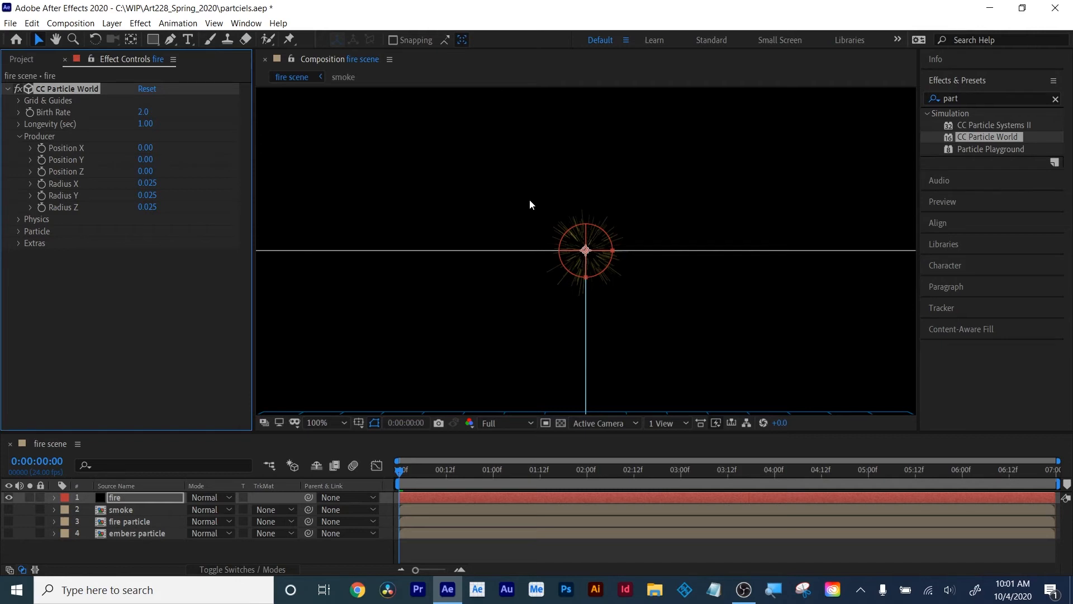
pyautogui.click(19, 137)
pyautogui.click(16, 150)
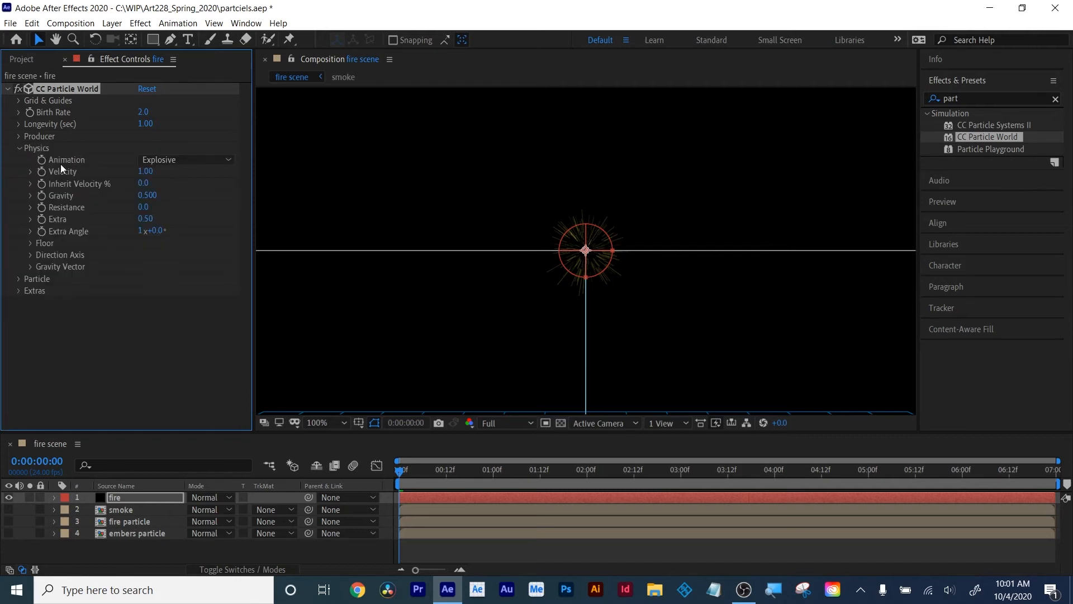
pyautogui.click(169, 160)
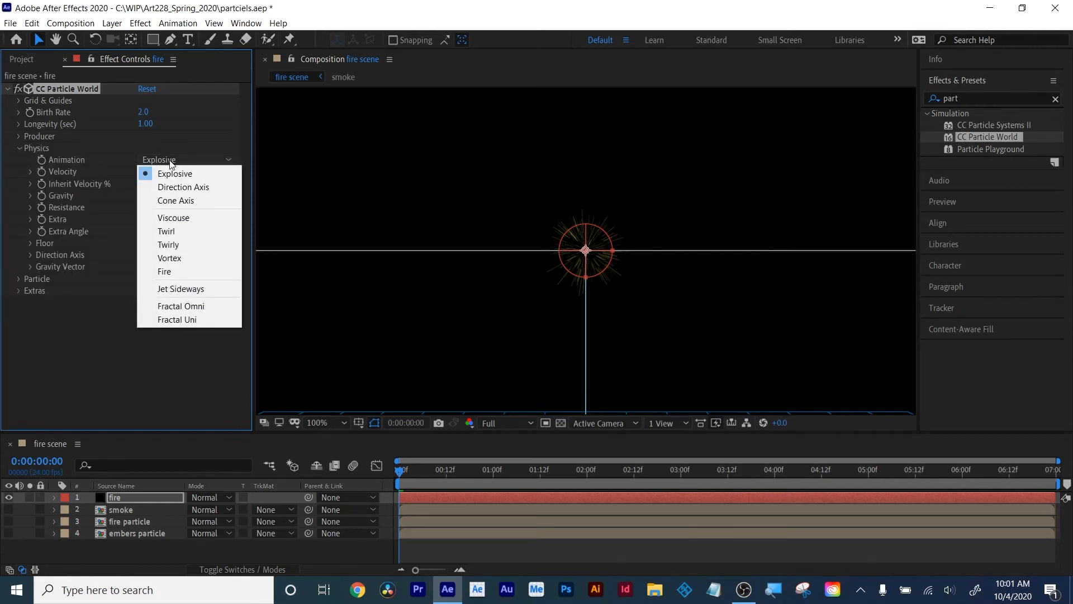
pyautogui.click(162, 270)
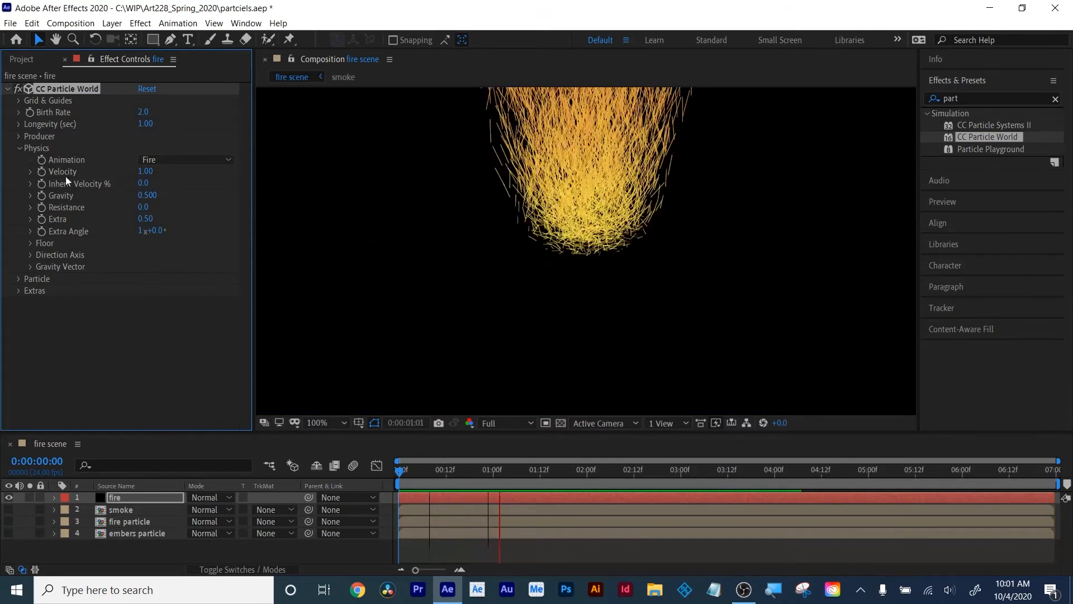
# Set the particle producer's Position Y to 0.15 and its X, Y and Z radii to 0
pyautogui.click(29, 137)
pyautogui.click(20, 136)
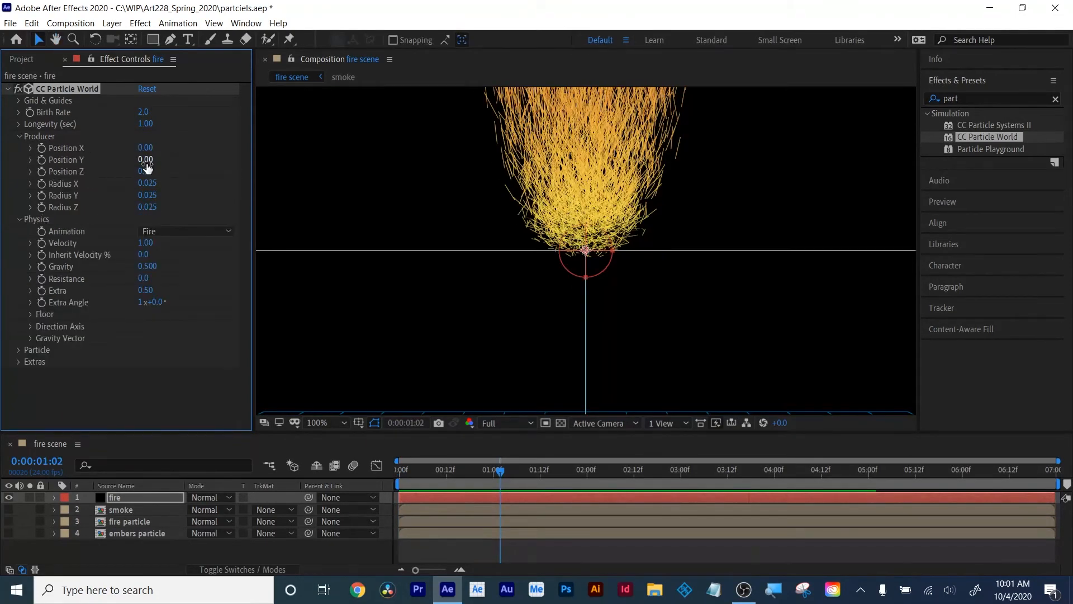
pyautogui.moveTo(143, 149)
pyautogui.mouseDown()
pyautogui.moveTo(161, 160)
pyautogui.moveTo(113, 217)
pyautogui.moveTo(149, 159)
pyautogui.mouseUp()
pyautogui.hotkey('ctrl', 'z')
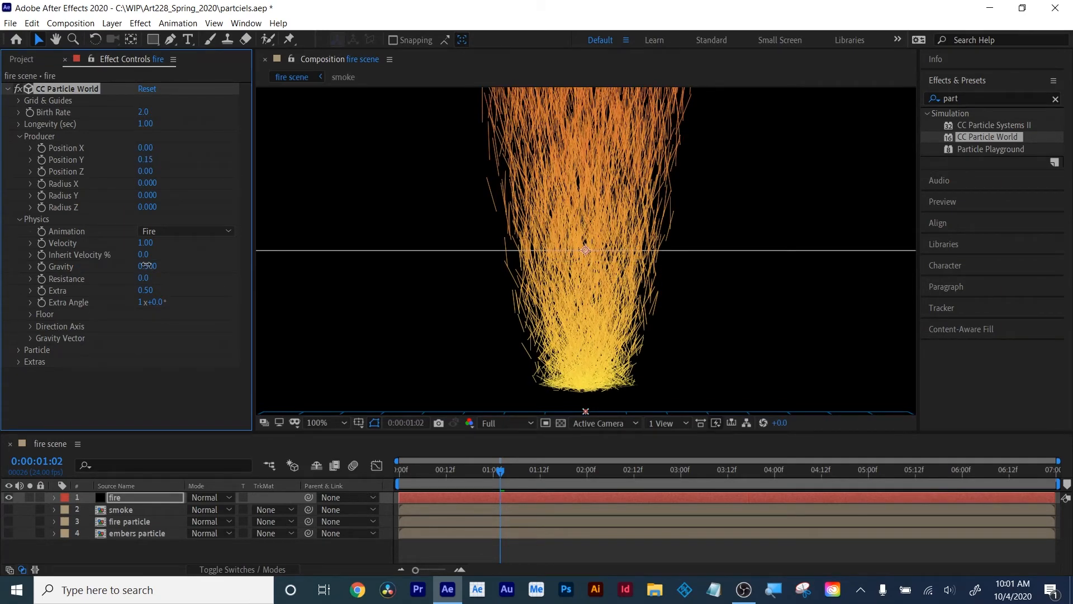
# Set the particle Gravity to 0.070 and Resistance to 1.1, and play back the result
pyautogui.moveTo(144, 266); pyautogui.dragTo(118, 266)
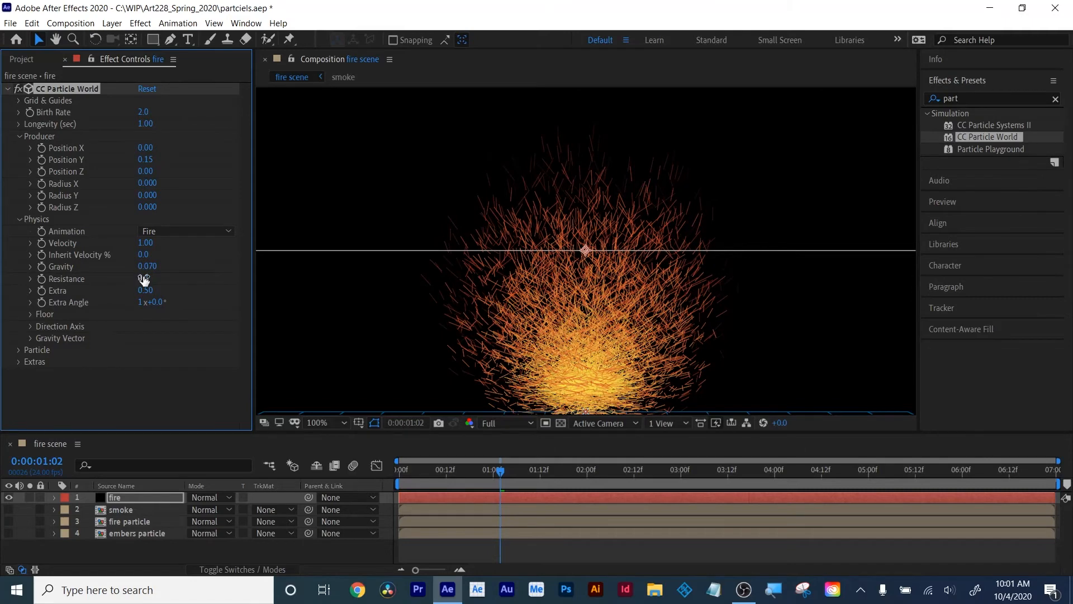
pyautogui.moveTo(144, 279); pyautogui.dragTo(151, 277)
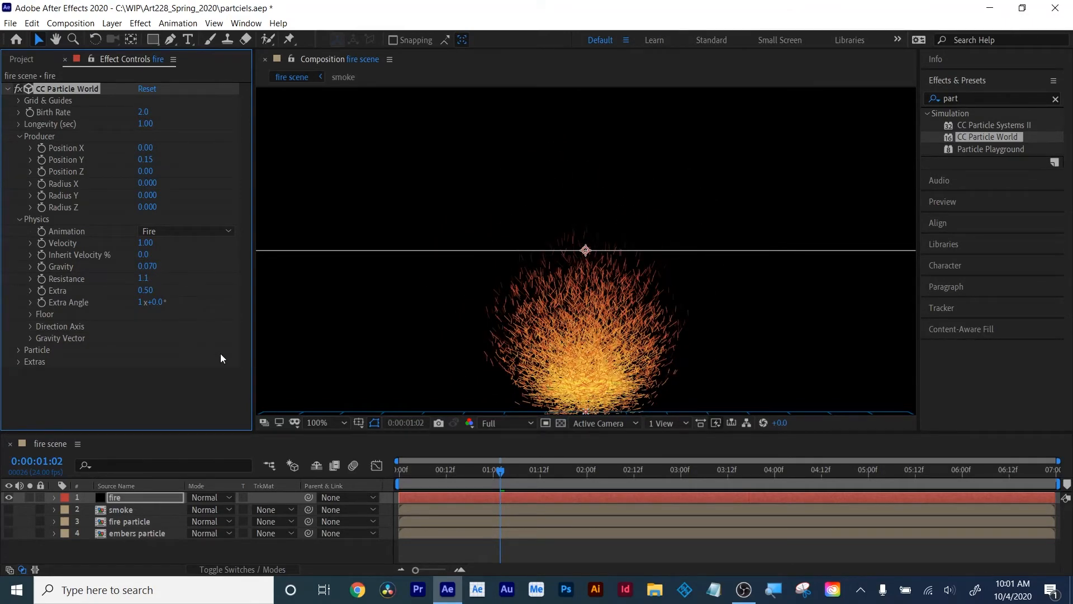
pyautogui.press('space')
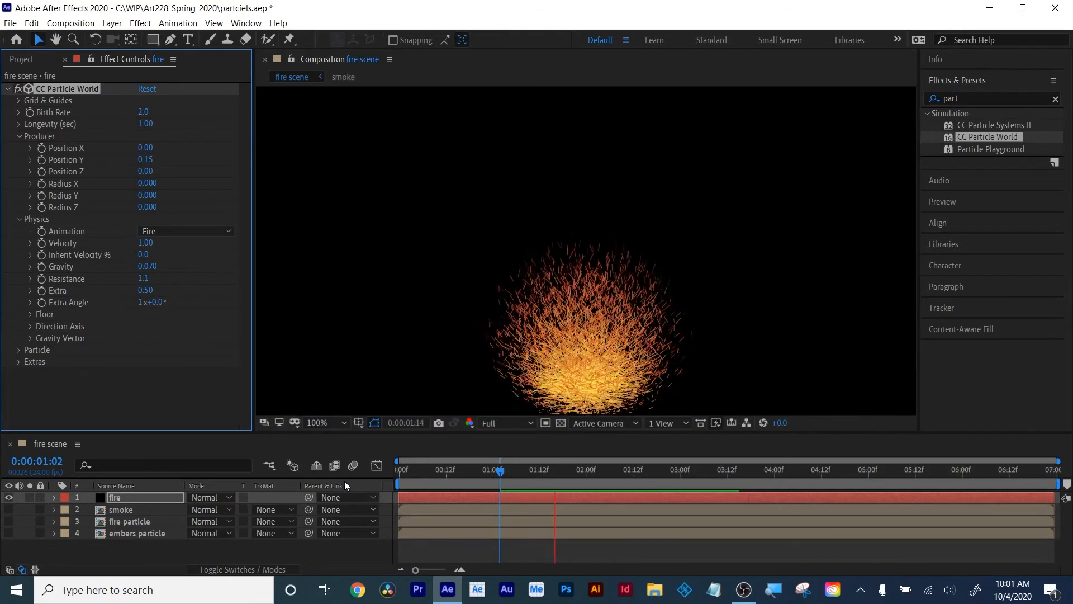
# Lower the composition's preview resolution to Quarter and play back the fire from the start
pyautogui.click(497, 424)
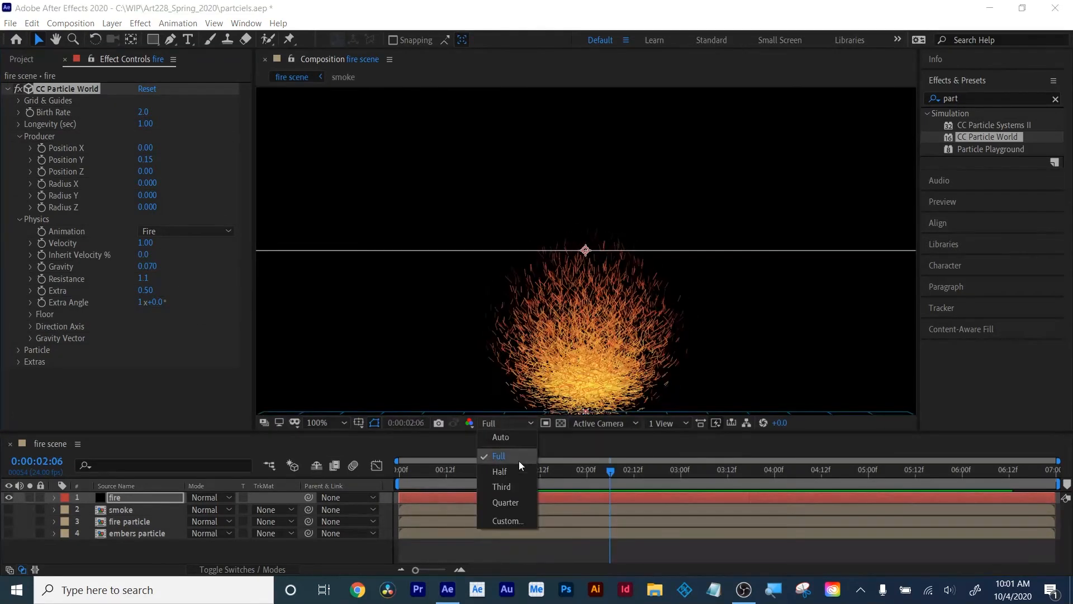
pyautogui.click(526, 502)
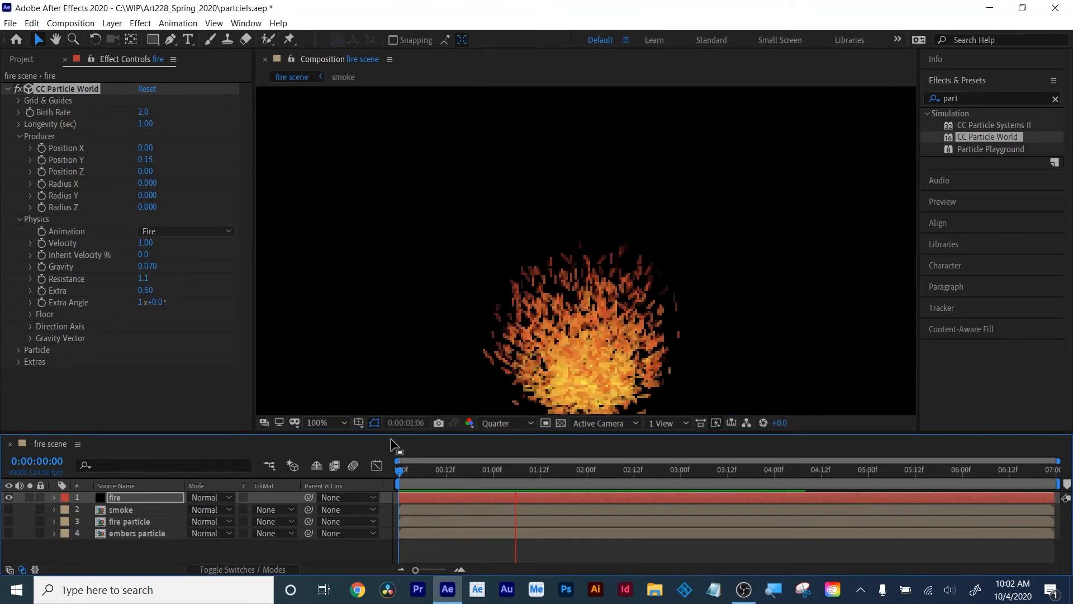
pyautogui.press('space')
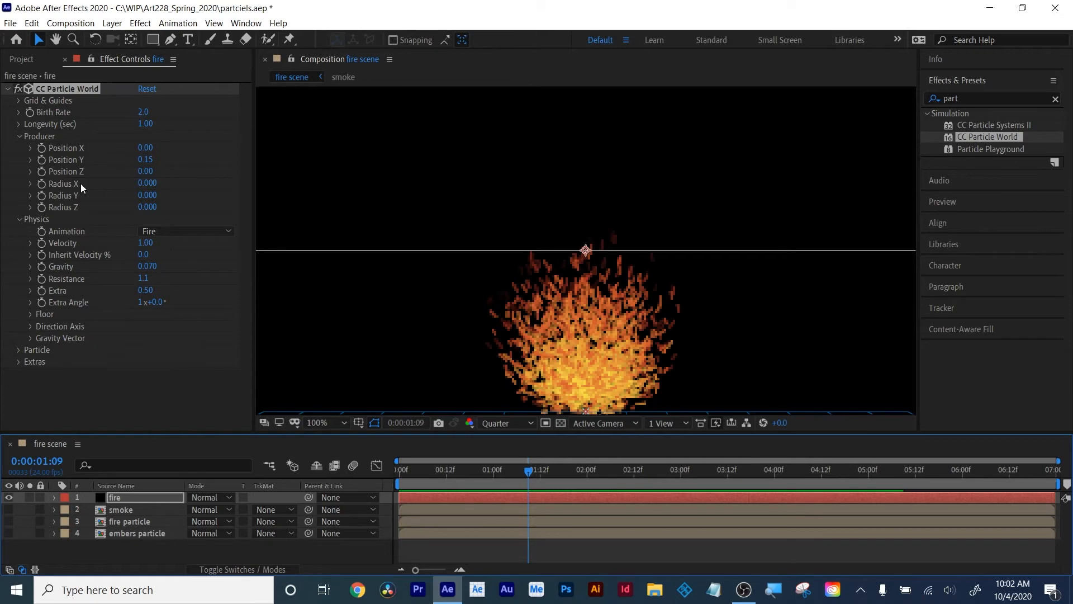
# Change the particle type of the fire effect to Textured Faded Disc
pyautogui.click(19, 137)
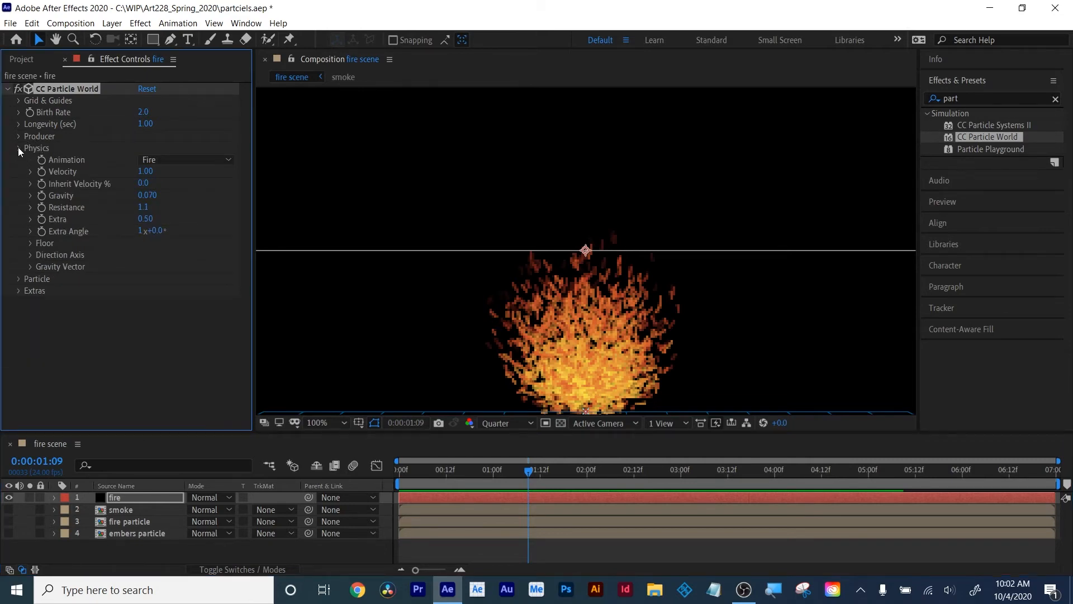
pyautogui.click(18, 147)
pyautogui.click(18, 160)
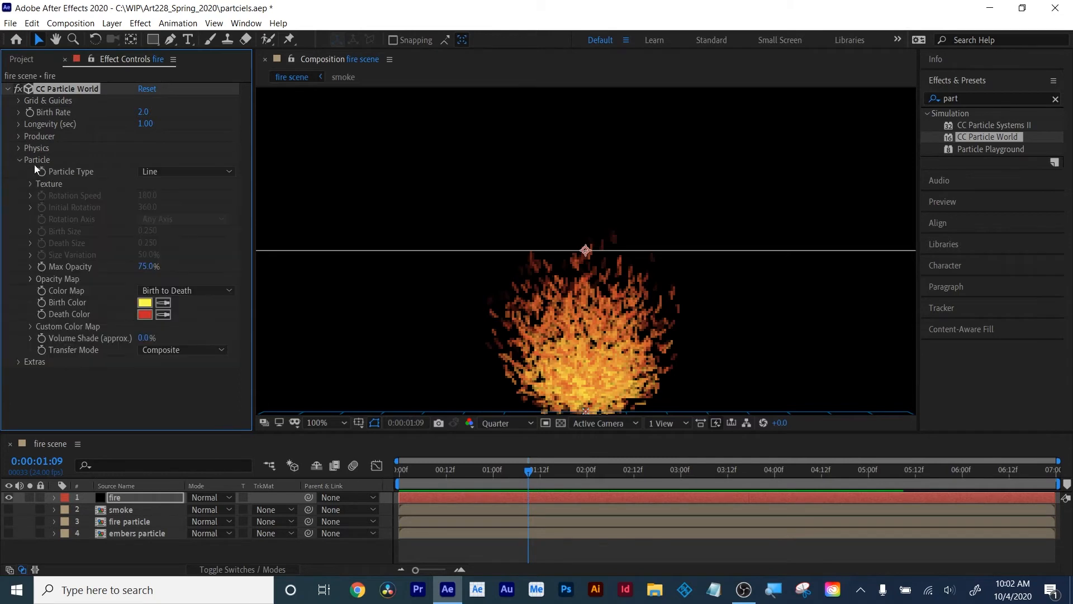
pyautogui.click(162, 171)
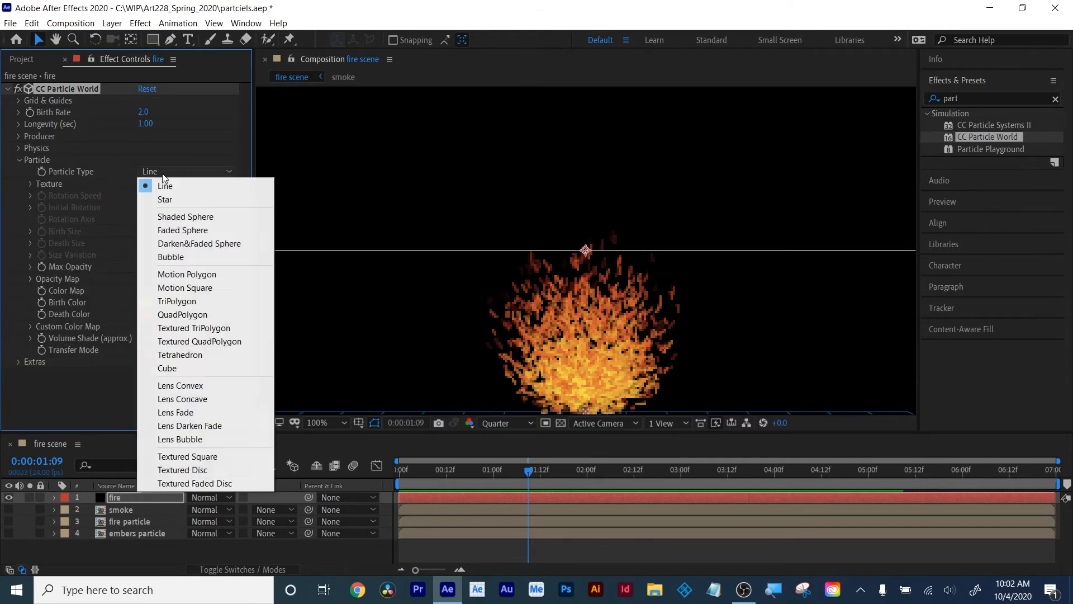
pyautogui.click(201, 483)
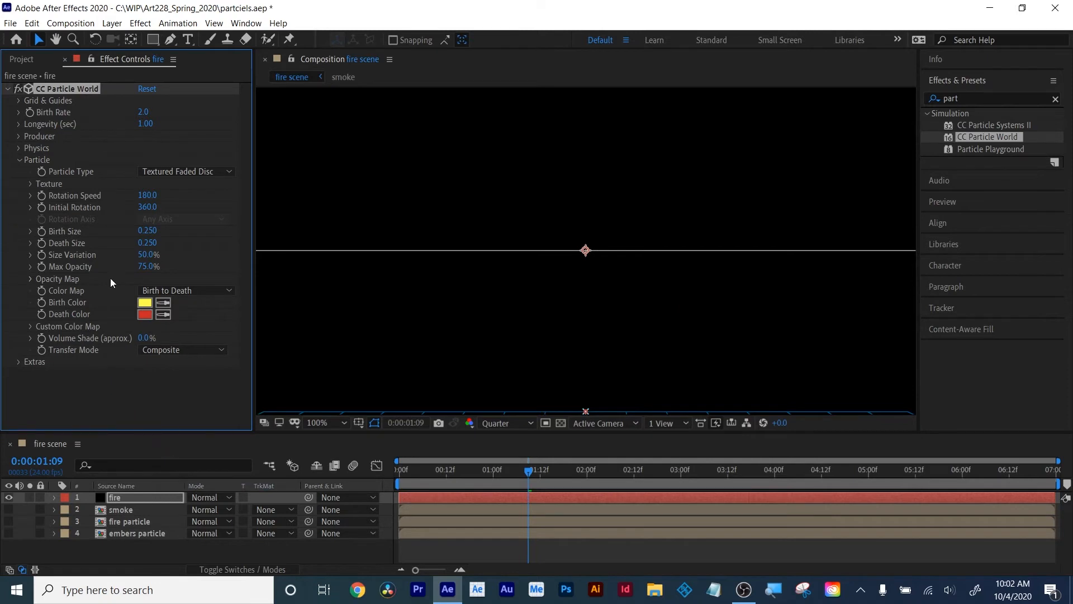
# Use the fire particle layer as the texture for the particles
pyautogui.click(30, 184)
pyautogui.click(160, 194)
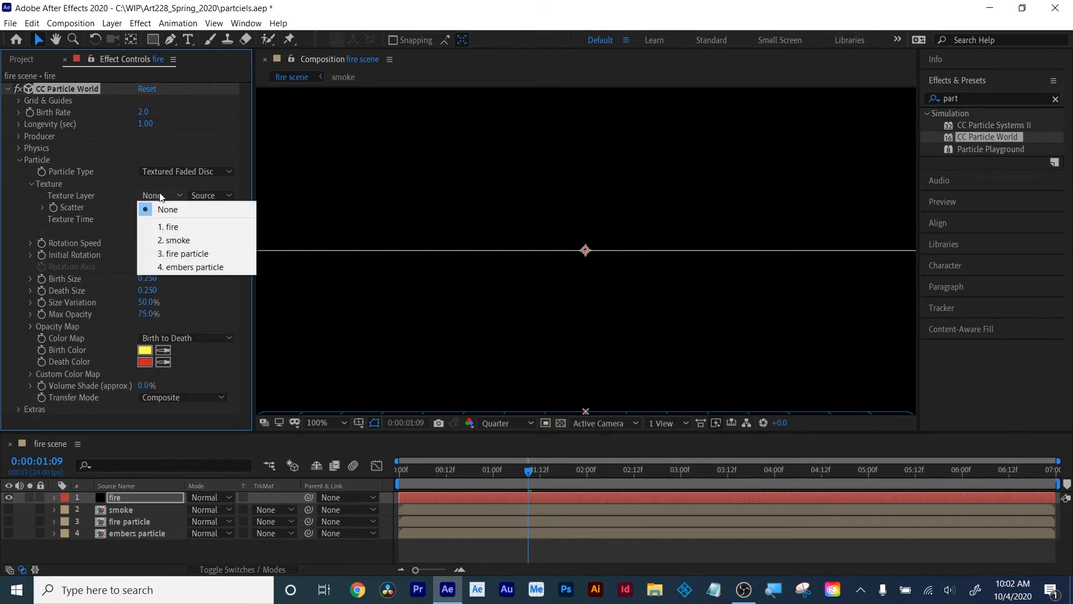
pyautogui.click(179, 253)
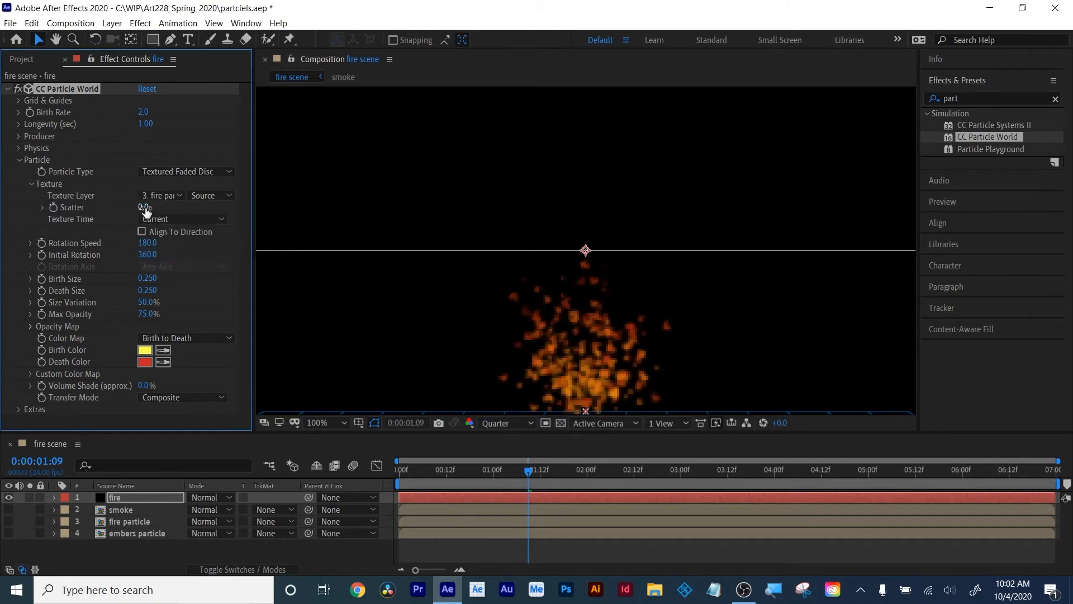
# Advance to about 2 seconds and set Birth Size 0.580, Death Size 1.150, Size Variation 100% and Max Opacity 100%
pyautogui.press('space')
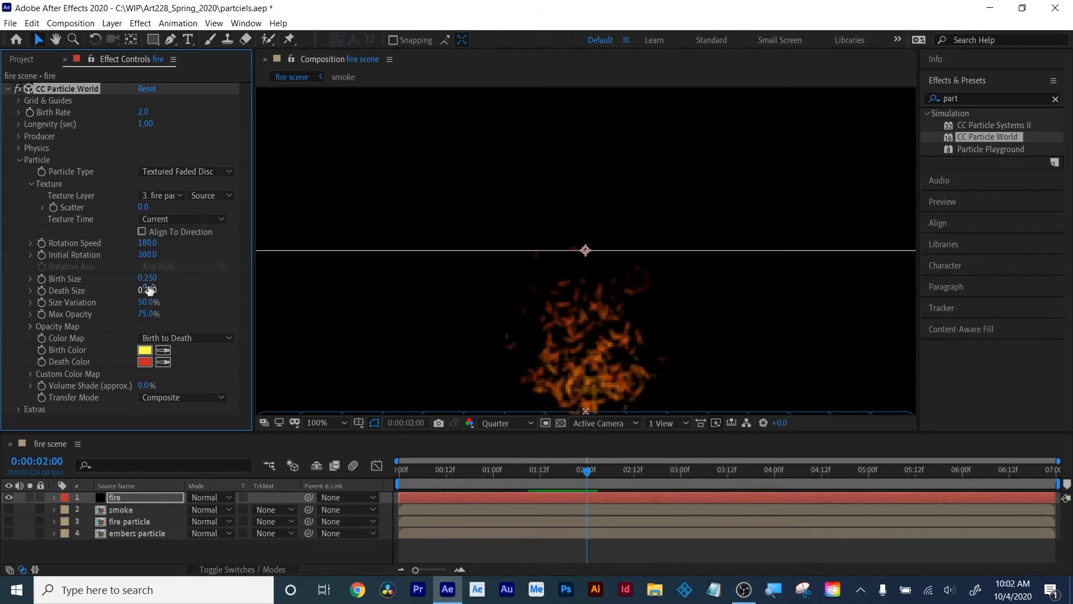
pyautogui.moveTo(149, 289); pyautogui.dragTo(246, 301)
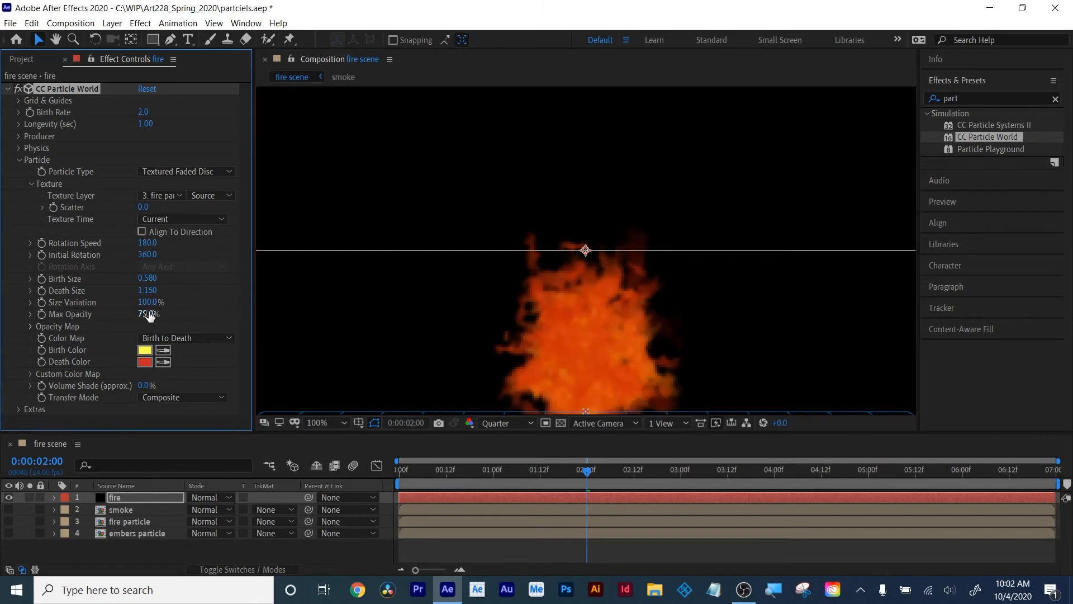
pyautogui.moveTo(148, 315); pyautogui.dragTo(207, 302)
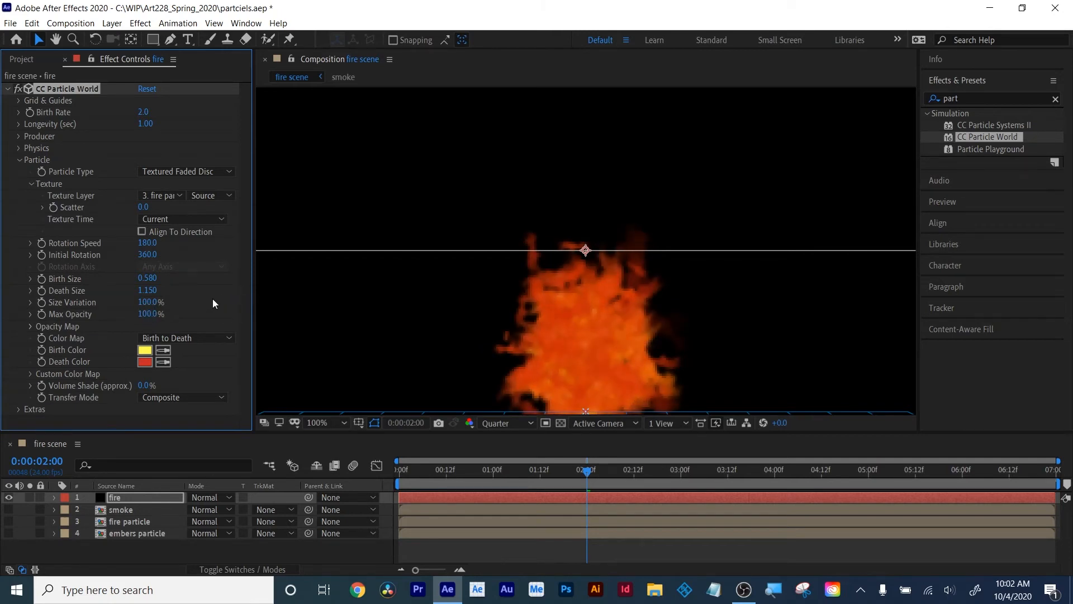
# Redraw the particles' Opacity Map at full opacity from birth to death, and play back the fire from the start
pyautogui.click(31, 326)
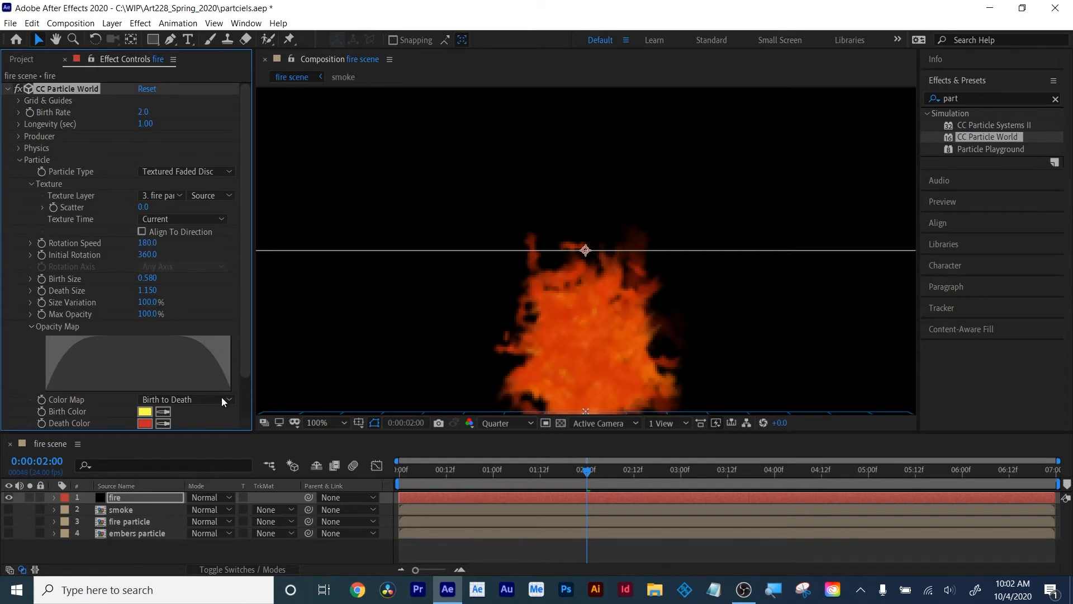
pyautogui.moveTo(48, 391); pyautogui.dragTo(237, 336)
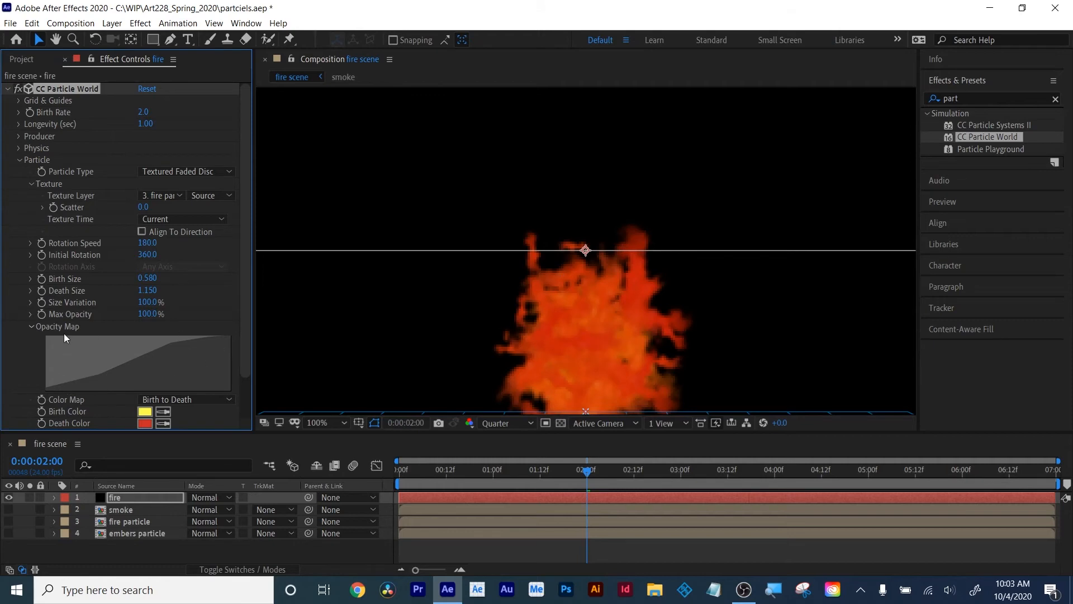
pyautogui.moveTo(49, 338)
pyautogui.mouseDown()
pyautogui.moveTo(180, 395)
pyautogui.moveTo(244, 404)
pyautogui.mouseUp()
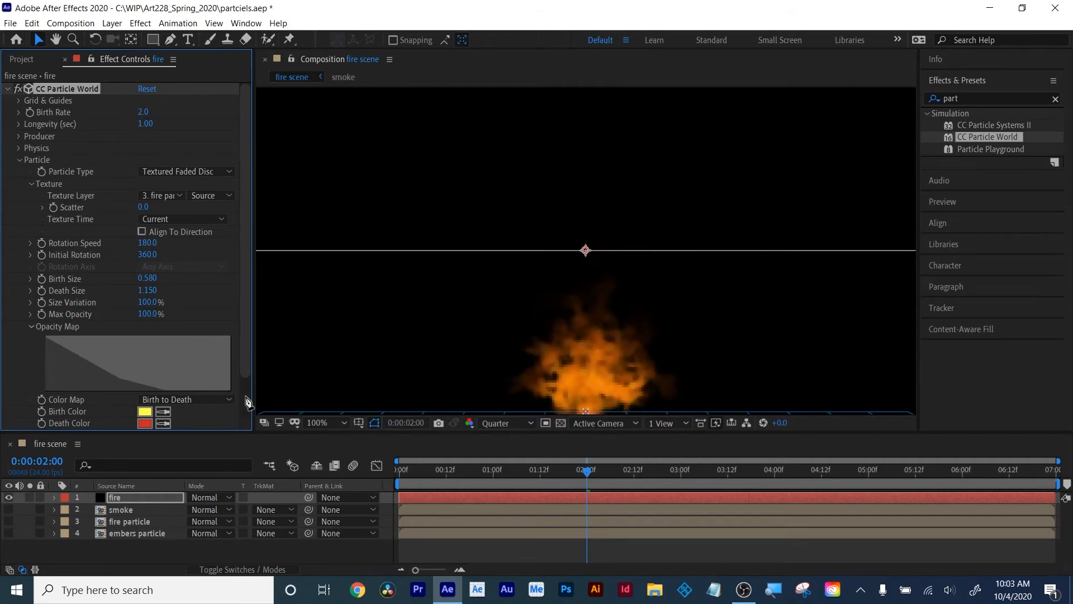
pyautogui.moveTo(51, 343); pyautogui.dragTo(254, 336)
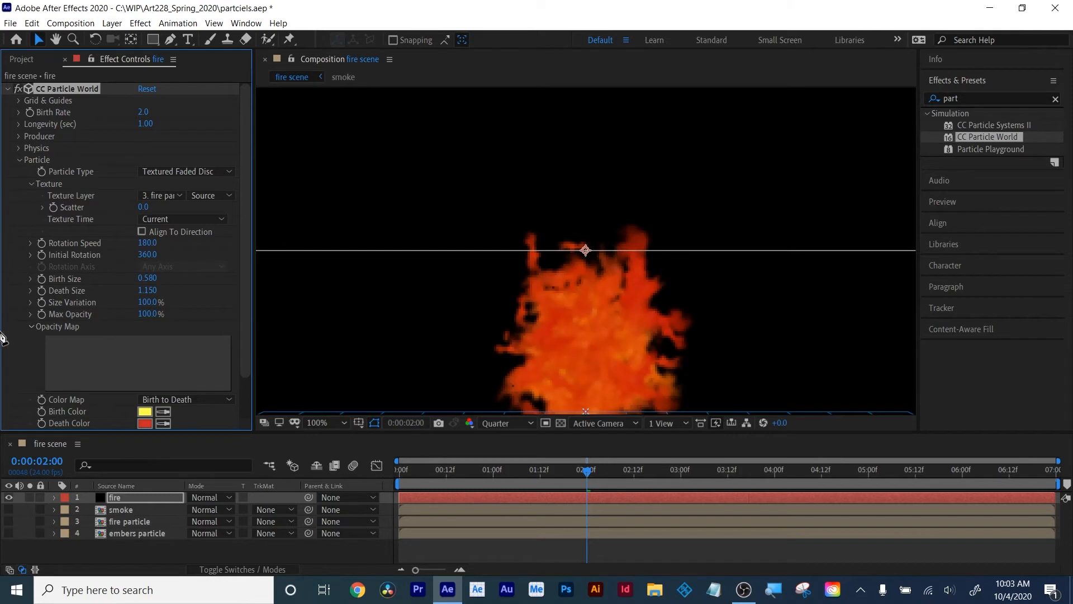
pyautogui.click(403, 473)
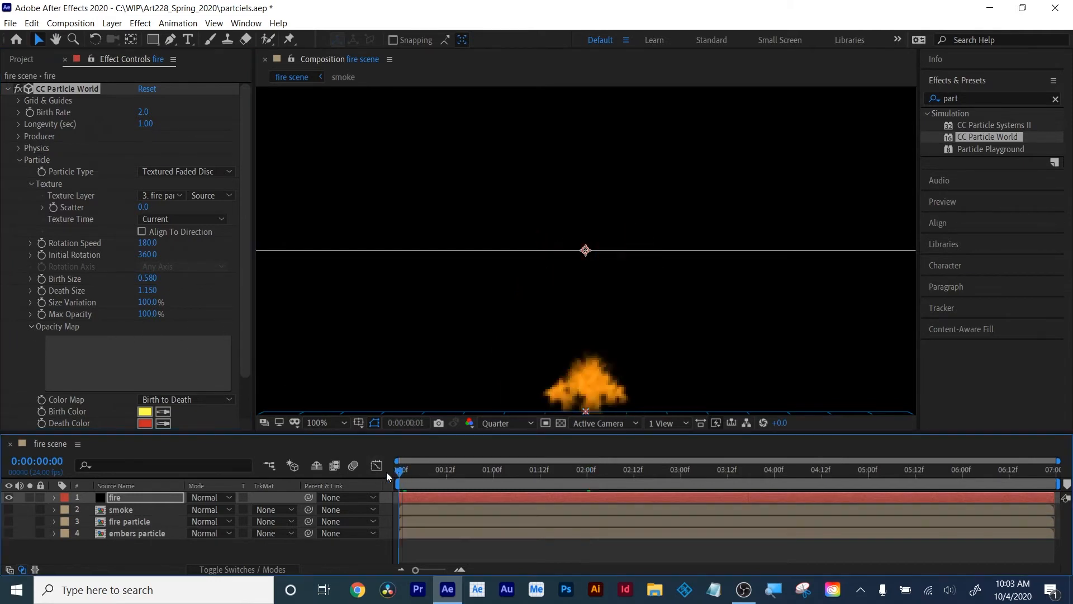
pyautogui.press('space')
pyautogui.press('space')
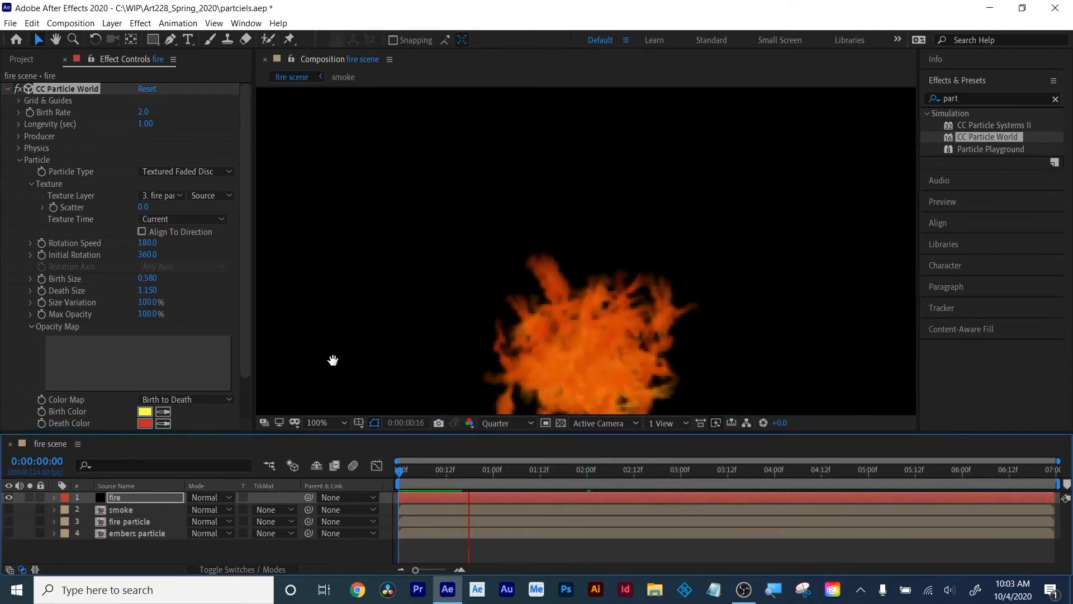
# Set the particles' Transfer Mode to Screen and return the preview resolution to Full
pyautogui.moveTo(249, 293); pyautogui.dragTo(252, 355)
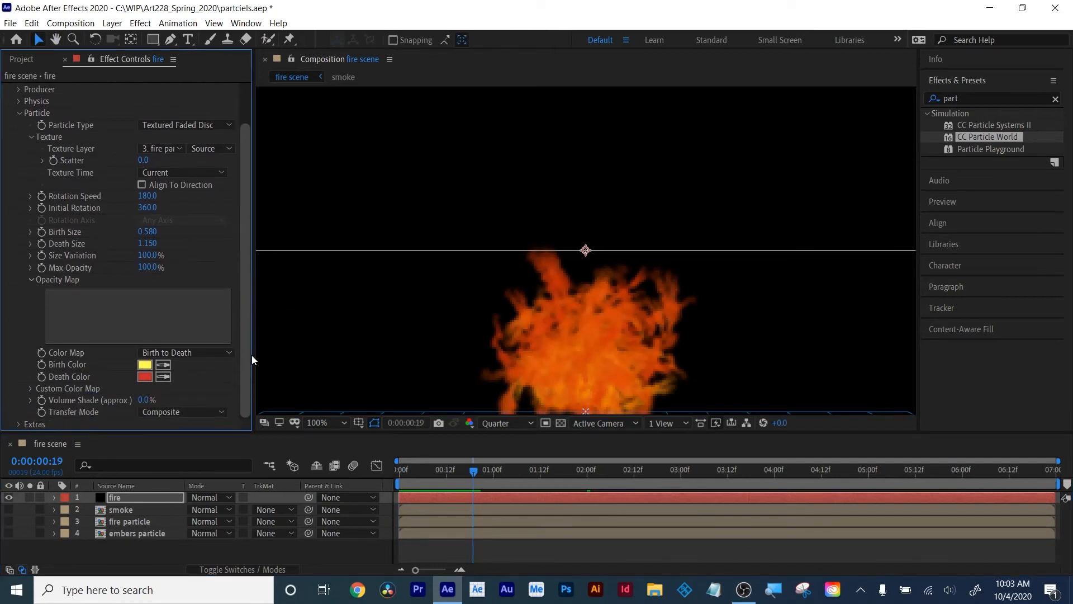
pyautogui.click(183, 416)
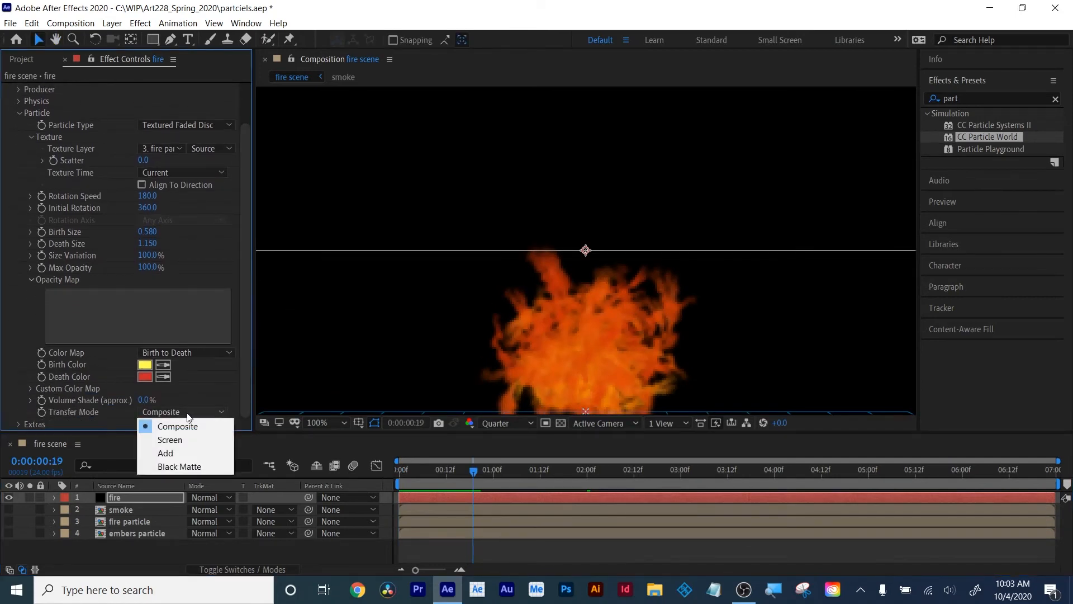
pyautogui.click(188, 442)
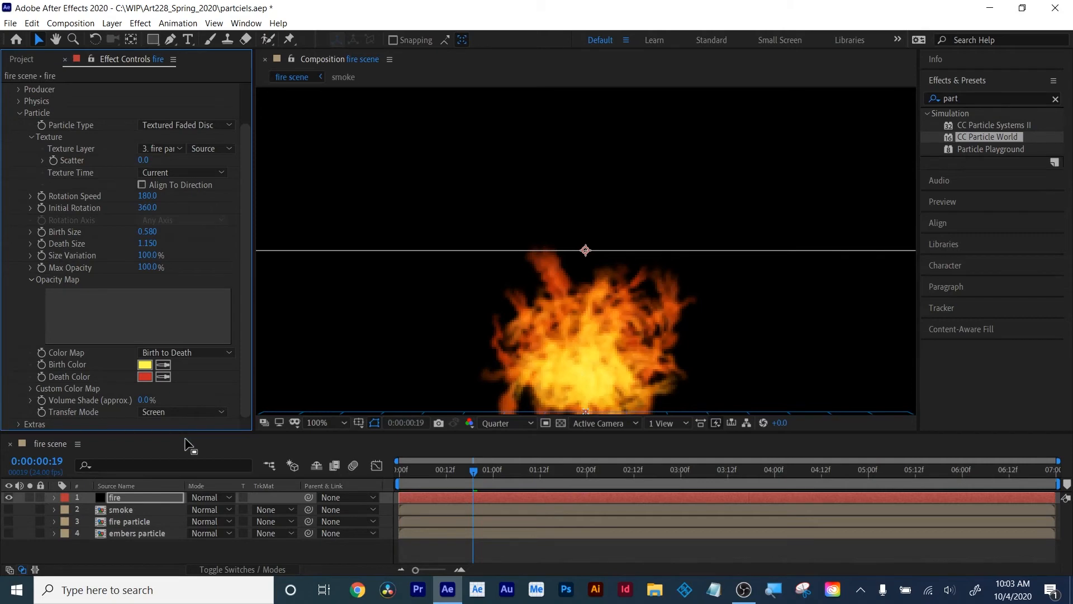
pyautogui.click(492, 422)
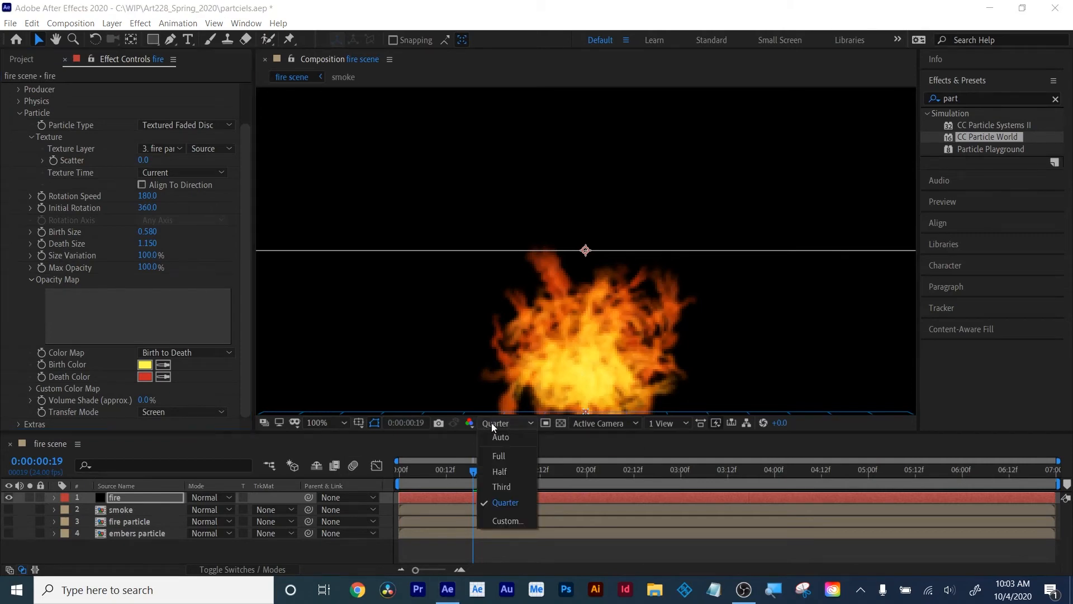
pyautogui.click(497, 456)
# Set the particles' Rotation Speed and Initial Rotation to 0, and scrub through the opening of the fire to check it
pyautogui.moveTo(147, 196); pyautogui.dragTo(342, 205)
pyautogui.click(147, 196)
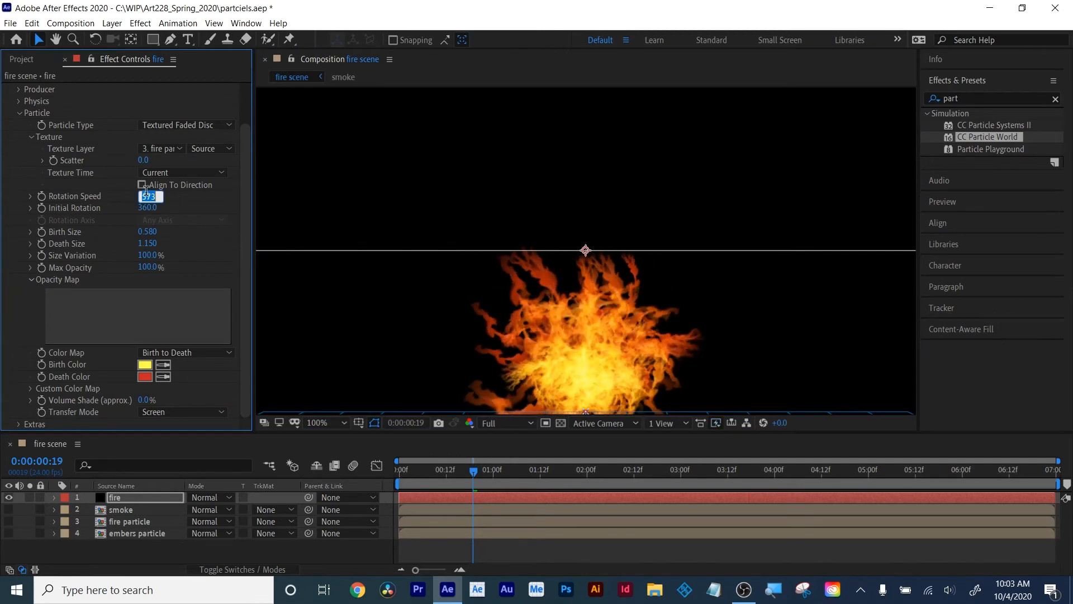
pyautogui.write('0')
pyautogui.press('Return')
pyautogui.click(146, 207)
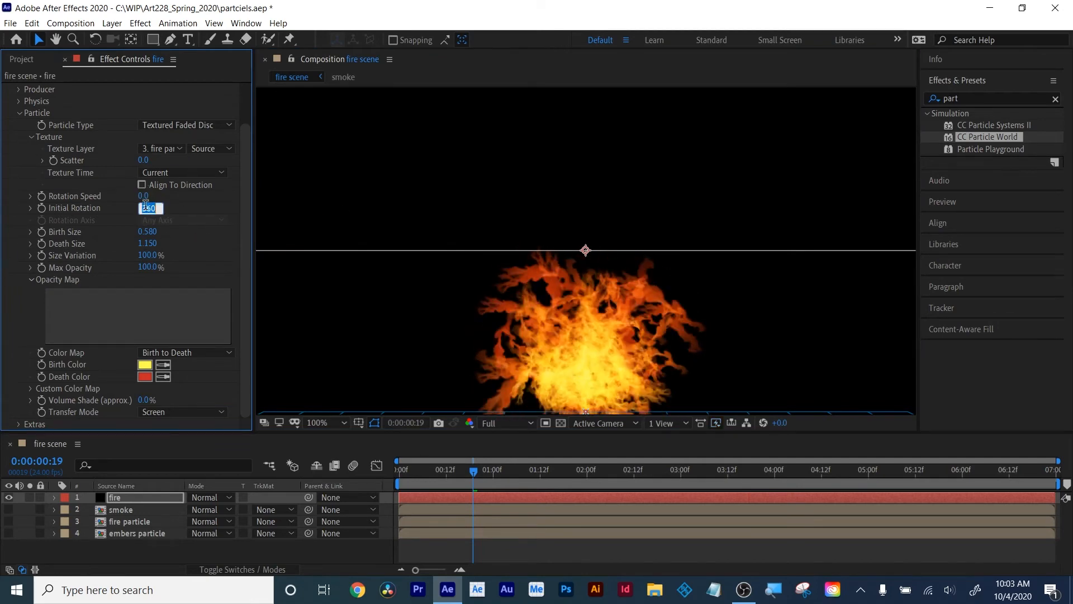
pyautogui.write('0')
pyautogui.press('Return')
pyautogui.moveTo(421, 468); pyautogui.dragTo(474, 472)
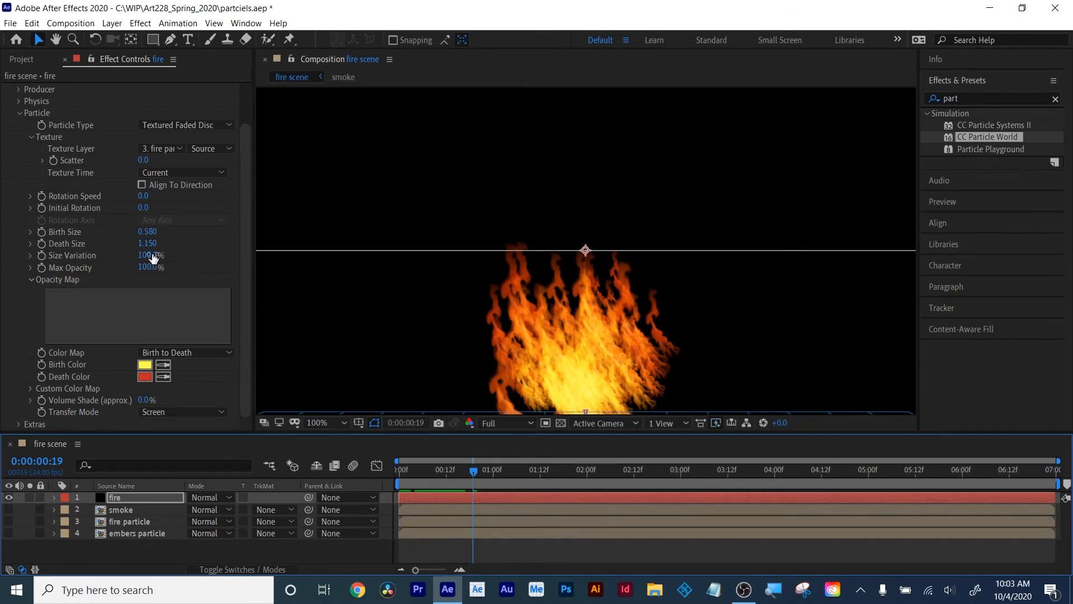
pyautogui.scroll(2, 203, 234)
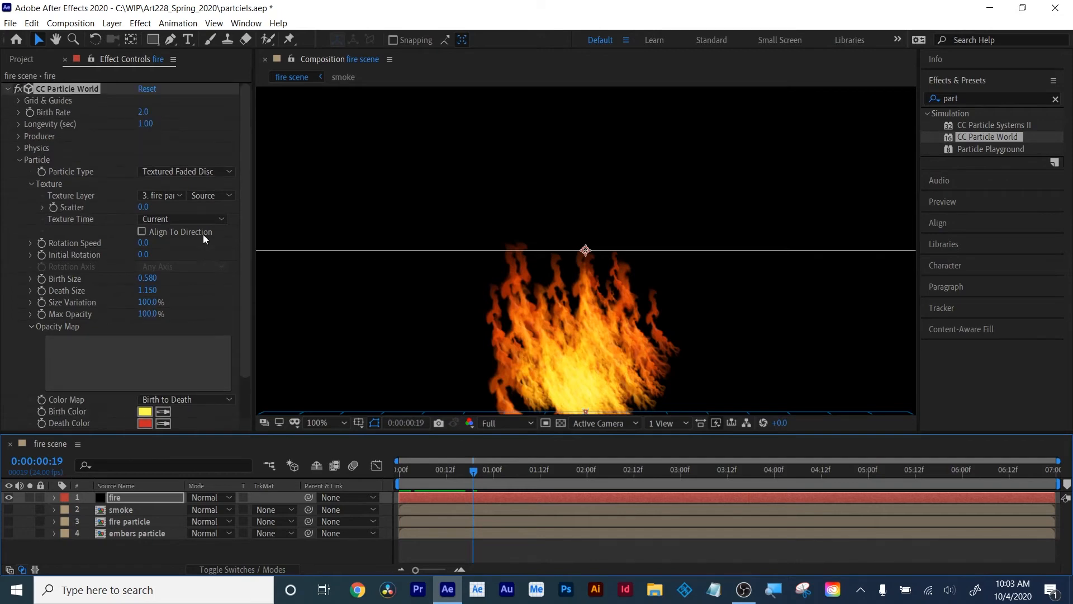
# Set the fire particles' Random Seed to 280 and play back the fire from the start
pyautogui.scroll(-2, 203, 233)
pyautogui.scroll(-3, 178, 345)
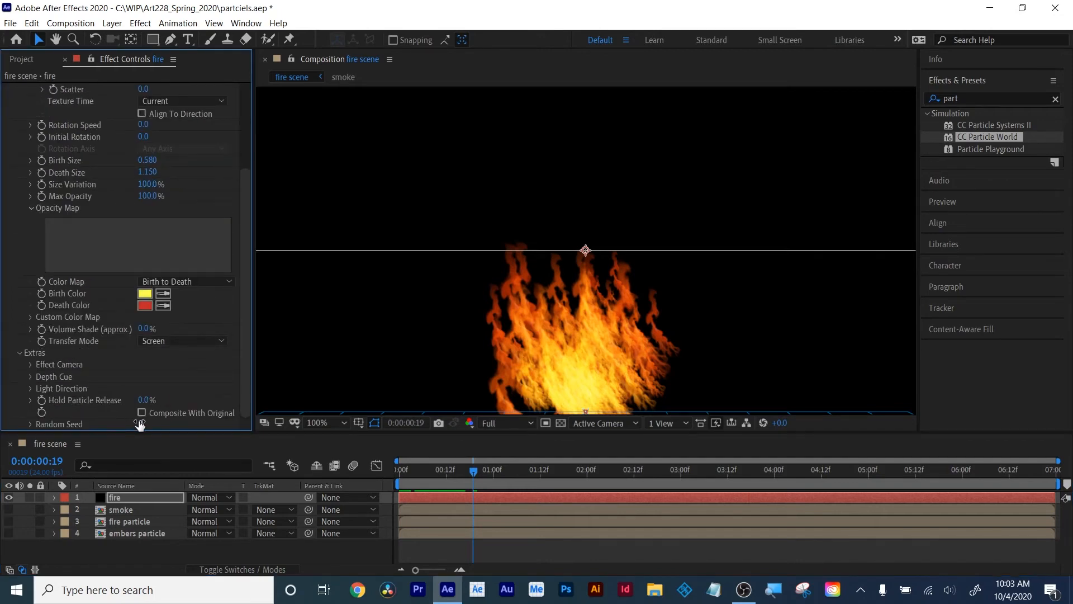
pyautogui.moveTo(140, 426); pyautogui.dragTo(163, 424)
pyautogui.press('space')
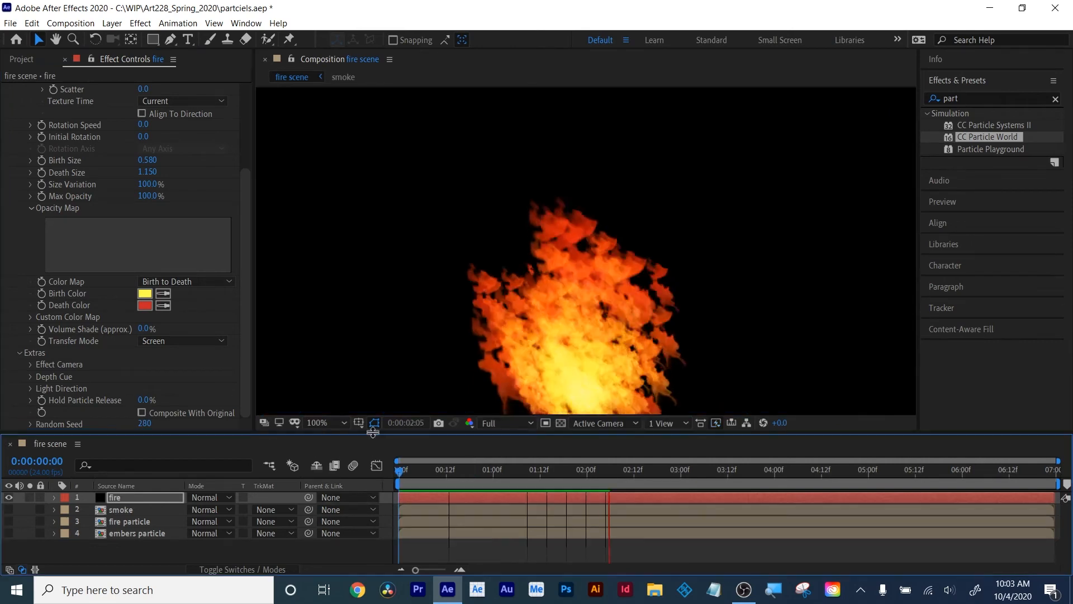
pyautogui.press('space')
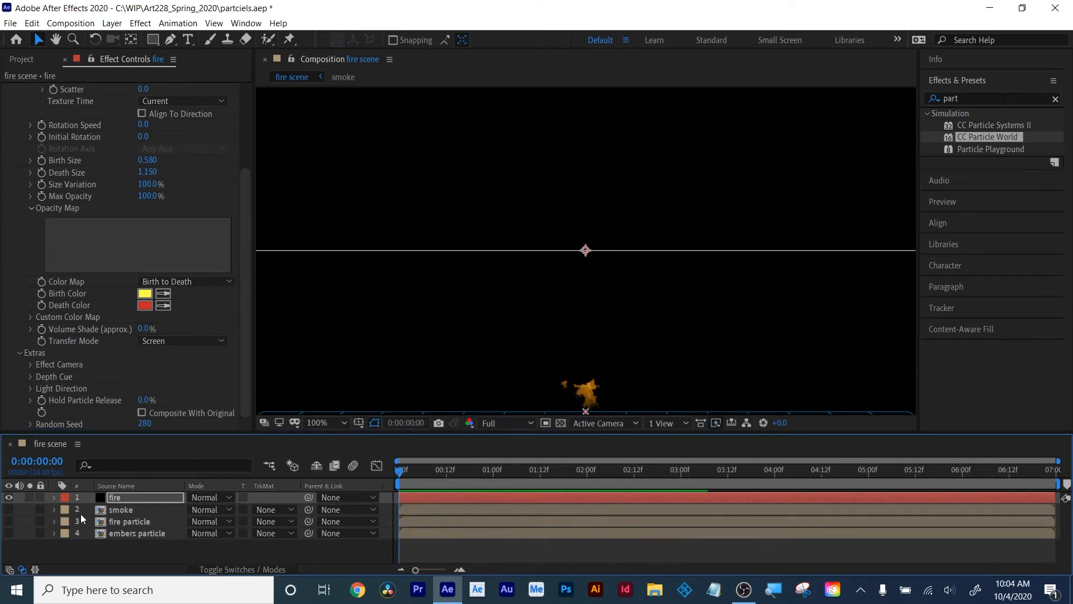
# In the fire particle composition, duplicate the fire clip twice and place the copies end to end to fill the whole duration
pyautogui.doubleClick(127, 525)
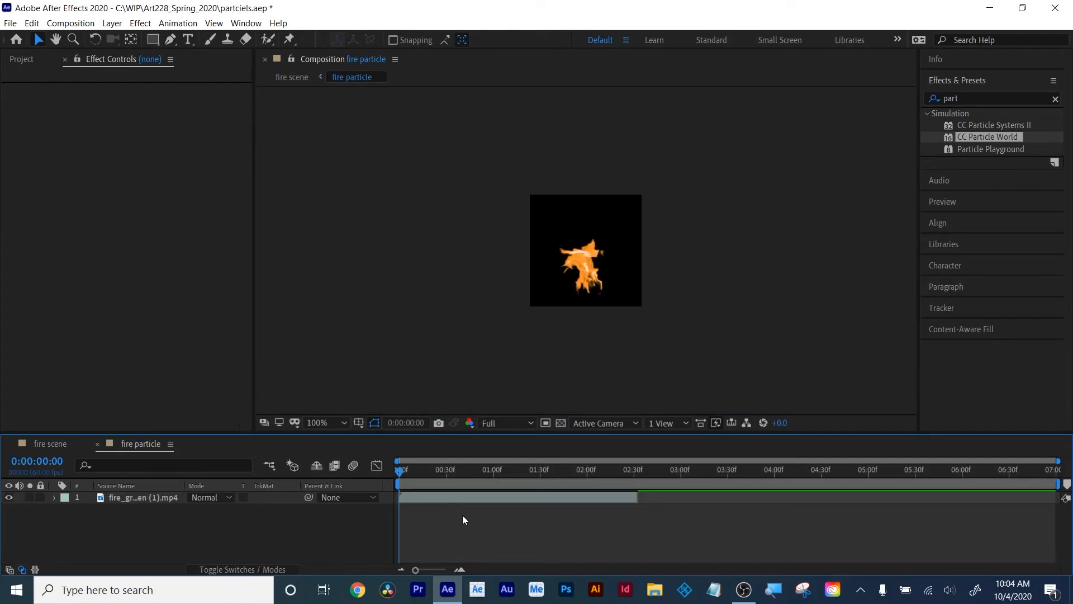
pyautogui.click(488, 498)
pyautogui.hotkey('ctrl', 'd')
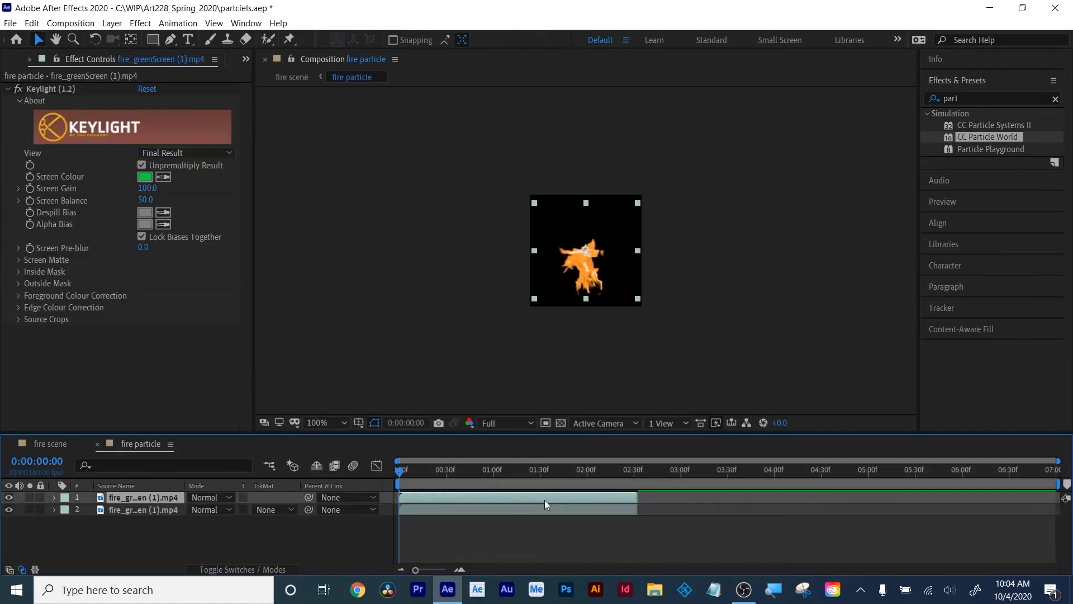
pyautogui.moveTo(540, 497); pyautogui.dragTo(770, 509)
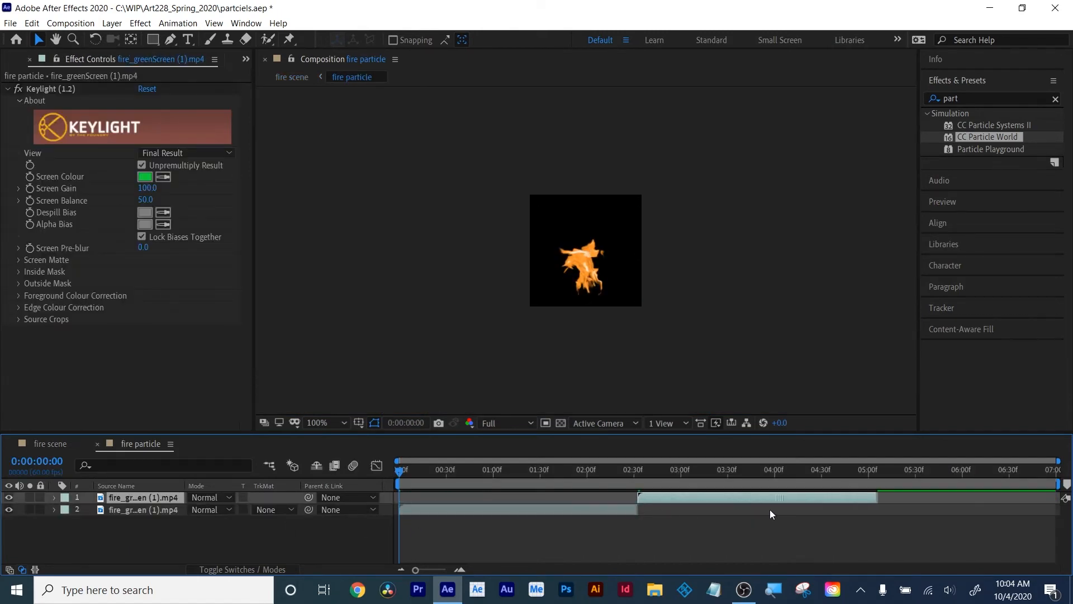
pyautogui.hotkey('ctrl', 'd')
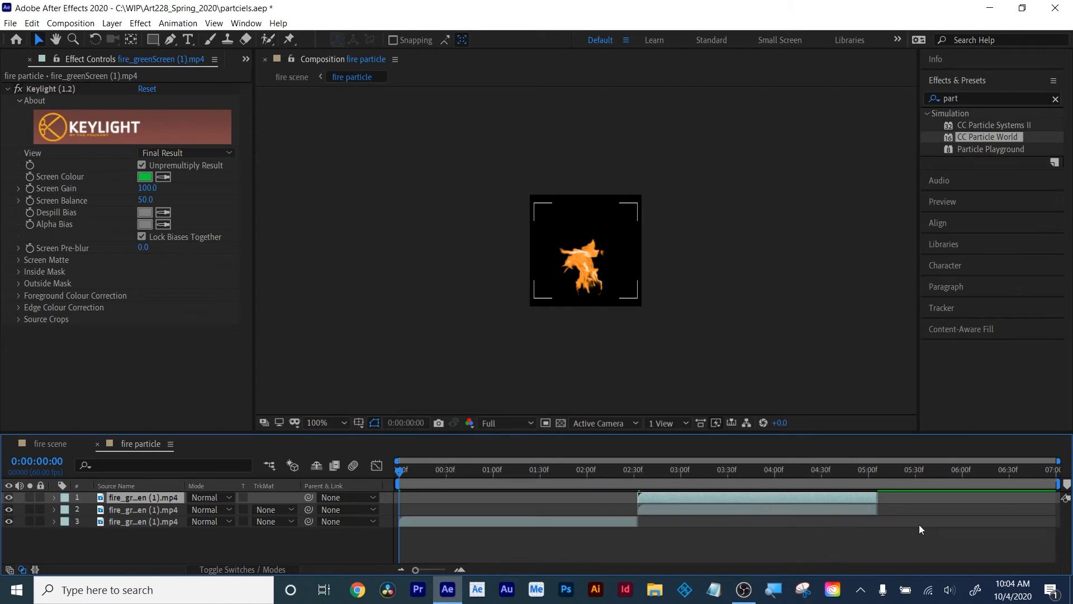
pyautogui.moveTo(843, 496); pyautogui.dragTo(1072, 496)
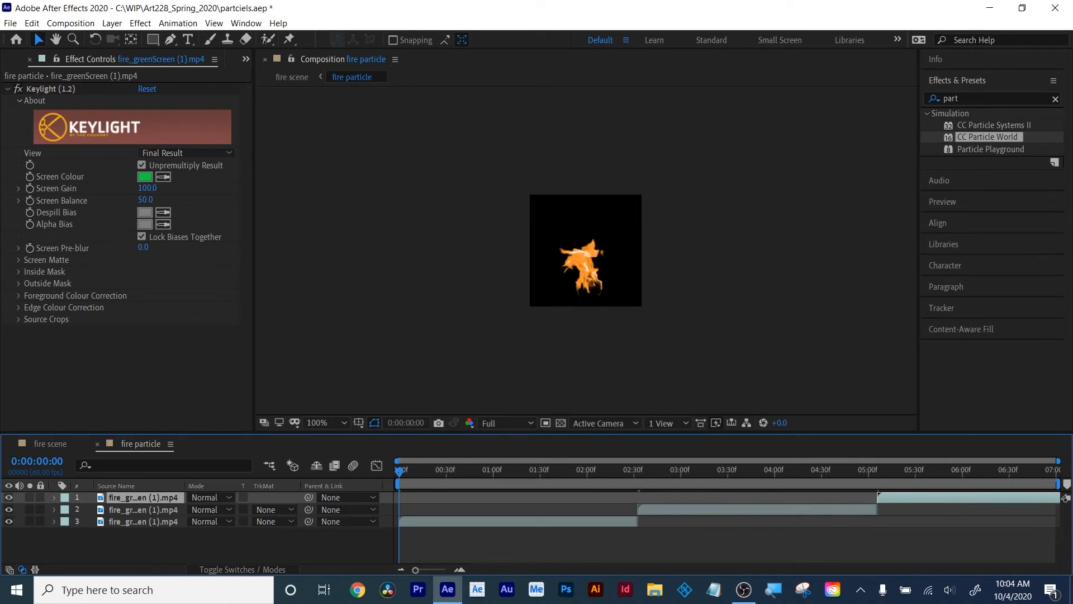
# Close the fire particle composition, set the fire layer's particle Rotation Speed to 95, and scrub through the fire scene to check it
pyautogui.click(96, 444)
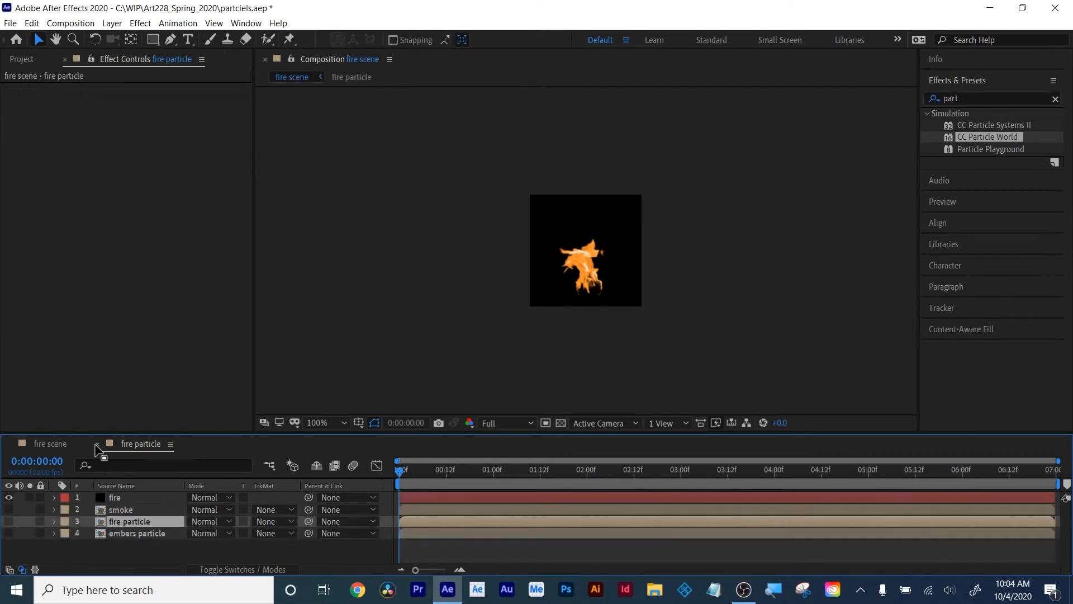
pyautogui.moveTo(591, 473); pyautogui.dragTo(562, 461)
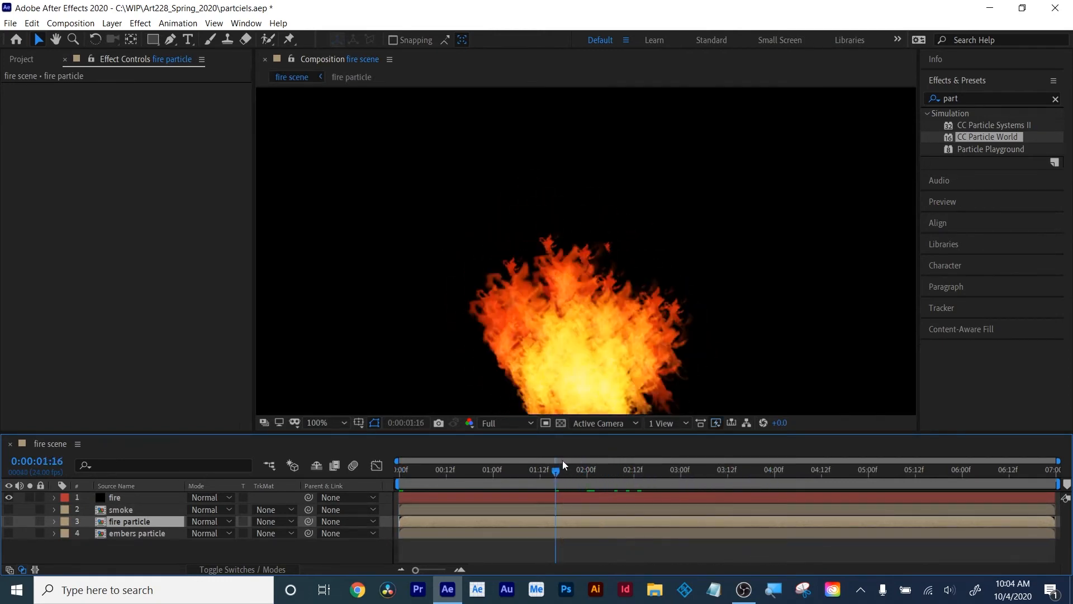
pyautogui.click(472, 495)
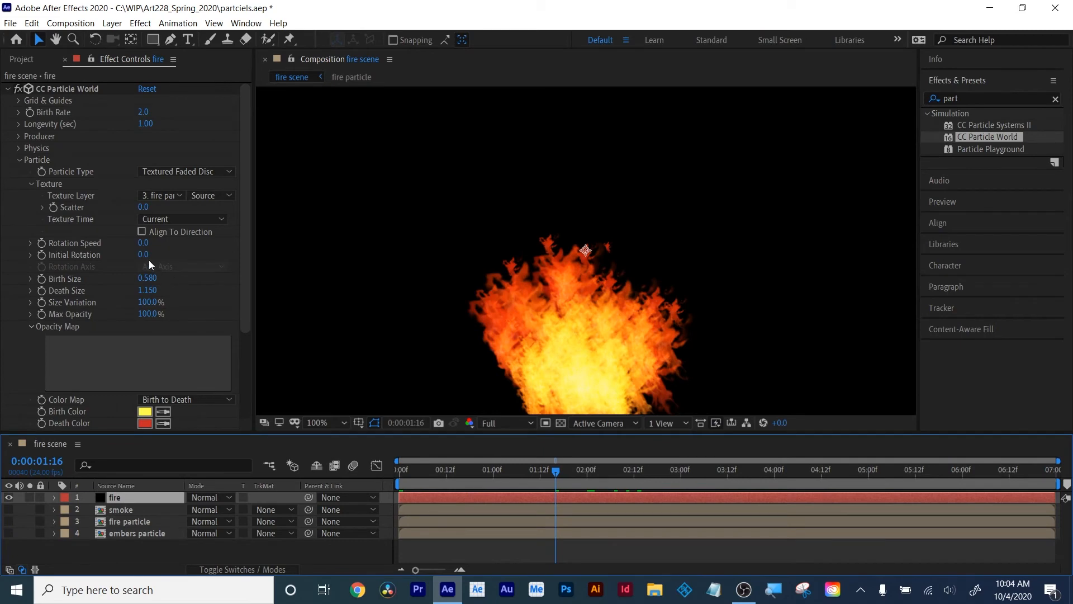
pyautogui.moveTo(143, 243); pyautogui.dragTo(195, 230)
pyautogui.moveTo(469, 479); pyautogui.dragTo(621, 469)
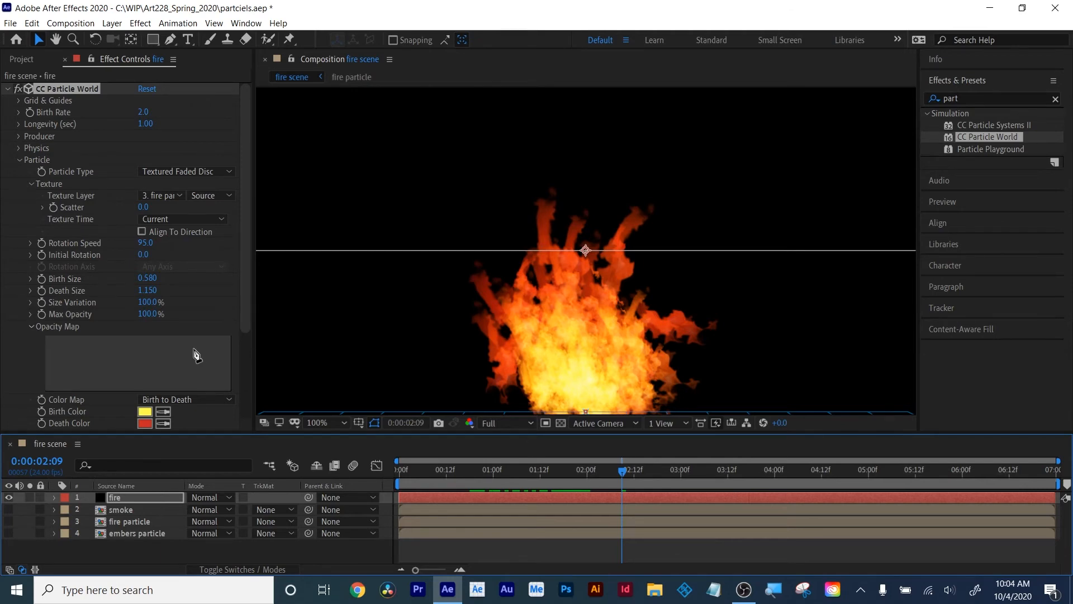
# Set the particles' Birth Color and Death Color to white (FFFFFF)
pyautogui.scroll(-3, 196, 355)
pyautogui.click(143, 294)
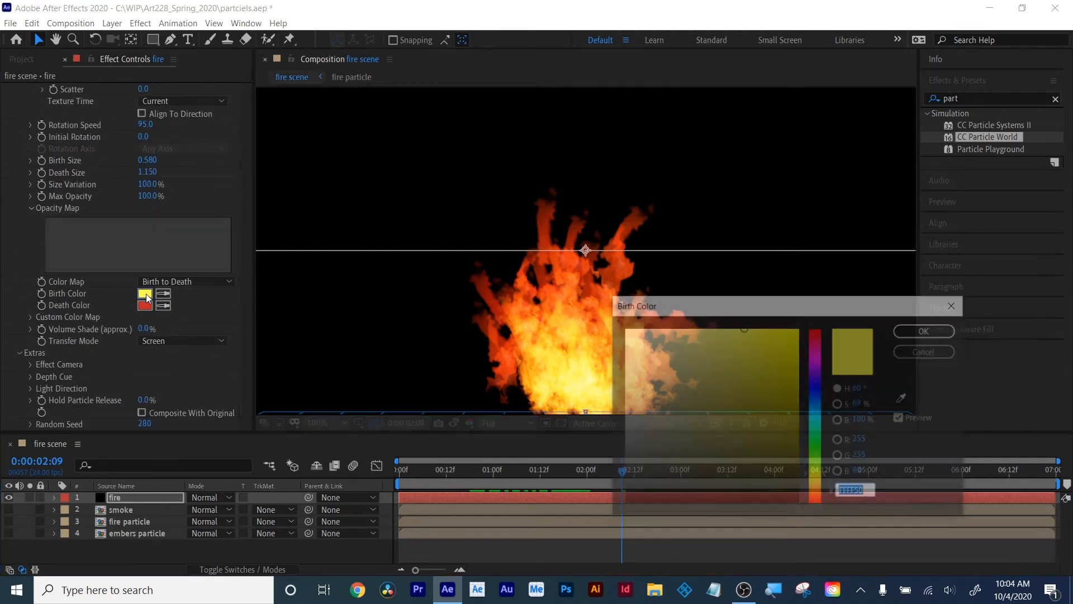
pyautogui.click(623, 328)
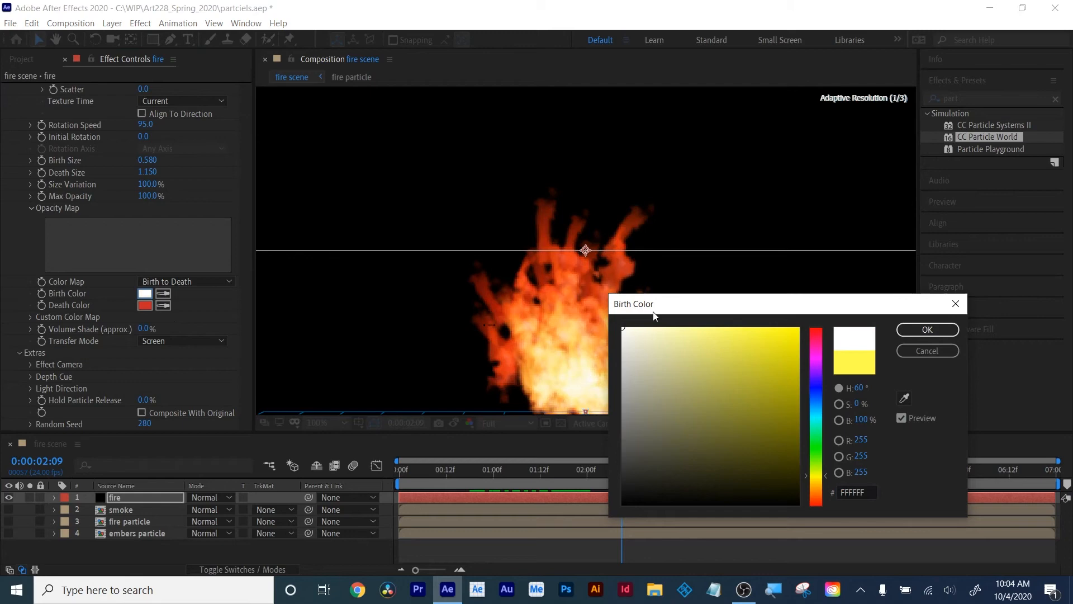
pyautogui.click(920, 329)
pyautogui.click(145, 305)
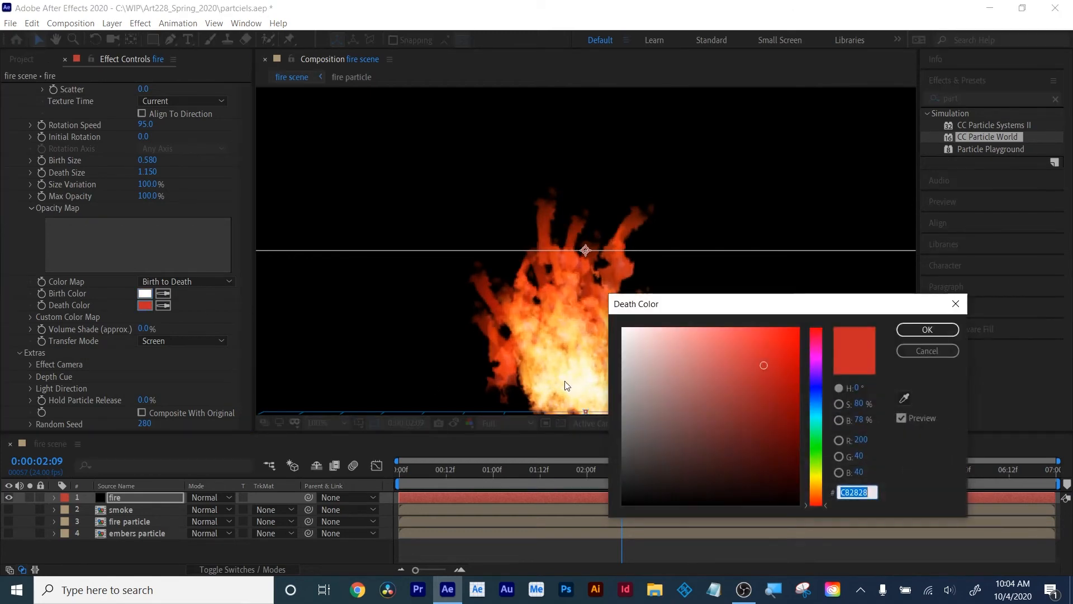
pyautogui.click(623, 329)
pyautogui.click(928, 330)
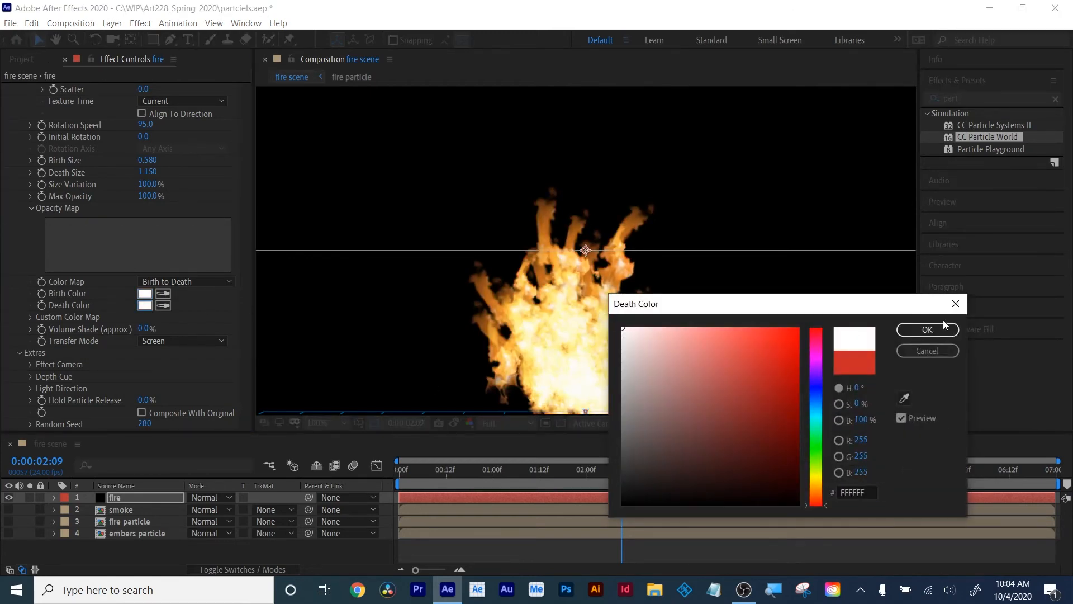
# Set the particles' Volume Shade to 87% and Max Opacity to 87%, scrubbing to check the fire in between
pyautogui.moveTo(142, 332); pyautogui.dragTo(263, 314)
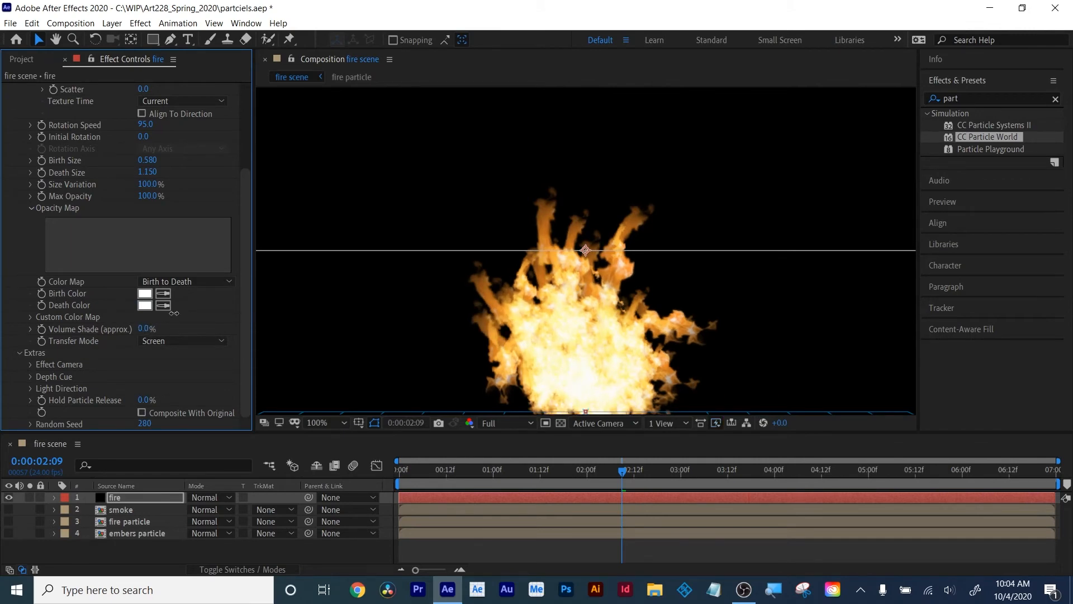
pyautogui.moveTo(230, 305); pyautogui.dragTo(224, 306)
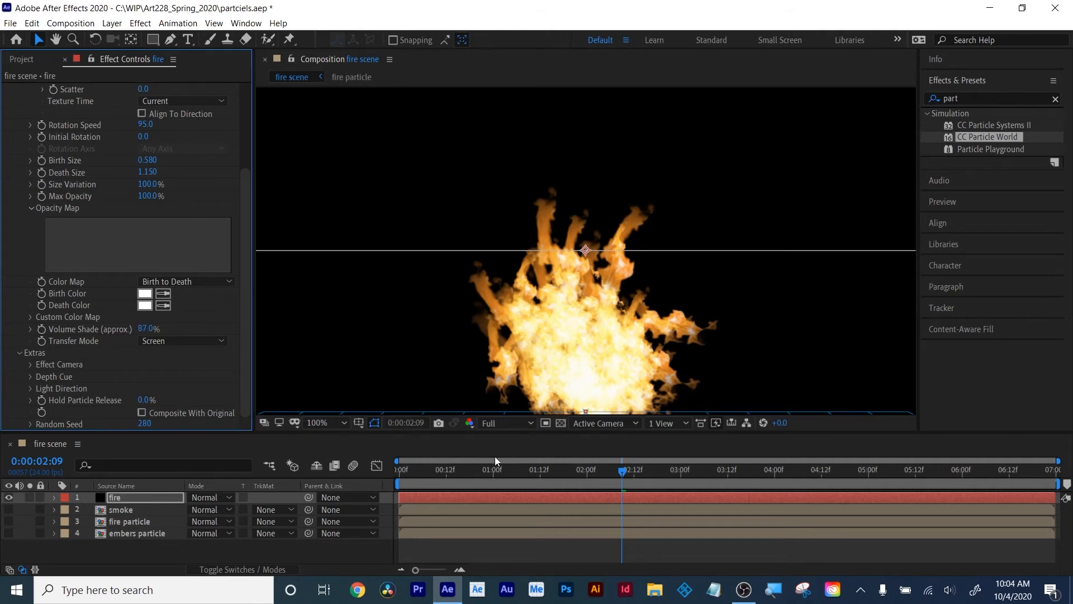
pyautogui.moveTo(564, 469); pyautogui.dragTo(539, 469)
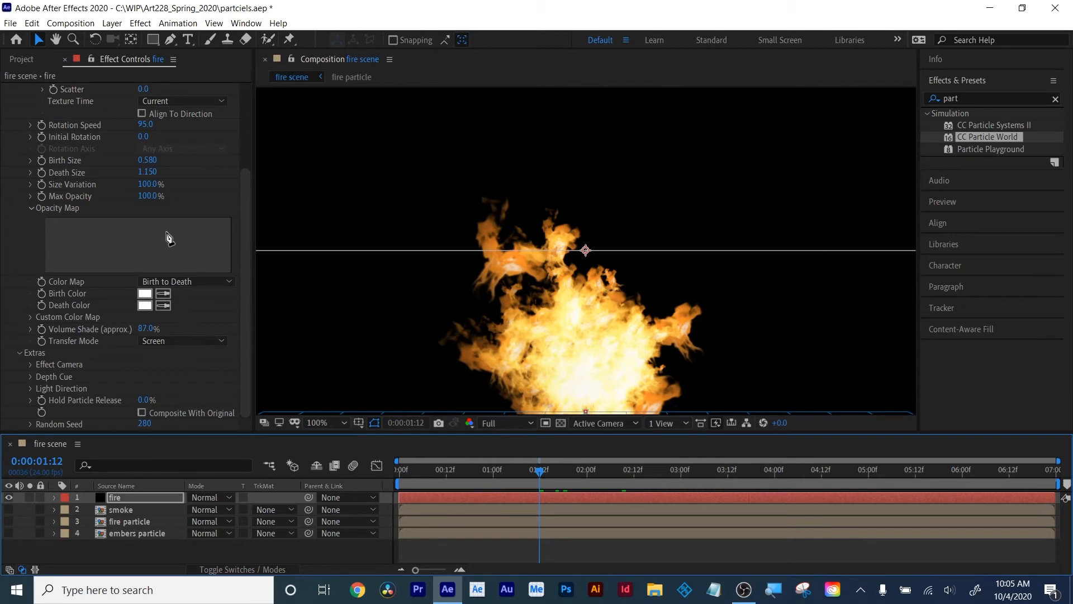
pyautogui.moveTo(148, 198)
pyautogui.mouseDown()
pyautogui.moveTo(125, 197)
pyautogui.moveTo(140, 197)
pyautogui.mouseUp()
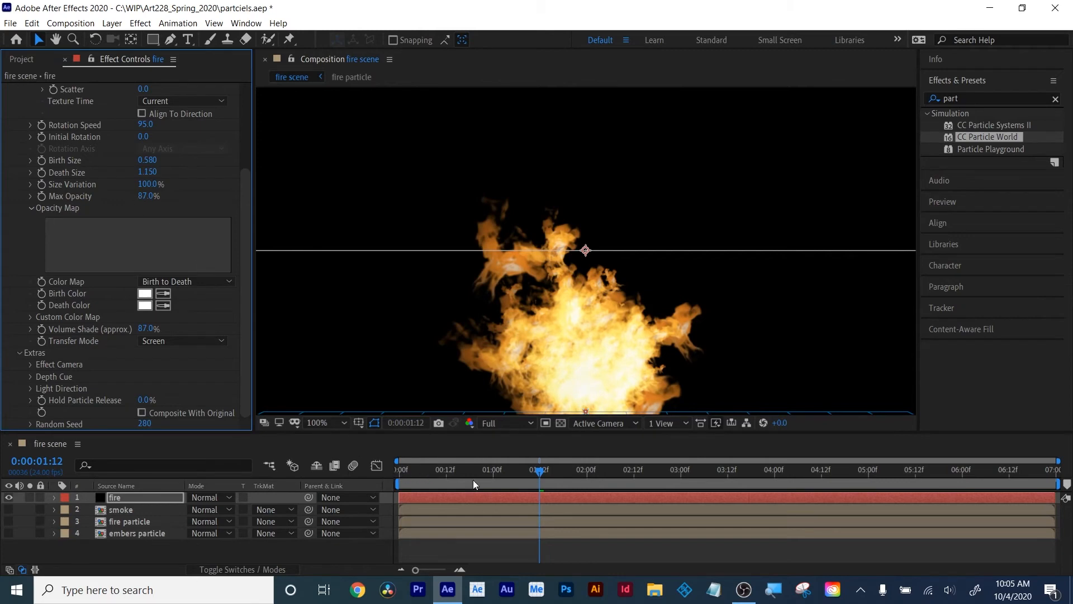
# Return to the start, slide the fire layer about one second earlier, and extend its end to the end of the composition
pyautogui.moveTo(490, 472); pyautogui.dragTo(367, 462)
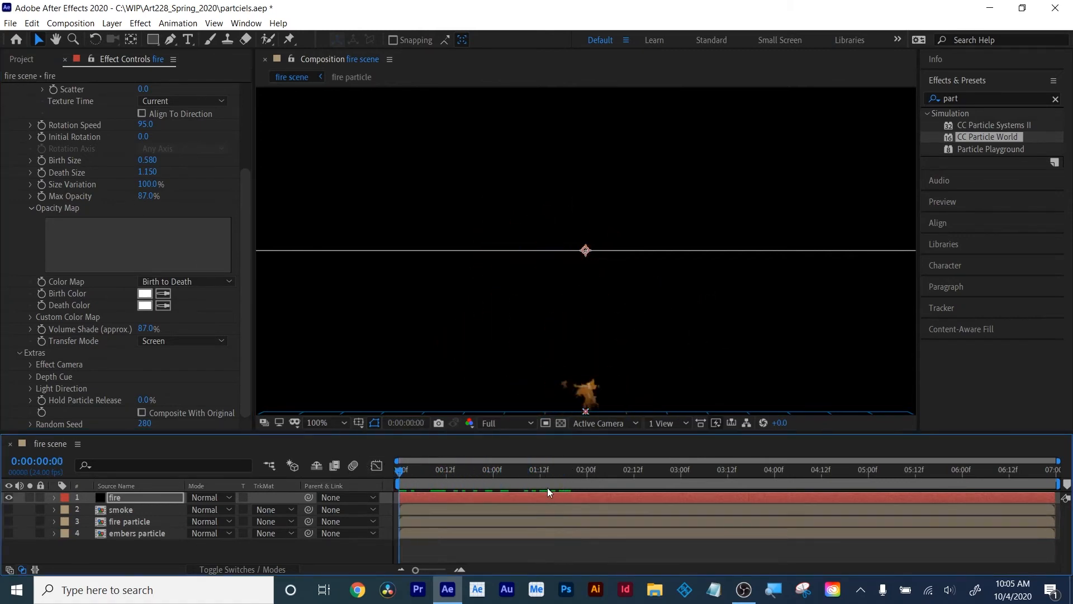
pyautogui.moveTo(576, 494); pyautogui.dragTo(472, 484)
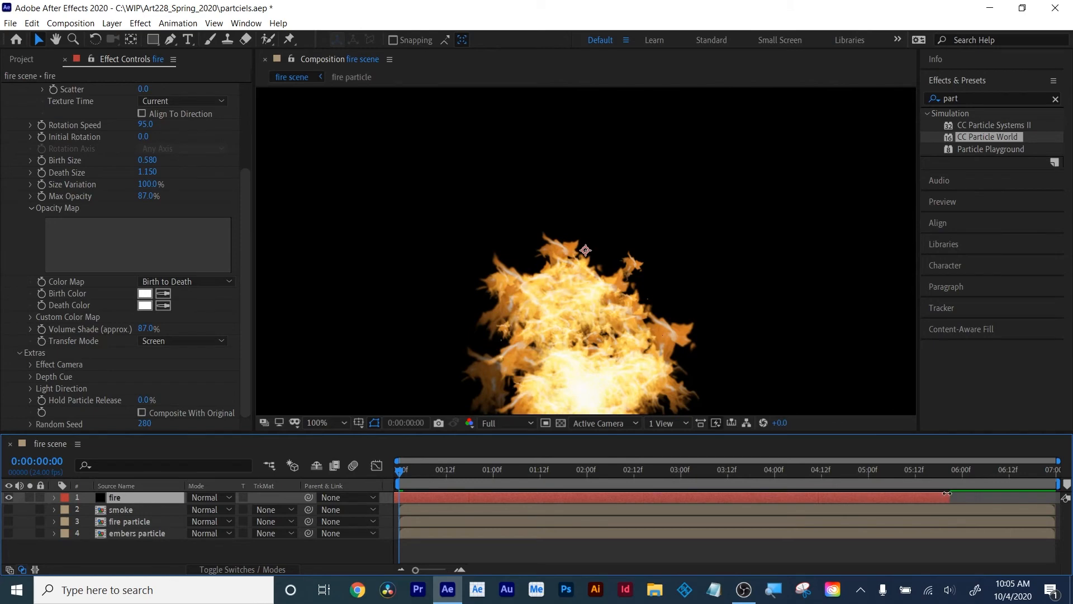
pyautogui.moveTo(947, 493); pyautogui.dragTo(1060, 493)
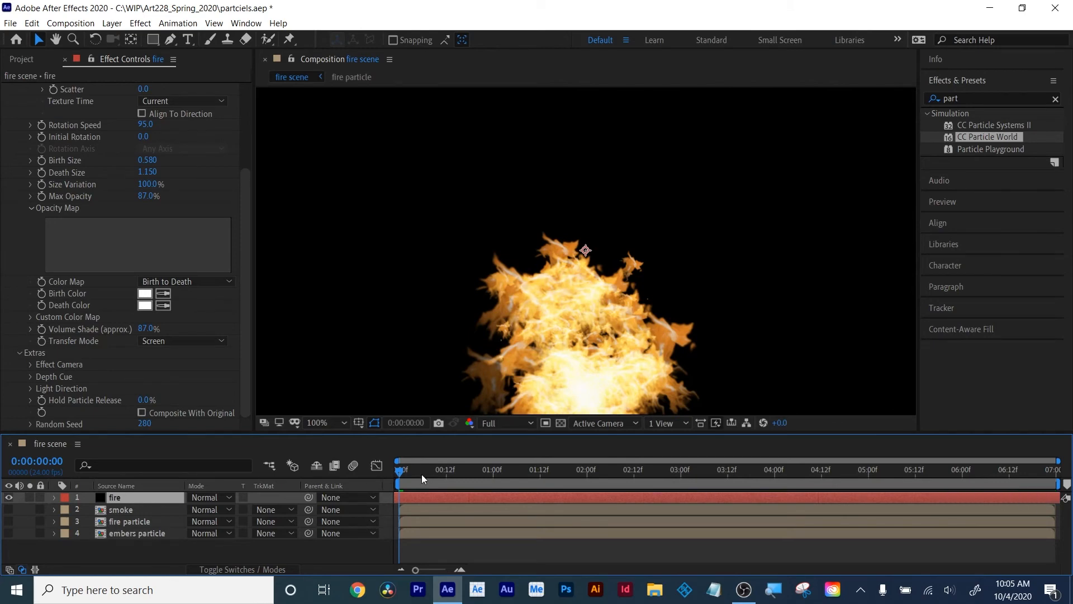
# Scrub through the first one and a half seconds of fire and lower the preview resolution to Quarter
pyautogui.moveTo(421, 474); pyautogui.dragTo(556, 473)
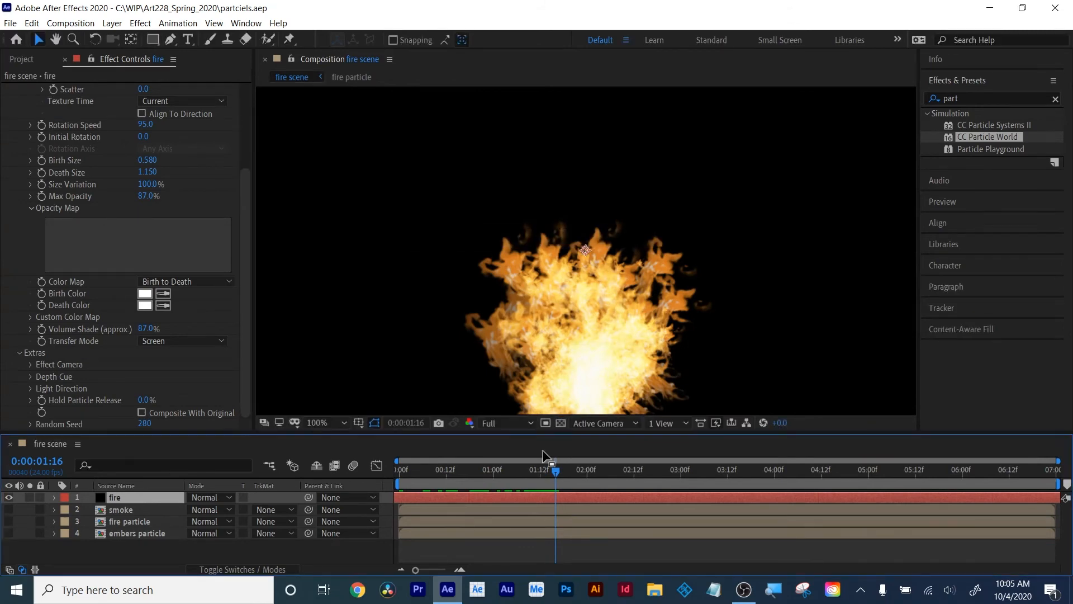
pyautogui.click(504, 426)
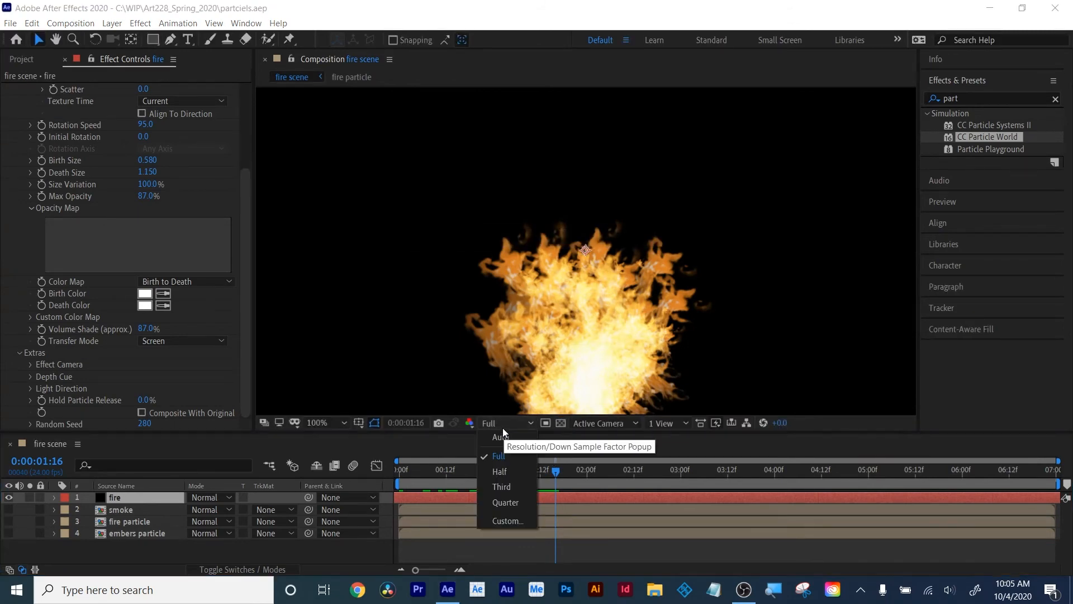
pyautogui.click(504, 502)
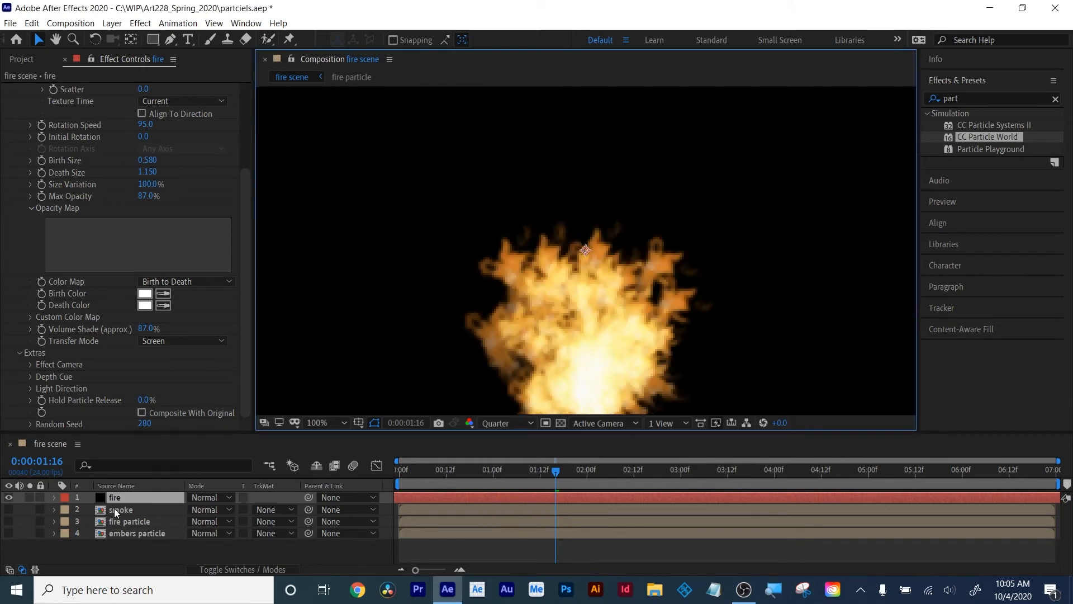
# Duplicate the fire layer, rename the copy smoke, and hide the original fire layer
pyautogui.click(129, 500)
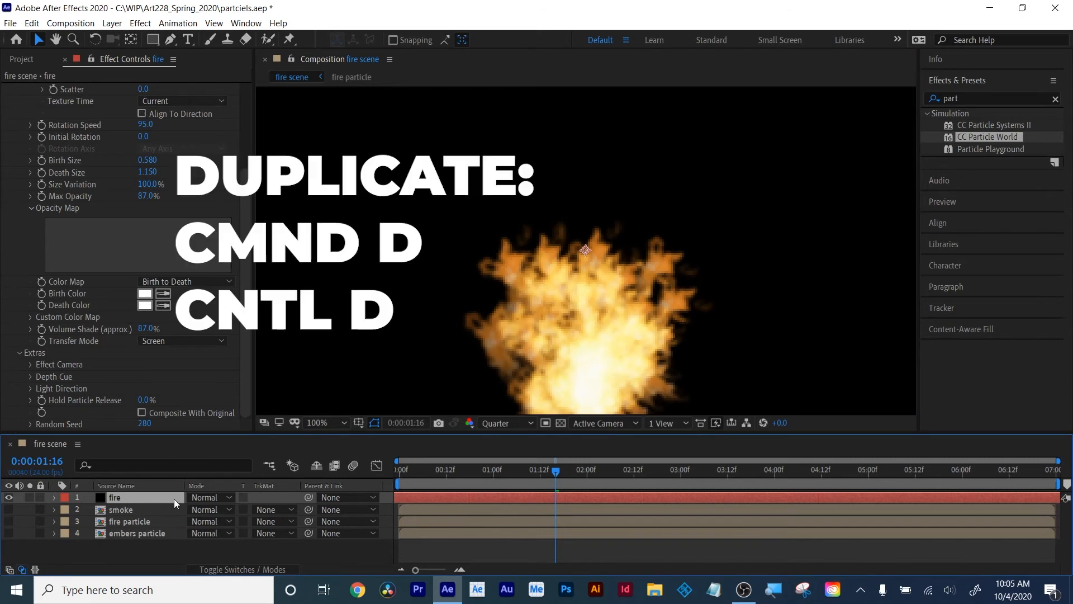
pyautogui.hotkey('ctrl', 'd')
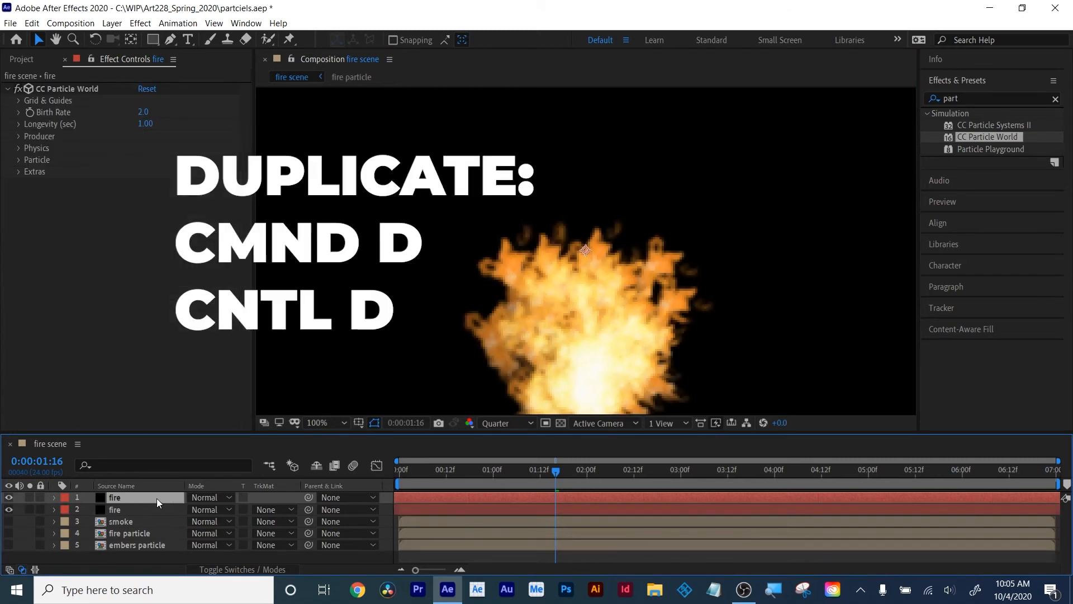
pyautogui.rightClick(122, 496)
pyautogui.click(161, 472)
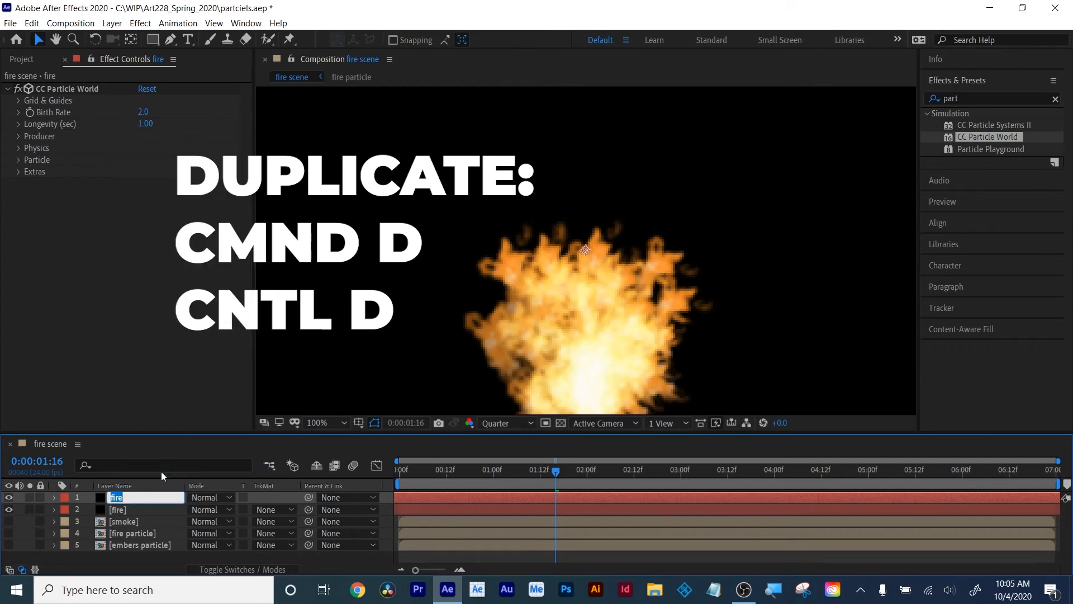
pyautogui.write('smoke')
pyautogui.press('Return')
pyautogui.click(8, 509)
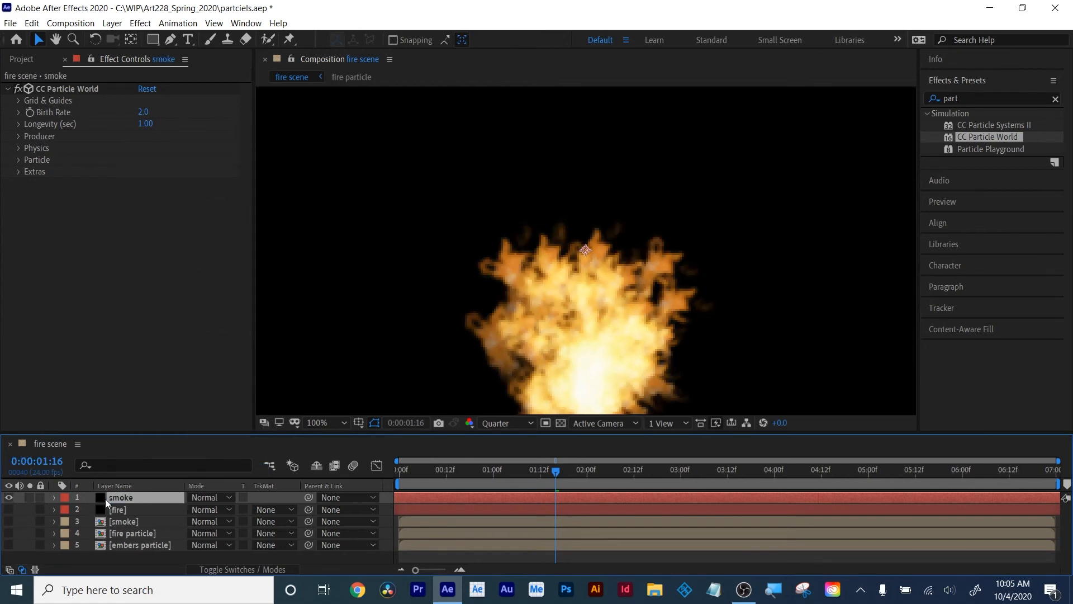
# Set the new smoke layer's particle Texture Layer to the smoke composition, 3. smoke
pyautogui.click(18, 159)
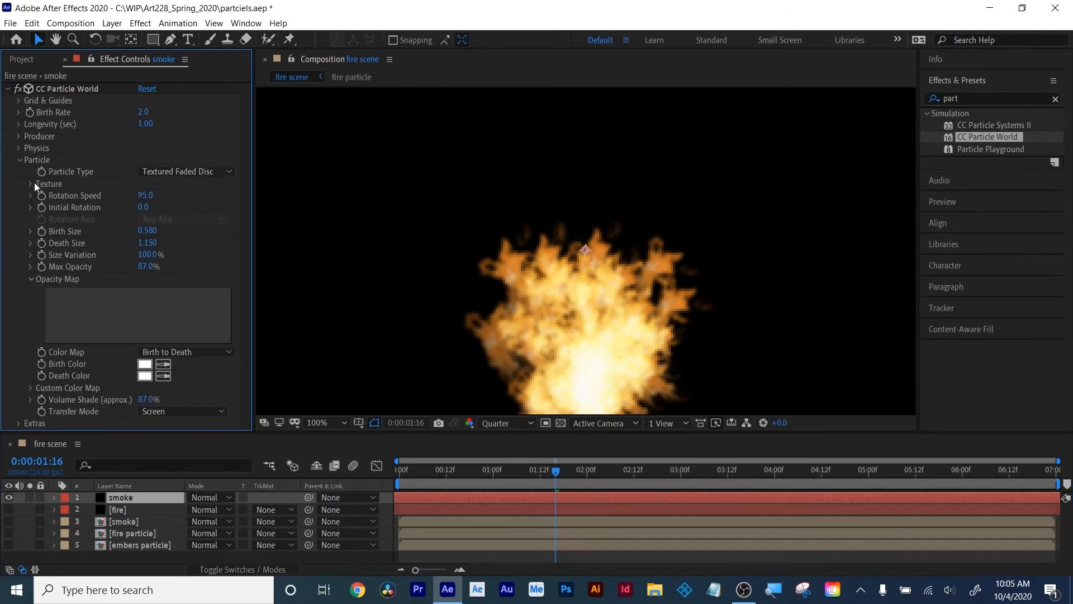
pyautogui.click(35, 183)
pyautogui.click(163, 196)
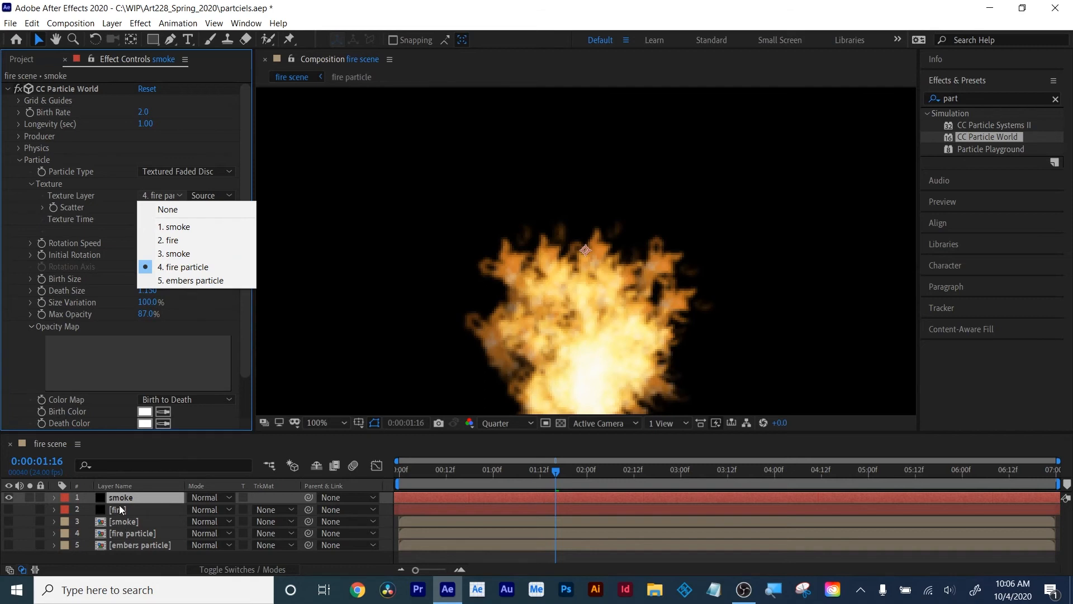
pyautogui.click(168, 253)
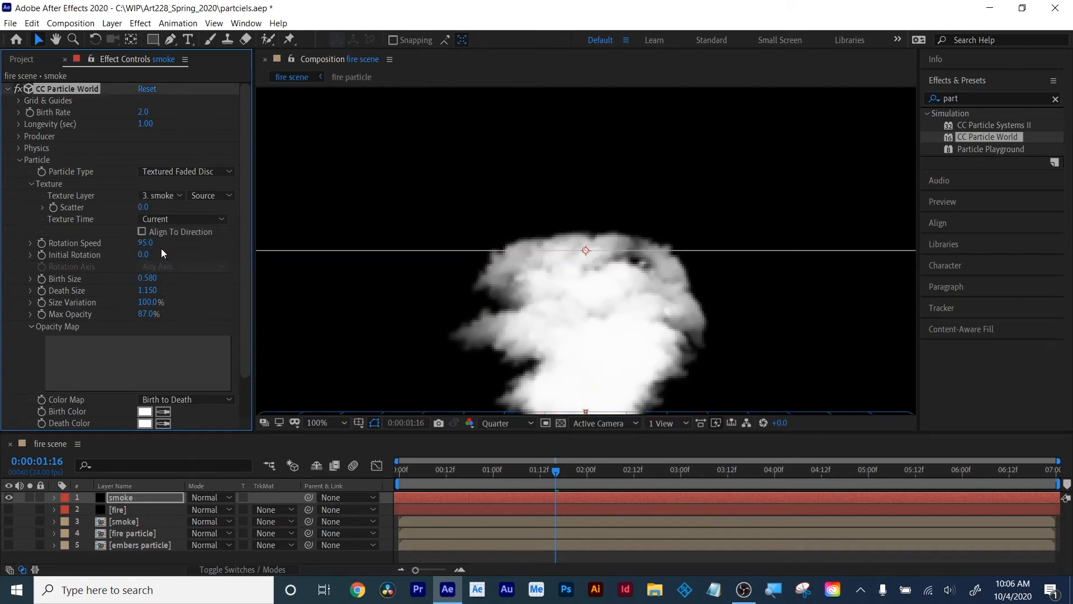
# Move to frame 12 and set the smoke particles' Death Size to 2.240
pyautogui.moveTo(450, 472)
pyautogui.mouseDown()
pyautogui.moveTo(391, 482)
pyautogui.moveTo(445, 484)
pyautogui.mouseUp()
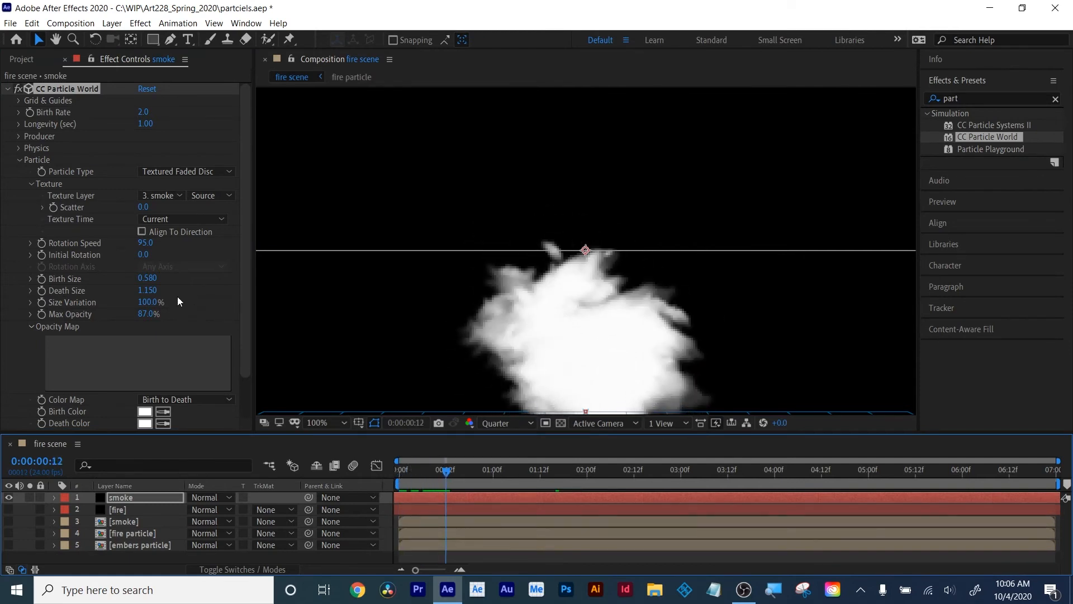
pyautogui.moveTo(148, 290); pyautogui.dragTo(223, 278)
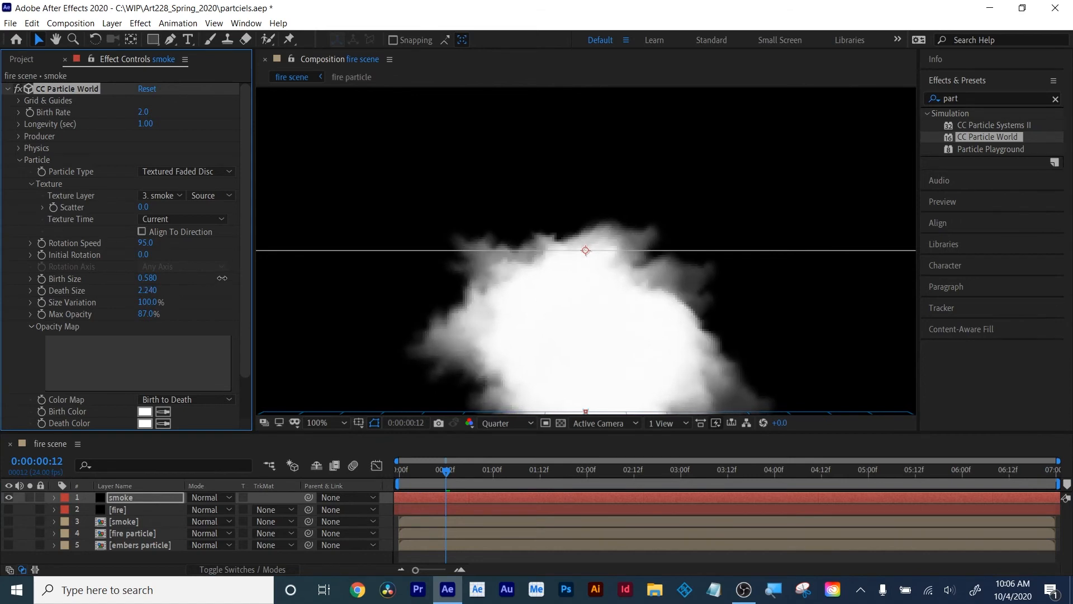
# Give the smoke particles Birth Size 0.000, Death Size 2.260, Max Opacity 38% and a dark grey Death Color, 4B4949
pyautogui.moveTo(147, 278); pyautogui.dragTo(106, 290)
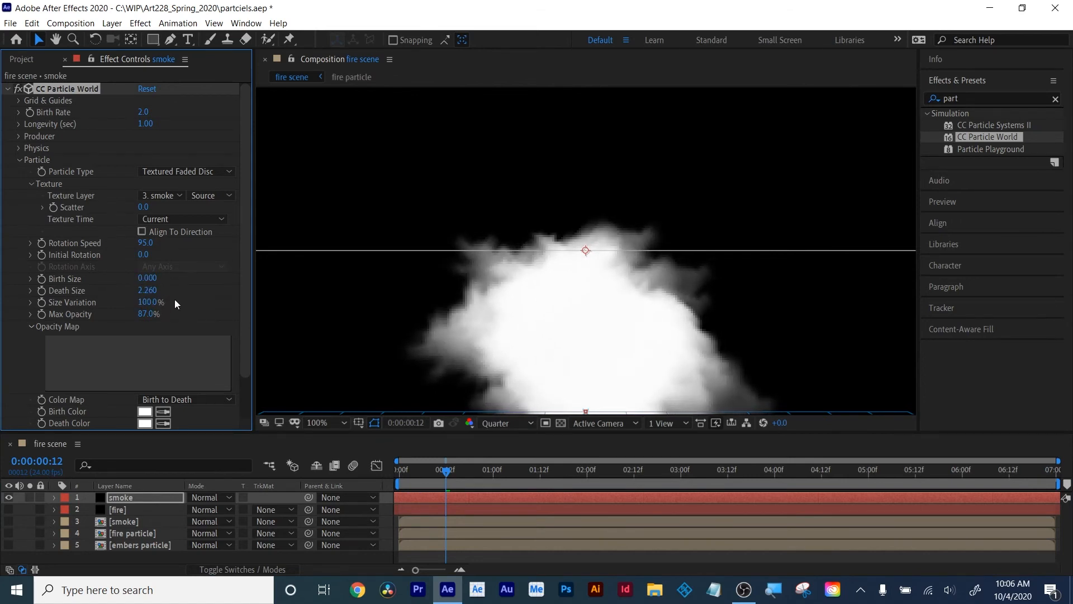
pyautogui.moveTo(139, 314); pyautogui.dragTo(114, 321)
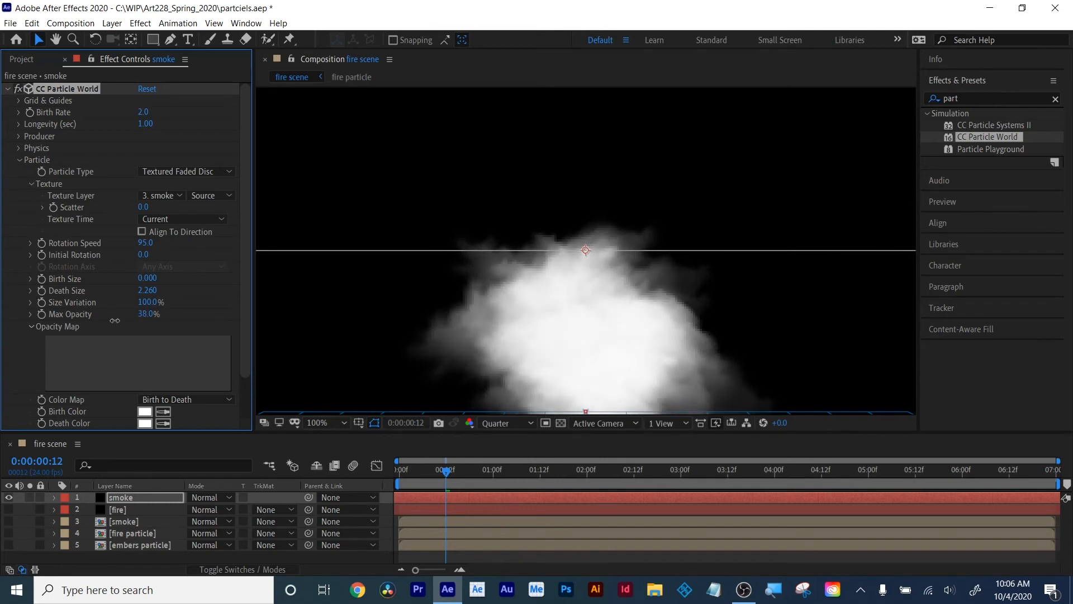
pyautogui.click(146, 425)
pyautogui.click(633, 423)
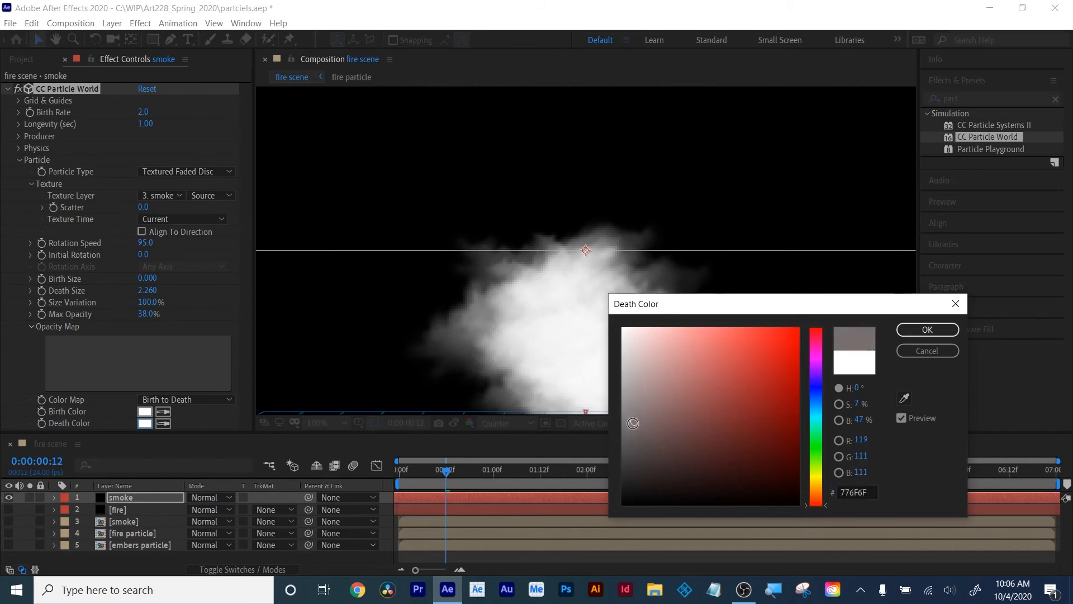
pyautogui.moveTo(632, 423); pyautogui.dragTo(627, 453)
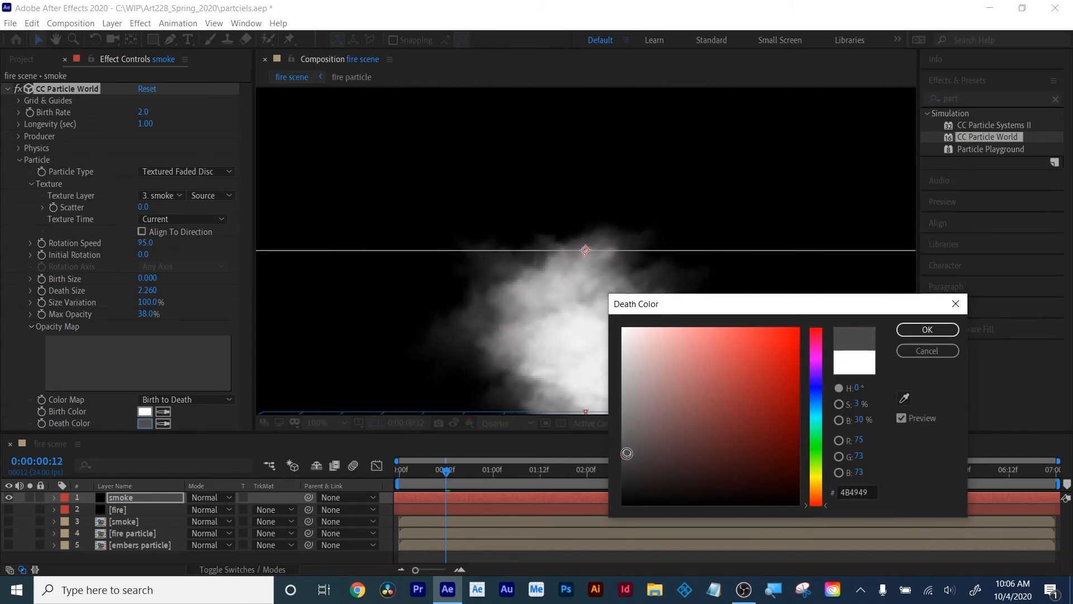
pyautogui.click(927, 330)
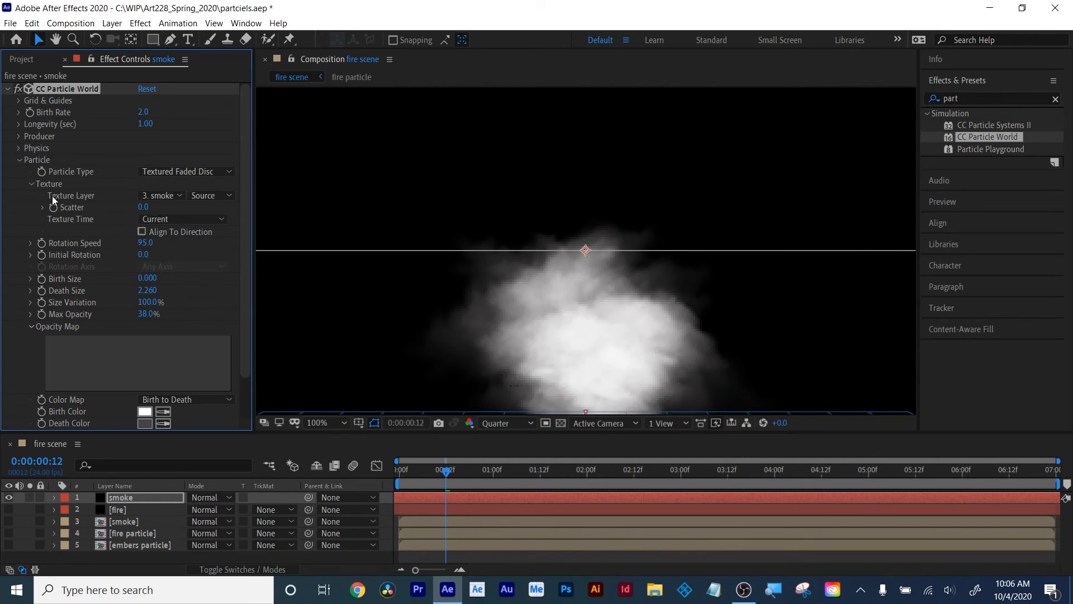
# Set the smoke layer's Producer Radius Y to 0.160 and its Longevity to 1.37 seconds
pyautogui.click(21, 136)
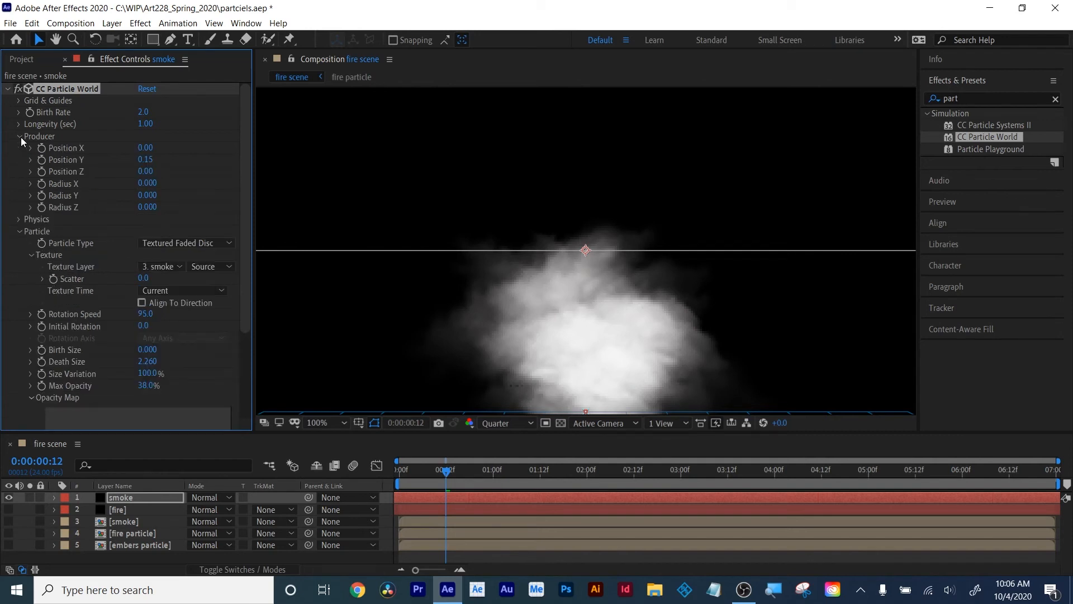
pyautogui.moveTo(150, 195); pyautogui.dragTo(162, 193)
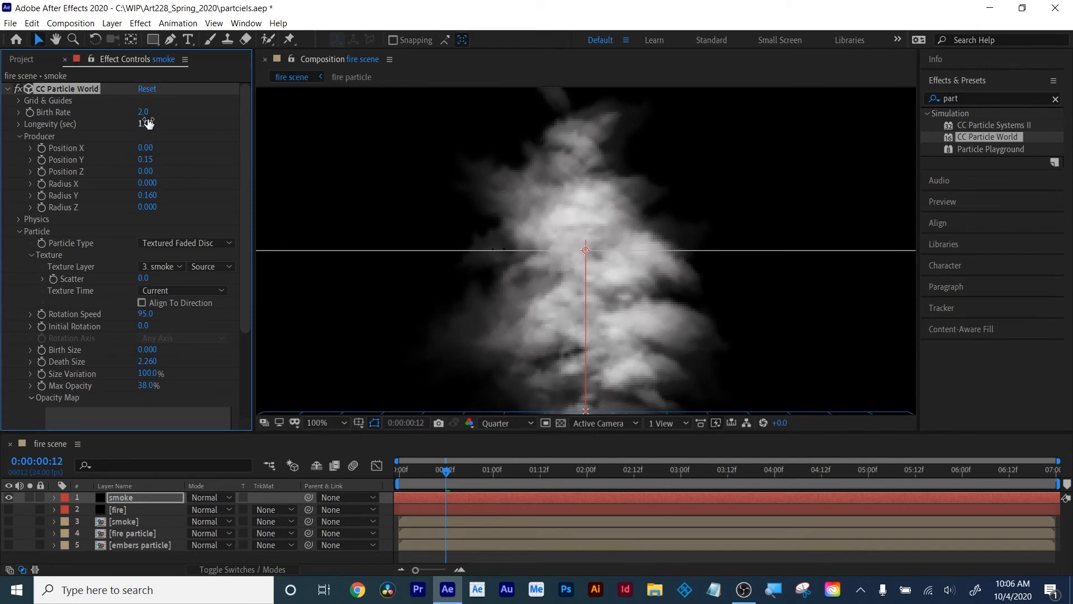
pyautogui.moveTo(156, 123); pyautogui.dragTo(173, 123)
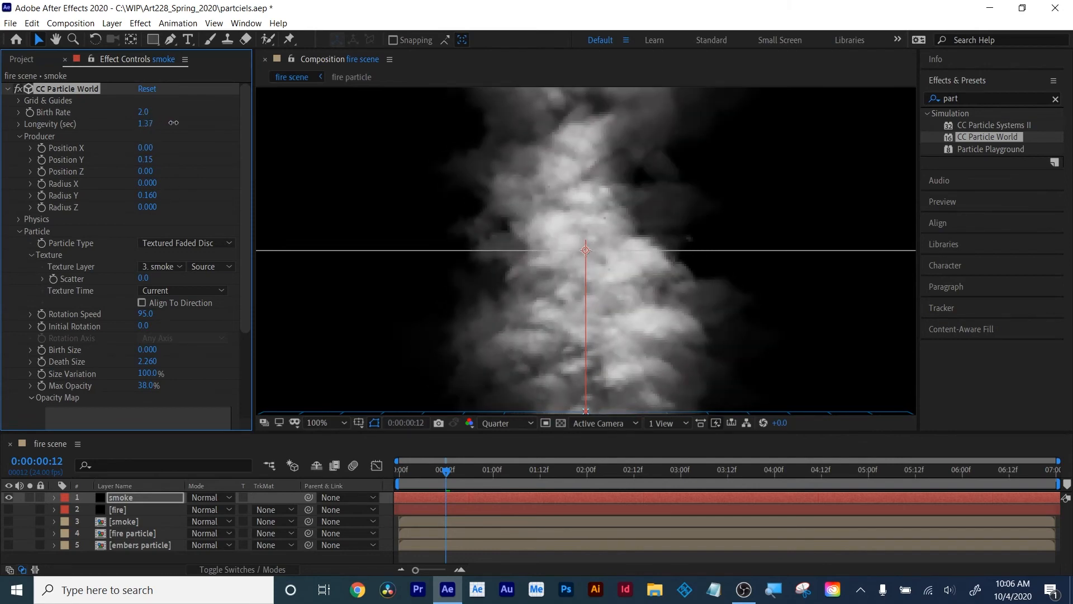
# Show the fire layer again and move the smoke layer directly below it in the layer stack
pyautogui.click(113, 510)
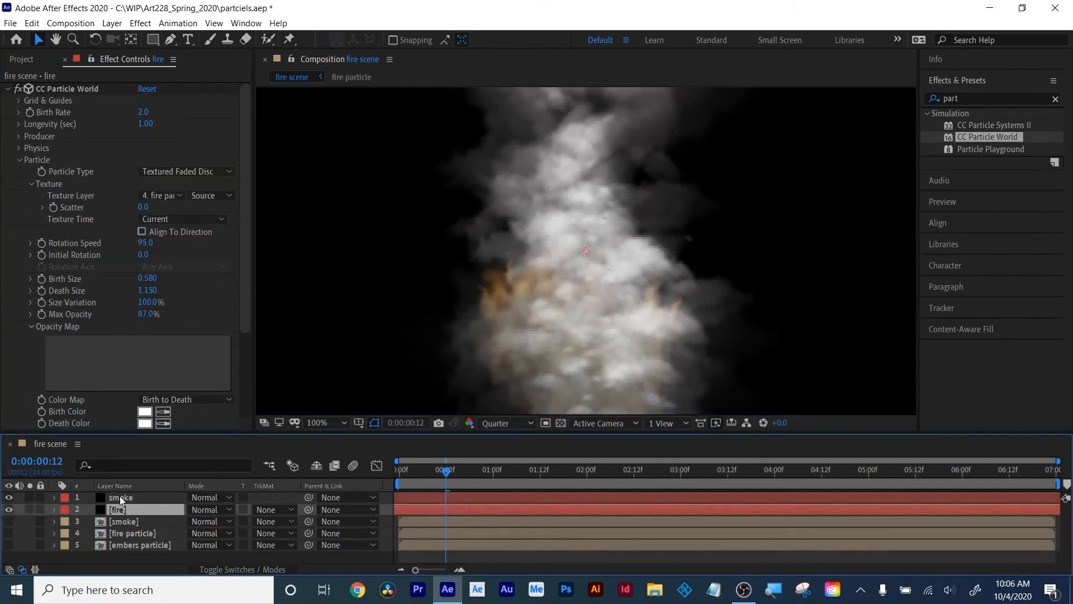
pyautogui.moveTo(120, 495); pyautogui.dragTo(121, 519)
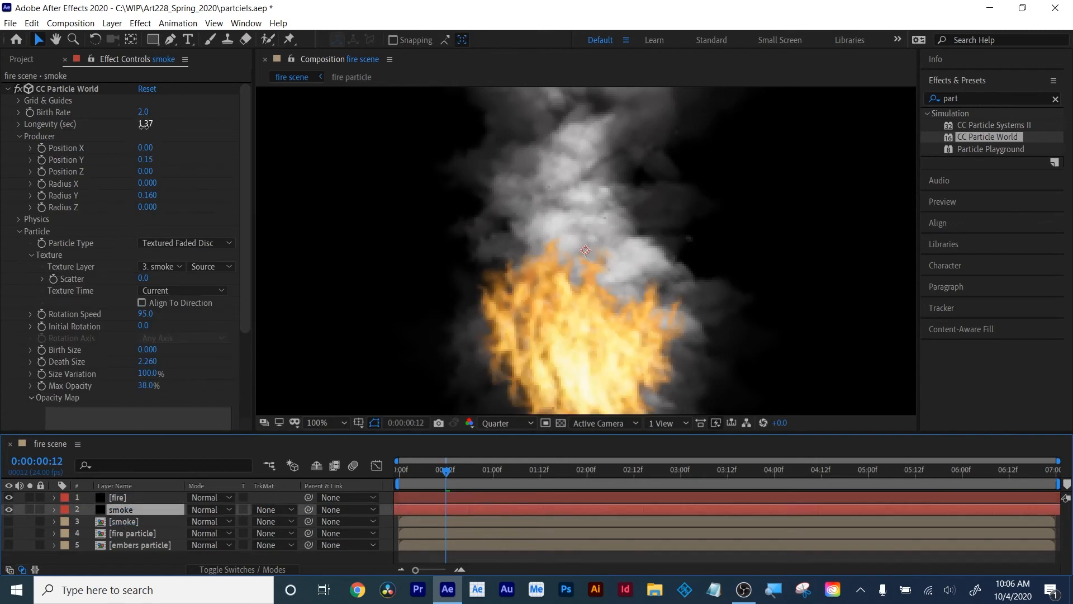
pyautogui.moveTo(145, 123); pyautogui.dragTo(180, 124)
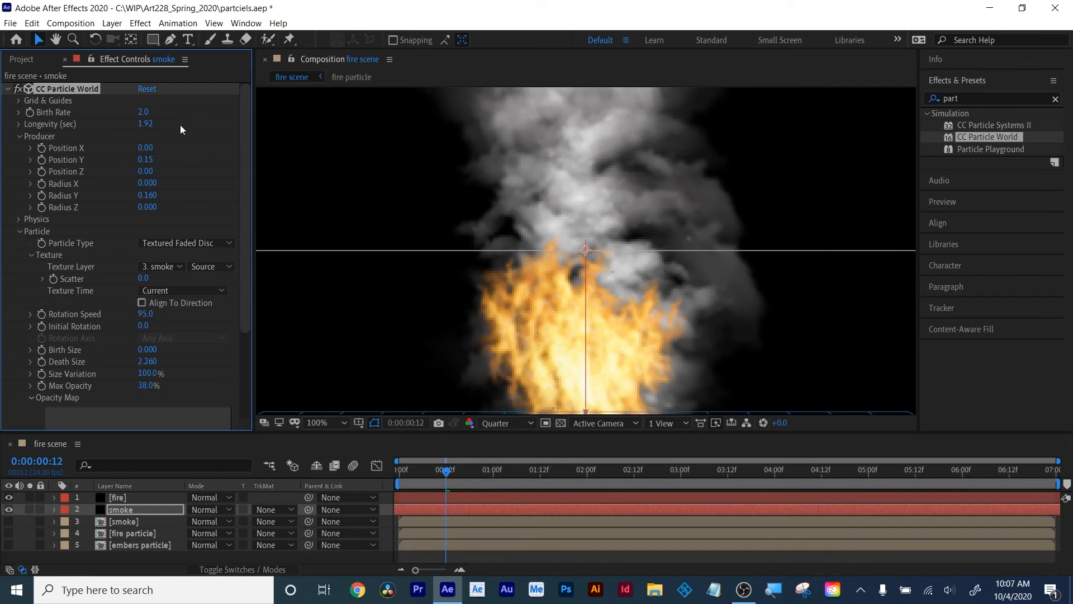
pyautogui.hotkey('ctrl', 'z')
# Set the fire layer's Longevity to 1.39 and Birth Rate to 2.6, and move to frame 16
pyautogui.click(119, 496)
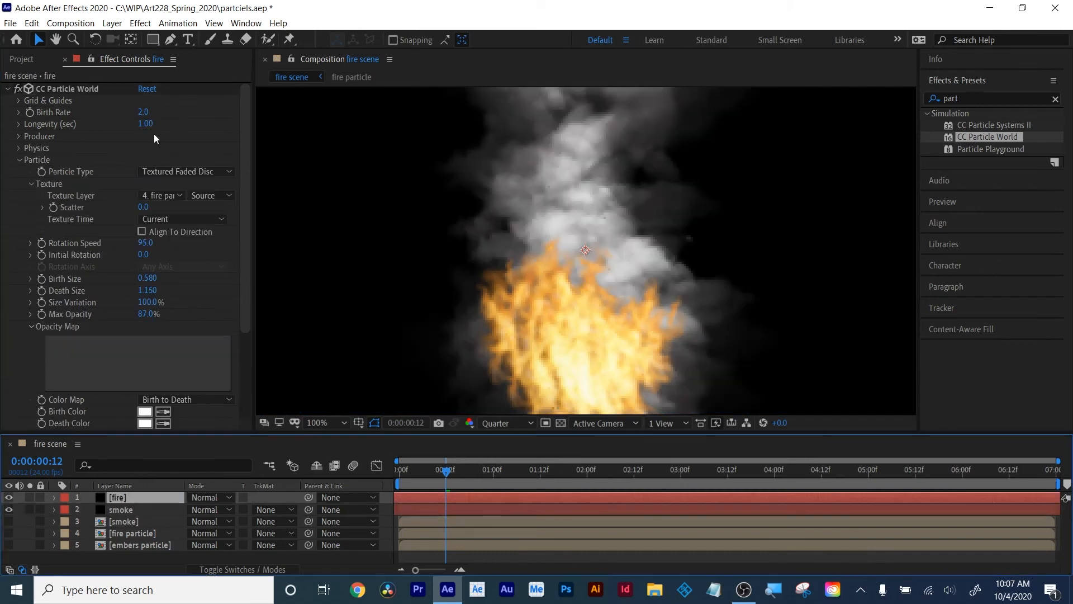
pyautogui.moveTo(147, 124)
pyautogui.mouseDown()
pyautogui.moveTo(173, 117)
pyautogui.moveTo(150, 113)
pyautogui.mouseUp()
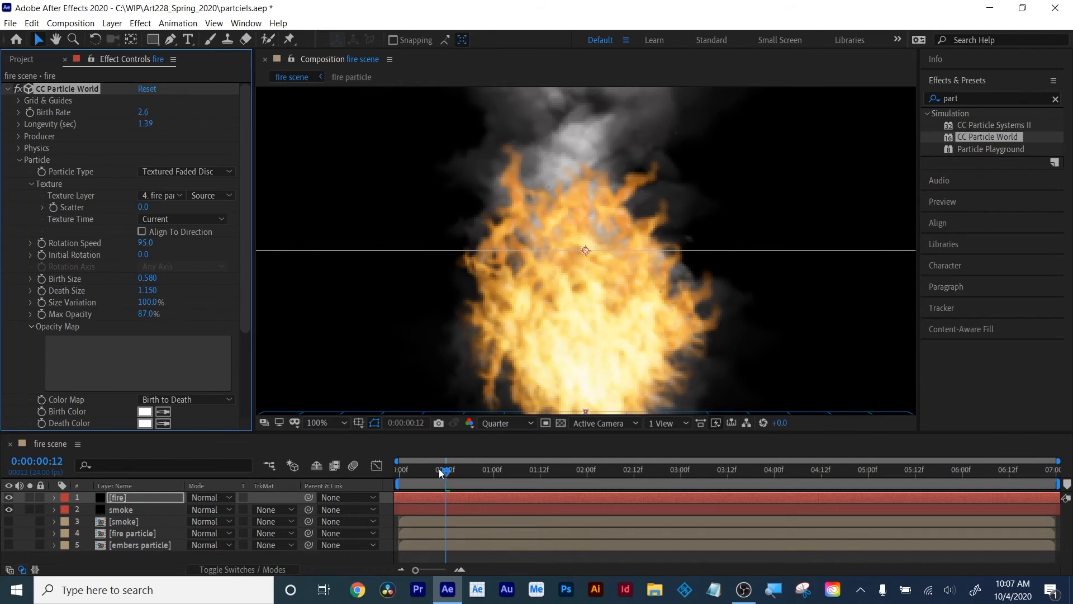
pyautogui.moveTo(441, 472); pyautogui.dragTo(463, 465)
# Try Color Dodge and Classic Color Burn on the smoke layer above the fire, restoring Normal mode and the previous layer order
pyautogui.moveTo(116, 509); pyautogui.dragTo(111, 481)
pyautogui.click(209, 497)
pyautogui.click(272, 244)
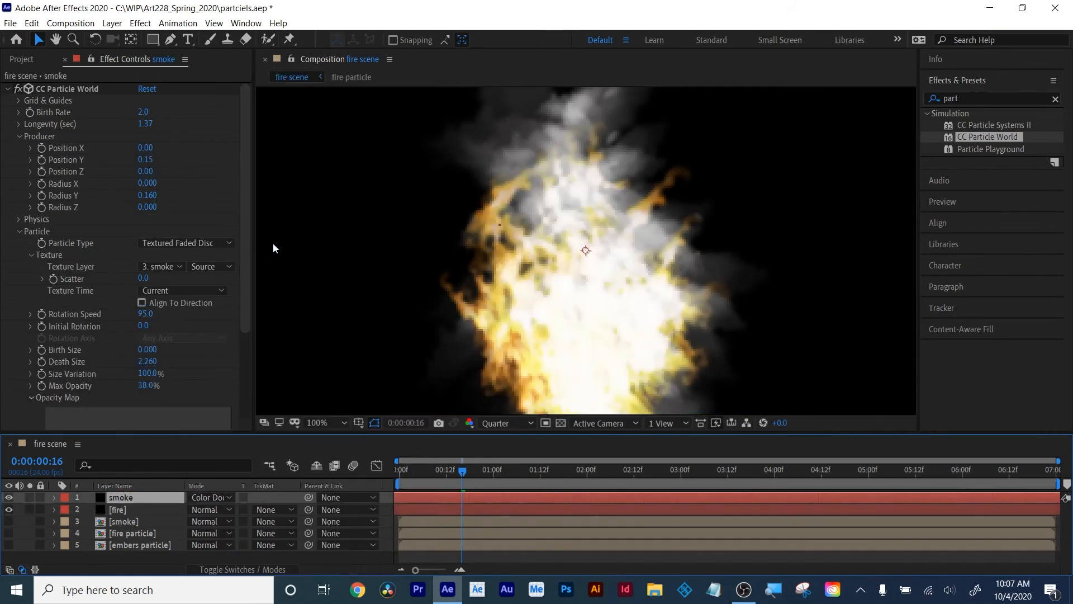
pyautogui.click(220, 495)
pyautogui.click(241, 160)
pyautogui.click(210, 497)
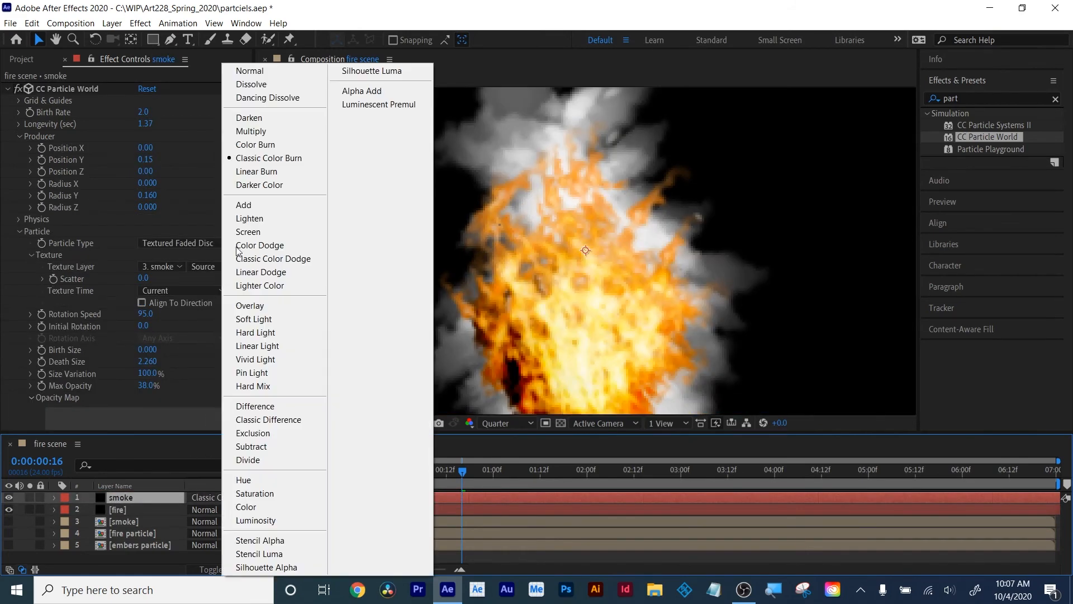
pyautogui.click(236, 71)
pyautogui.moveTo(173, 496); pyautogui.dragTo(121, 512)
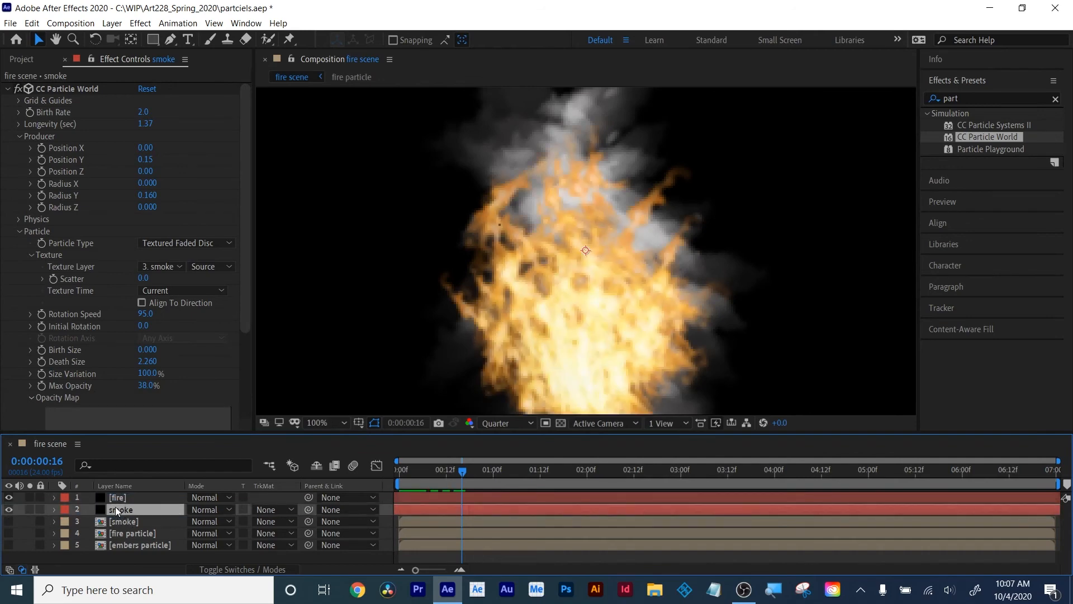
# Duplicate the smoke layer, place the copy above the fire layer and set its Opacity to 33%
pyautogui.click(111, 498)
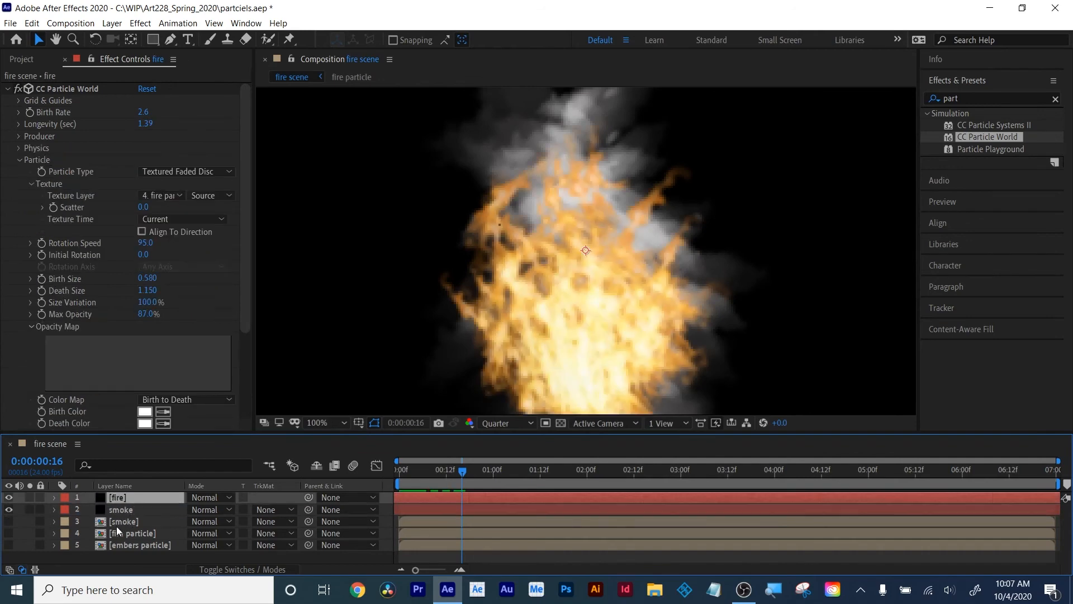
pyautogui.click(119, 509)
pyautogui.hotkey('ctrl', 'd')
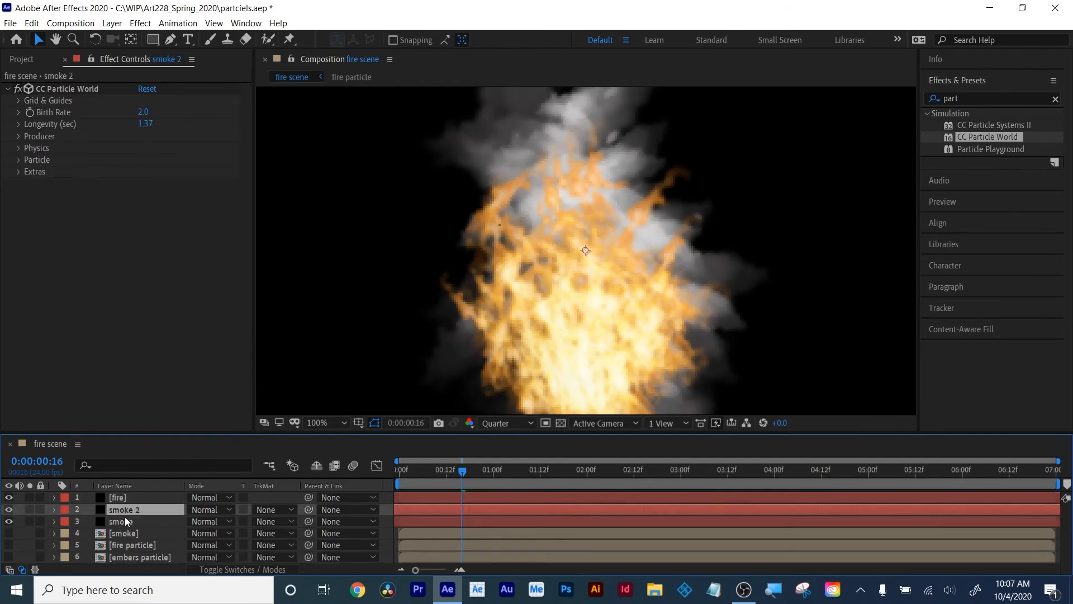
pyautogui.moveTo(124, 511); pyautogui.dragTo(126, 496)
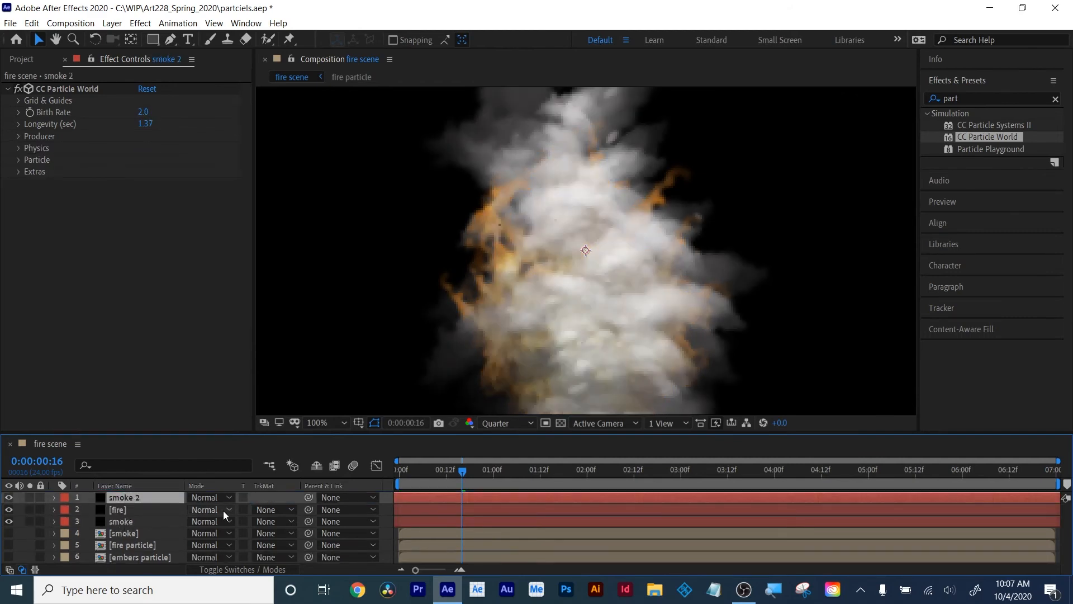
pyautogui.press('t')
pyautogui.moveTo(197, 509); pyautogui.dragTo(164, 524)
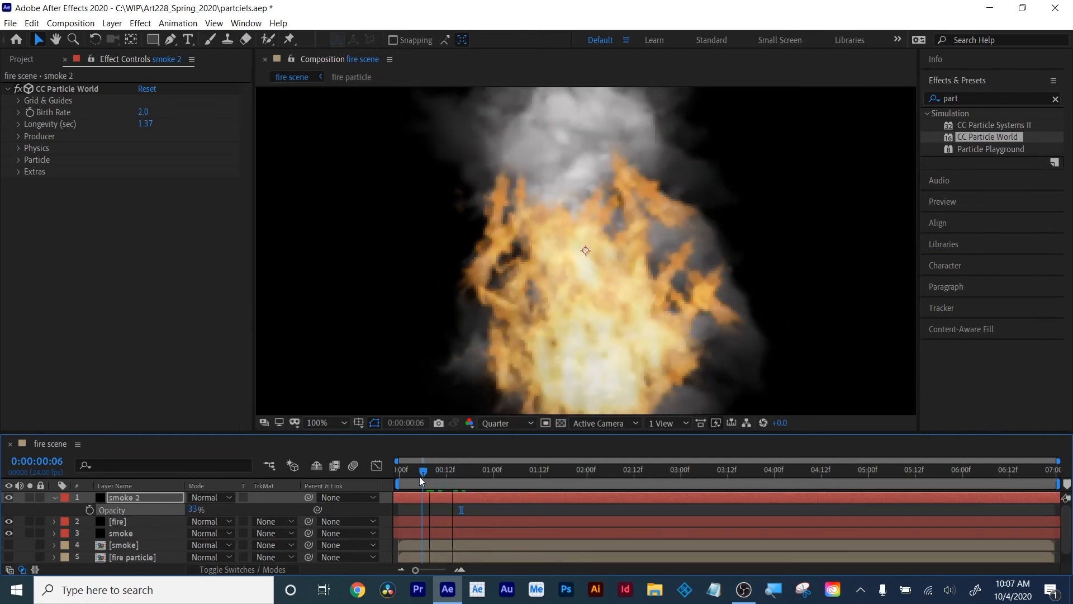
# Fit the whole composition in the viewer, duplicate the smoke 2 layer and rename the copy embers
pyautogui.click(333, 423)
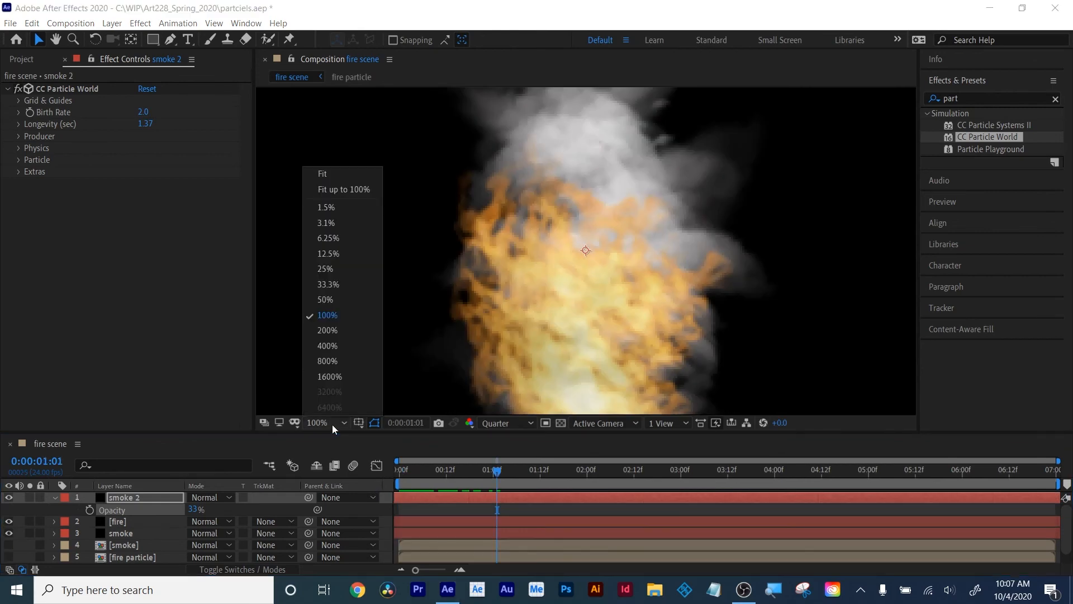
pyautogui.click(334, 179)
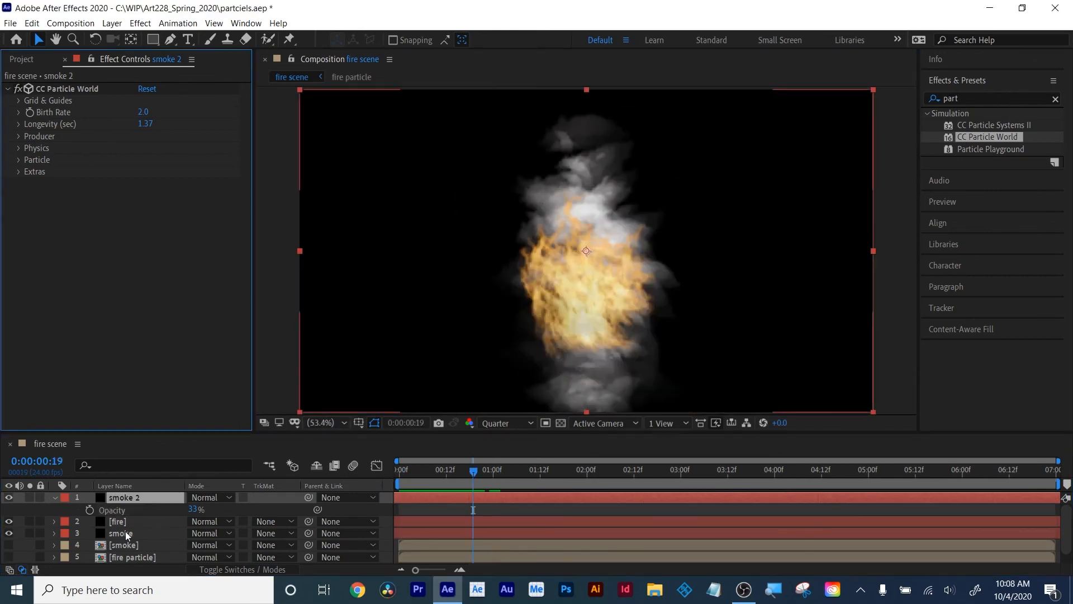
pyautogui.click(56, 498)
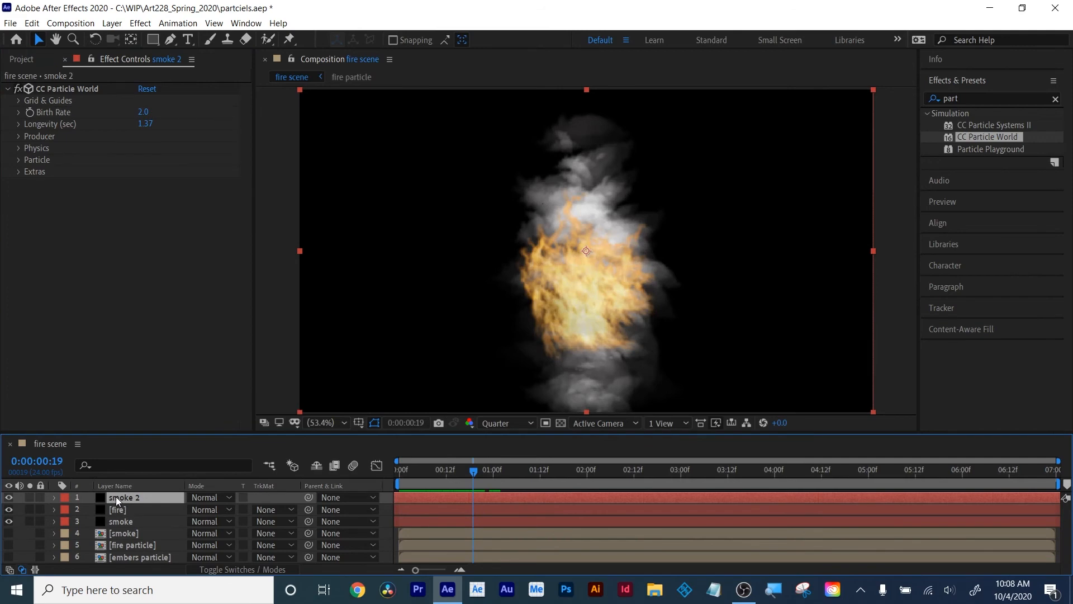
pyautogui.hotkey('ctrl', 'd')
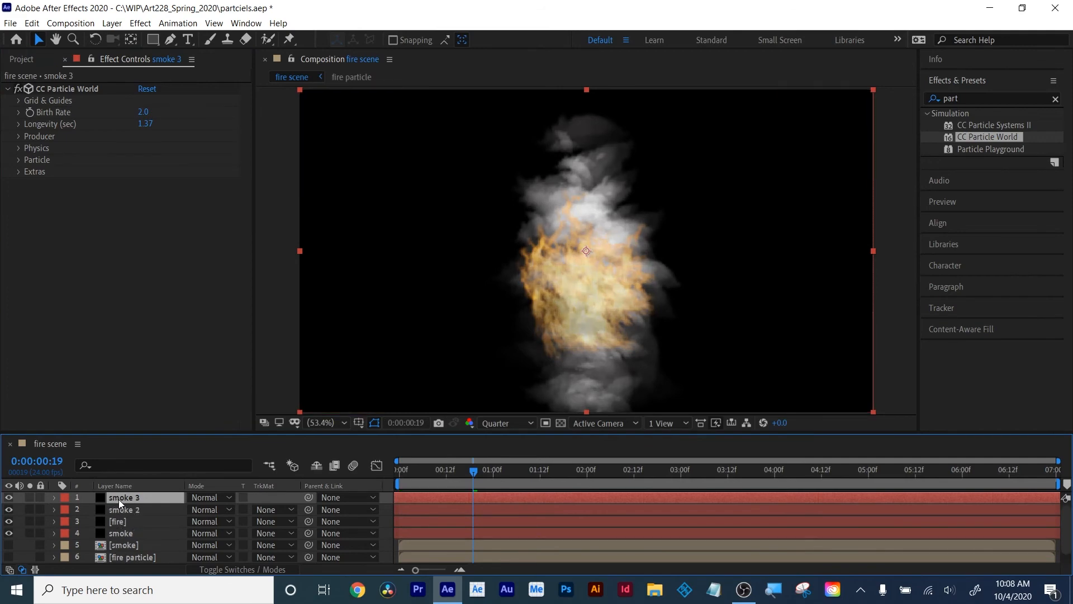
pyautogui.rightClick(119, 496)
pyautogui.click(145, 476)
pyautogui.write('embers')
pyautogui.press('Return')
# Add the embers particle composition beneath the fire scene's layers and set the embers layer's Texture Layer to 7. embers particle
pyautogui.click(18, 160)
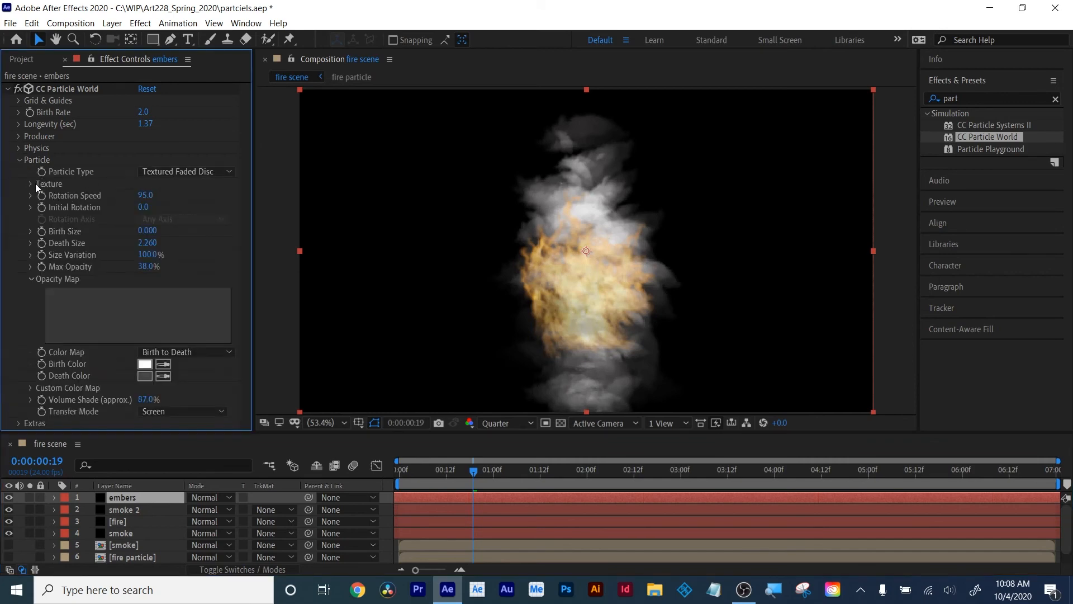
pyautogui.click(32, 183)
pyautogui.click(29, 60)
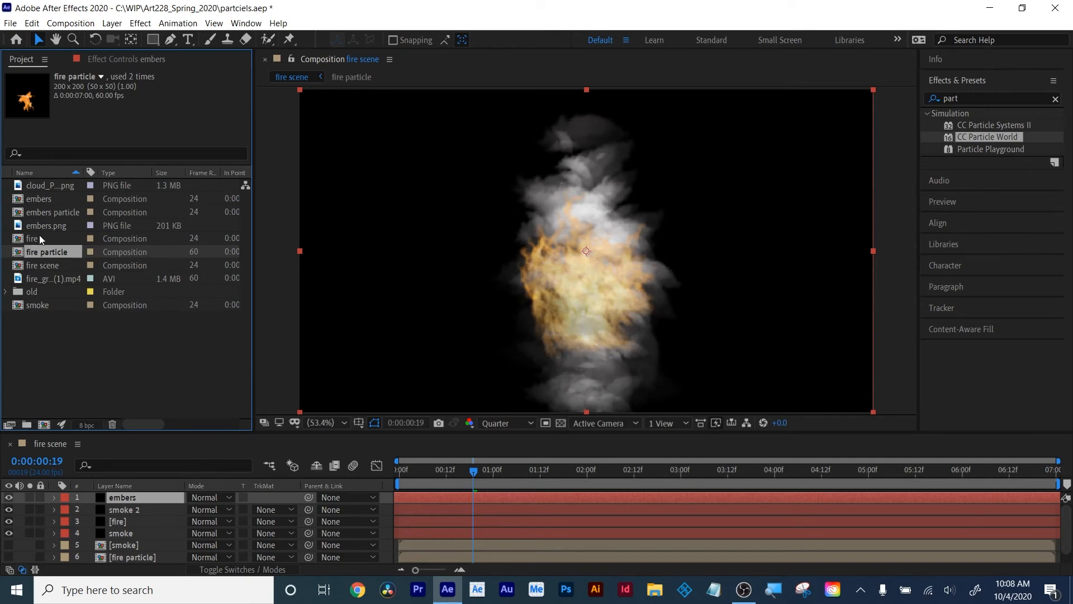
pyautogui.moveTo(48, 213); pyautogui.dragTo(84, 563)
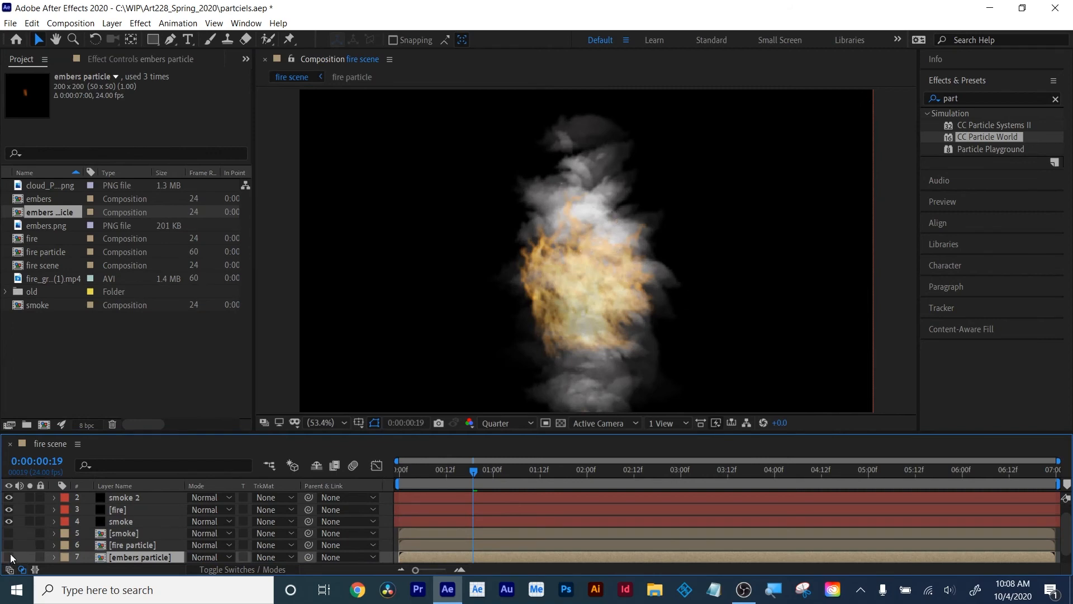
pyautogui.scroll(1, 129, 502)
pyautogui.click(125, 498)
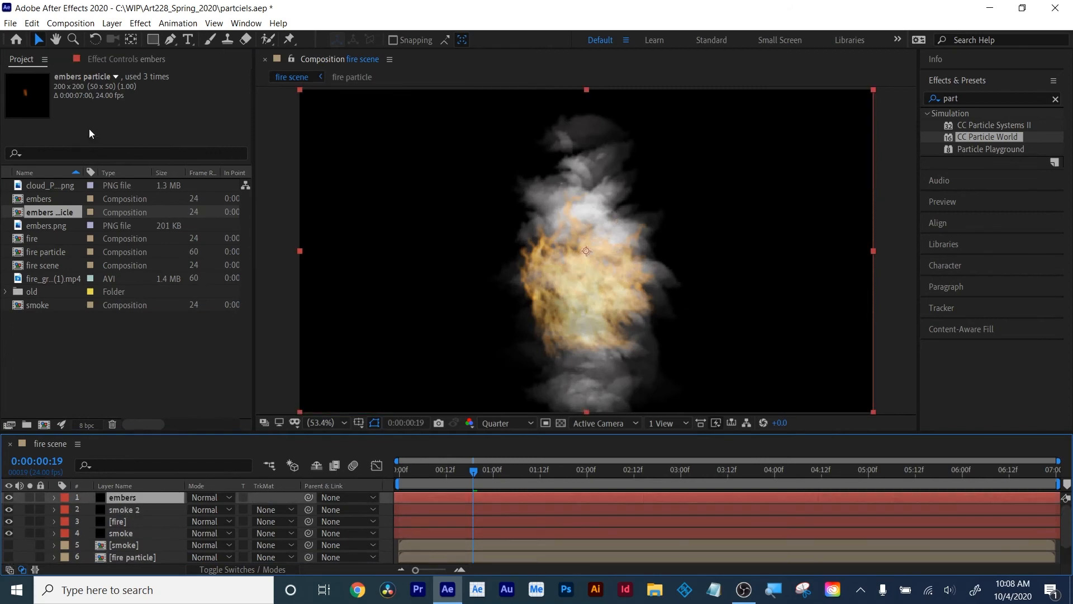
pyautogui.click(117, 60)
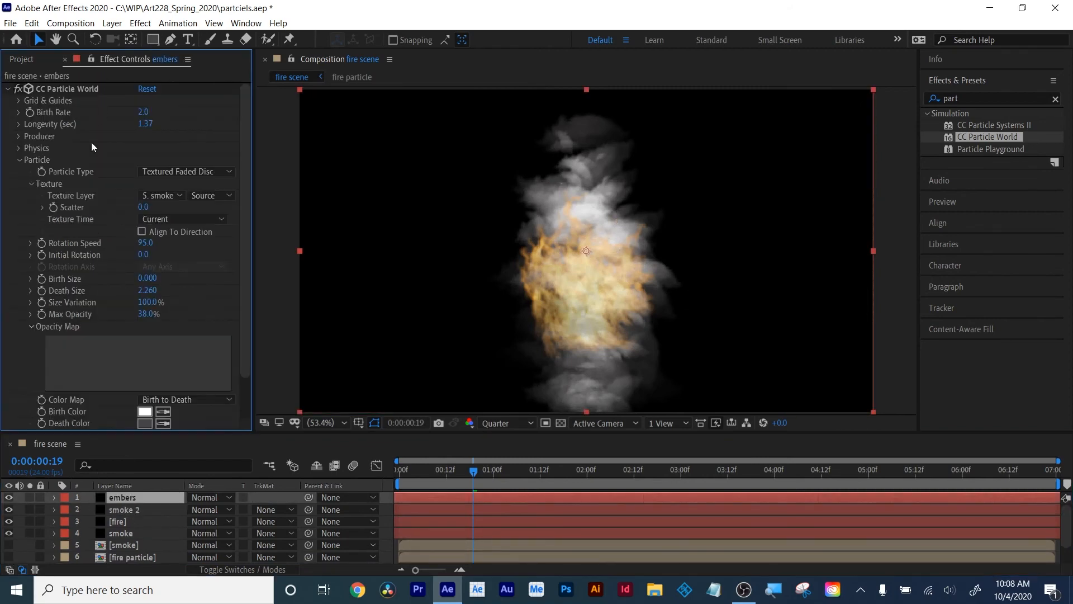
pyautogui.click(169, 196)
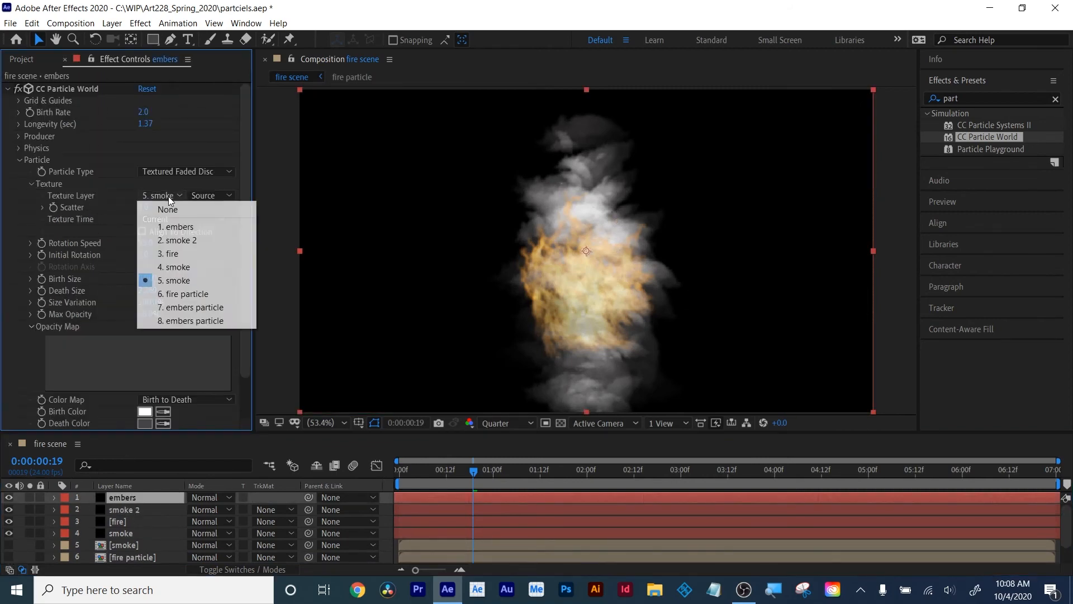
pyautogui.click(195, 307)
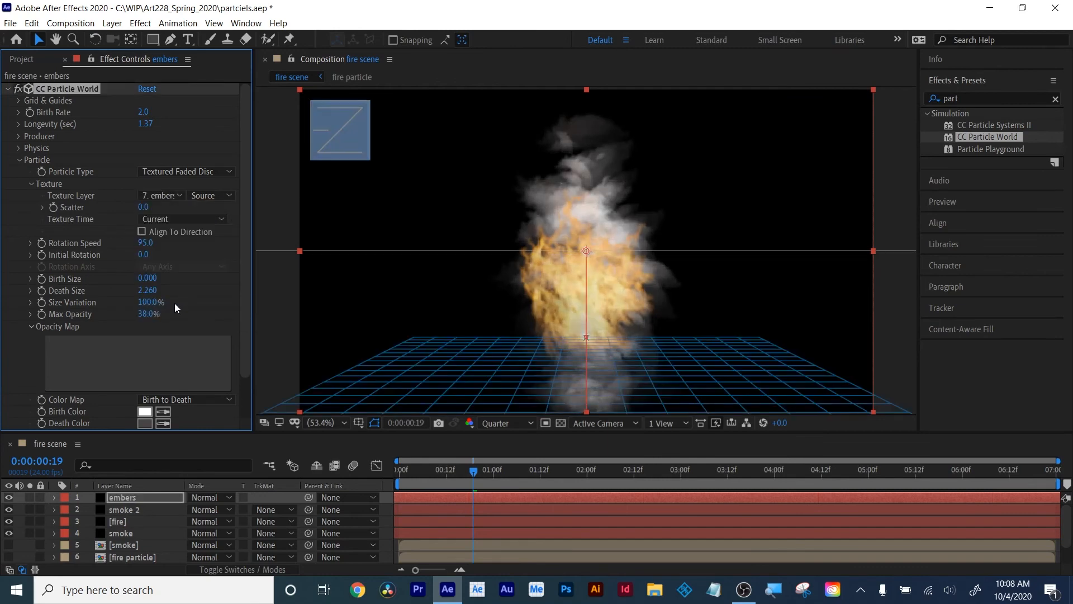
# Turn off the Radius, Motion Path, Grid, Horizon and Axis Box guides of the embers layer's particle effect
pyautogui.click(19, 100)
pyautogui.click(142, 124)
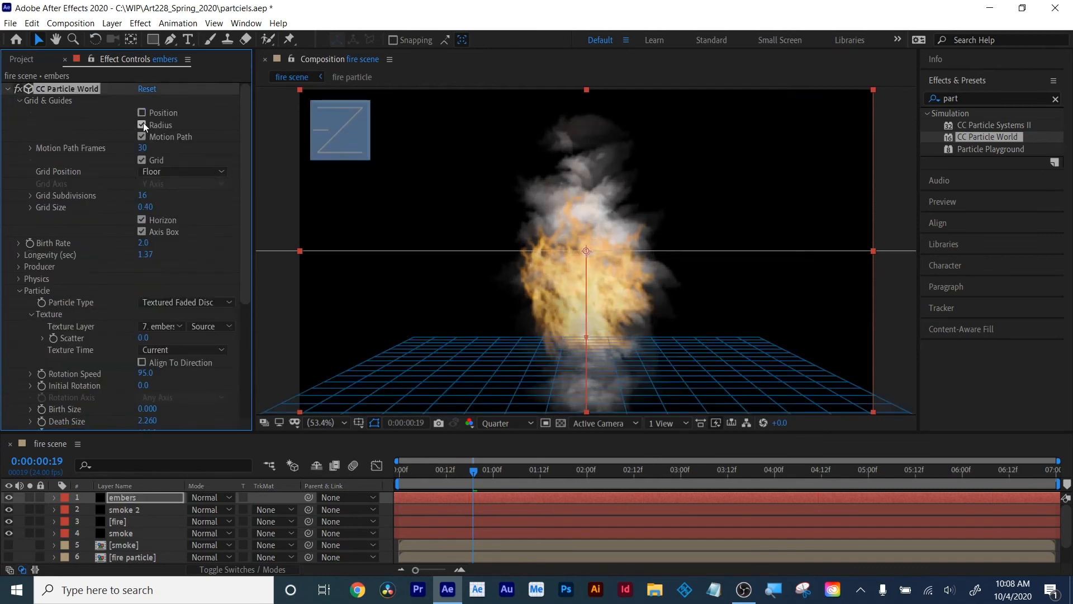
pyautogui.click(141, 136)
pyautogui.click(141, 160)
pyautogui.click(142, 219)
pyautogui.click(142, 231)
# Move to frame 11, hide the smoke 2, fire and smoke layers, and set the embers particles' Max Opacity to 100%
pyautogui.scroll(-1, 143, 232)
pyautogui.click(441, 470)
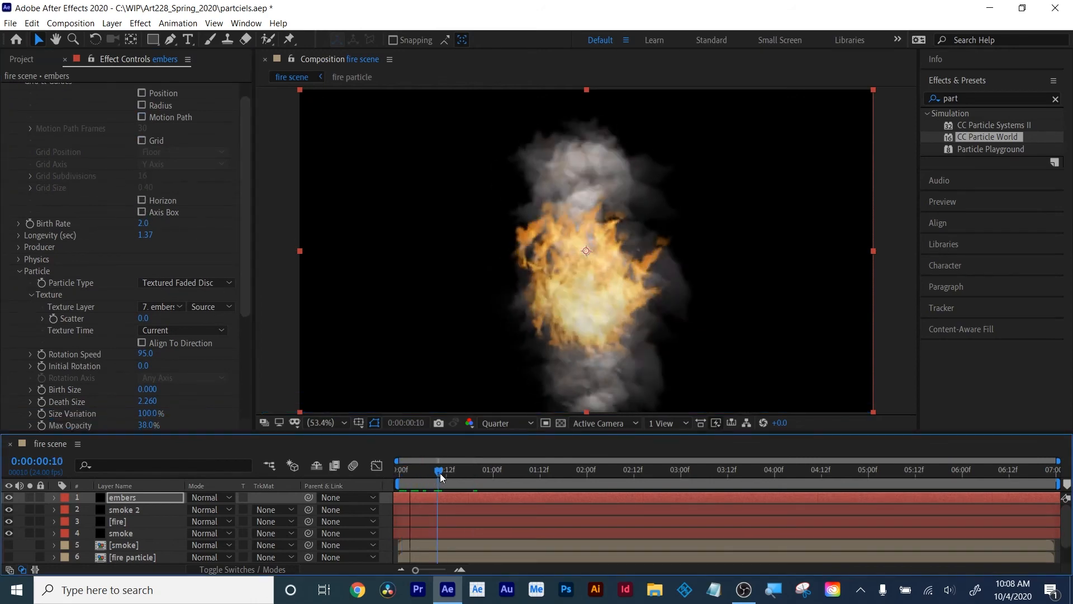
pyautogui.moveTo(8, 509); pyautogui.dragTo(7, 532)
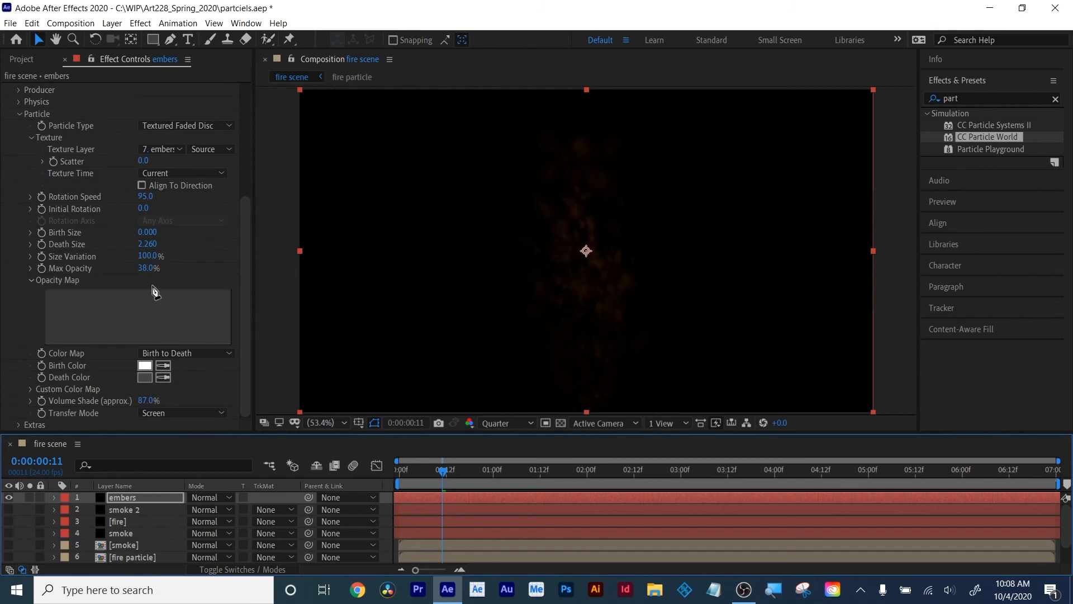
pyautogui.moveTo(147, 269); pyautogui.dragTo(190, 262)
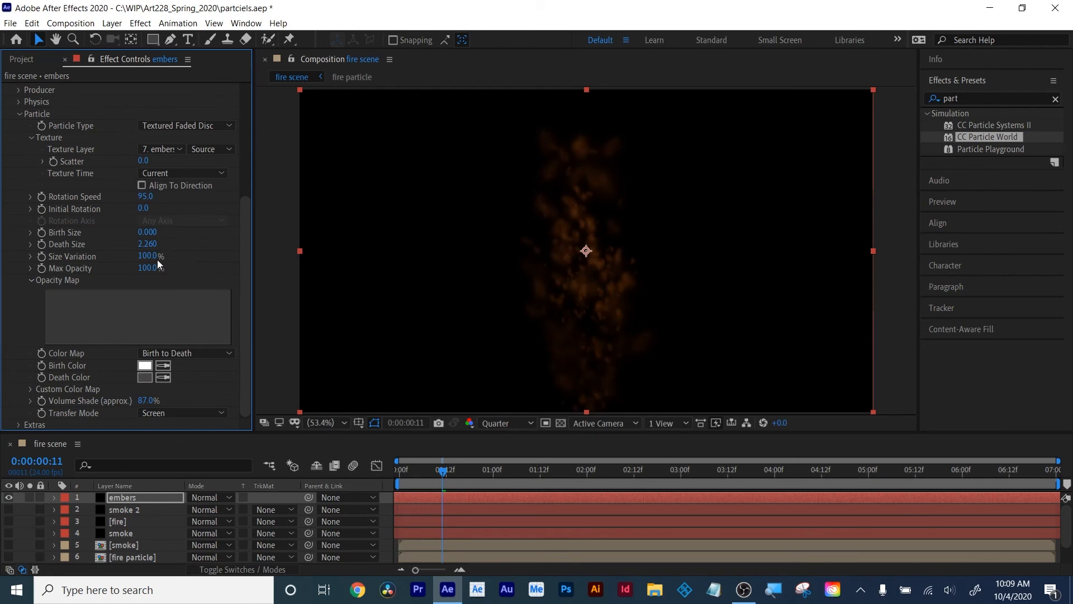
# Show the smoke 2 and fire layers again and set the embers particles' Death Size to 0.950 and Birth Size to 0.210
pyautogui.click(9, 509)
pyautogui.click(8, 521)
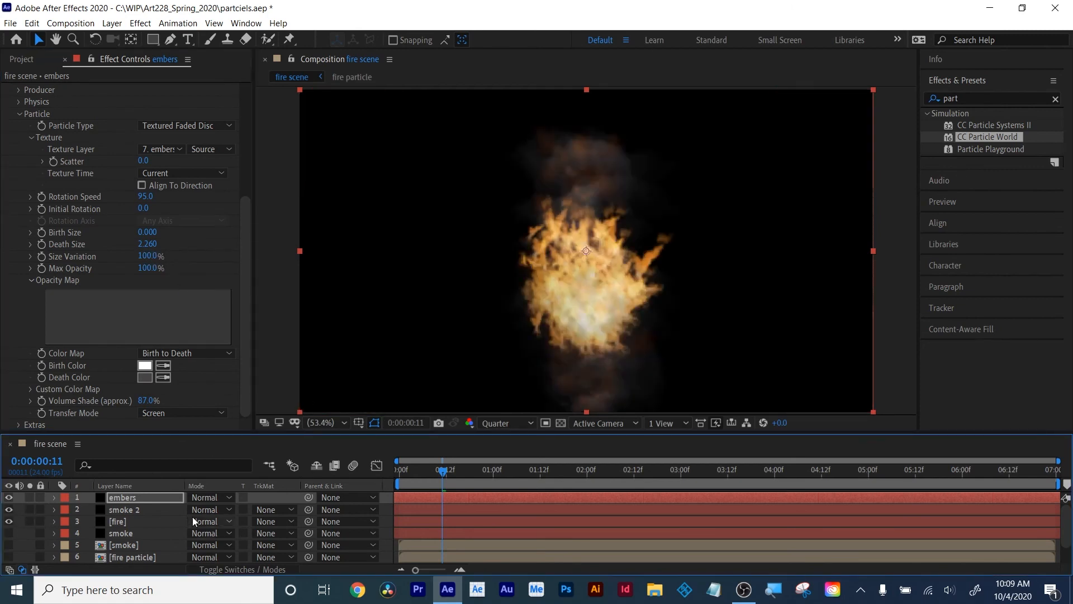
pyautogui.moveTo(147, 244); pyautogui.dragTo(84, 266)
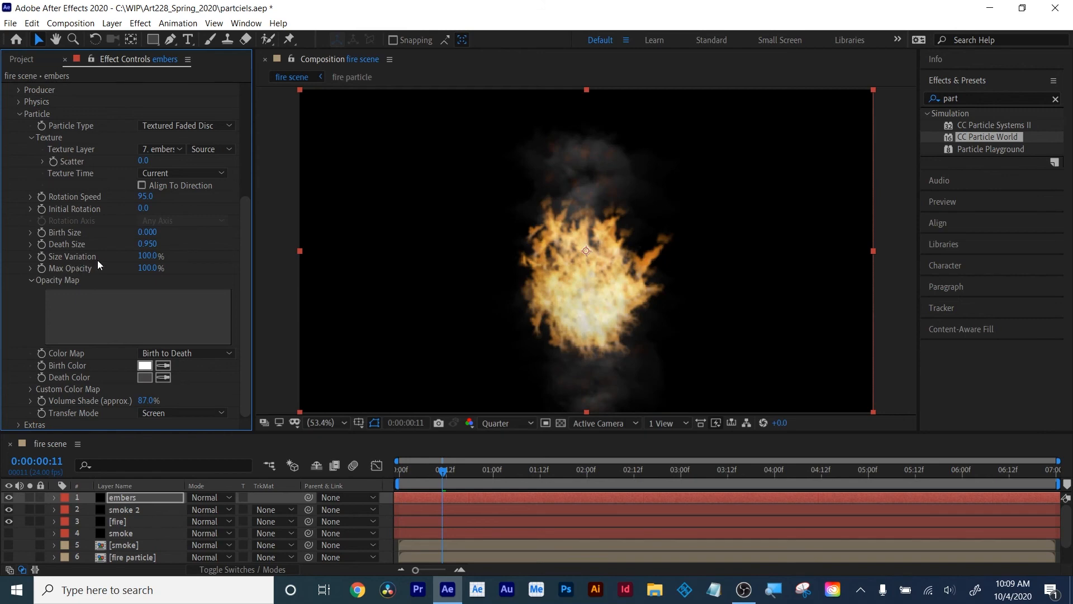
pyautogui.moveTo(147, 237); pyautogui.dragTo(160, 233)
pyautogui.moveTo(440, 465); pyautogui.dragTo(482, 471)
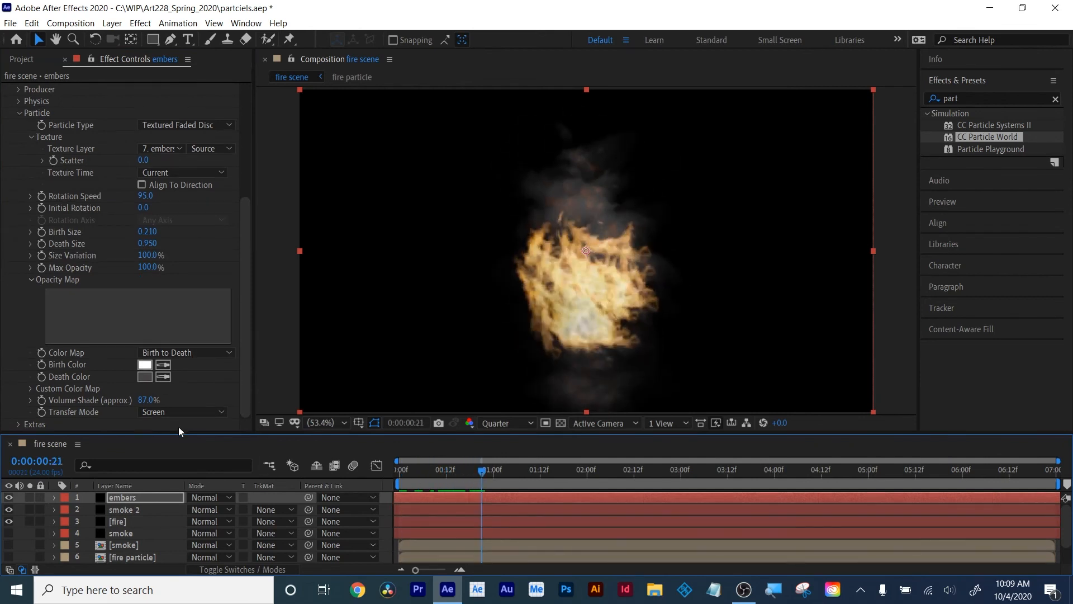
# Set the embers particles' Transfer Mode to Add and Death Color to FFFFFF, and check the flames up to 0:00:01:11
pyautogui.click(181, 413)
pyautogui.click(174, 456)
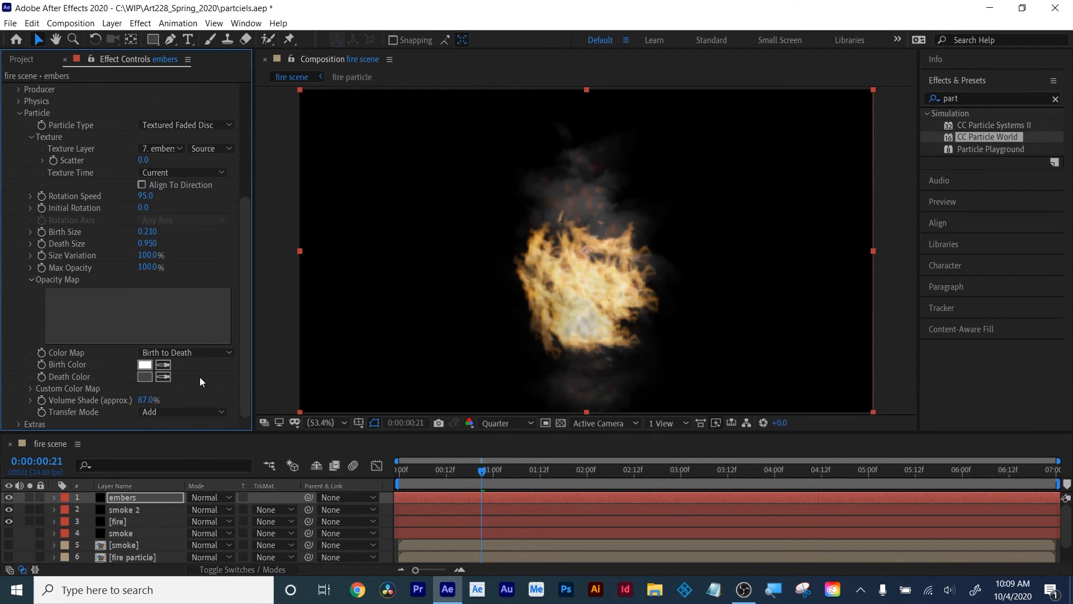
pyautogui.click(145, 377)
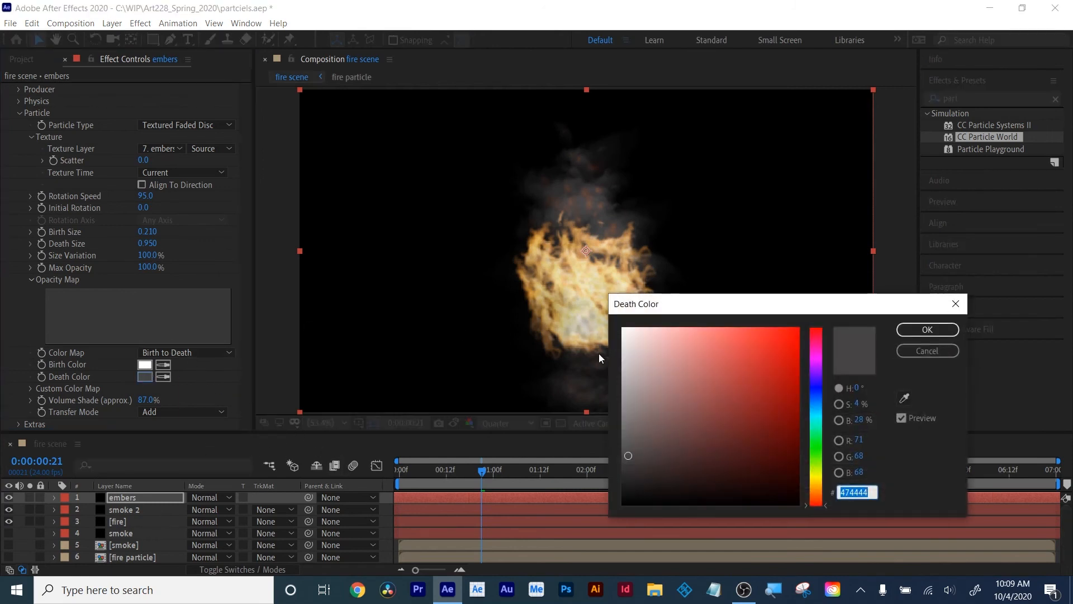
pyautogui.write('FFFFFF')
pyautogui.click(914, 331)
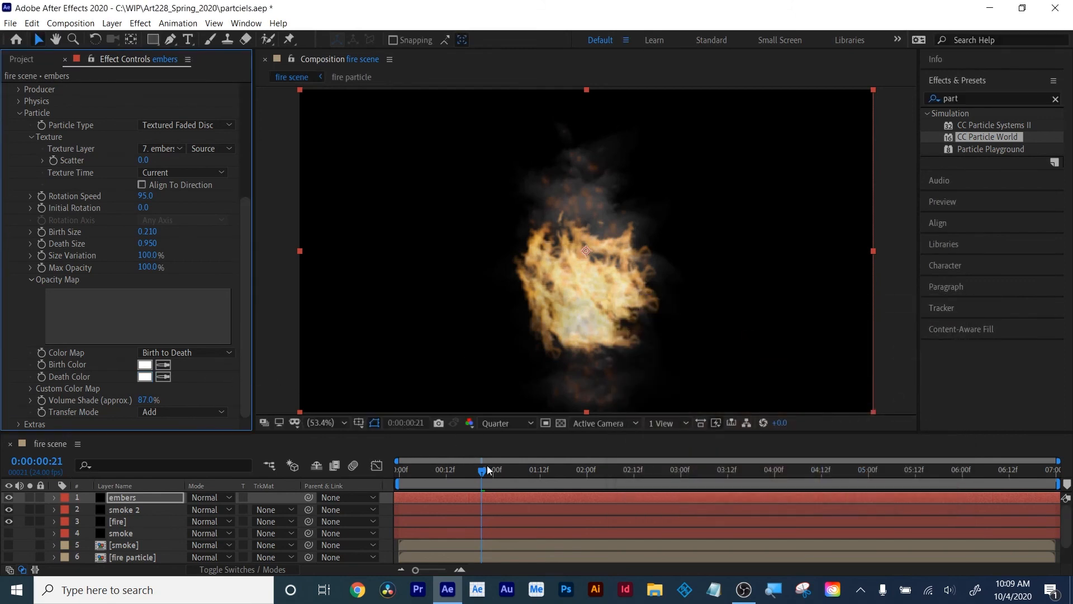
pyautogui.moveTo(488, 470); pyautogui.dragTo(538, 474)
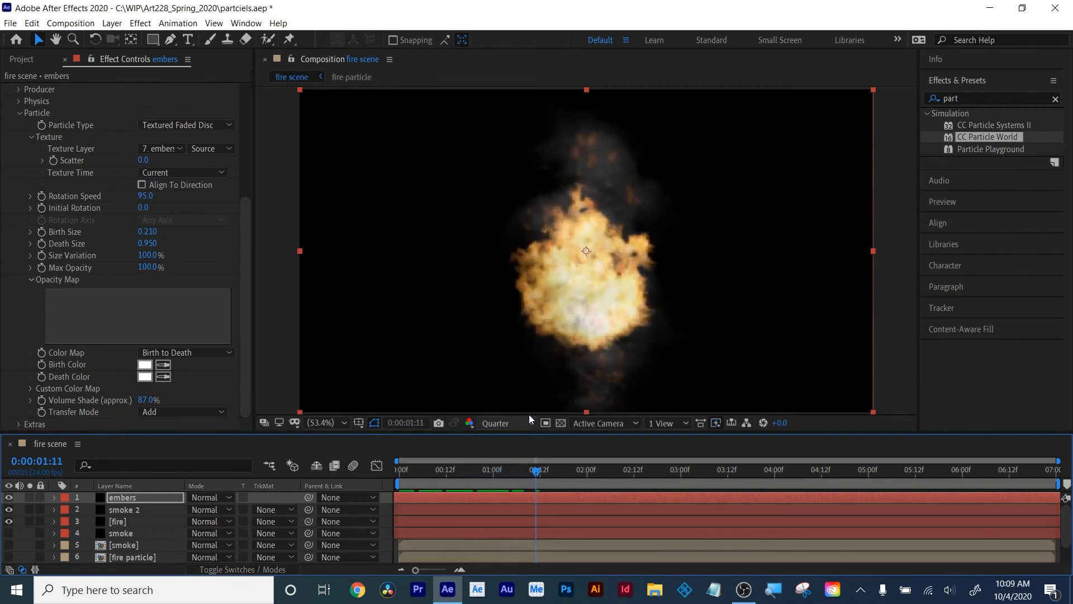
# Duplicate the smoke 2 layer directly above the original
pyautogui.click(120, 510)
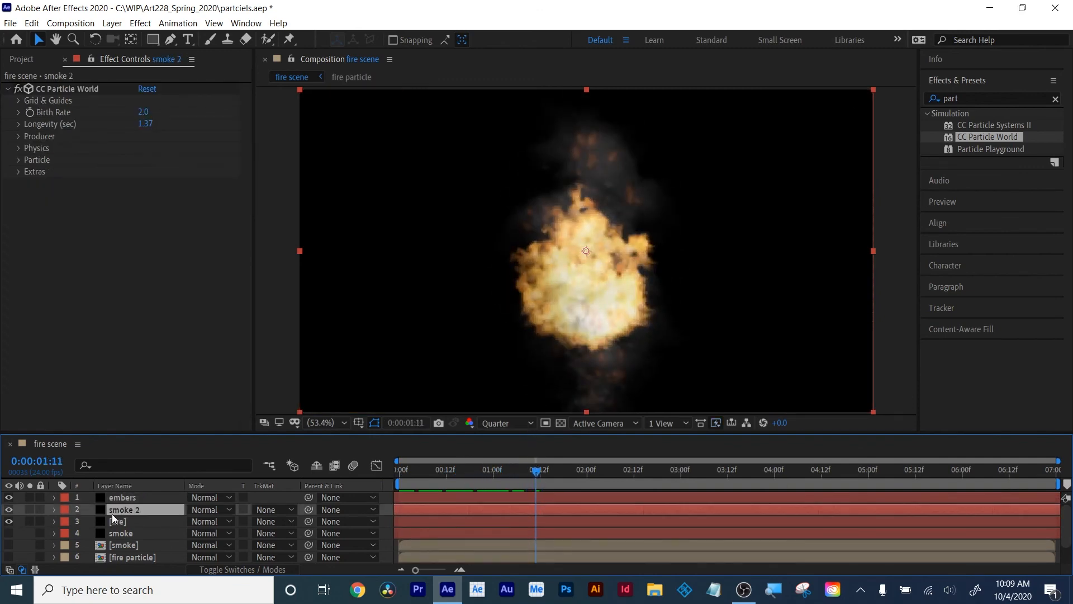
pyautogui.hotkey('ctrl', 'd')
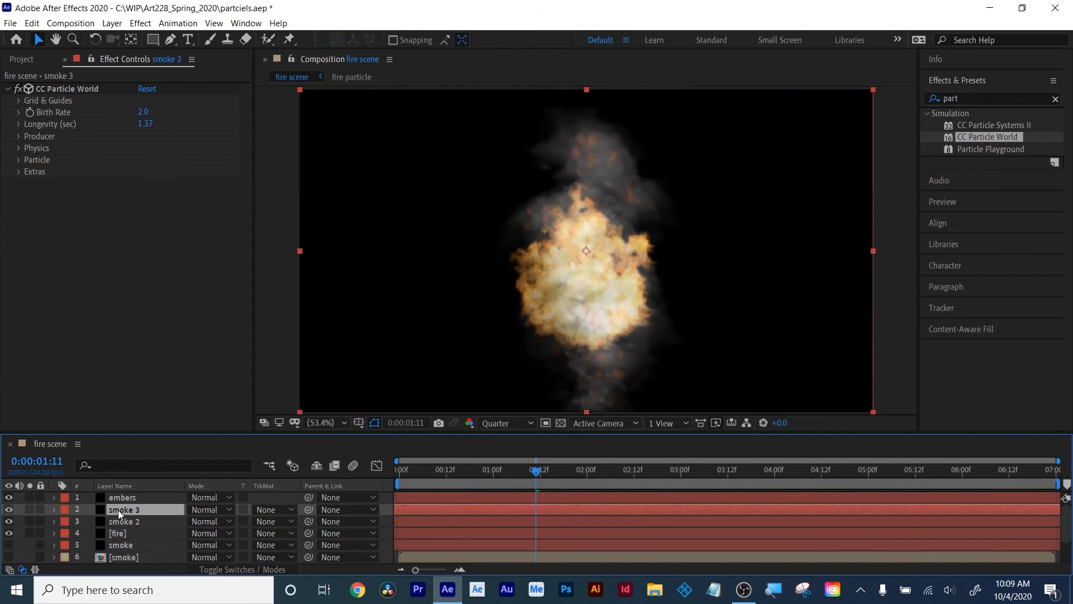
pyautogui.moveTo(118, 510); pyautogui.dragTo(119, 497)
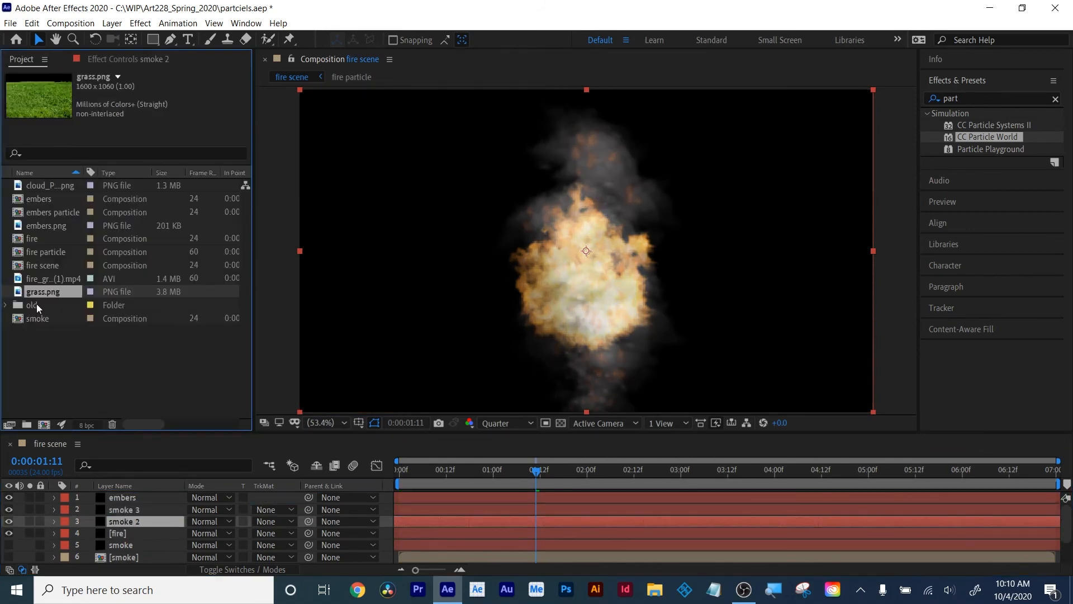
# Add grass.png to the fire scene beneath the smoke layer and scale it to 135% so it fills the frame
pyautogui.moveTo(42, 293); pyautogui.dragTo(150, 543)
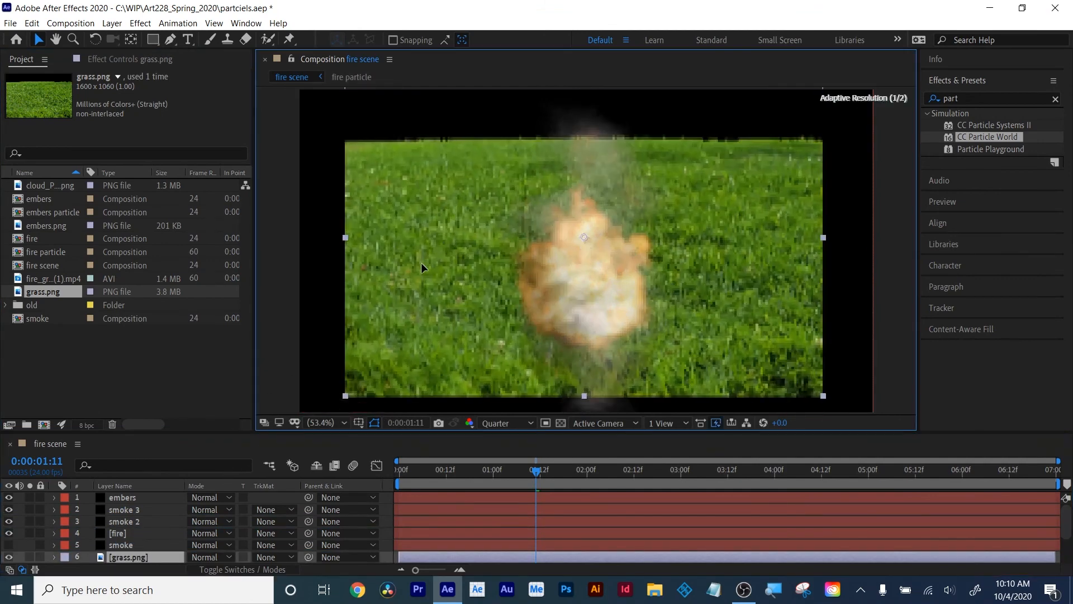
pyautogui.press('s')
pyautogui.moveTo(208, 556); pyautogui.dragTo(228, 552)
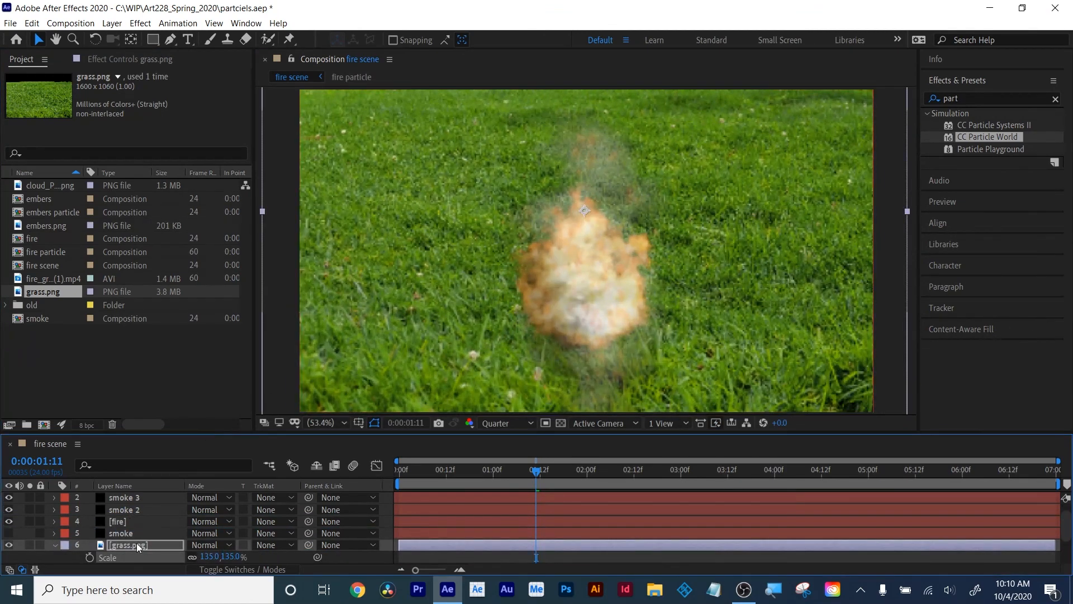
# Find the Displacement Map effect and apply it to the grass.png layer
pyautogui.doubleClick(979, 98)
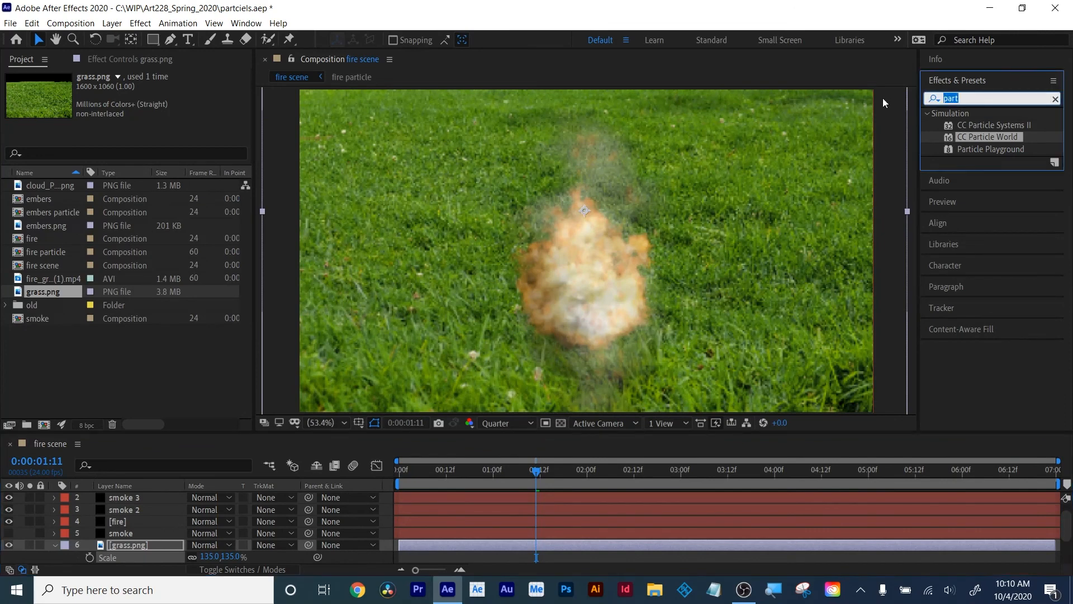
pyautogui.write('disp')
pyautogui.moveTo(990, 172); pyautogui.dragTo(441, 544)
# Duplicate the smoke 3 layer and pre-compose the copy as map, moving all attributes into the new composition
pyautogui.click(128, 501)
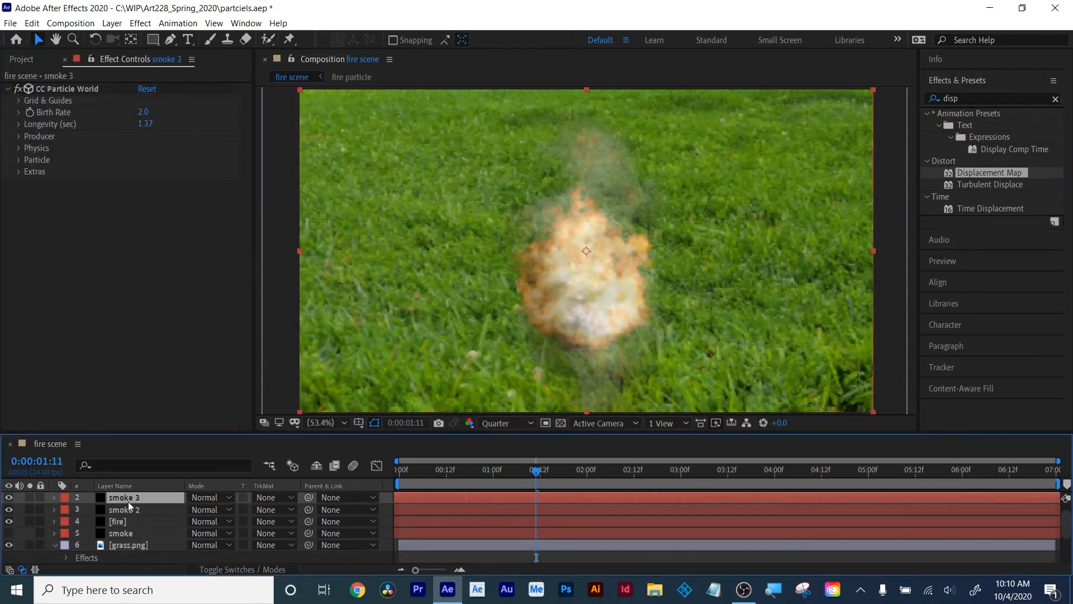
pyautogui.hotkey('ctrl', 'd')
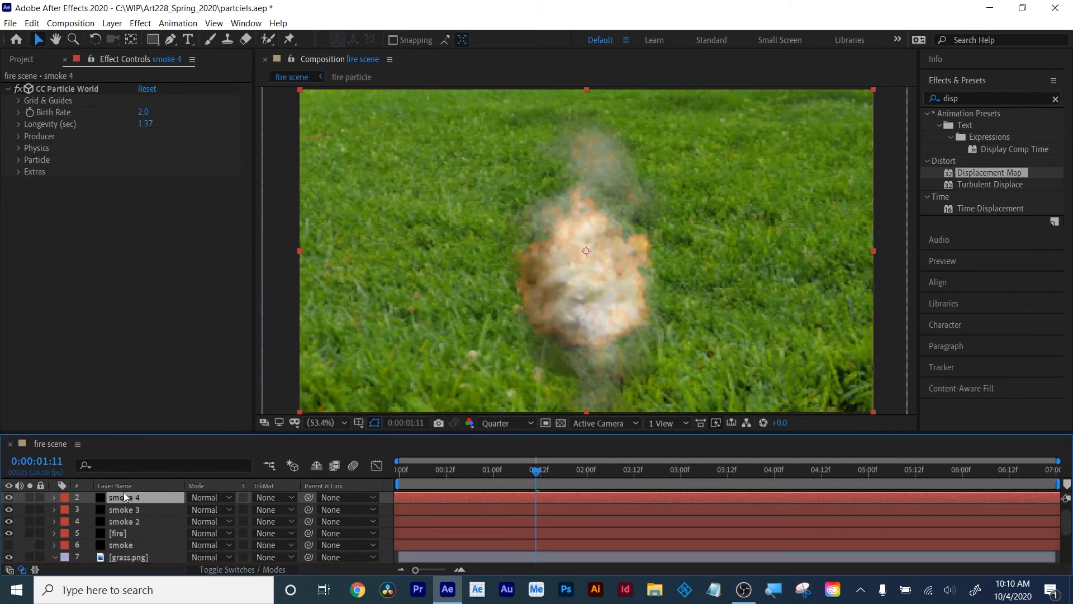
pyautogui.rightClick(128, 498)
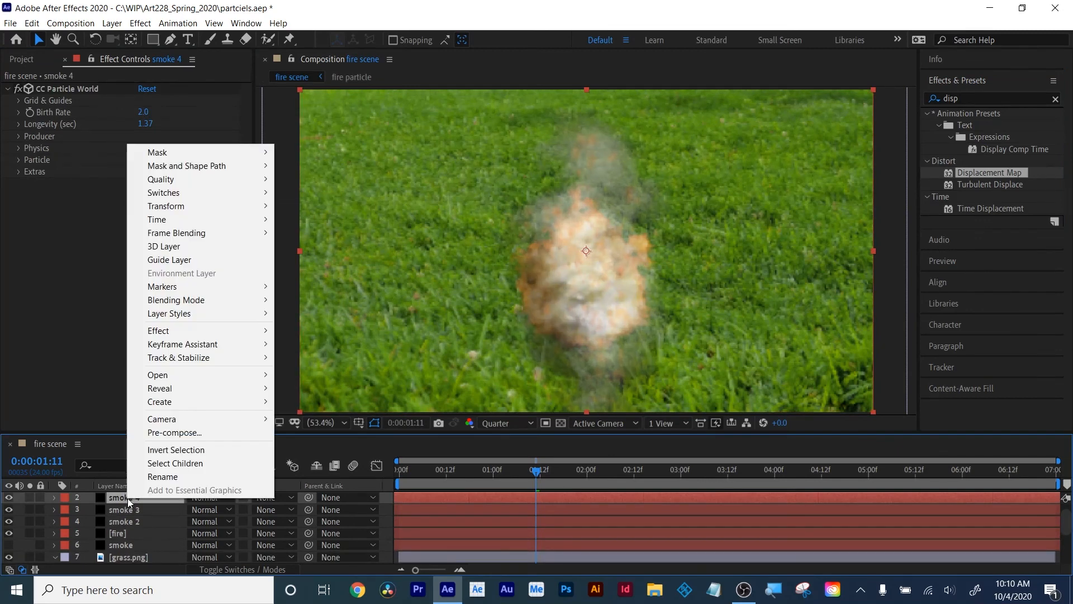
pyautogui.click(180, 434)
pyautogui.write('map')
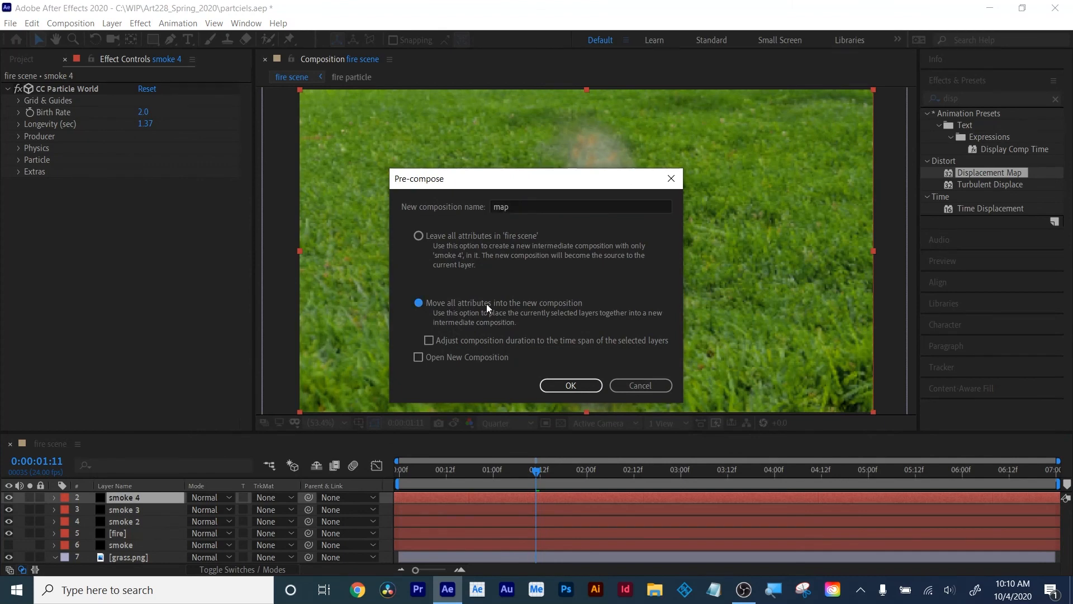
pyautogui.click(571, 385)
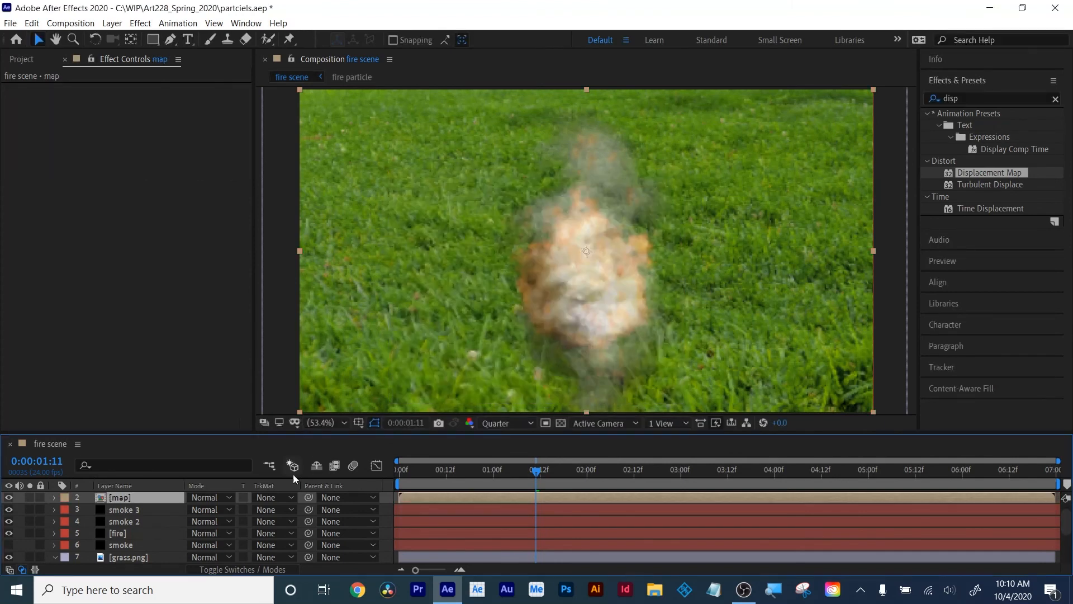
# Set the grass.png Displacement Map Layer to 2. map, with Max Horizontal Displacement 37 and Max Vertical Displacement 22
pyautogui.click(129, 560)
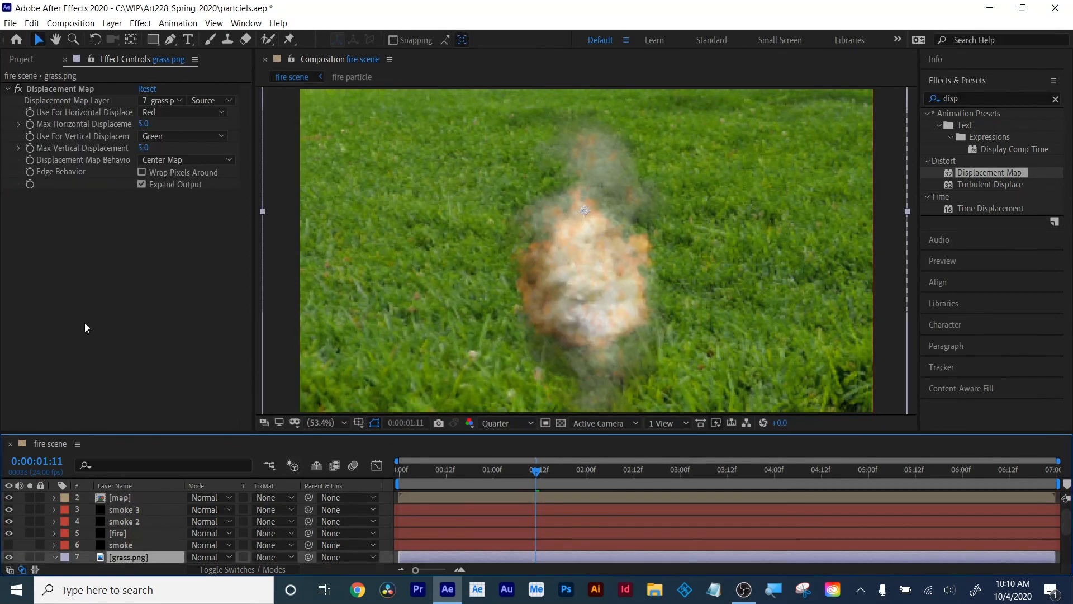
pyautogui.click(162, 100)
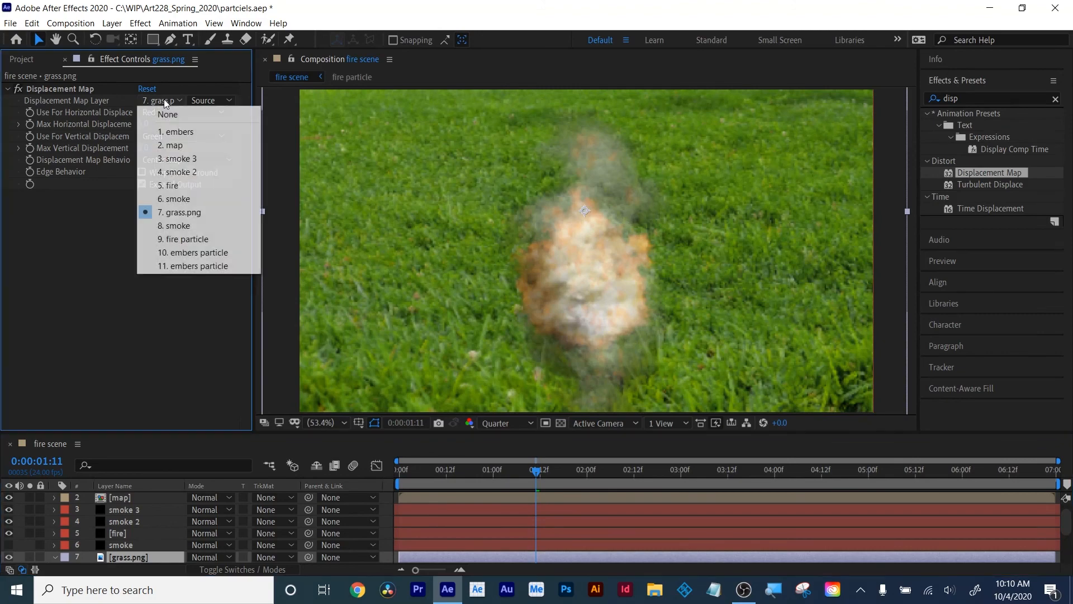
pyautogui.click(182, 146)
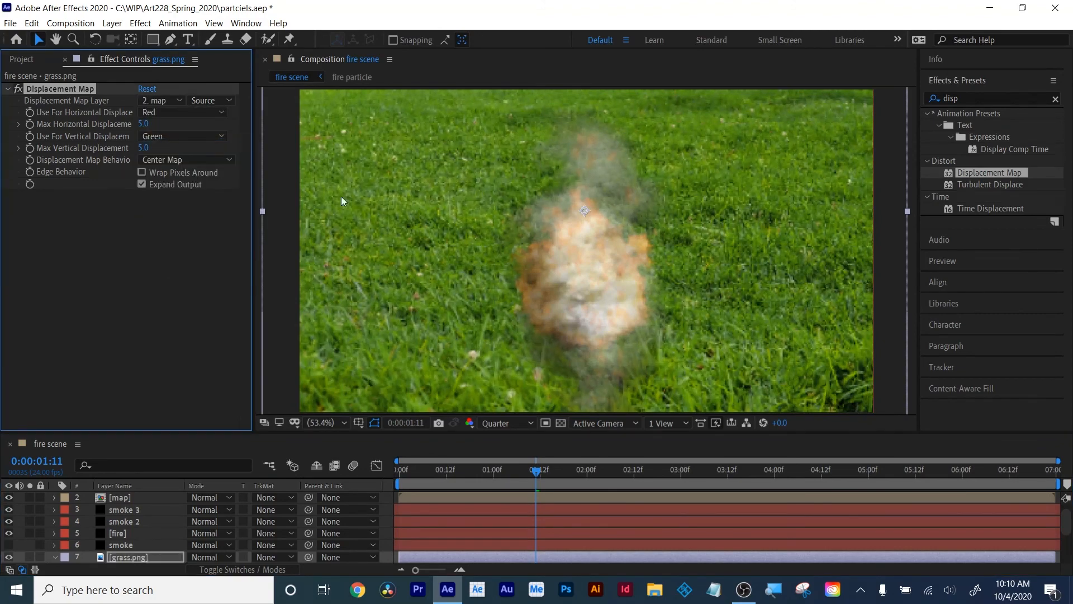
pyautogui.moveTo(157, 123); pyautogui.dragTo(162, 147)
# Hide the smoke 3, smoke 2, fire, map and embers layers and view the grass at 100%
pyautogui.moveTo(9, 515); pyautogui.dragTo(10, 531)
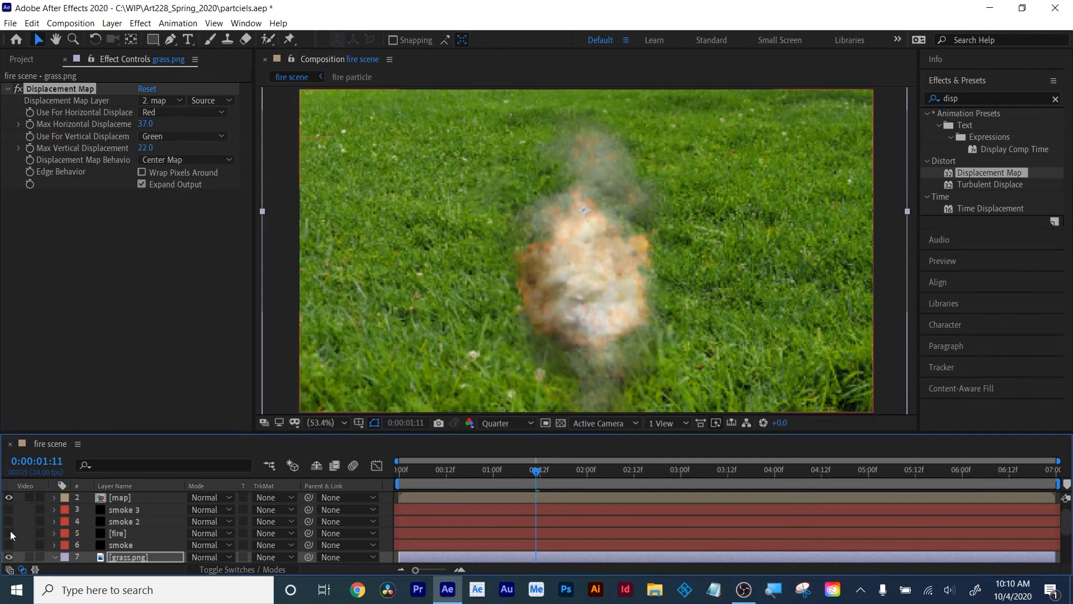
pyautogui.moveTo(170, 434); pyautogui.dragTo(170, 385)
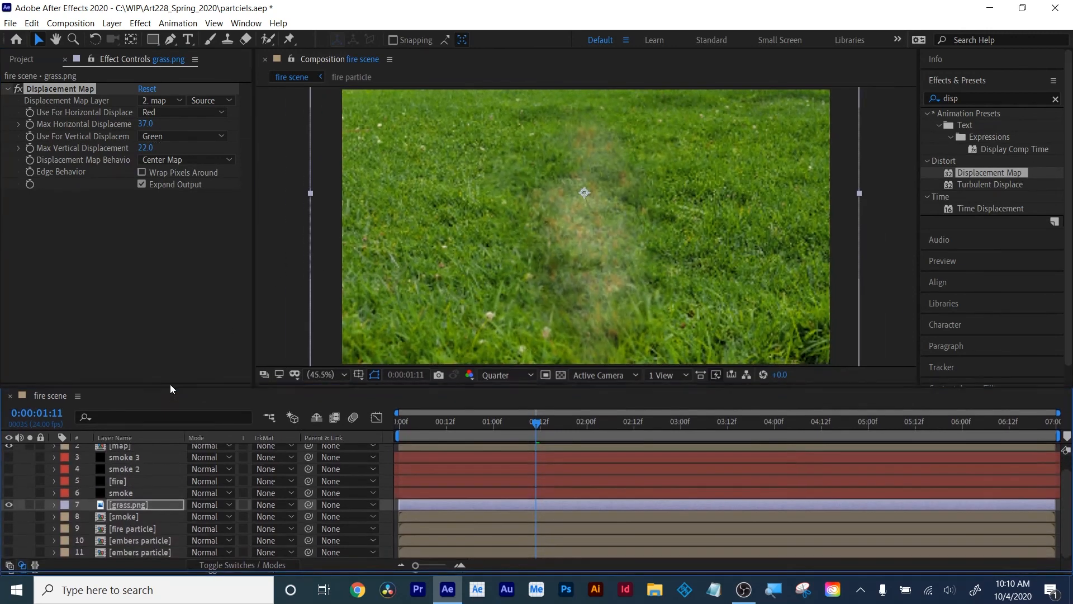
pyautogui.scroll(2, 143, 473)
pyautogui.click(120, 459)
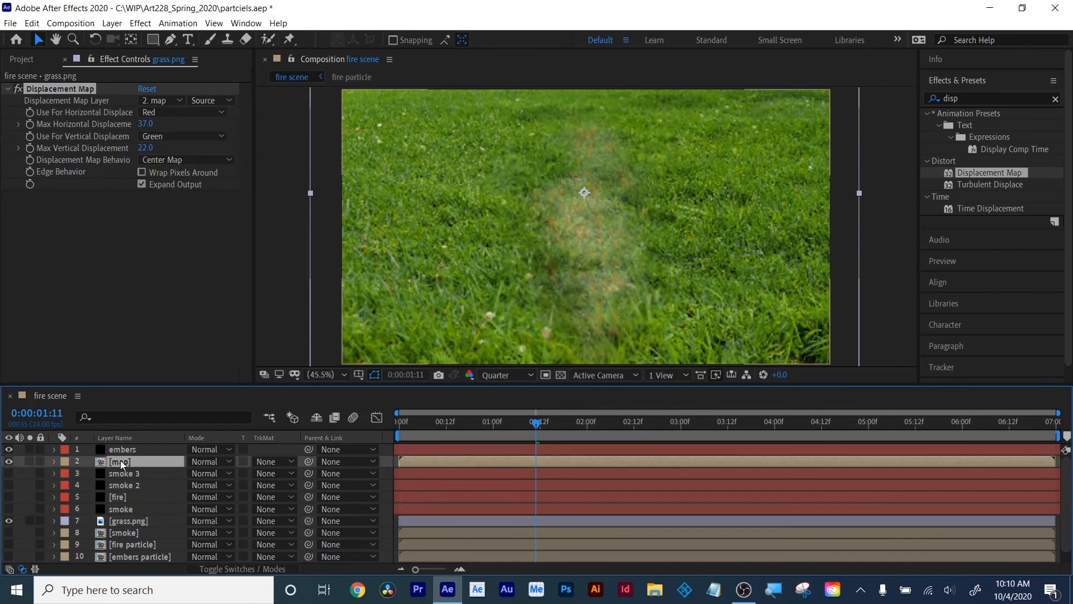
pyautogui.click(9, 460)
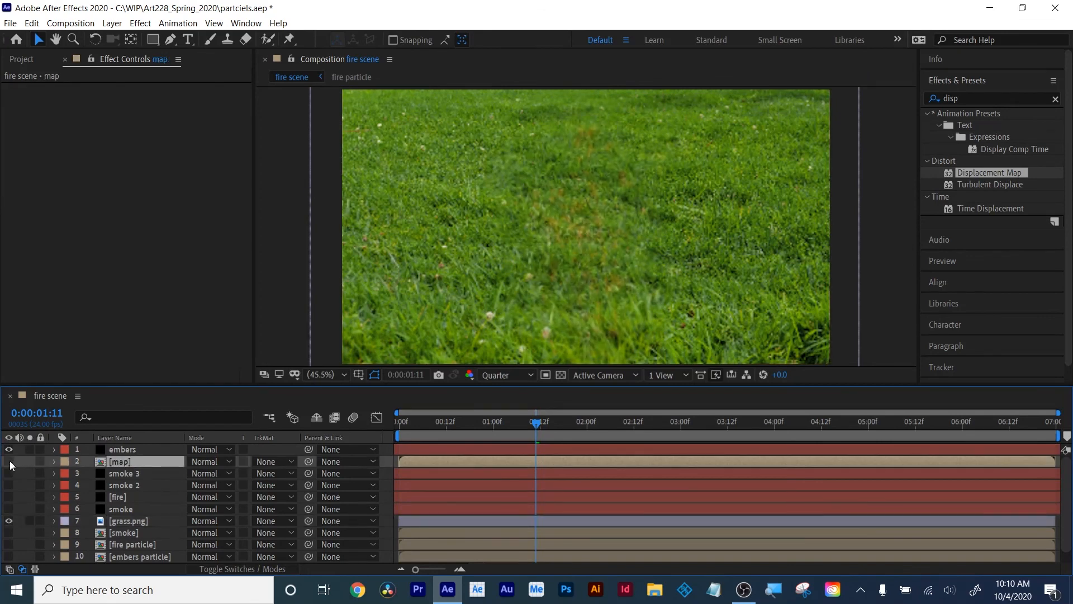
pyautogui.click(326, 375)
pyautogui.click(343, 268)
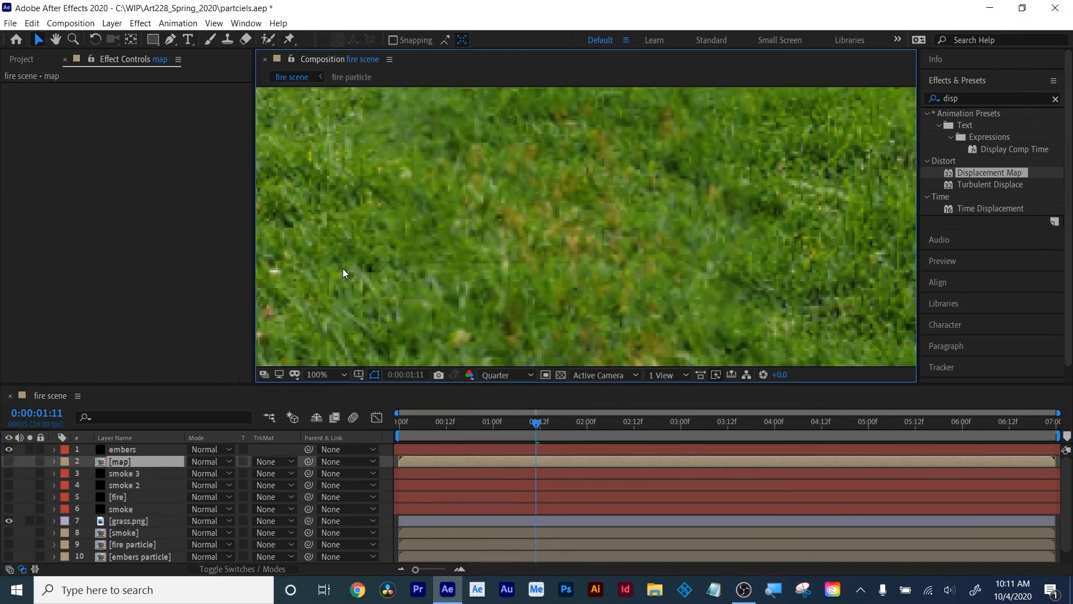
pyautogui.click(123, 449)
pyautogui.click(9, 449)
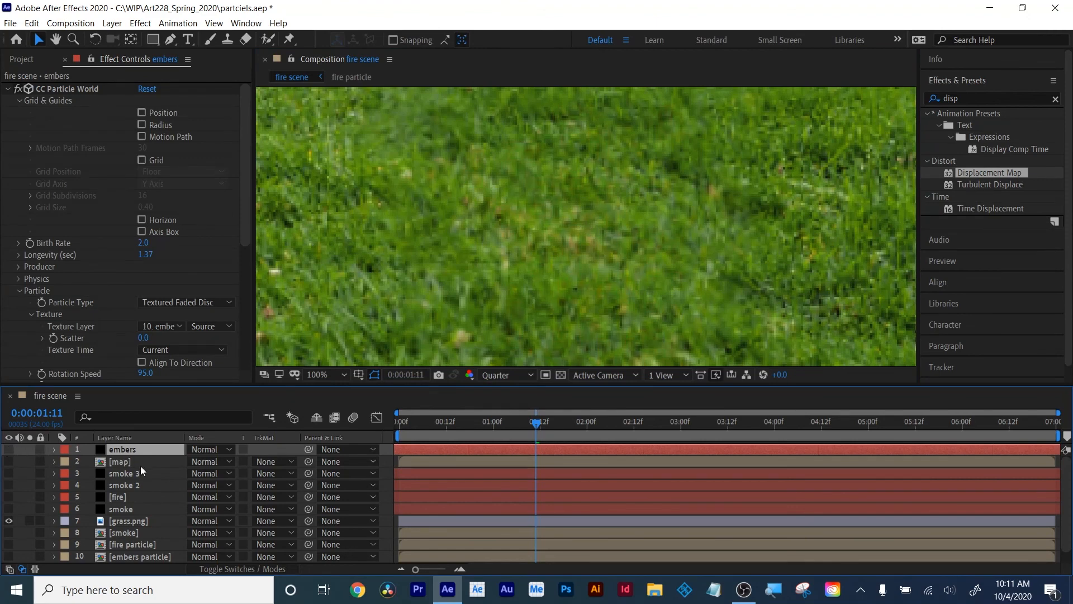
# Set the preview resolution to Full and the grass.png Displacement Map's maximum displacement to 46 horizontally and 41 vertically
pyautogui.click(123, 522)
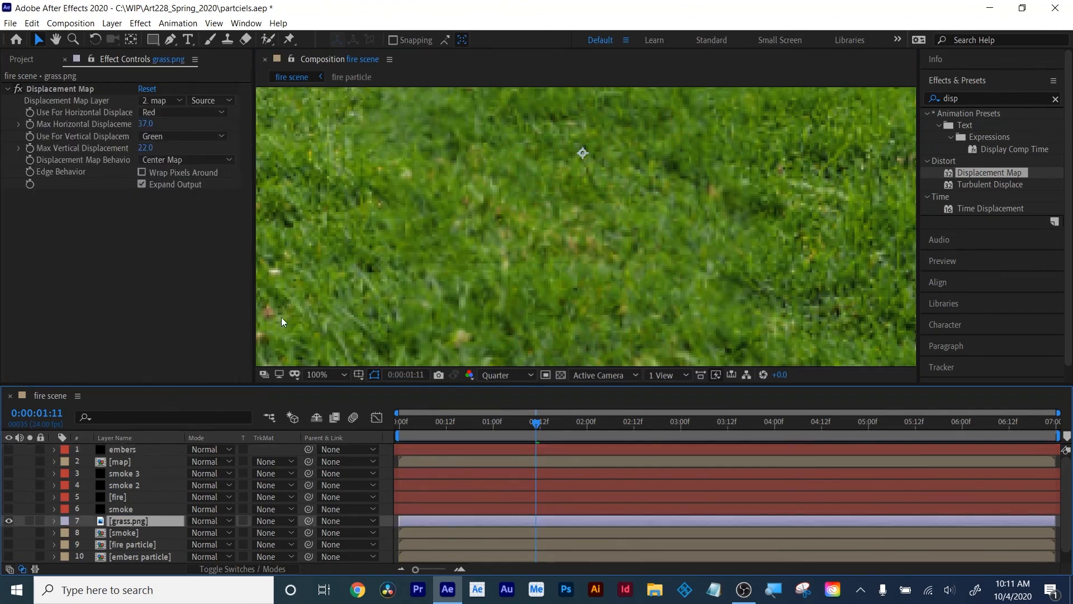
pyautogui.click(492, 370)
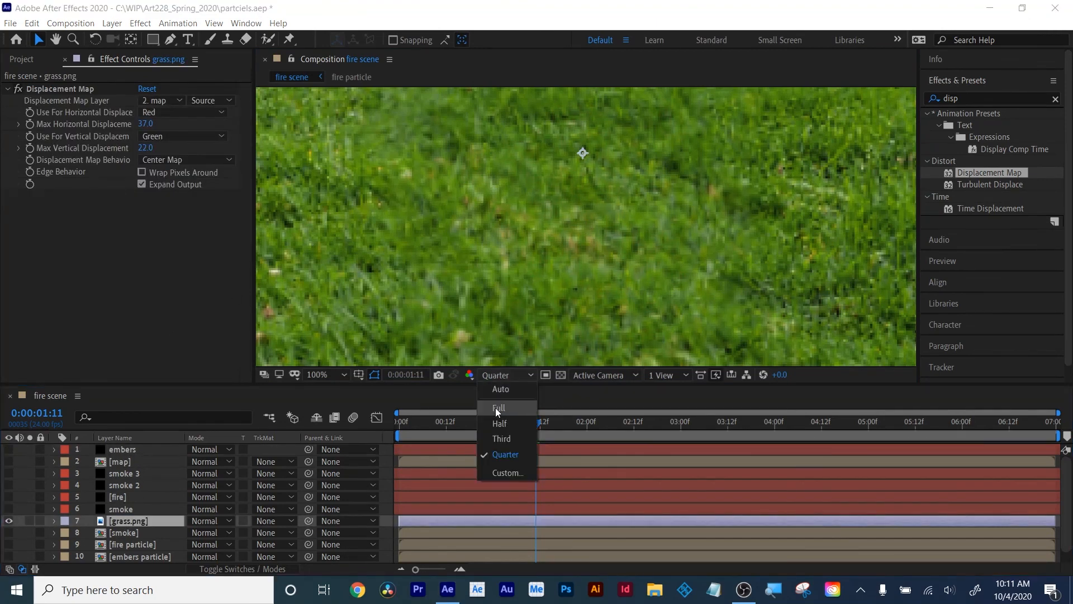
pyautogui.click(495, 409)
pyautogui.moveTo(146, 124); pyautogui.dragTo(156, 149)
# Show the embers, smoke 3, smoke 2, fire and smoke layers, keep the map layer hidden, and view the scene at 50%
pyautogui.click(8, 473)
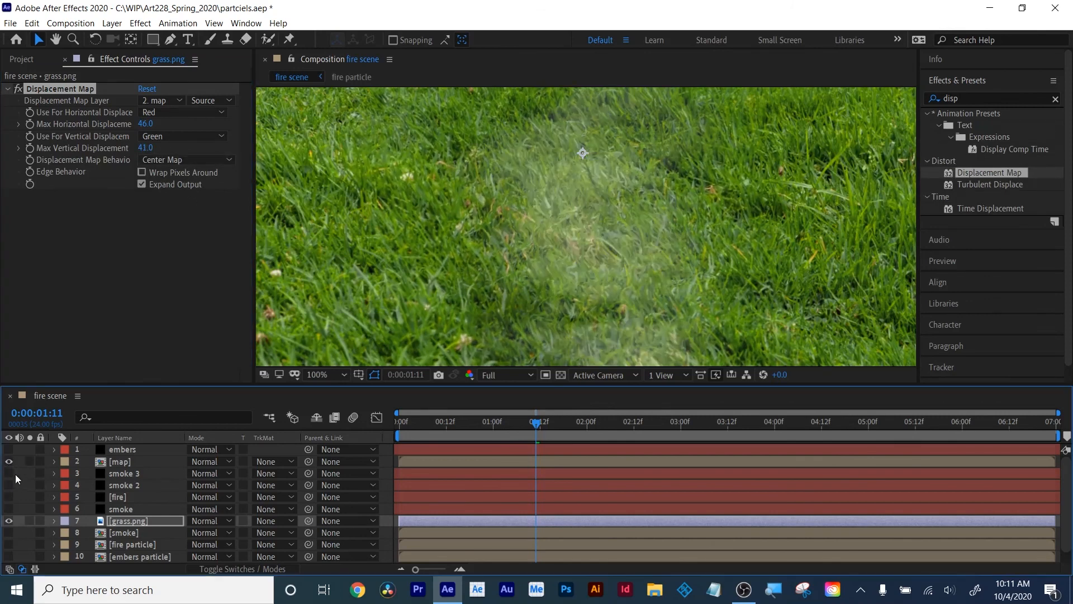
pyautogui.click(8, 449)
pyautogui.click(8, 484)
pyautogui.click(9, 497)
pyautogui.click(8, 508)
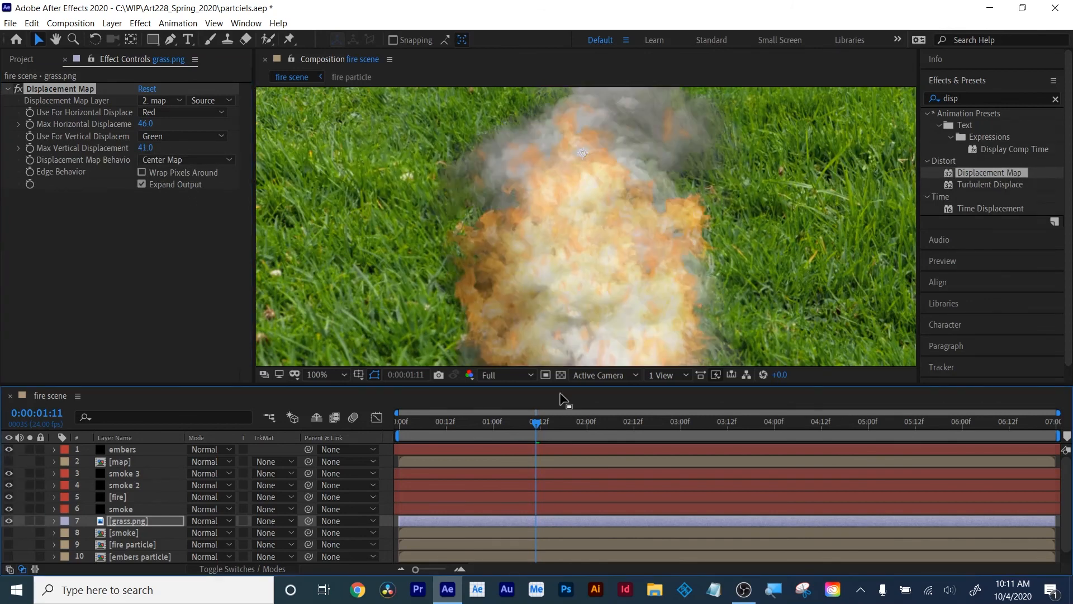
pyautogui.moveTo(577, 385); pyautogui.dragTo(576, 449)
pyautogui.scroll(-2, 602, 280)
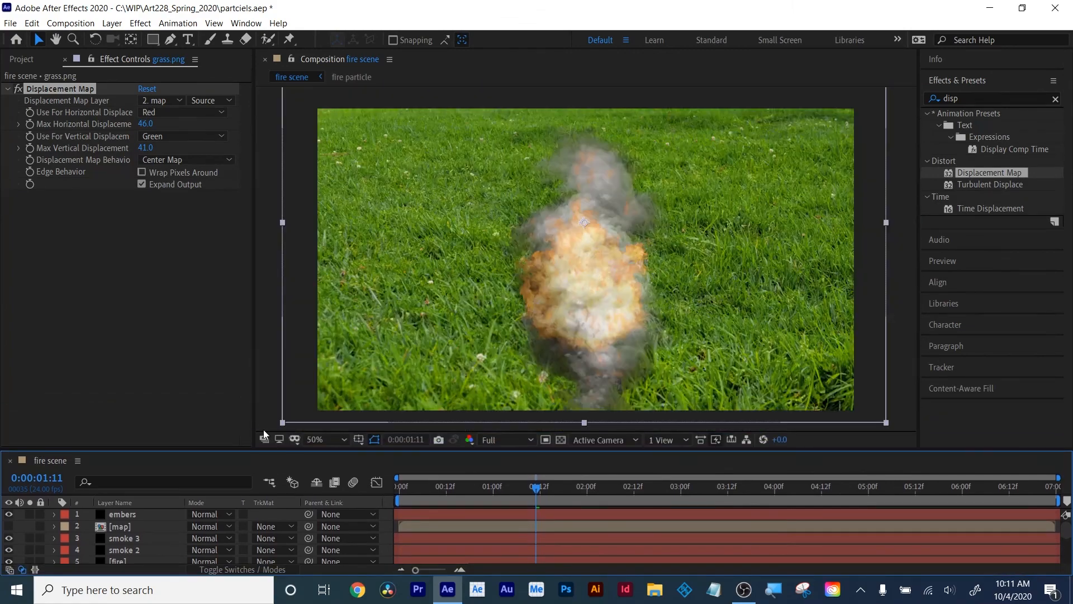
# Lower the smoke 2 layer's Opacity, set the smoke 3 layer's Opacity to 15%, and check the scene at 0:00:01:07
pyautogui.click(123, 540)
pyautogui.click(123, 550)
pyautogui.press('t')
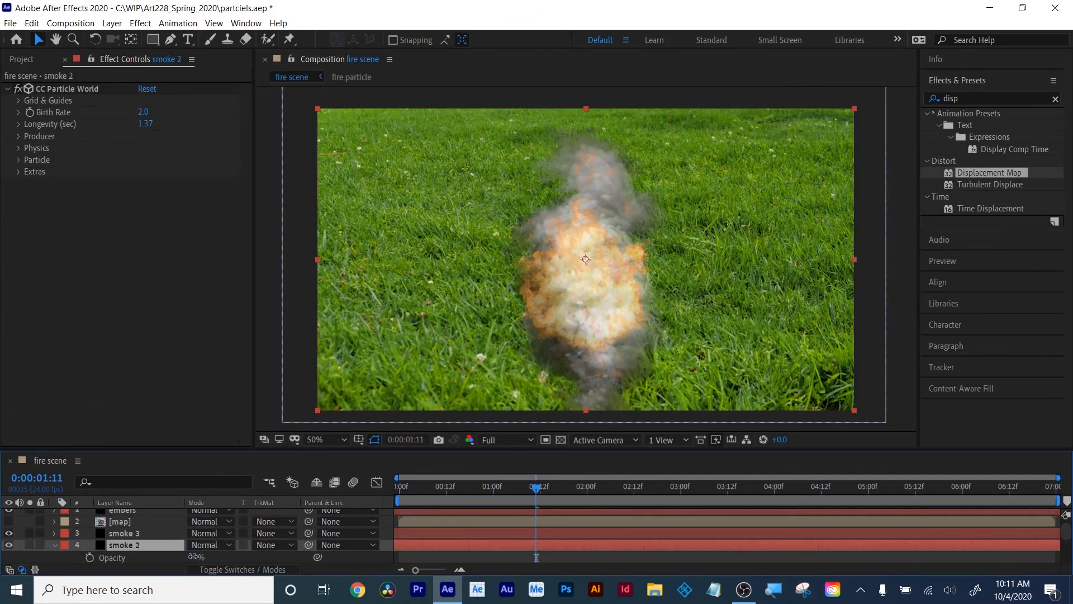
pyautogui.moveTo(192, 556)
pyautogui.mouseDown()
pyautogui.moveTo(180, 555)
pyautogui.moveTo(185, 547)
pyautogui.mouseUp()
pyautogui.click(132, 535)
pyautogui.press('t')
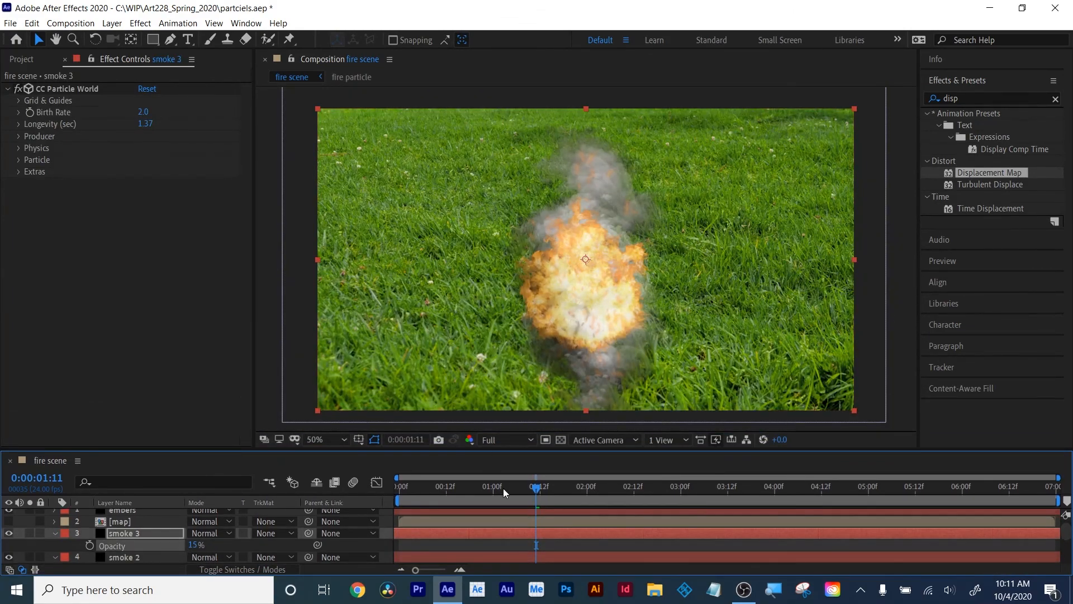
pyautogui.moveTo(503, 490)
pyautogui.mouseDown()
pyautogui.moveTo(454, 493)
pyautogui.moveTo(520, 491)
pyautogui.mouseUp()
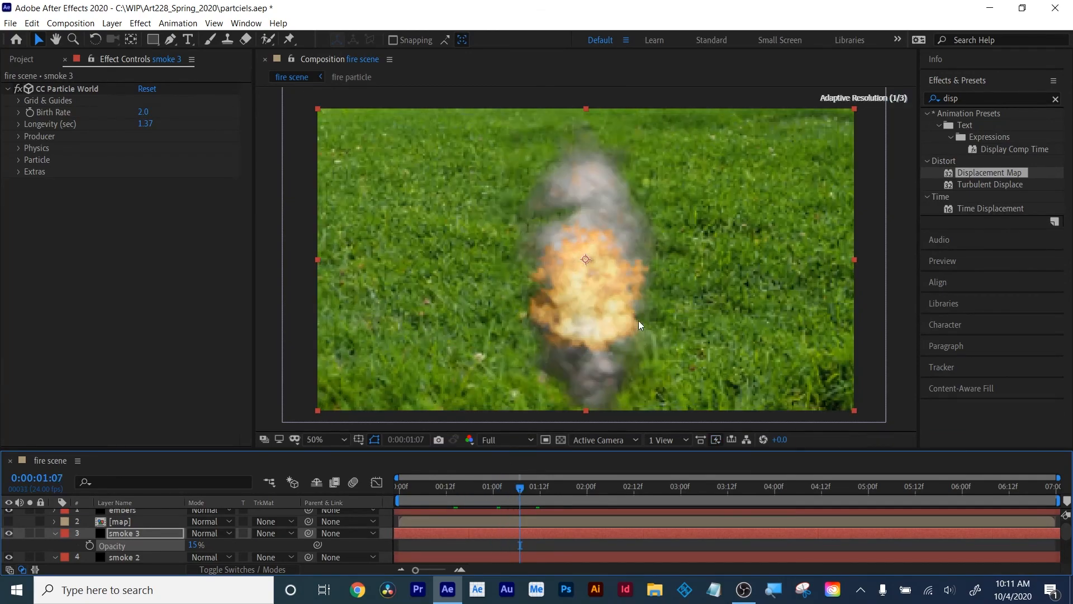
# Collapse the smoke 3 and smoke 2 layers' properties and check the fire and smoke at 100% zoom at 0:00:01:18
pyautogui.press('.')
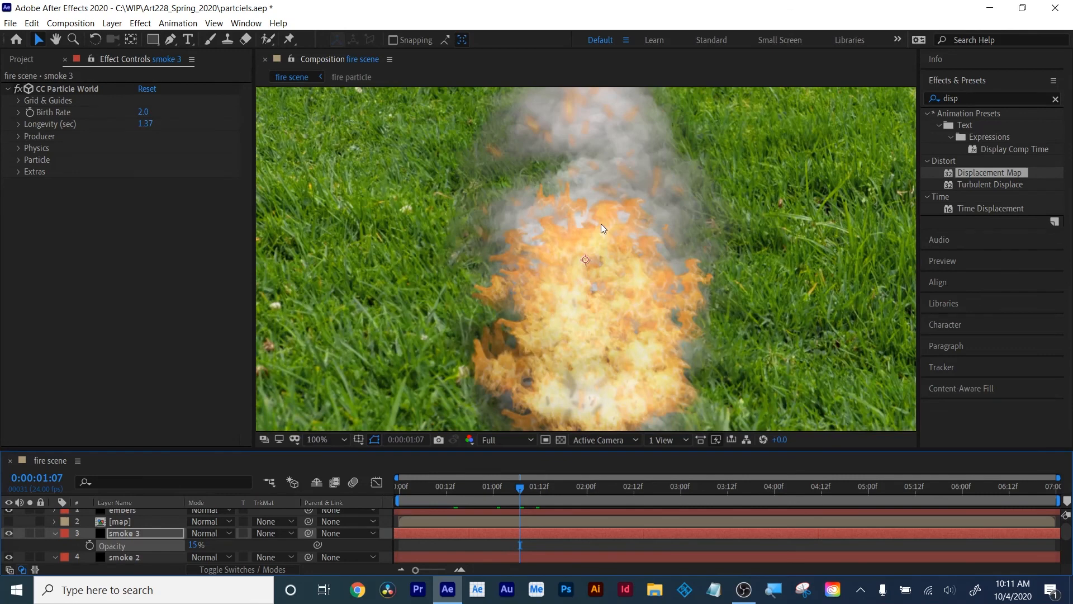
pyautogui.moveTo(601, 224); pyautogui.dragTo(615, 287)
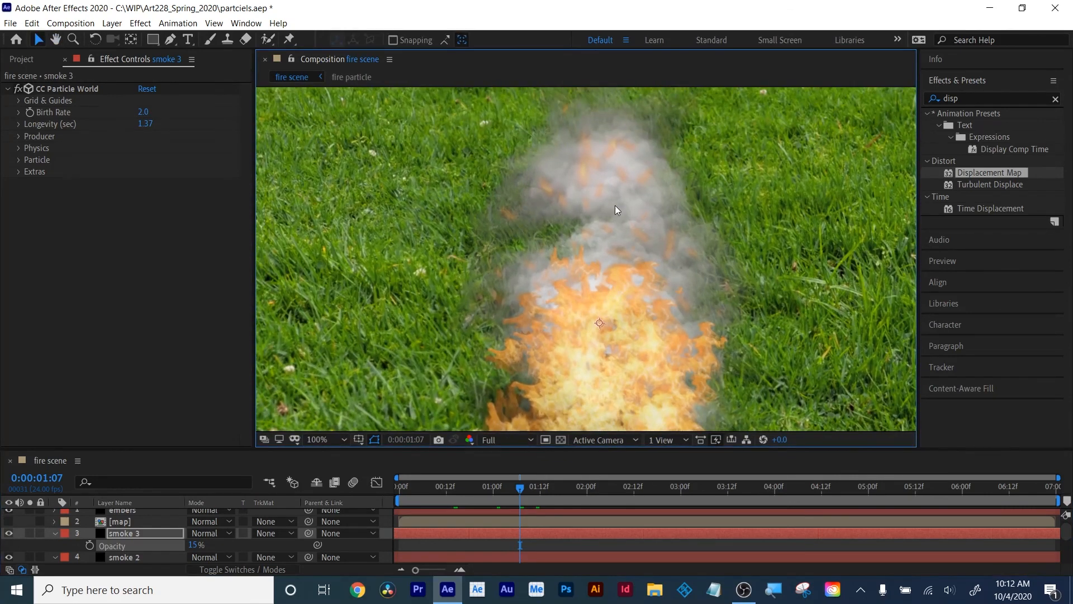
pyautogui.click(56, 533)
pyautogui.click(56, 545)
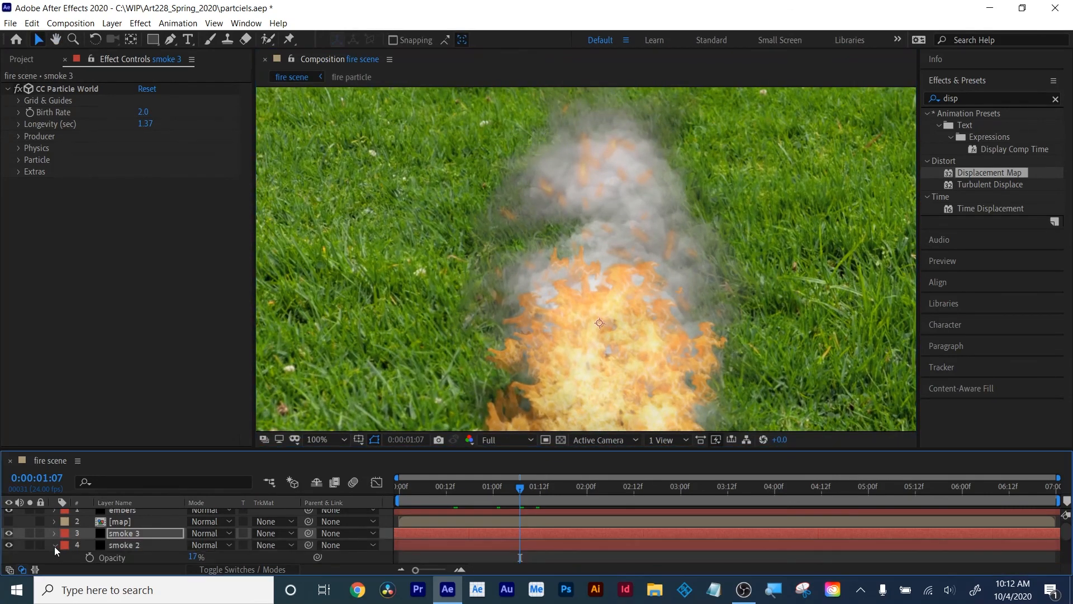
pyautogui.click(54, 545)
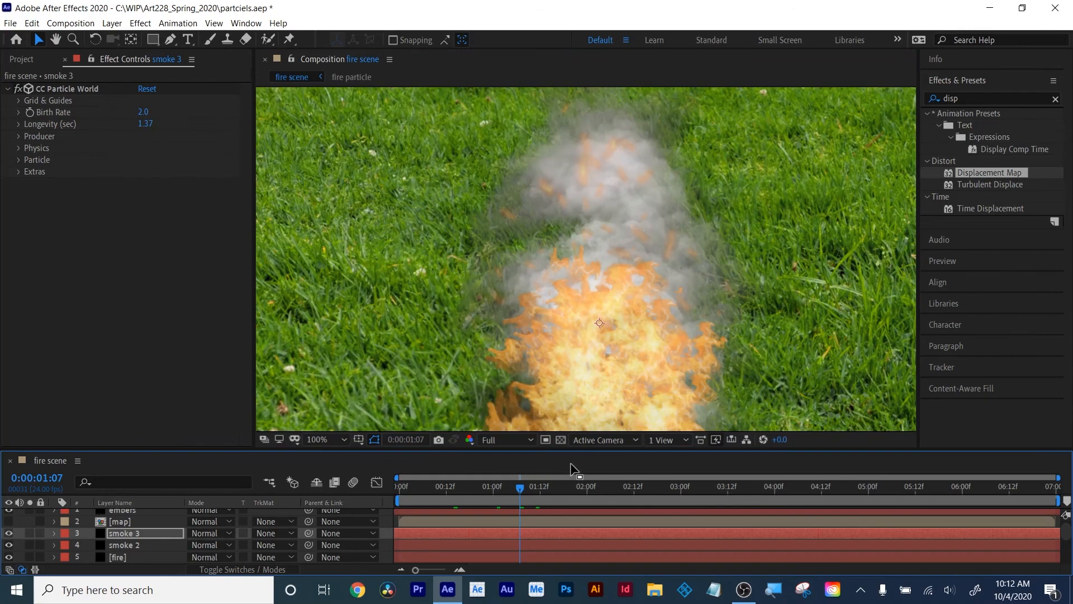
pyautogui.moveTo(535, 491); pyautogui.dragTo(564, 494)
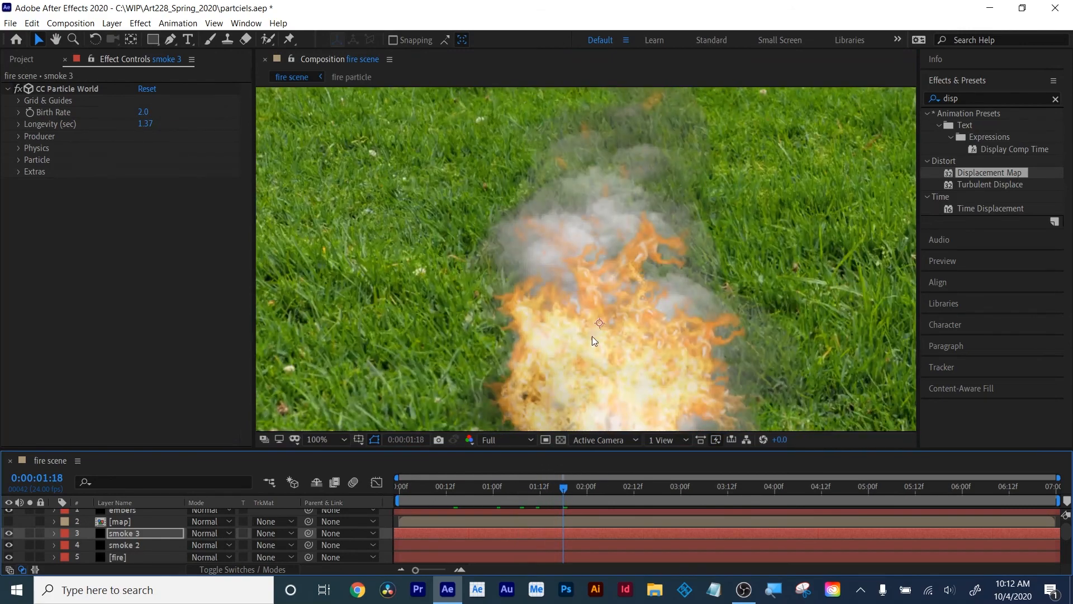
# Shorten the work area to about the first three seconds and preview the fire scene from the start
pyautogui.press('Home')
pyautogui.moveTo(1058, 500); pyautogui.dragTo(688, 522)
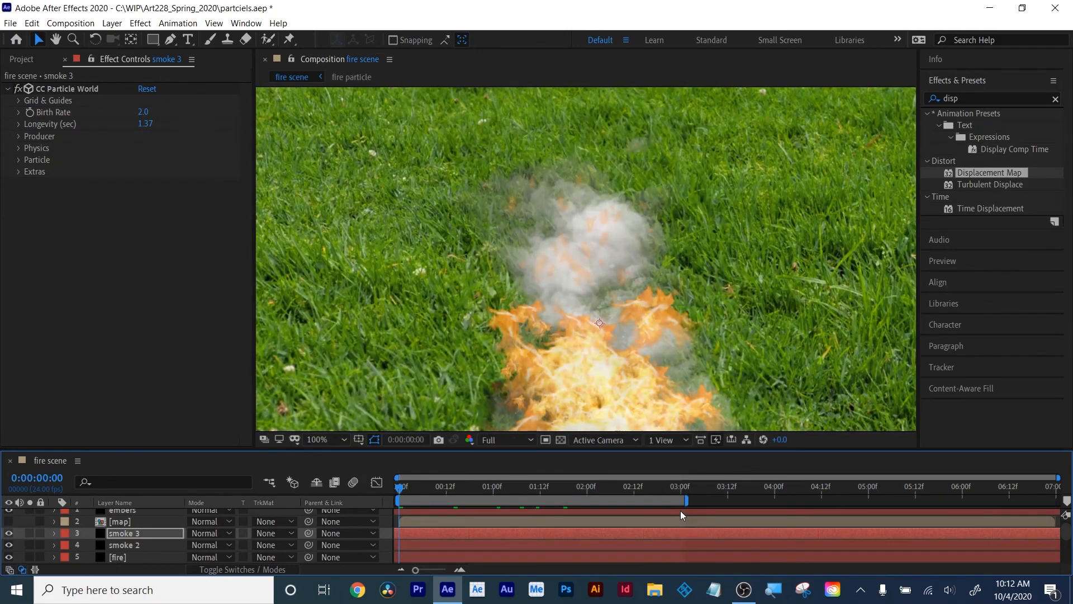
pyautogui.press('space')
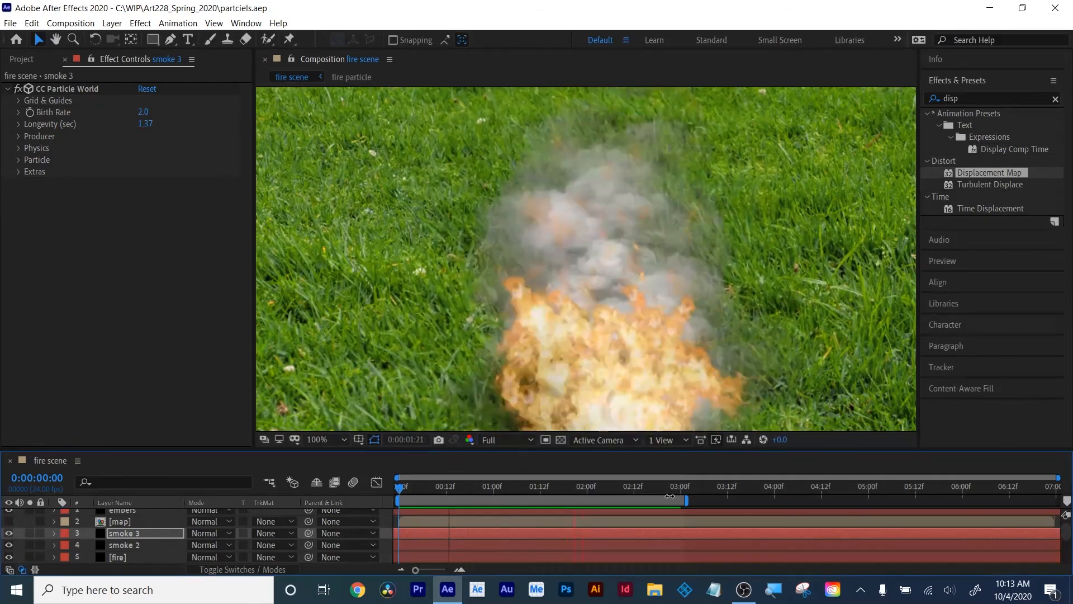